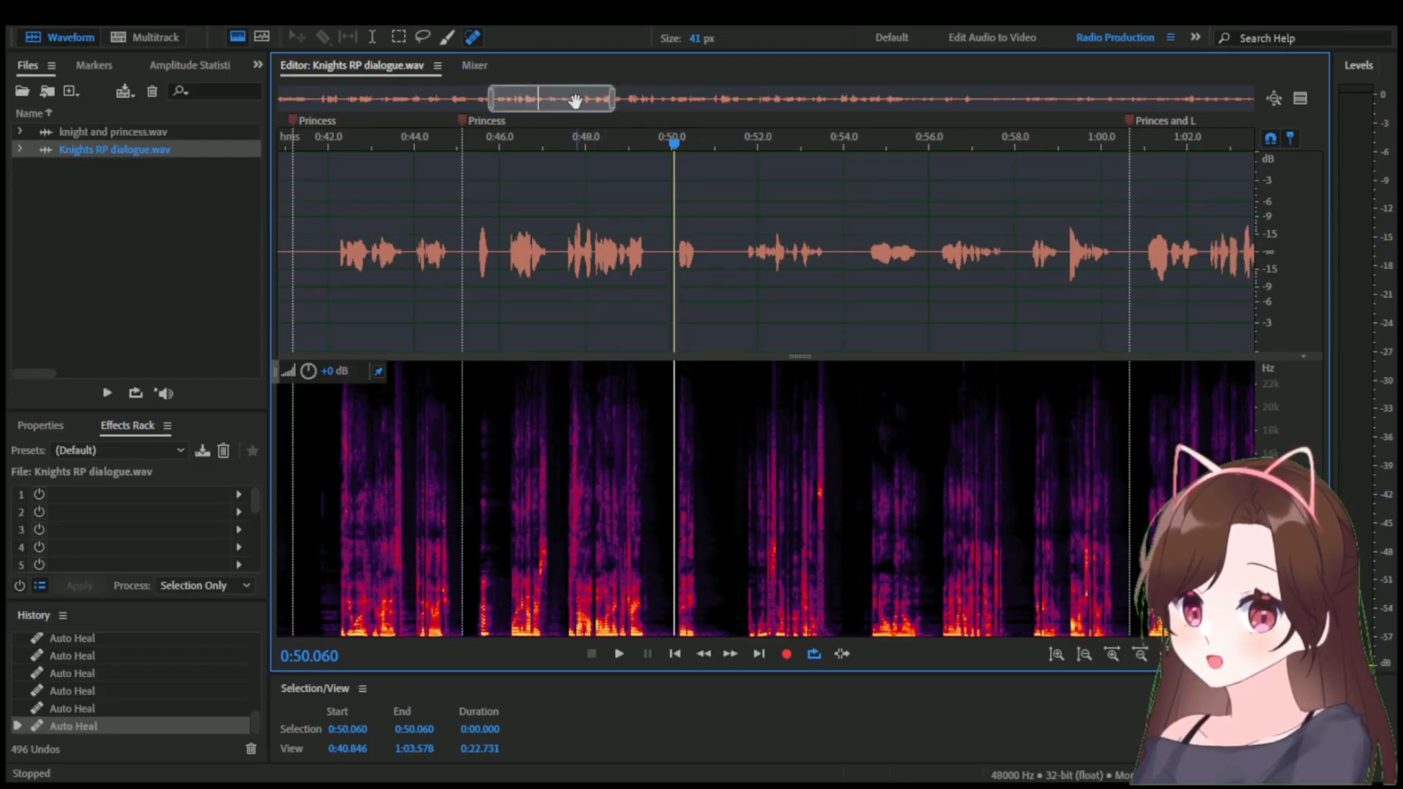
Zoom in on Knights RP dialogue.wav around 0:50 and play about one second from 0:50.060.
mouse_move(563, 100)
mouse_down()
mouse_move(588, 100)
mouse_move(553, 100)
mouse_up()
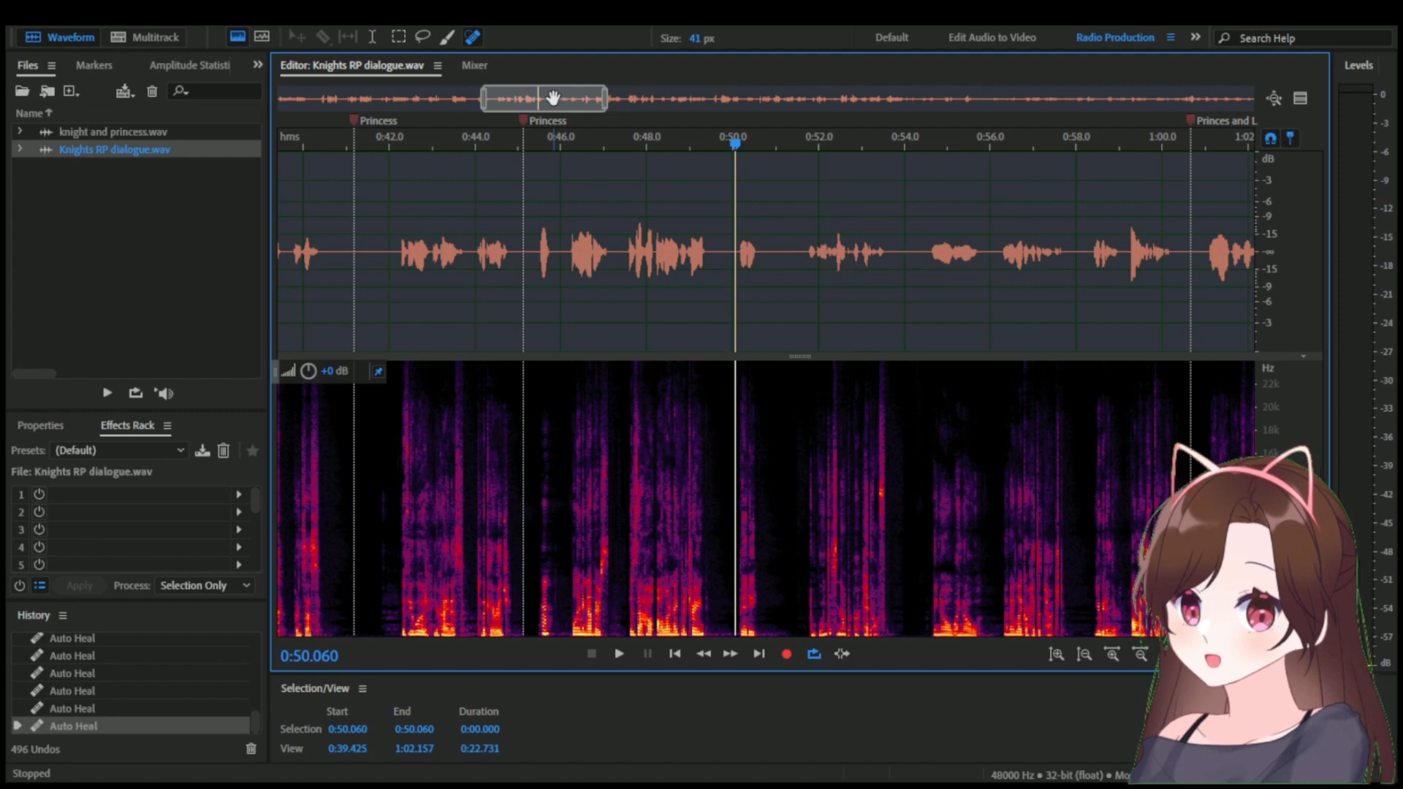
drag(553, 99, 623, 122)
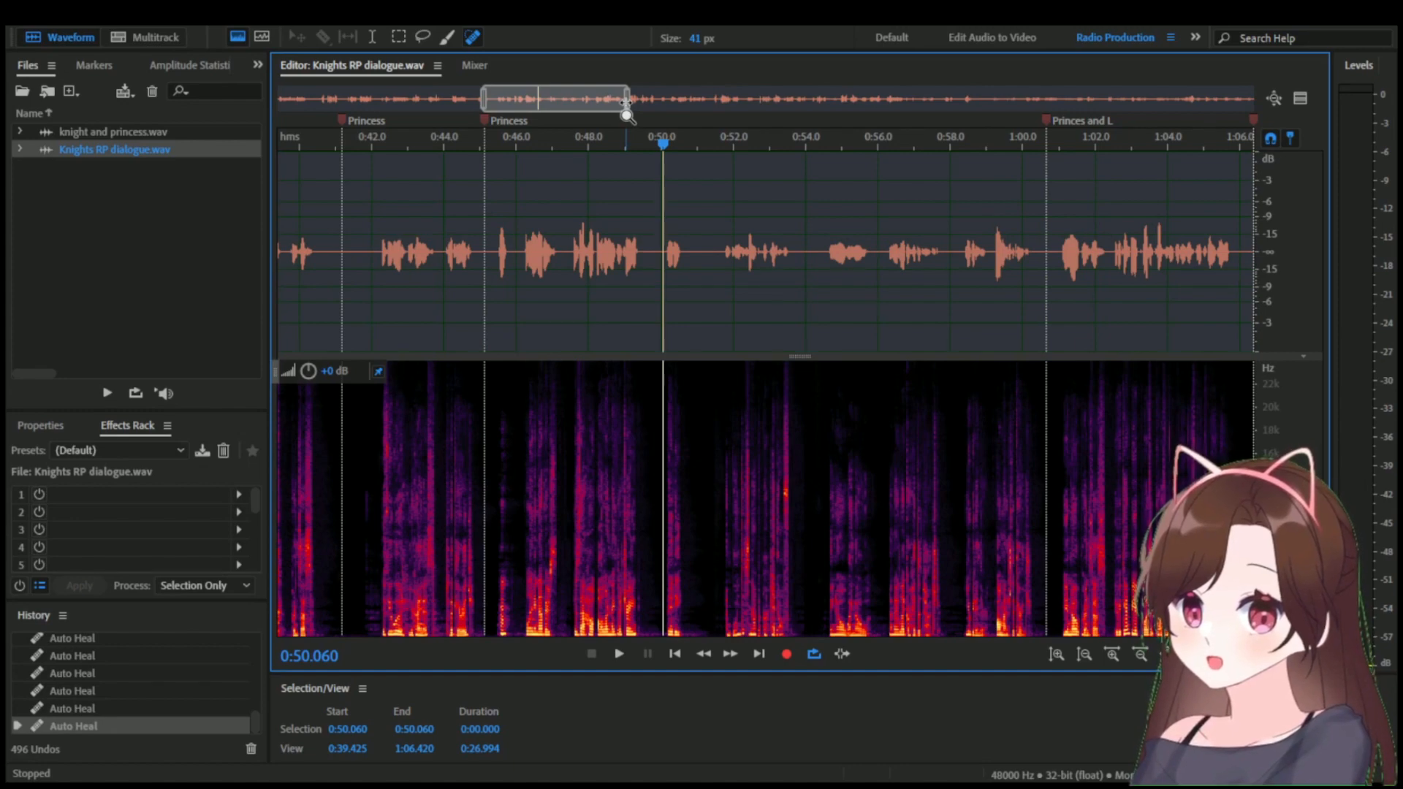
drag(627, 115, 593, 110)
drag(483, 110, 517, 109)
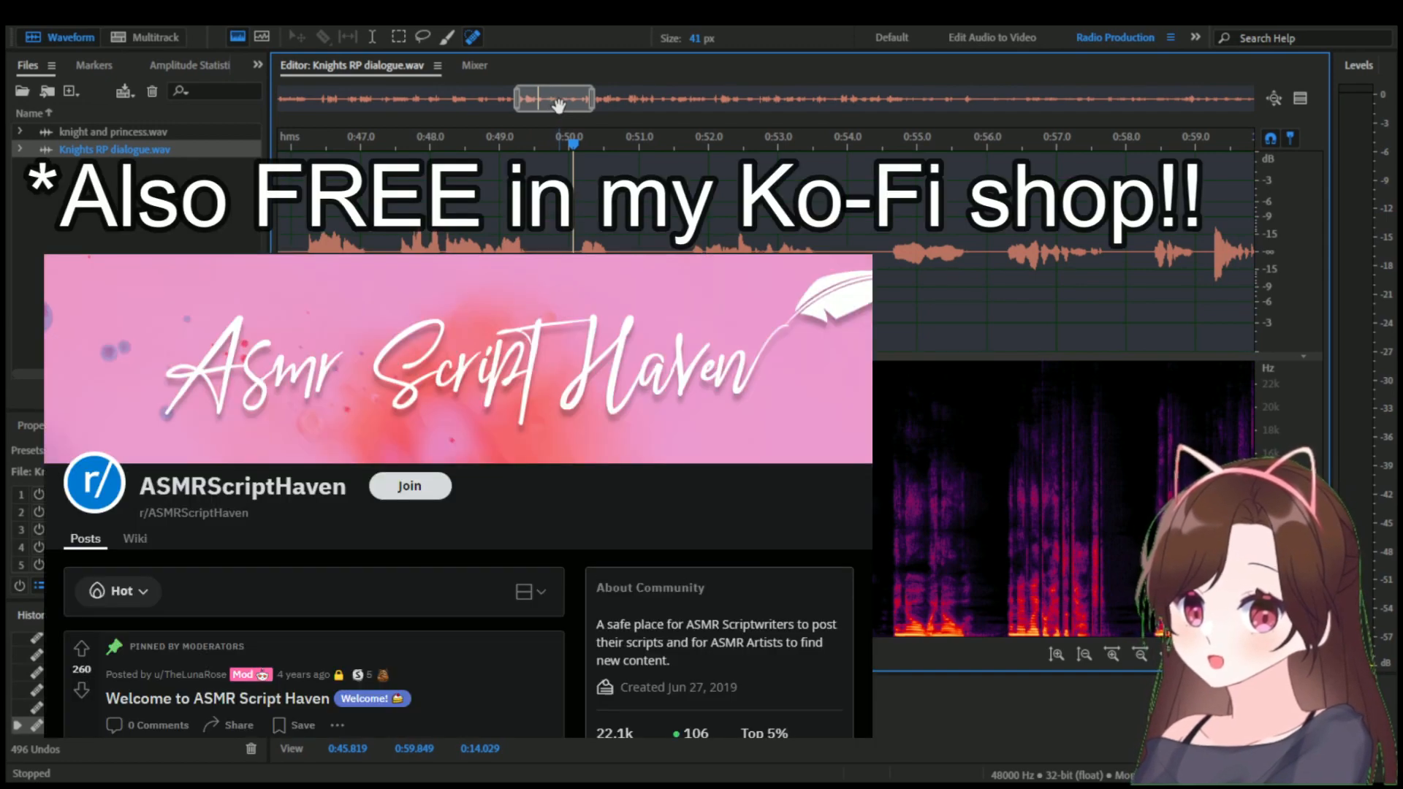
drag(589, 104, 571, 105)
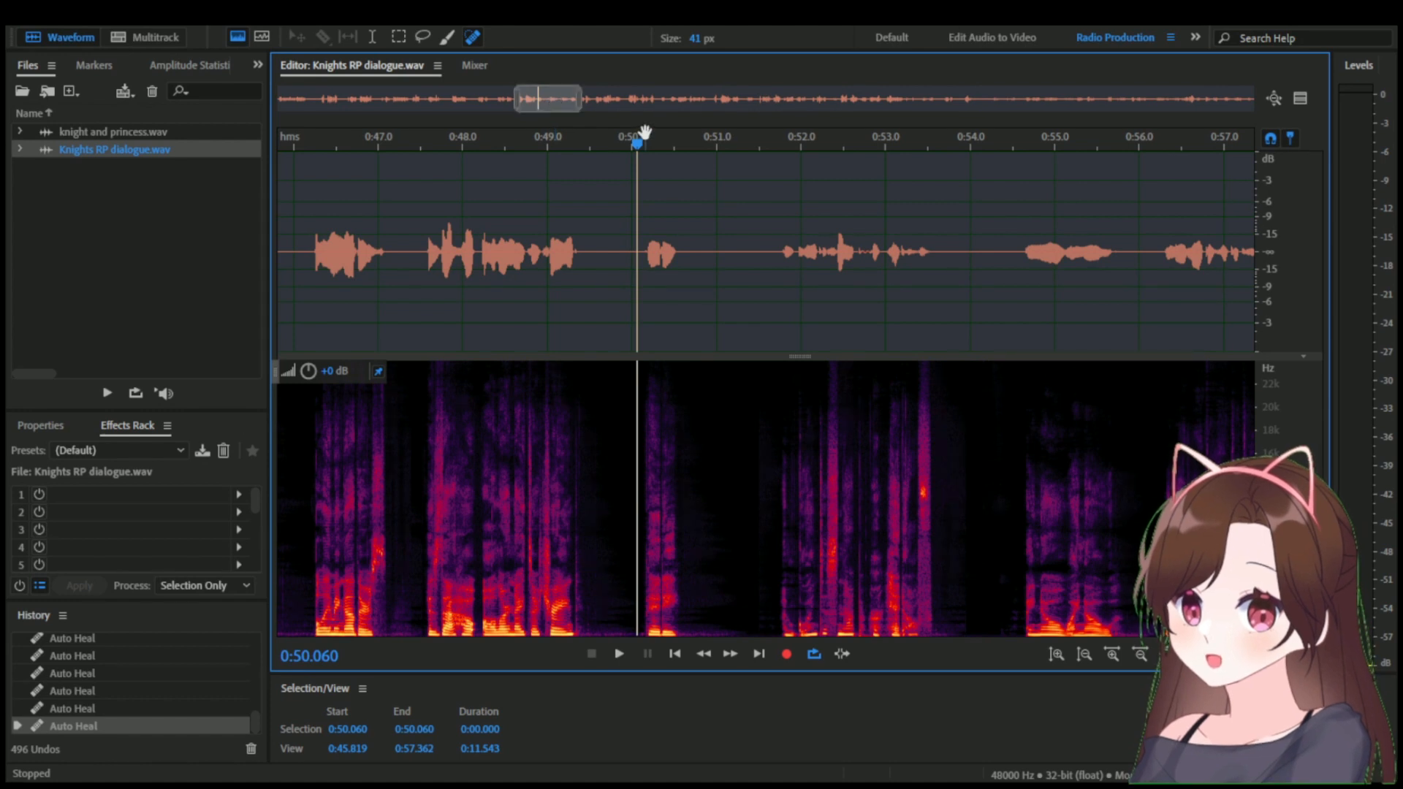
key(space)
key(space)
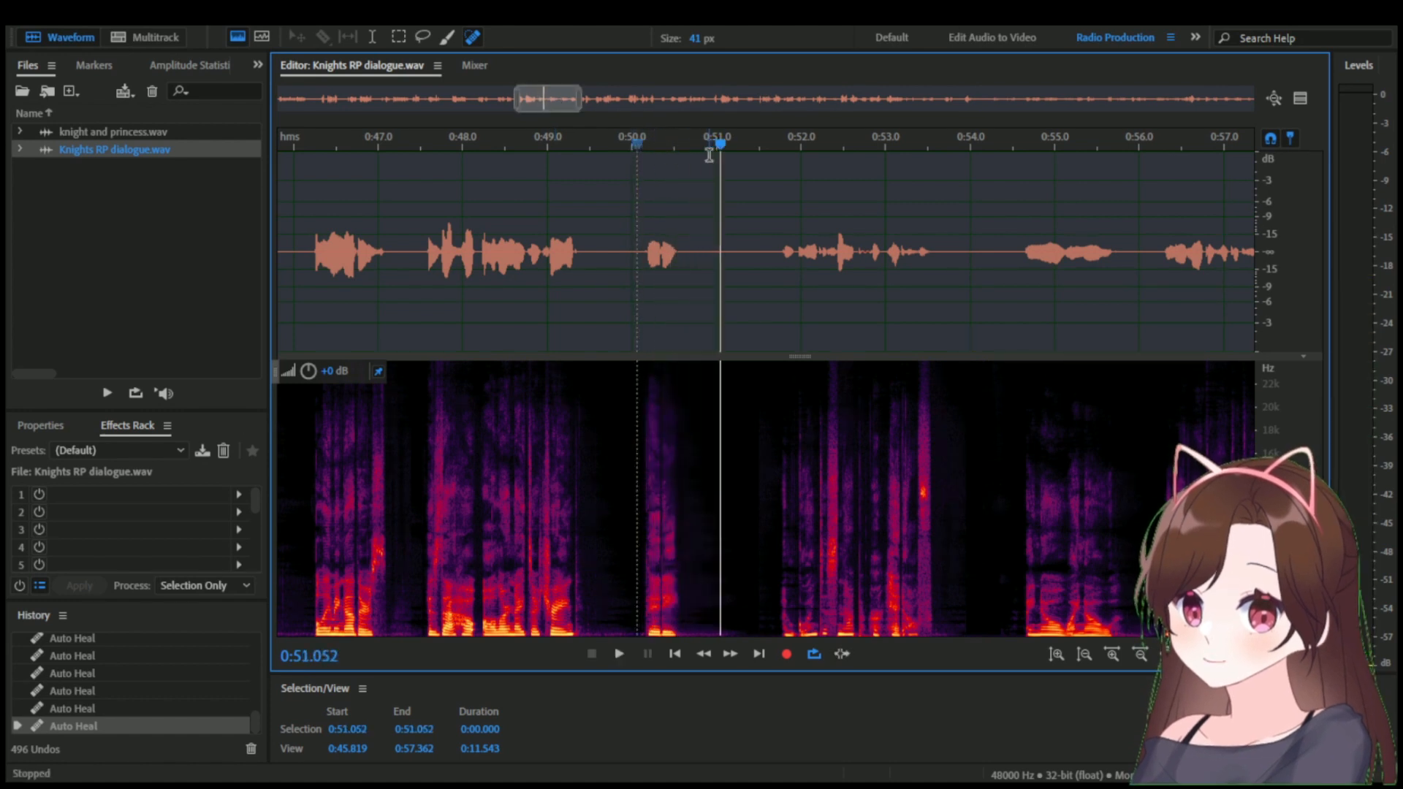
drag(581, 100, 602, 103)
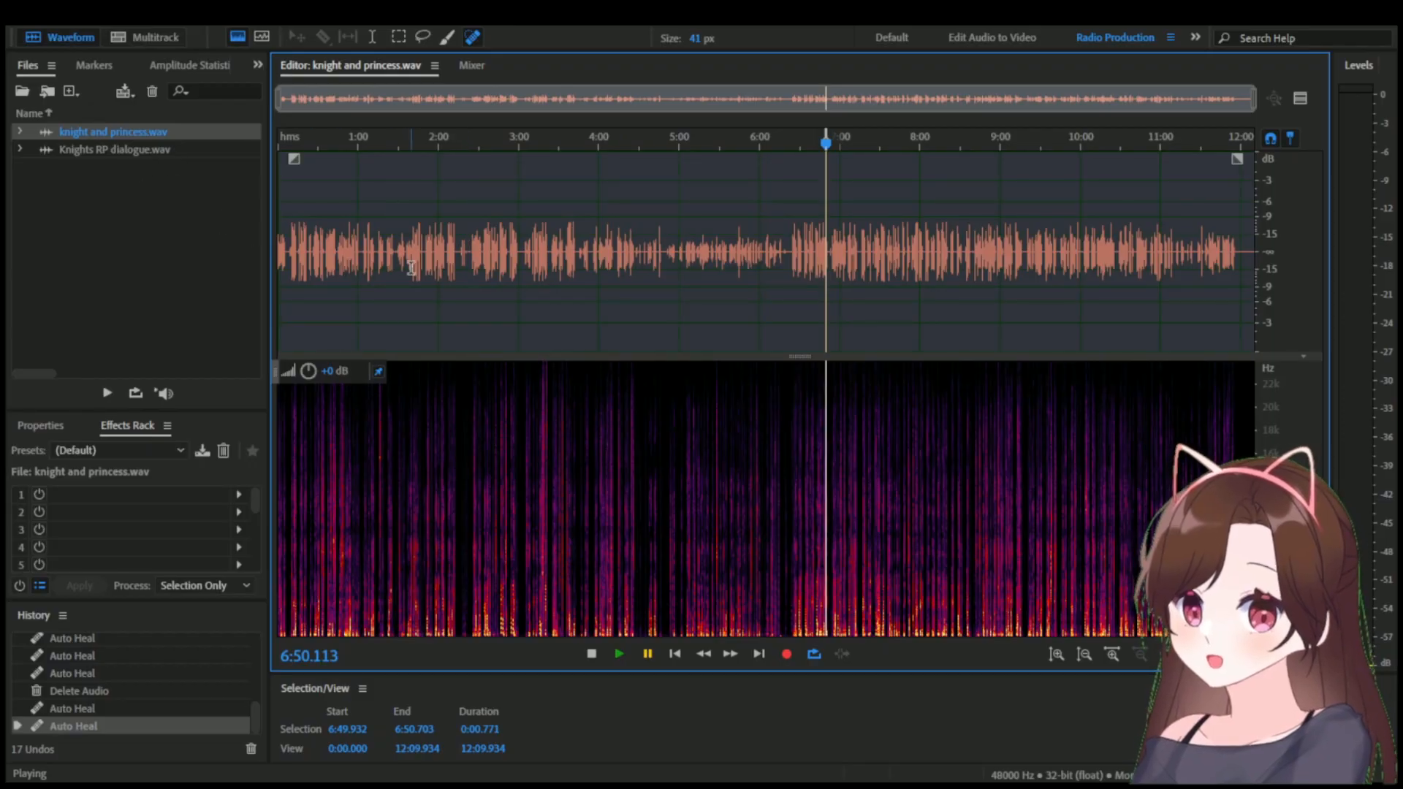
Compare the full Knights RP dialogue.wav with knight and princess.wav, inspecting the quiet stretch around 6:20 in the latter.
double_click(178, 152)
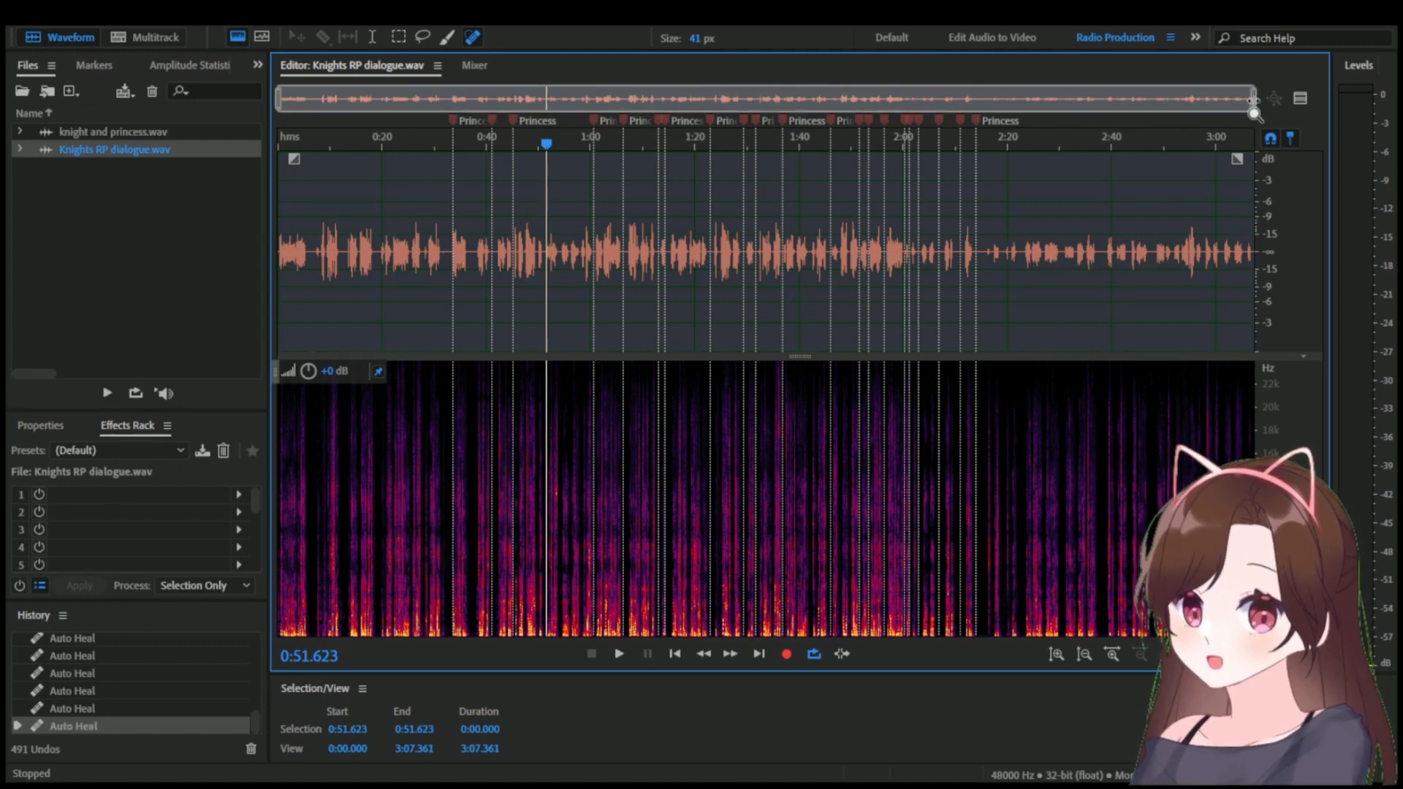
mouse_move(1253, 108)
mouse_down()
mouse_move(1152, 117)
mouse_move(1269, 110)
mouse_up()
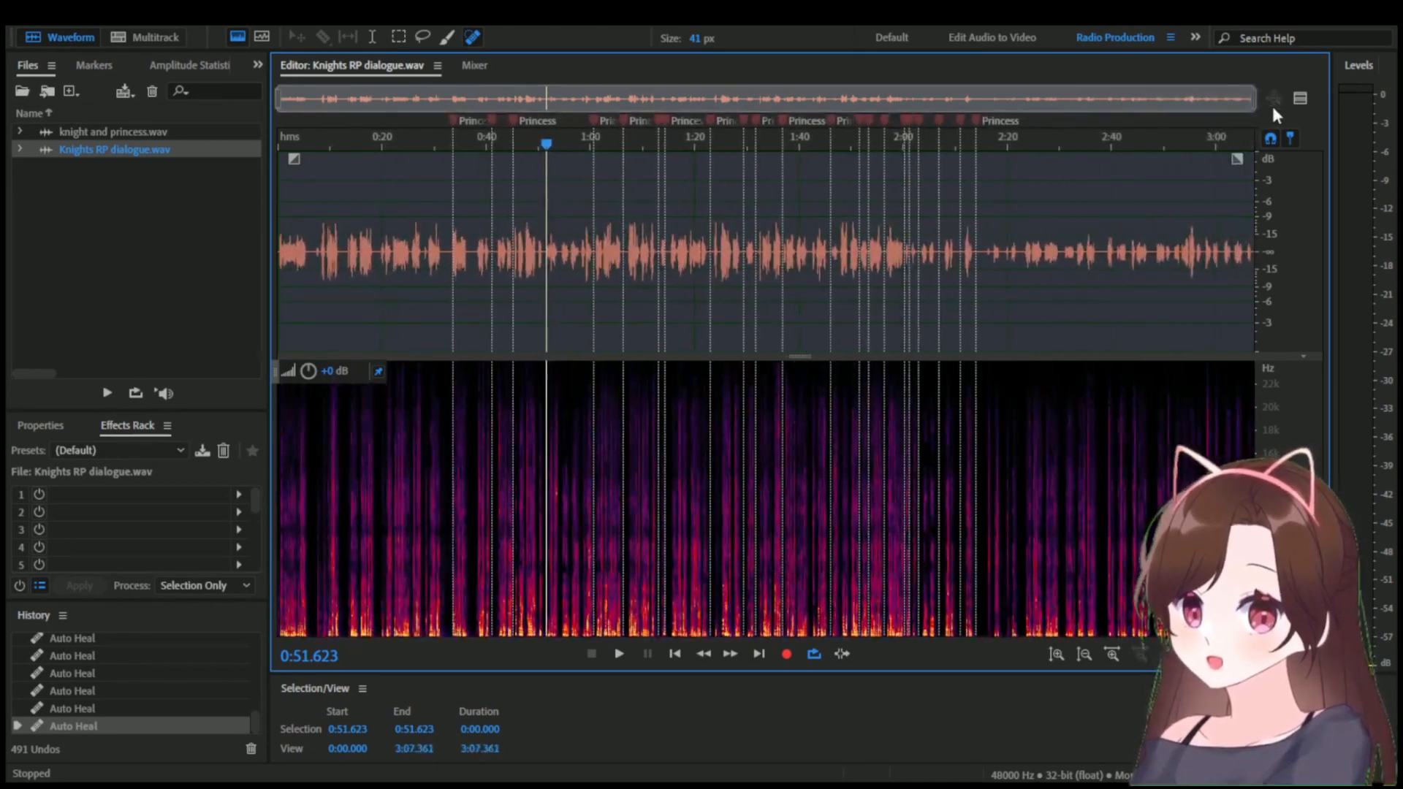
double_click(158, 133)
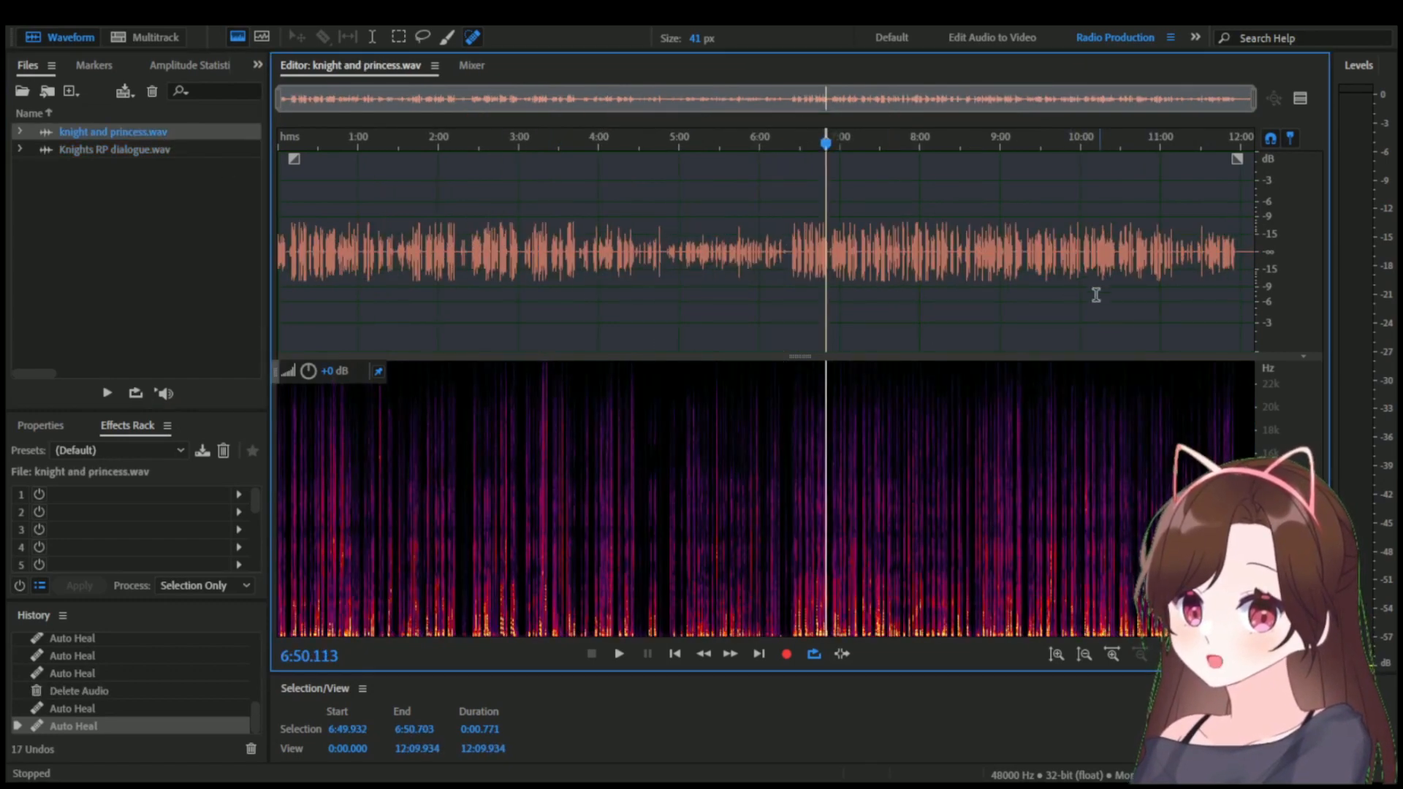
scroll(738, 533, up, 8)
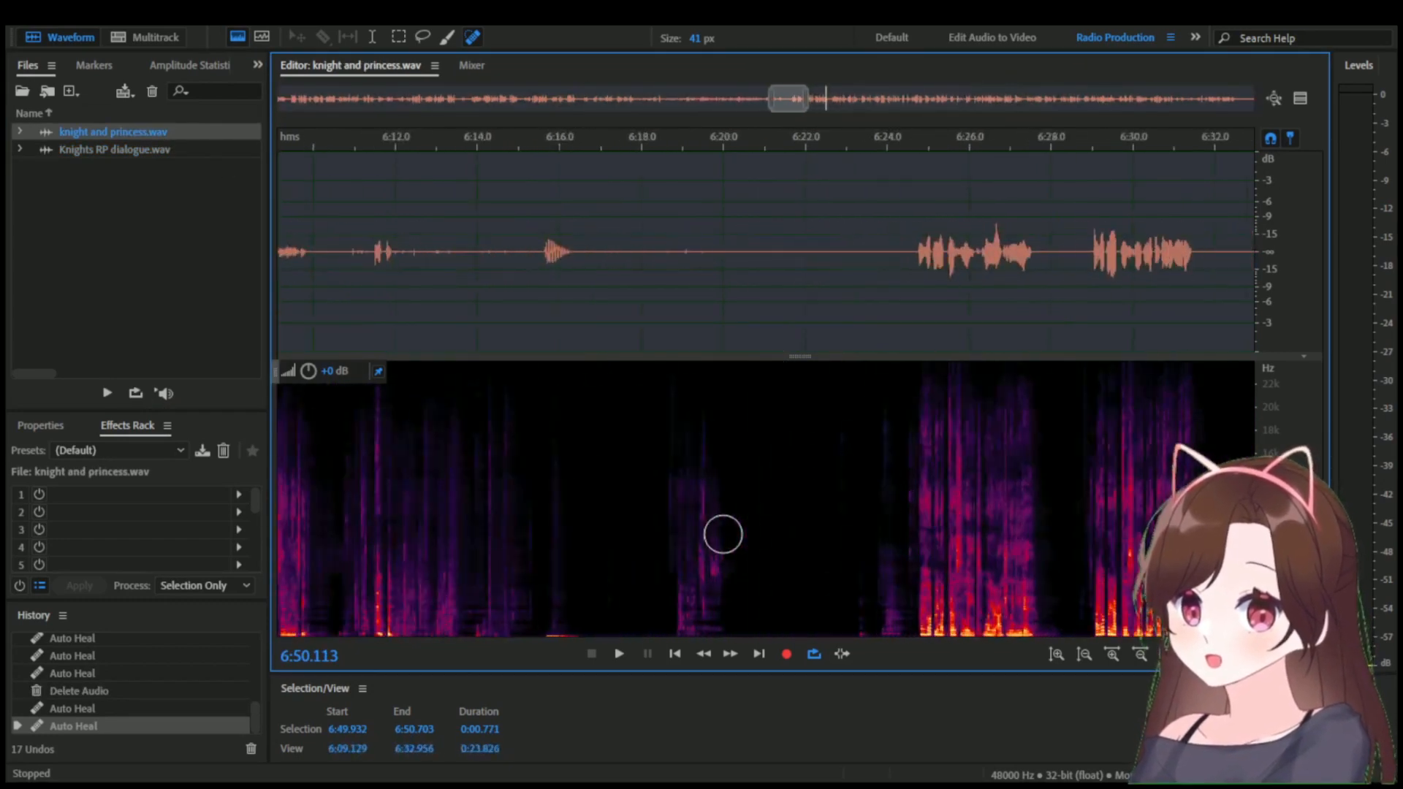
scroll(738, 431, up, 2)
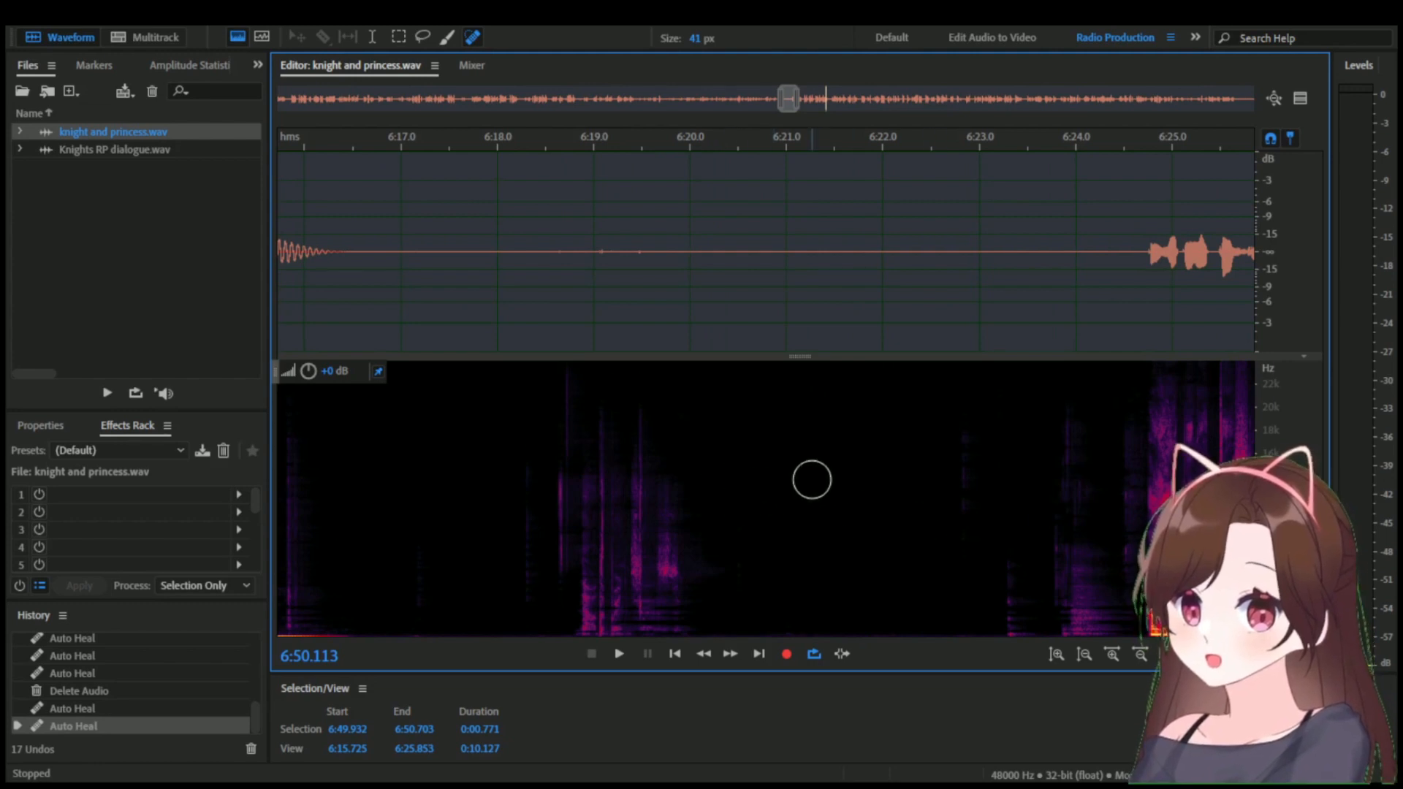
scroll(836, 470, down, 10)
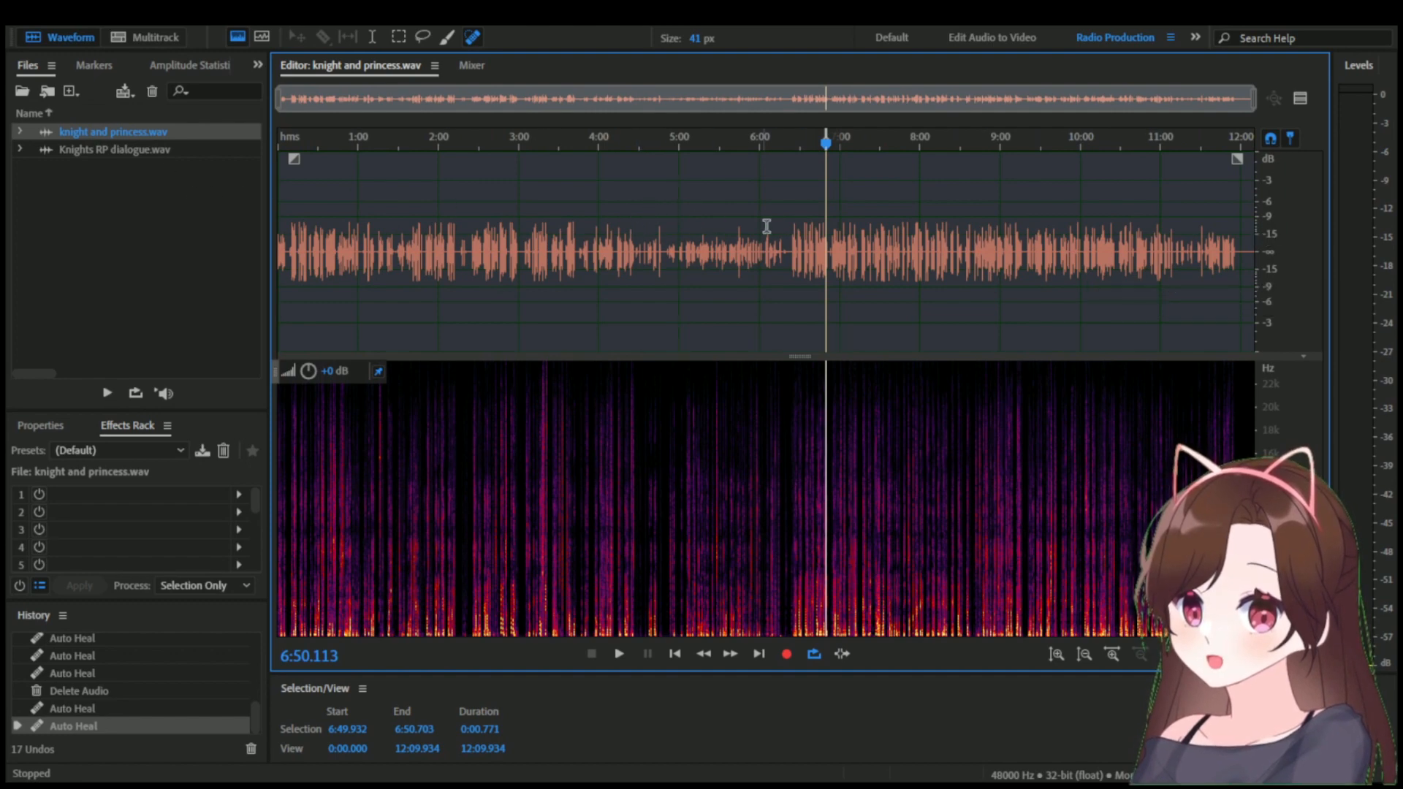
In Knights RP dialogue.wav, auto-heal the faint noise streaks between about 0:31 and 0:33.5, before the first Princess marker.
click(195, 149)
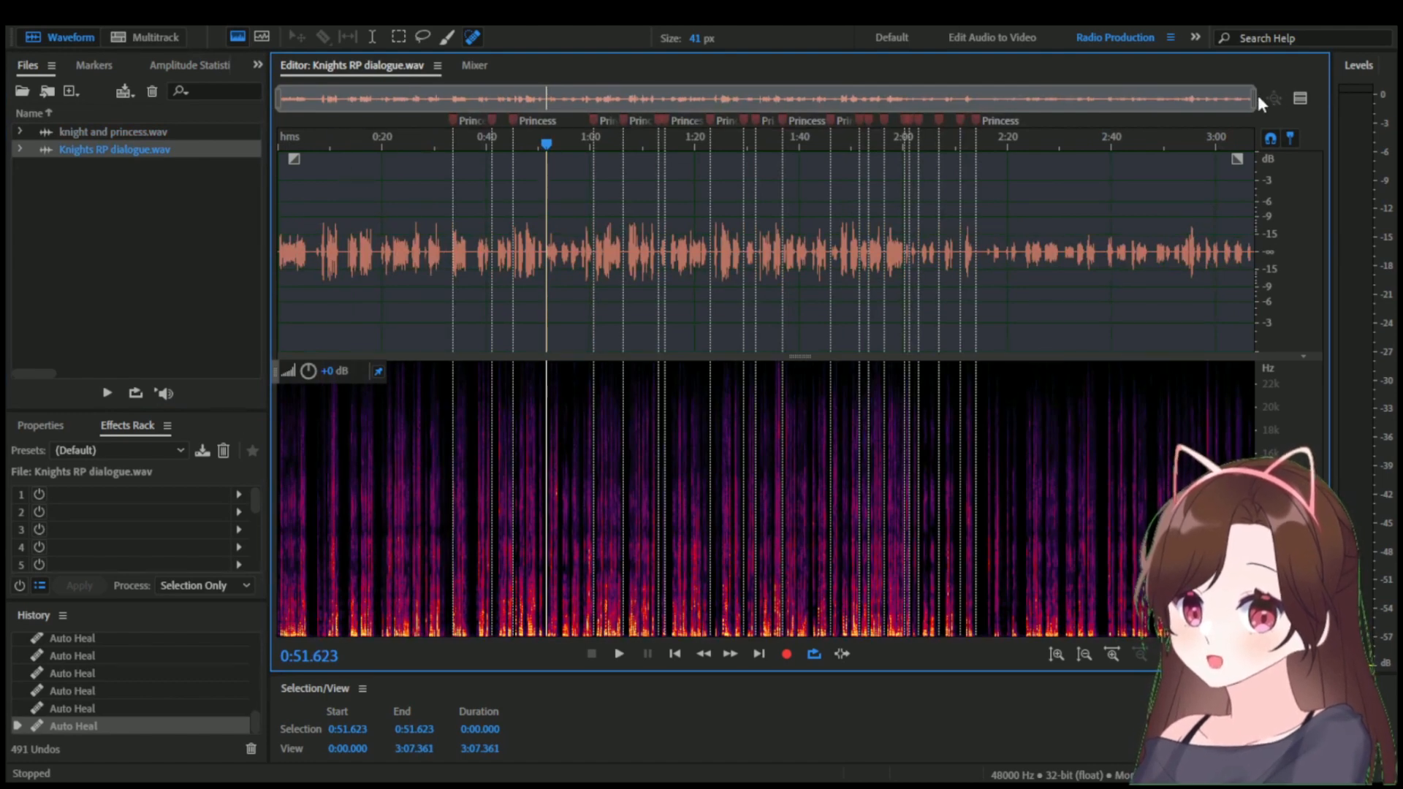
mouse_move(1255, 97)
mouse_down()
mouse_move(727, 100)
mouse_move(411, 122)
mouse_move(454, 118)
mouse_up()
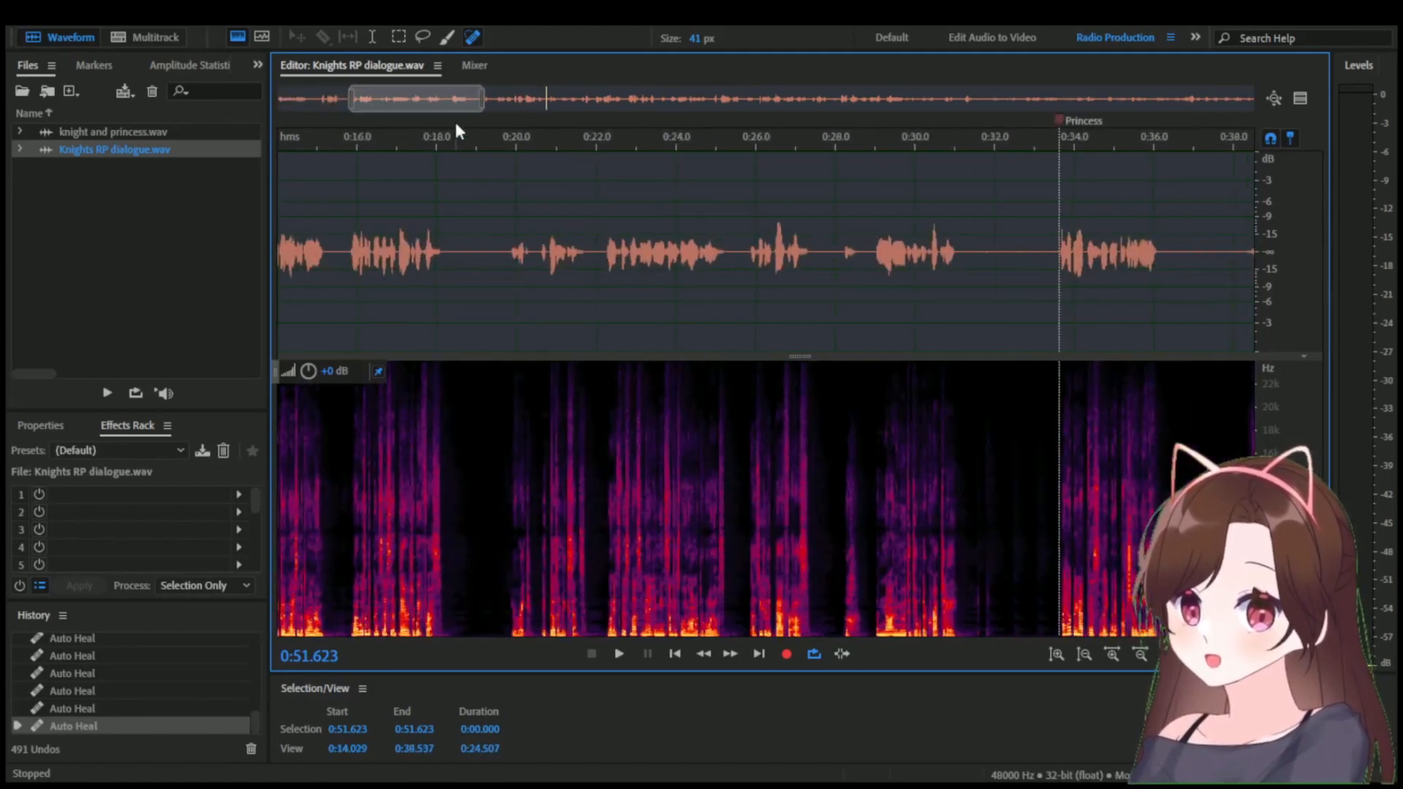
drag(352, 101, 431, 102)
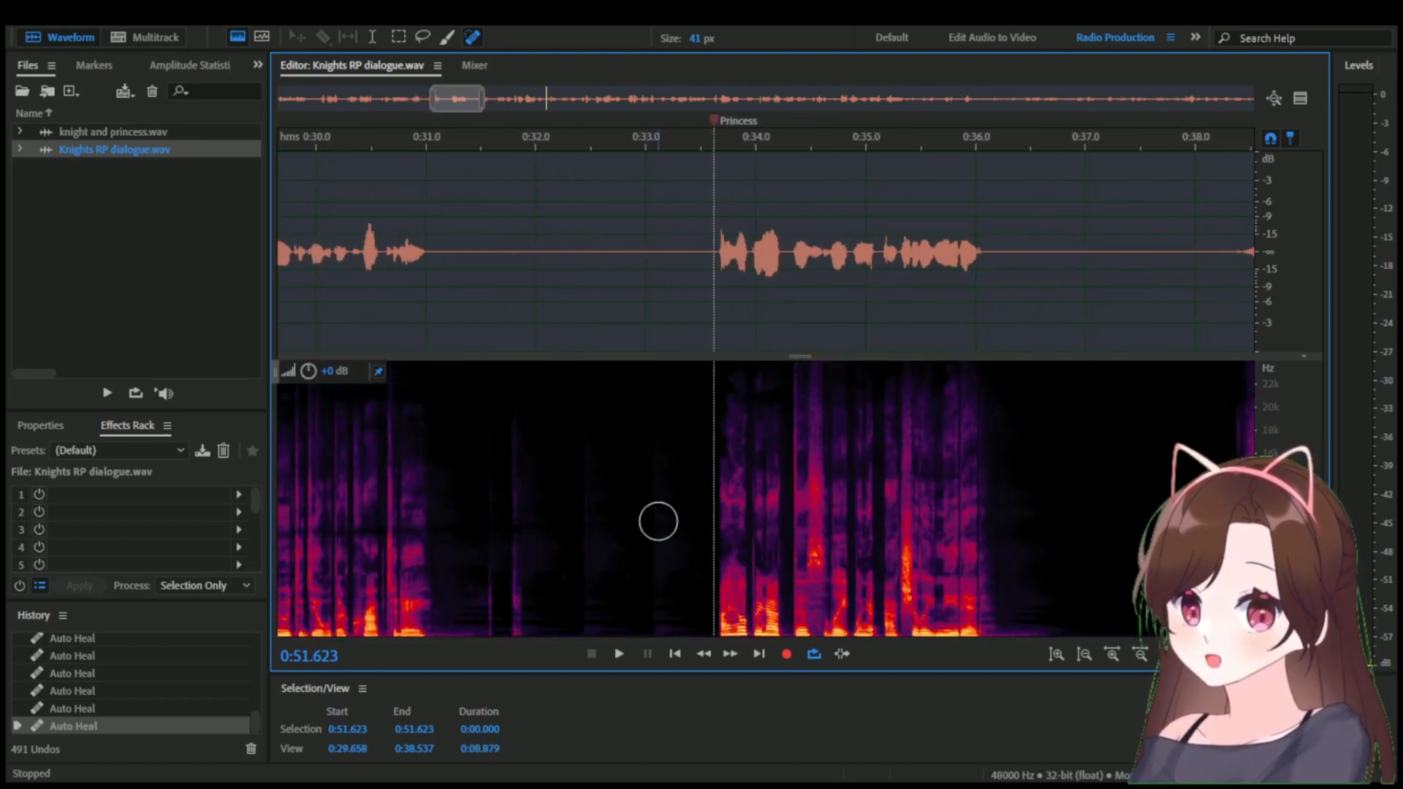
drag(517, 423, 519, 627)
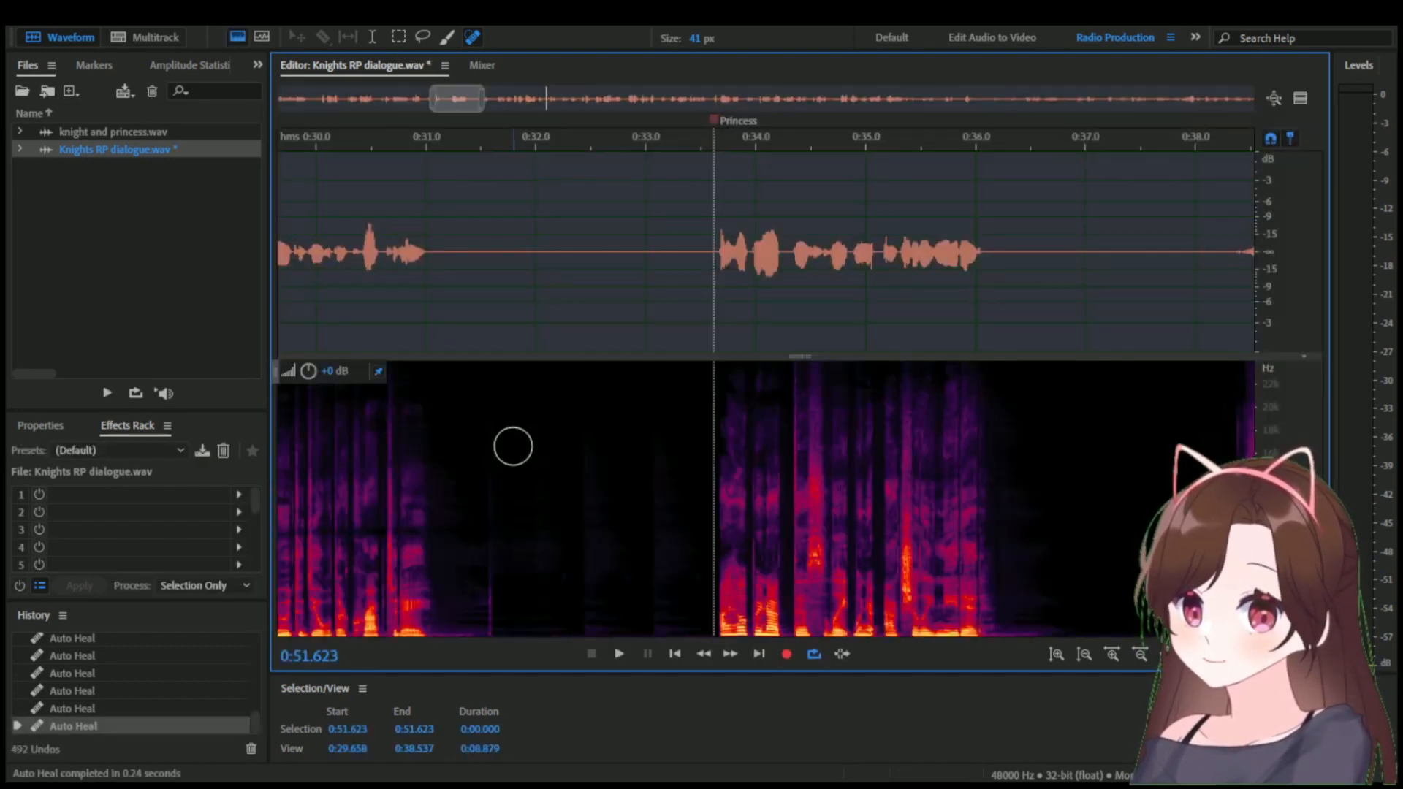
drag(508, 428, 510, 624)
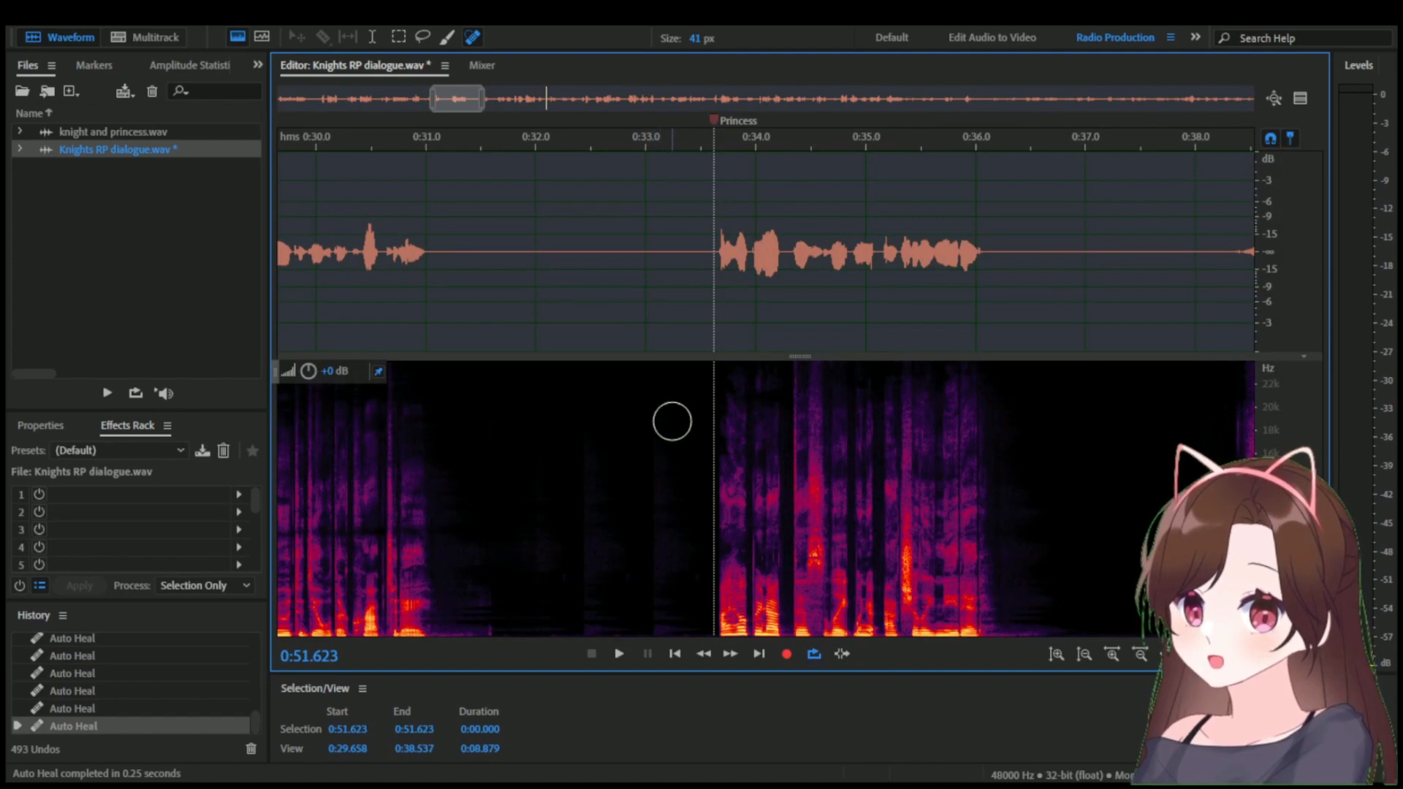
drag(671, 409, 669, 632)
drag(594, 437, 595, 629)
drag(537, 449, 547, 548)
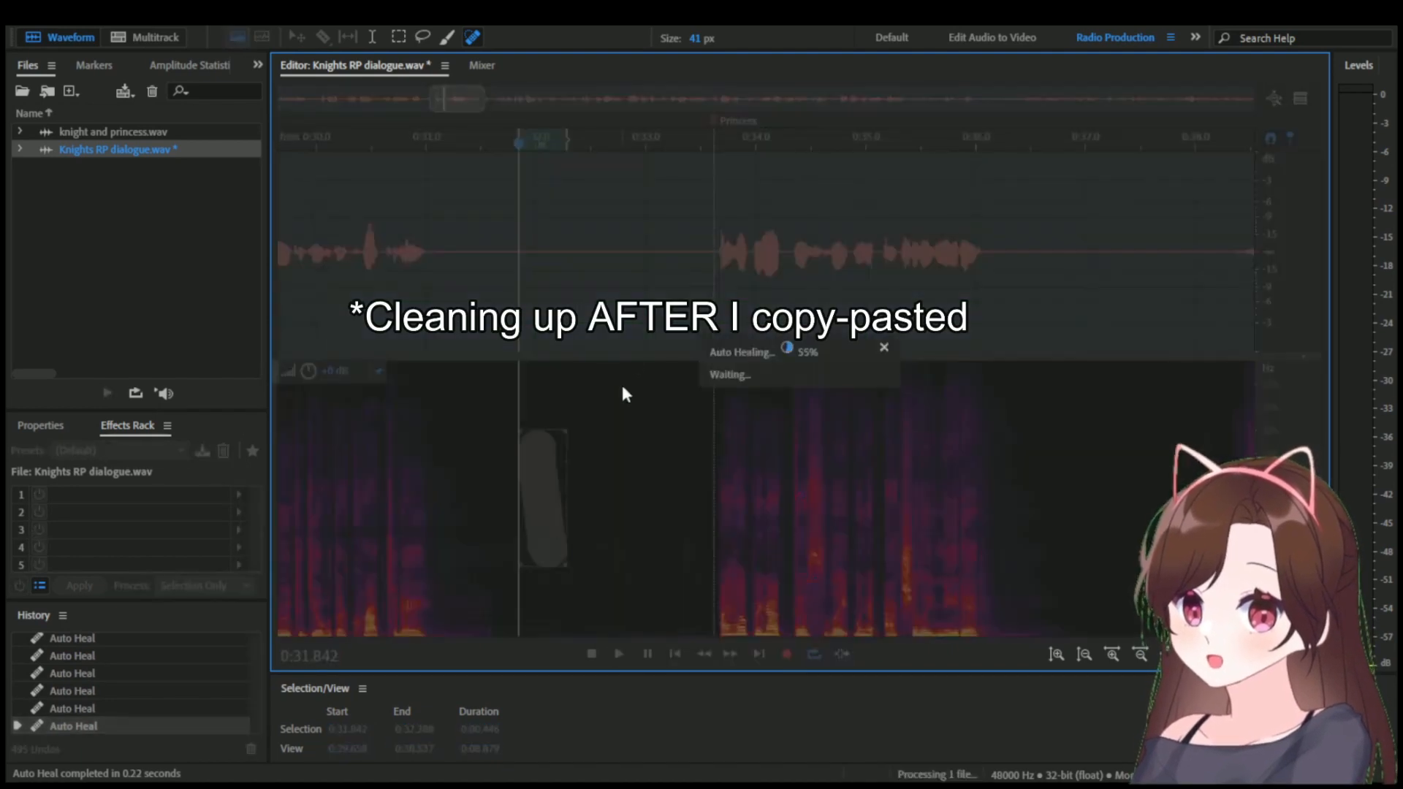
Examine the character markers and dialogue spacing throughout Knights RP dialogue.wav, including the unmarked end section.
scroll(638, 296, down, 3)
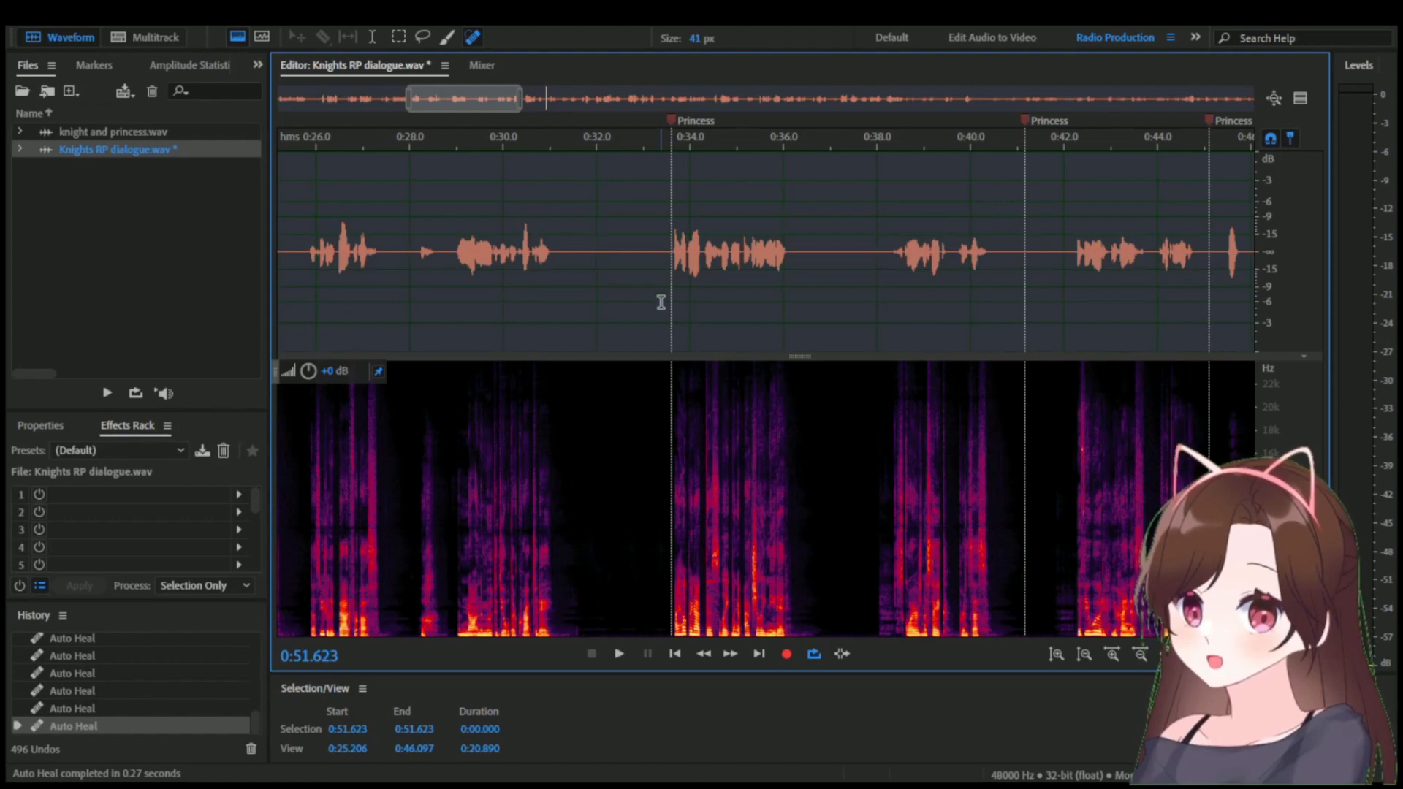
drag(438, 99, 753, 103)
mouse_move(626, 100)
mouse_down()
mouse_move(542, 100)
mouse_move(609, 102)
mouse_up()
drag(503, 102, 405, 103)
drag(697, 102, 1217, 138)
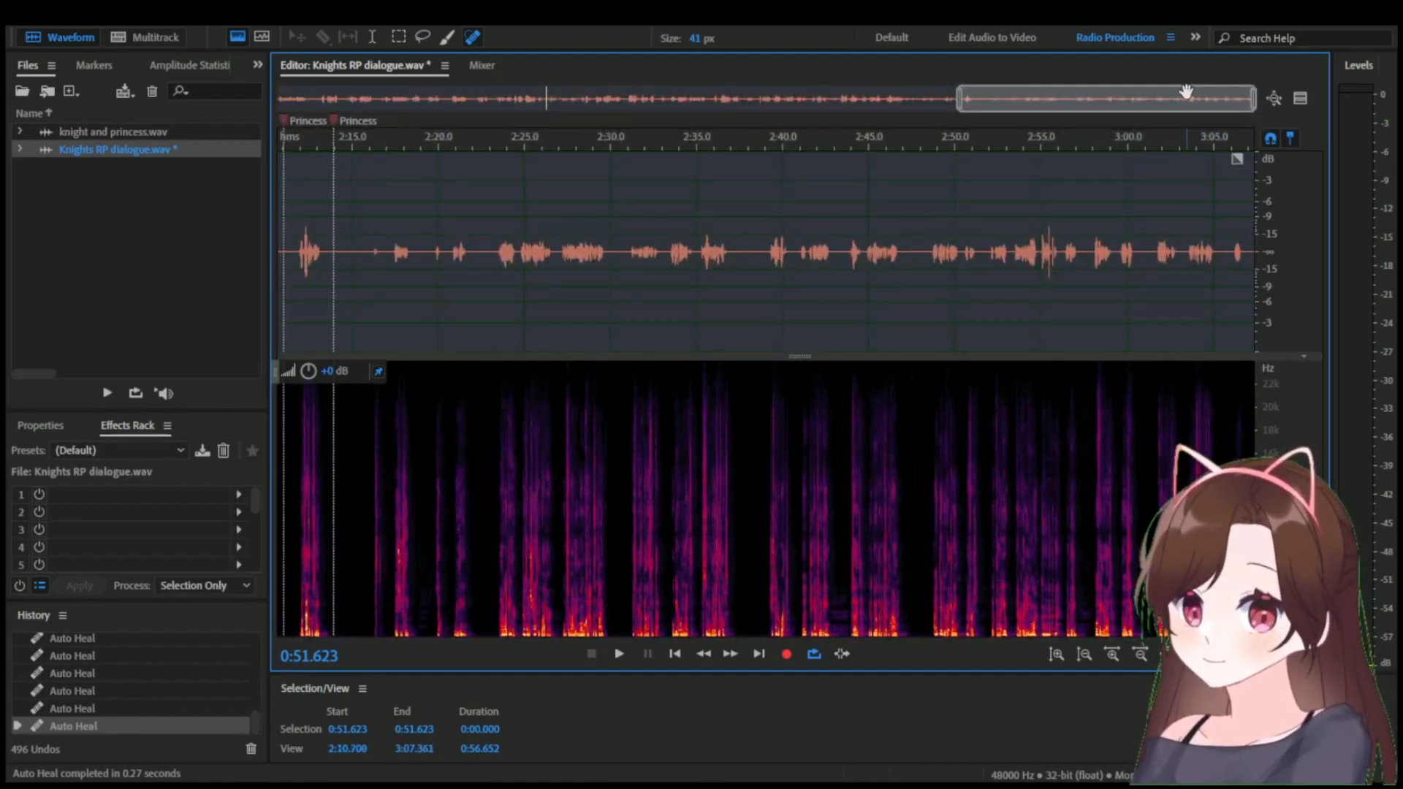
drag(1038, 102, 594, 101)
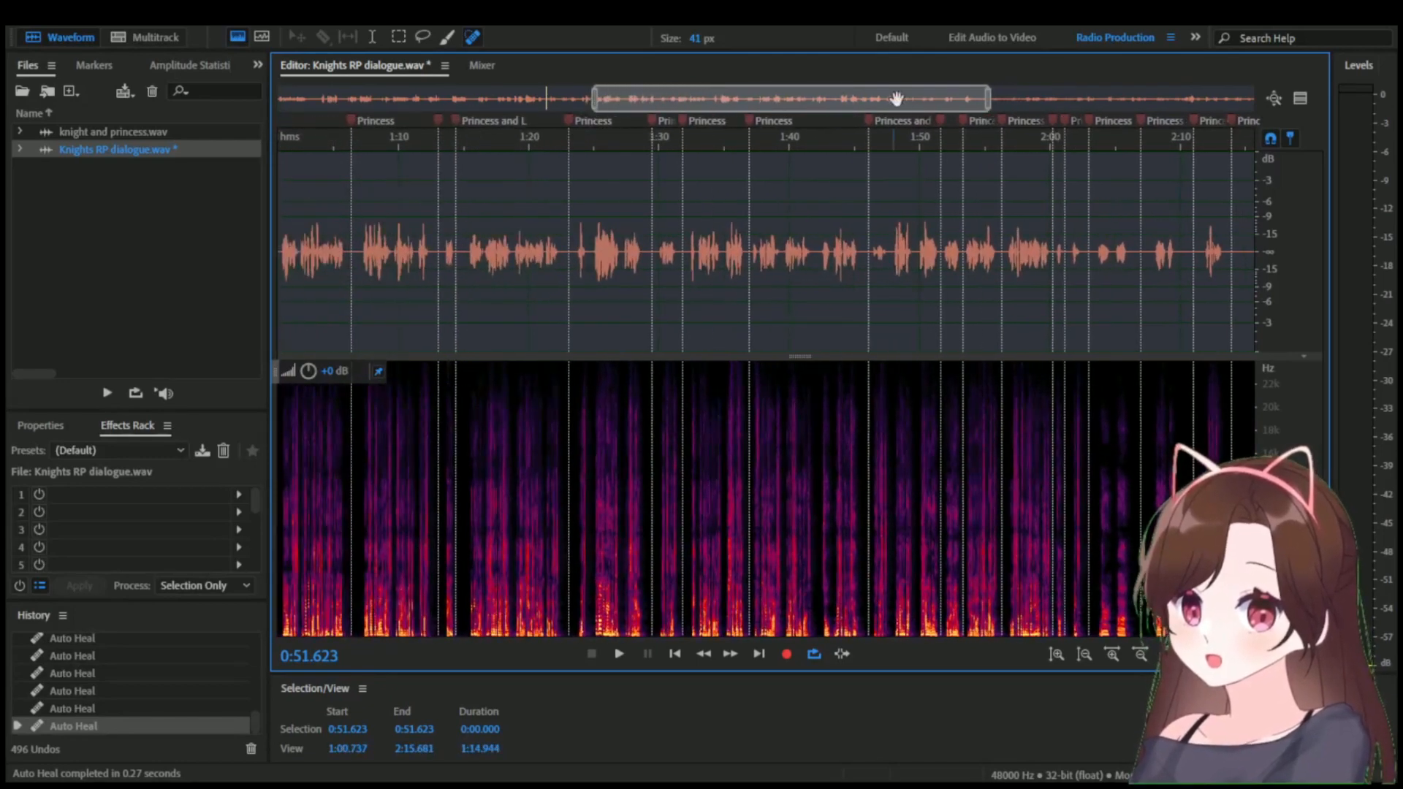
drag(985, 101, 1044, 102)
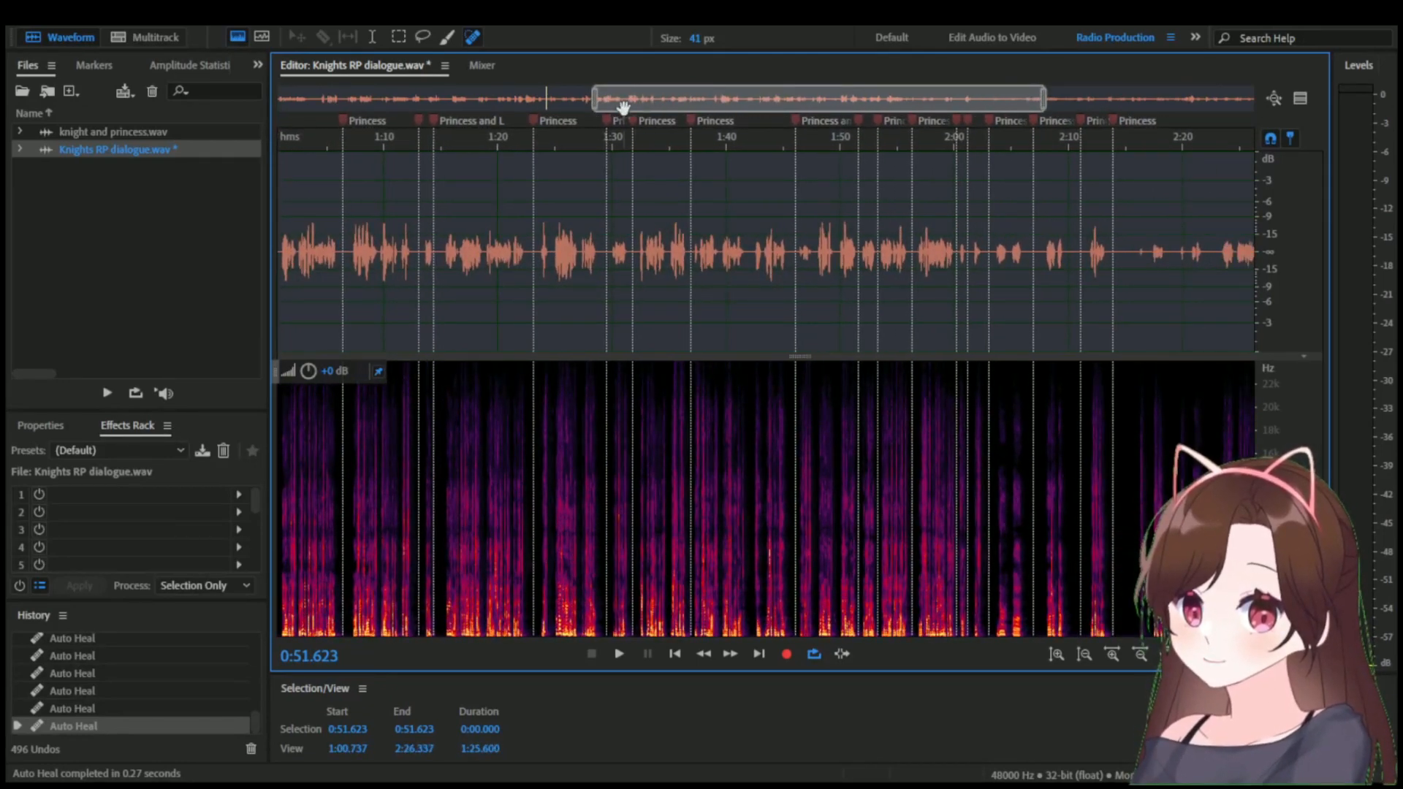
drag(706, 103, 611, 107)
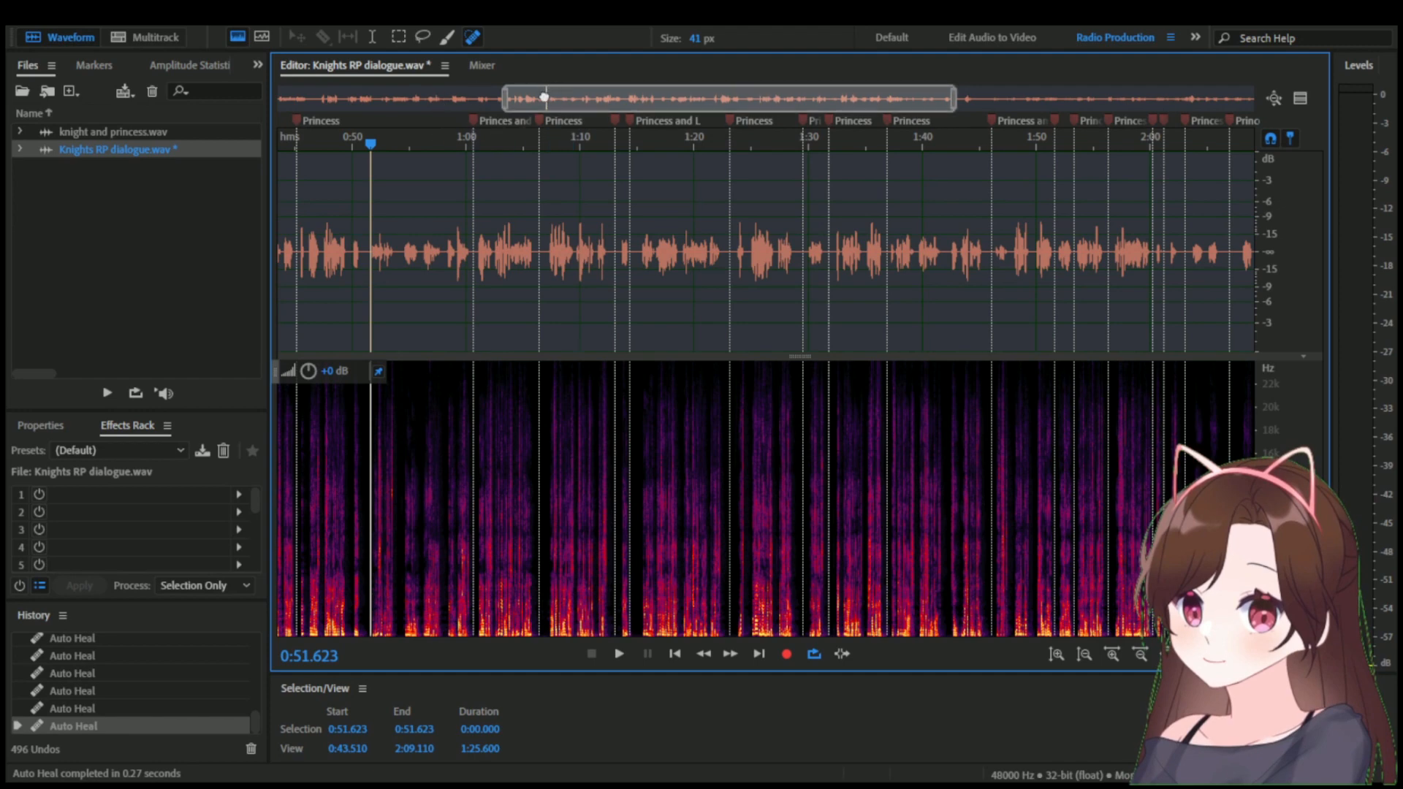
drag(544, 98, 455, 98)
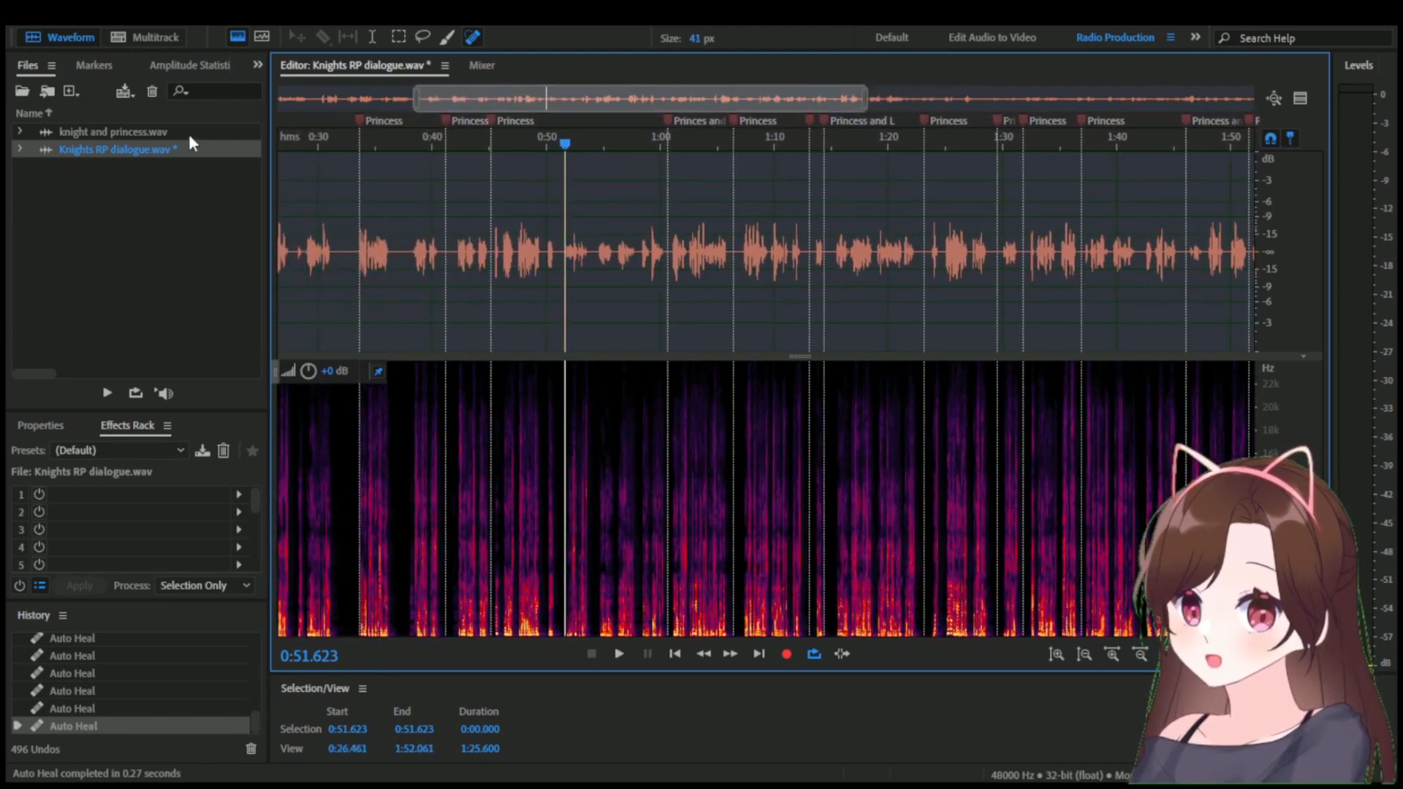
Save Knights RP dialogue.wav and look over its marked lines between about 1:22 and 2:08.
key(ctrl+s)
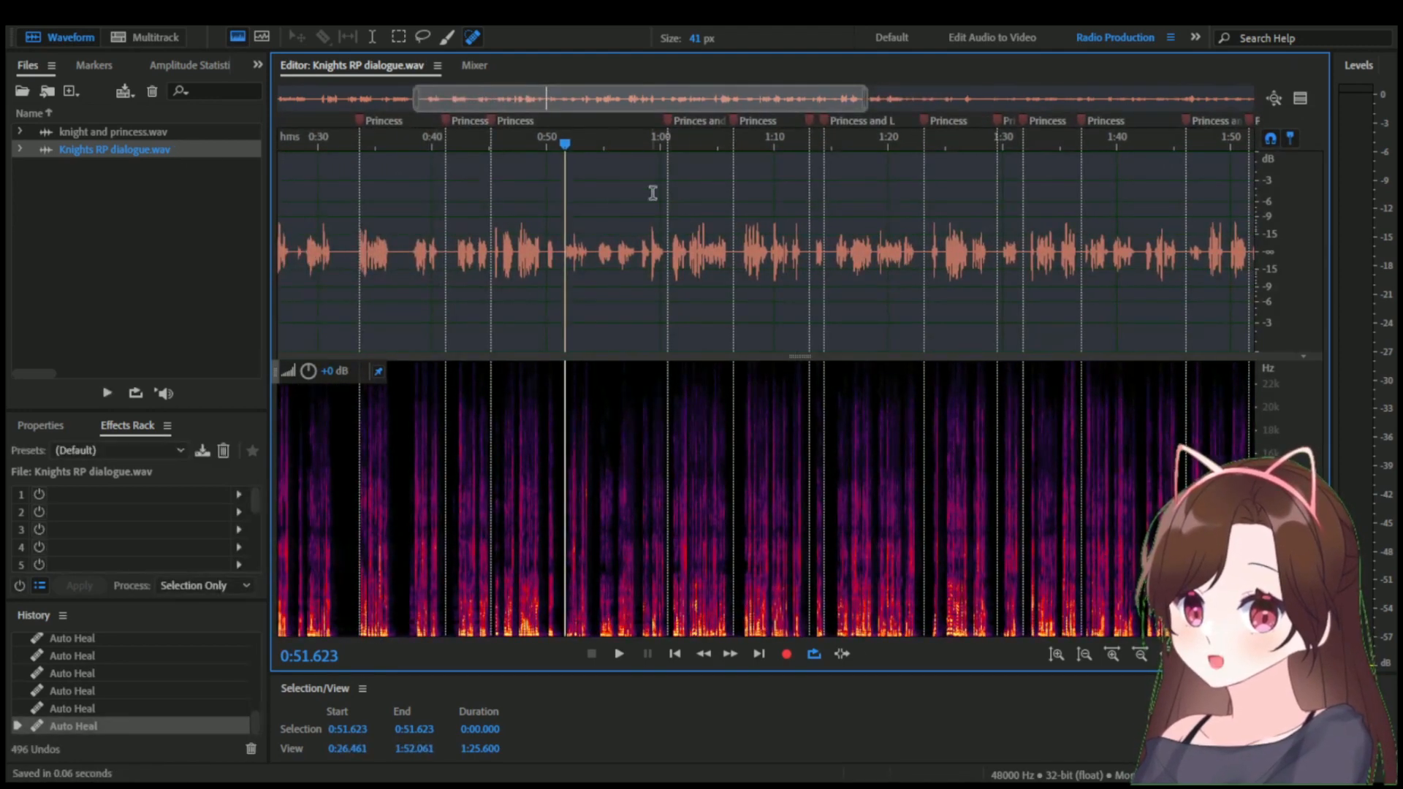
drag(850, 103, 775, 143)
drag(828, 103, 1242, 110)
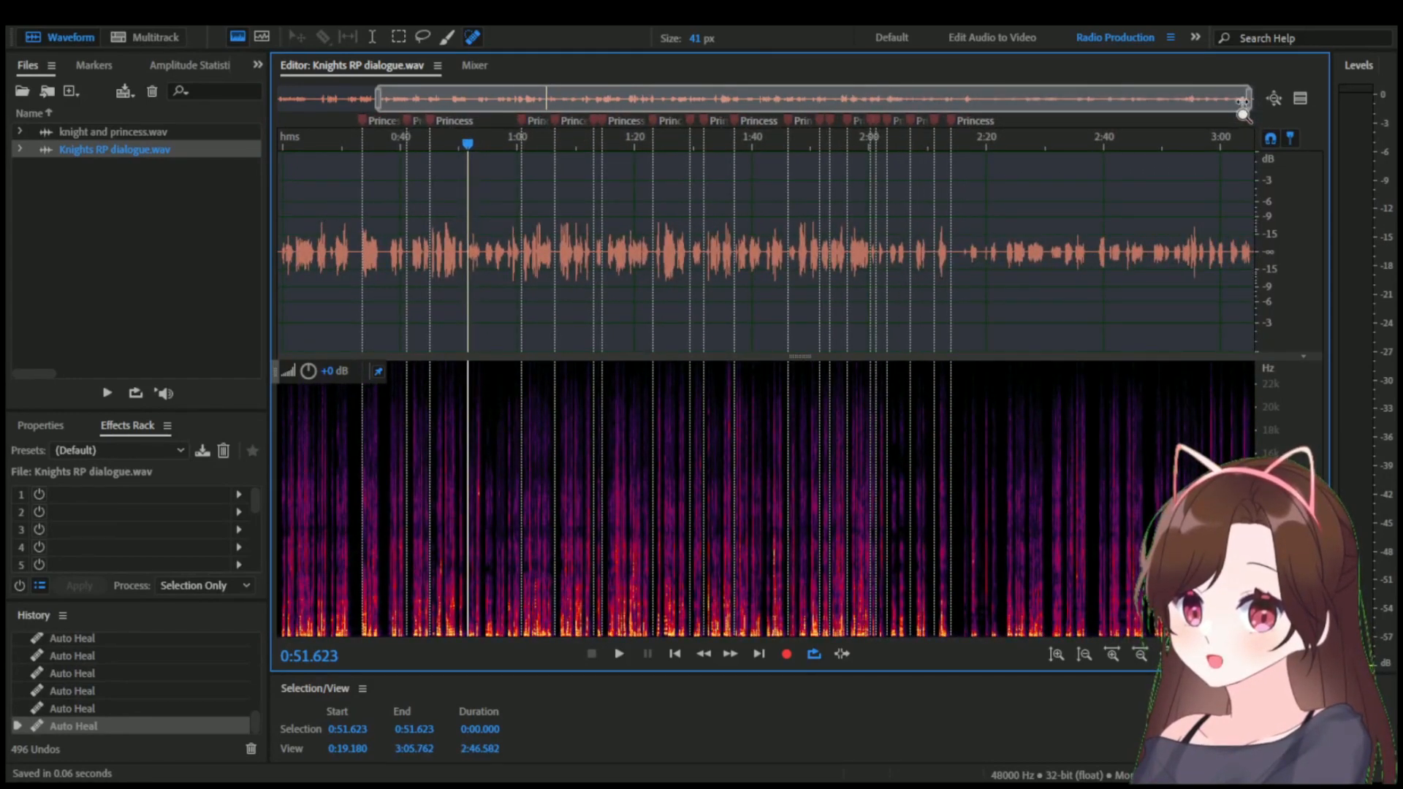
drag(1242, 106, 617, 107)
drag(527, 100, 856, 102)
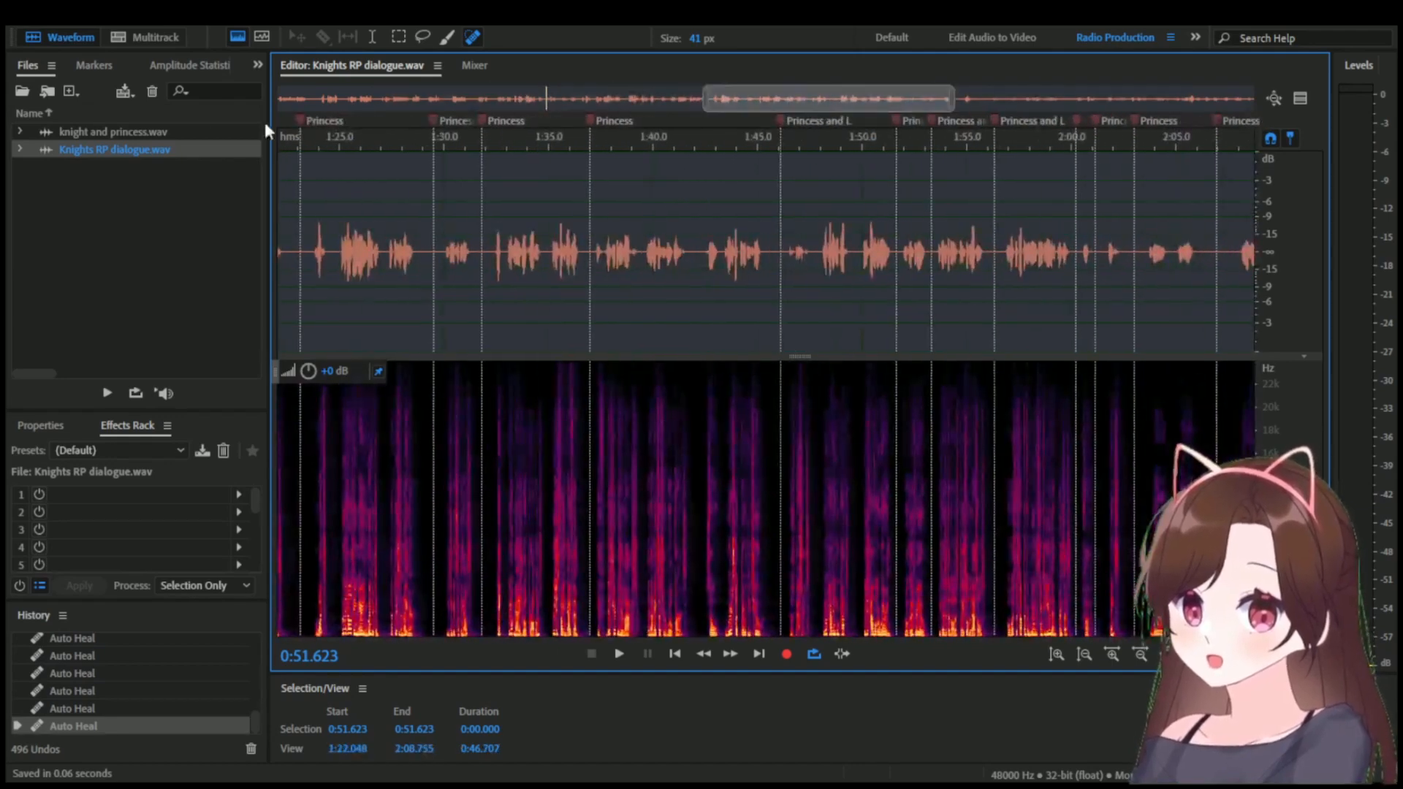
Open knight and princess.wav, play the short clip from 6:50.000, and examine the dialogue surrounding it.
double_click(160, 133)
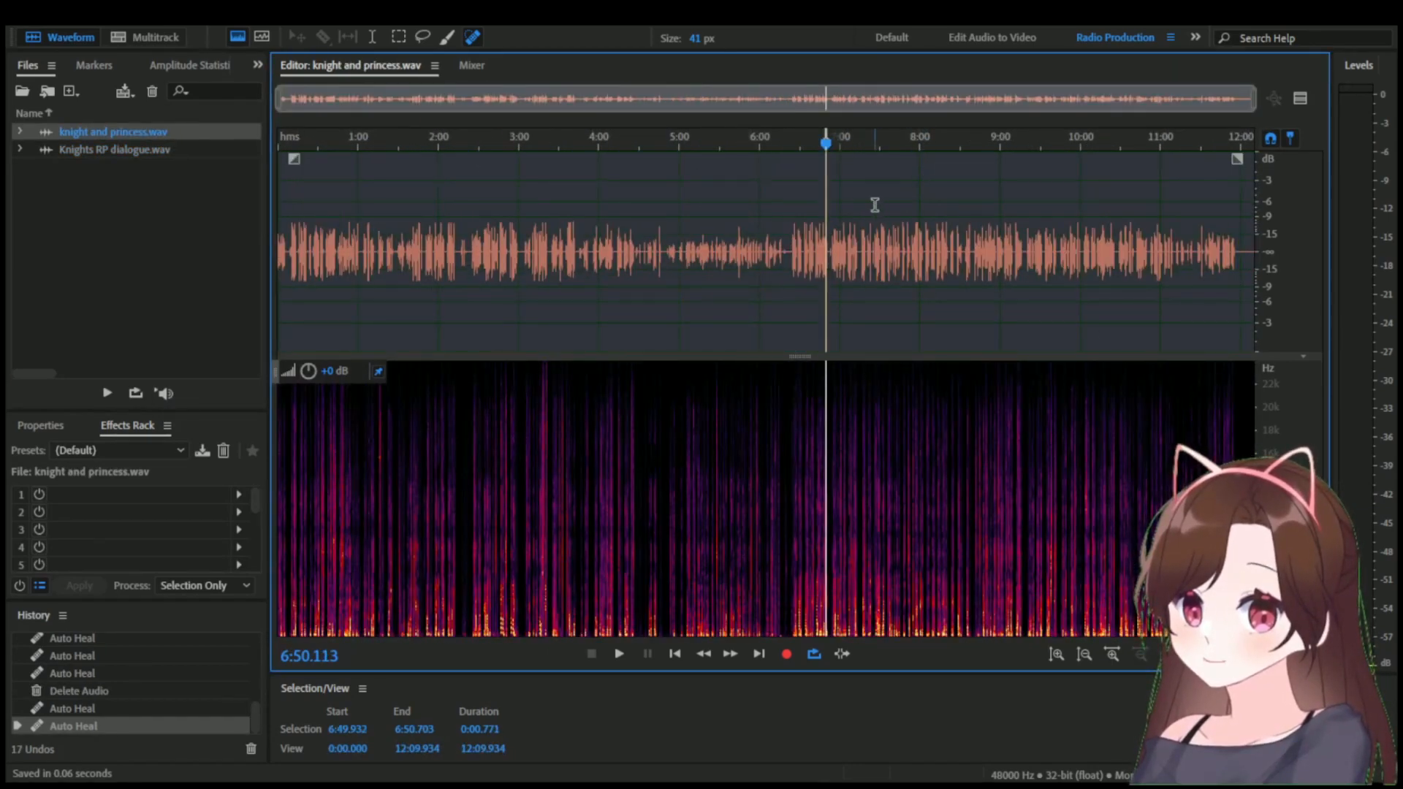
scroll(874, 205, up, 10)
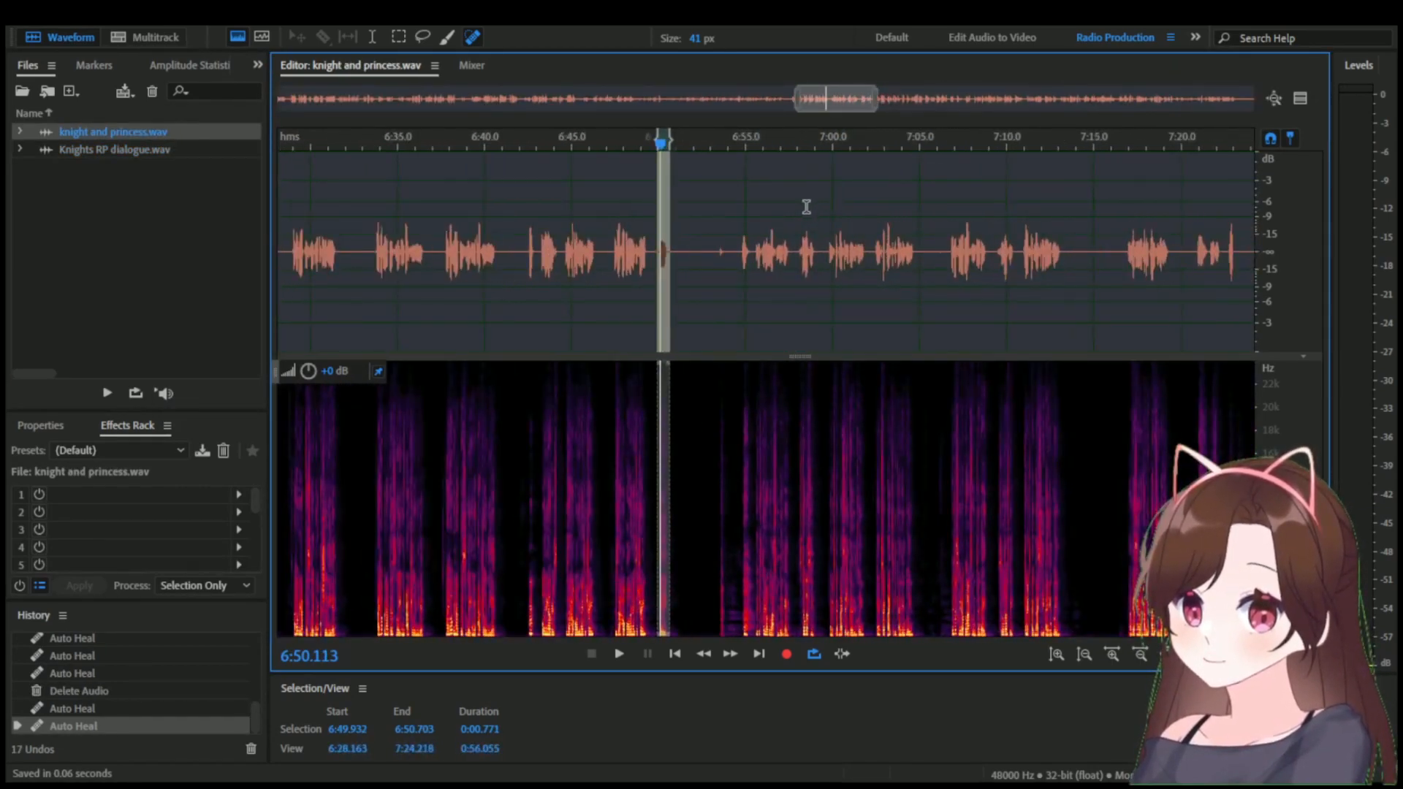
scroll(617, 213, up, 8)
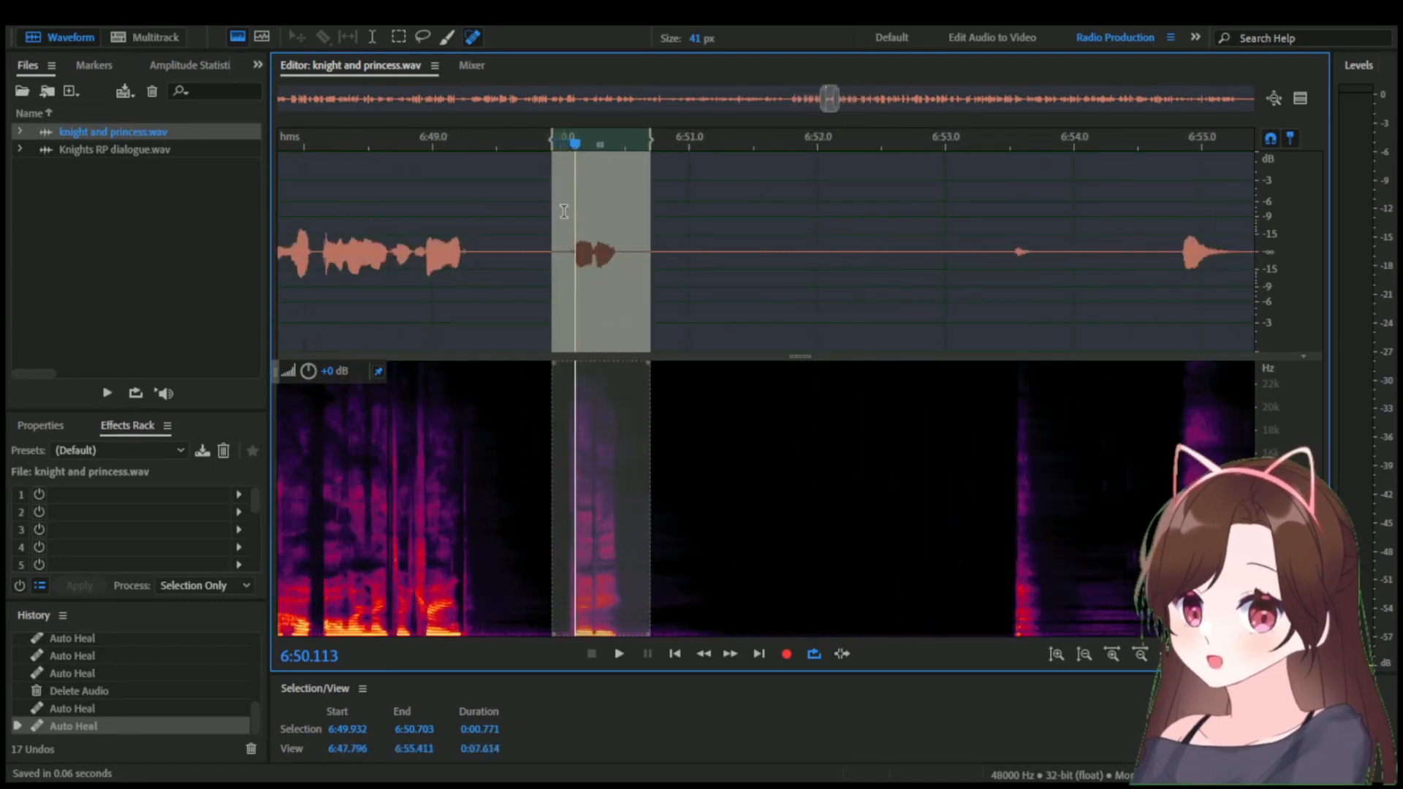
click(560, 157)
key(space)
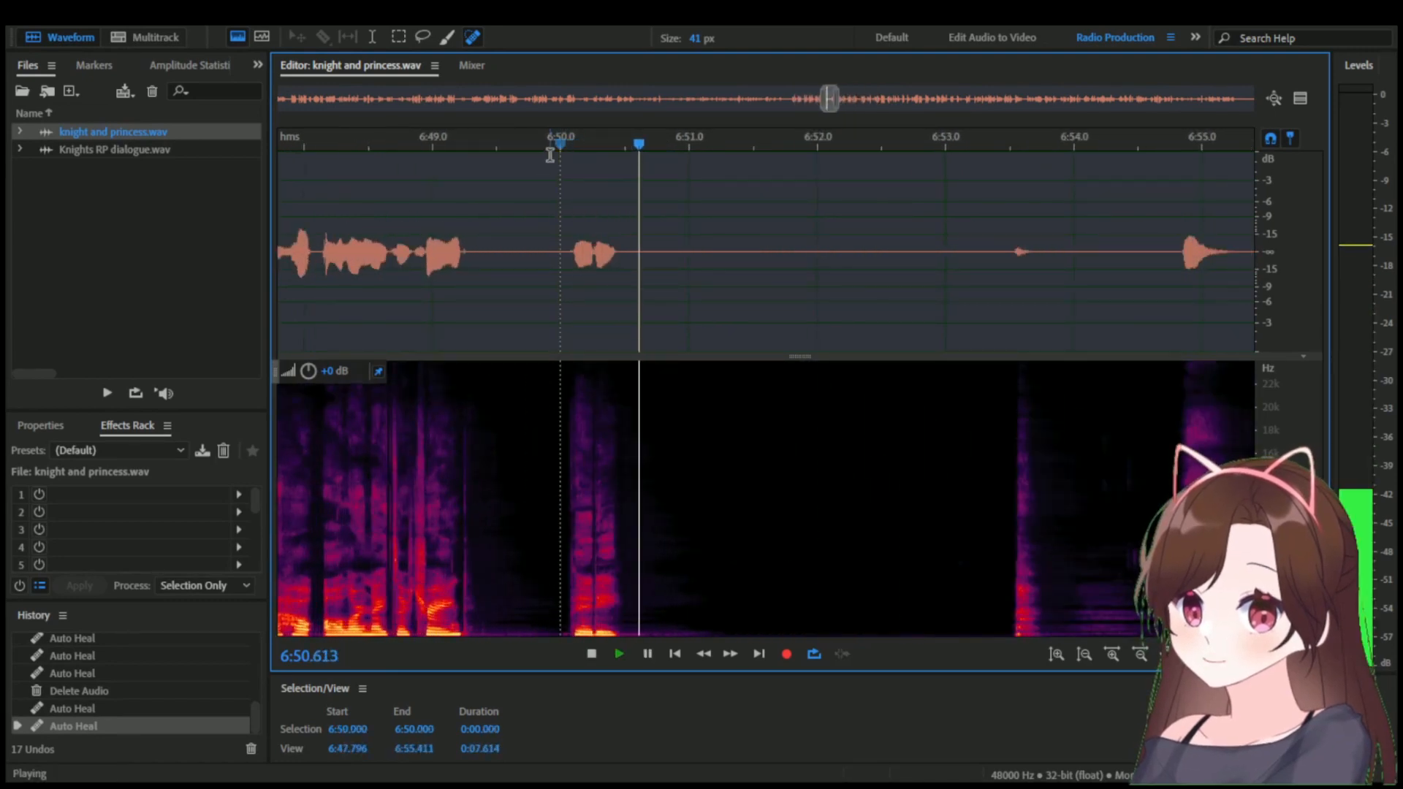
scroll(923, 250, down, 4)
key(space)
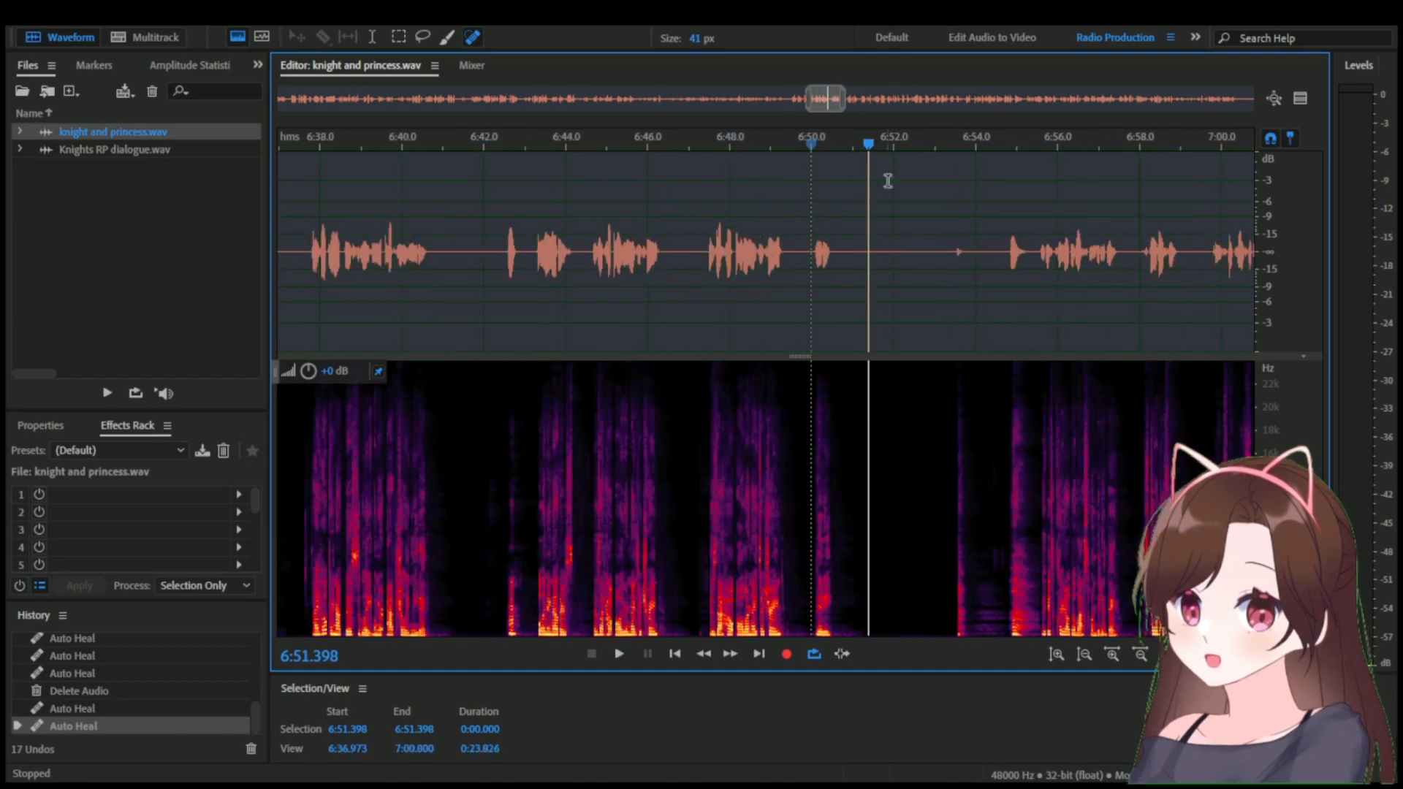
mouse_move(827, 100)
mouse_down()
mouse_move(637, 118)
mouse_move(844, 115)
mouse_move(822, 116)
mouse_up()
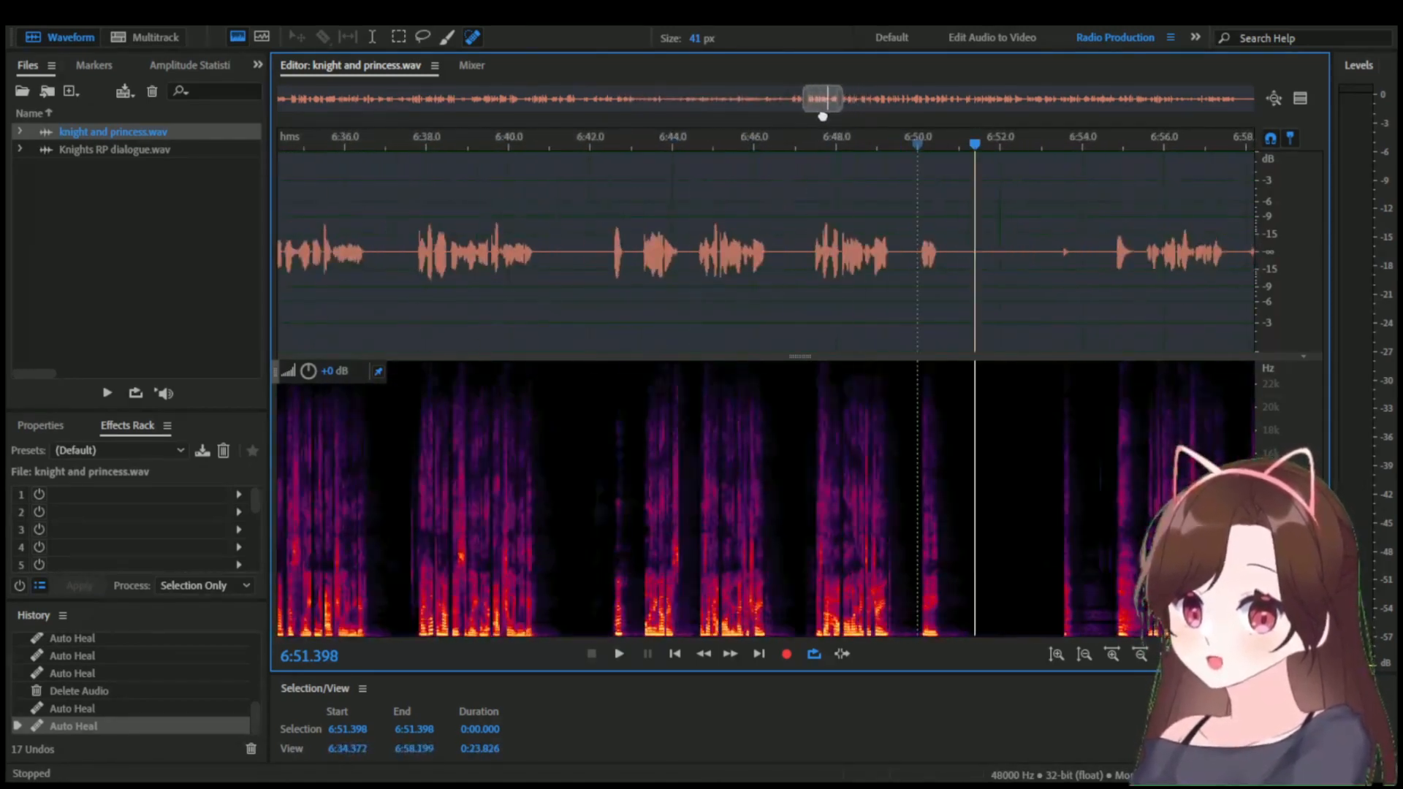
scroll(869, 161, down, 10)
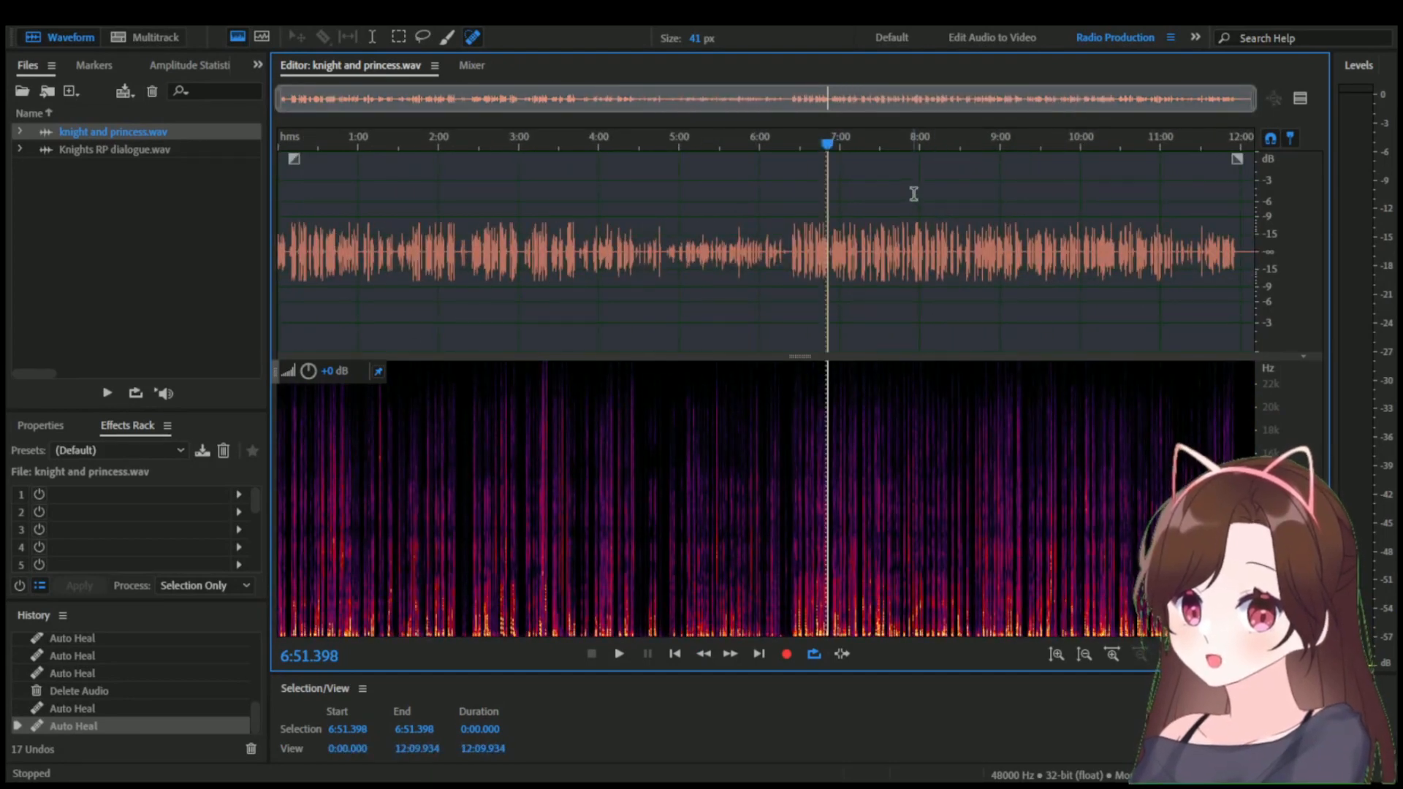
scroll(913, 193, up, 4)
scroll(610, 192, up, 2)
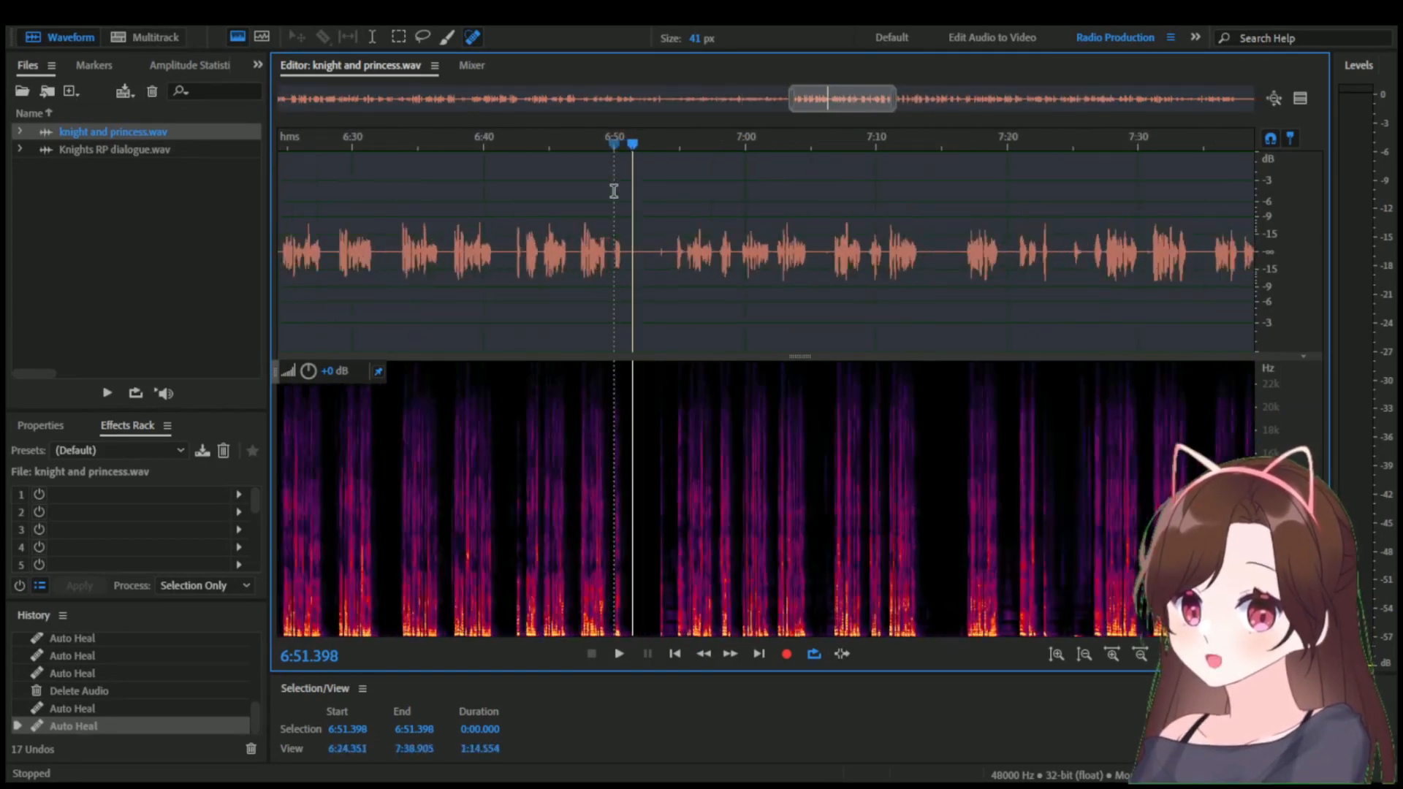
Return to Knights RP dialogue.wav and examine its markers and dialogue spacing from the opening lines through the unmarked end section.
scroll(637, 188, up, 1)
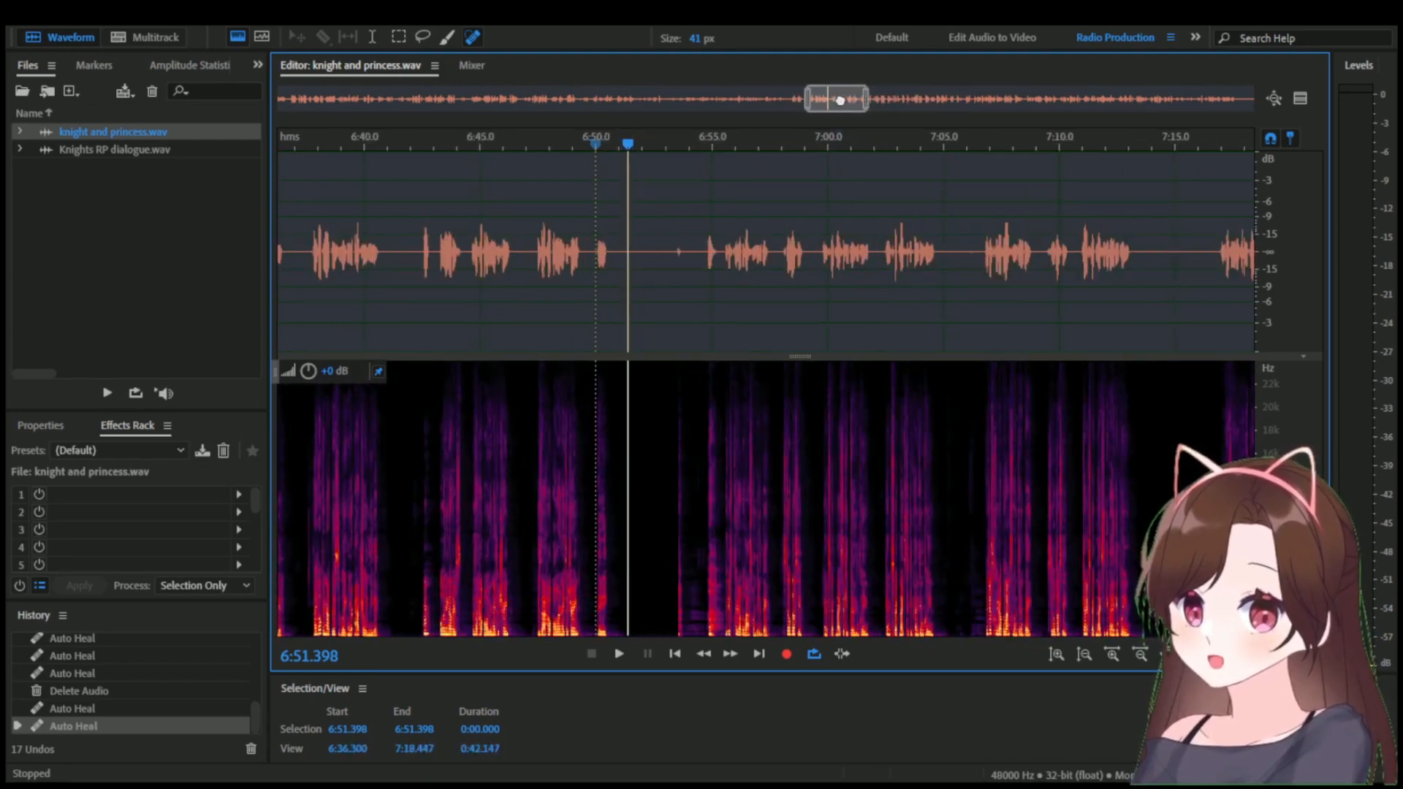
drag(857, 100, 850, 101)
click(171, 149)
double_click(171, 149)
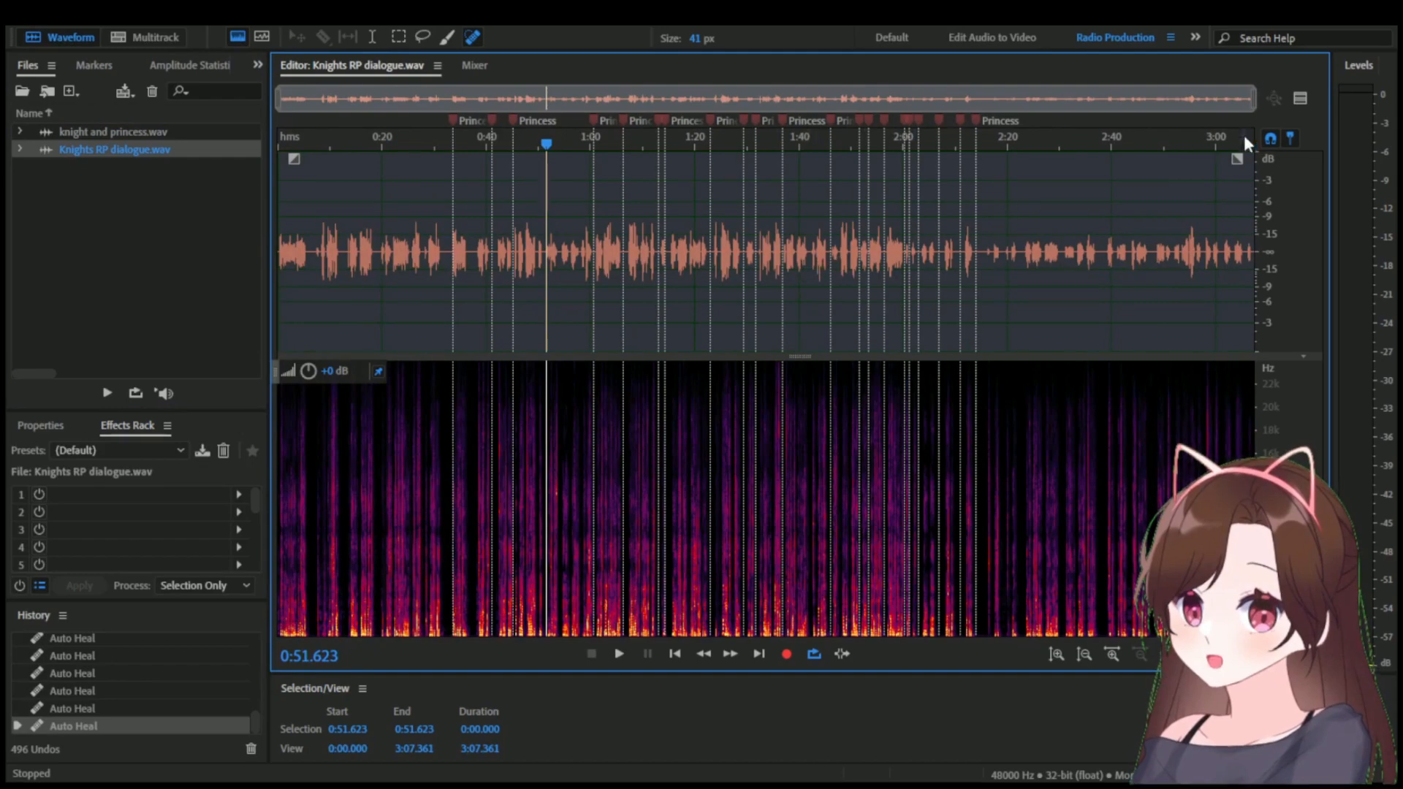
drag(1260, 110, 582, 172)
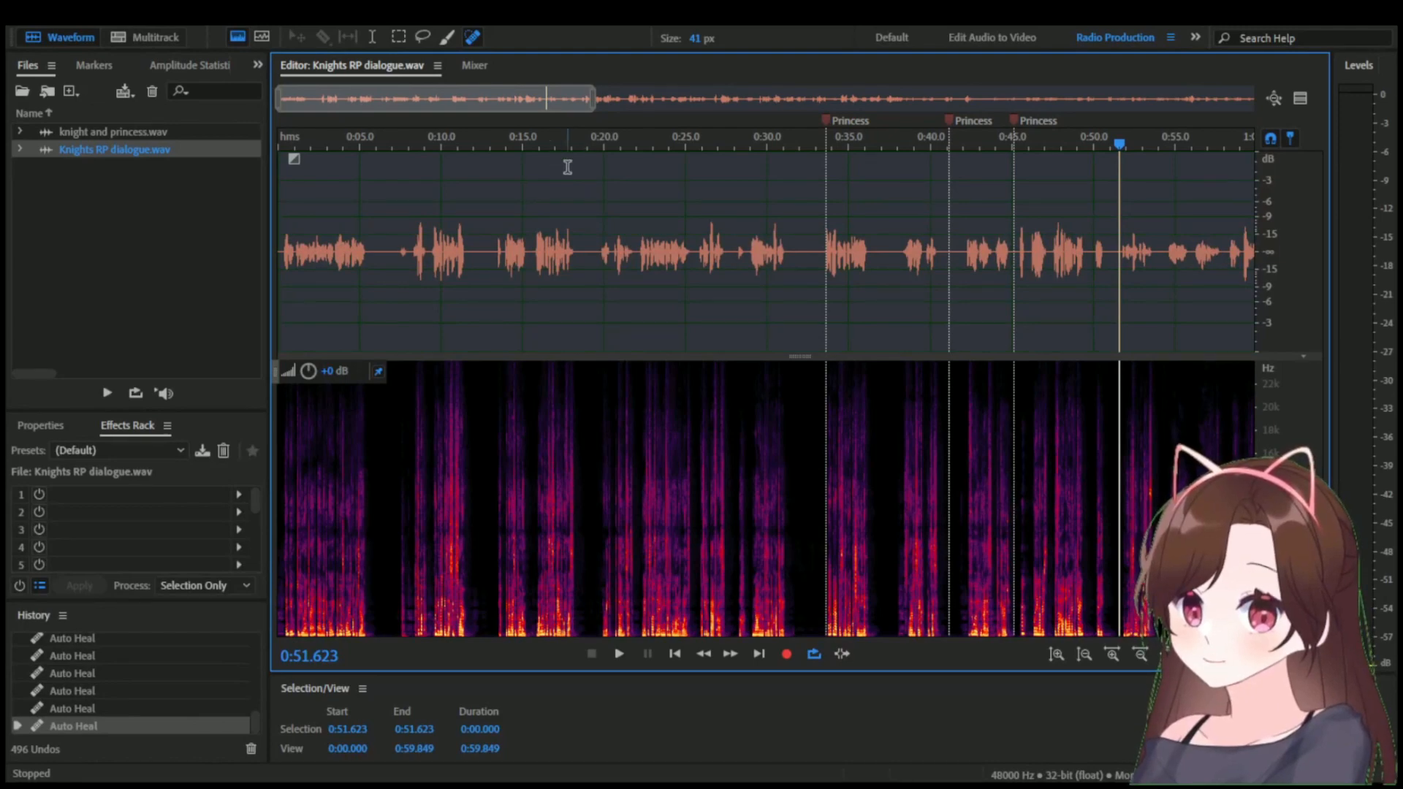
drag(538, 101, 1264, 123)
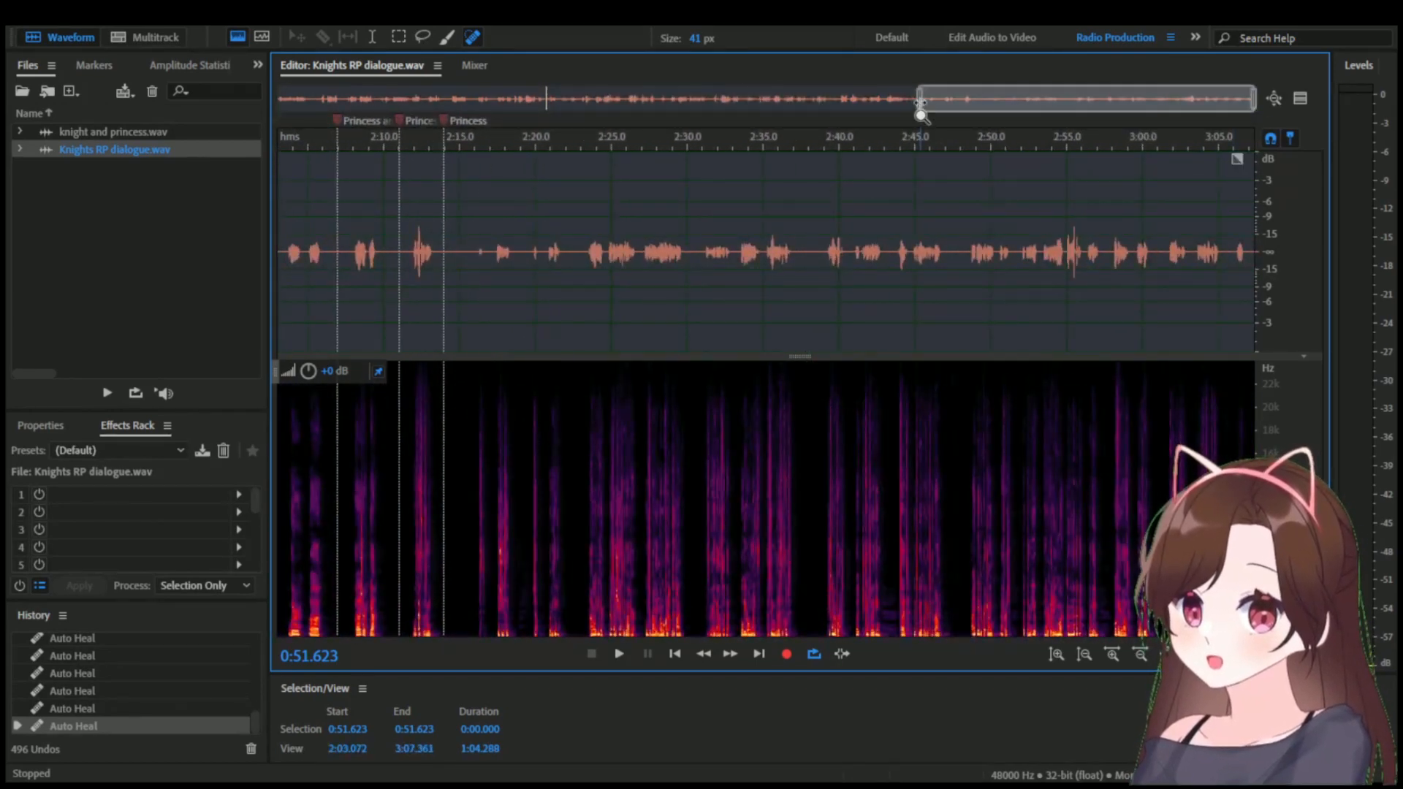
drag(921, 115, 720, 114)
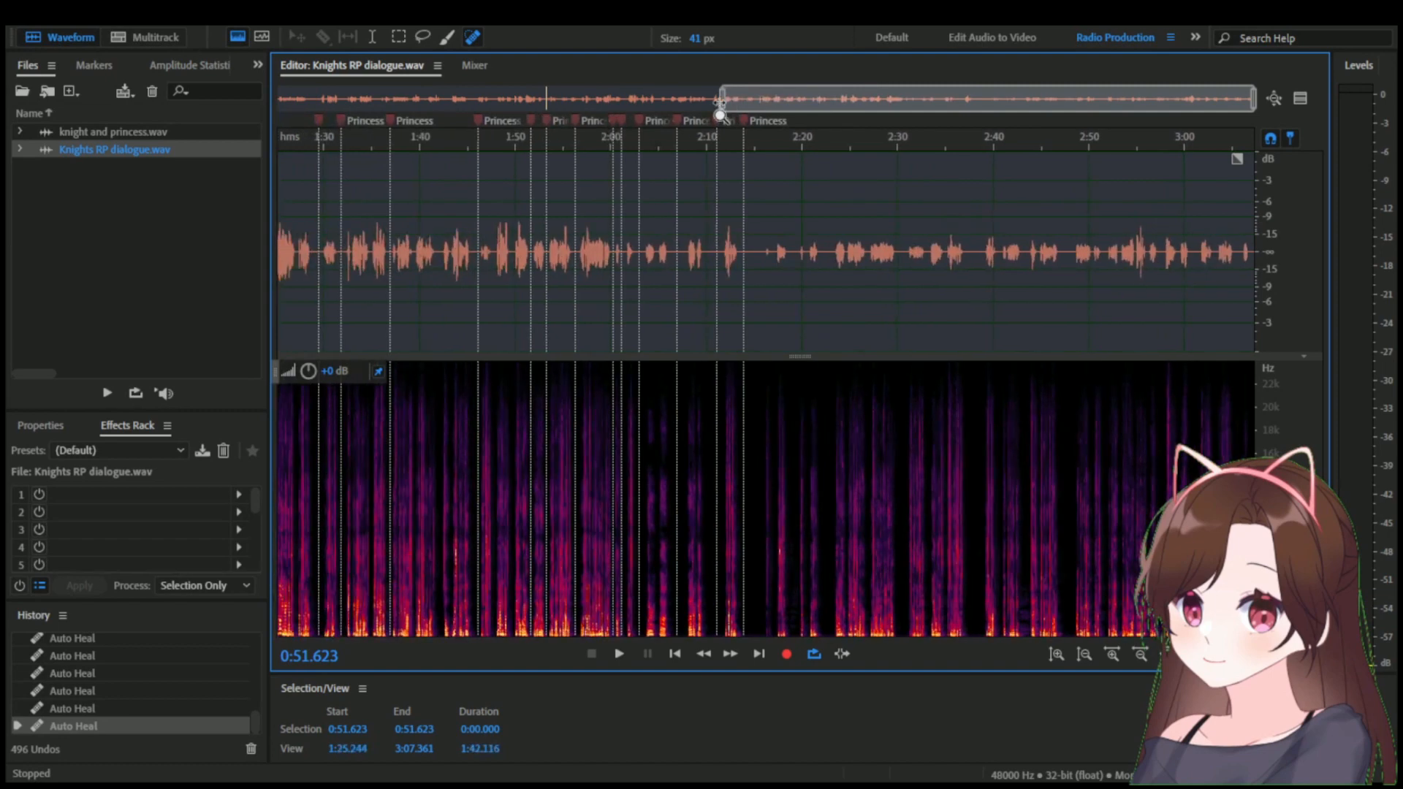
drag(1252, 110, 580, 109)
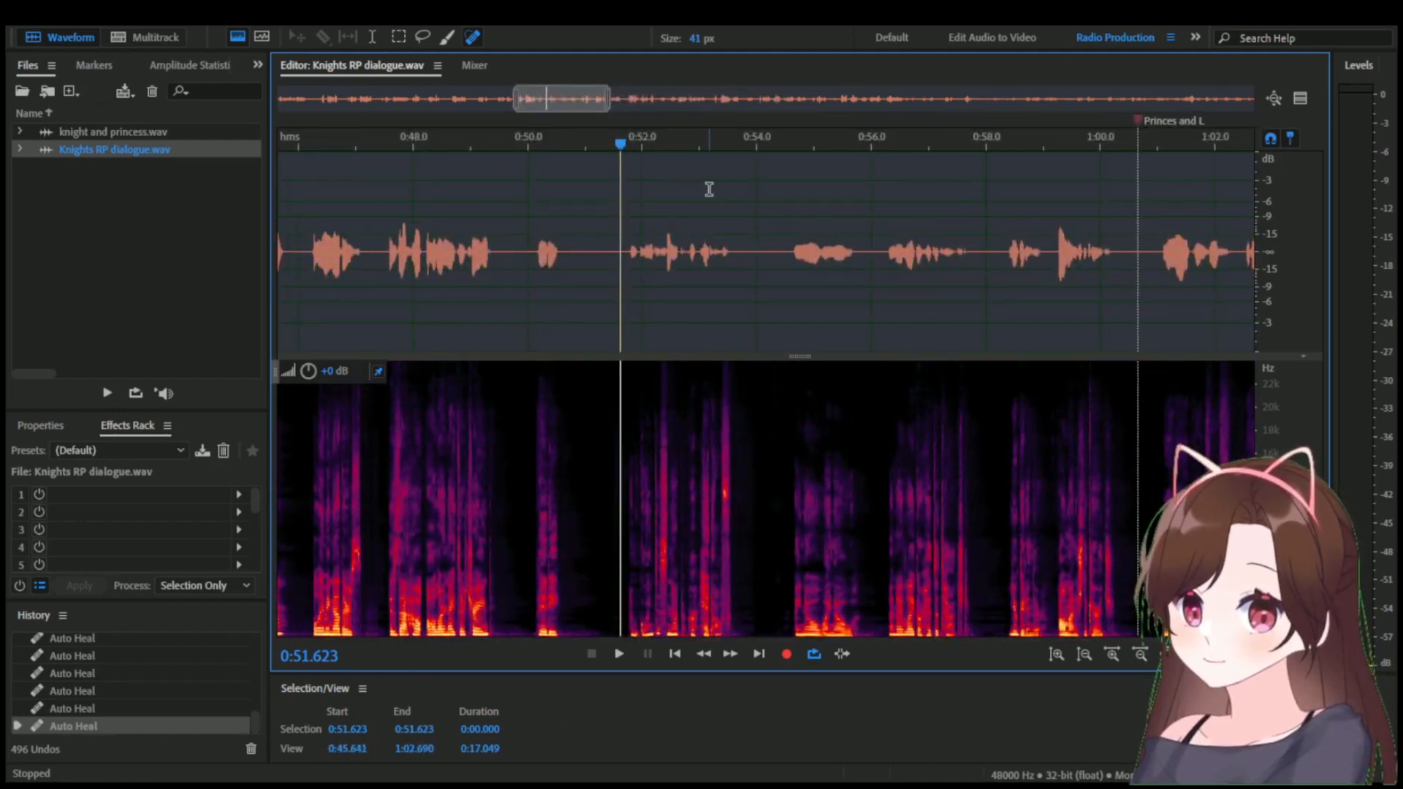
drag(587, 109, 697, 107)
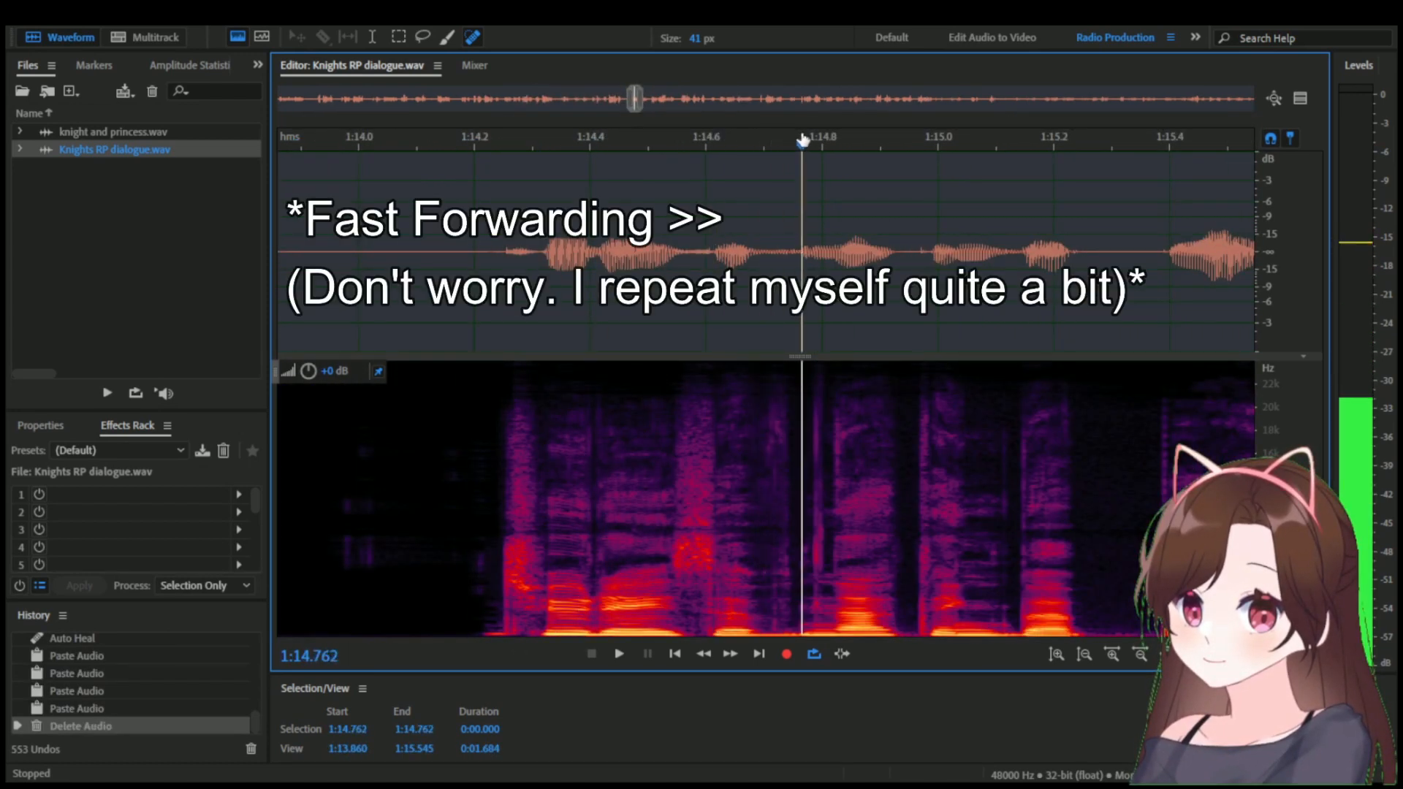
In Knights RP dialogue.wav, auto-heal the noise patches between words from about 1:14.6 to 1:14.8.
drag(771, 525, 759, 611)
drag(809, 417, 811, 607)
drag(820, 438, 823, 584)
drag(642, 599, 621, 532)
scroll(667, 495, up, 3)
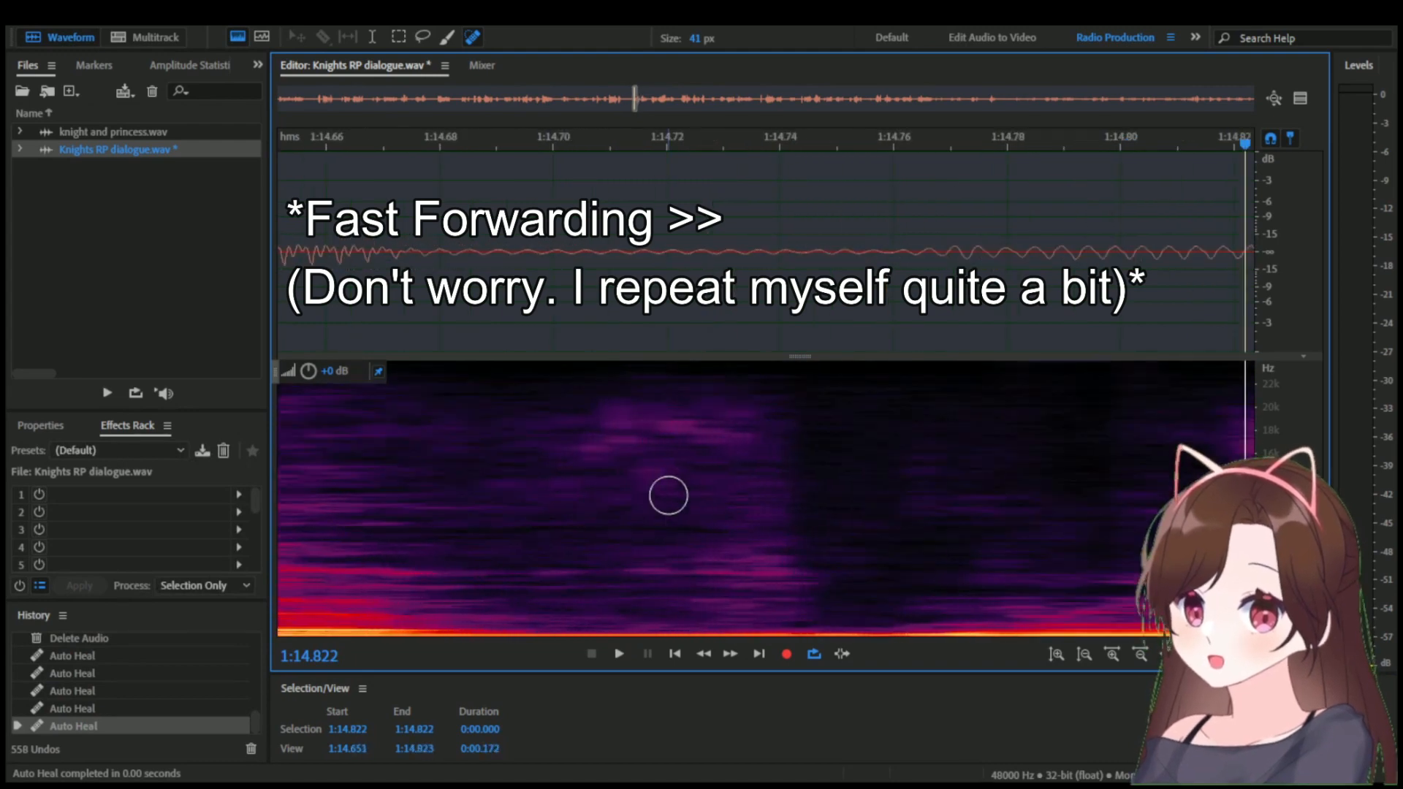
drag(634, 445, 659, 437)
Auto-heal another vertical noise streak in the line starting near 1:14.2 and play that line back to about 1:16.
scroll(659, 437, down, 5)
scroll(439, 438, down, 3)
drag(338, 613, 339, 402)
scroll(415, 409, down, 3)
click(404, 150)
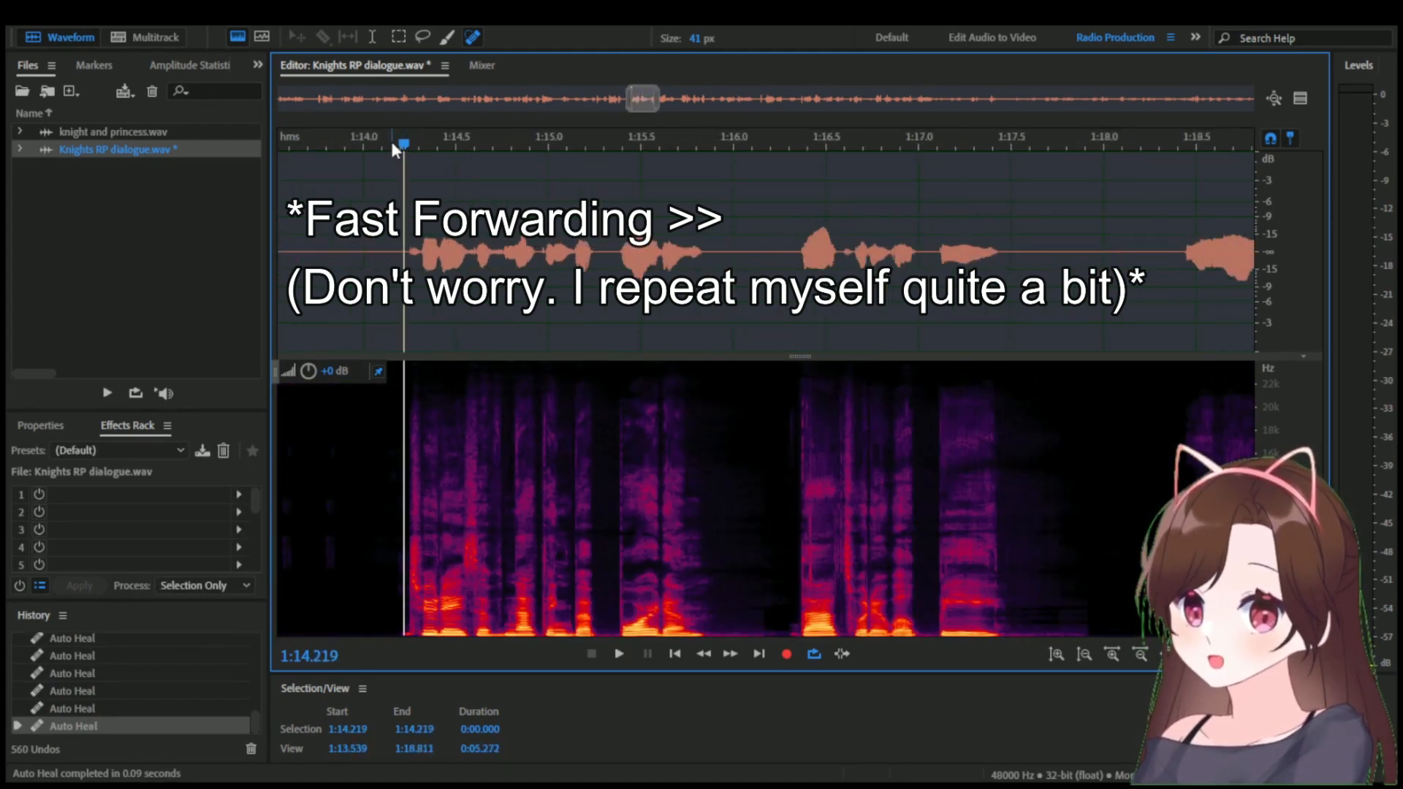
click(393, 145)
scroll(403, 148, down, 3)
key(space)
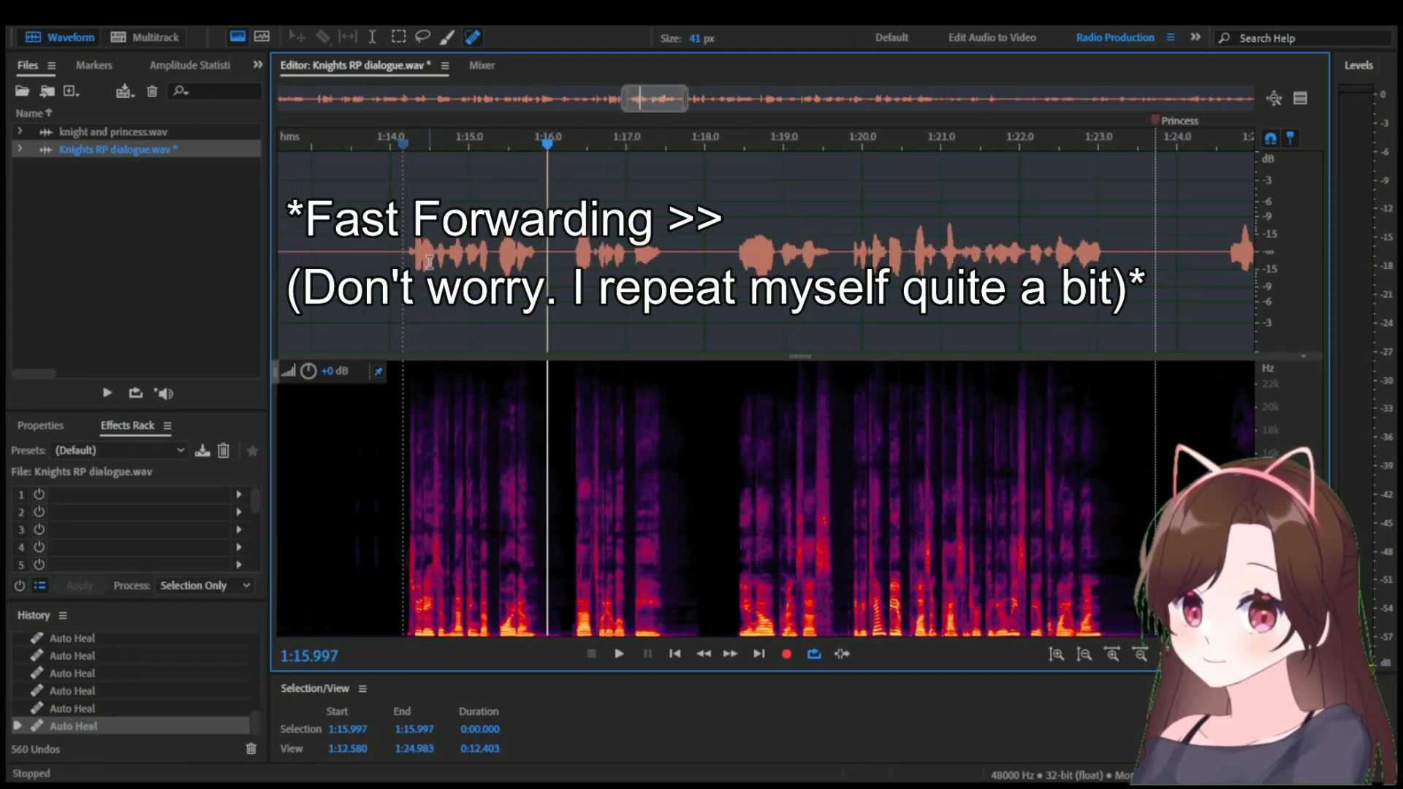
key(space)
Play up to about 1:16.1 and auto-heal the noise streaks around the start of the phrase near 1:16.4.
scroll(427, 148, up, 4)
mouse_move(428, 144)
mouse_down()
mouse_move(861, 136)
mouse_move(825, 137)
mouse_up()
key(space)
key(space)
scroll(914, 453, up, 9)
drag(735, 521, 736, 585)
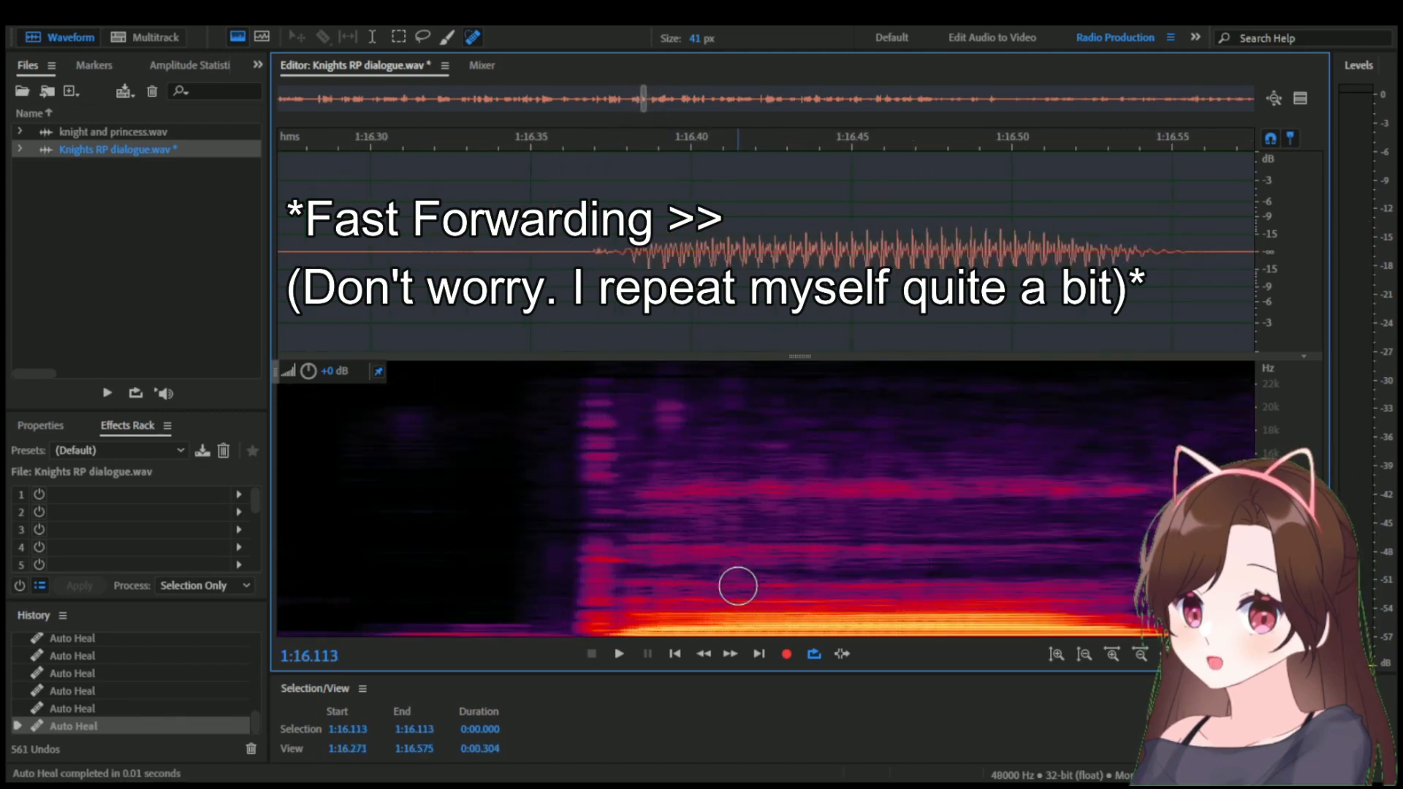
scroll(702, 541, down, 3)
scroll(856, 554, up, 3)
drag(612, 625, 611, 393)
scroll(611, 409, down, 6)
Auto-heal the remaining vertical noise streaks in the same phrase, between about 1:16.7 and 1:17.4.
scroll(694, 486, up, 4)
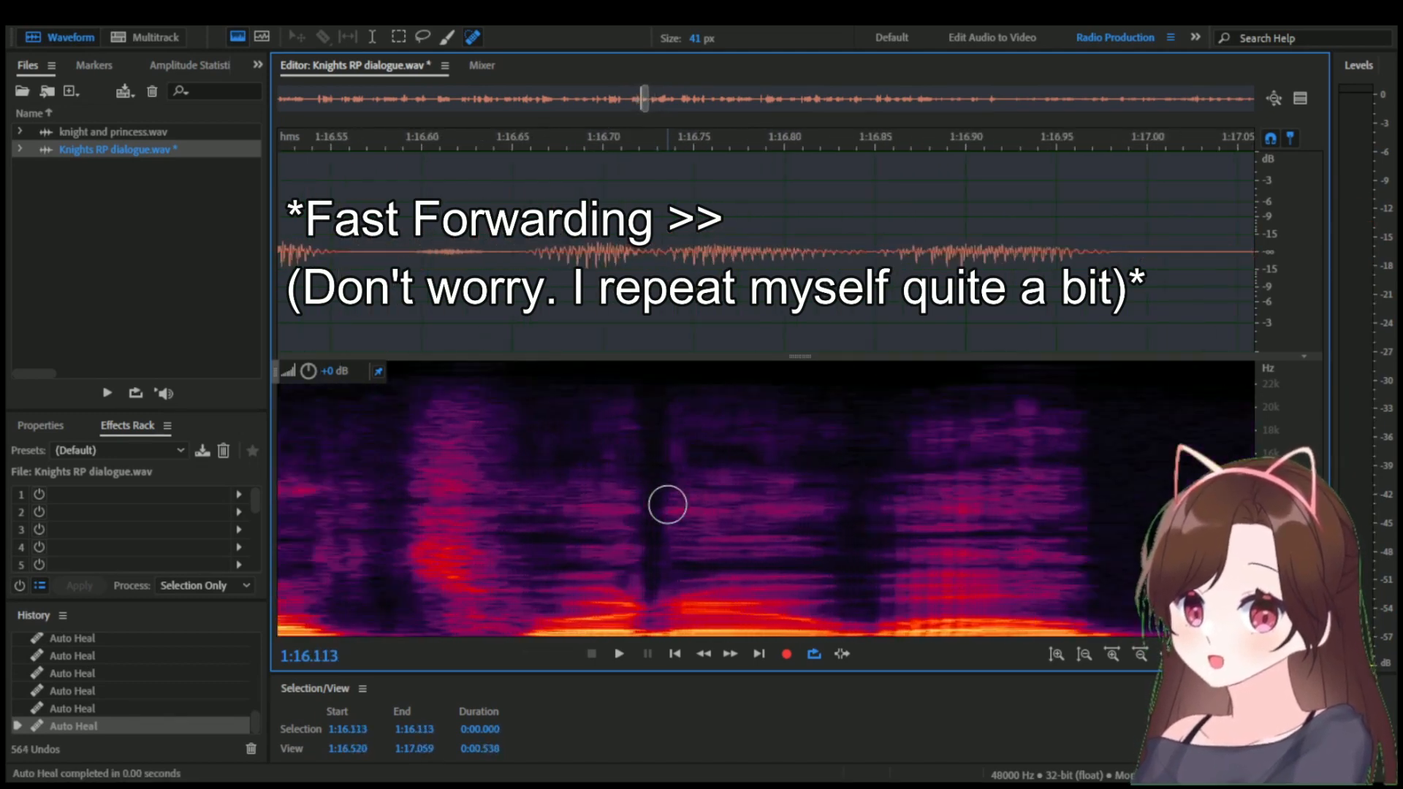
mouse_move(652, 512)
mouse_down()
mouse_move(625, 584)
mouse_move(642, 363)
mouse_up()
scroll(625, 555, down, 3)
scroll(658, 562, up, 5)
scroll(560, 420, down, 5)
scroll(759, 468, up, 4)
drag(760, 569, 757, 395)
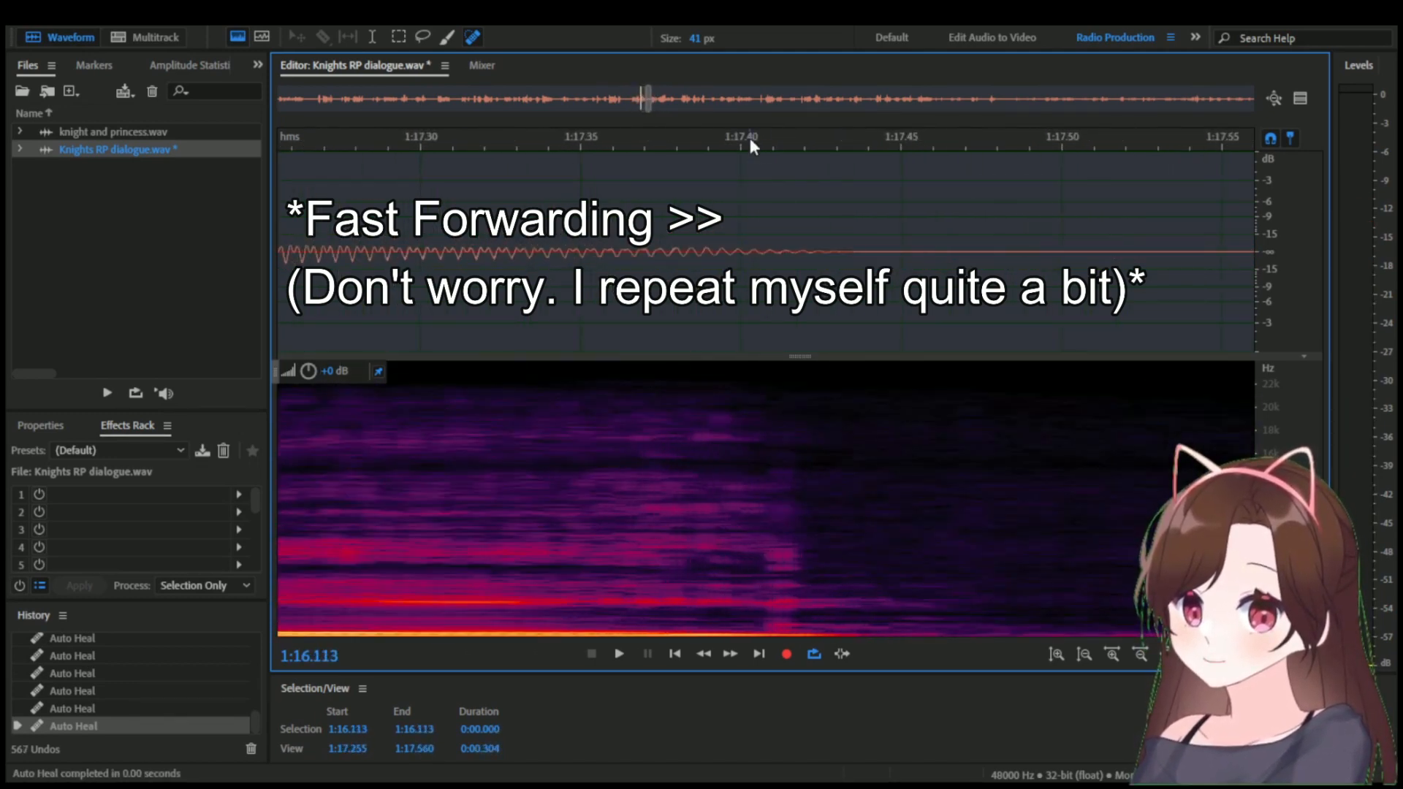
scroll(793, 584, down, 4)
scroll(629, 344, up, 4)
Play back the healed phrase to about 1:17.1 and save Knights RP dialogue.wav.
click(560, 322)
key(space)
key(space)
scroll(713, 307, down, 9)
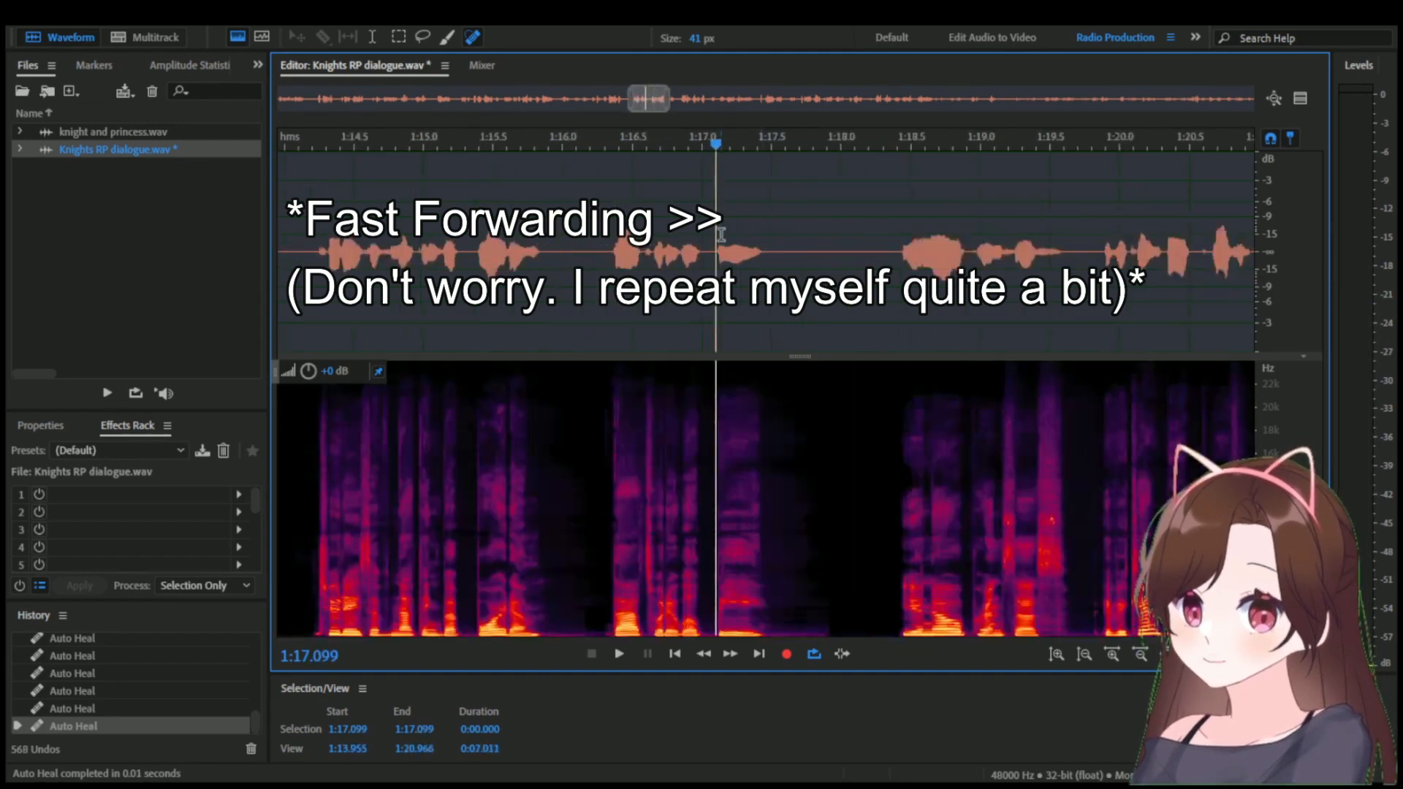
key(ctrl+s)
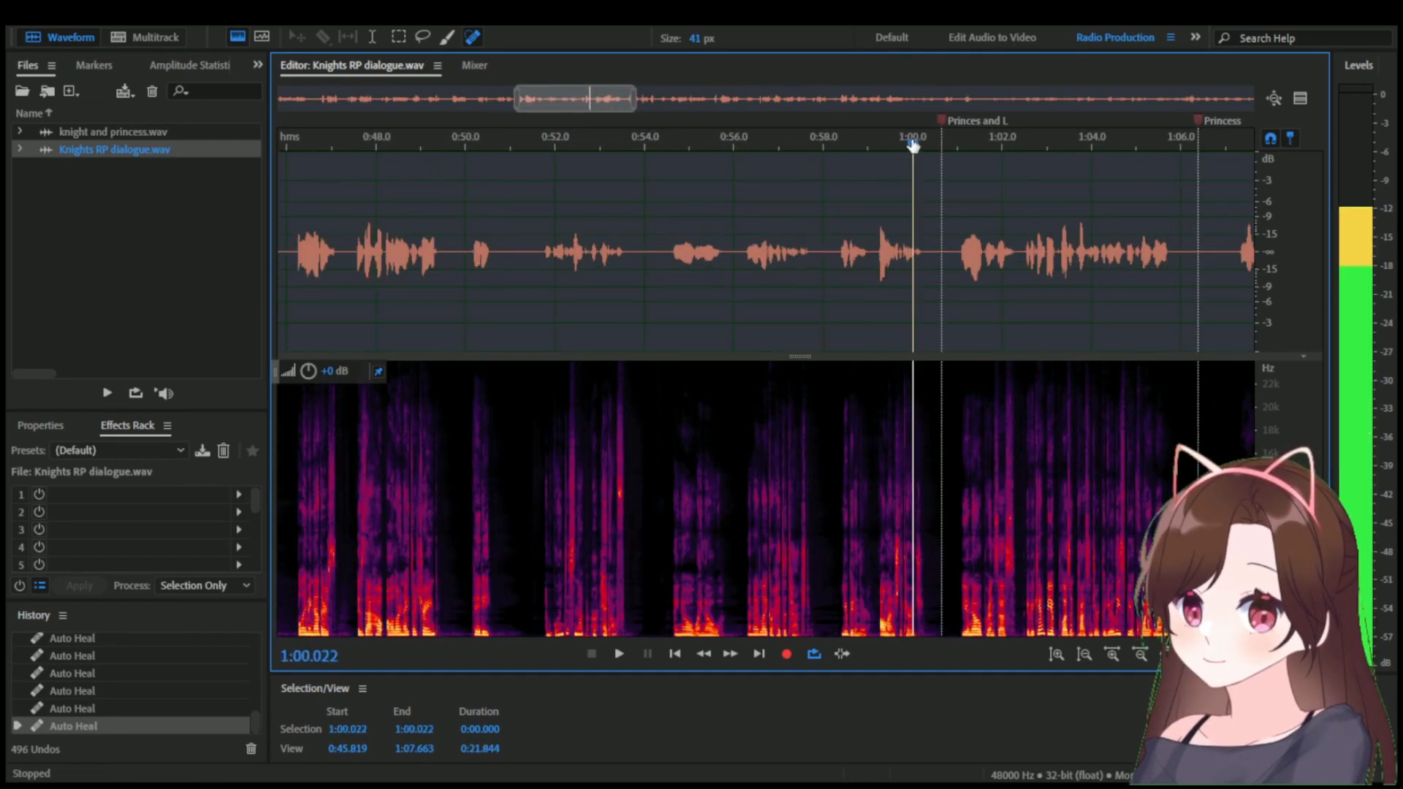
Place the playhead at the Princes and L marker near 1:00.8 and examine the dialogue around it.
drag(936, 141, 939, 141)
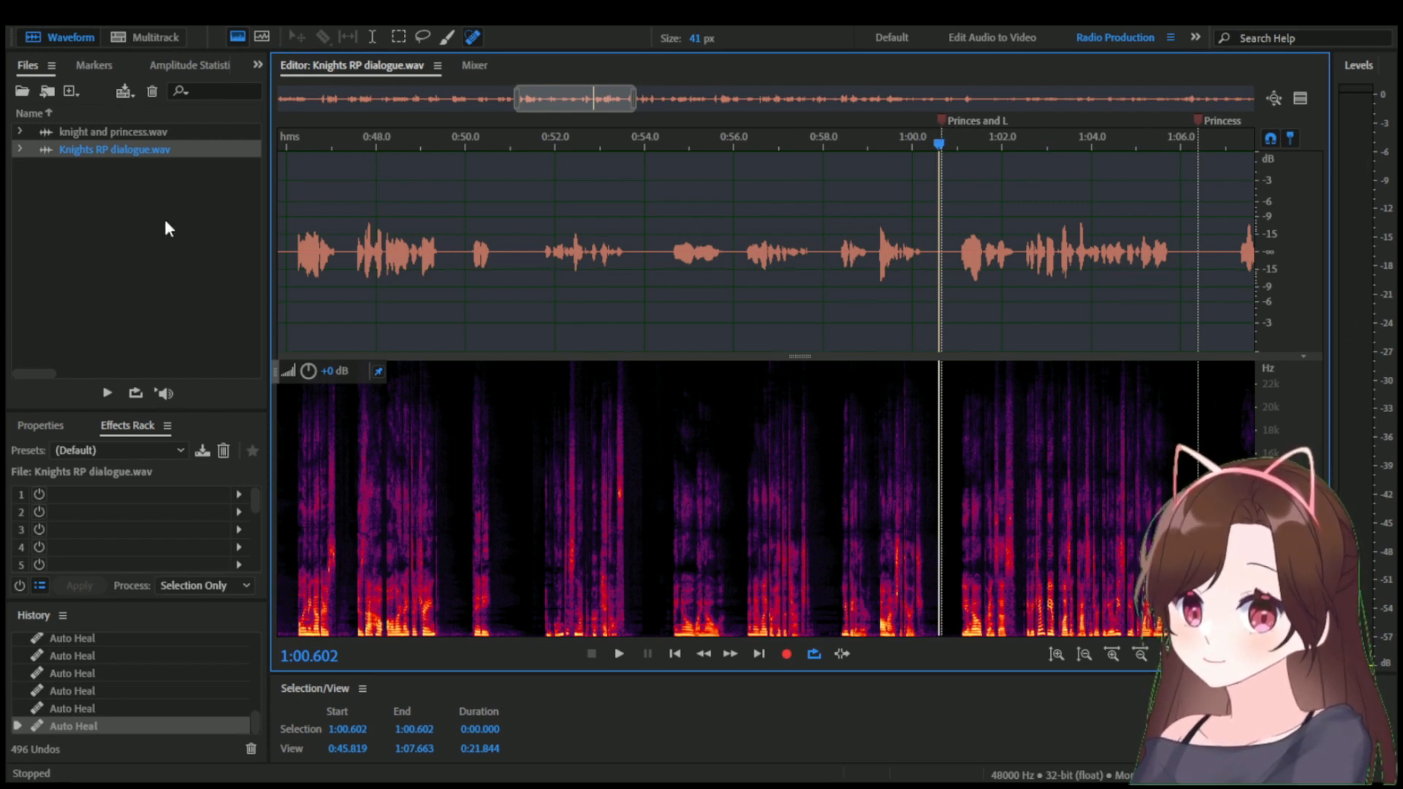
drag(576, 102, 598, 104)
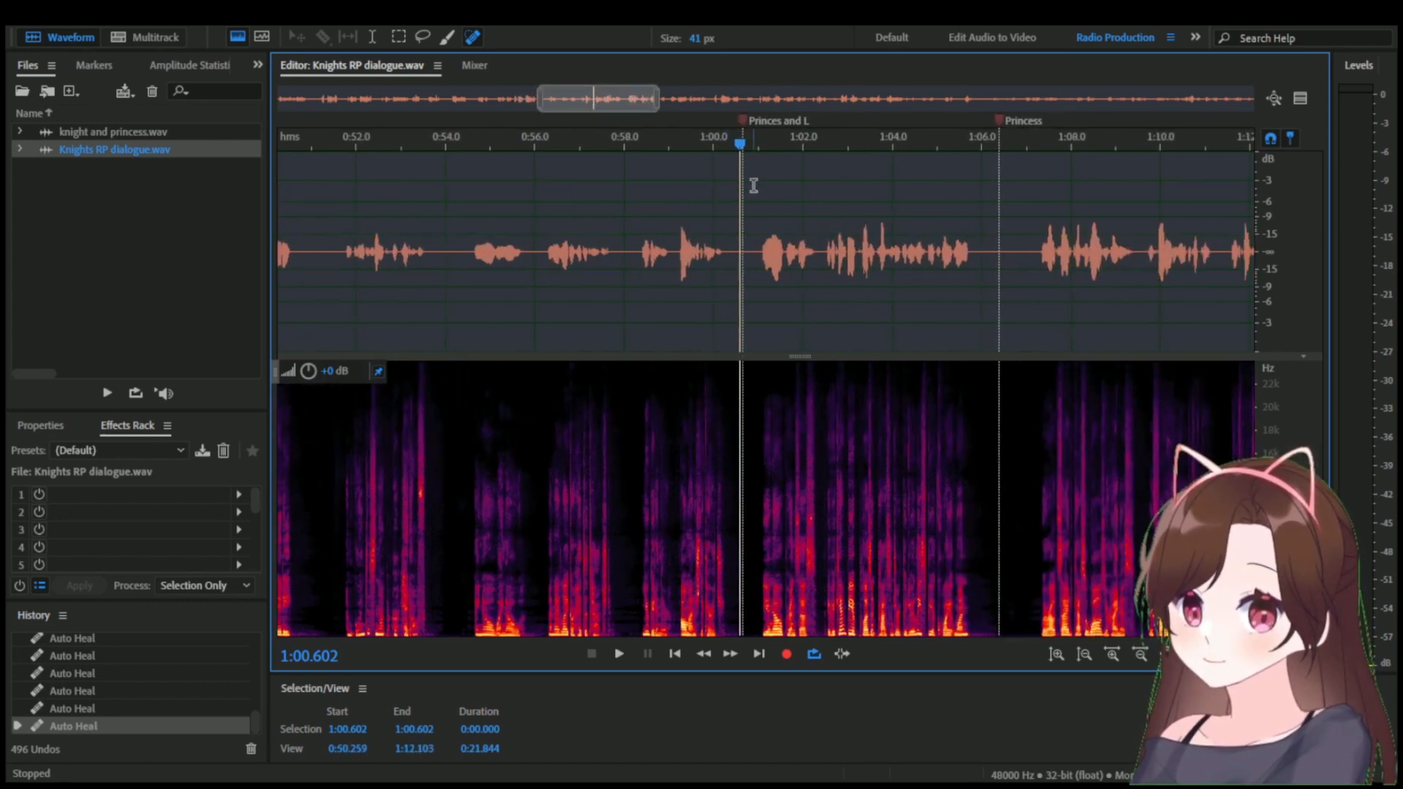
drag(743, 151, 754, 149)
Play the lines around the Princess markers from about 0:42.2, 0:38.8, 0:38.4 and 0:45.5 to check their order.
drag(618, 103, 515, 117)
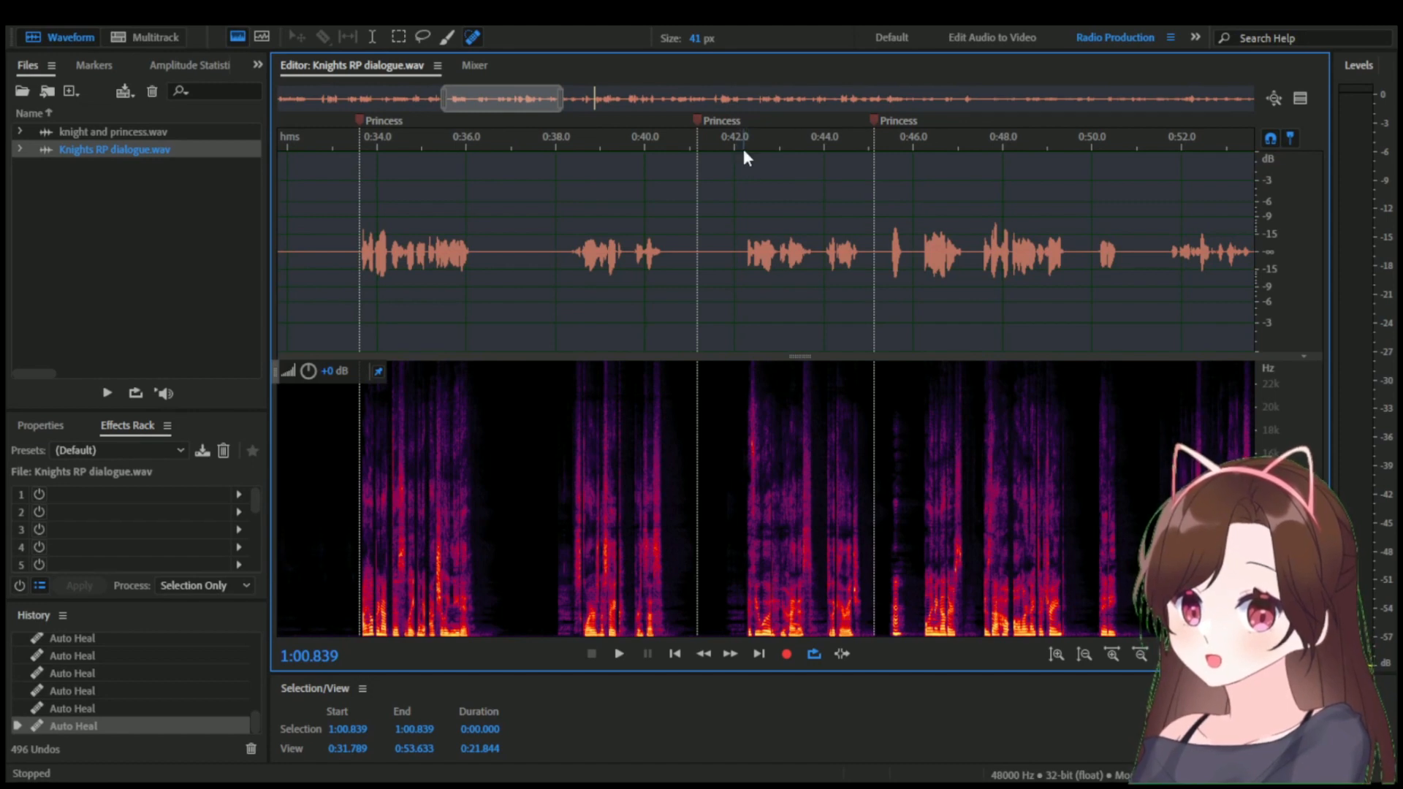
key(space)
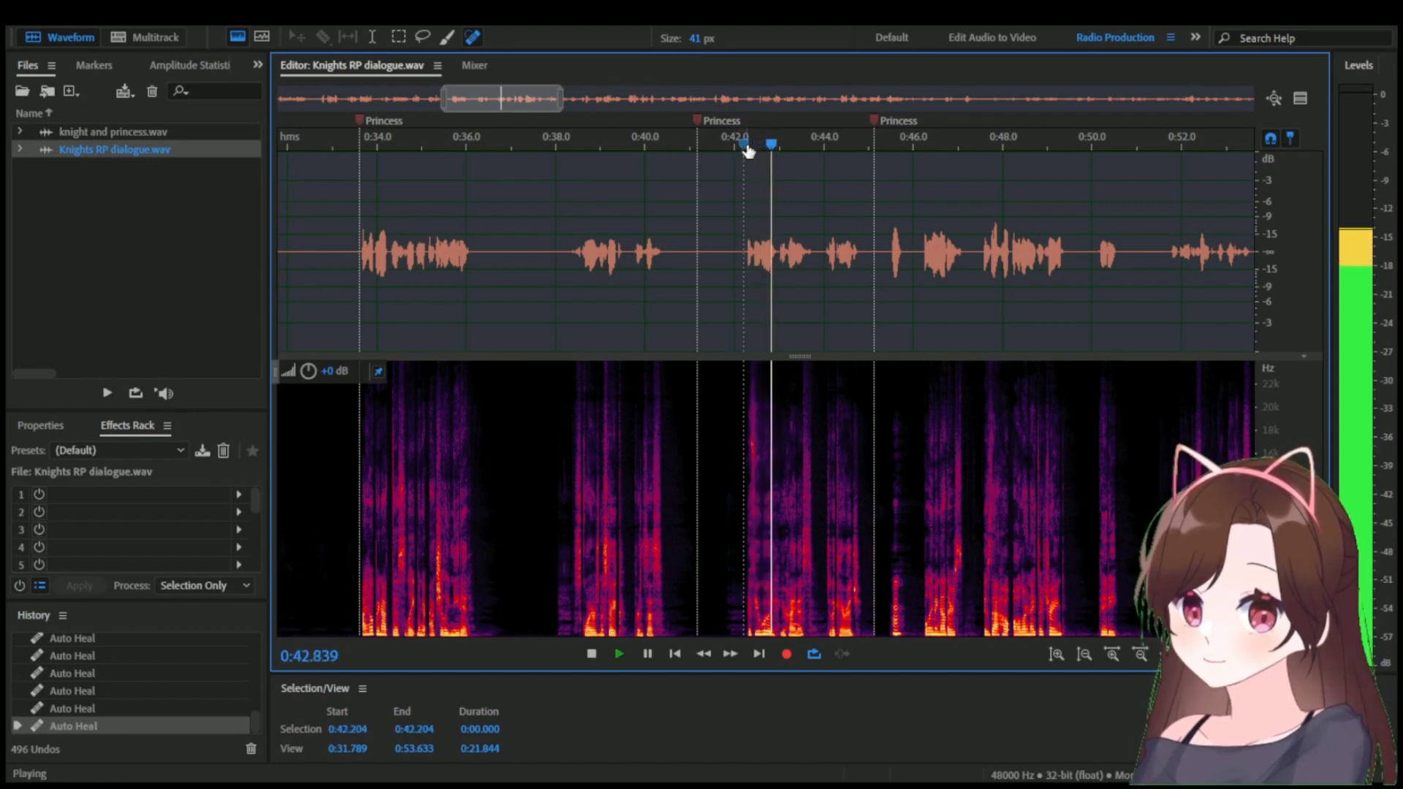
key(space)
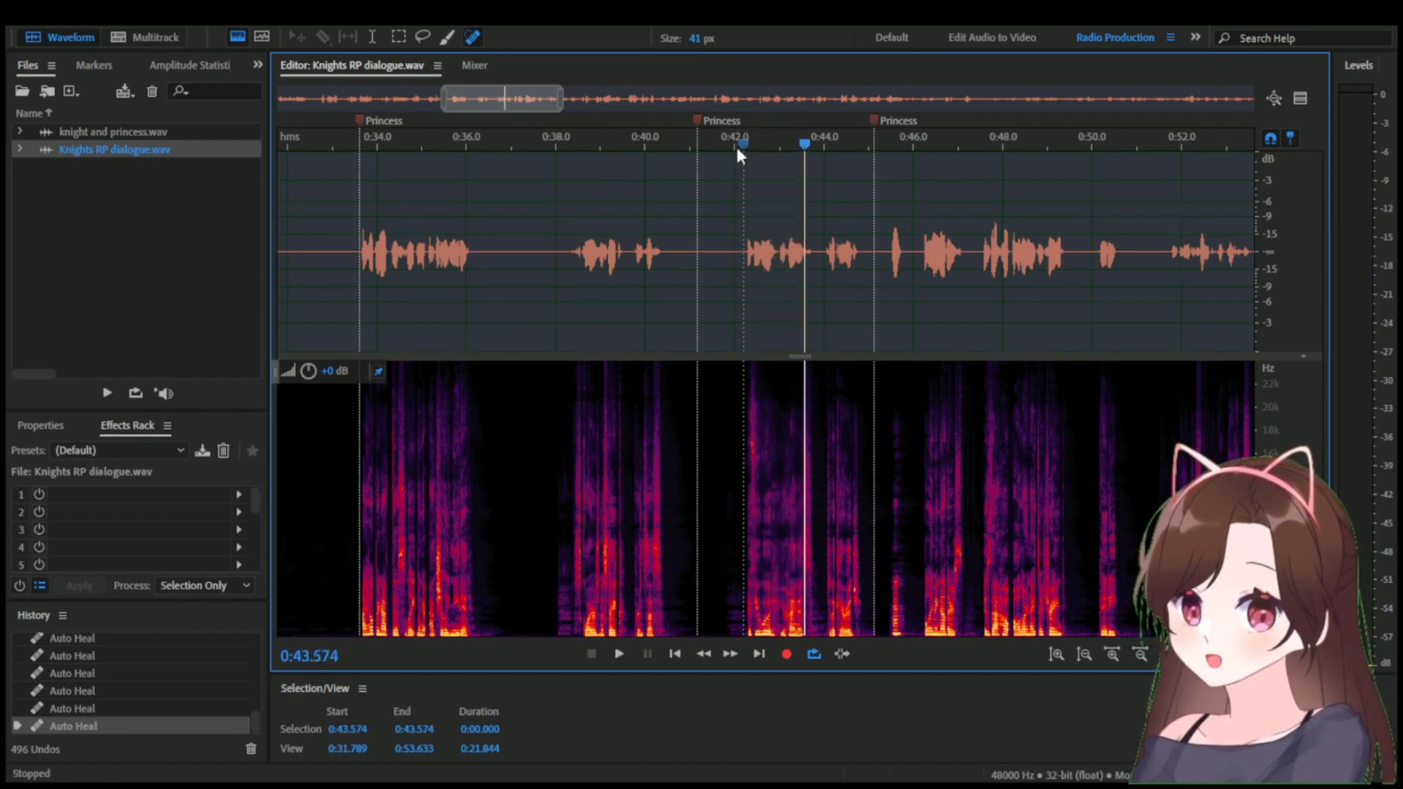
click(593, 146)
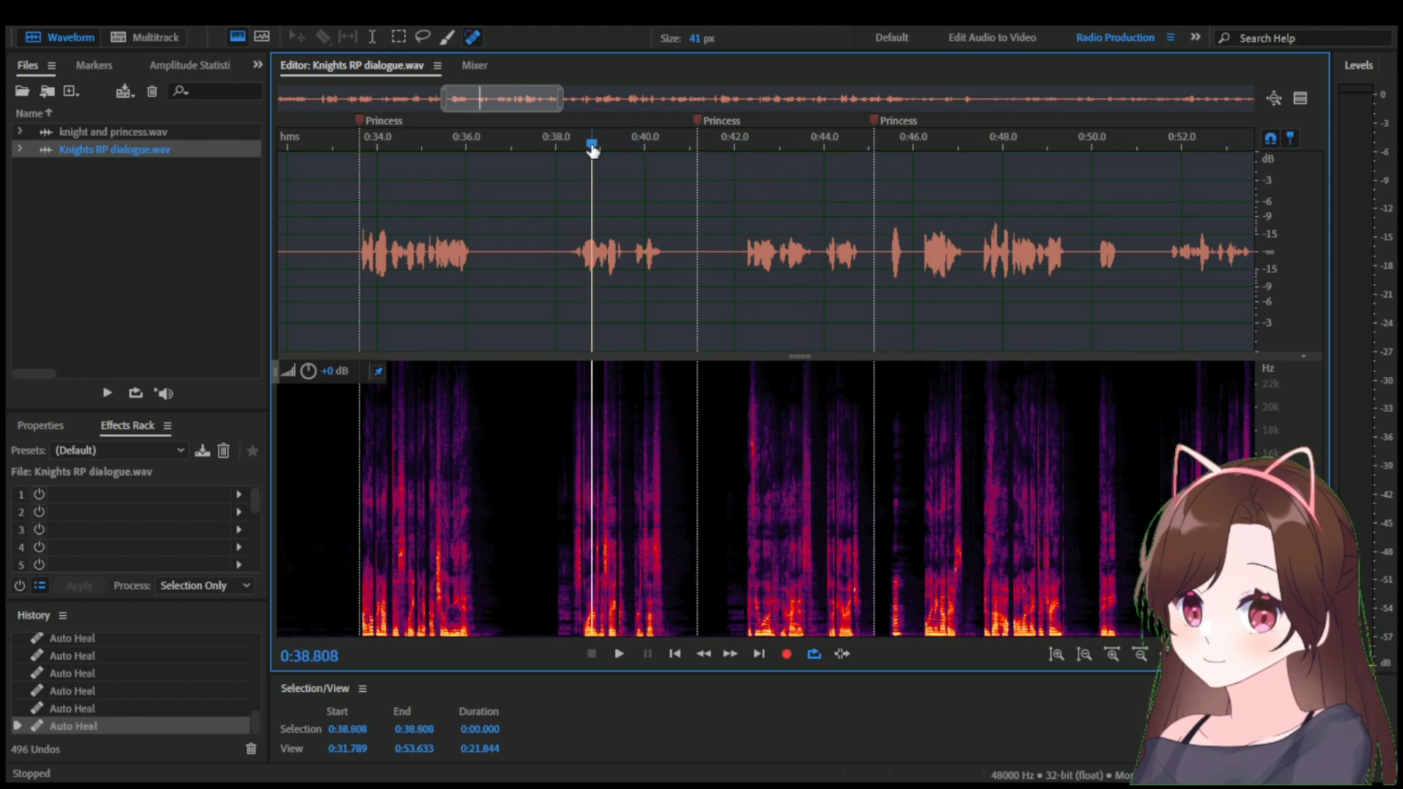
key(space)
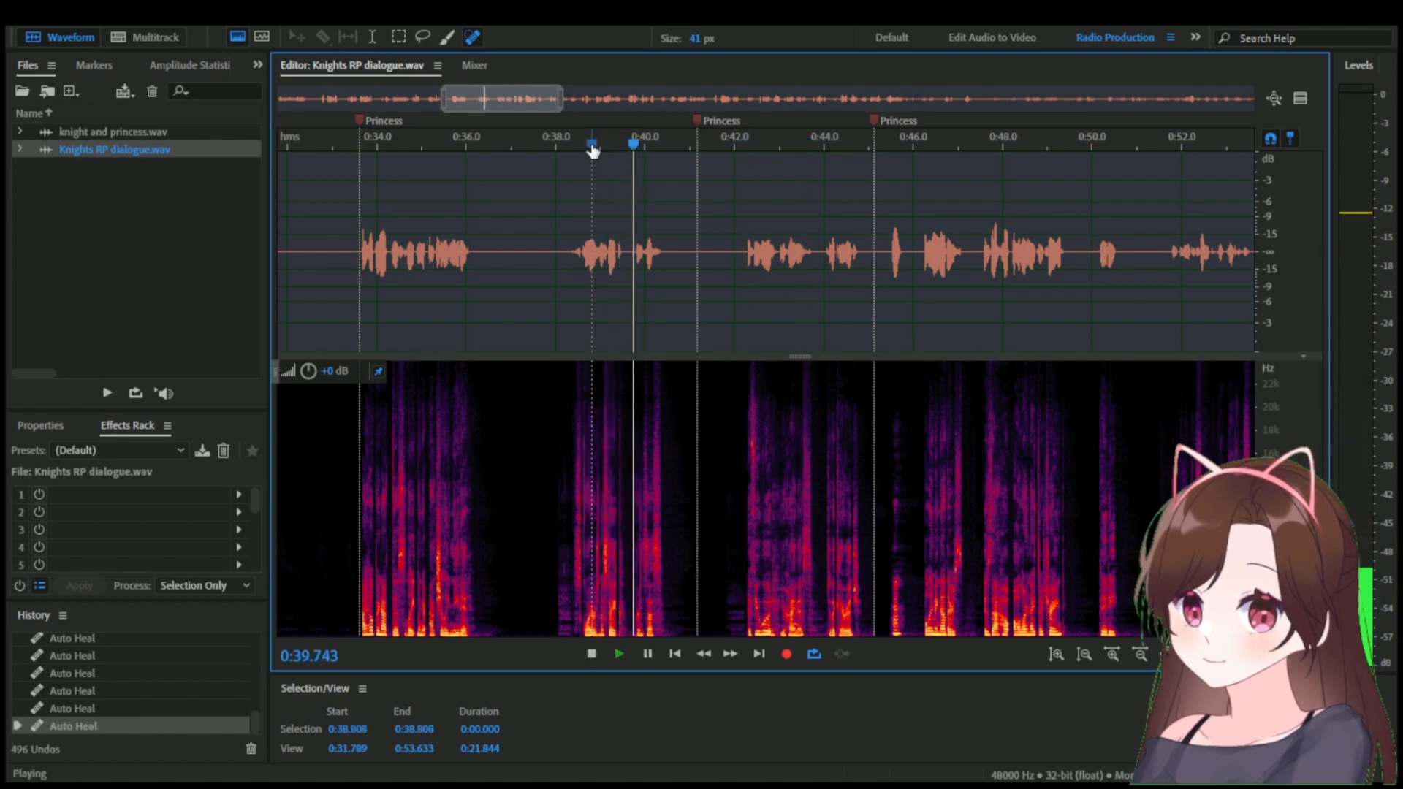
key(space)
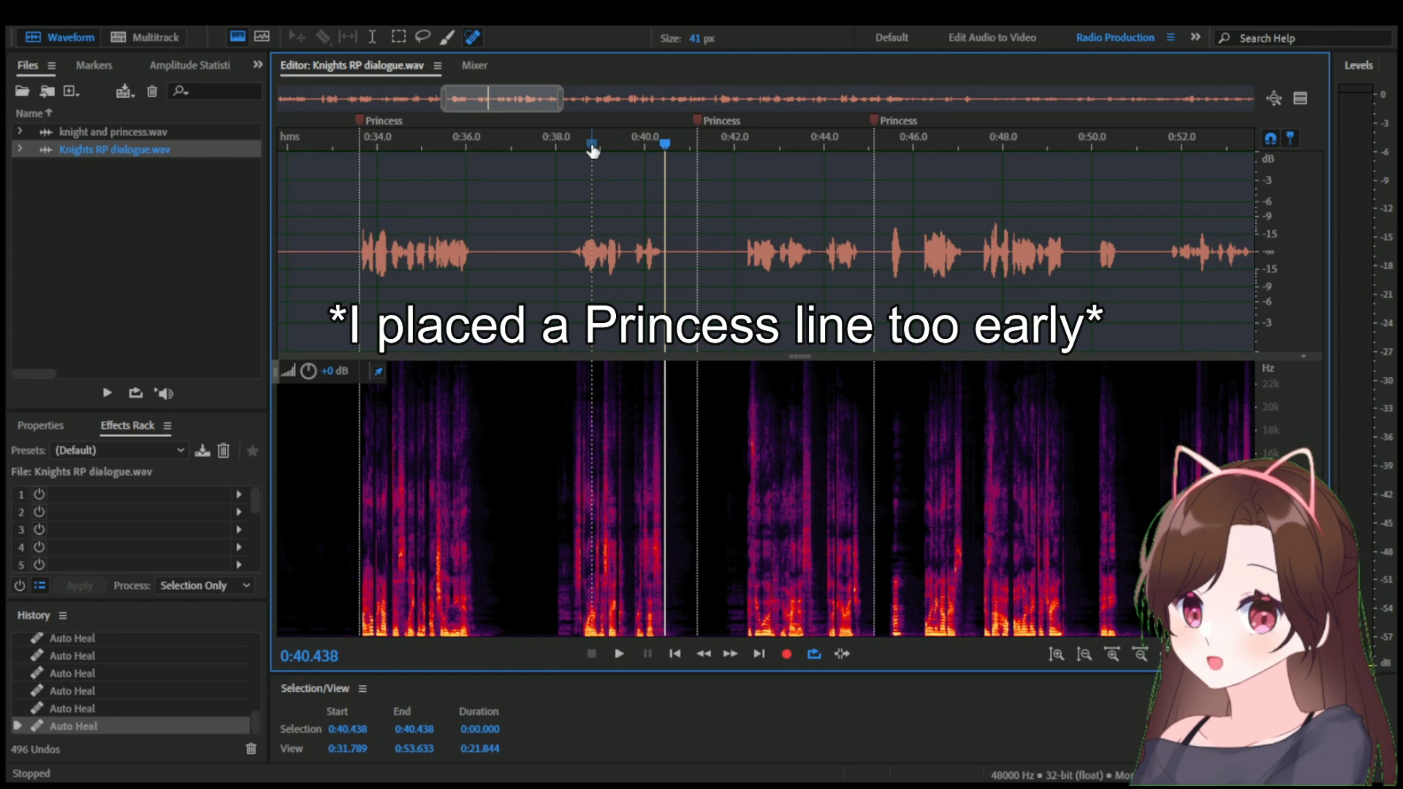
click(571, 144)
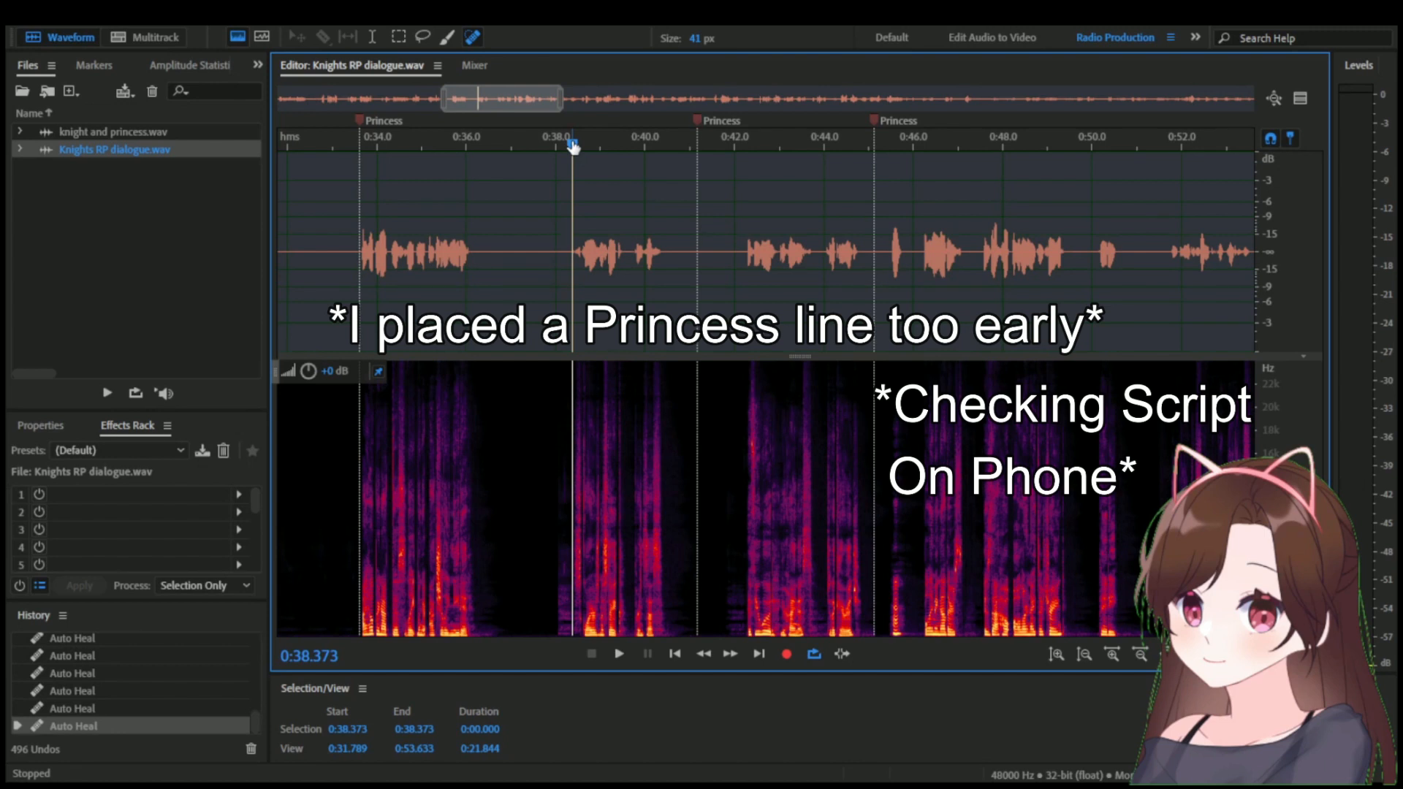
key(space)
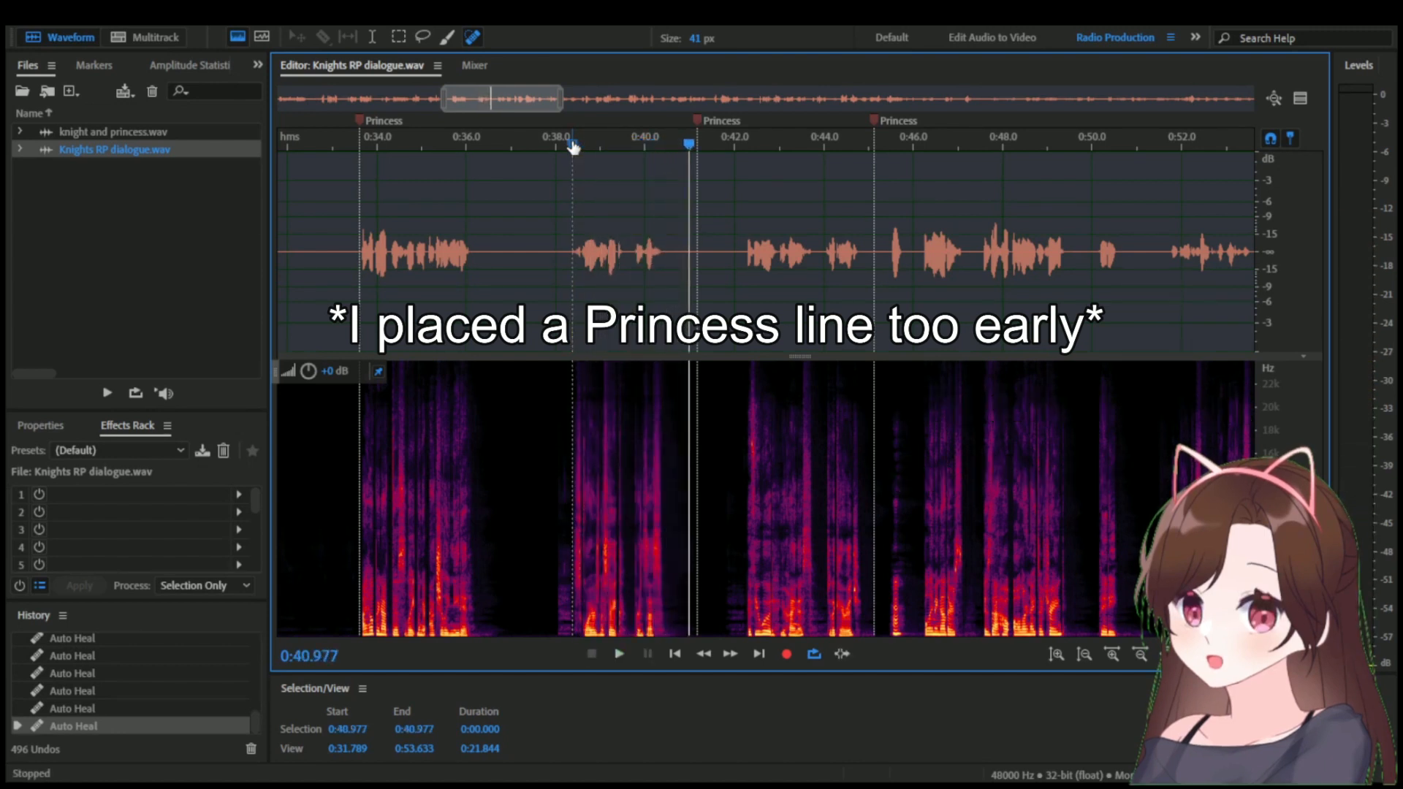
click(891, 243)
key(space)
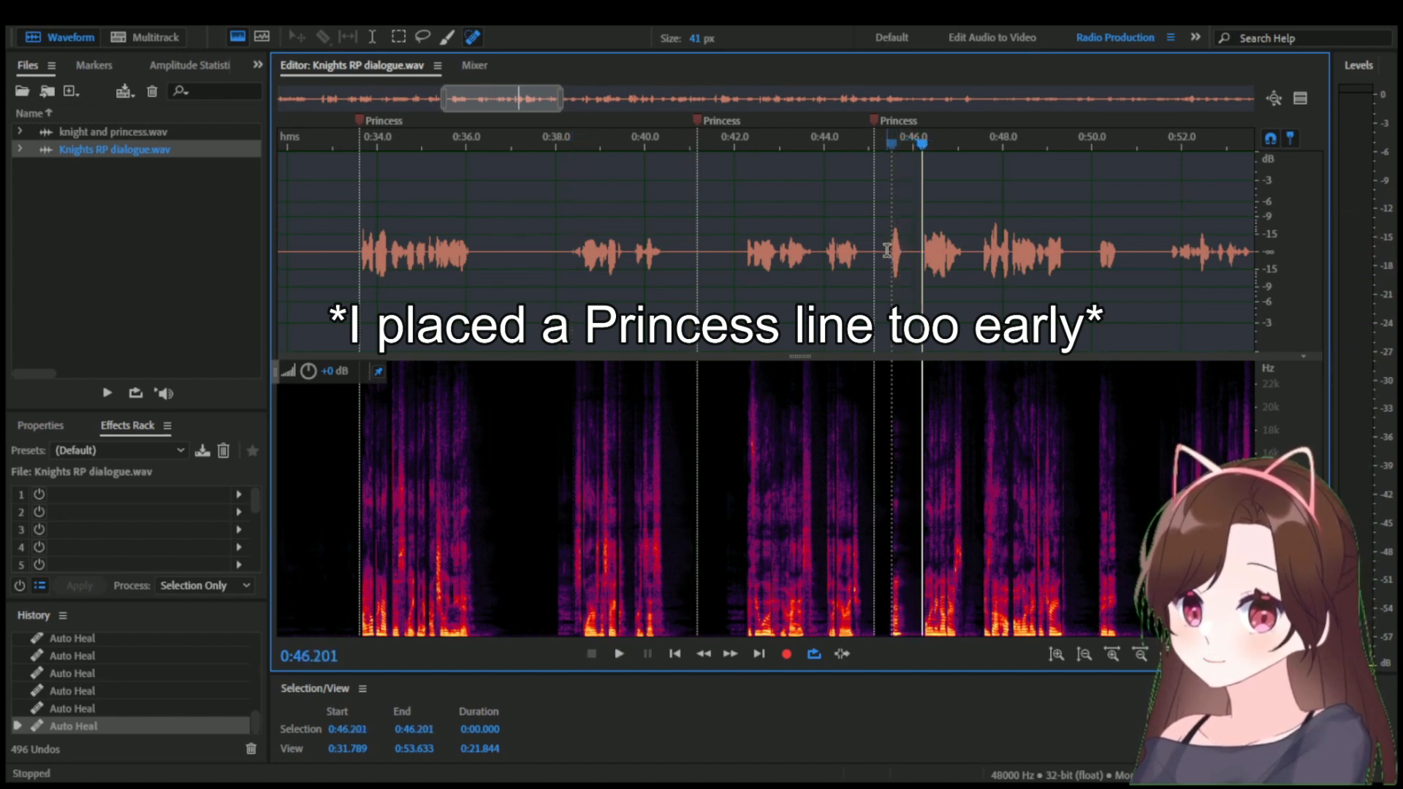
Move the dialogue between 0:45.413 and 0:50.858 to the Princess marker at 0:41.182, and play back the moved section.
drag(887, 250, 1129, 256)
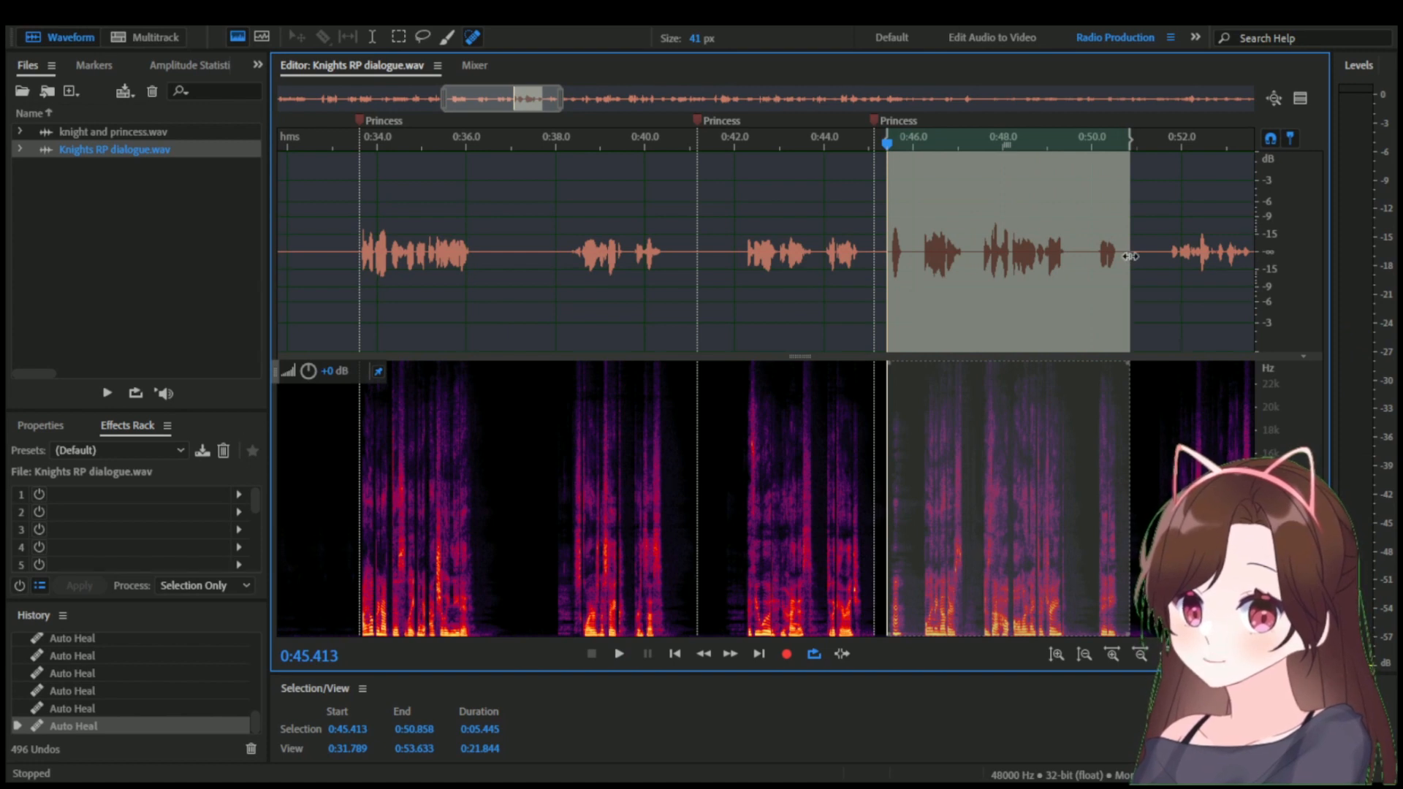
key(ctrl+x)
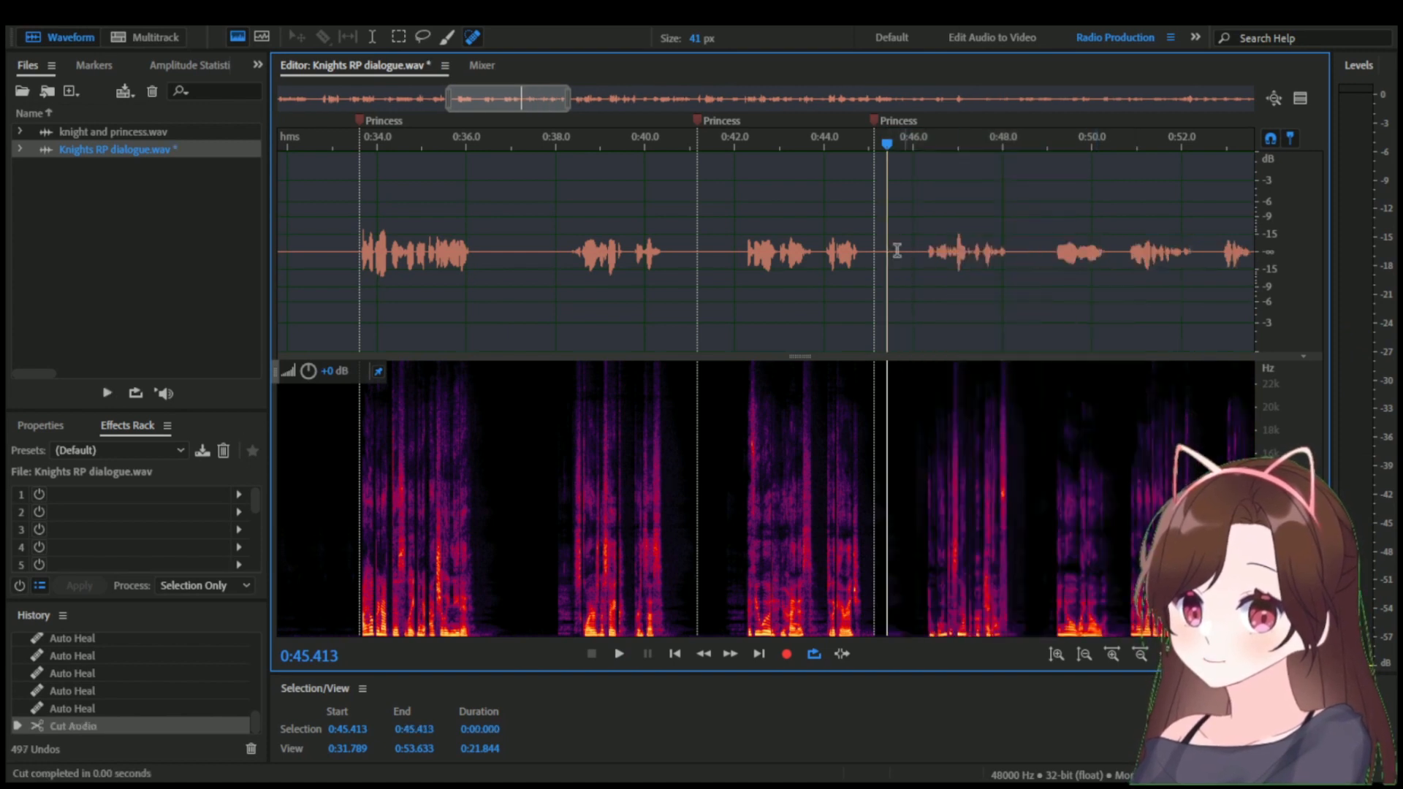
scroll(640, 150, up, 10)
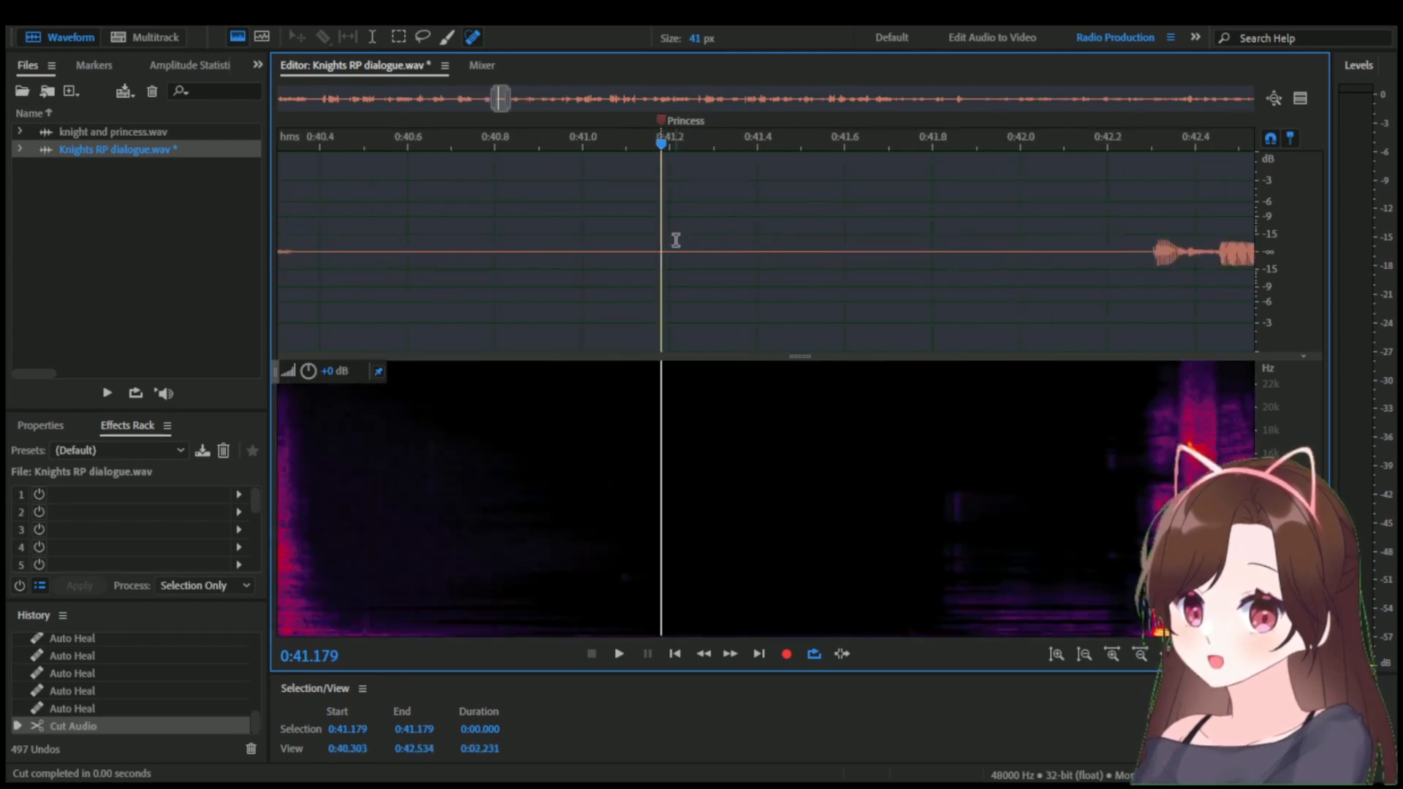
drag(640, 150, 646, 150)
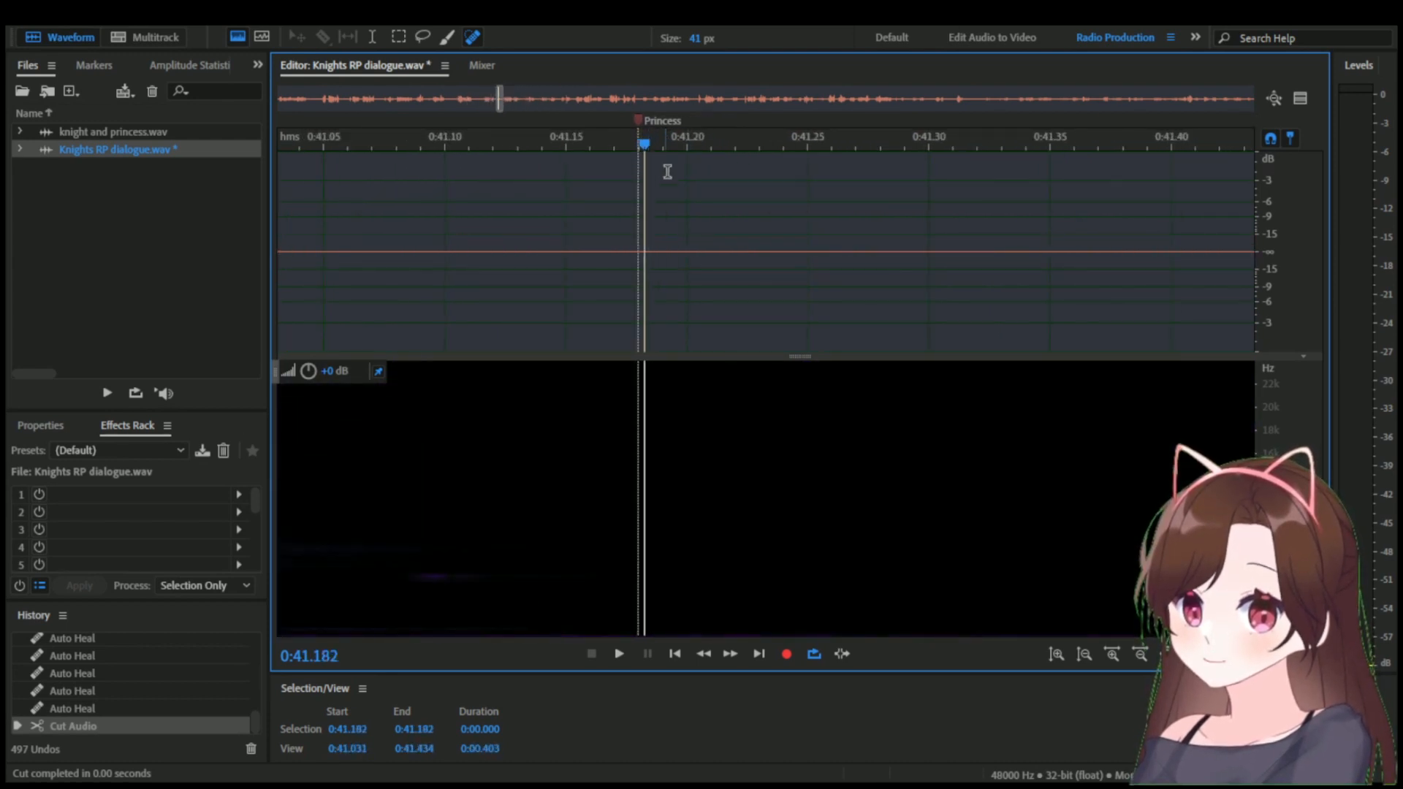
key(ctrl+v)
scroll(704, 256, down, 10)
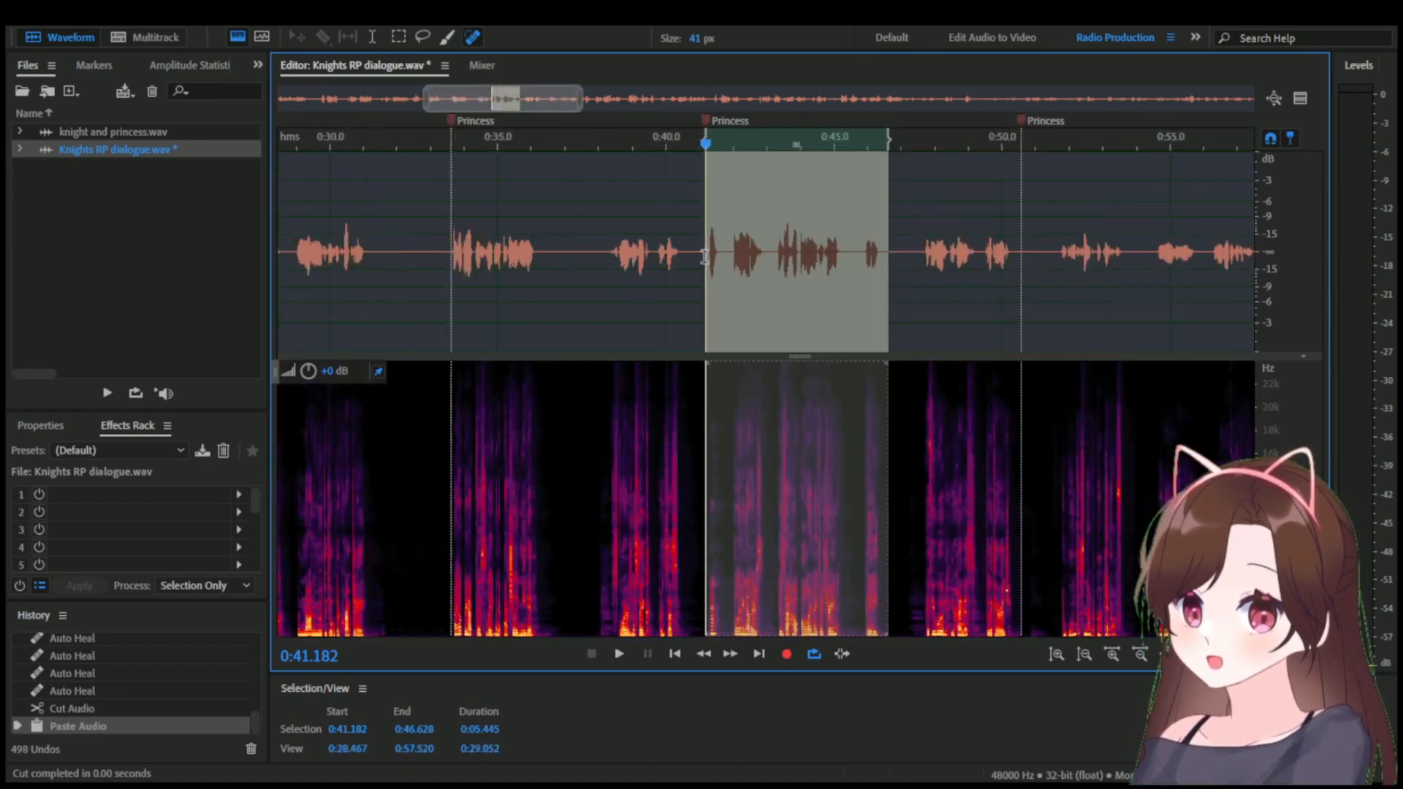
click(771, 255)
key(space)
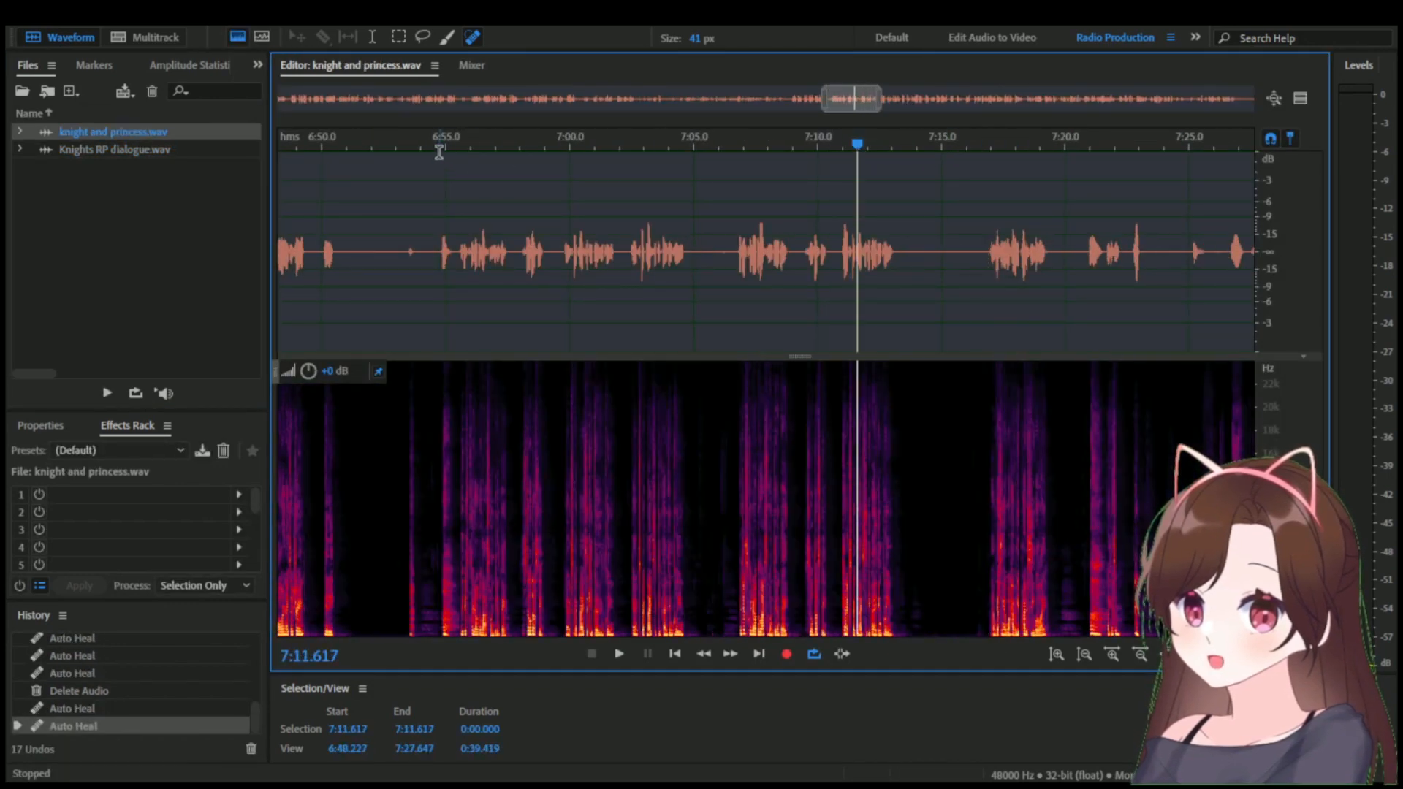
In knight and princess.wav, play the dialogue from 6:54.654 and the line starting near 7:06.5.
click(437, 146)
key(space)
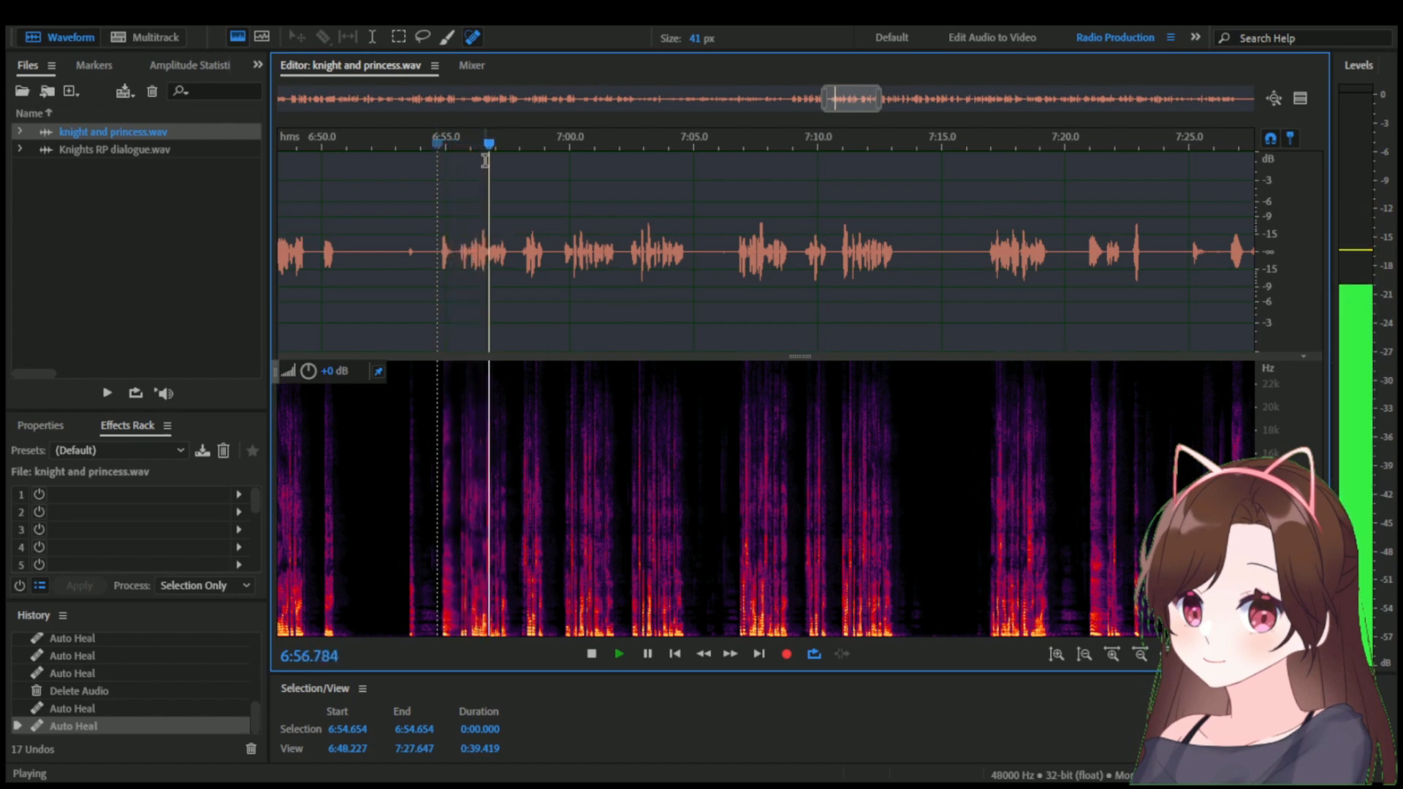
click(742, 146)
click(727, 146)
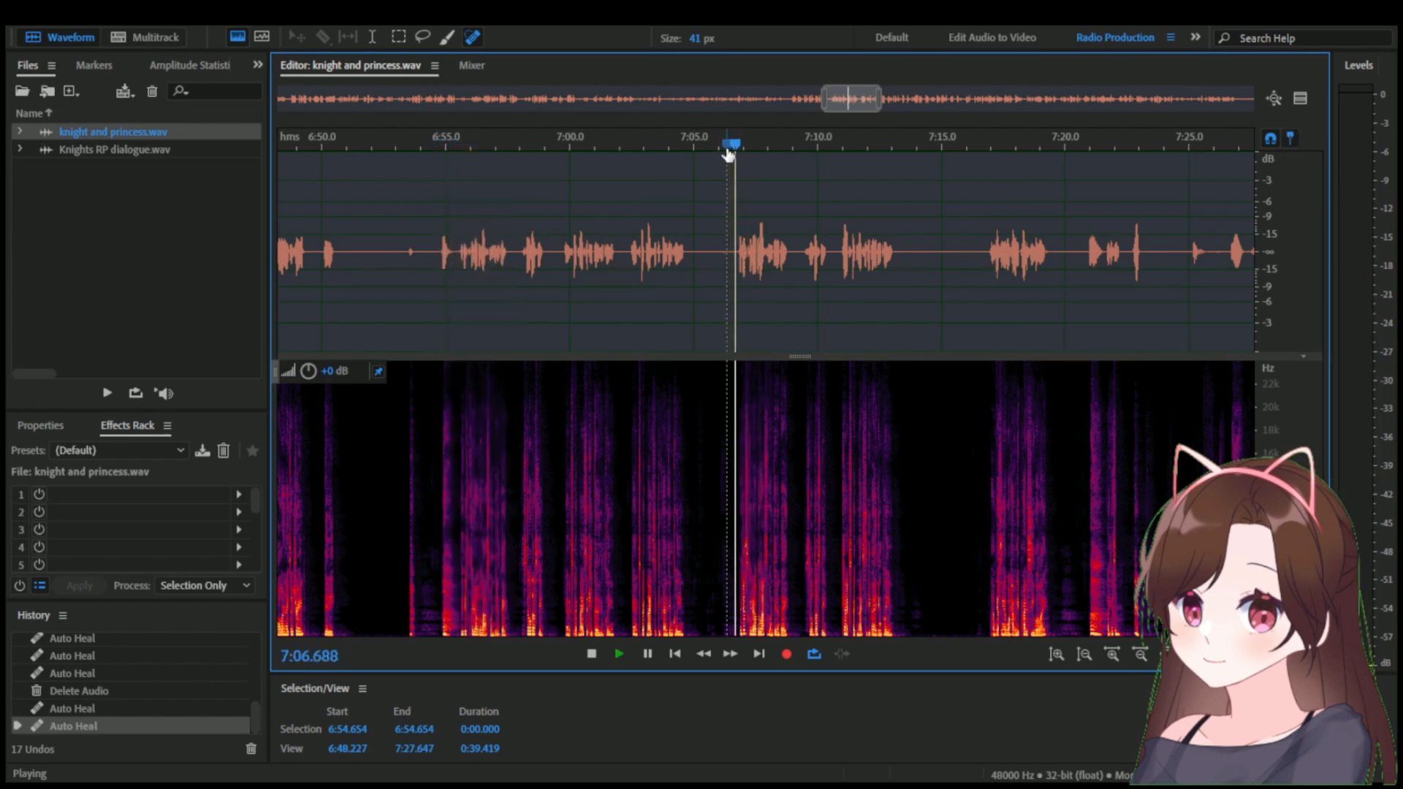
key(space)
Copy the short sound from 6:54.762 to 6:55.566 in knight and princess.wav into Knights RP dialogue.wav at the Princess marker near 0:50.512.
scroll(431, 267, up, 8)
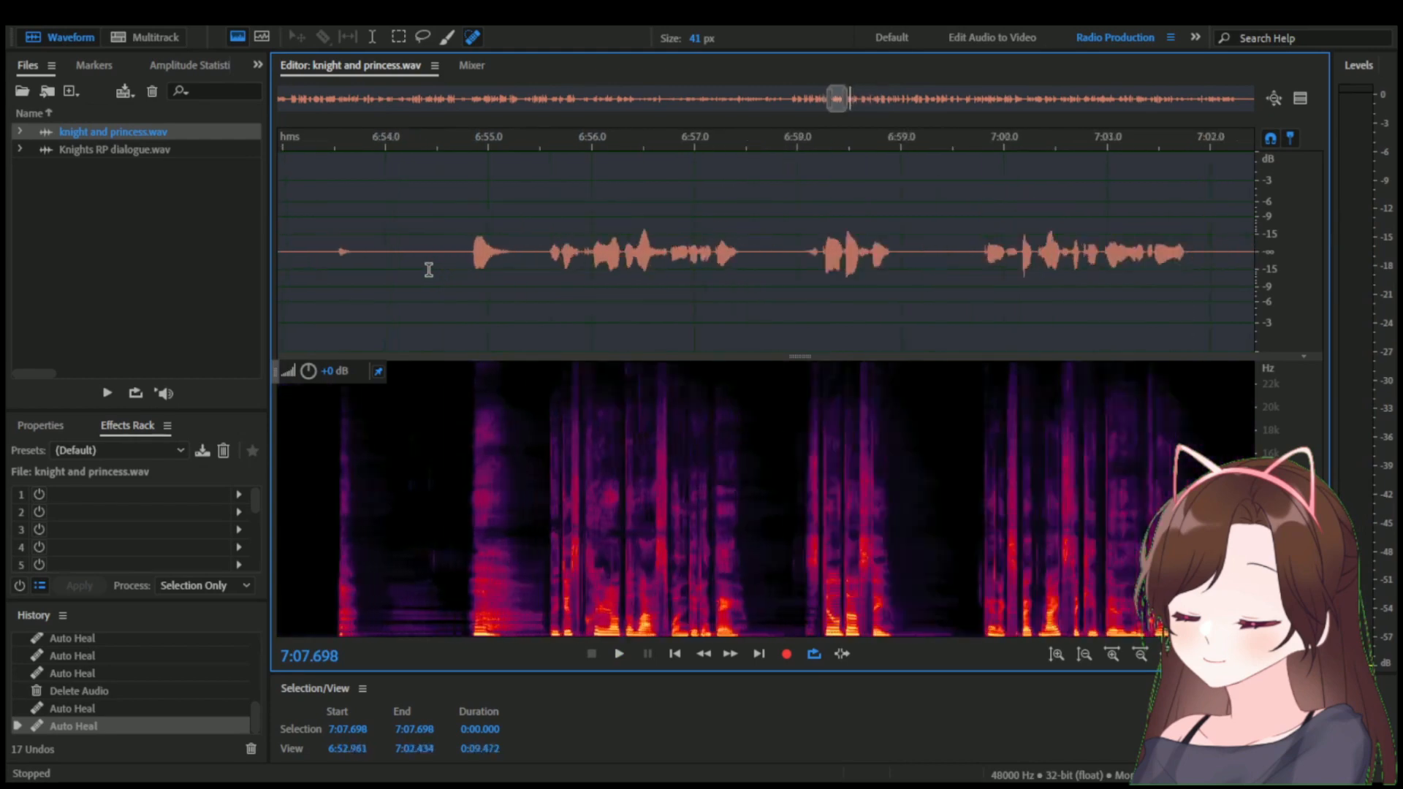
drag(479, 252, 588, 243)
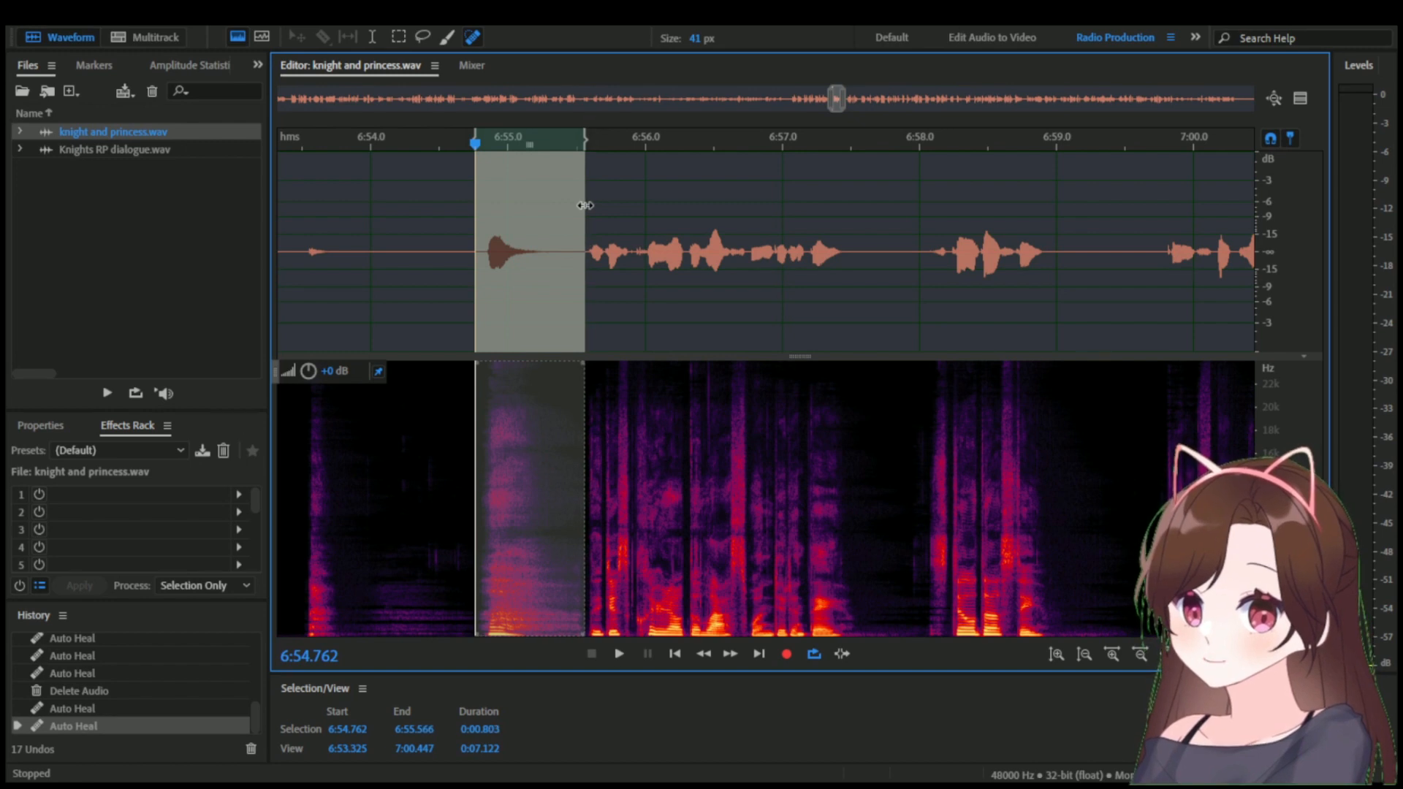
click(170, 150)
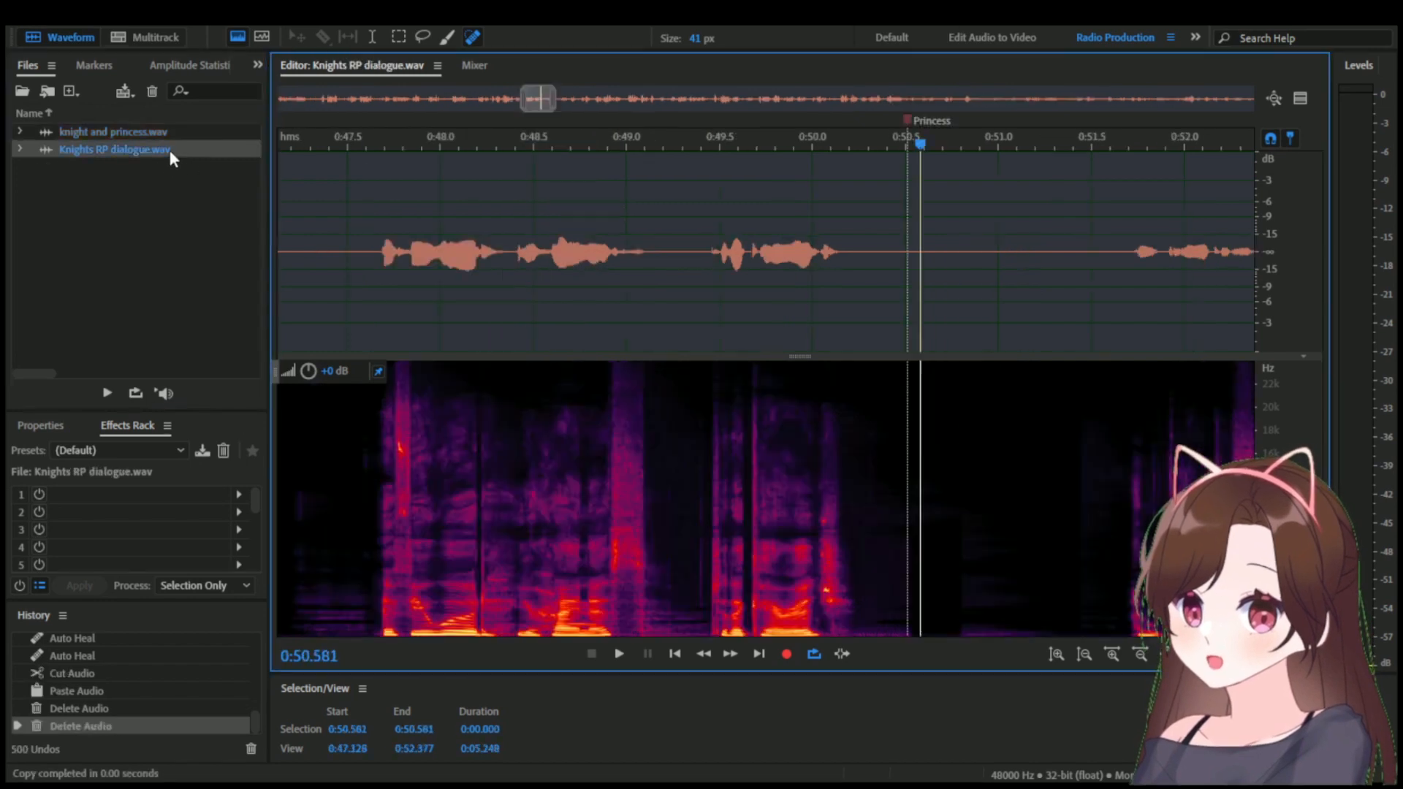
scroll(875, 258, up, 12)
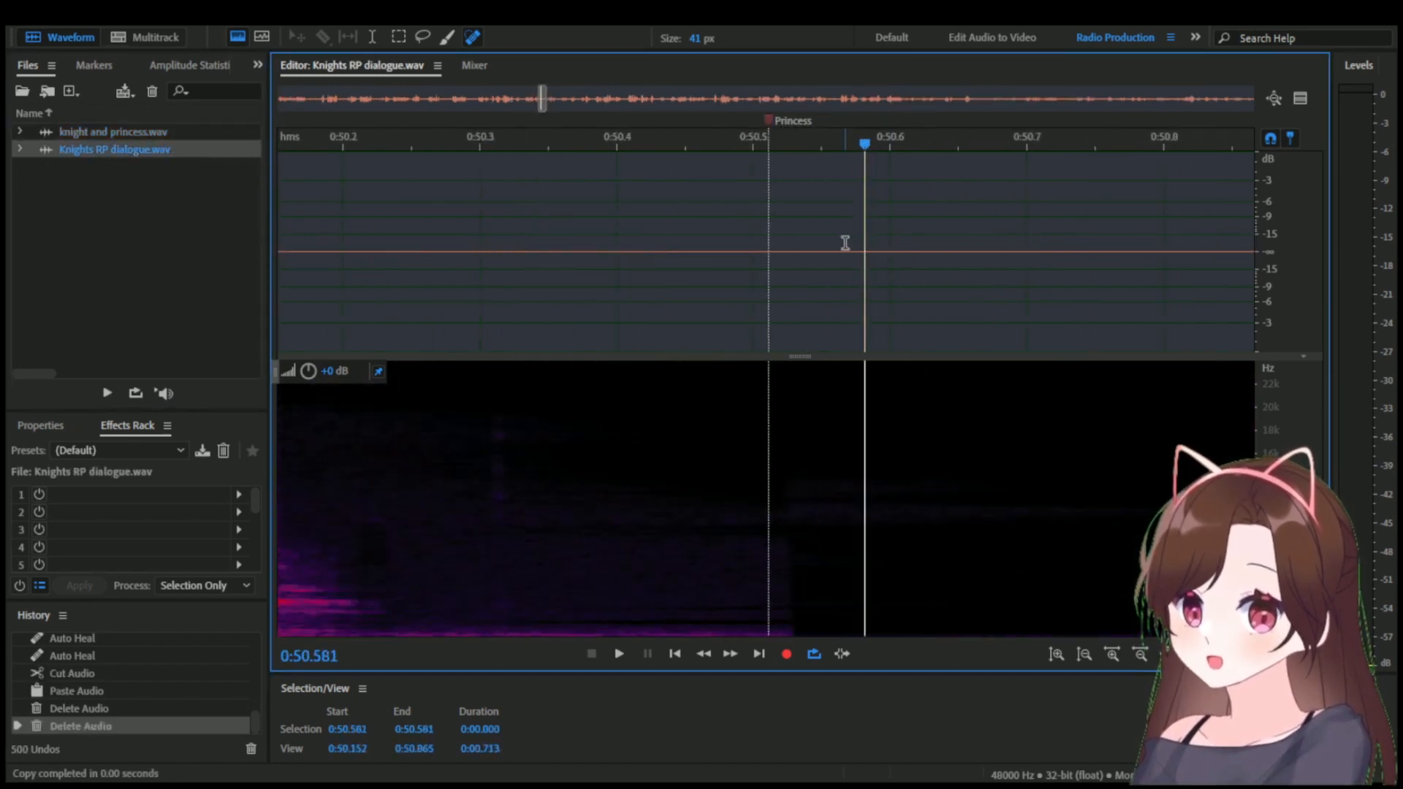
drag(888, 146, 670, 181)
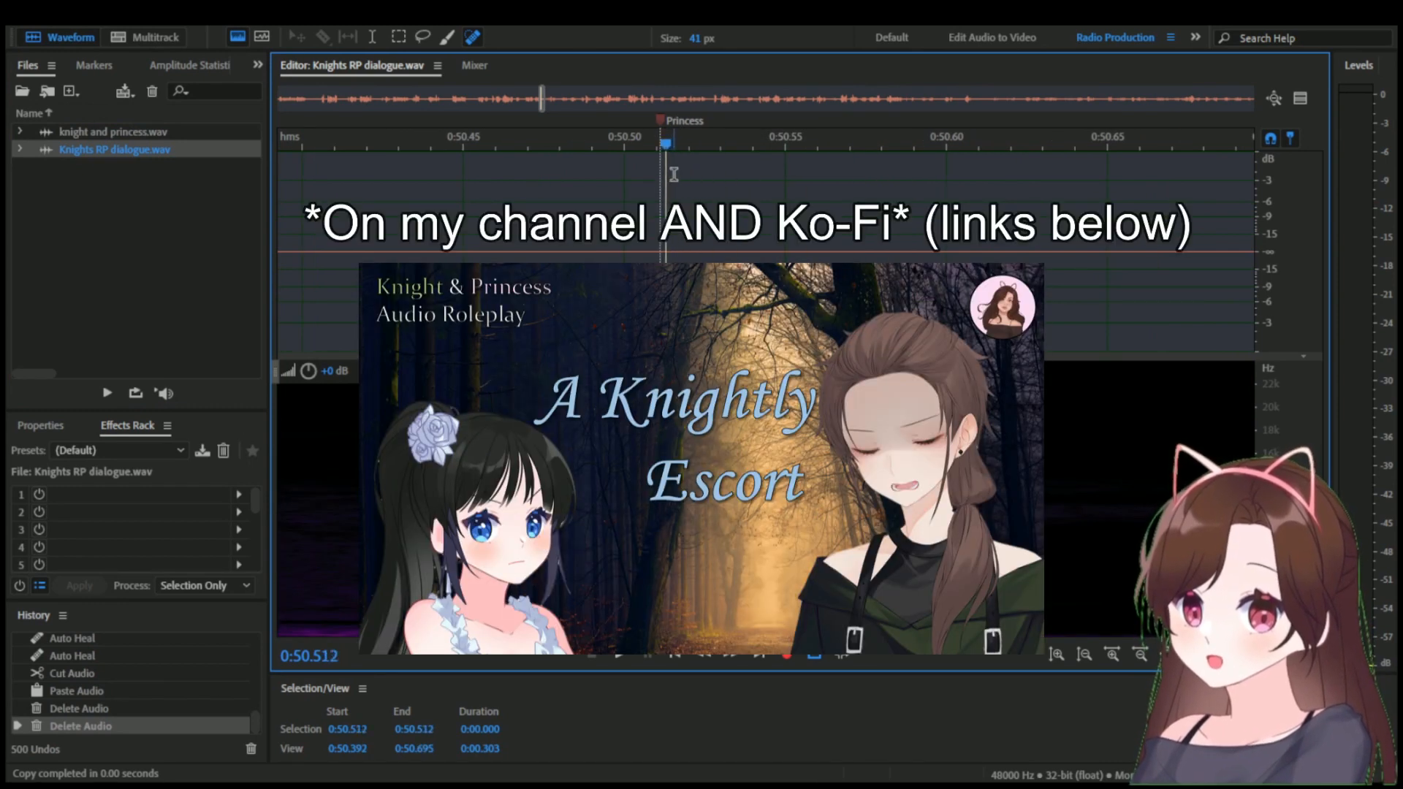
key(ctrl+v)
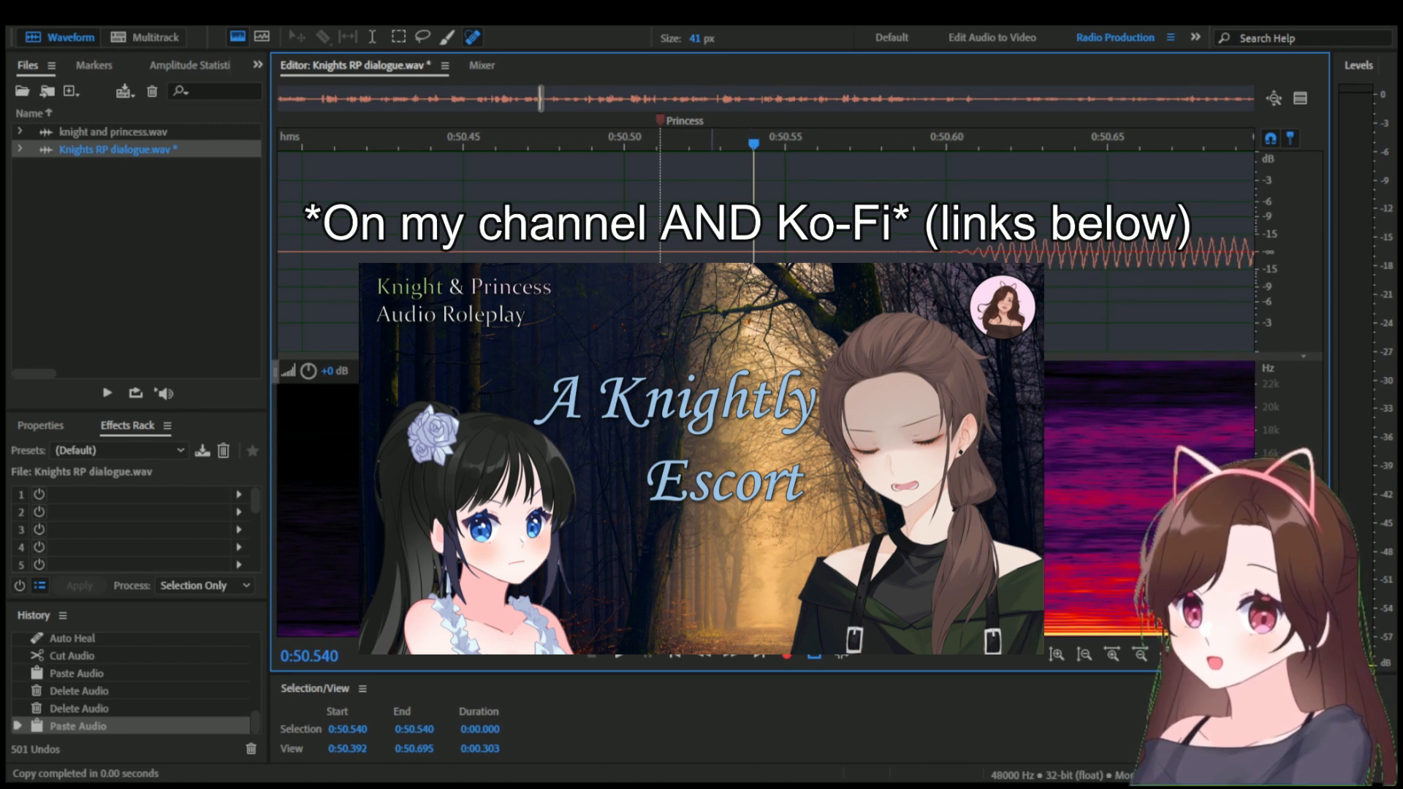
Delete the excess silence just after the Princess marker, between about 0:50.513 and 0:50.531, ahead of the pasted sound.
drag(723, 293, 677, 293)
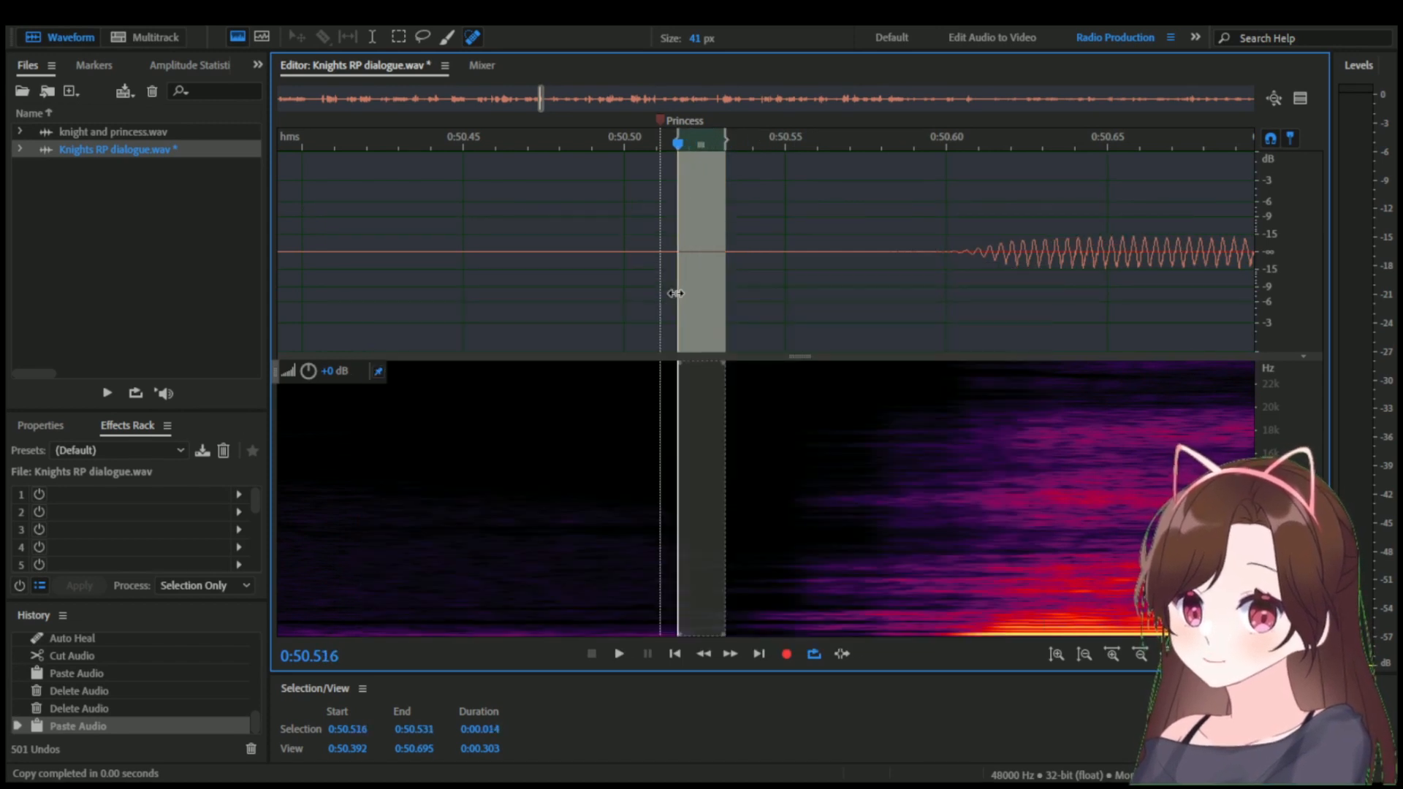
key(Delete)
drag(678, 290, 670, 287)
key(Delete)
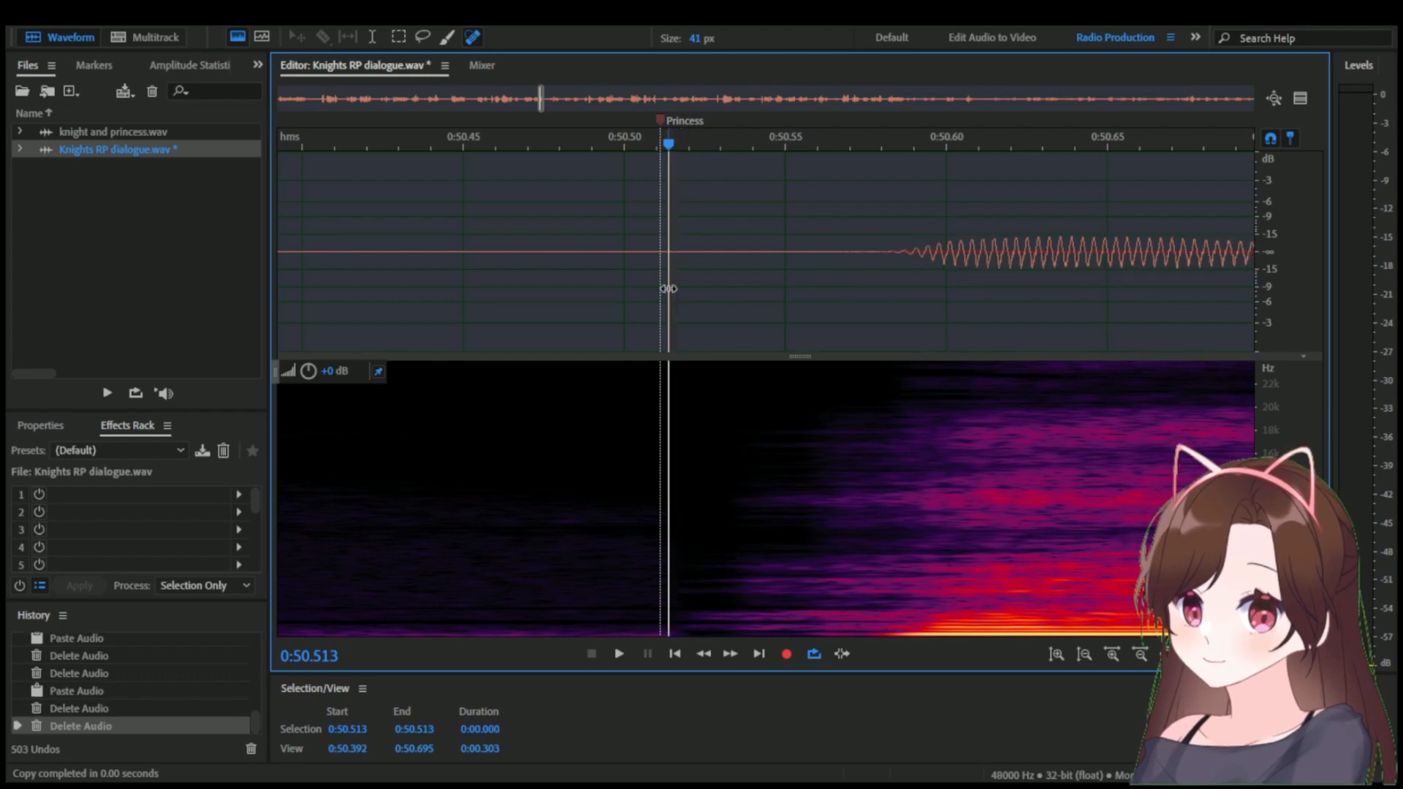
scroll(666, 287, down, 10)
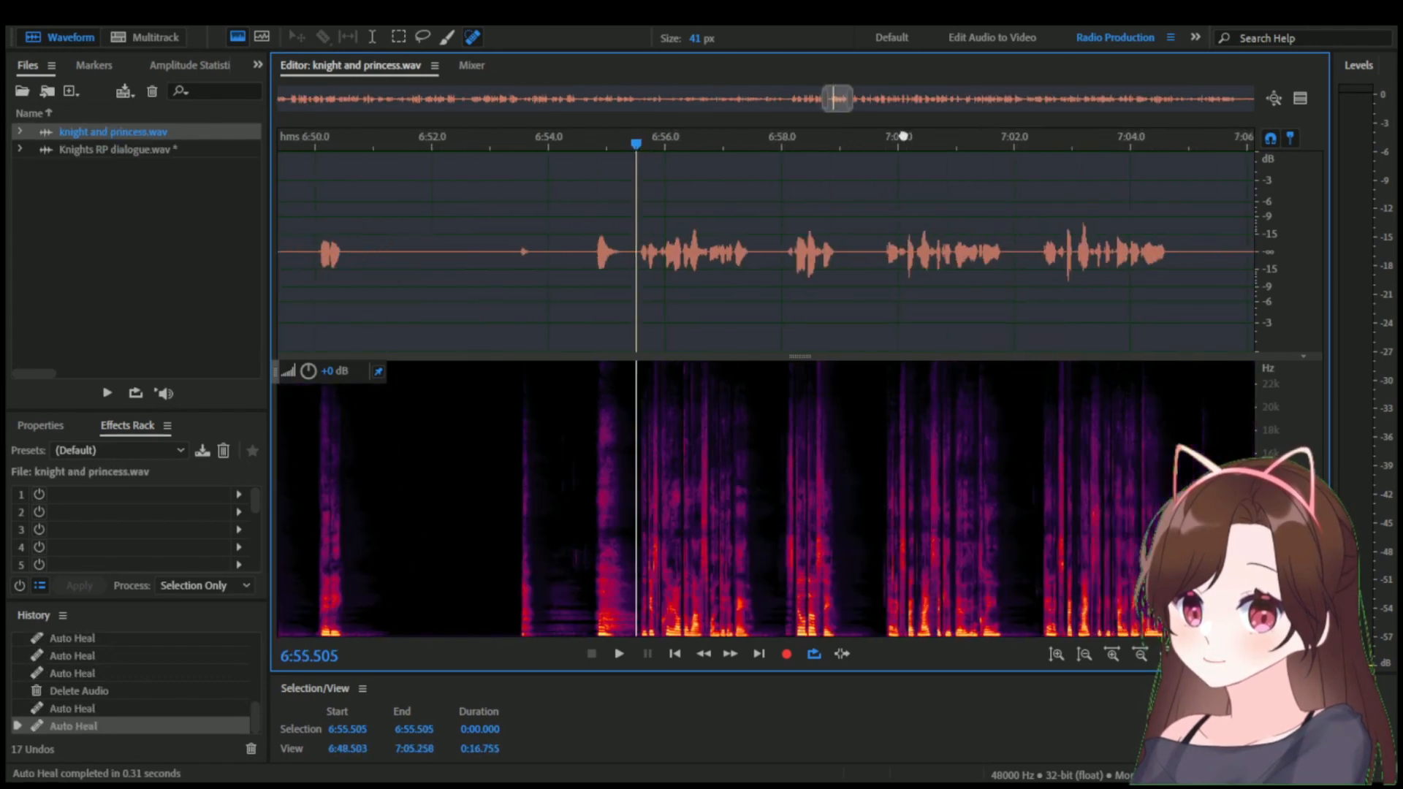
In knight and princess.wav, play the lines from 6:59.858, about 7:02.5 and 7:06.676 to find the wanted dialogue.
key(space)
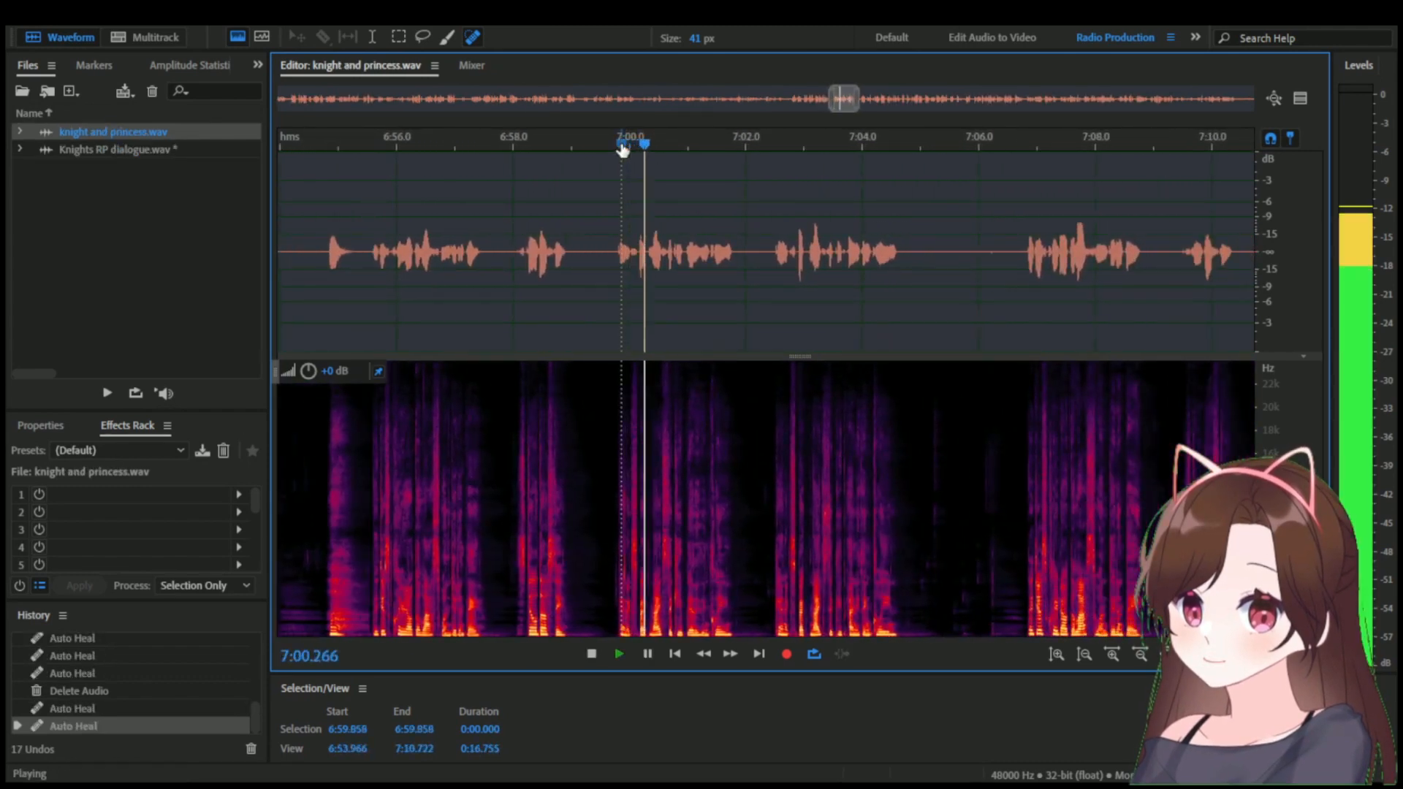
click(773, 140)
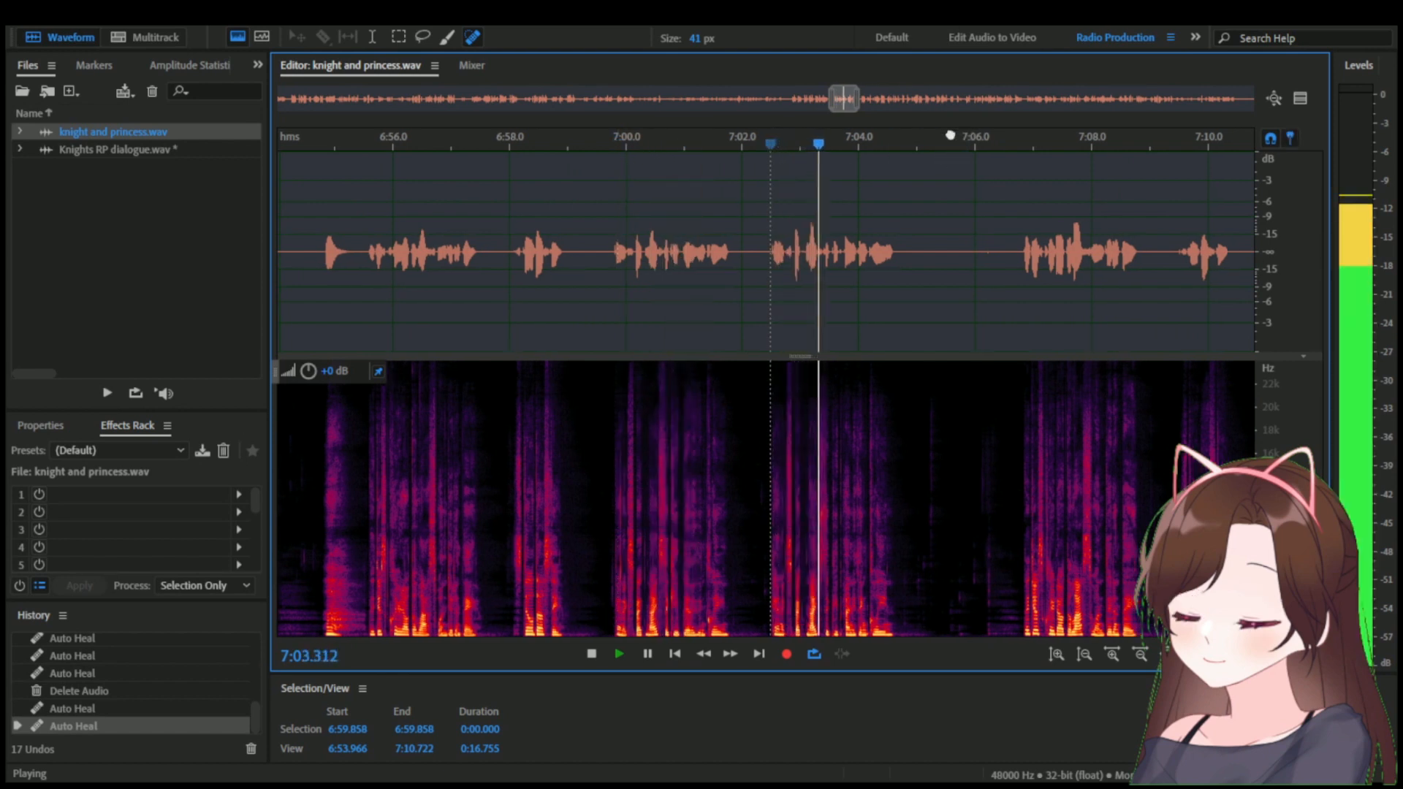
click(870, 142)
key(space)
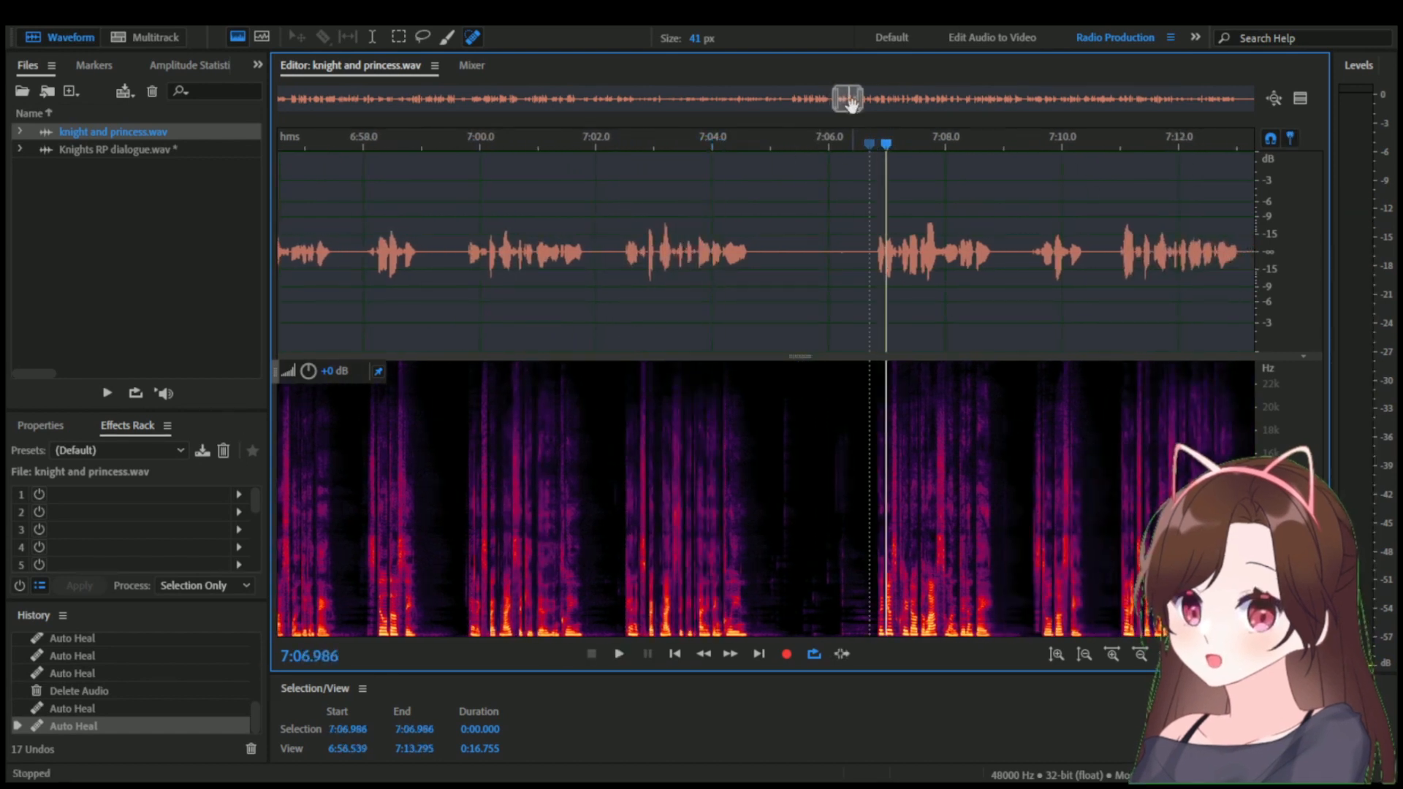
drag(849, 105, 855, 105)
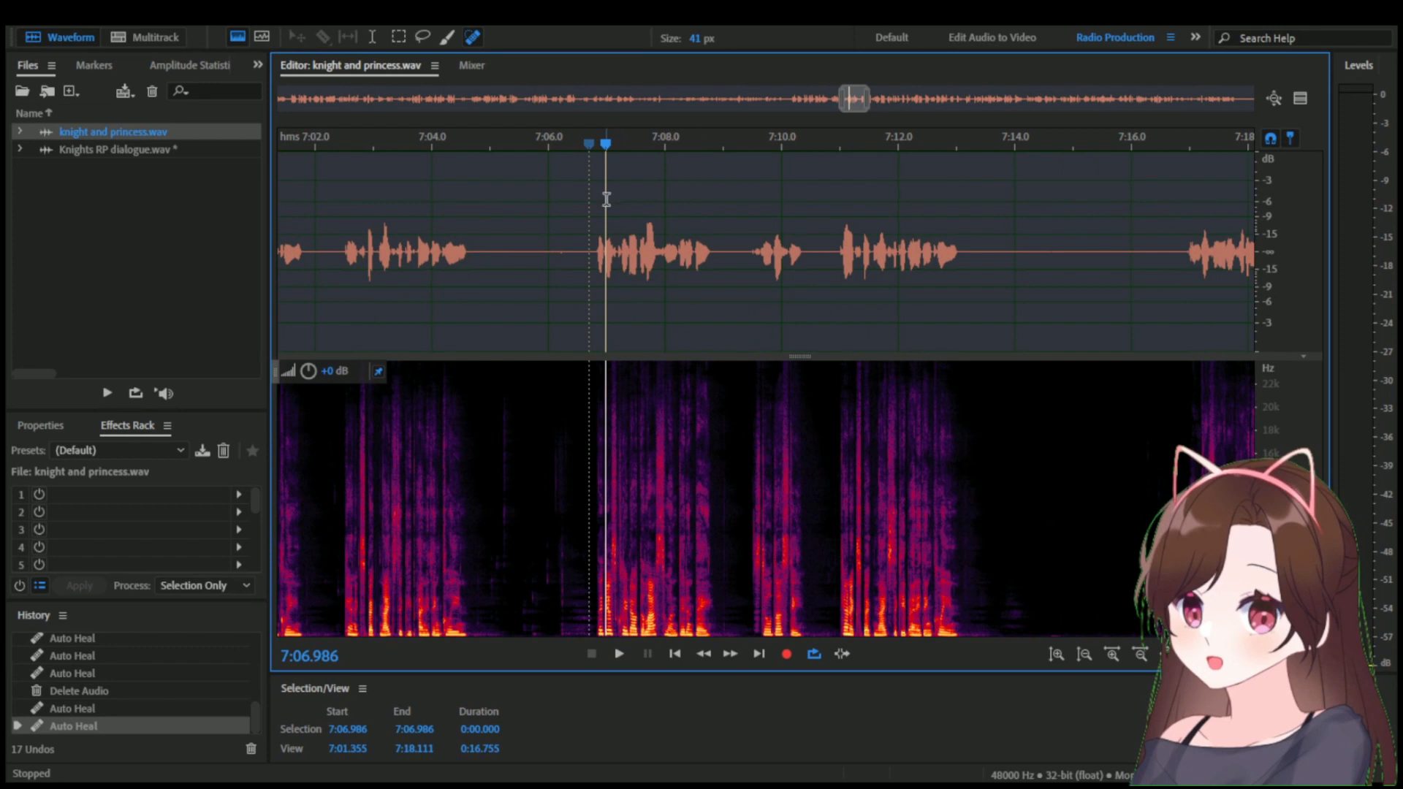
click(590, 143)
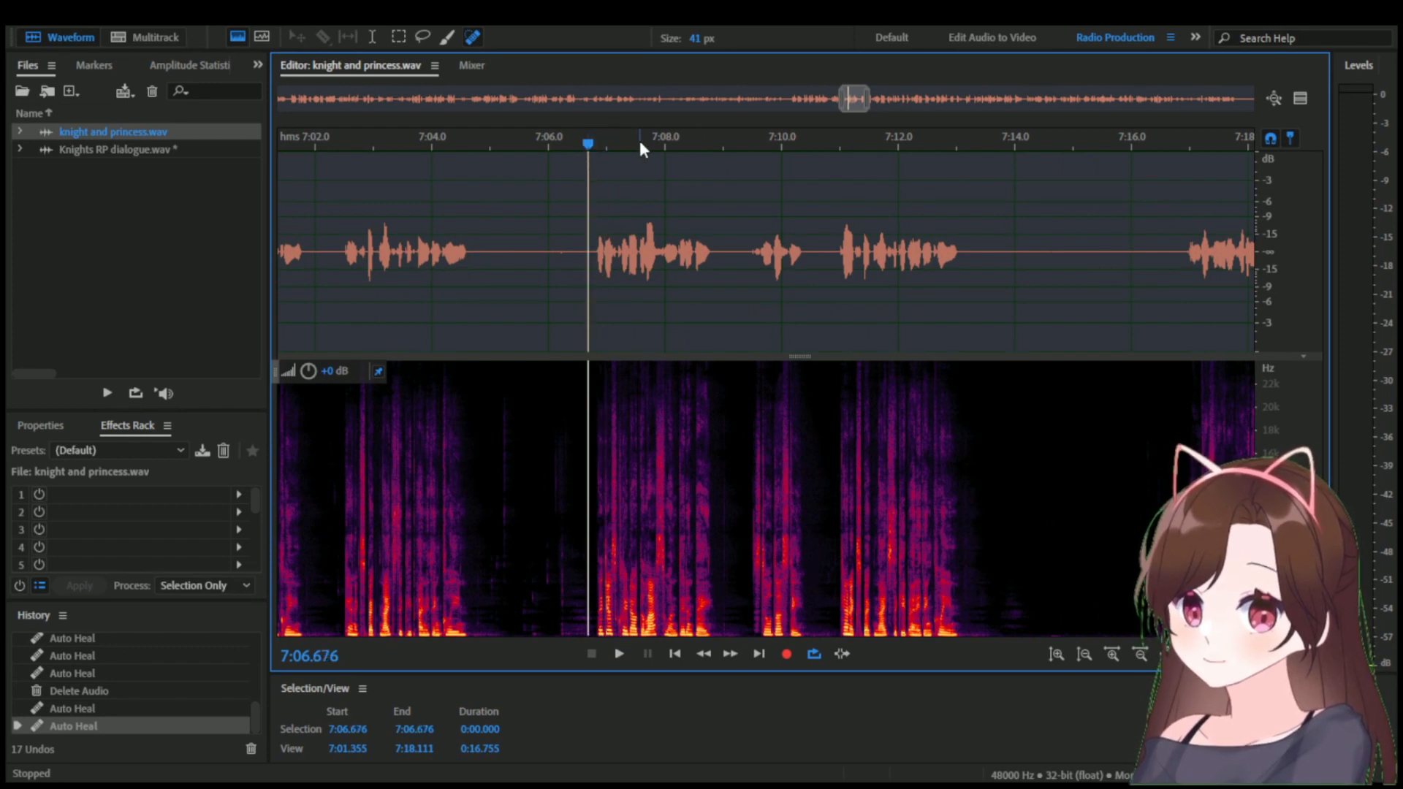
key(space)
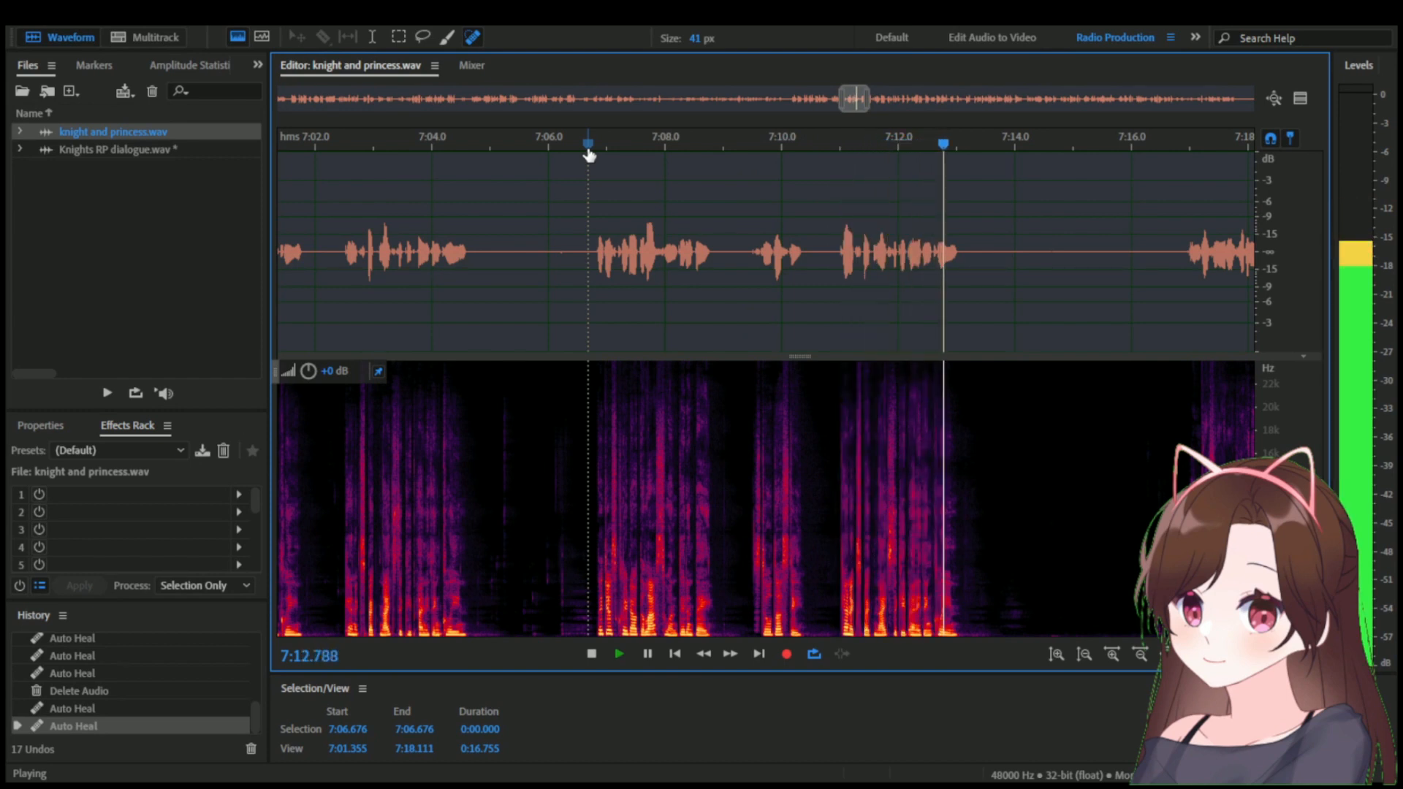
key(space)
Copy the dialogue from 7:06.730 to 7:13.670 in knight and princess.wav and paste it into Knights RP dialogue.wav at 0:51.287.
scroll(683, 305, up, 2)
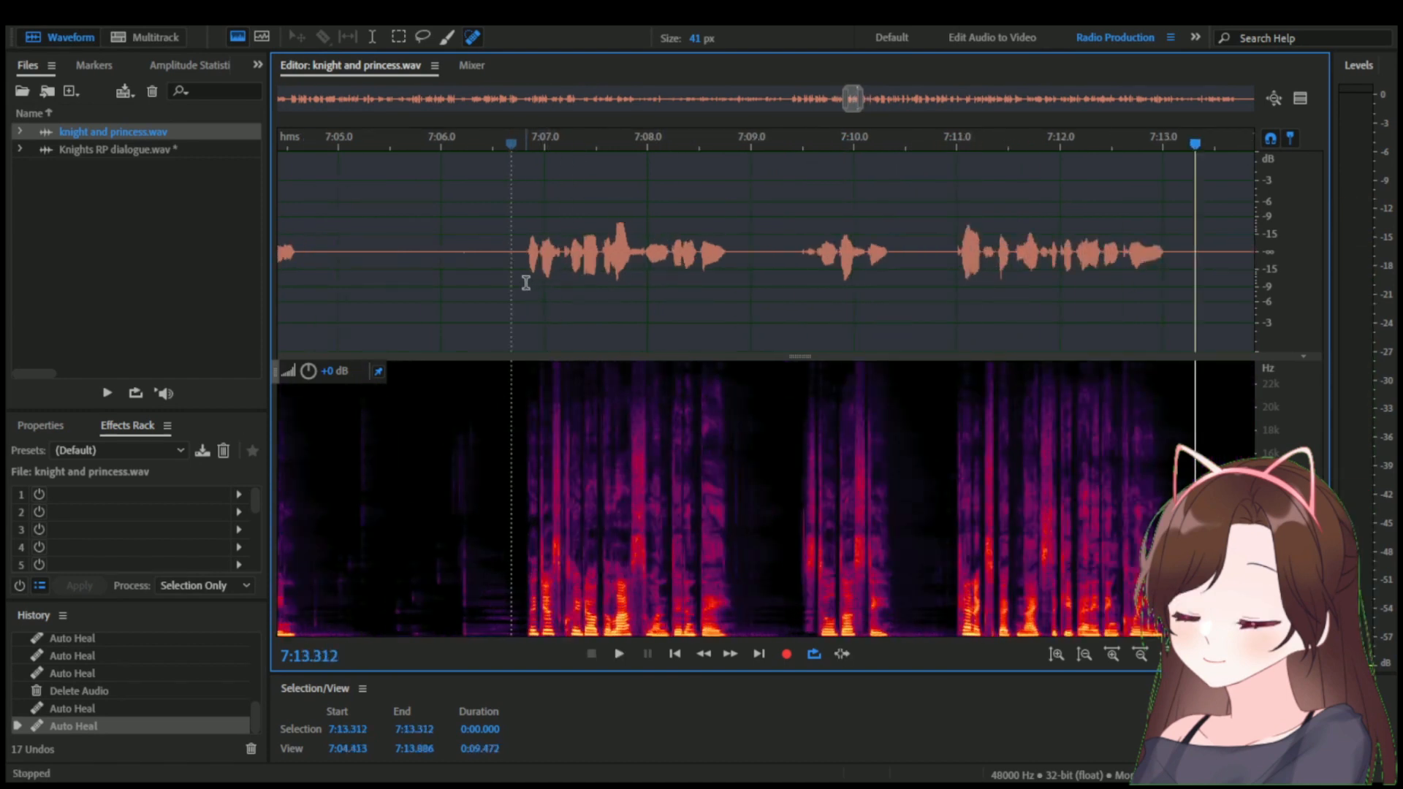
drag(517, 281, 1234, 223)
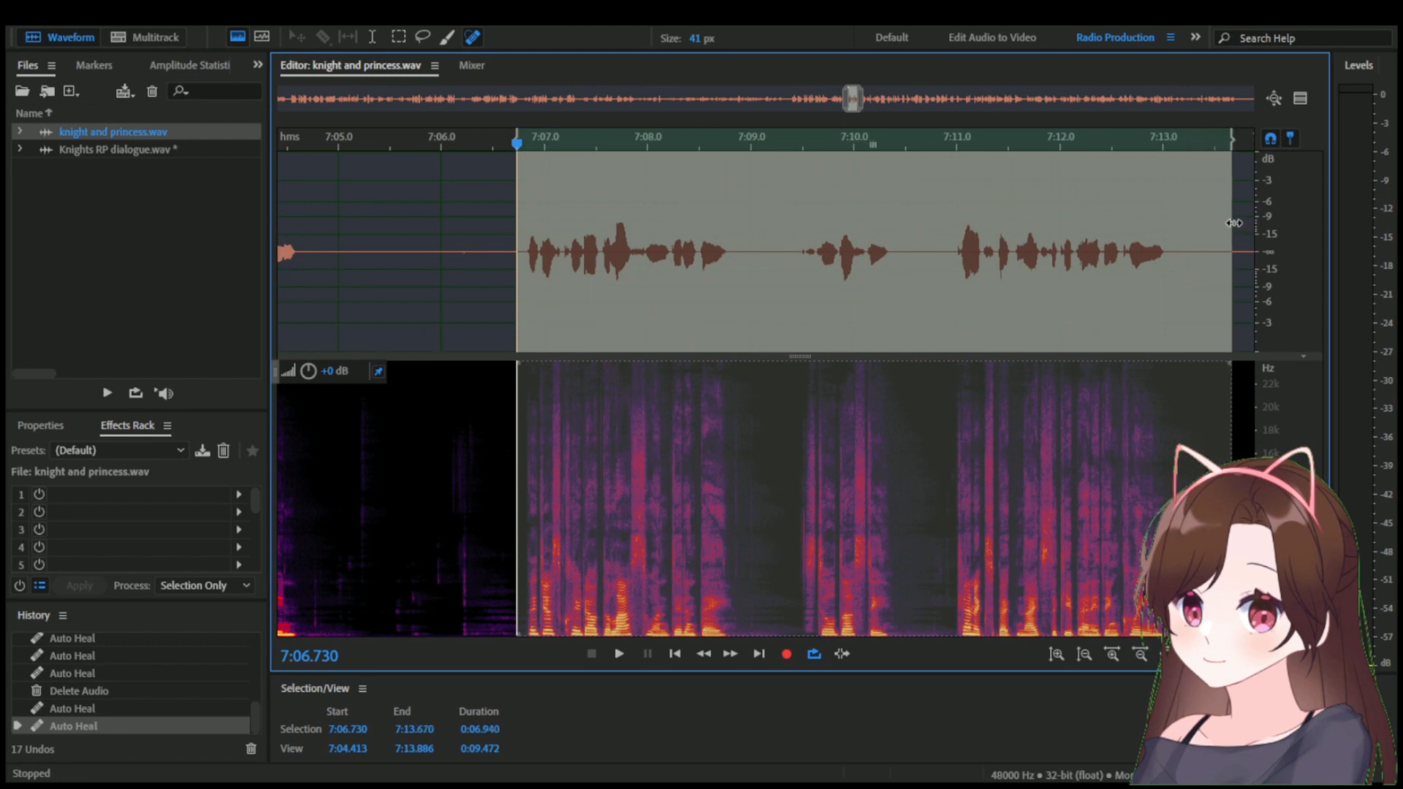
double_click(156, 146)
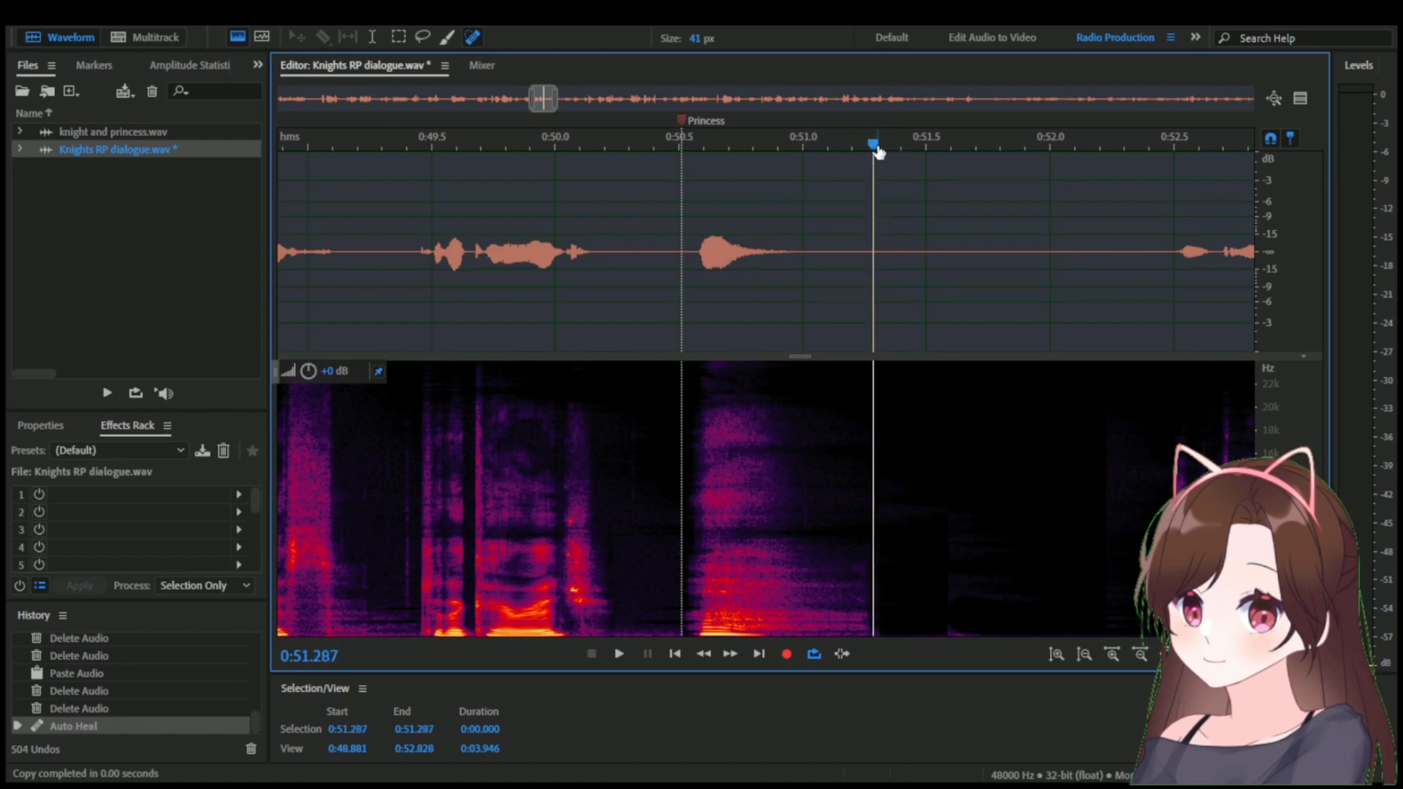
key(ctrl+v)
scroll(831, 204, down, 3)
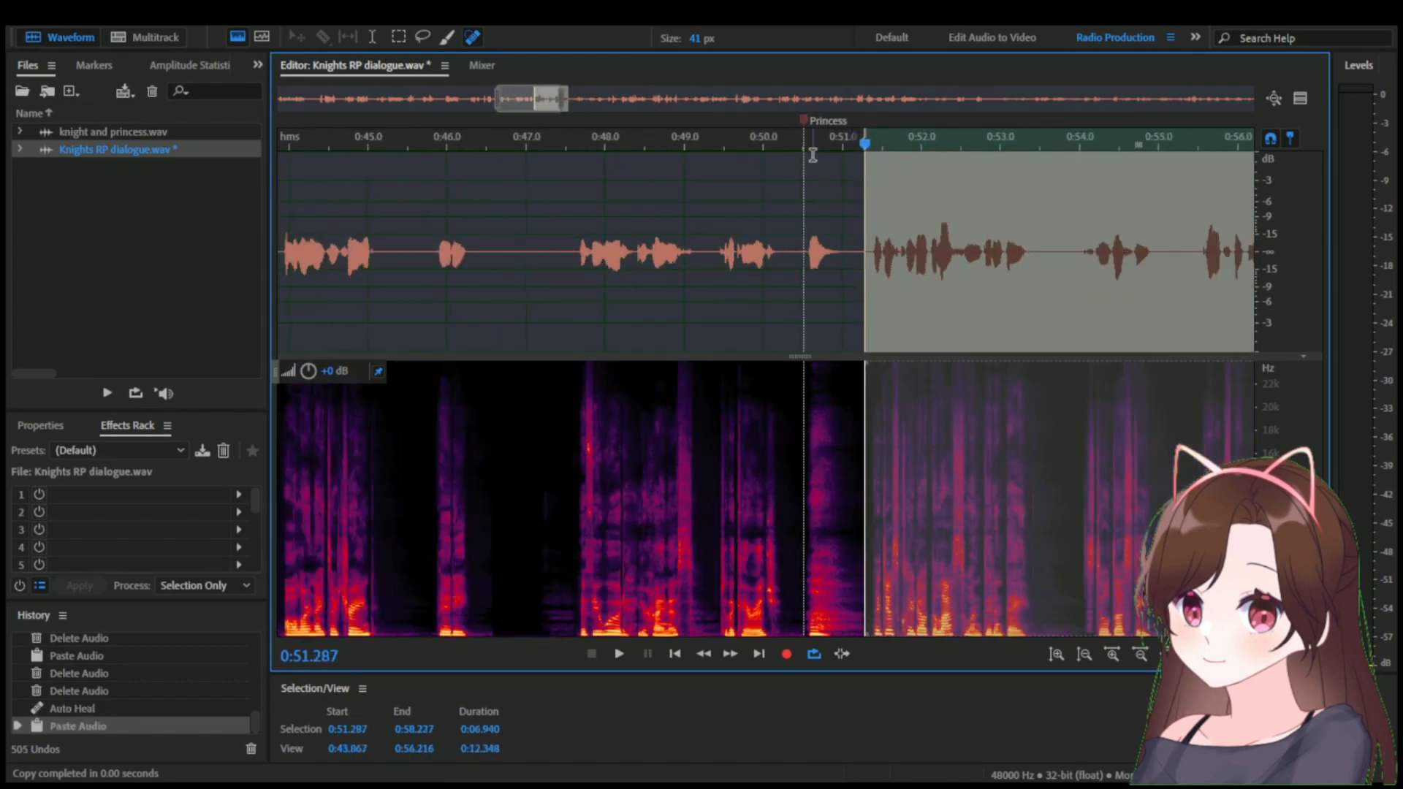
Play the transition into the pasted dialogue from 0:50.714 and again from just before the Princess marker.
click(818, 158)
key(space)
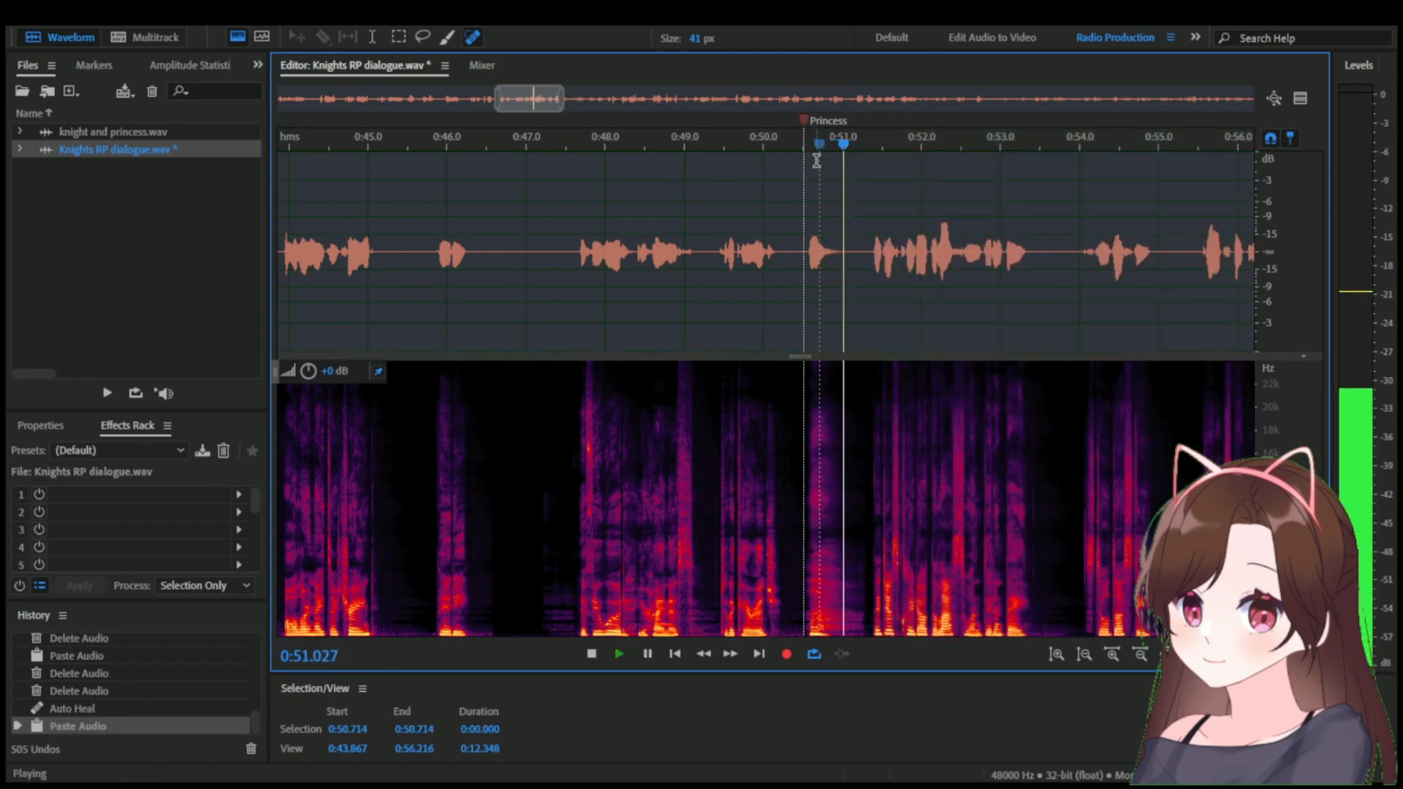
click(794, 144)
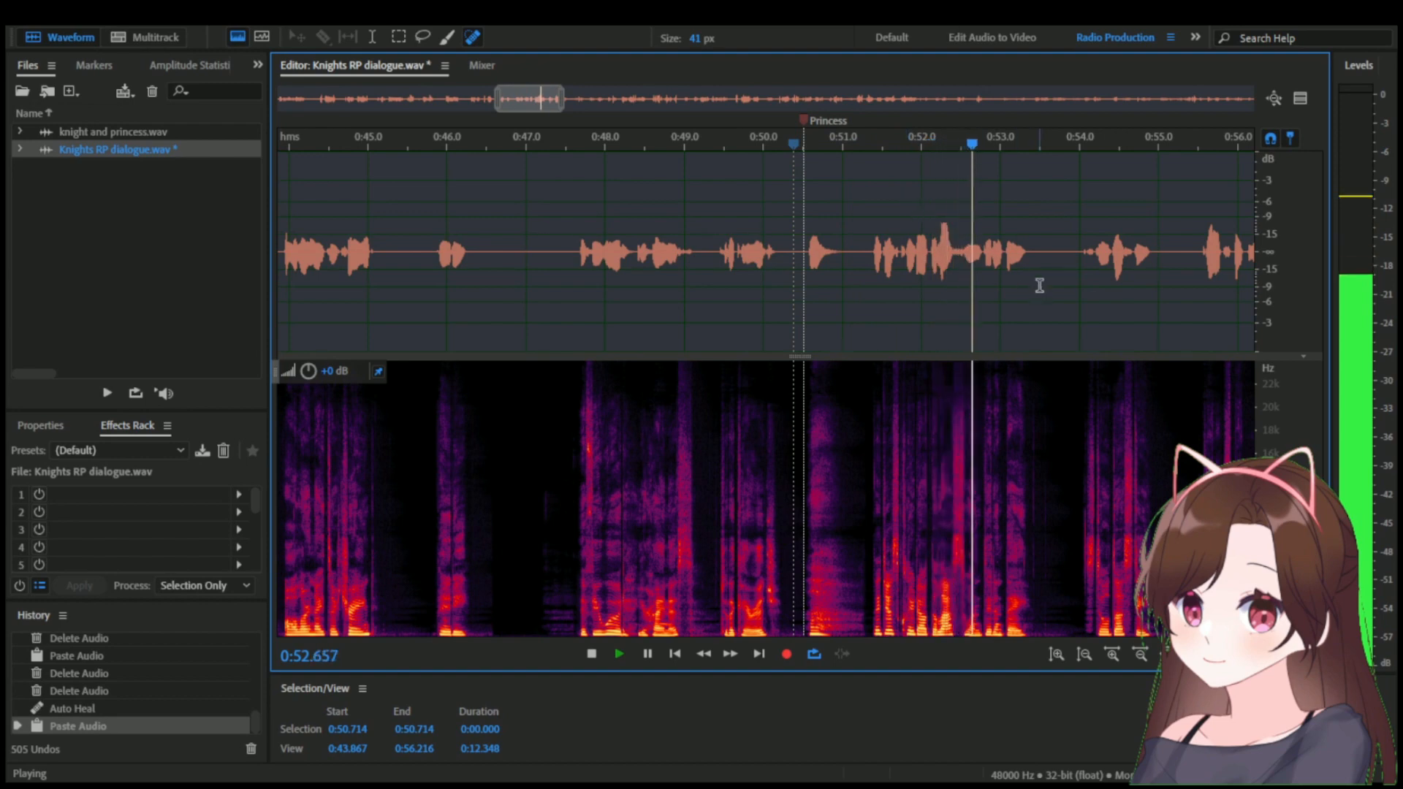
key(space)
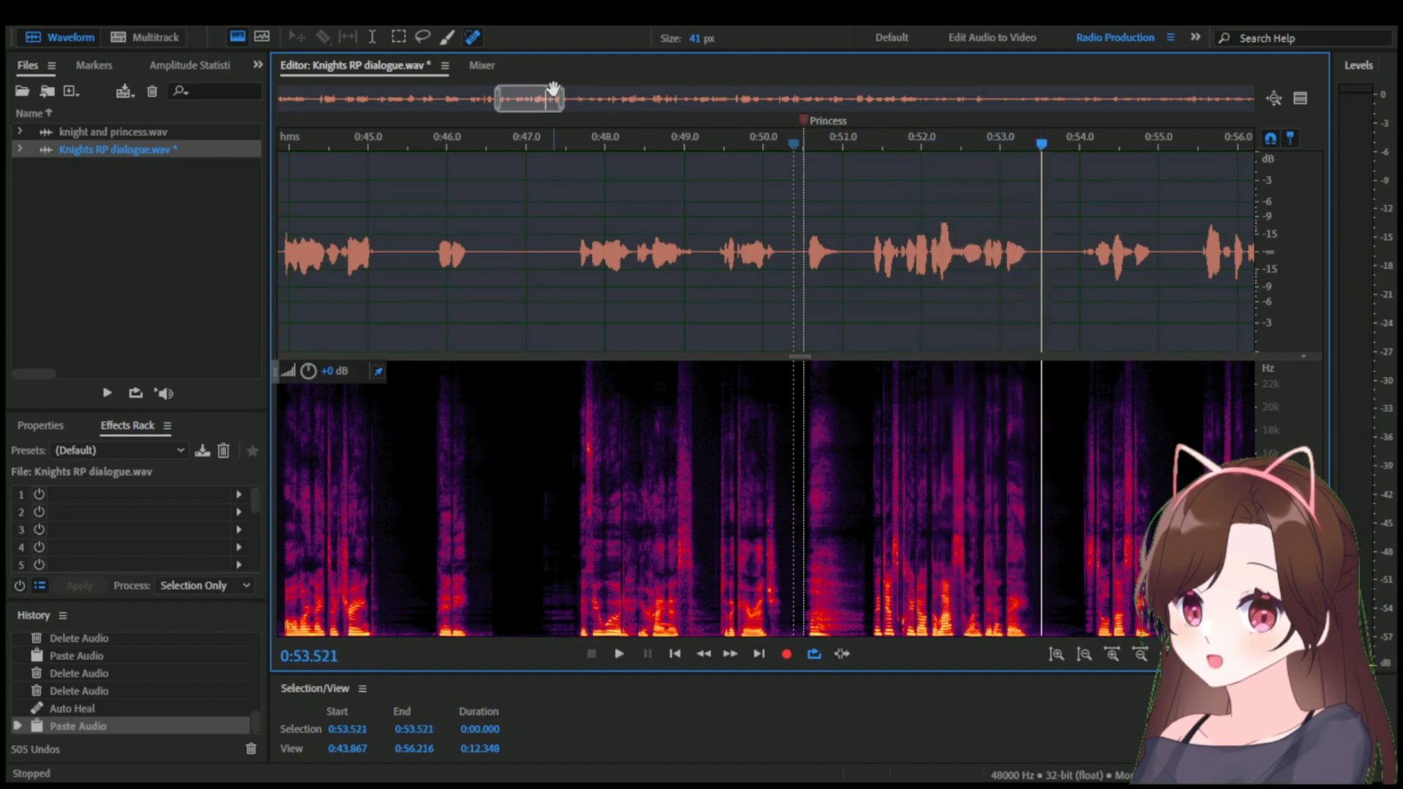
Heal the faint noise in the gap between words from about 0:51.71 to 0:51.75 with 41 px Spot Healing Brush strokes.
drag(562, 99, 588, 99)
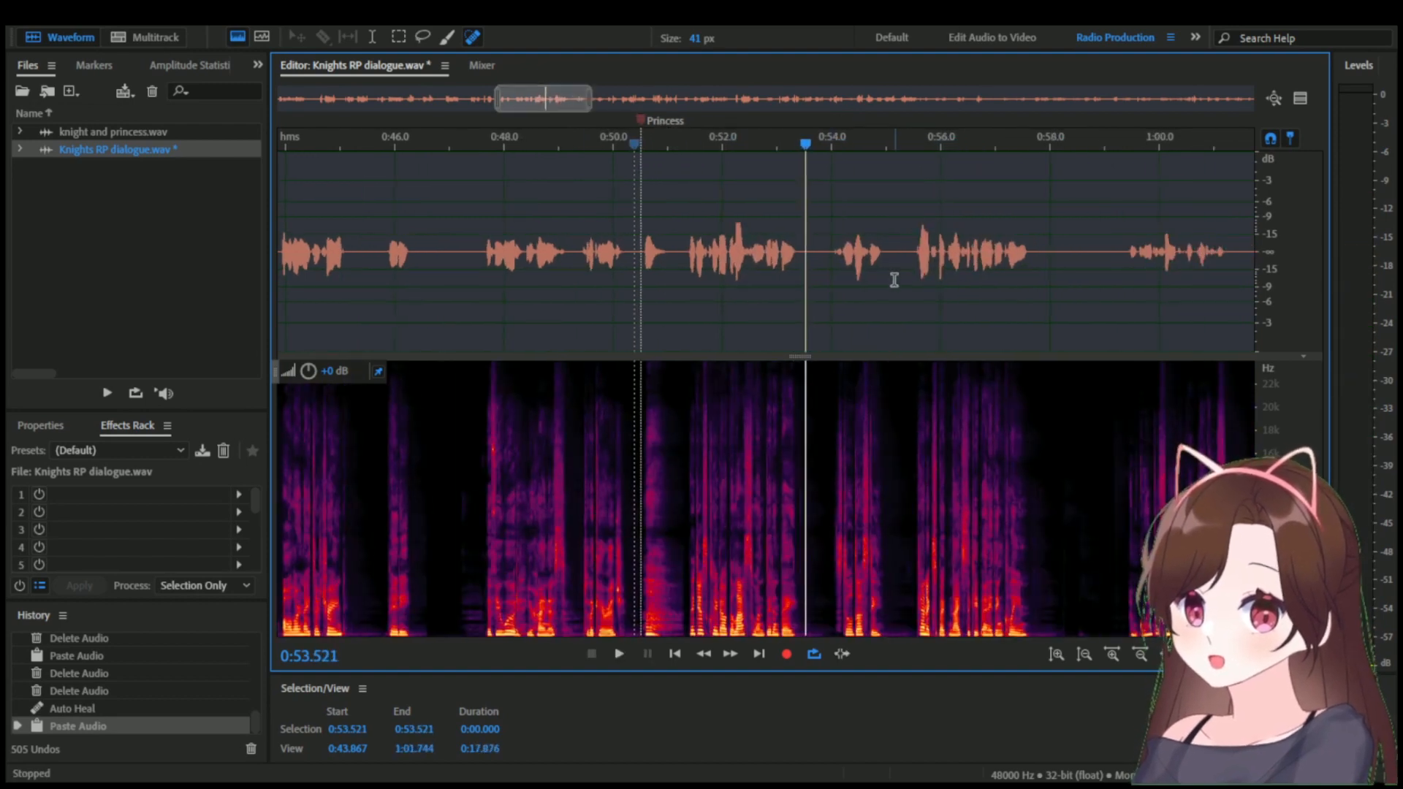
scroll(712, 260, up, 4)
scroll(712, 260, up, 8)
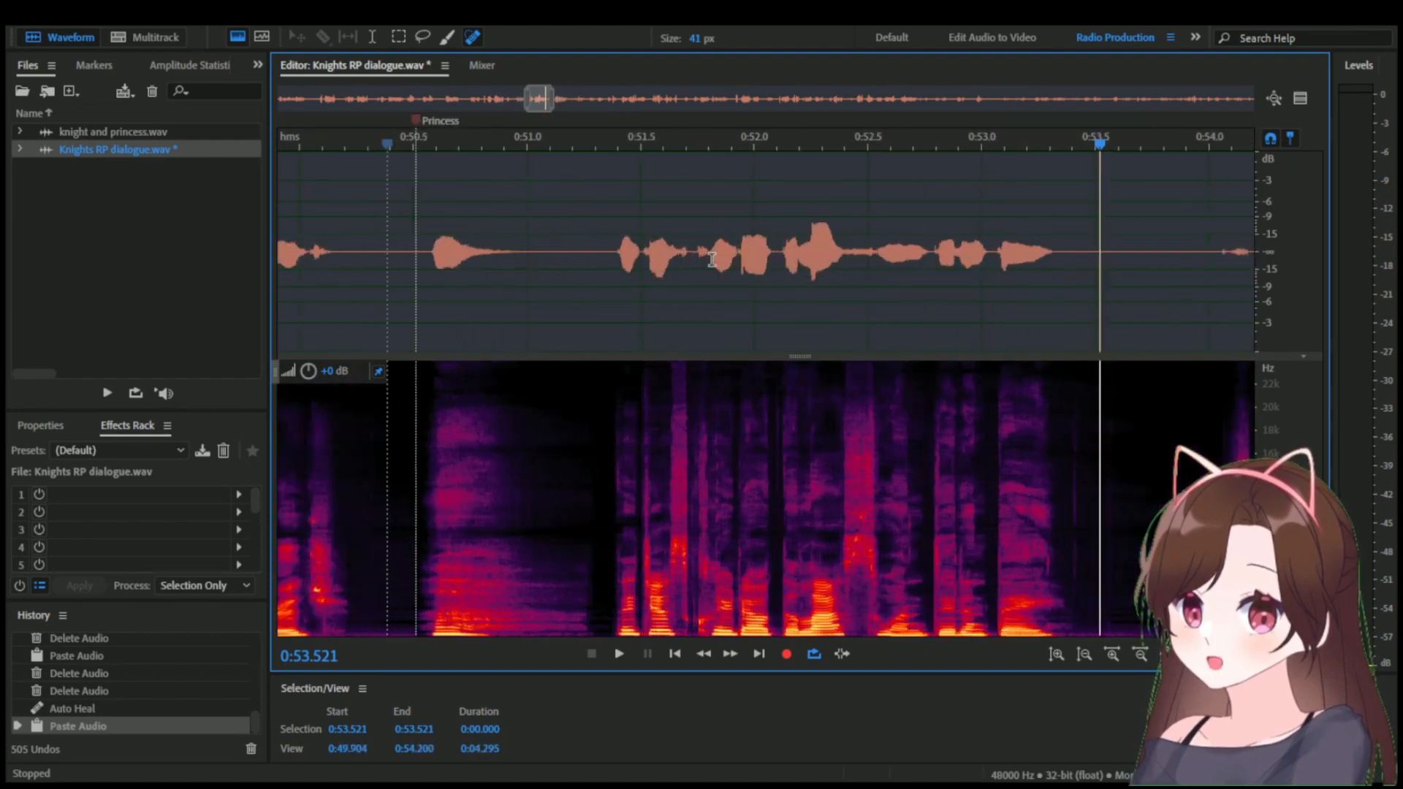
drag(624, 141, 636, 136)
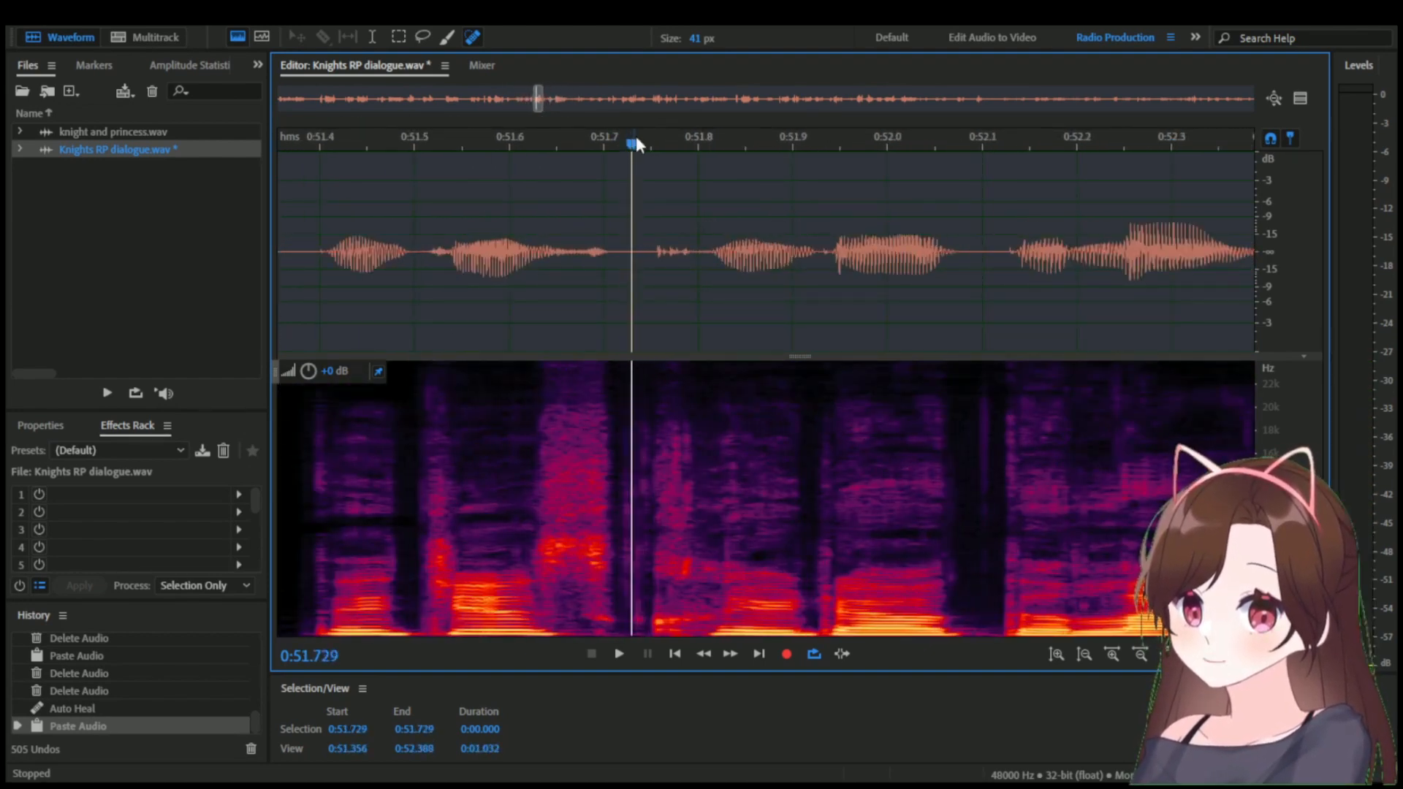
scroll(683, 205, down, 4)
scroll(680, 336, up, 7)
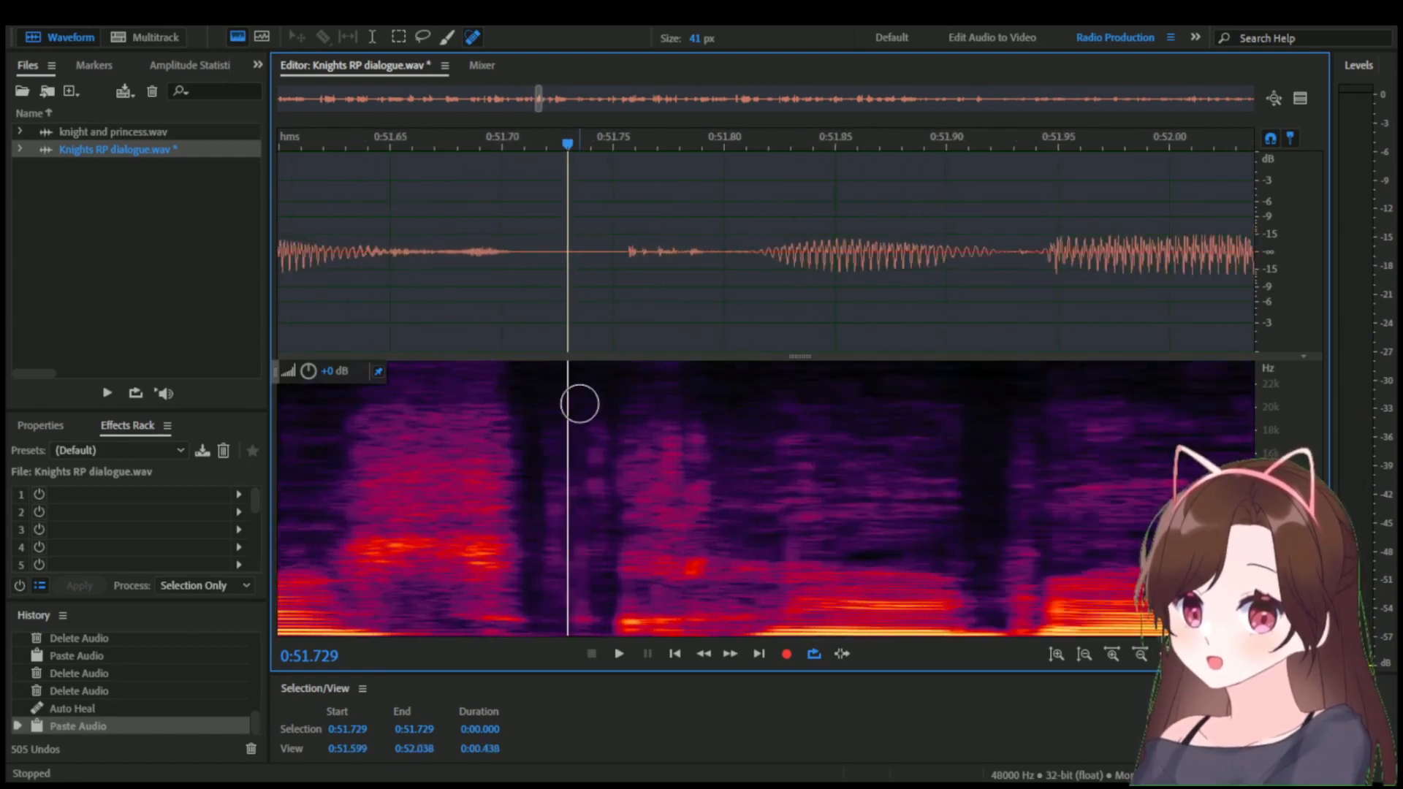
scroll(589, 391, up, 2)
mouse_move(592, 388)
mouse_down()
mouse_move(585, 626)
mouse_move(603, 628)
mouse_move(609, 594)
mouse_up()
drag(610, 403, 588, 625)
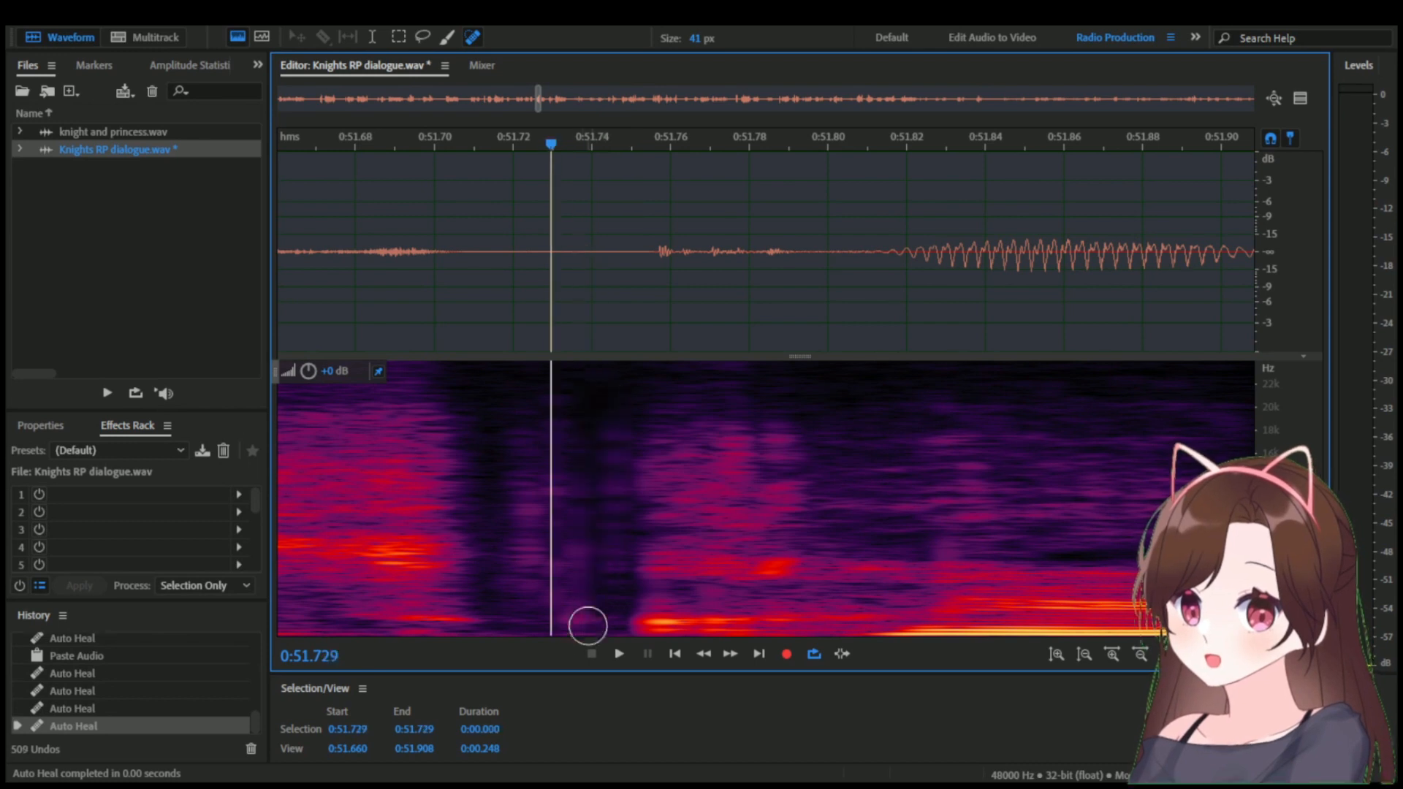
mouse_move(537, 429)
mouse_down()
mouse_move(532, 633)
mouse_move(525, 616)
mouse_up()
drag(571, 414, 577, 621)
drag(553, 425, 552, 603)
drag(572, 394, 575, 563)
drag(551, 434, 560, 570)
mouse_move(616, 394)
mouse_down()
mouse_move(613, 492)
mouse_move(585, 520)
mouse_move(582, 615)
mouse_up()
drag(558, 394, 545, 615)
drag(560, 407, 520, 619)
drag(516, 424, 514, 615)
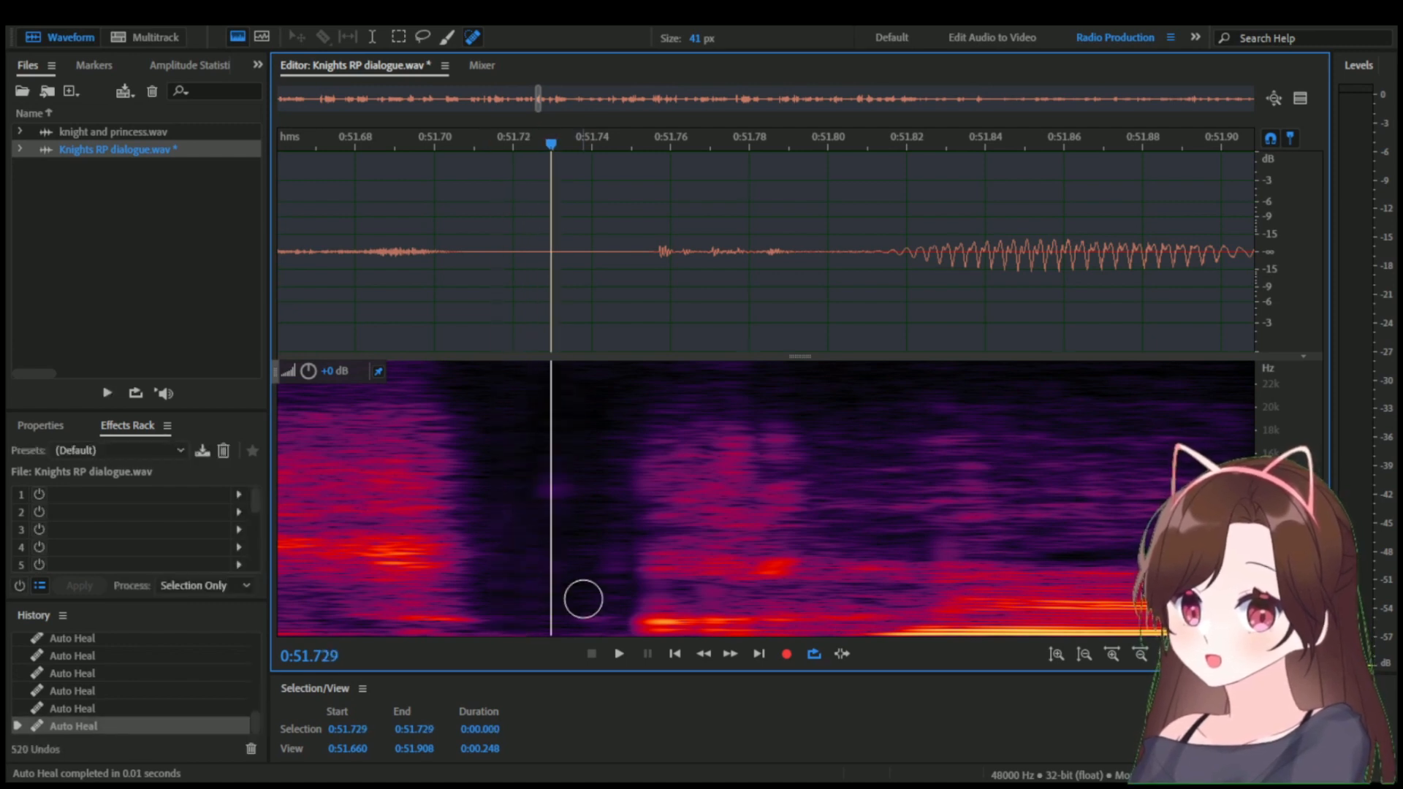
mouse_move(602, 417)
mouse_down()
mouse_move(600, 619)
mouse_move(557, 615)
mouse_up()
drag(549, 424, 545, 615)
scroll(611, 445, down, 3)
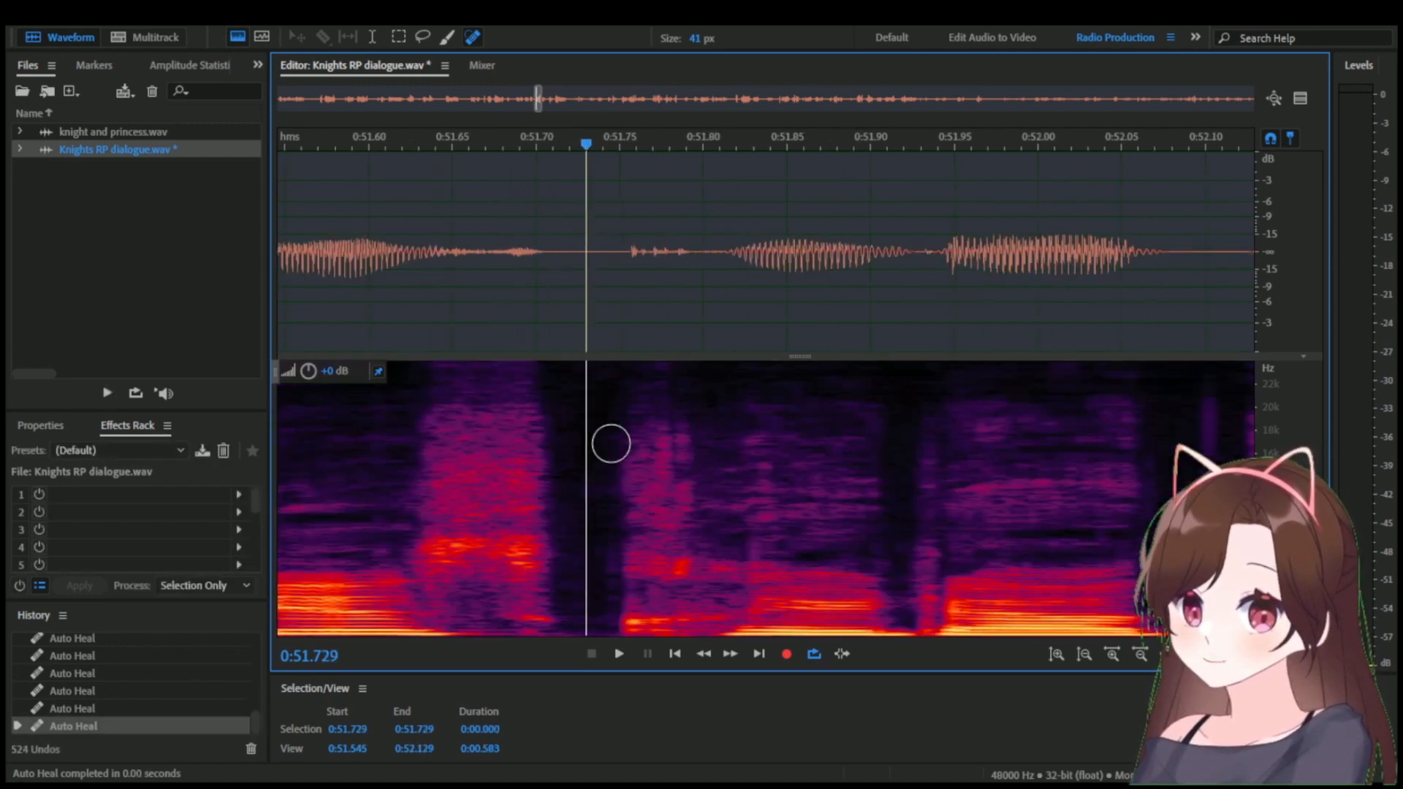
scroll(611, 444, down, 3)
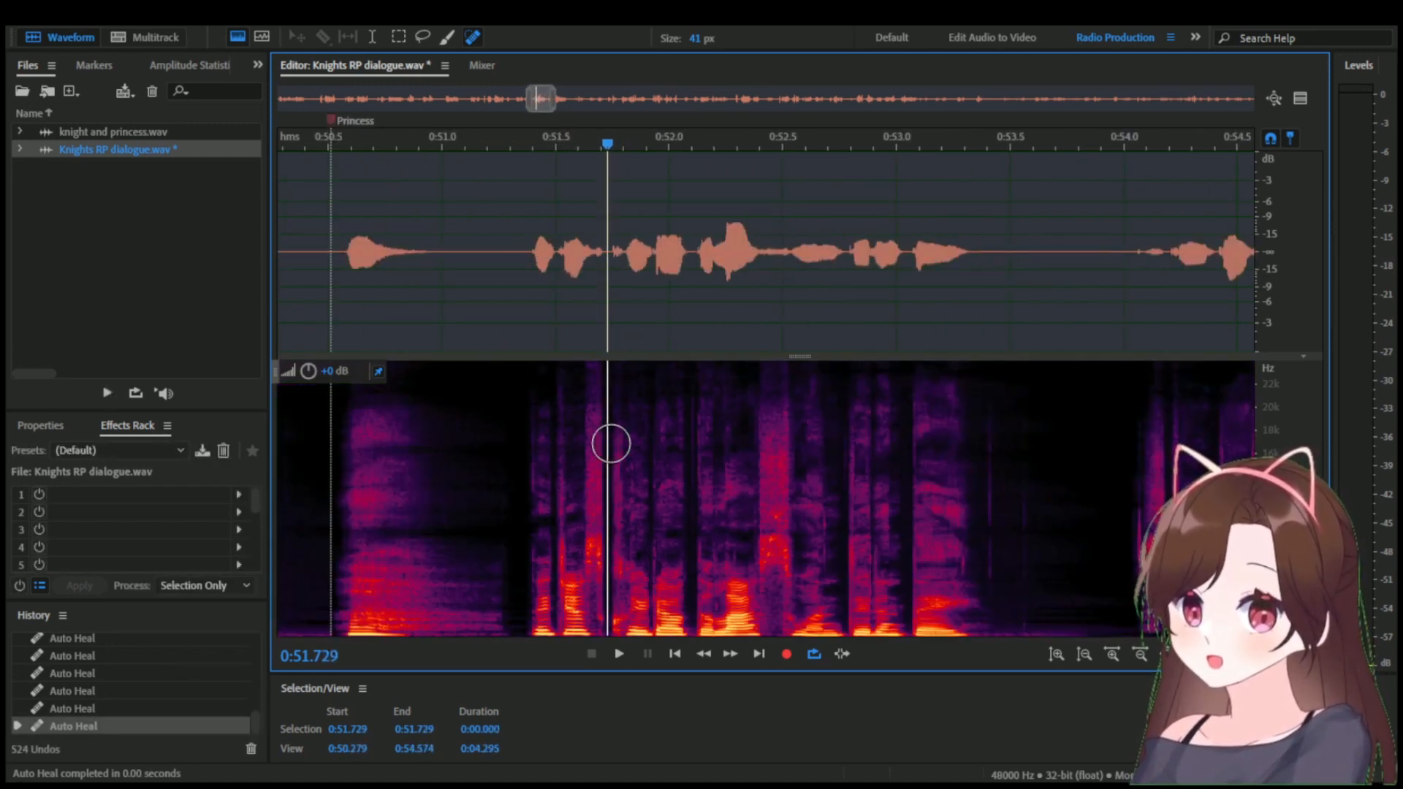
Play back the healed line from 0:51.311 to check for remaining noise.
scroll(611, 444, down, 1)
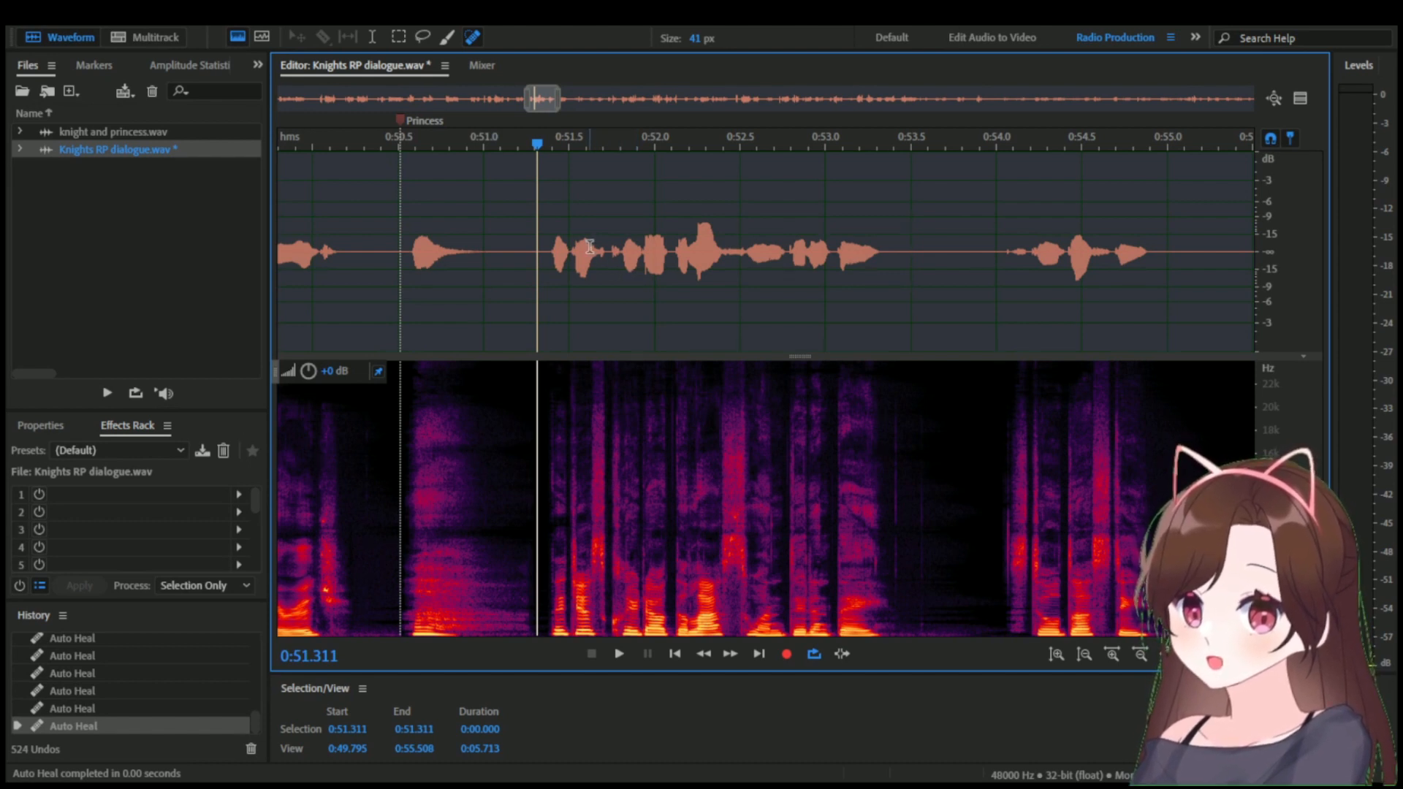
scroll(589, 247, up, 4)
scroll(563, 247, down, 3)
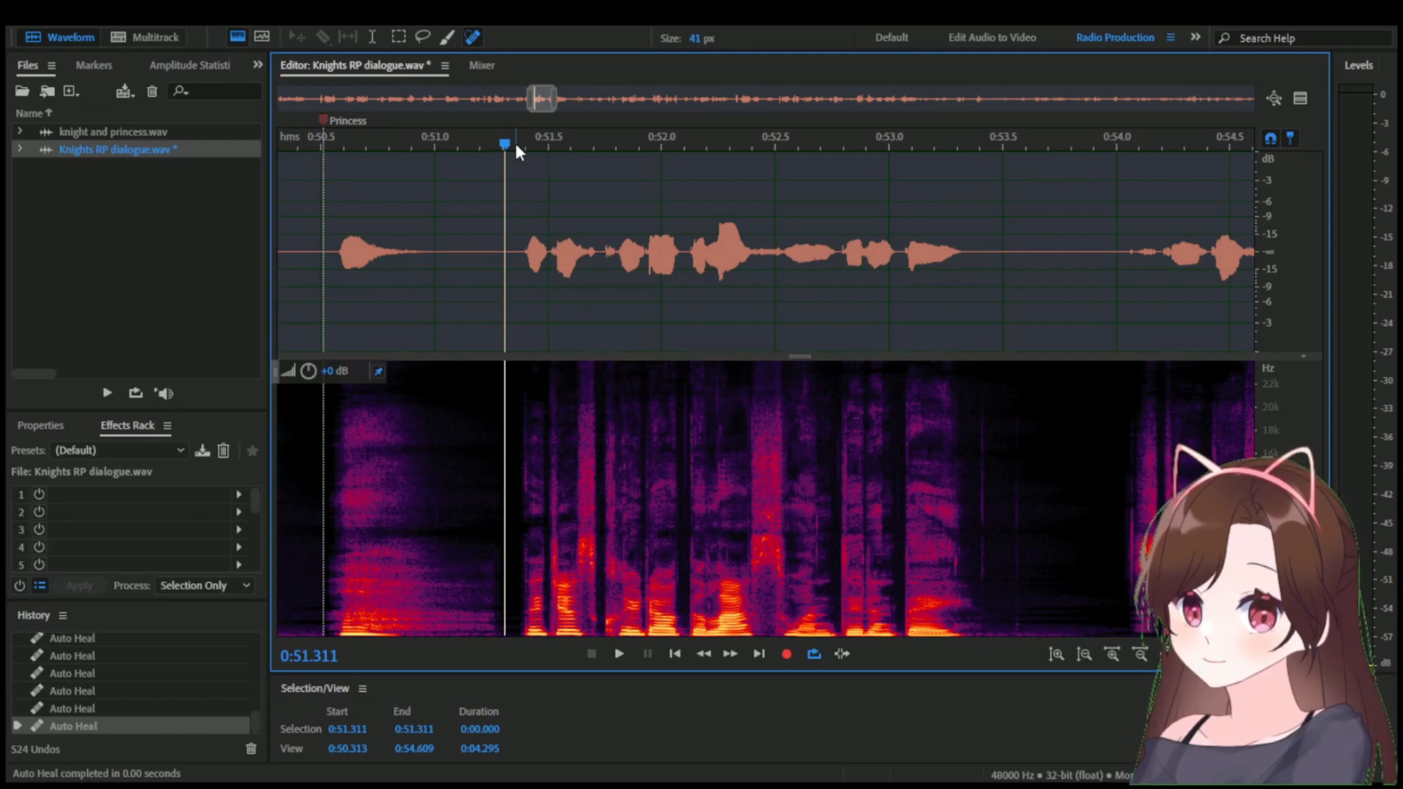
key(space)
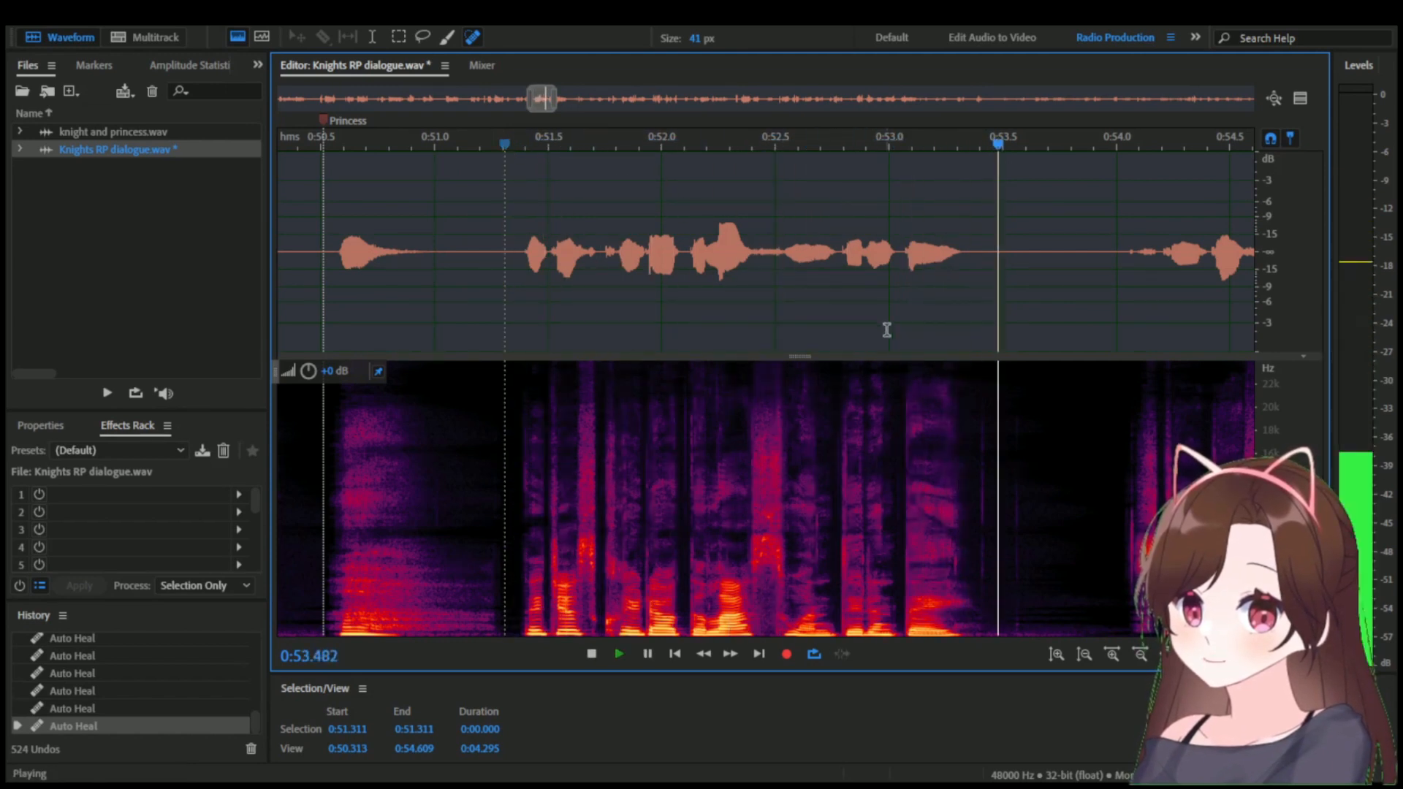
key(space)
Heal the small noise spot in the spectrogram near 0:52.68 with the 41 px Spot Healing Brush.
scroll(905, 453, up, 3)
scroll(600, 422, up, 4)
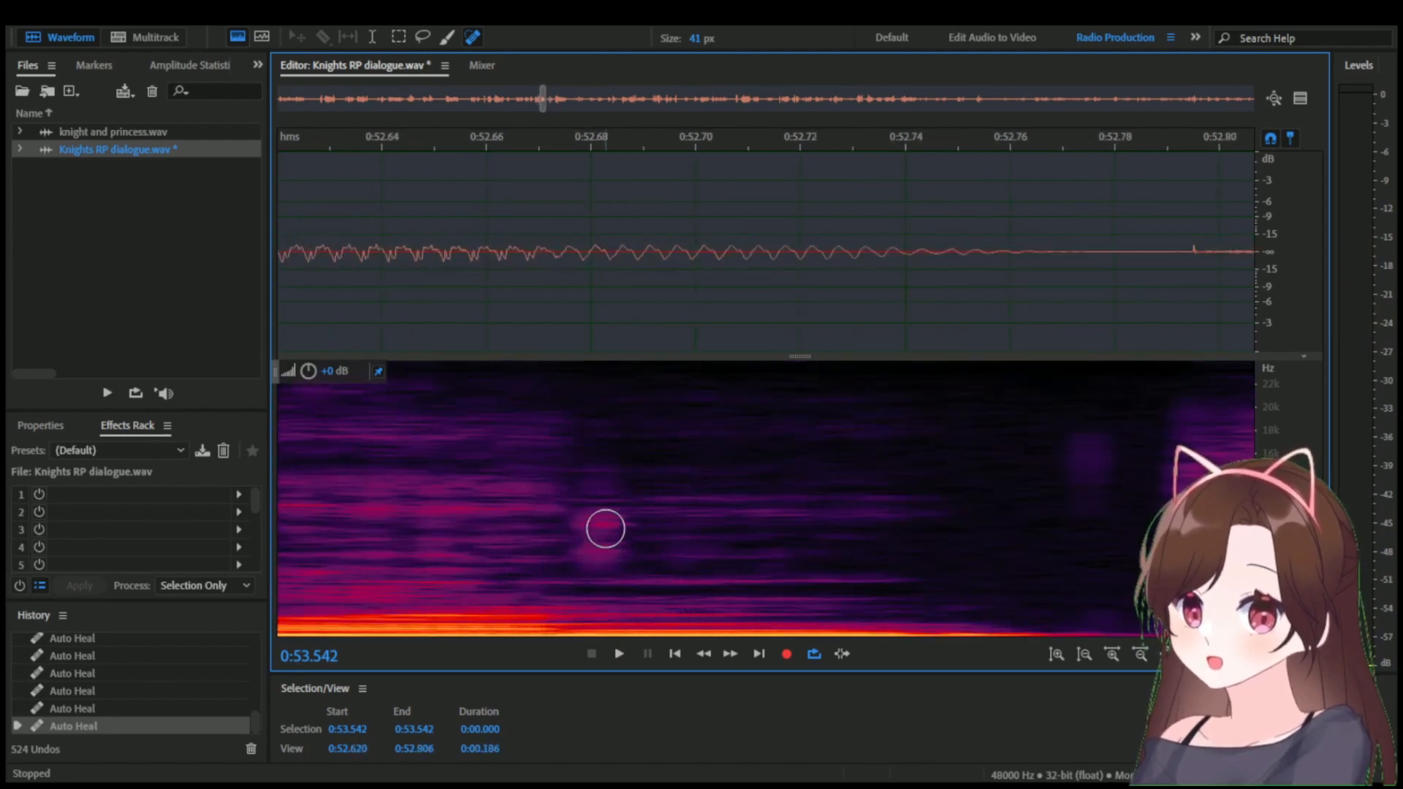
scroll(605, 527, down, 3)
scroll(625, 179, up, 1)
drag(574, 146, 634, 144)
scroll(630, 530, up, 2)
drag(583, 577, 572, 512)
scroll(532, 488, down, 4)
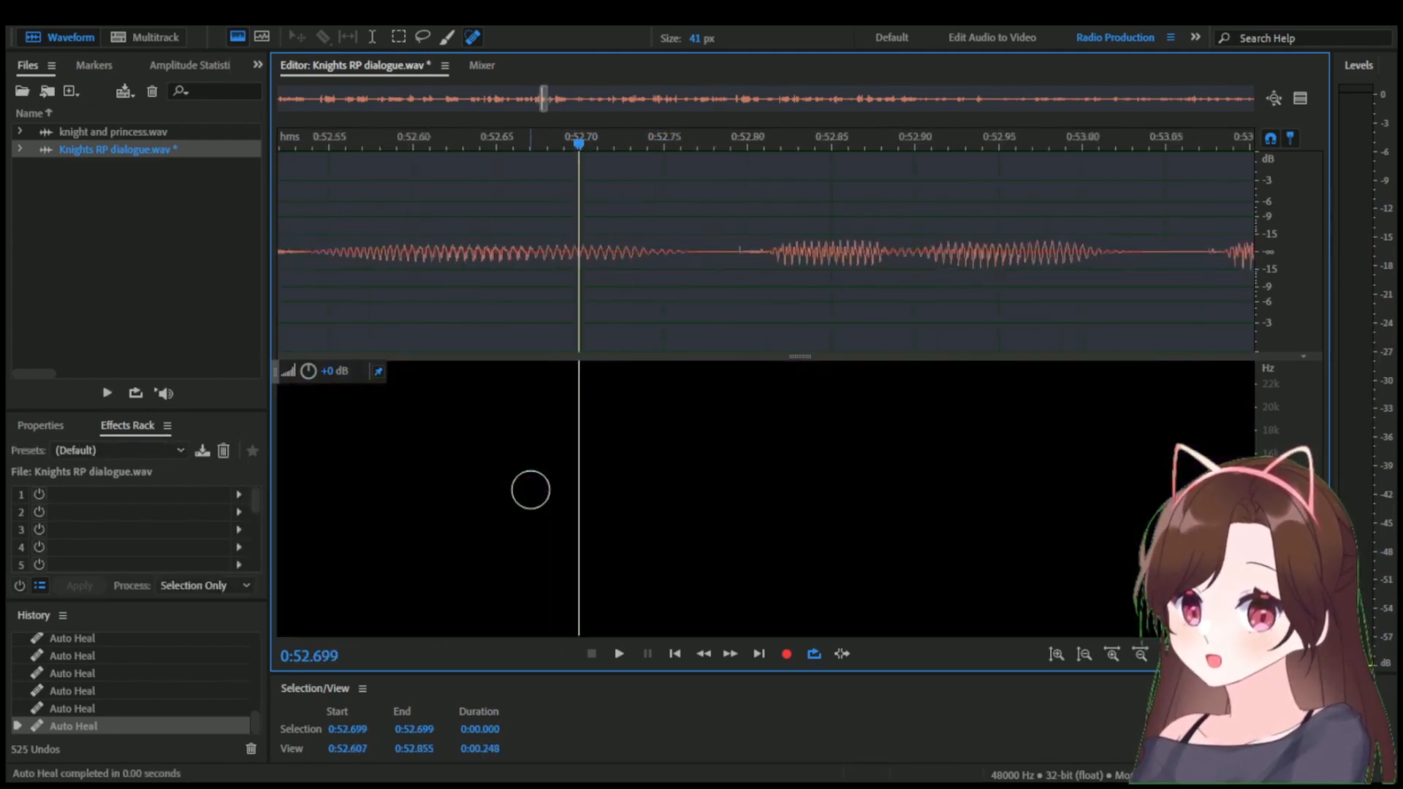
Heal the noise after the word near 0:53.29 and the vertical streaks near 0:53.41 and 0:53.56, saving the file.
scroll(1099, 567, down, 2)
scroll(986, 604, up, 6)
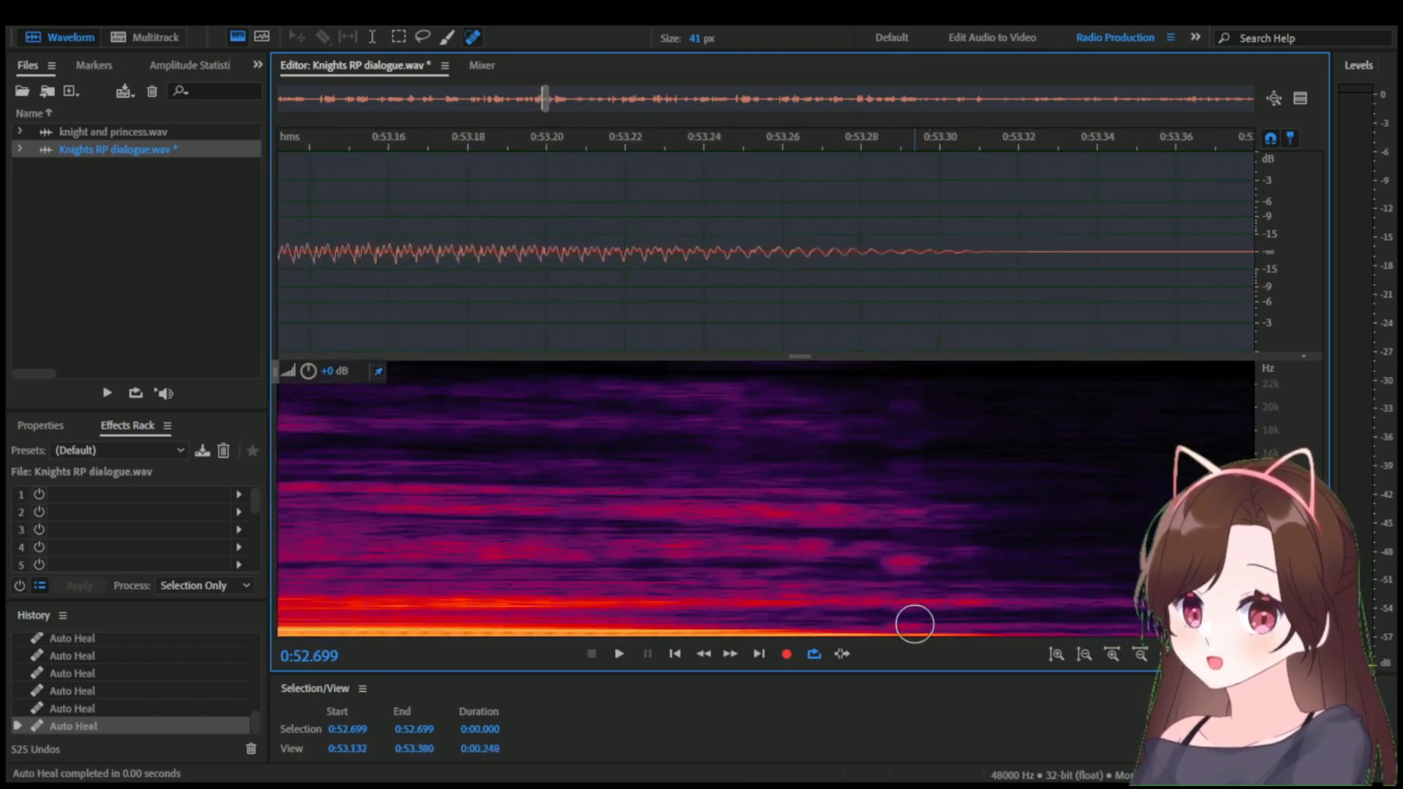
drag(914, 623, 906, 565)
scroll(572, 148, down, 3)
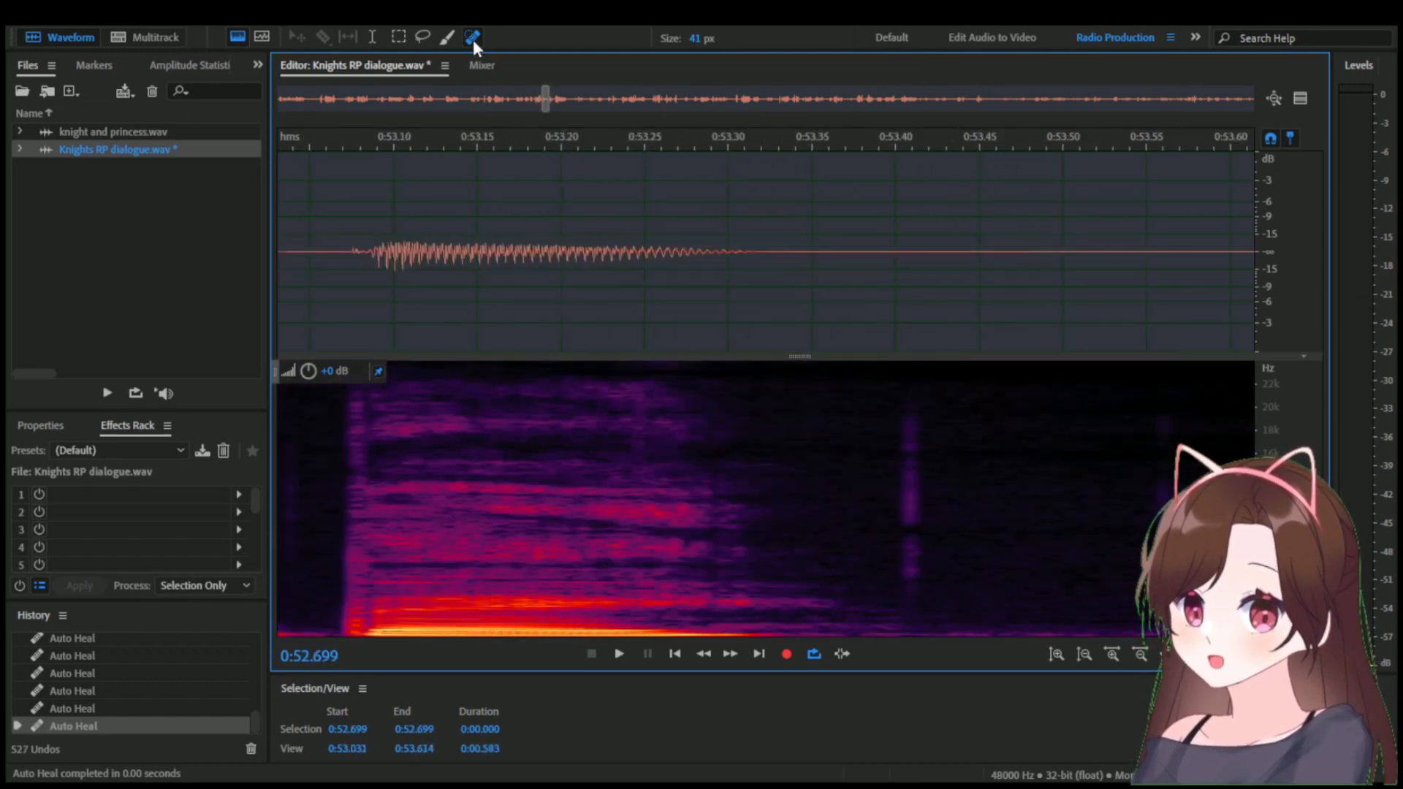
scroll(590, 349, down, 3)
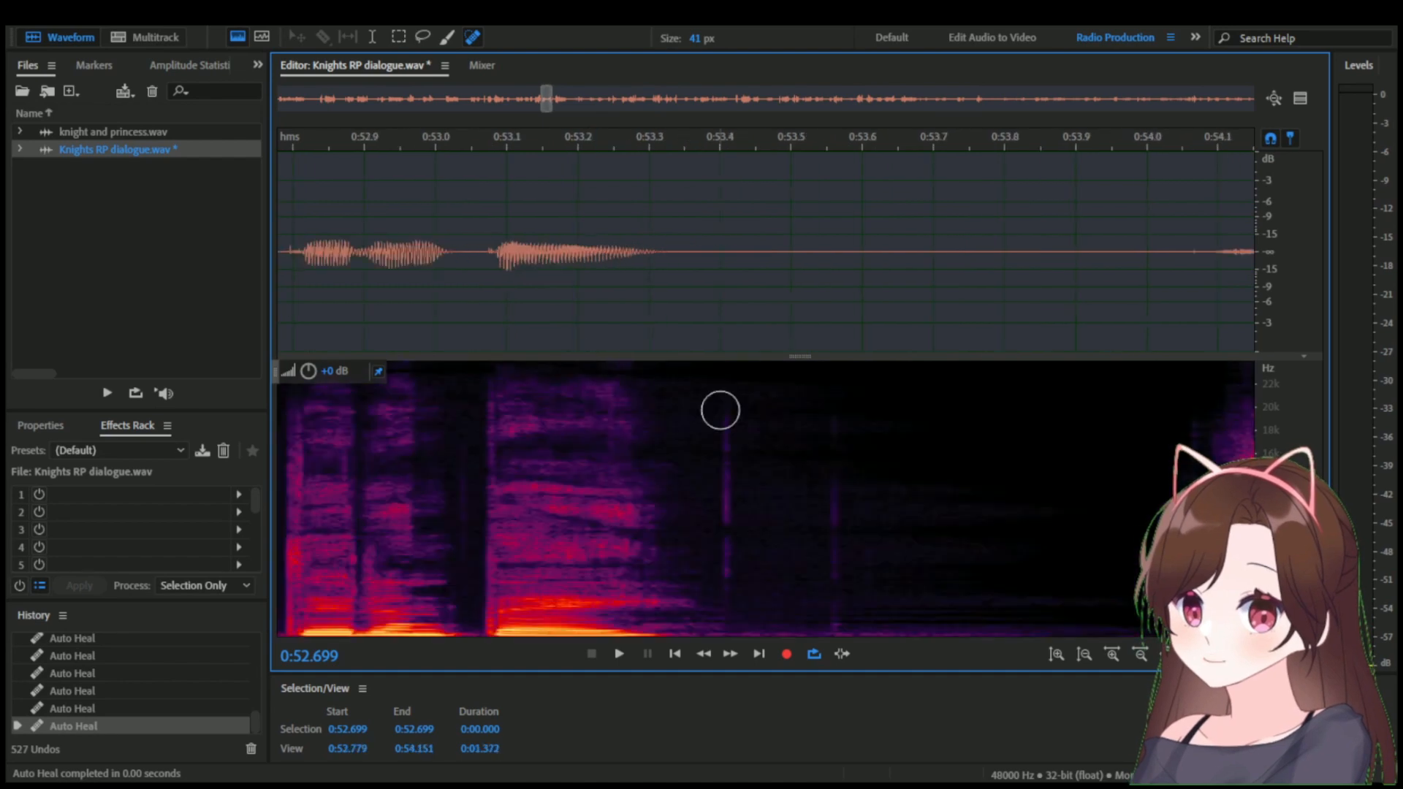
drag(732, 603, 732, 409)
drag(842, 402, 833, 623)
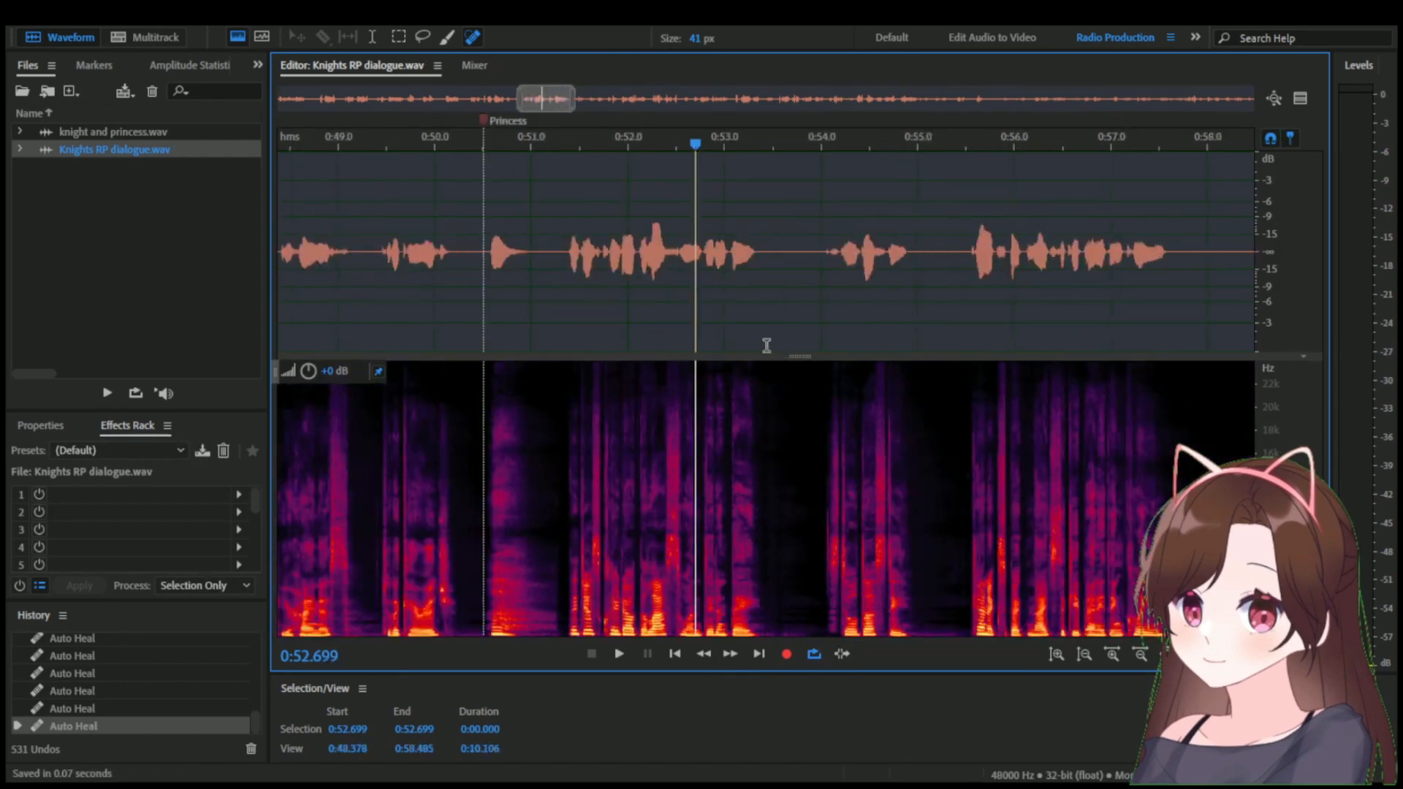
scroll(551, 234, up, 8)
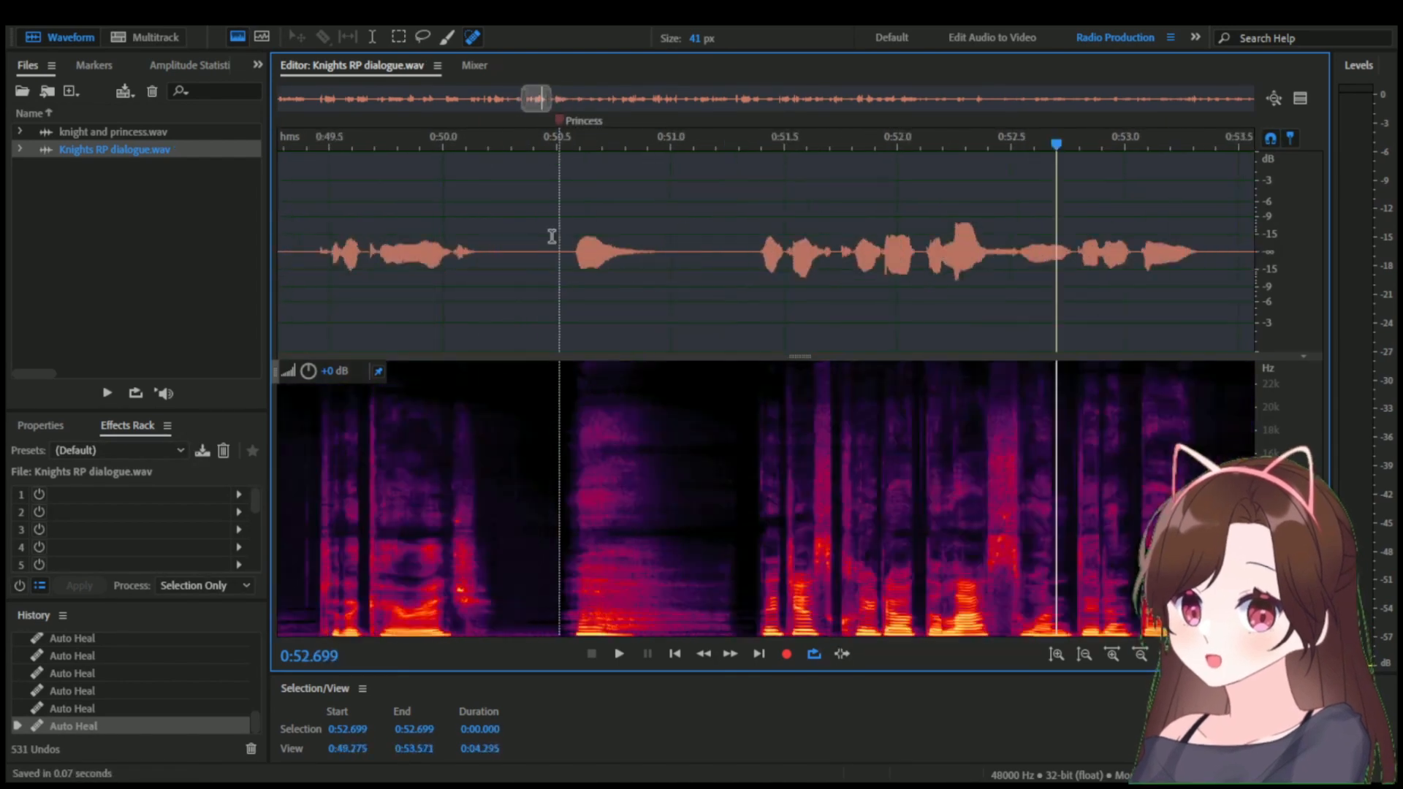
Play from the Princess marker and heal the faint noise just before the phrase near 0:54.06 with the 41 px Spot Healing Brush.
drag(594, 251, 582, 251)
click(573, 254)
scroll(649, 270, down, 9)
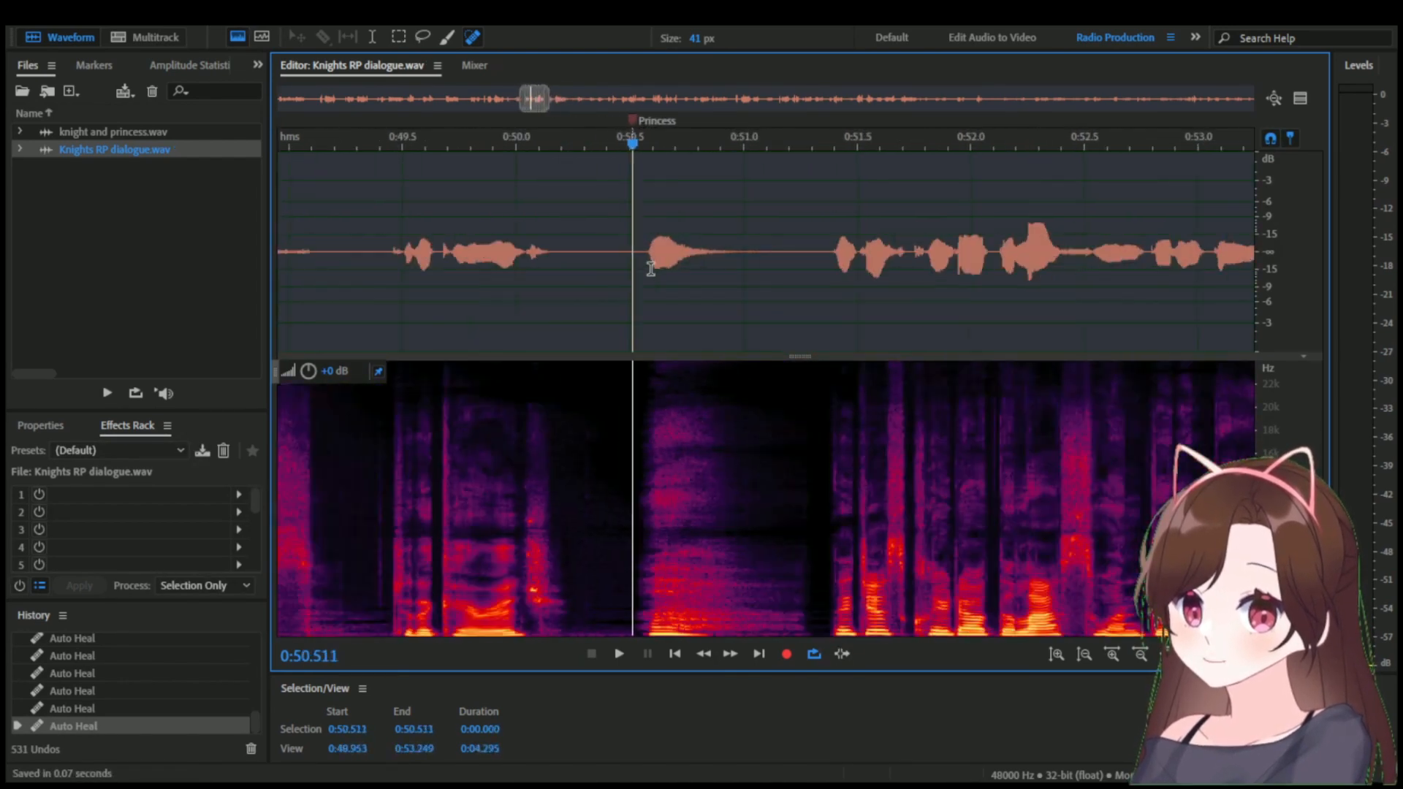
click(637, 147)
scroll(824, 465, up, 10)
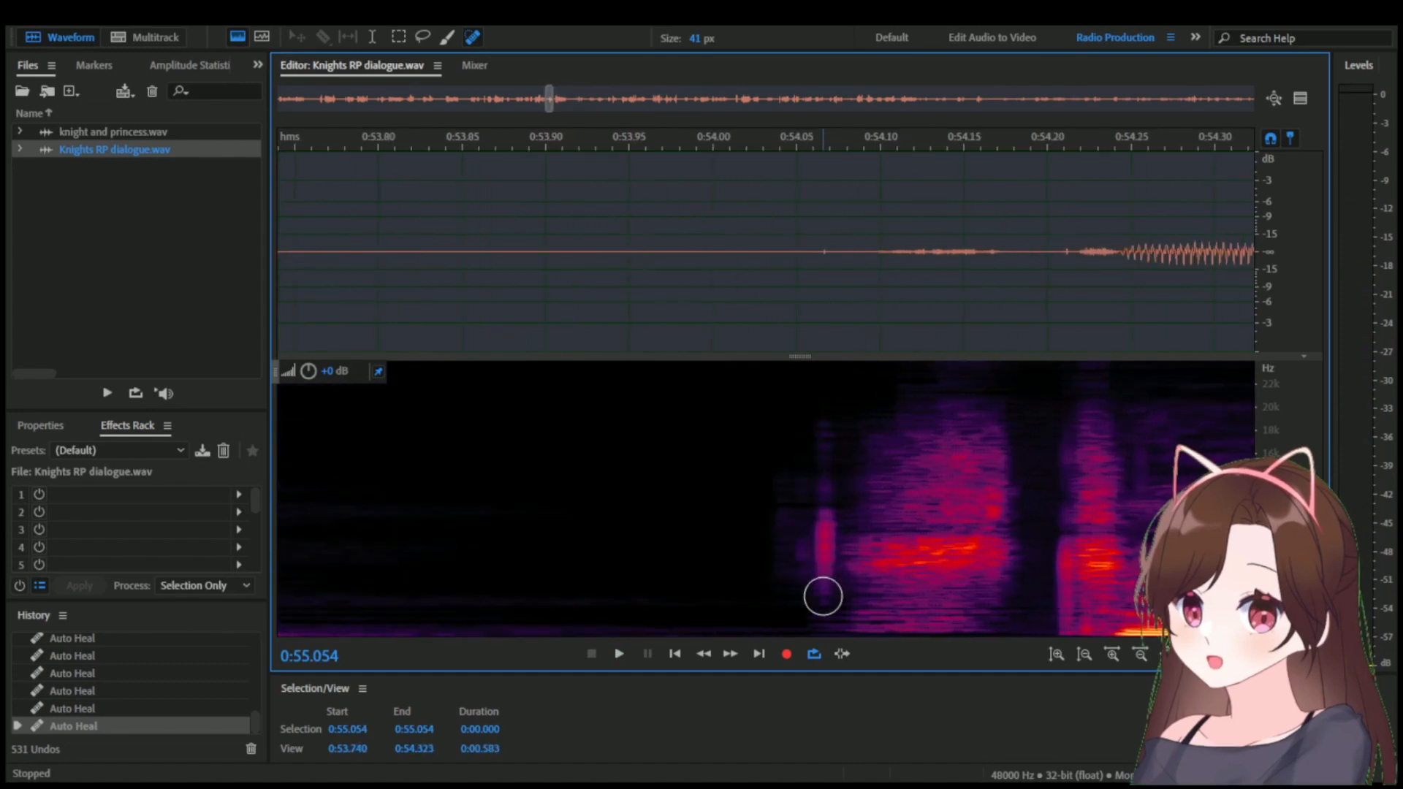
drag(823, 596, 820, 363)
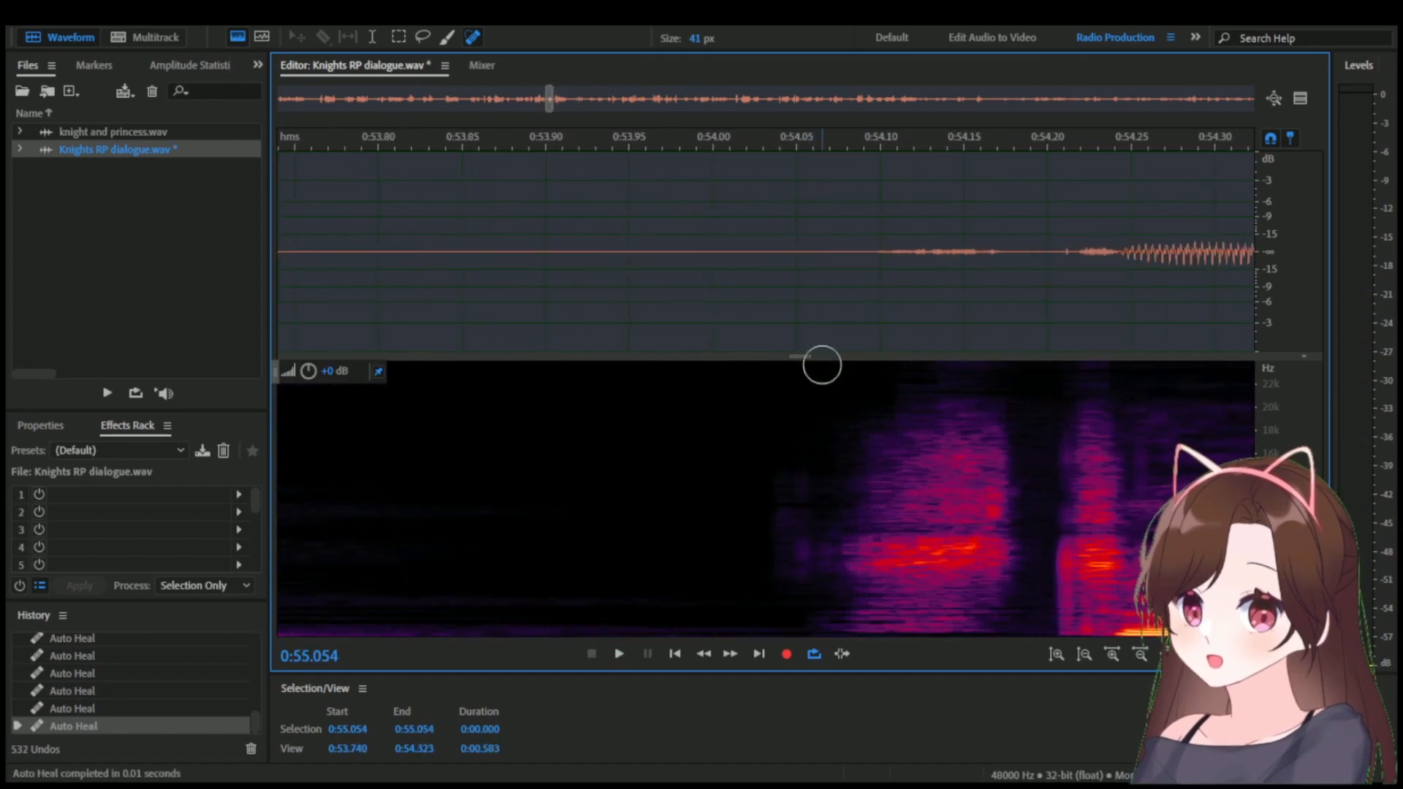
Replay the healed dialogue from the Princess marker at 0:50.524 to check for remaining noise.
scroll(701, 497, down, 8)
scroll(665, 494, down, 2)
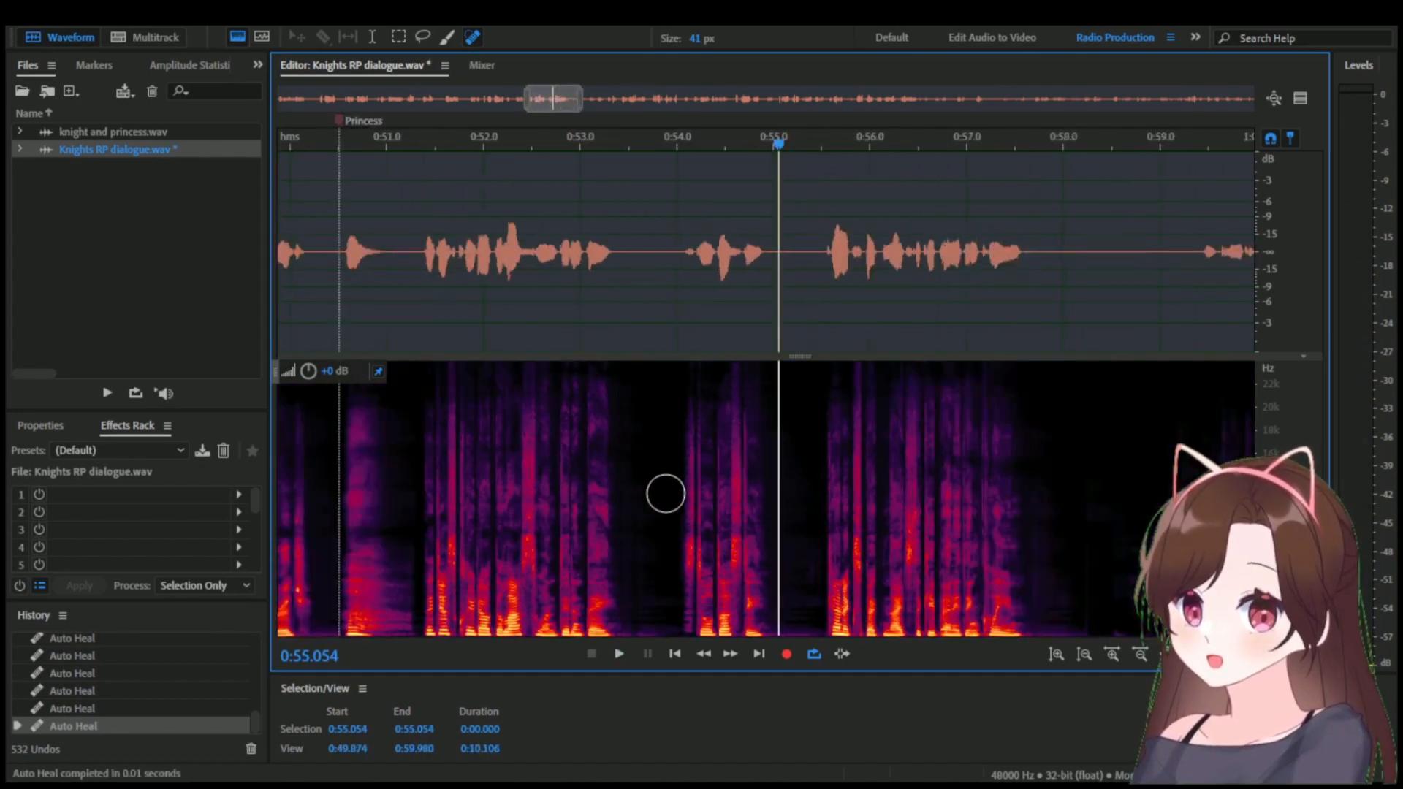
scroll(787, 430, down, 2)
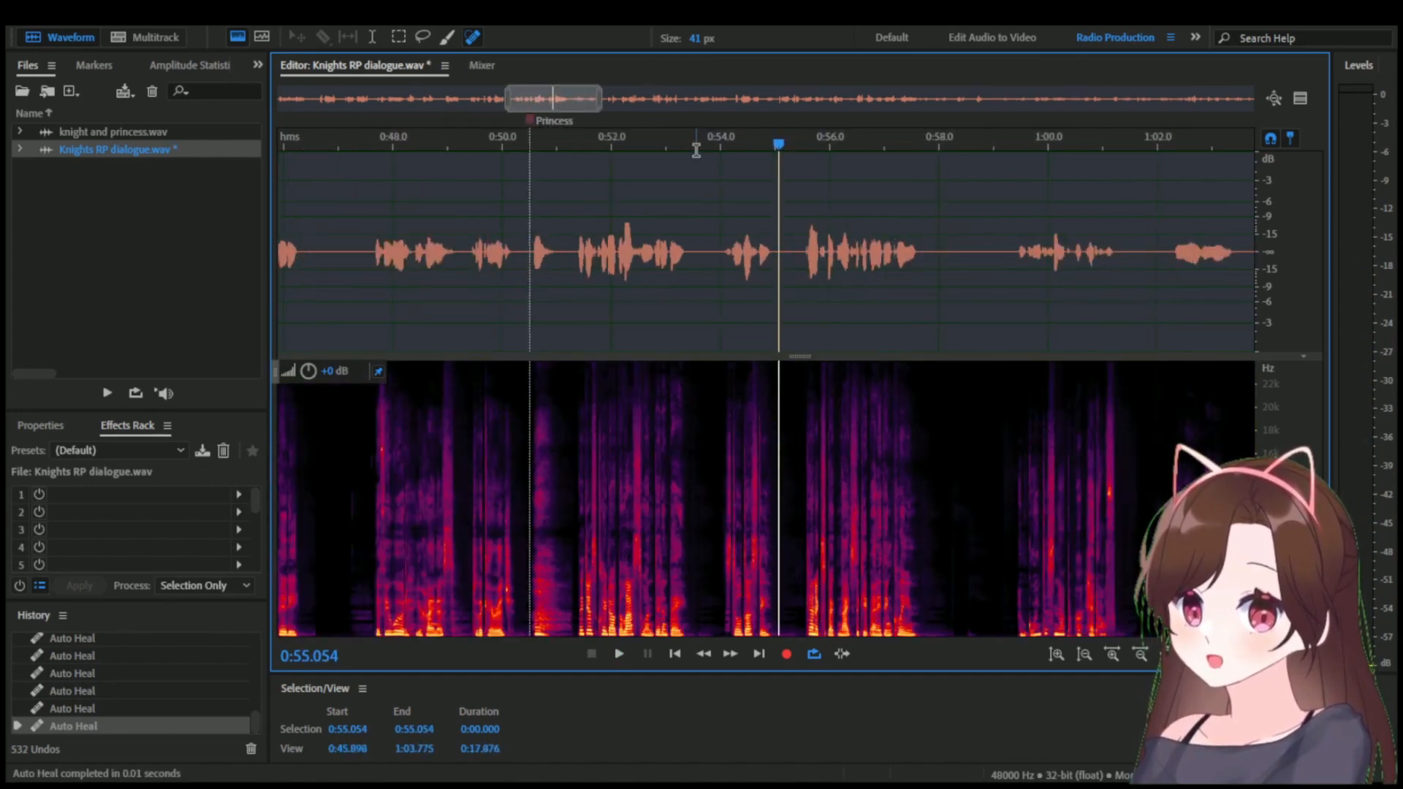
key(space)
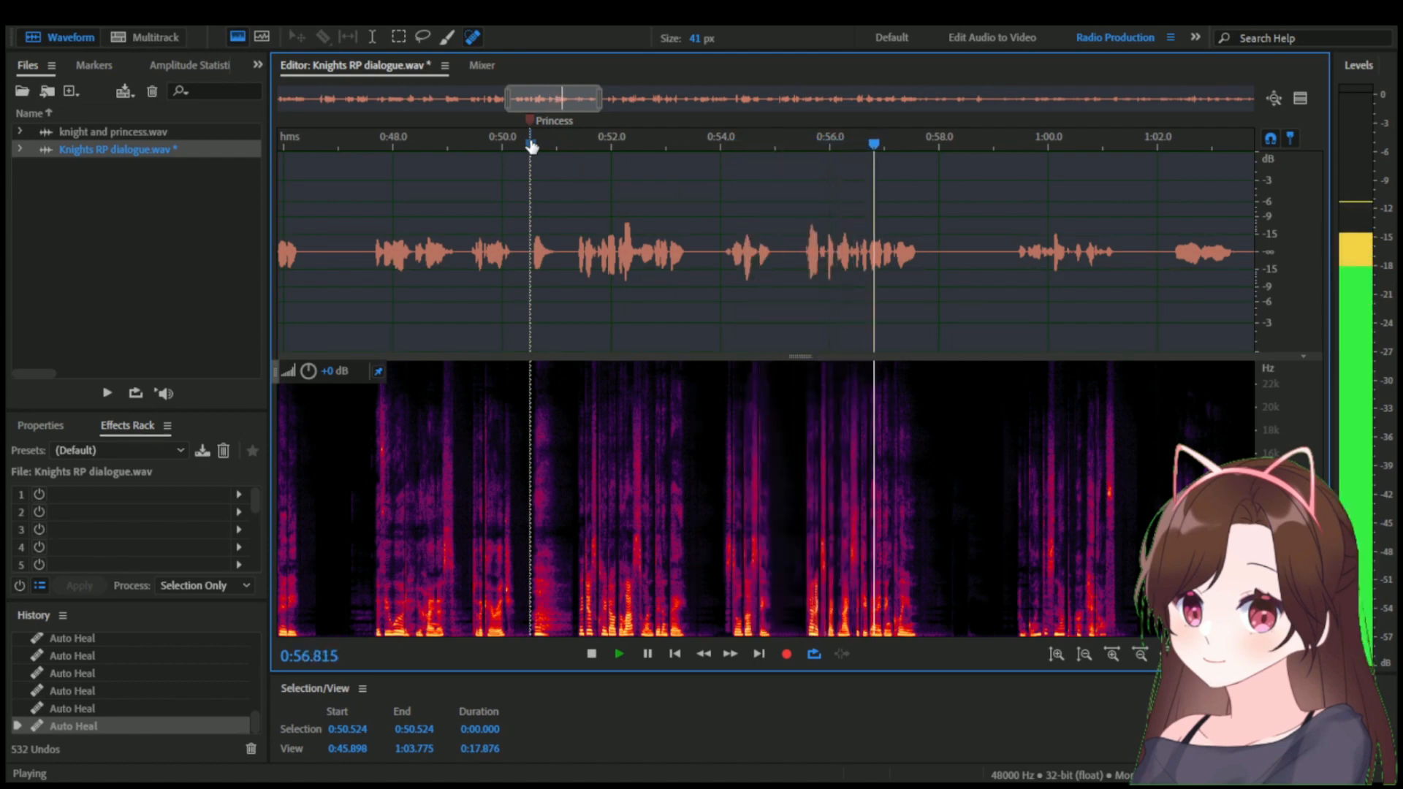
Heal the faint noise in the silence from about 0:58.2 to 0:58.7 and save the file.
scroll(938, 433, up, 6)
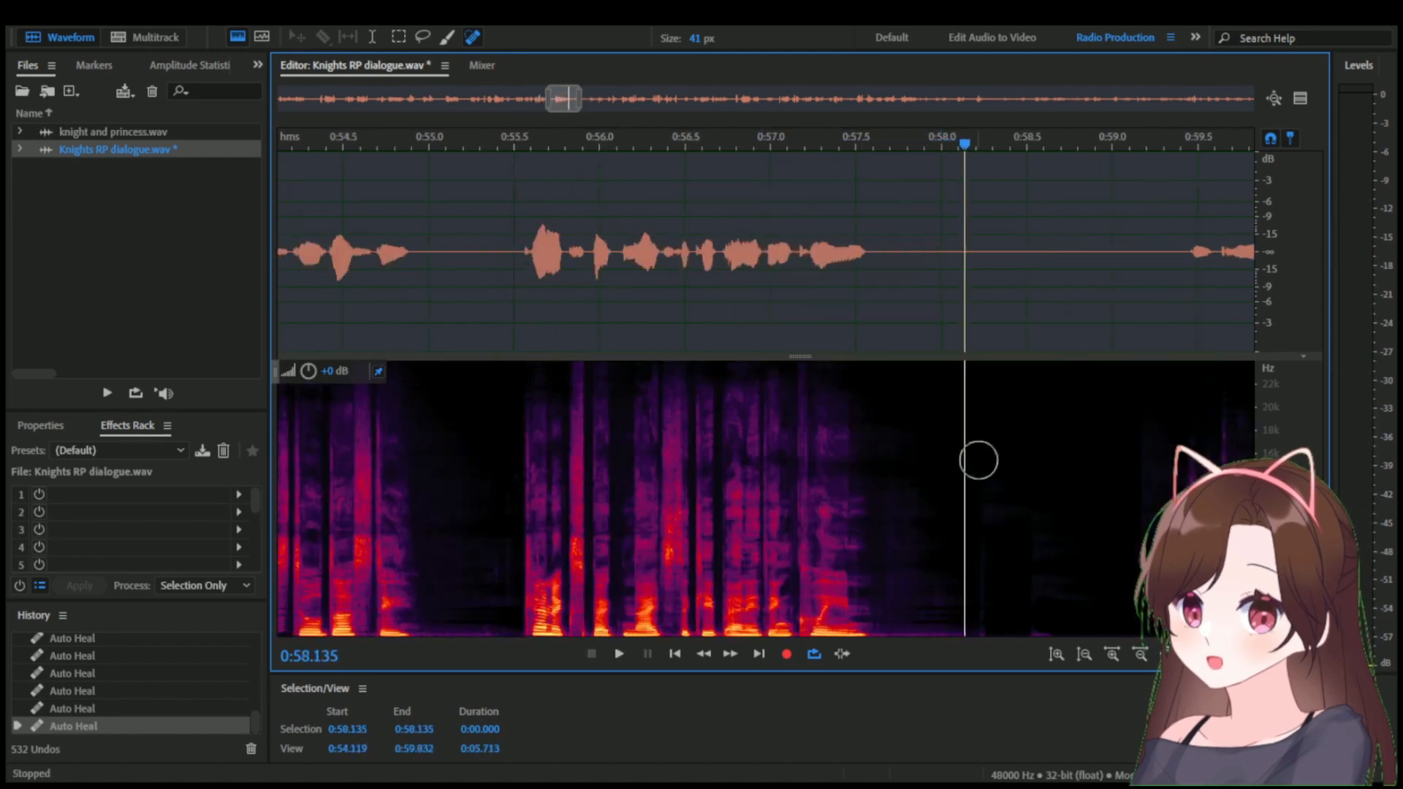
drag(1082, 630, 950, 634)
click(951, 592)
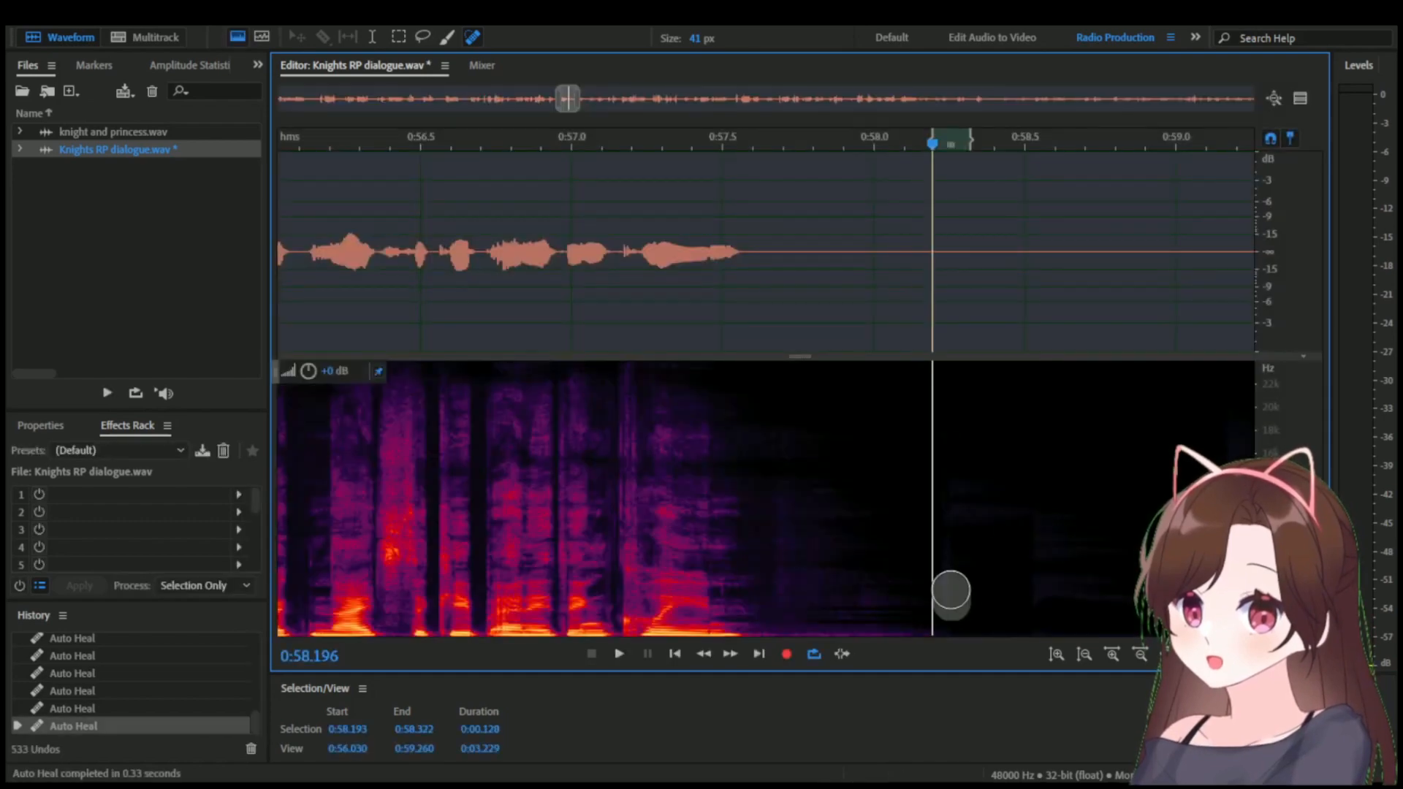
key(ctrl+s)
Listen to the following dialogue from 0:58.983 toward the next marker.
scroll(821, 367, down, 8)
drag(833, 145, 859, 144)
key(space)
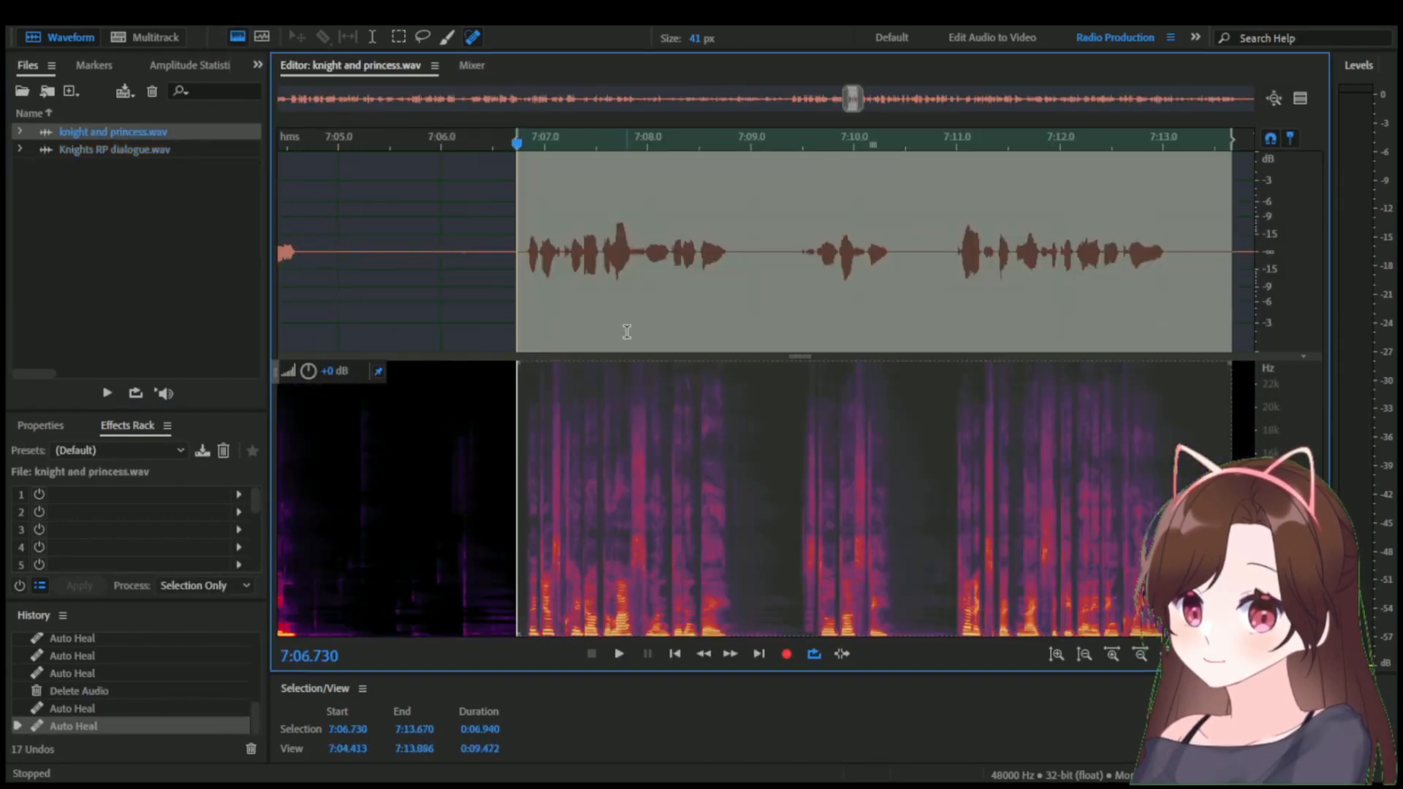
scroll(626, 329, down, 4)
click(794, 144)
Switch to knight and princess.wav and play from 7:16.854 and further on to find the next missing line.
drag(935, 145, 647, 137)
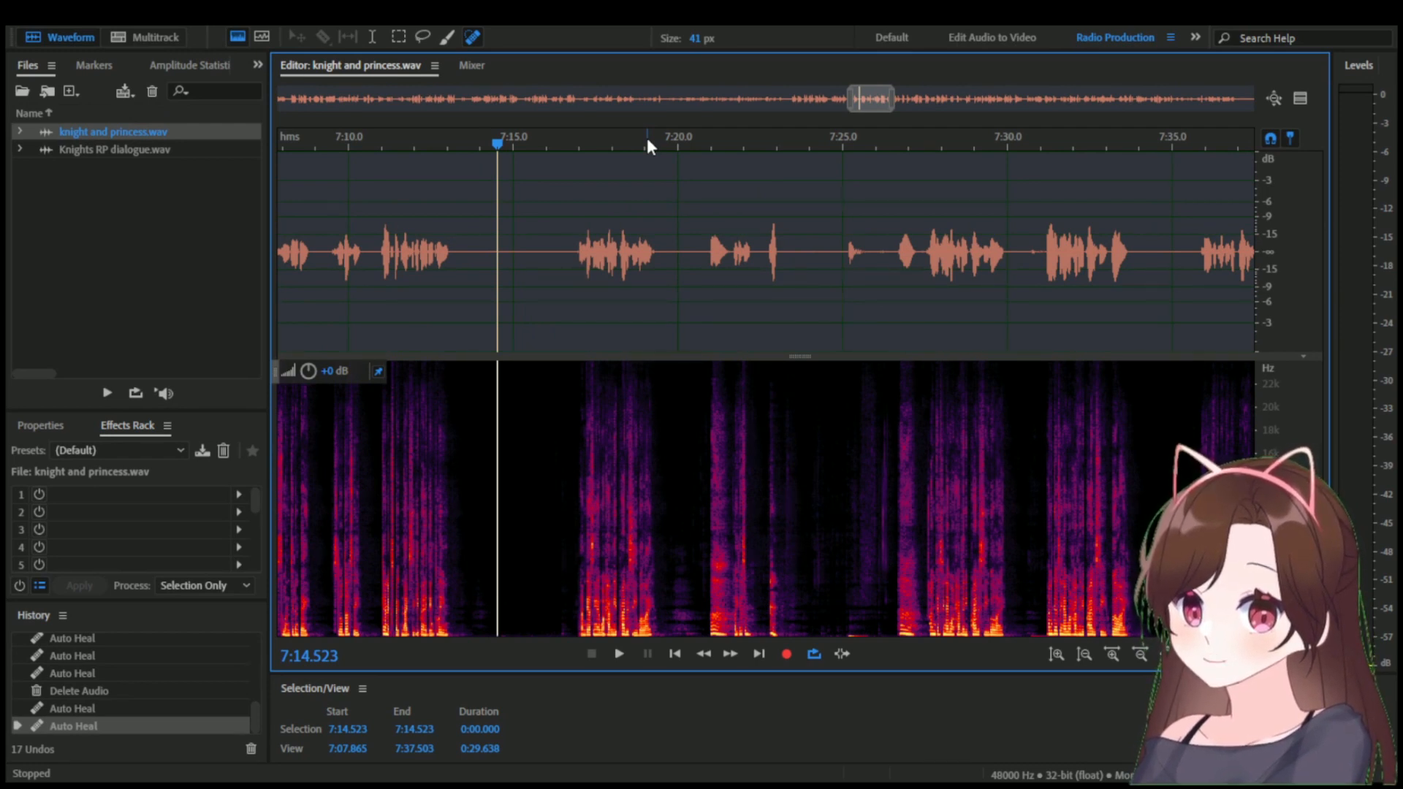
click(574, 142)
key(space)
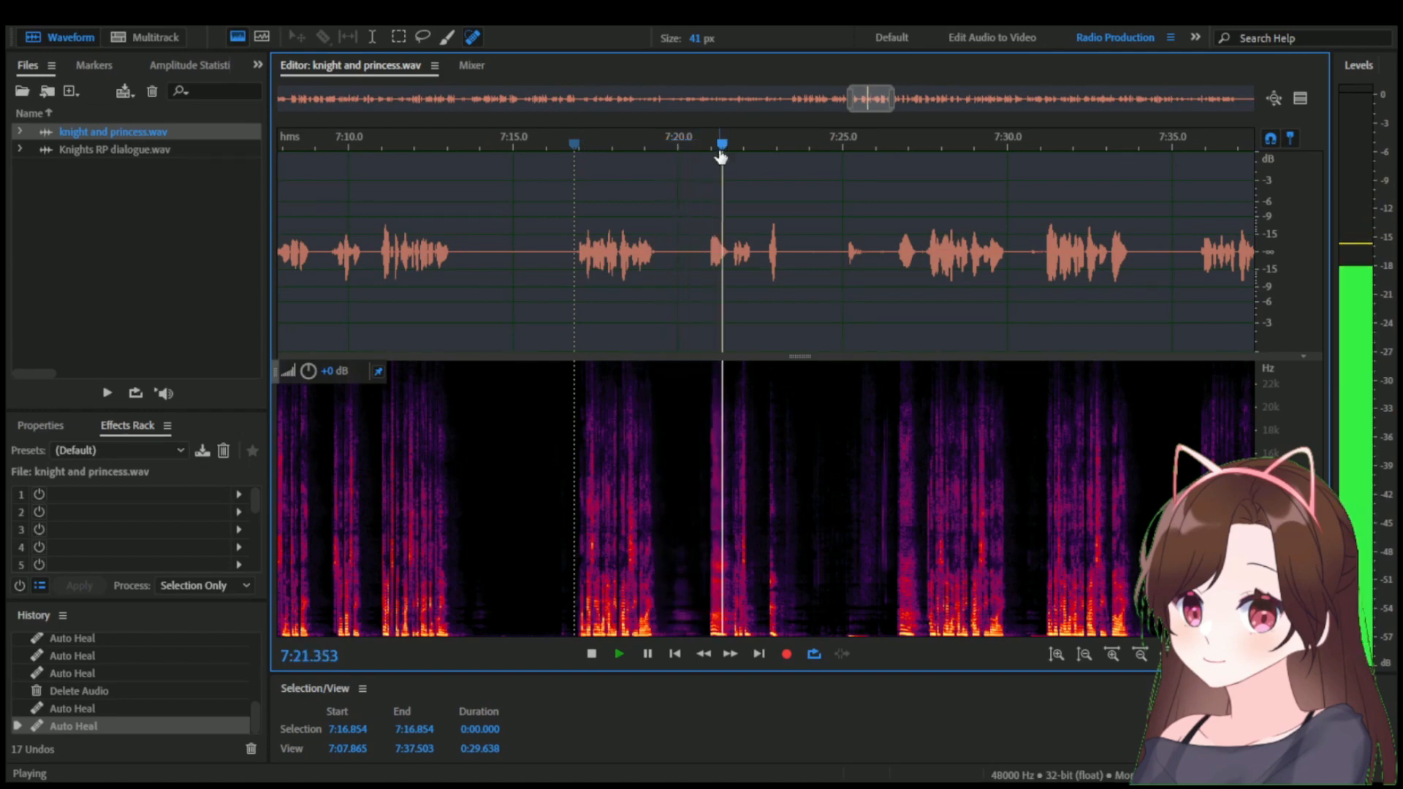
key(space)
drag(906, 144, 714, 150)
click(799, 144)
key(space)
key(space)
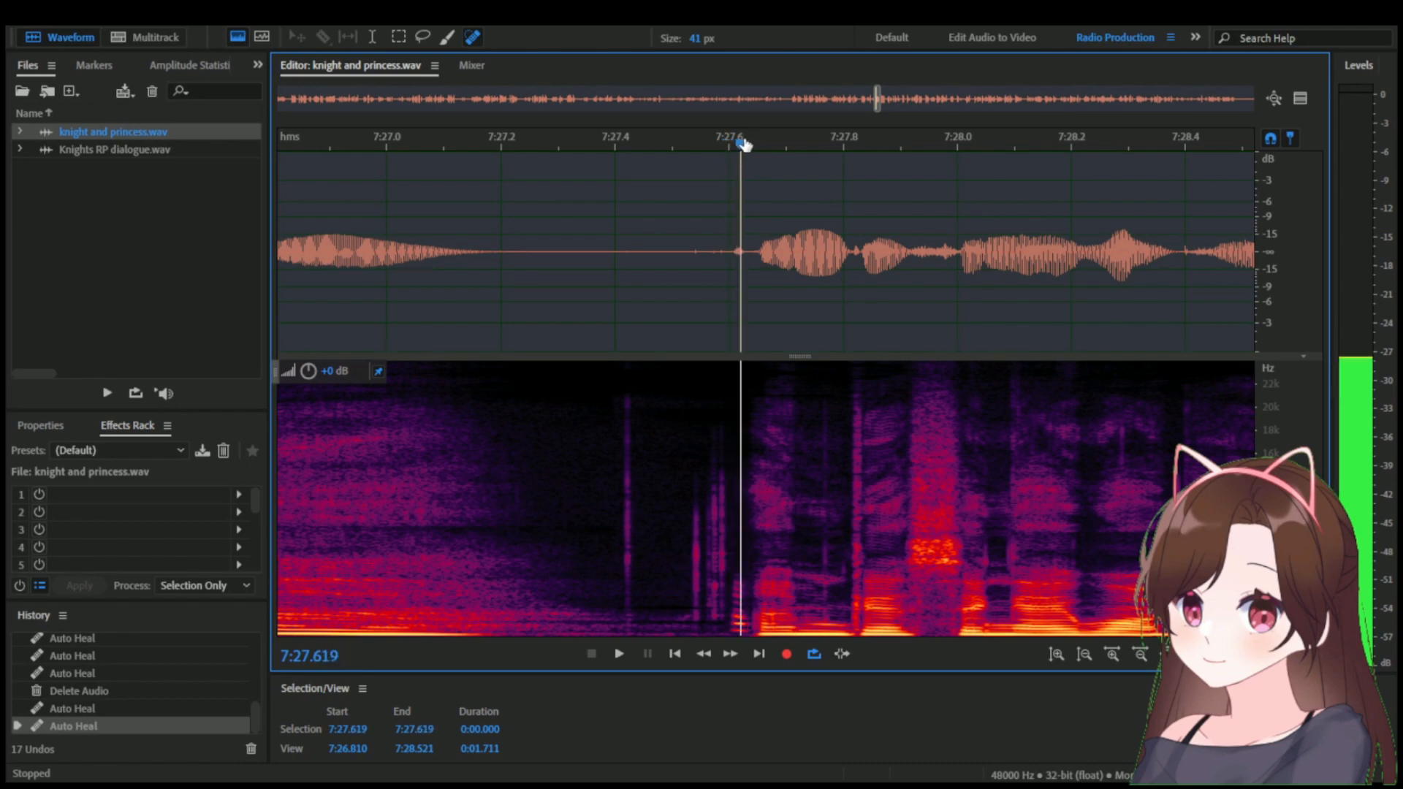
Locate the start of the line around 7:26.6 in knight and princess.wav, play it, and copy the line.
drag(736, 144, 749, 144)
scroll(747, 146, down, 6)
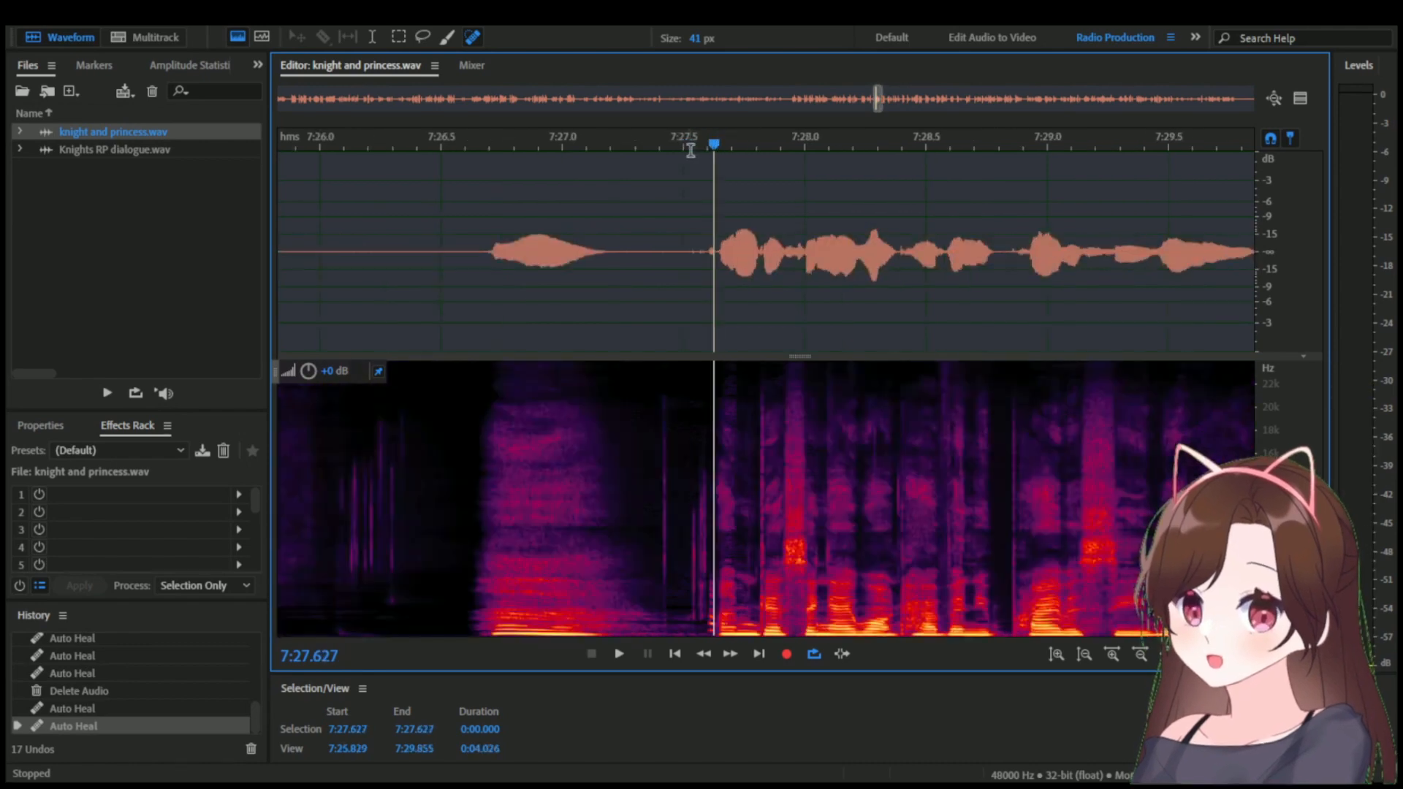
drag(863, 128, 724, 151)
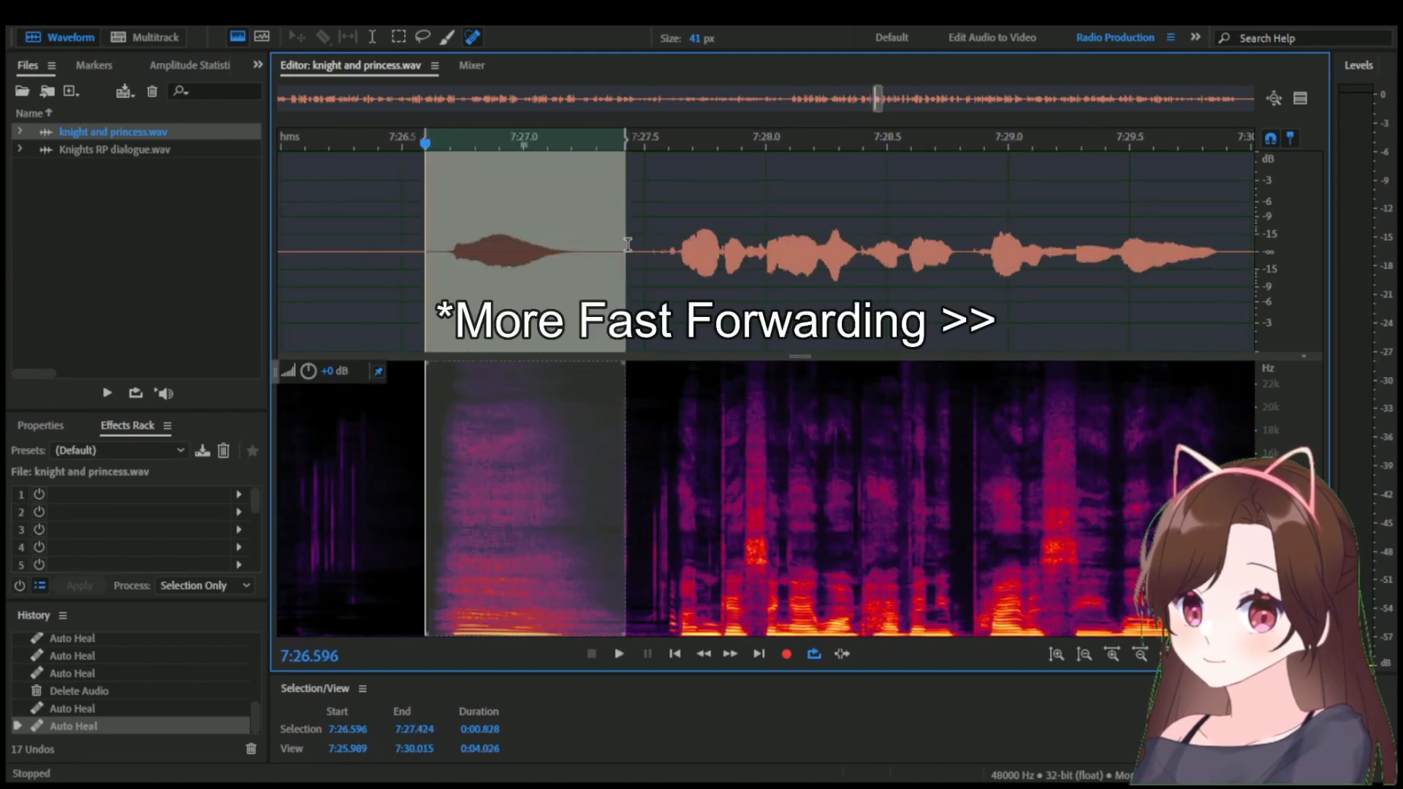
click(852, 146)
key(space)
Paste the copied line into Knights RP dialogue.wav at 1:08.345, beside the marker, and play it.
key(space)
scroll(913, 145, up, 6)
click(720, 146)
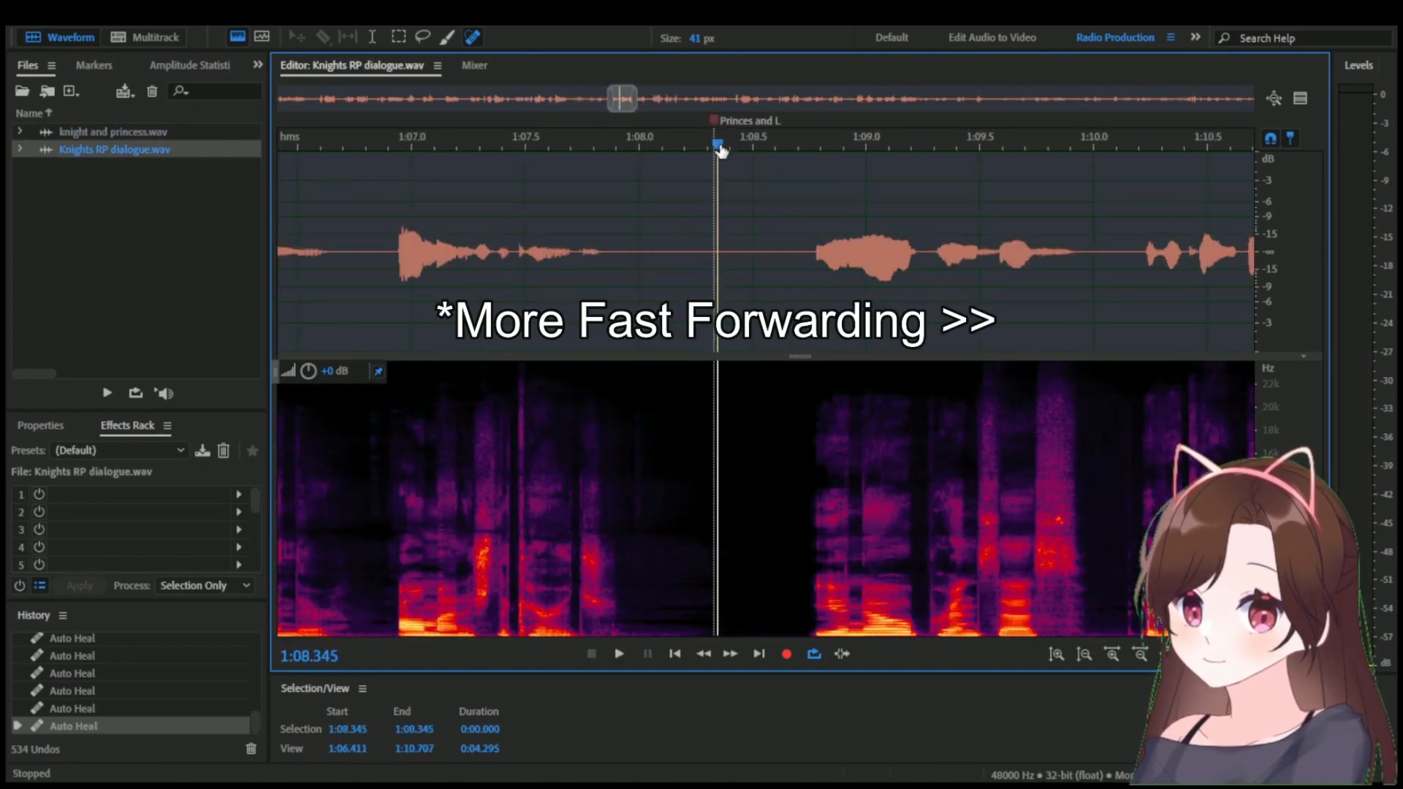
key(ctrl+v)
Check the pasted line's spacing and noise by playing the transition from 1:08.243.
key(space)
key(space)
scroll(924, 146, up, 4)
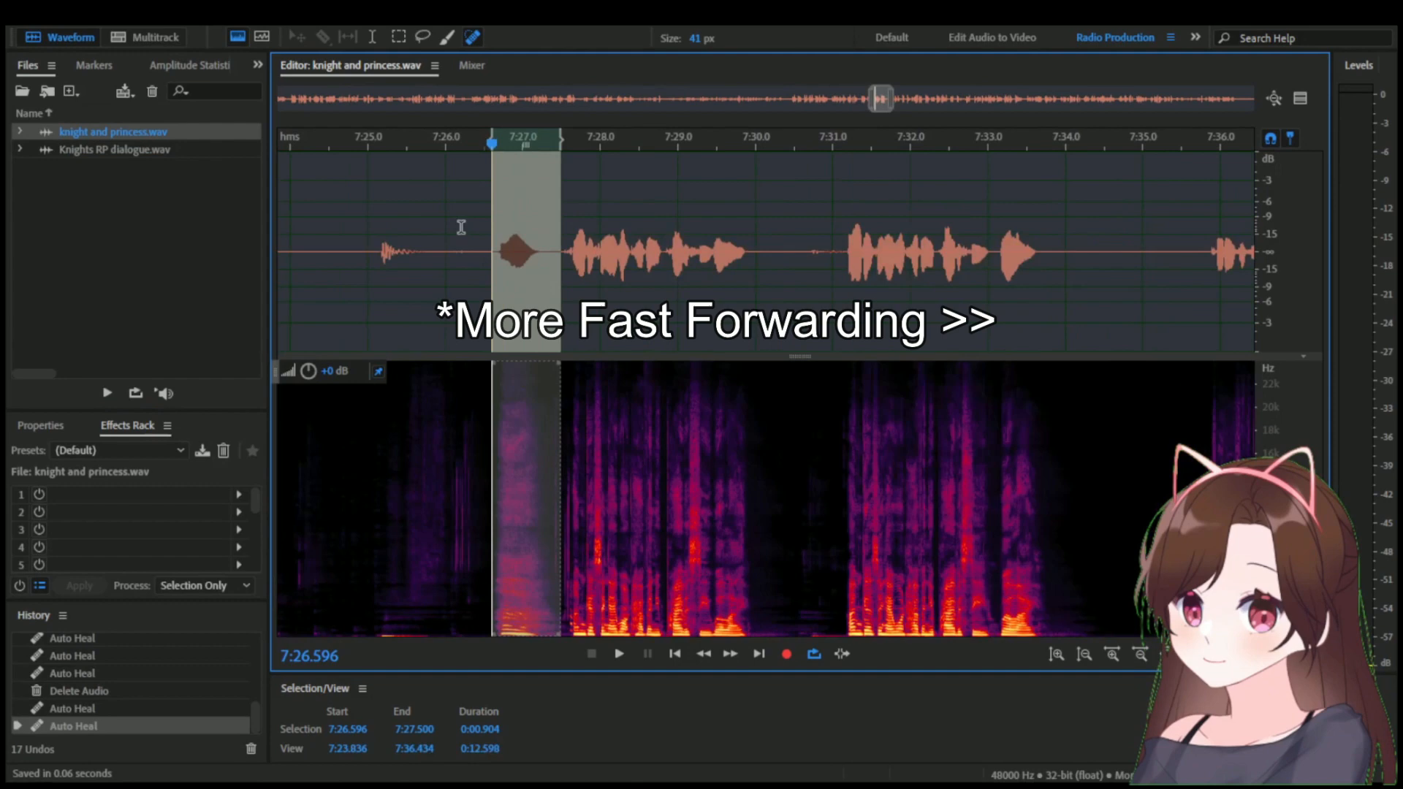
key(space)
drag(831, 220, 1110, 190)
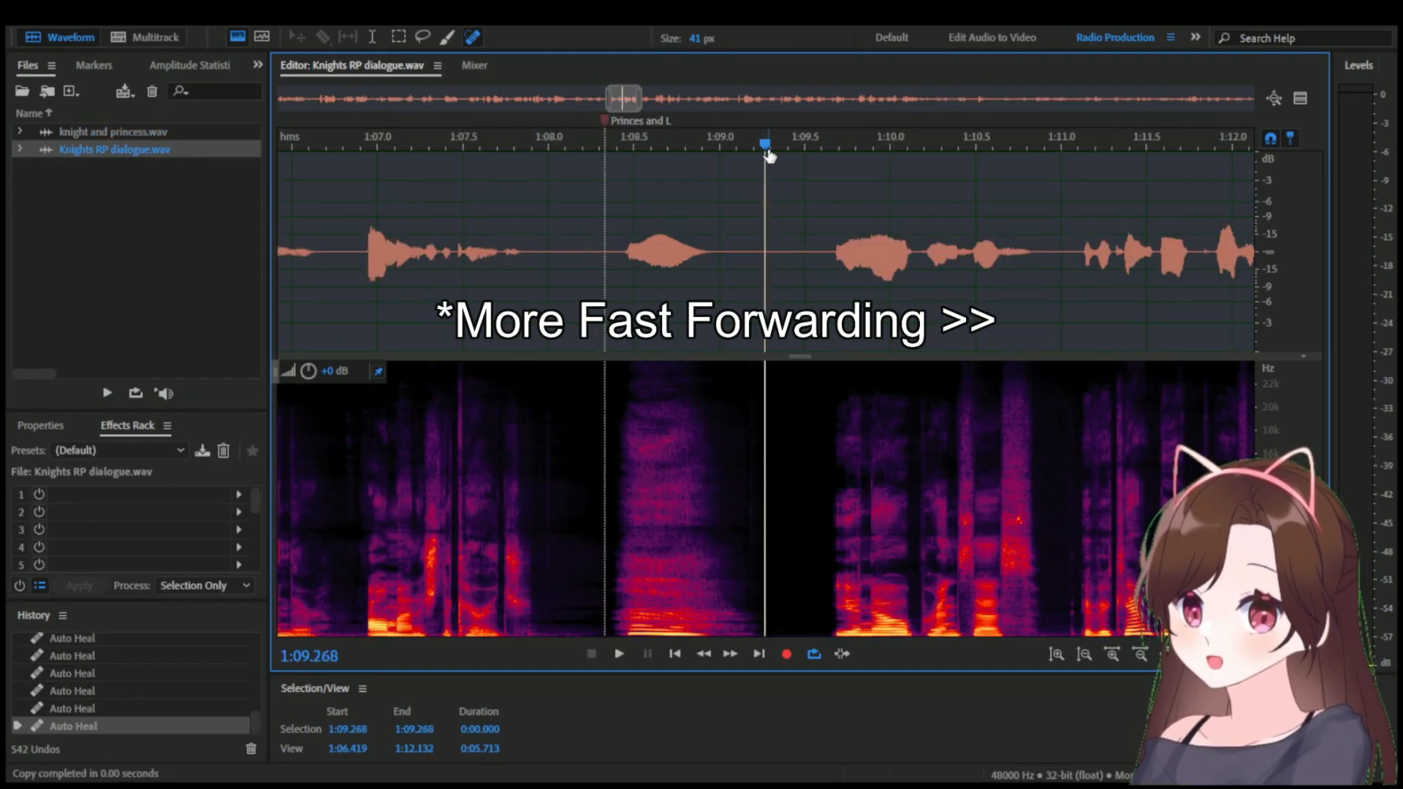
click(634, 145)
Play from 1:14.173 and scrub between about 1:14.97 and 1:15.14 to pinpoint the noise between words.
key(space)
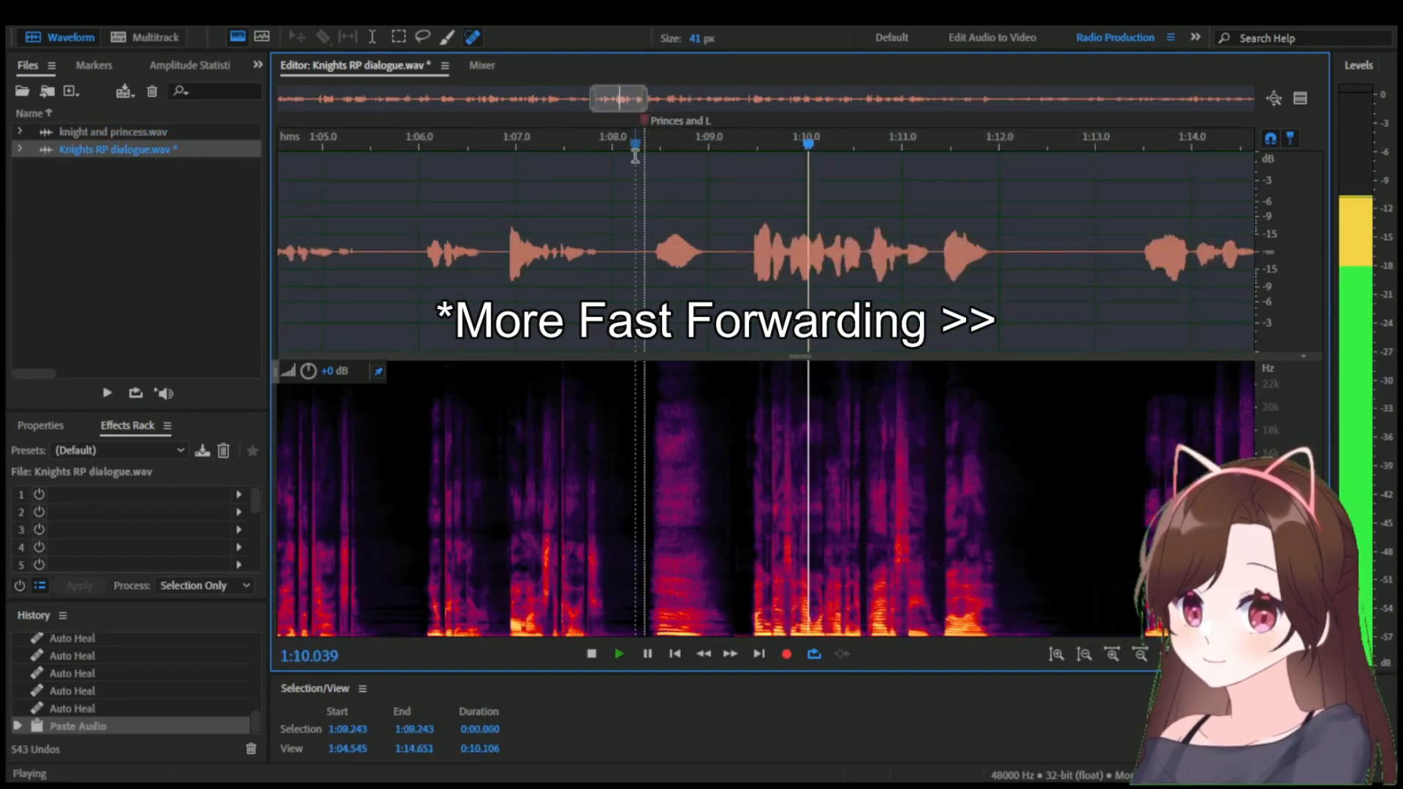
click(788, 141)
click(551, 145)
key(space)
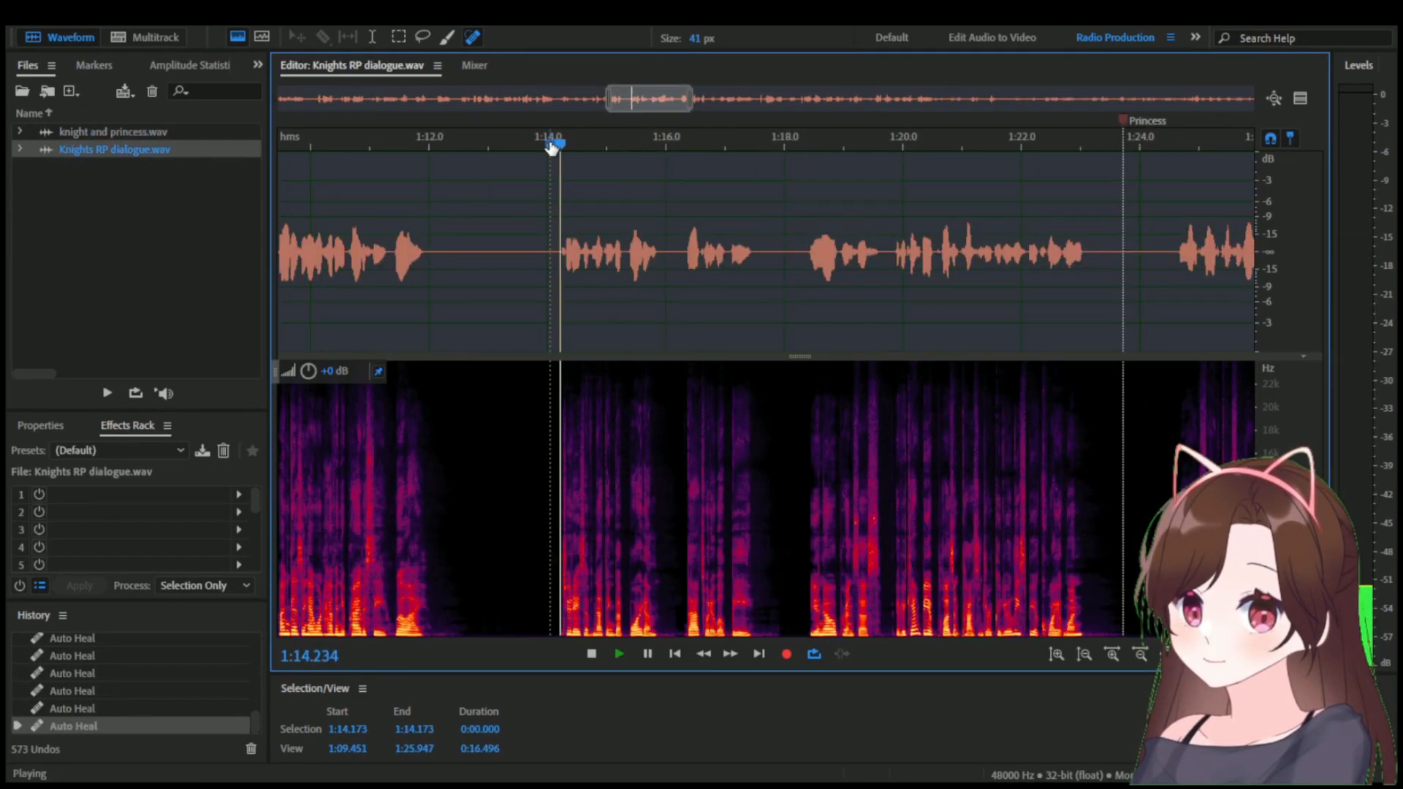
key(space)
scroll(605, 354, up, 10)
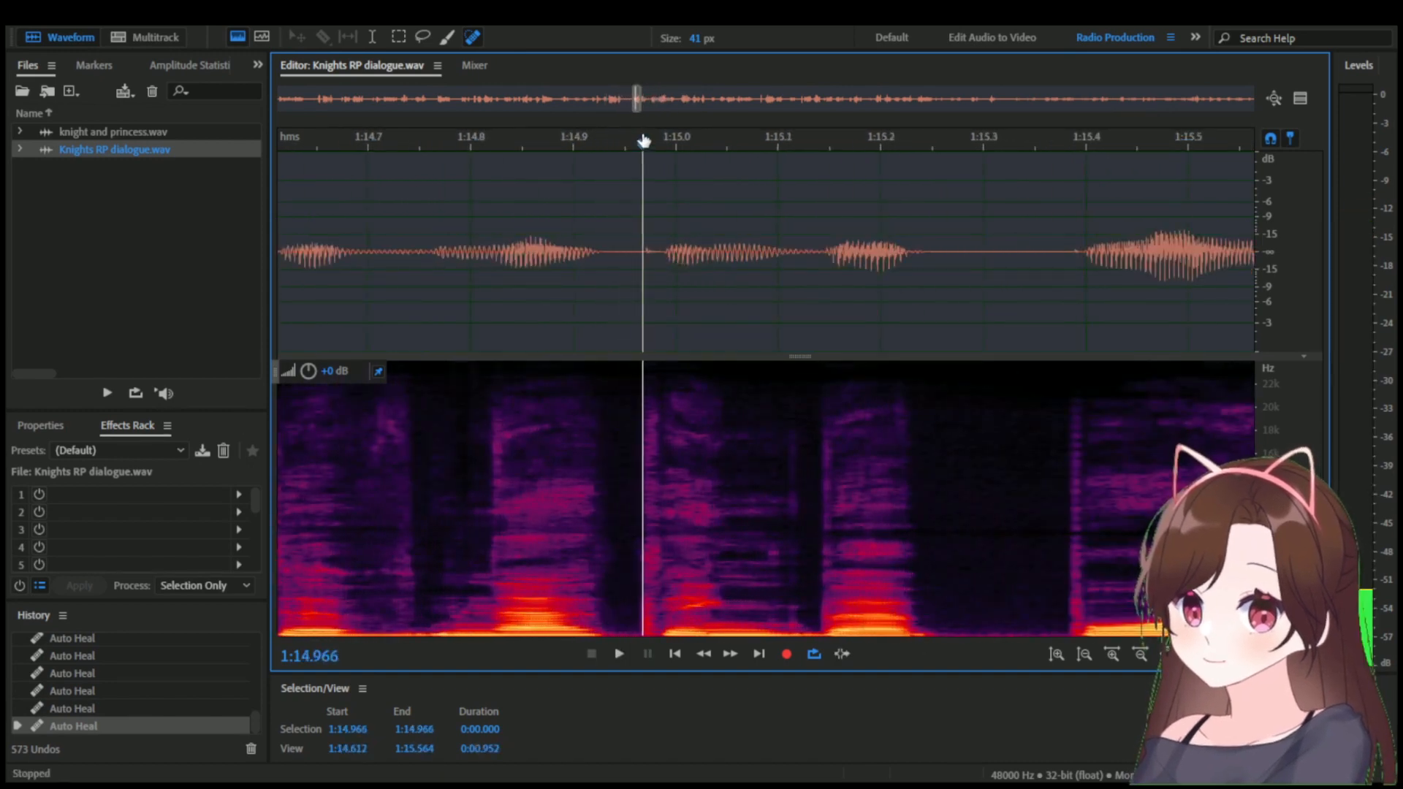
drag(643, 140, 694, 133)
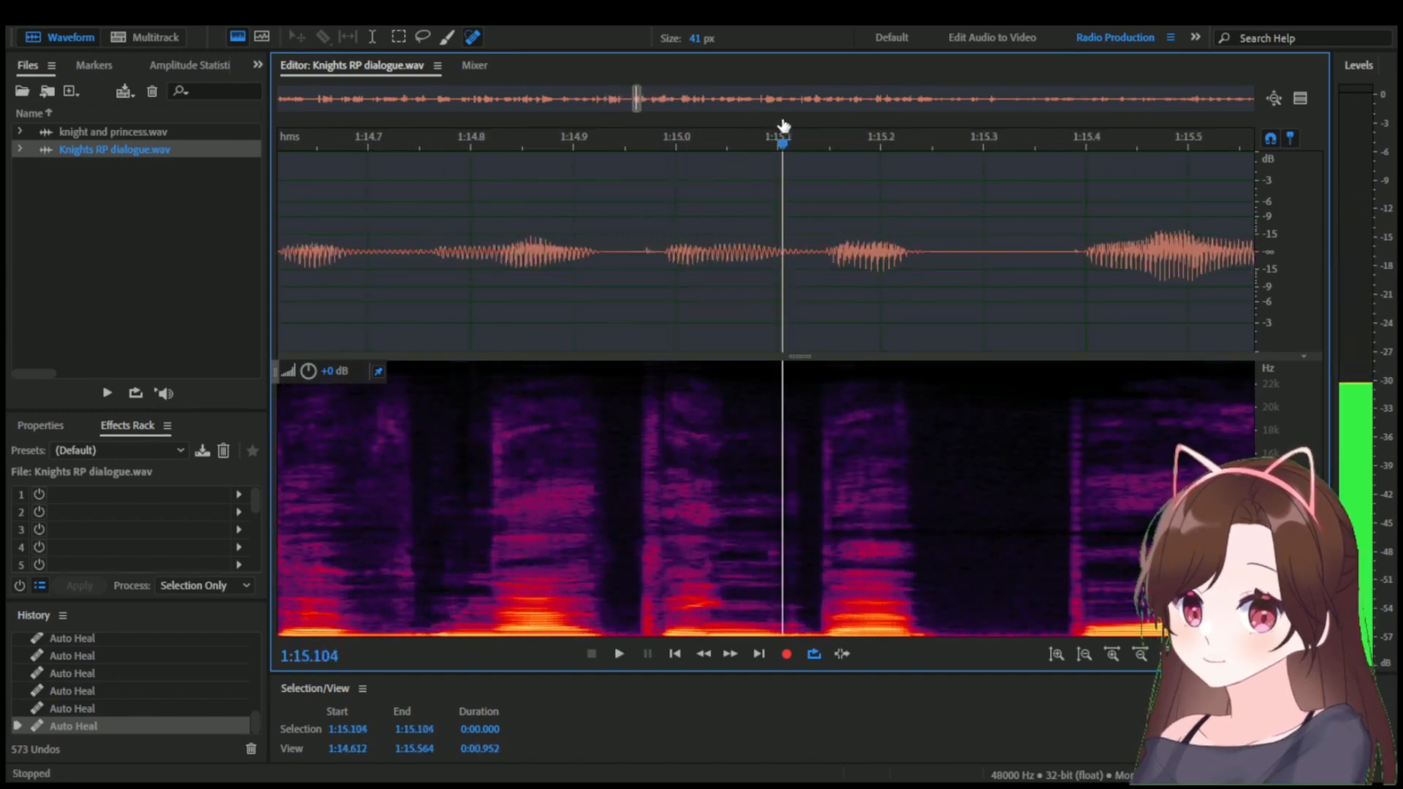
scroll(795, 213, up, 3)
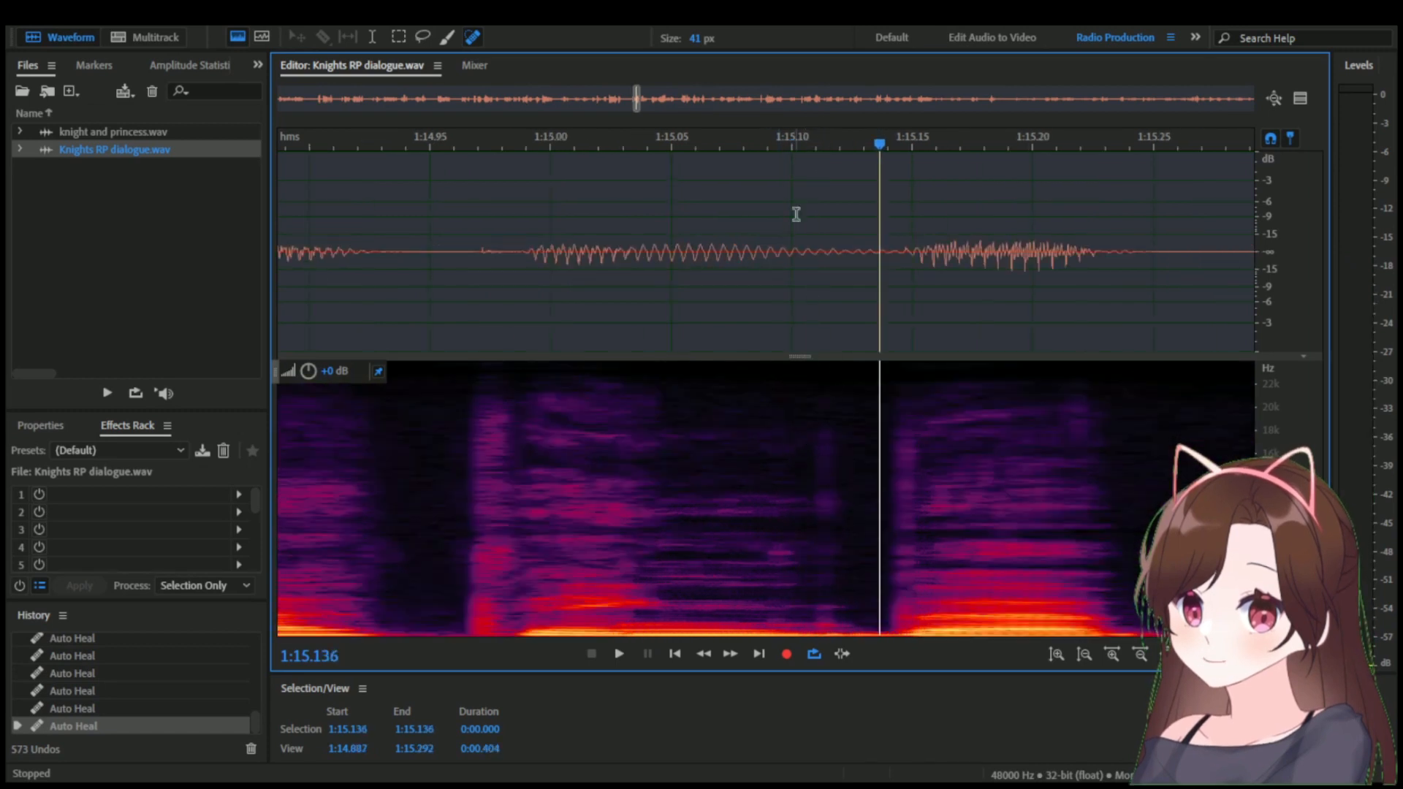
drag(802, 140, 843, 139)
Heal the noise between the words around 1:15.11 with repeated 41 px Spot Healing Brush strokes and save the file.
scroll(838, 382, up, 3)
drag(796, 412, 810, 555)
drag(815, 447, 810, 570)
drag(833, 448, 845, 638)
drag(860, 617, 739, 616)
drag(735, 553, 664, 553)
drag(865, 618, 795, 612)
drag(819, 617, 782, 614)
drag(817, 616, 805, 616)
mouse_move(863, 616)
mouse_down()
mouse_move(741, 616)
mouse_move(819, 616)
mouse_up()
click(800, 615)
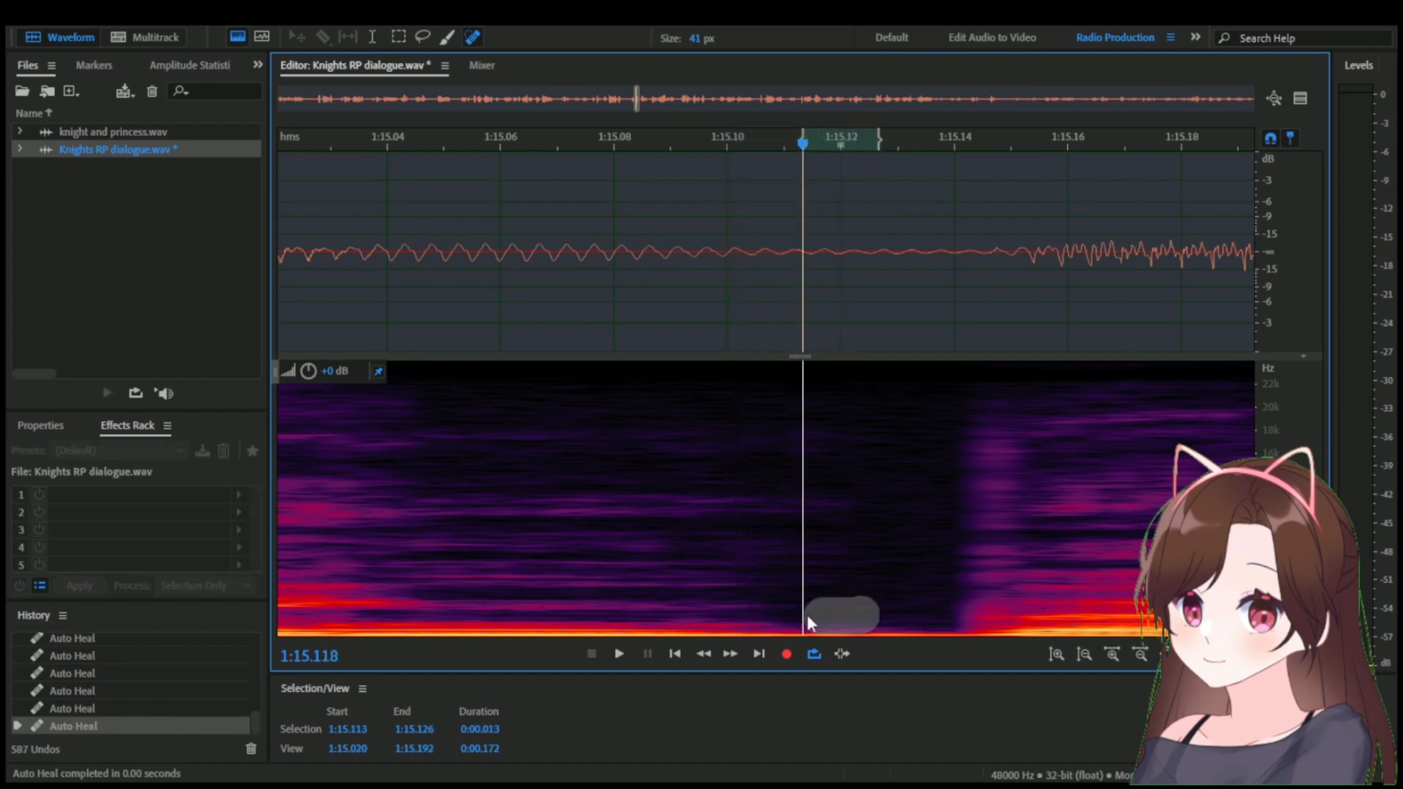
scroll(774, 576, down, 11)
scroll(647, 250, down, 3)
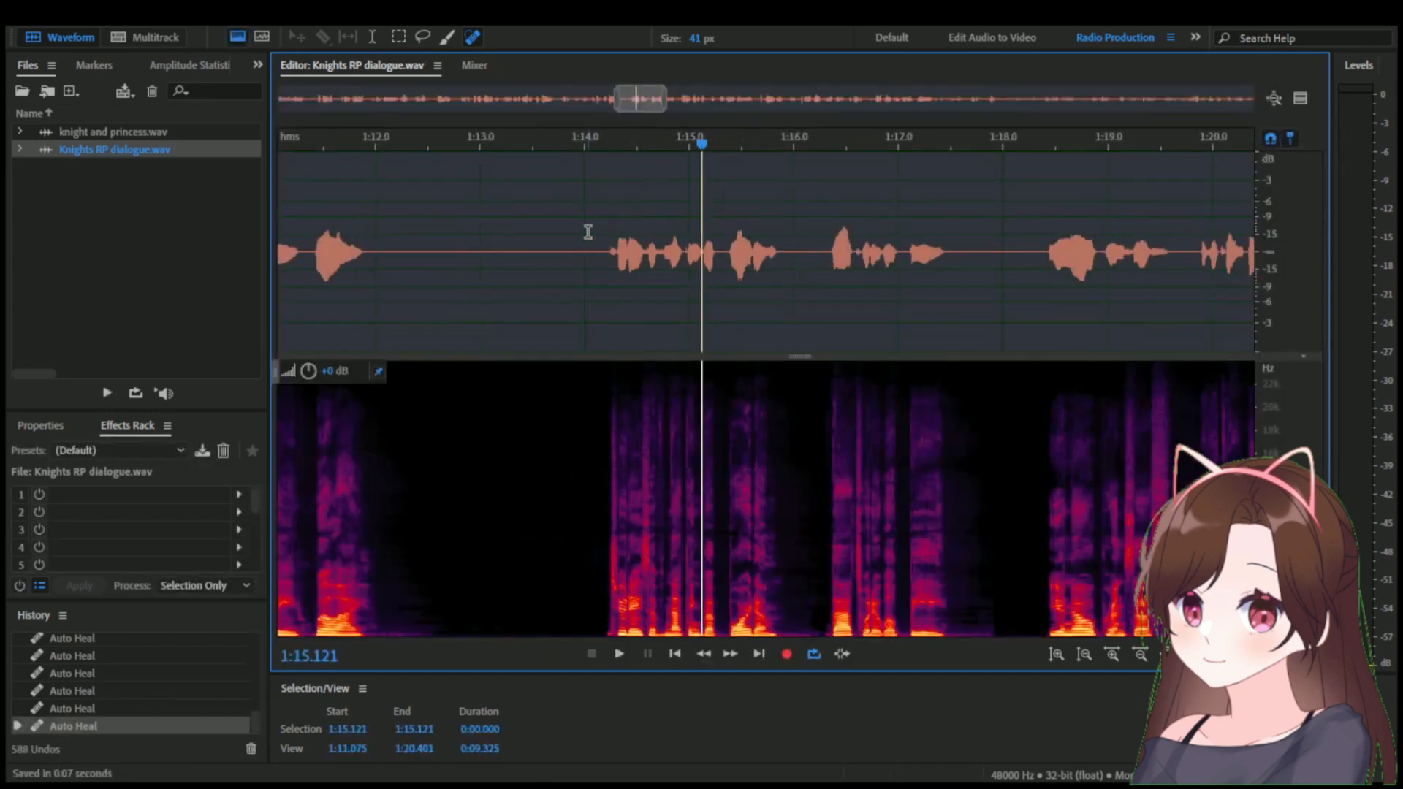
Play back the healed line from 1:14.000, from 1:16.230, and across the selection from 1:13.533 to 1:17.908.
drag(586, 232, 801, 219)
key(space)
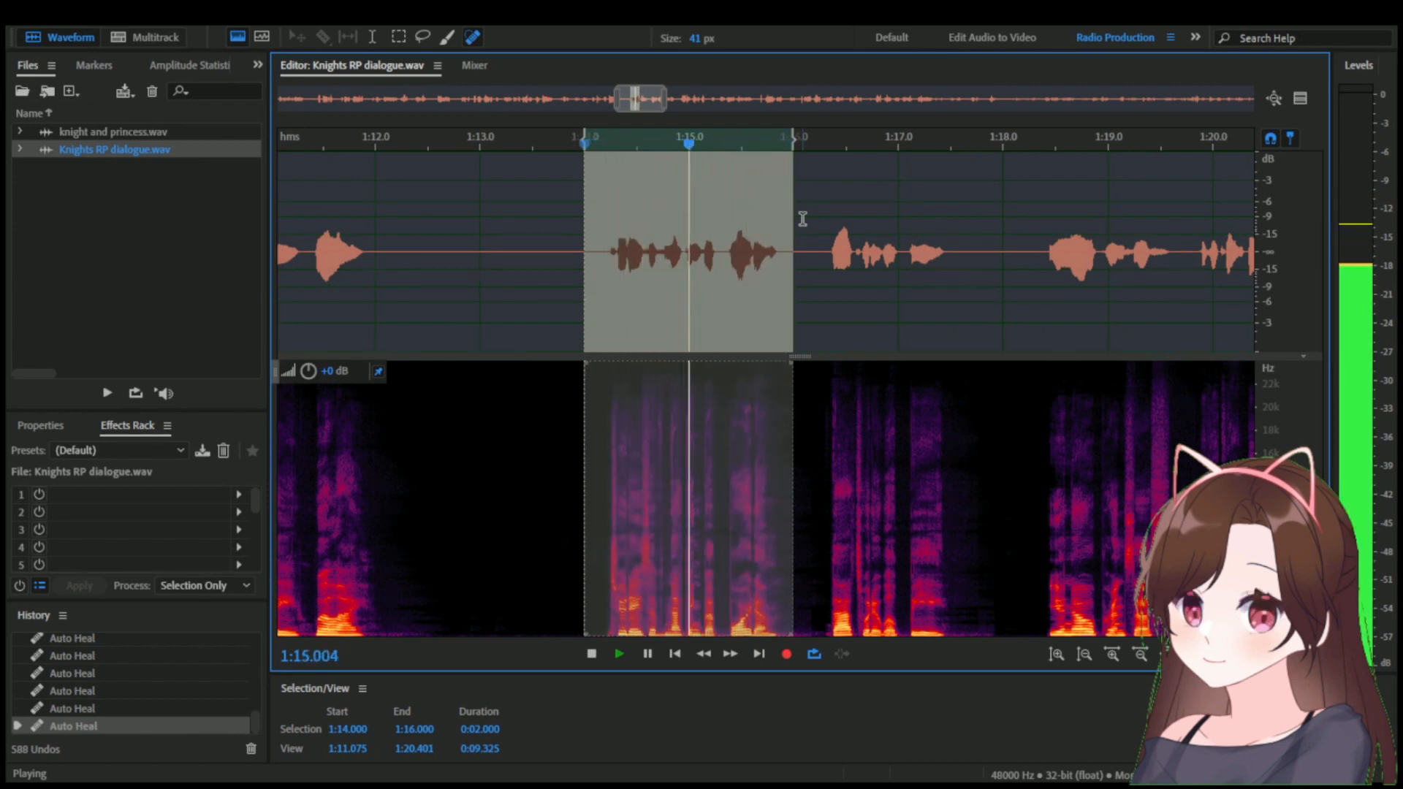
click(819, 255)
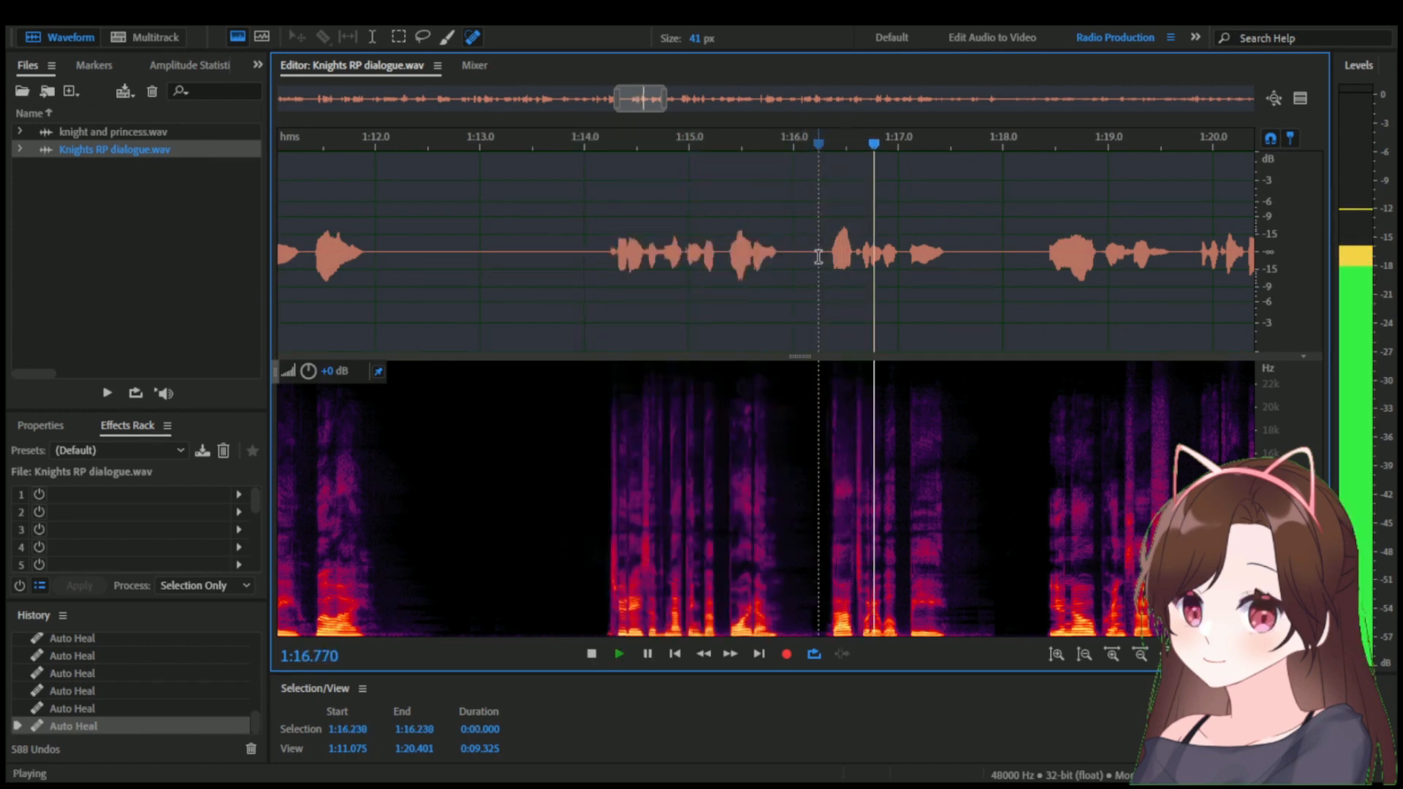
key(space)
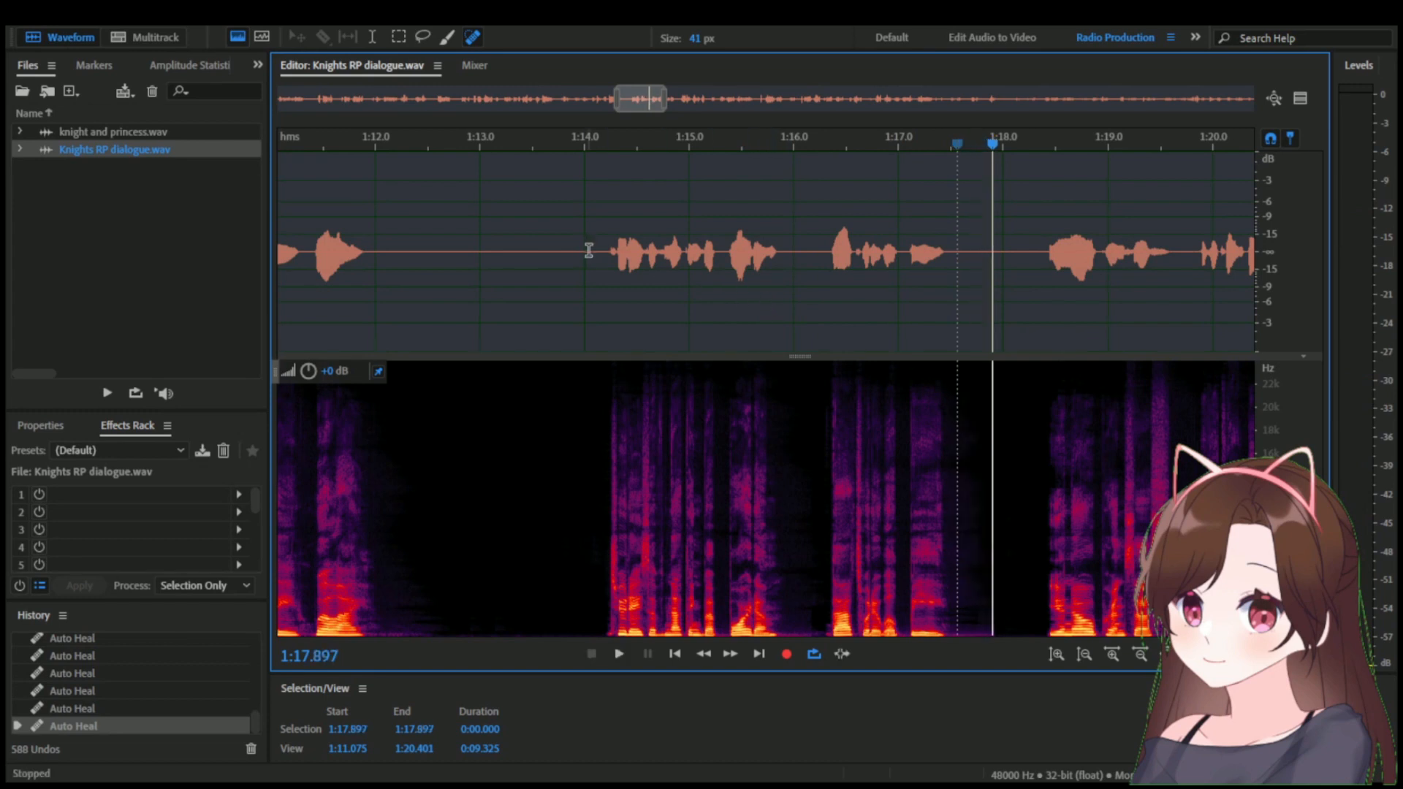
drag(534, 256, 995, 267)
key(space)
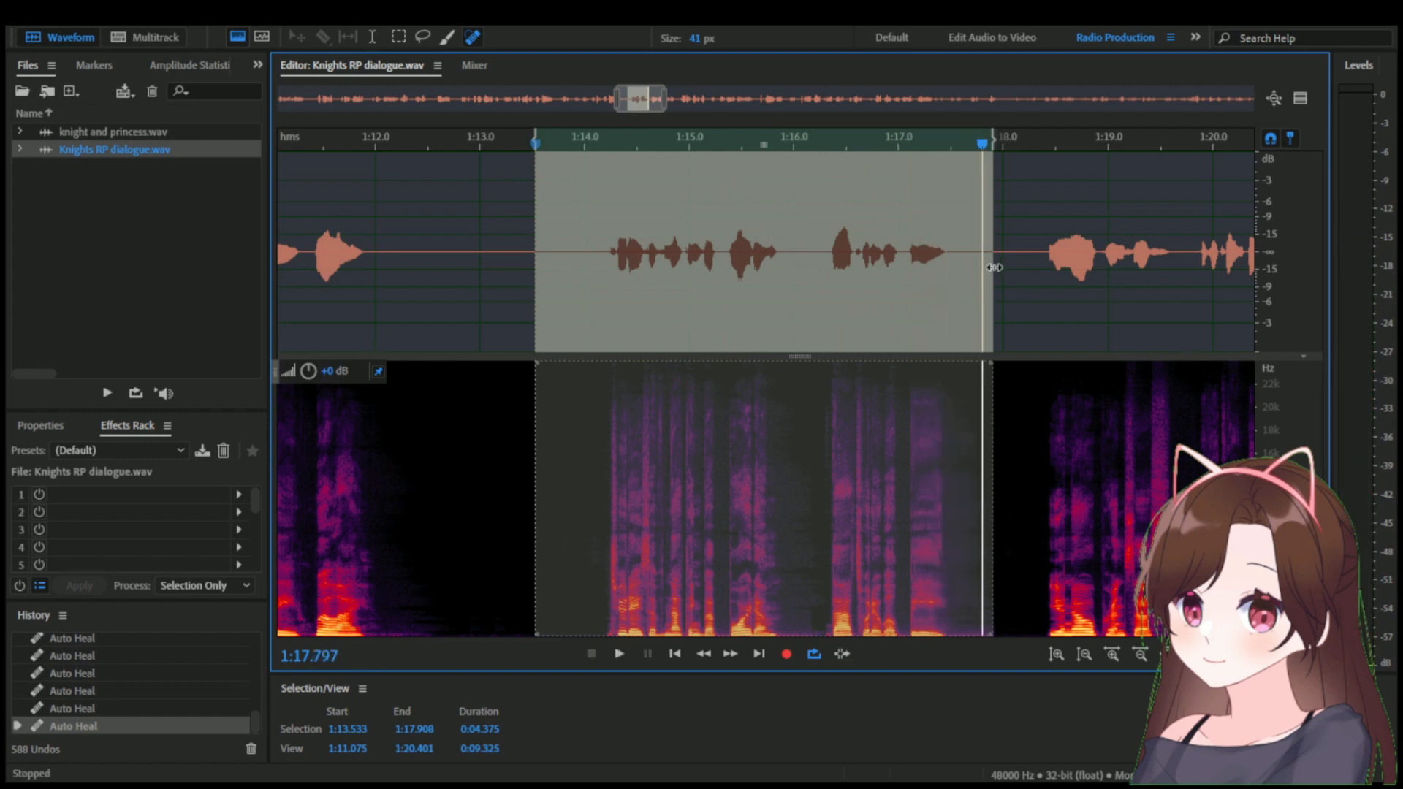
click(981, 257)
Switch to knight and princess.wav and compare the takes by playing from 7:46.382 and the one starting near 7:51.
double_click(209, 133)
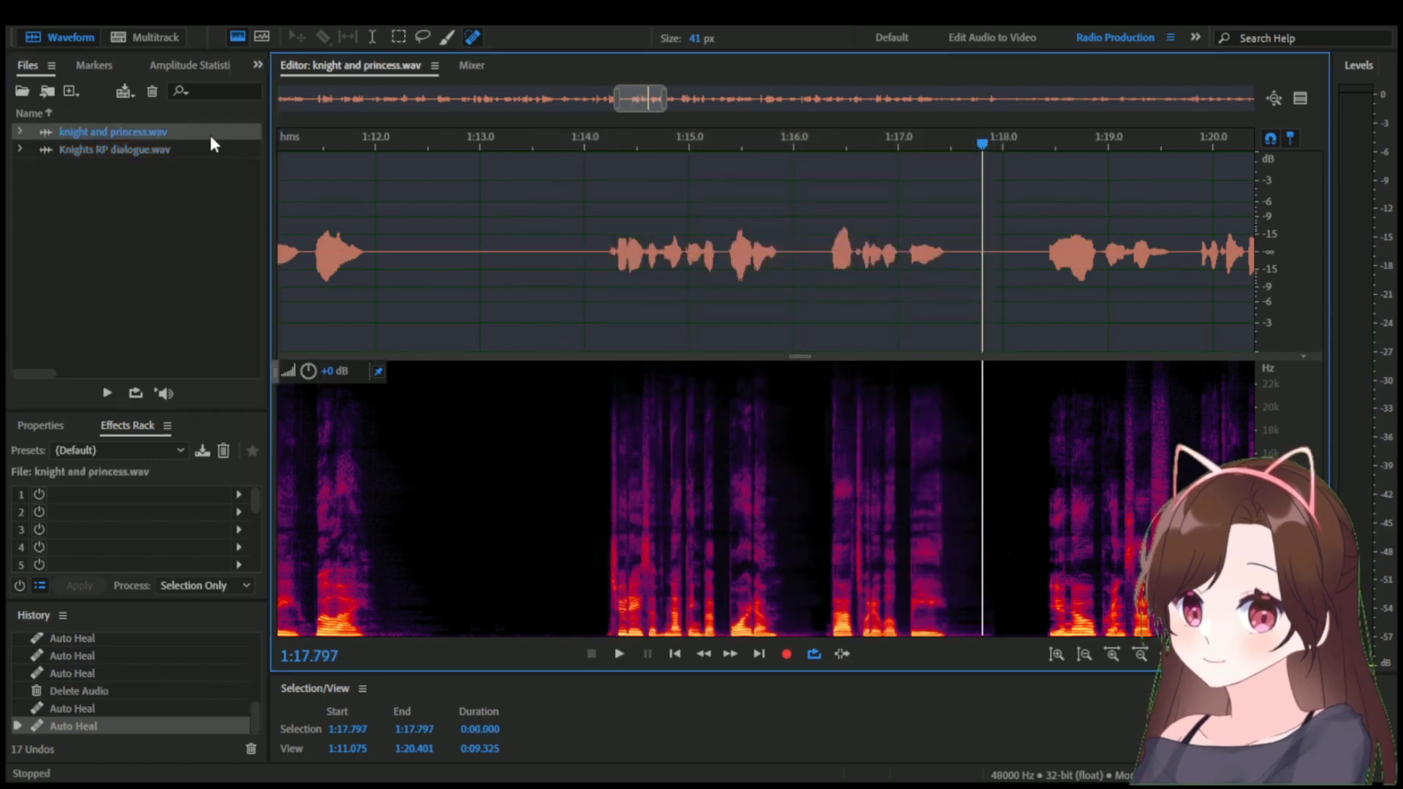
scroll(375, 271, down, 3)
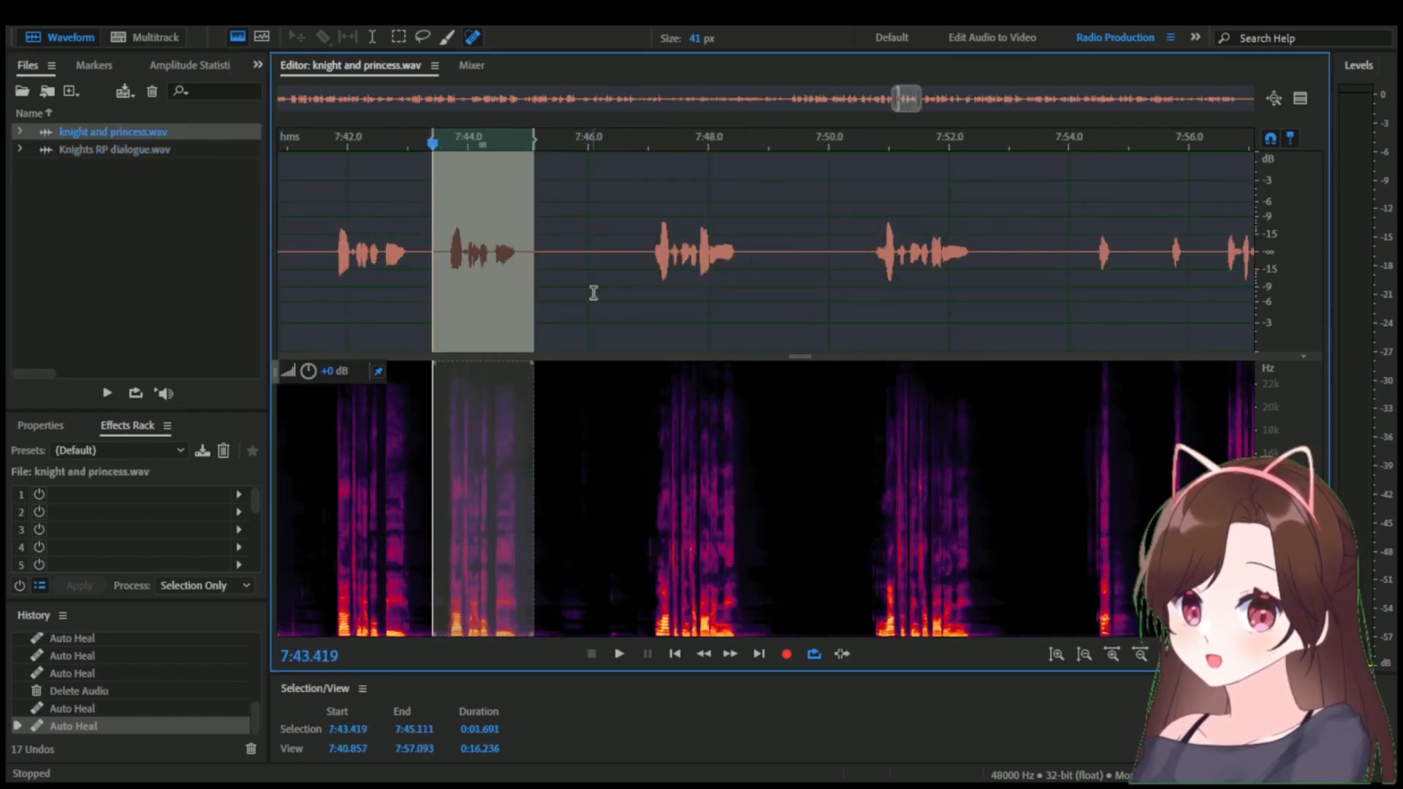
click(610, 281)
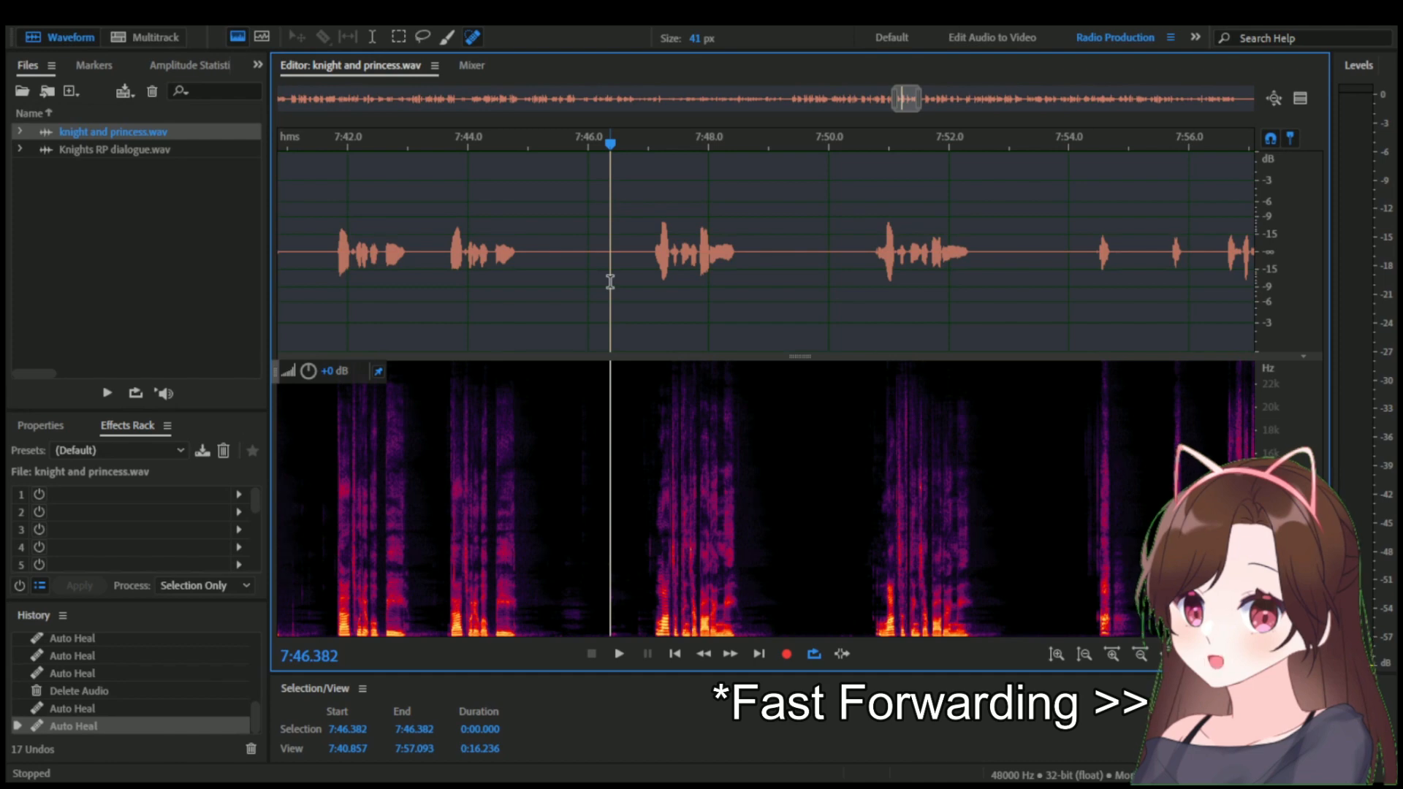
key(space)
click(871, 146)
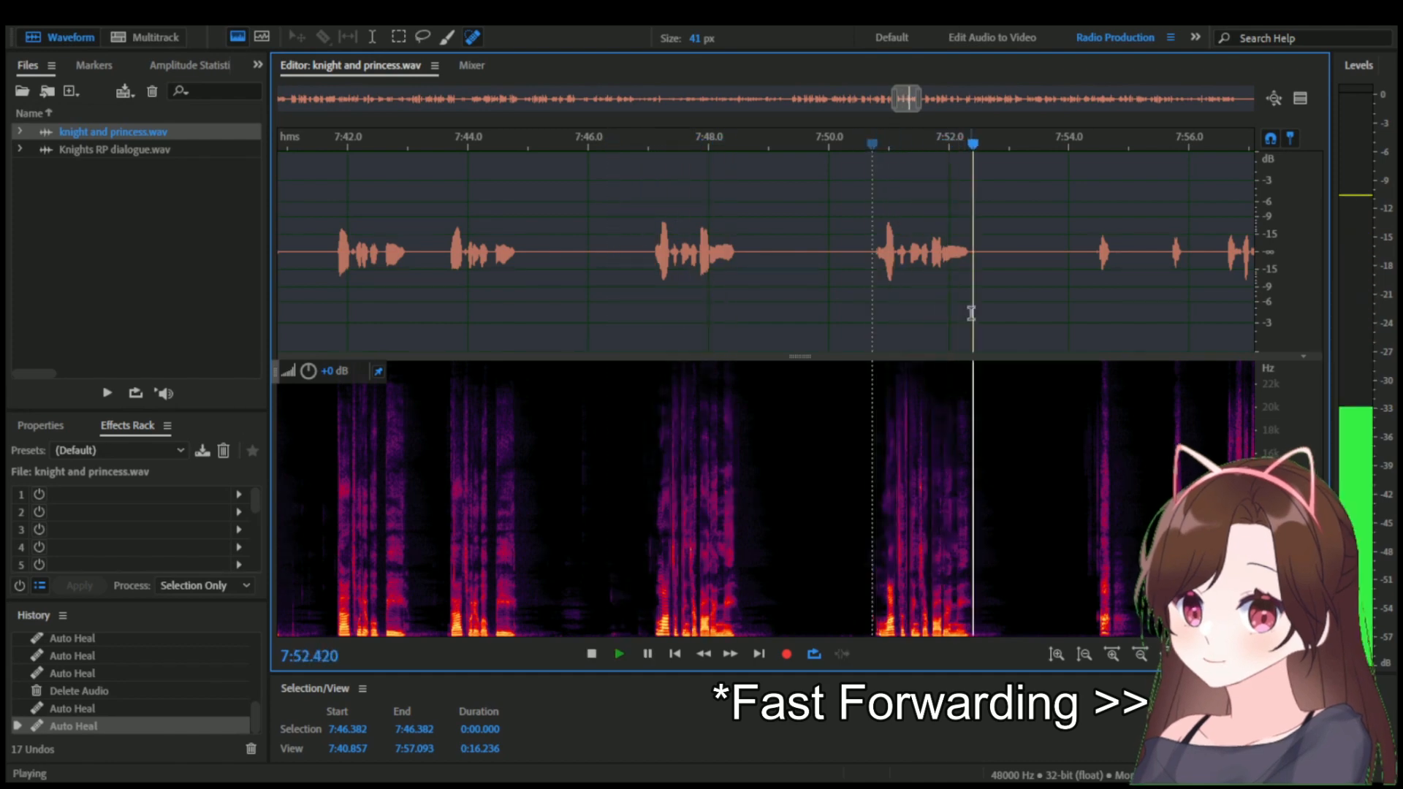
key(space)
scroll(991, 314, up, 4)
Copy the take starting near 7:51, paste it into Knights RP dialogue.wav at 1:18.005, and play it.
drag(1005, 315, 595, 323)
key(ctrl+c)
double_click(114, 149)
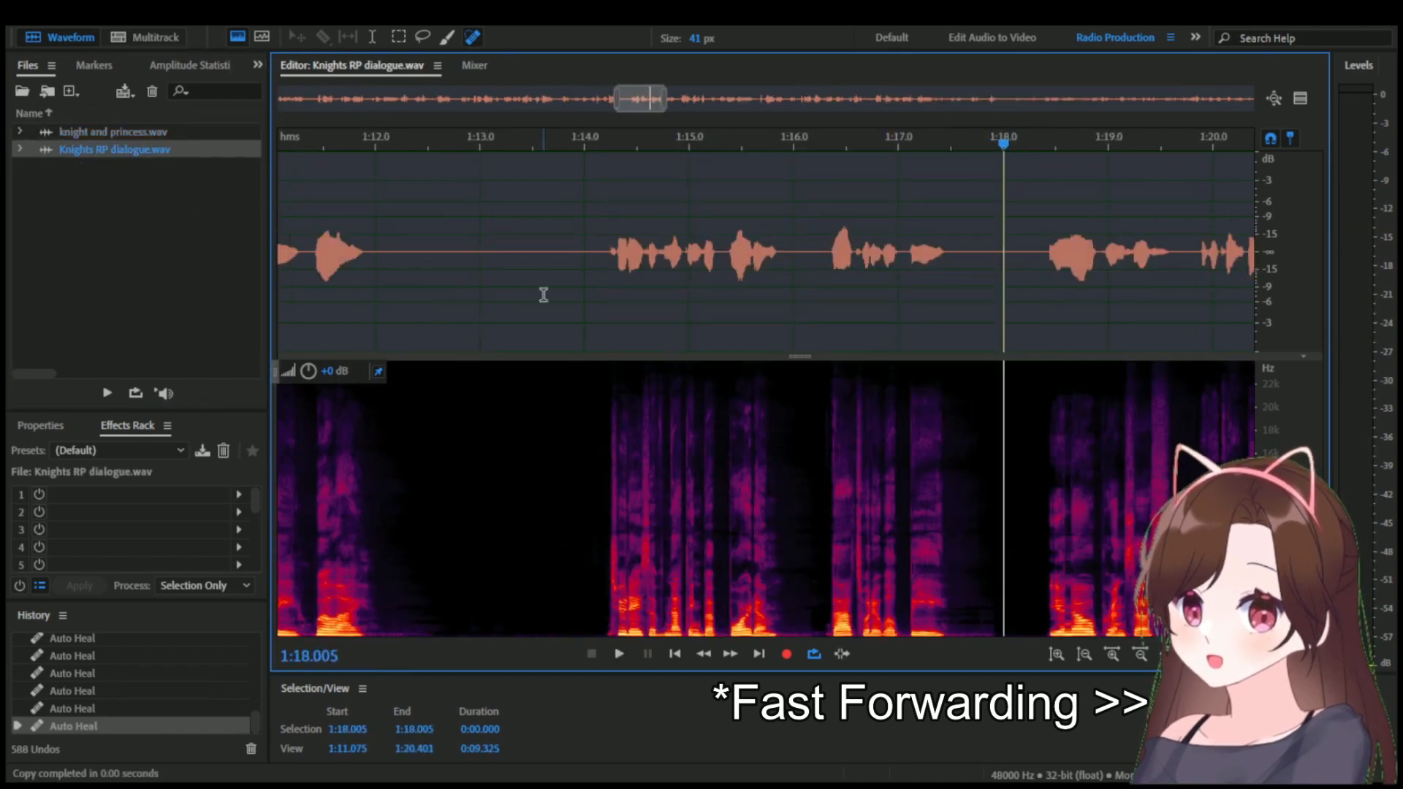
key(ctrl+v)
key(space)
key(space)
Copy the silence from 1:13.000 to 1:13.652, paste it twice into the pause at about 1:17.8, and save the file.
scroll(845, 292, down, 1)
drag(444, 256, 397, 250)
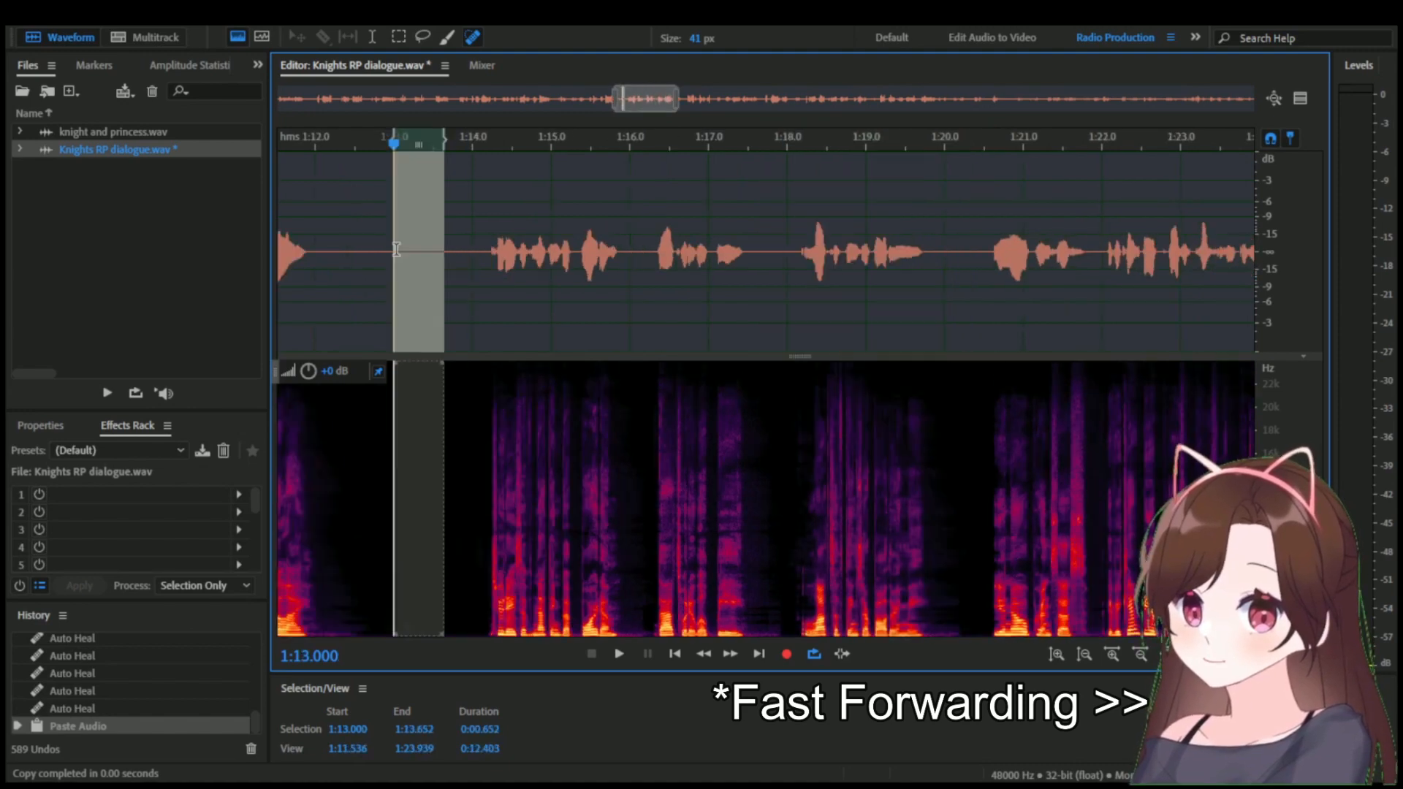
click(773, 251)
key(ctrl+v)
click(808, 253)
key(ctrl+v)
key(ctrl+s)
Play back the dialogue from 1:14.000 across the lengthened pause into the pasted line.
click(466, 248)
key(space)
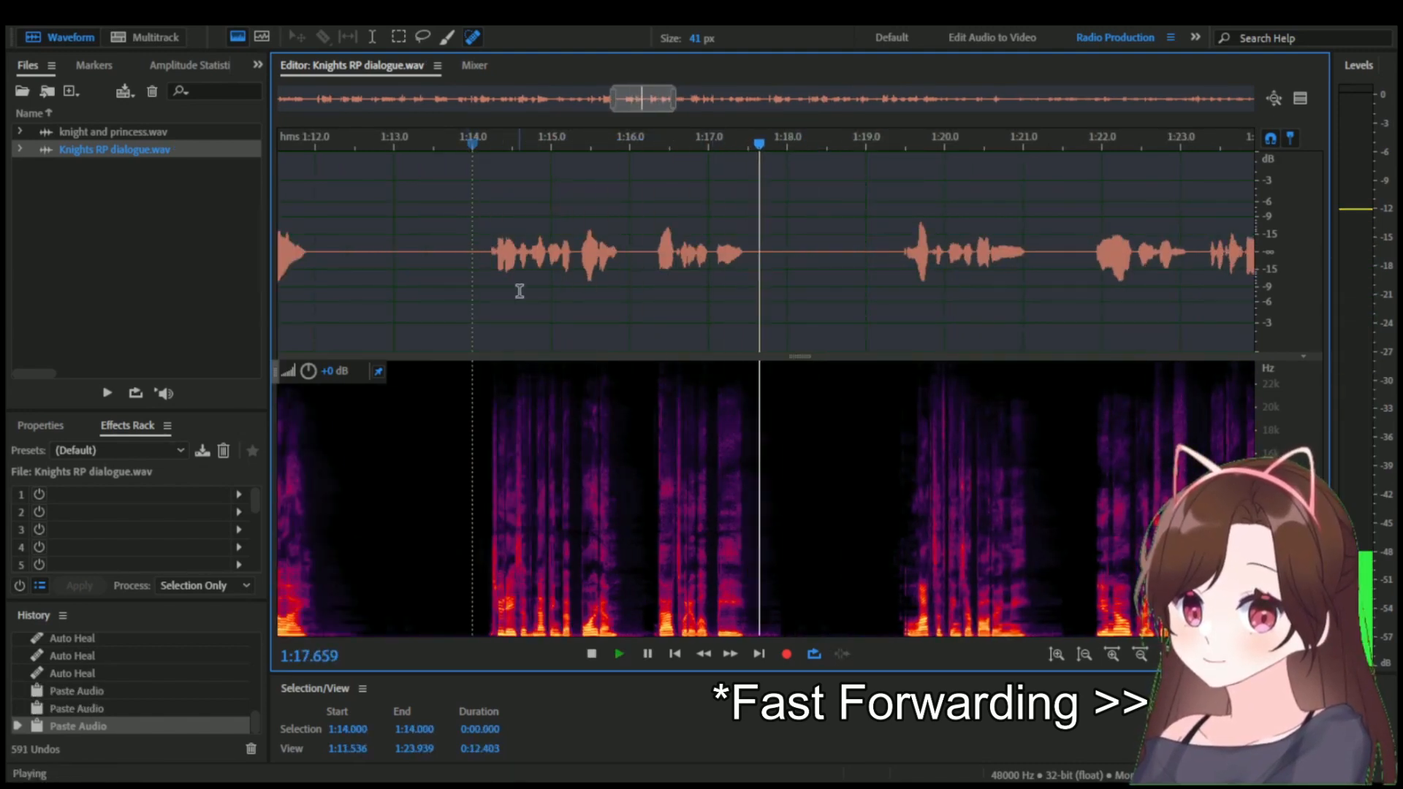
key(space)
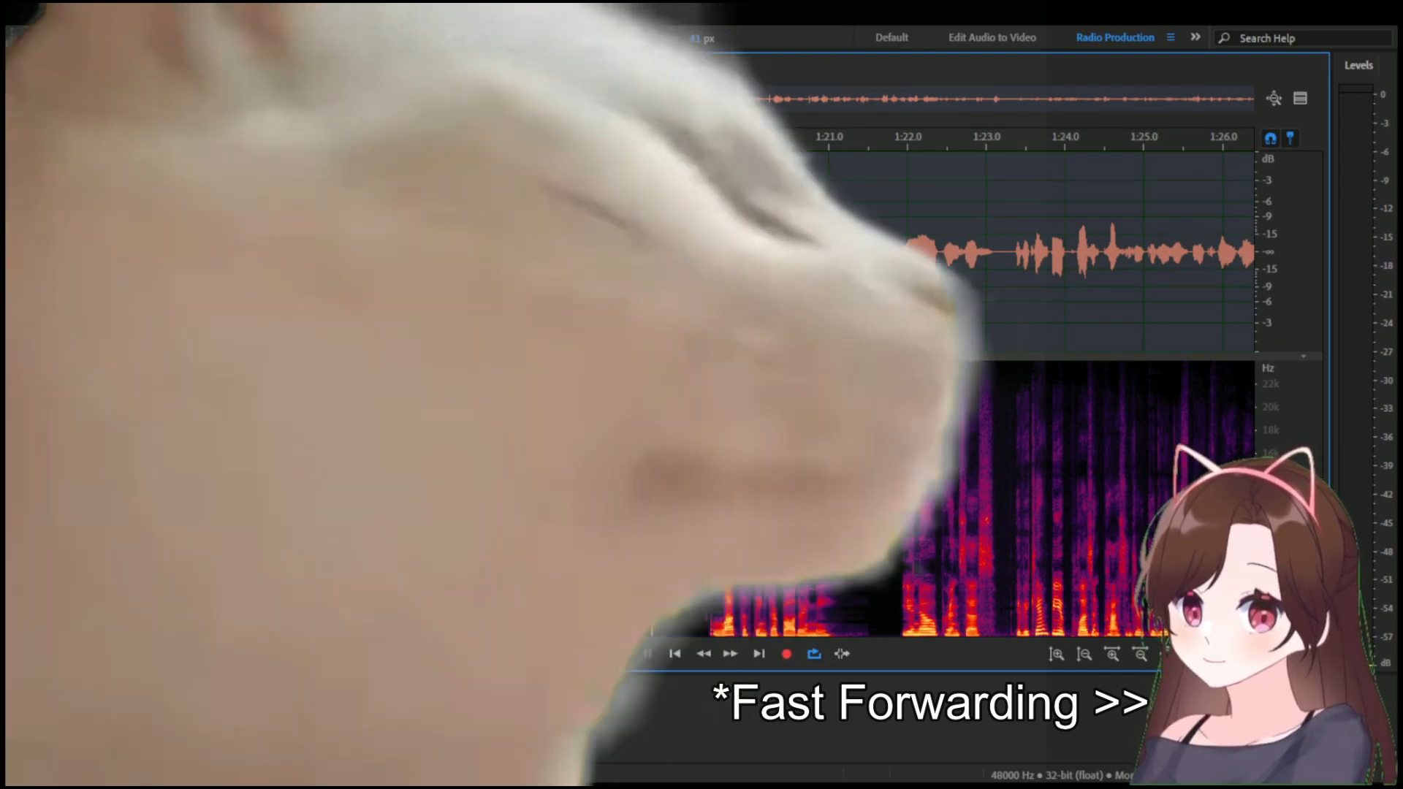
scroll(766, 251, right, 2)
key(space)
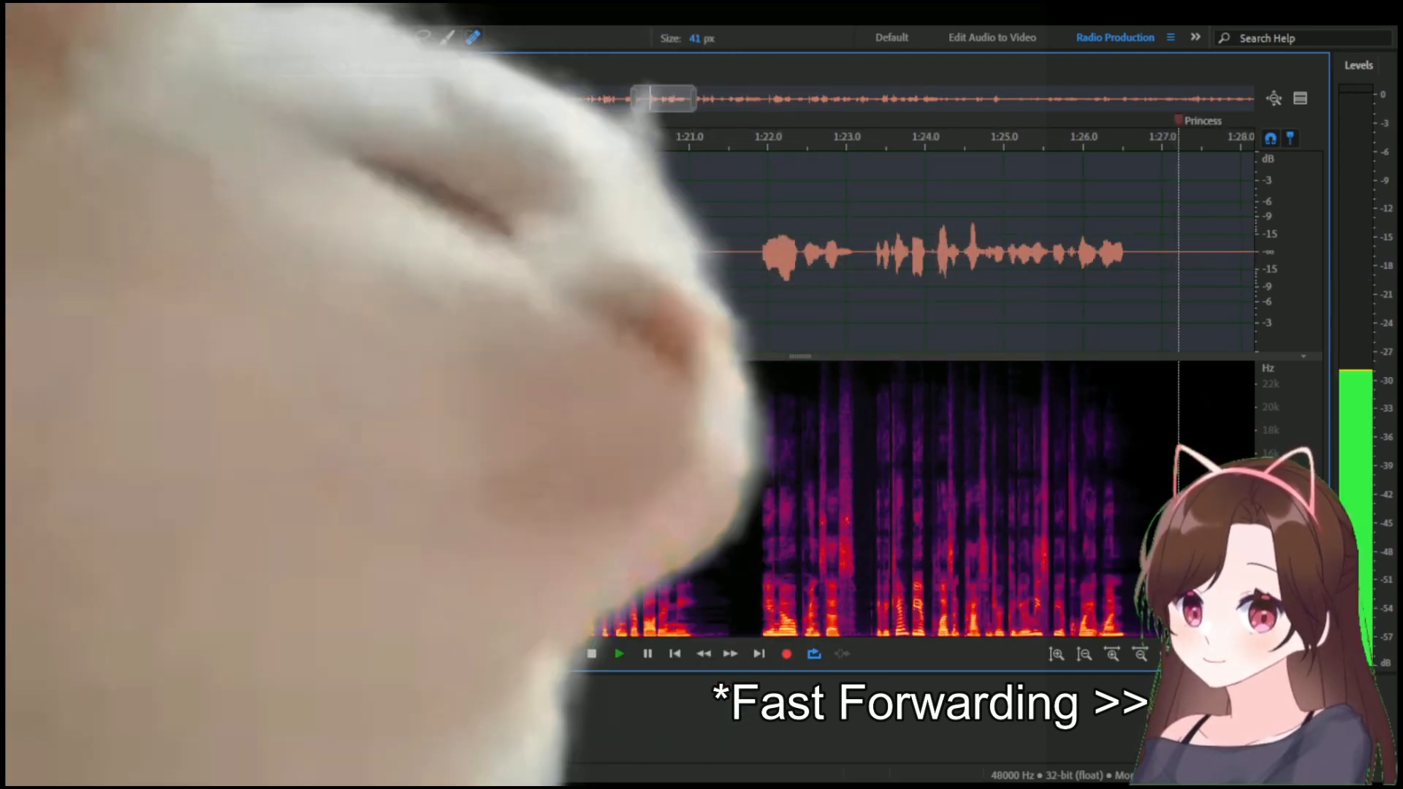
key(space)
Heal the noise around 1:19.5 at the start of the pasted line with repeated 41 px Spot Healing Brush strokes.
scroll(588, 251, up, 5)
drag(698, 144, 752, 144)
scroll(738, 419, down, 5)
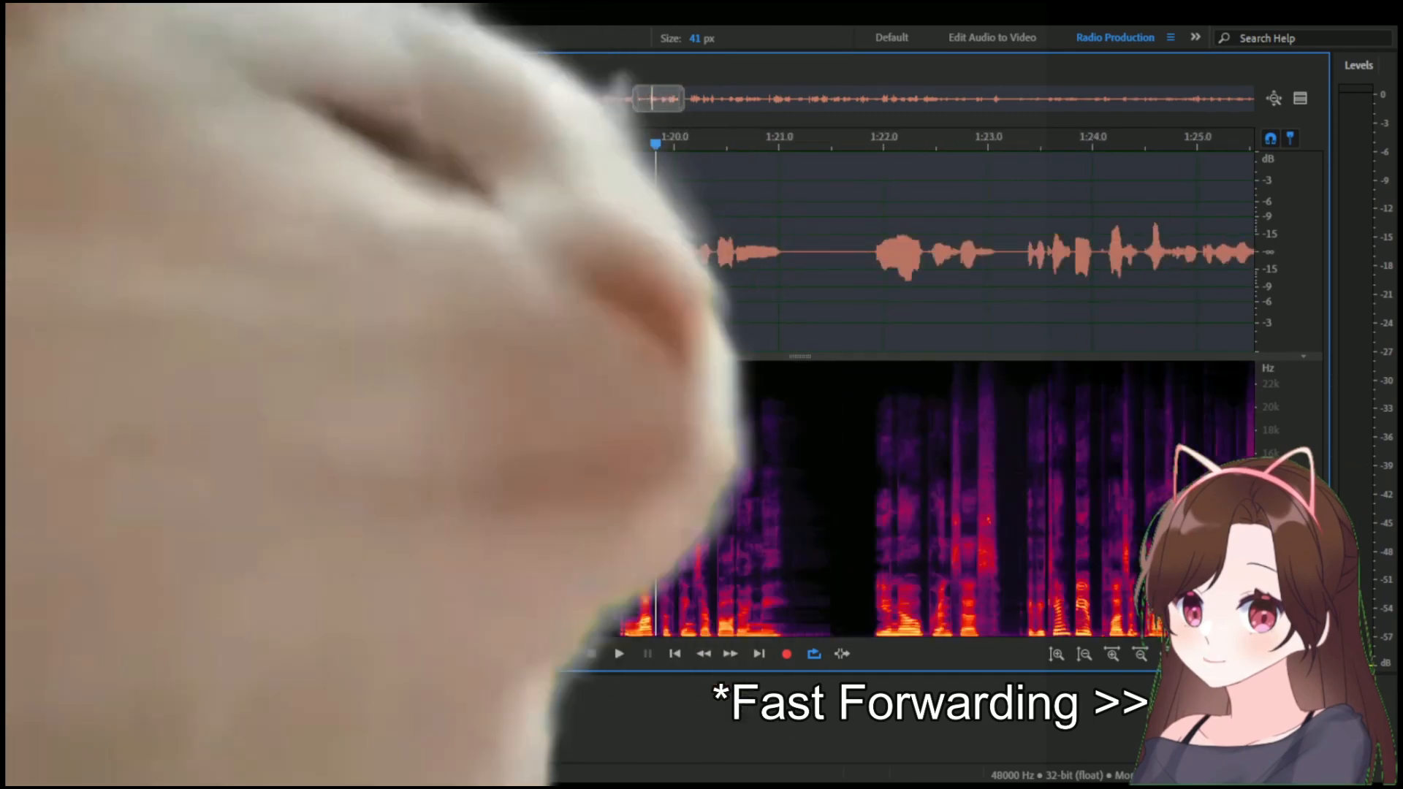
key(space)
key(space)
scroll(738, 420, up, 5)
drag(735, 560, 736, 620)
key(space)
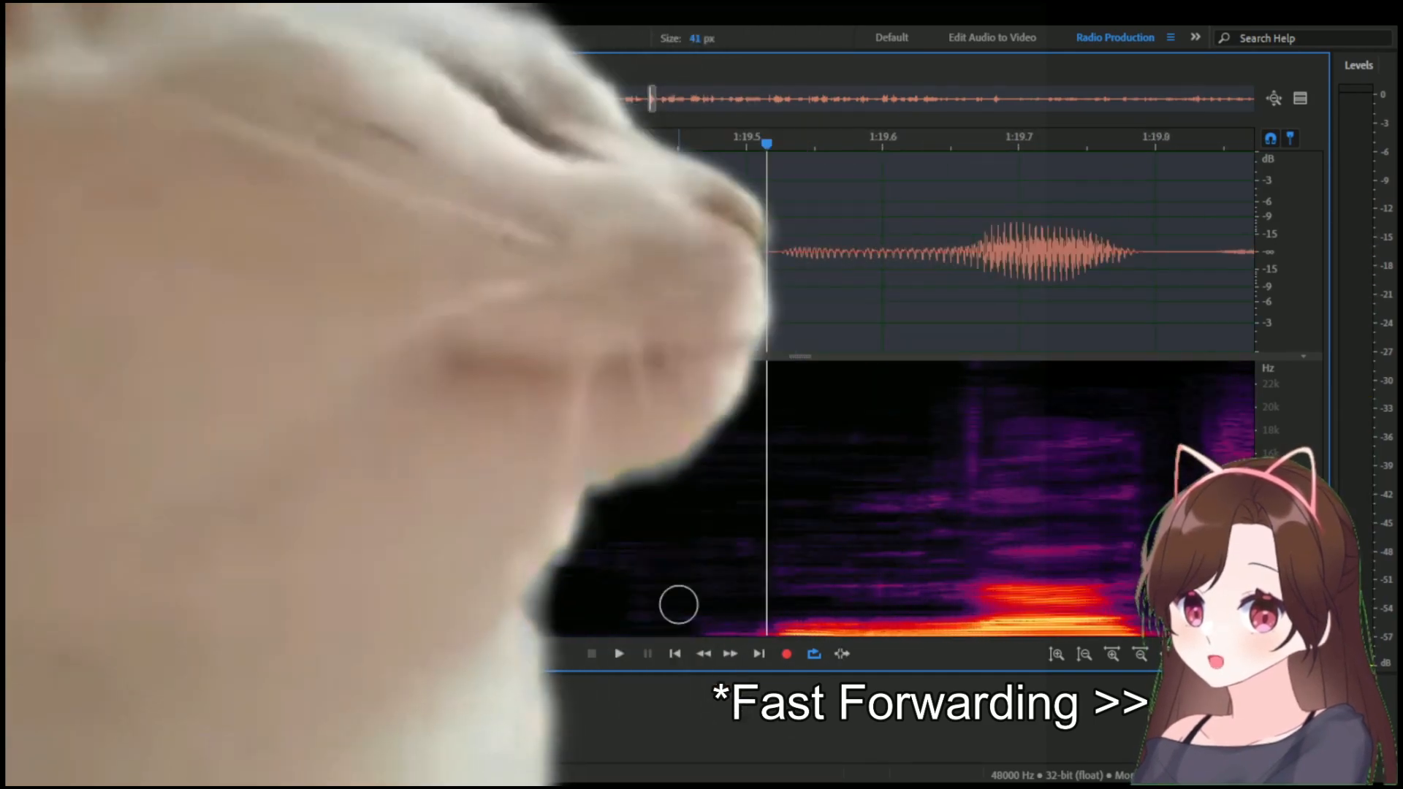
Play back the healed line from 1:19.340.
key(space)
double_click(736, 314)
click(736, 290)
scroll(736, 290, down, 5)
drag(637, 96, 648, 96)
click(583, 145)
key(space)
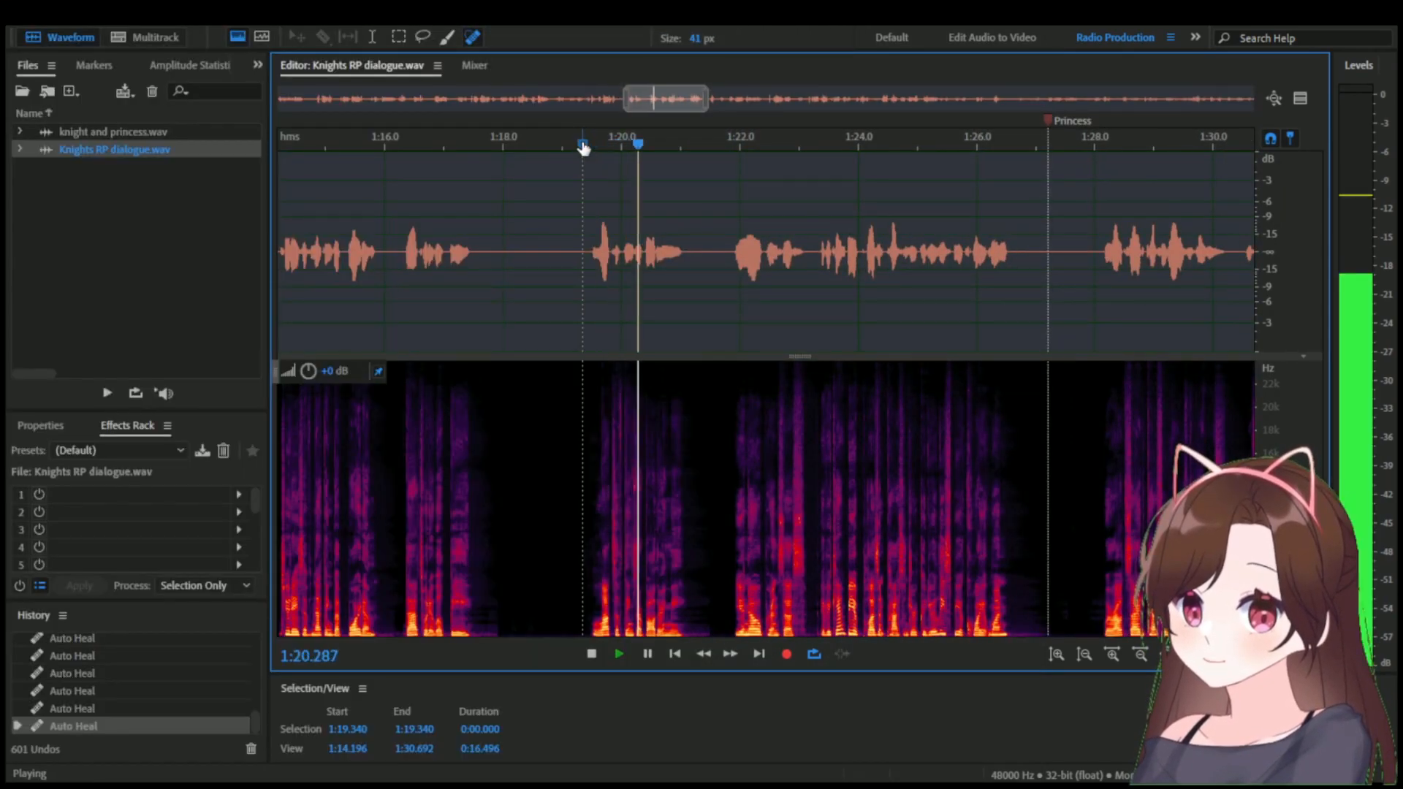
key(space)
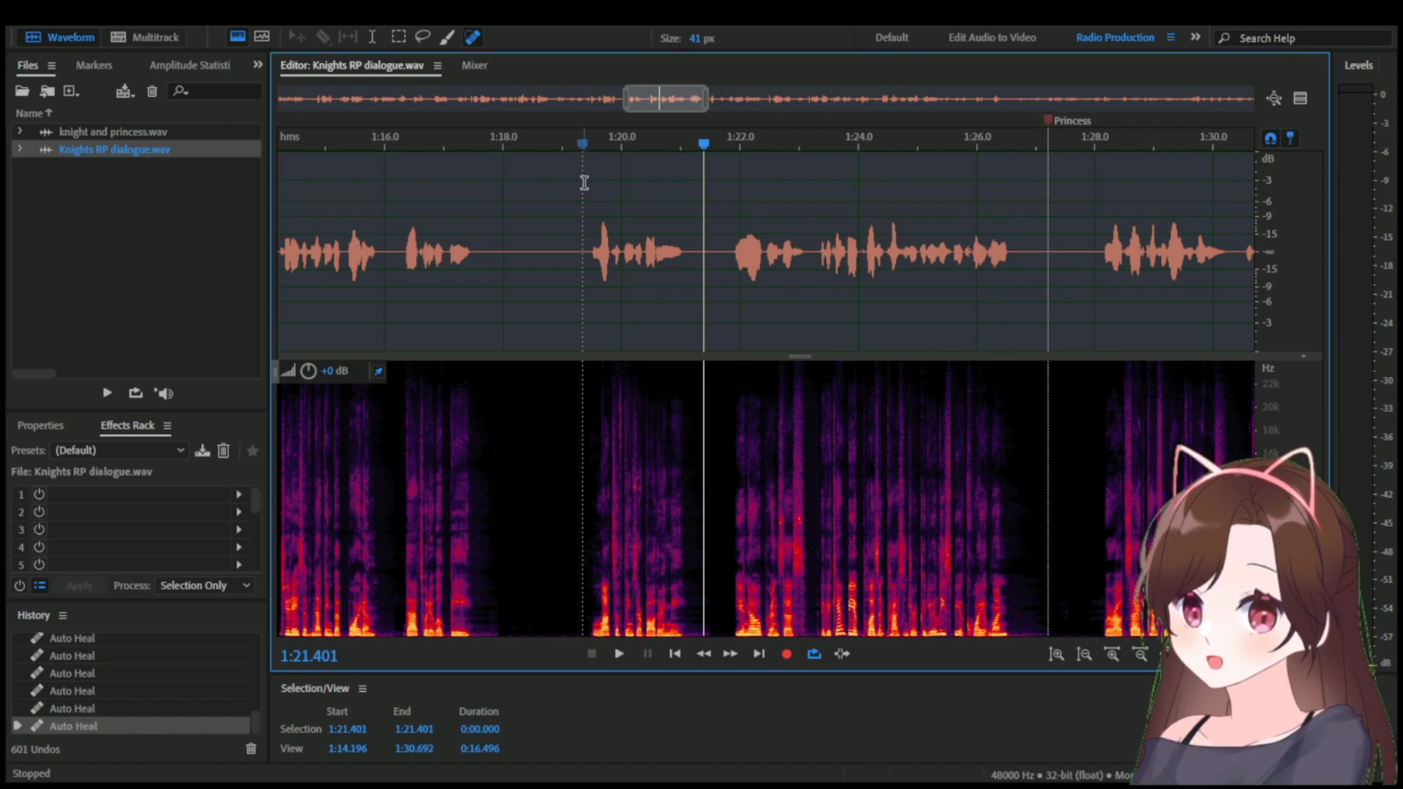
Listen for noise in the next line by playing from 1:21.638 and from 1:22.005.
click(718, 197)
key(space)
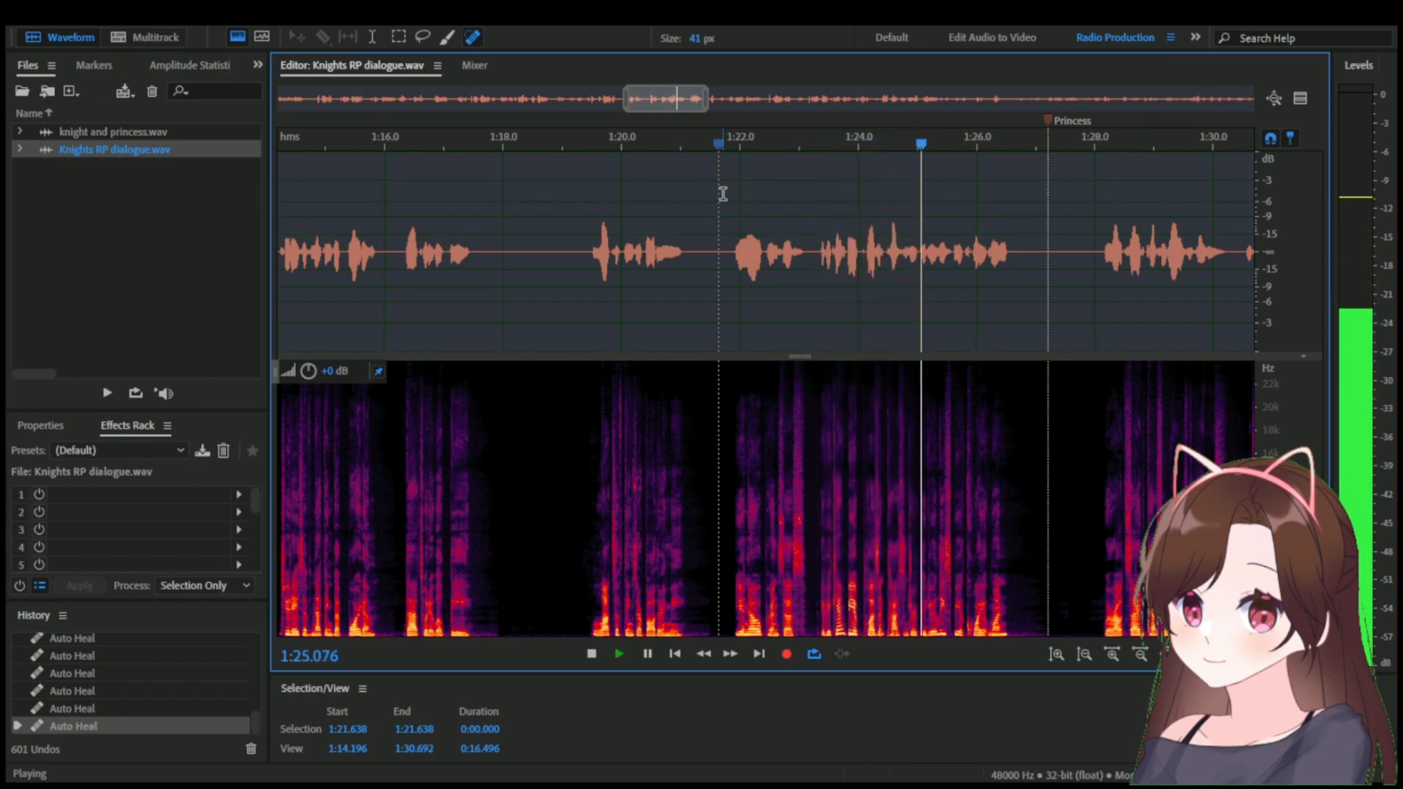
click(721, 146)
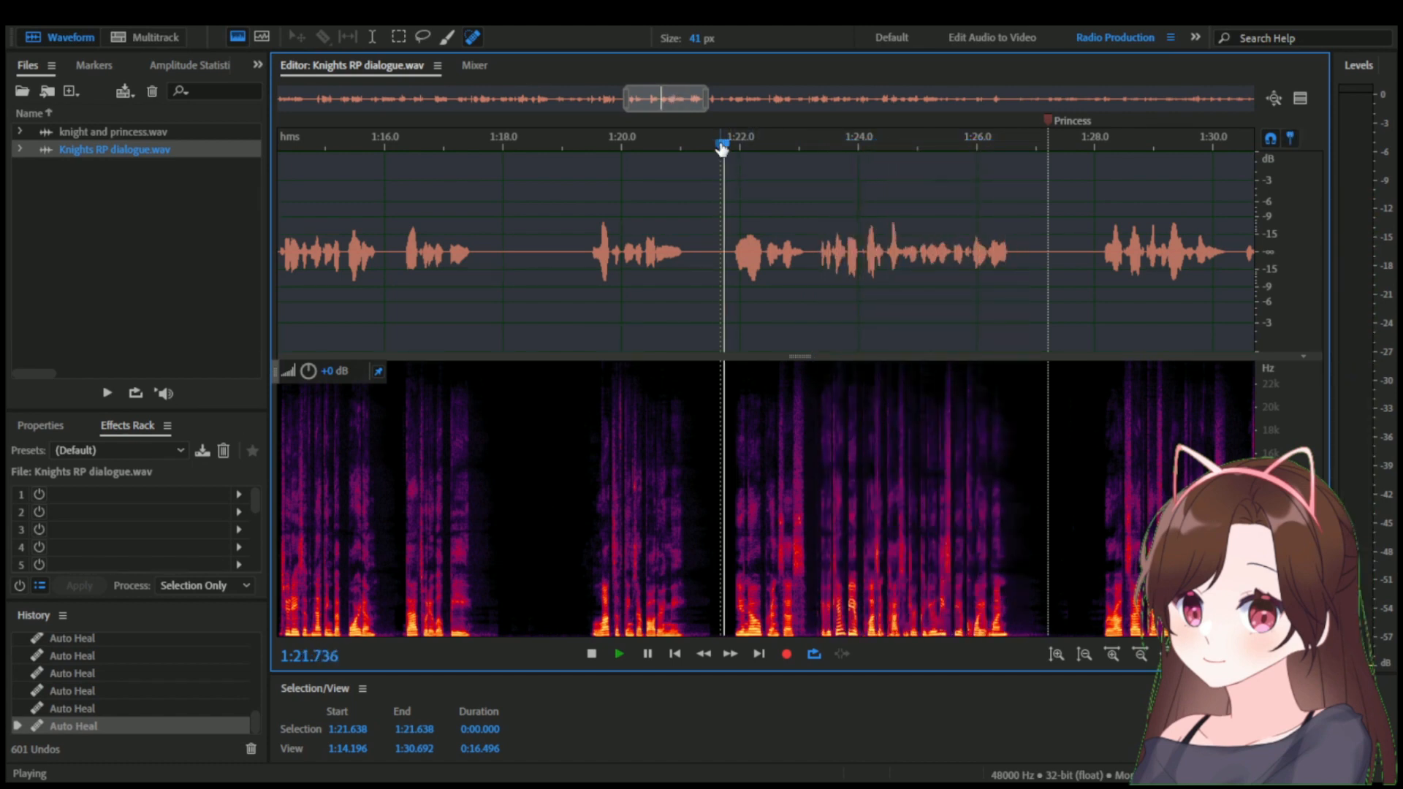
key(space)
scroll(849, 232, up, 2)
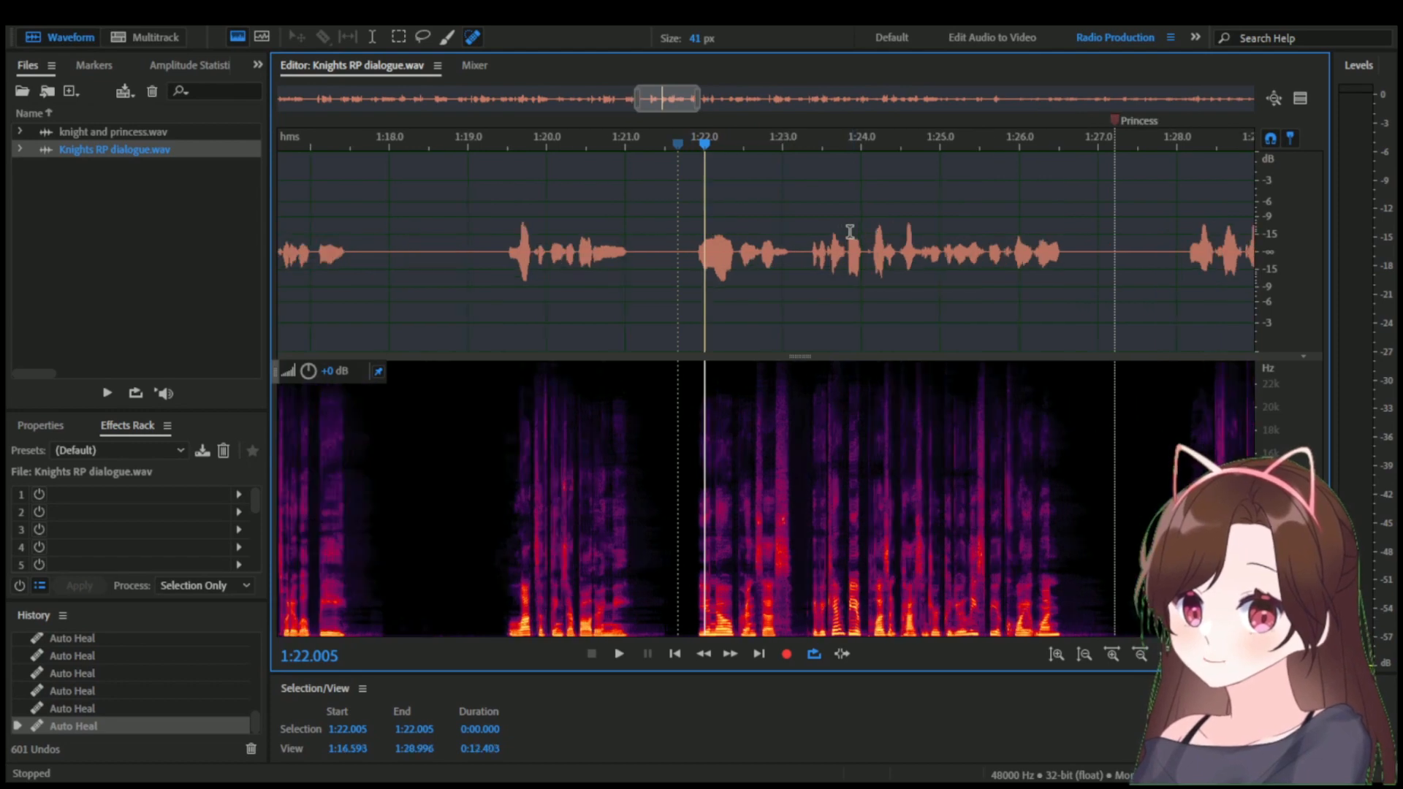
key(space)
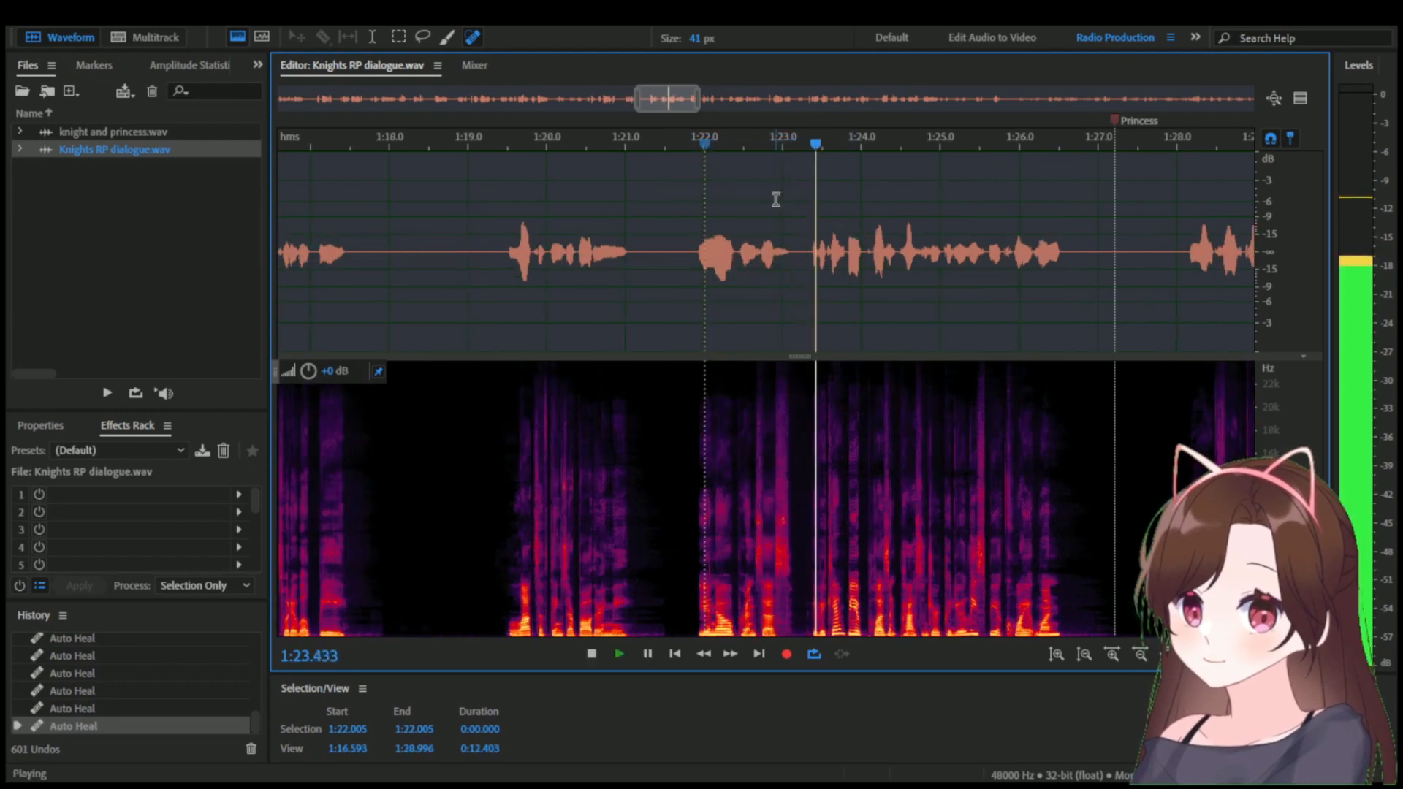
key(space)
Heal the noise just before the words at about 1:23.4 with 41 px Spot Healing Brush strokes and play from 1:21.590.
scroll(783, 501, up, 10)
mouse_move(757, 409)
mouse_down()
mouse_move(753, 649)
mouse_move(765, 627)
mouse_up()
scroll(802, 597, up, 4)
mouse_move(801, 394)
mouse_down()
mouse_move(808, 628)
mouse_move(752, 628)
mouse_up()
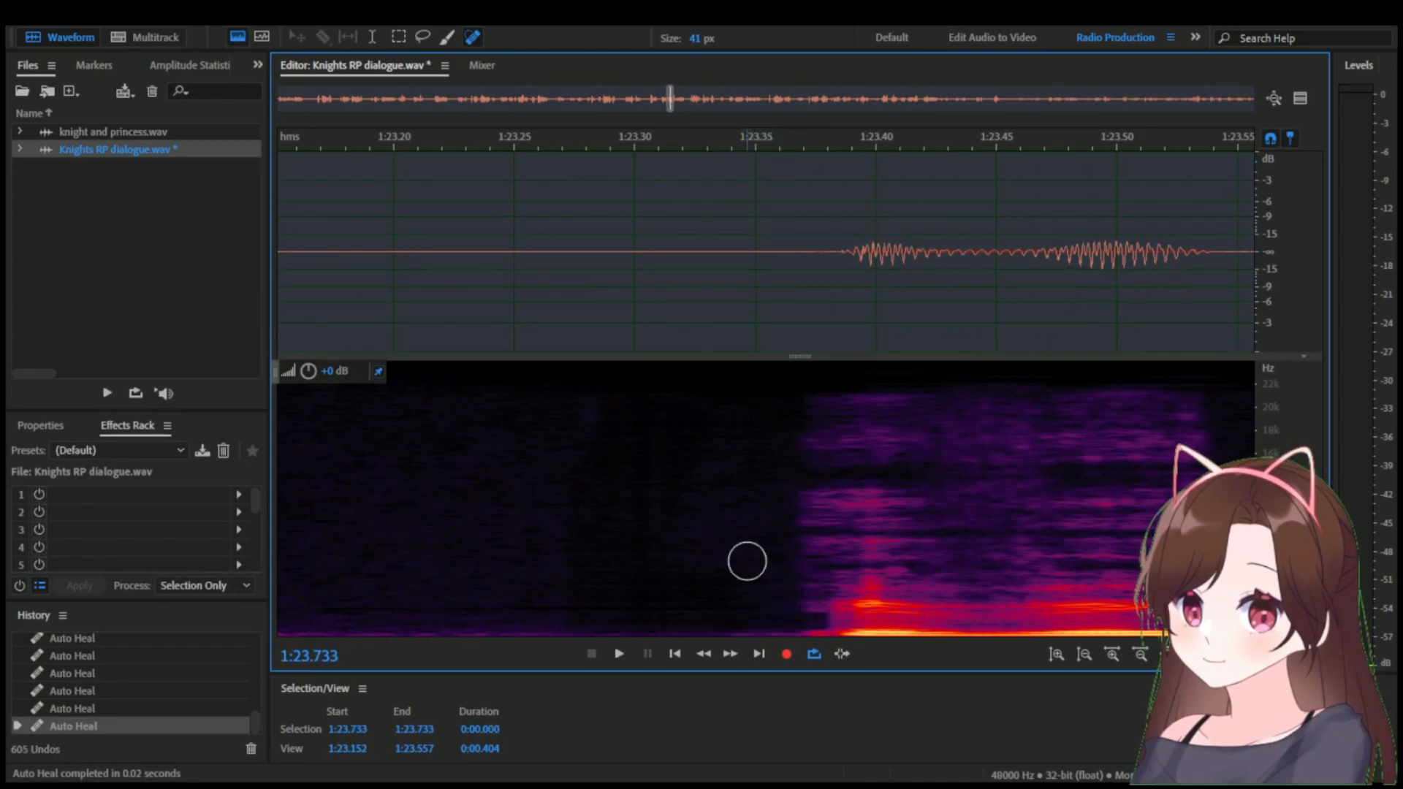
scroll(733, 541, down, 12)
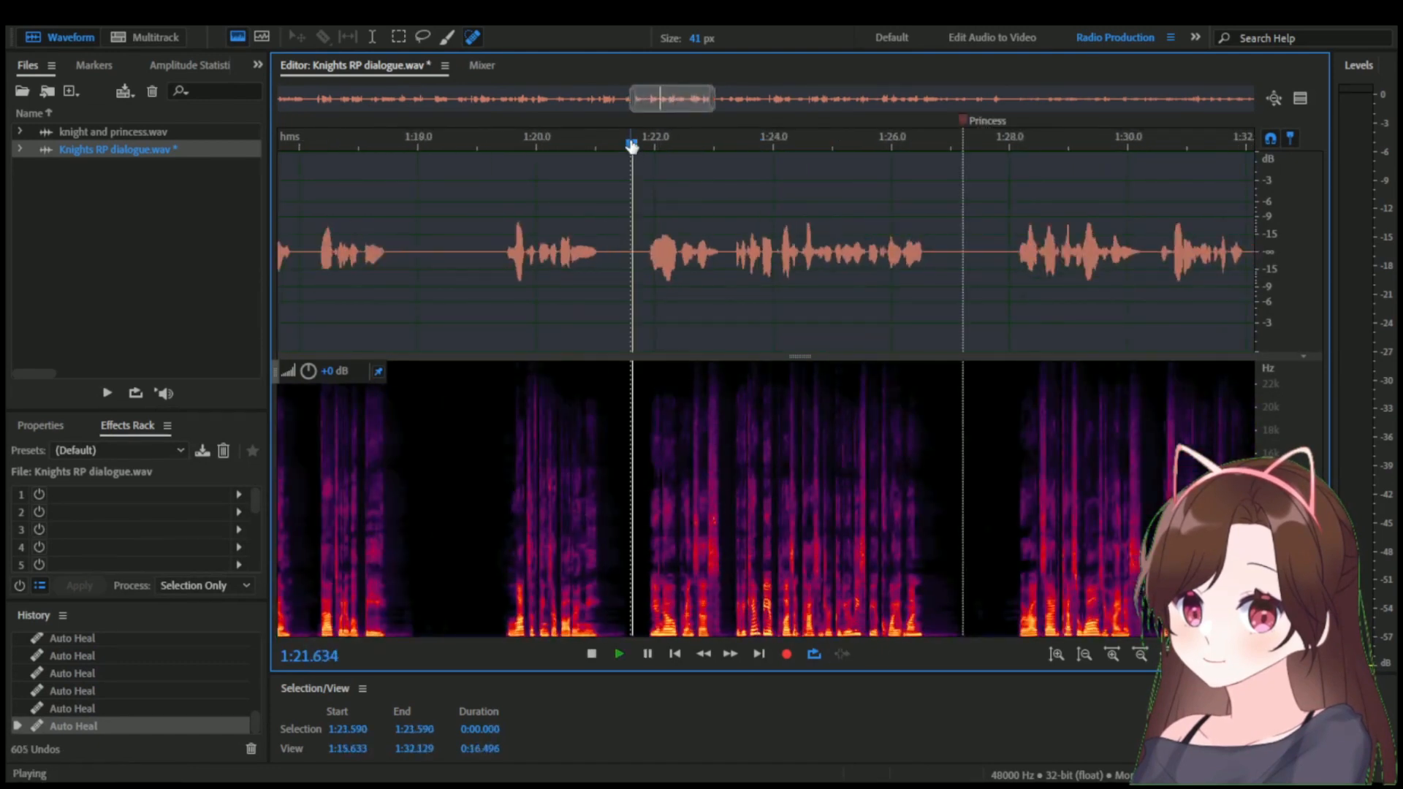
key(space)
Heal the click at about 1:22.06 with a 41 px Spot Healing Brush stroke and play the line from 1:21.831.
scroll(691, 448, up, 12)
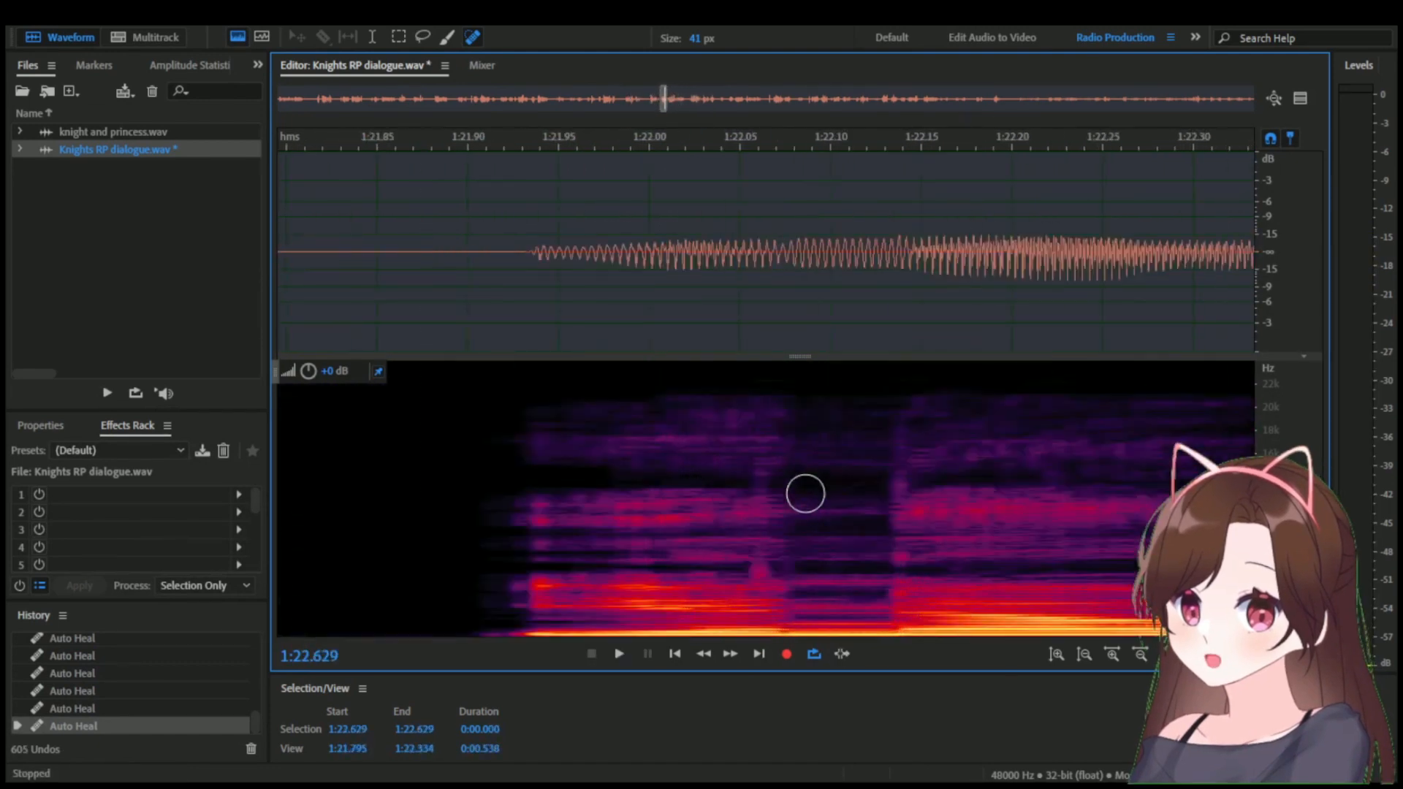
drag(719, 143, 782, 141)
scroll(817, 495, up, 2)
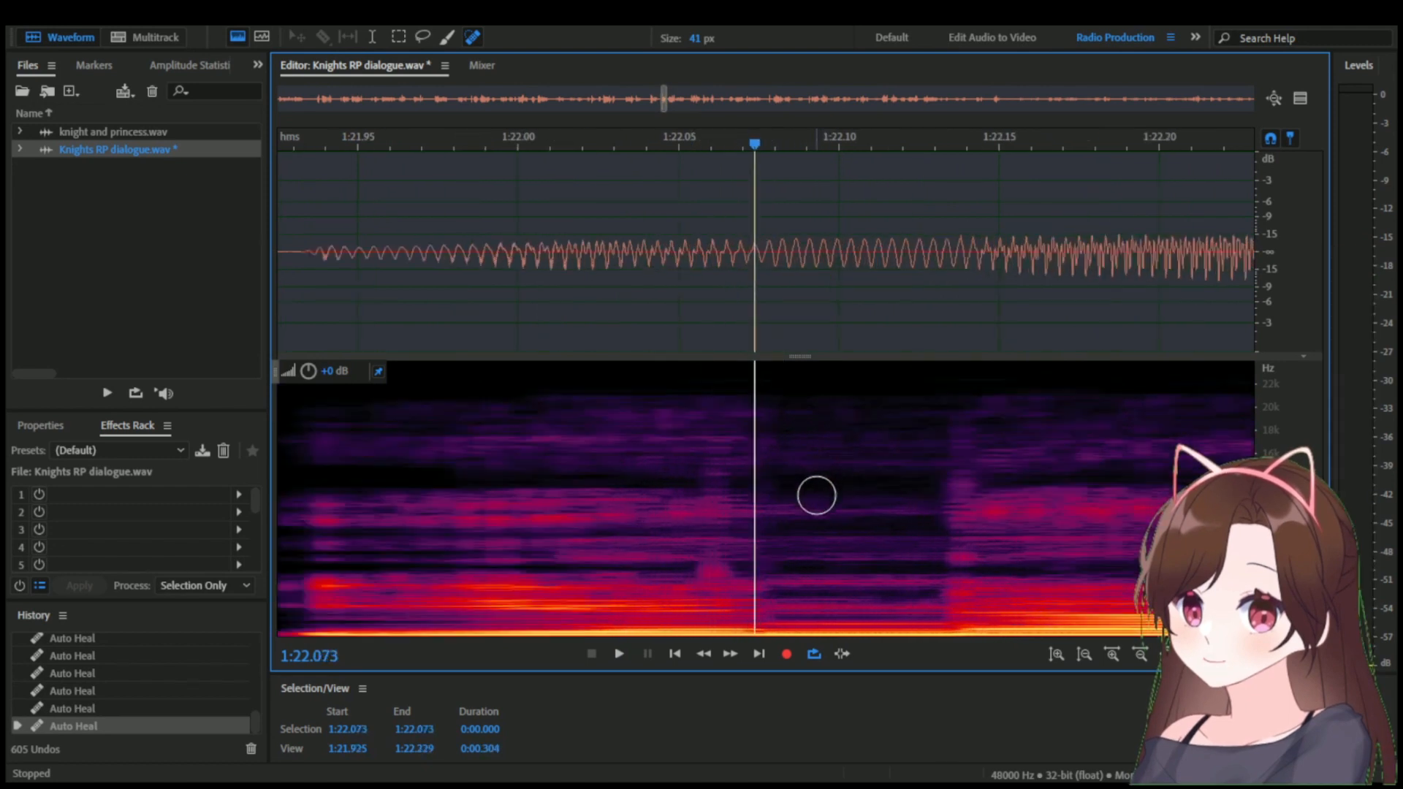
drag(725, 585, 720, 392)
scroll(677, 447, down, 10)
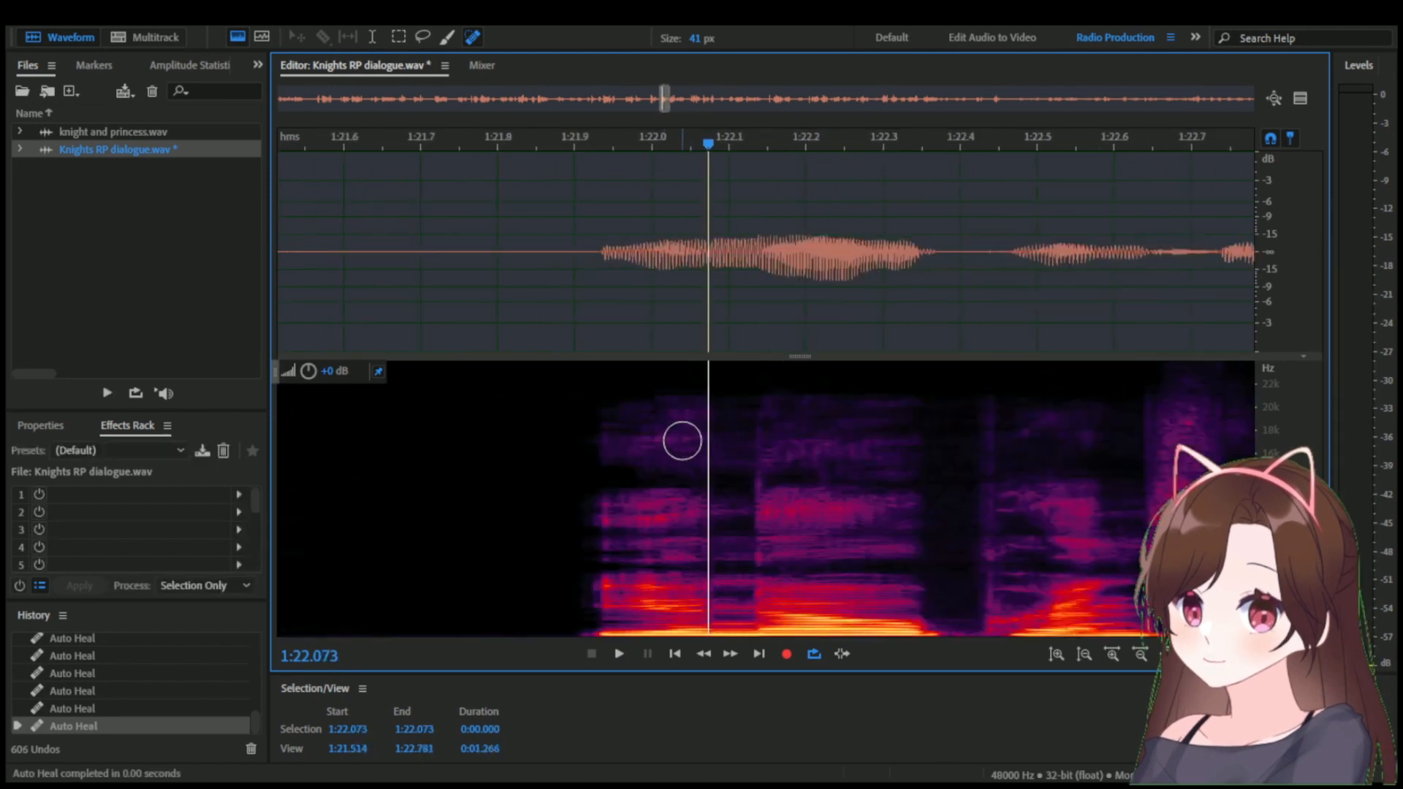
scroll(642, 162, down, 3)
key(space)
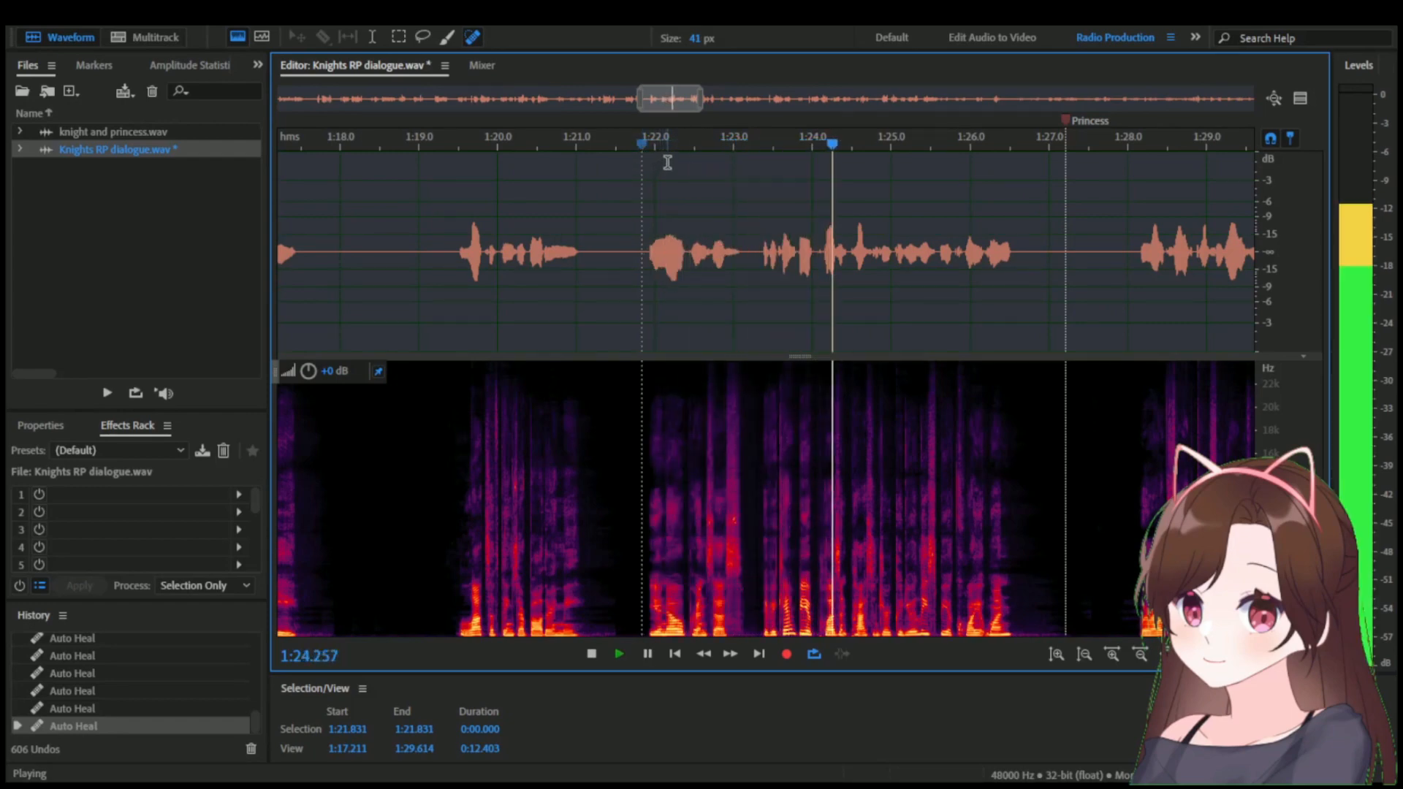
key(space)
Heal the noise around 1:24.16 at the start of the word with several 41 px Spot Healing Brush strokes.
scroll(833, 395, up, 8)
scroll(790, 442, up, 3)
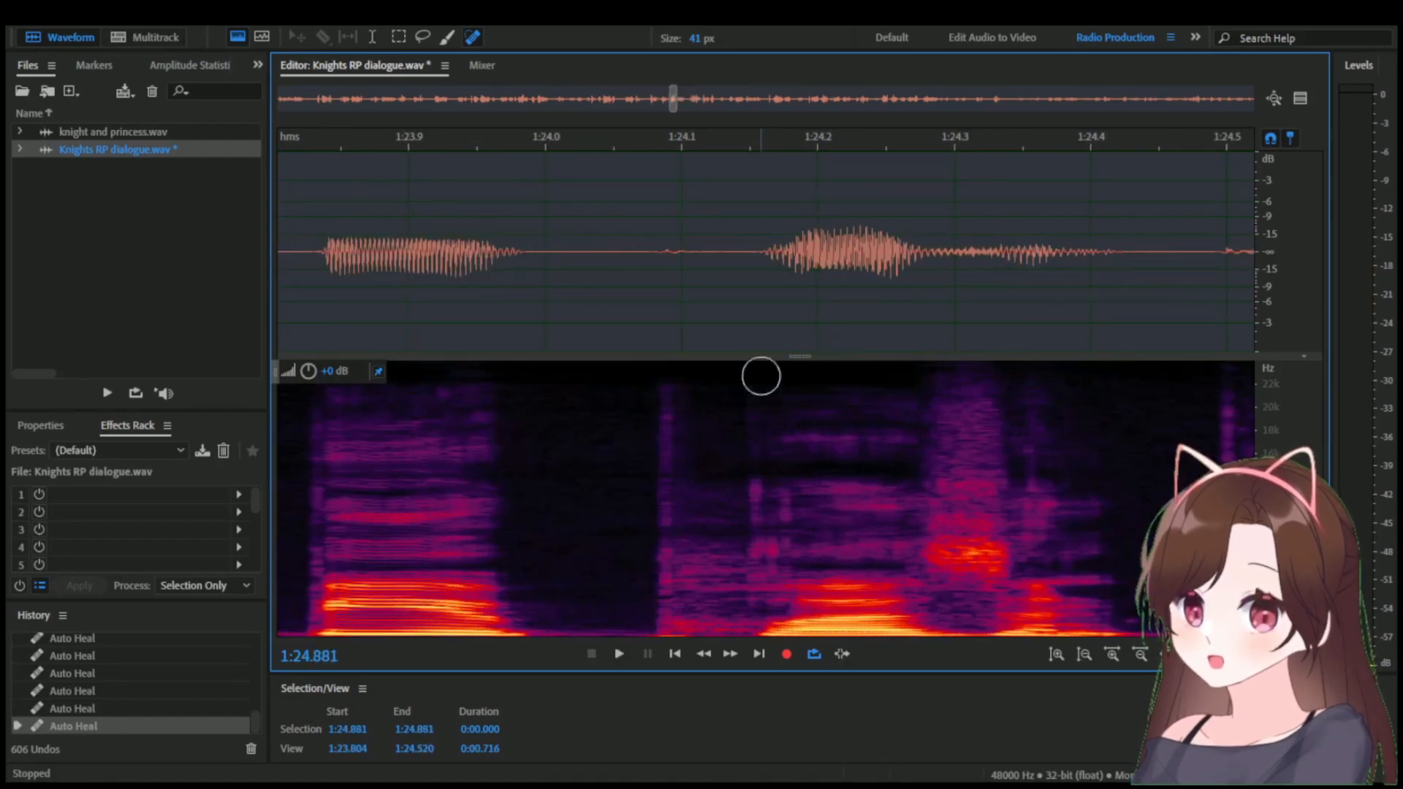
drag(735, 145, 821, 137)
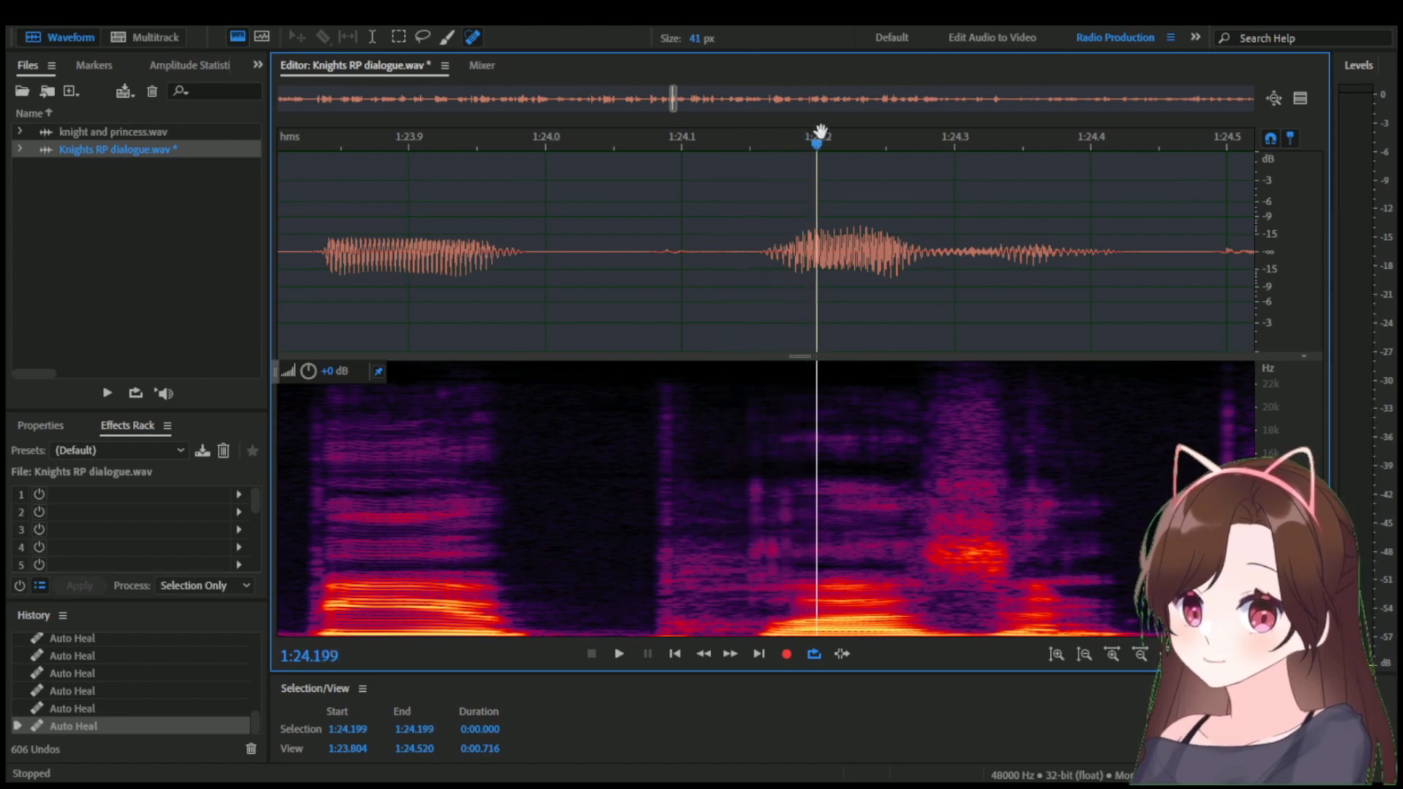
scroll(776, 582, up, 4)
drag(699, 603, 699, 537)
click(743, 585)
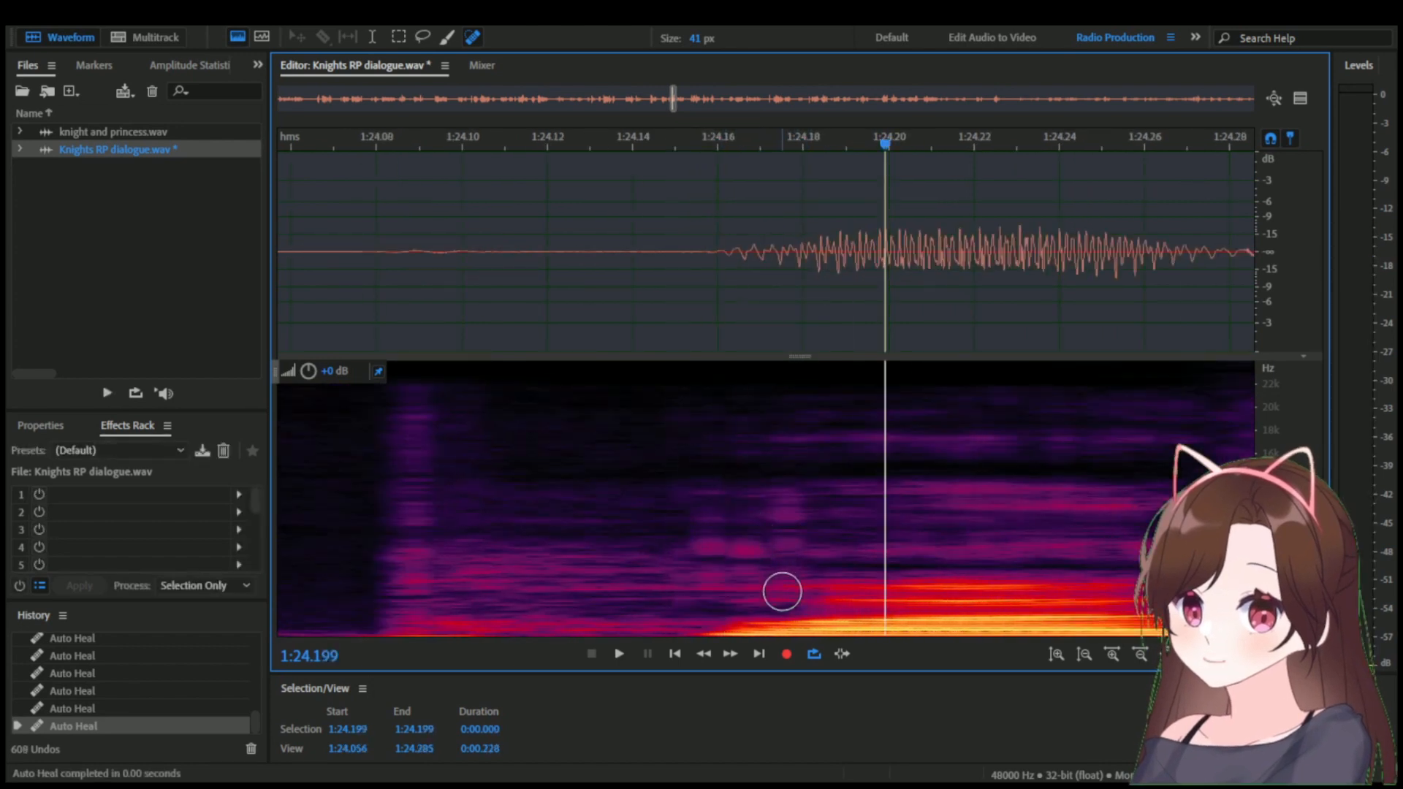
click(782, 587)
click(715, 482)
scroll(738, 483, down, 4)
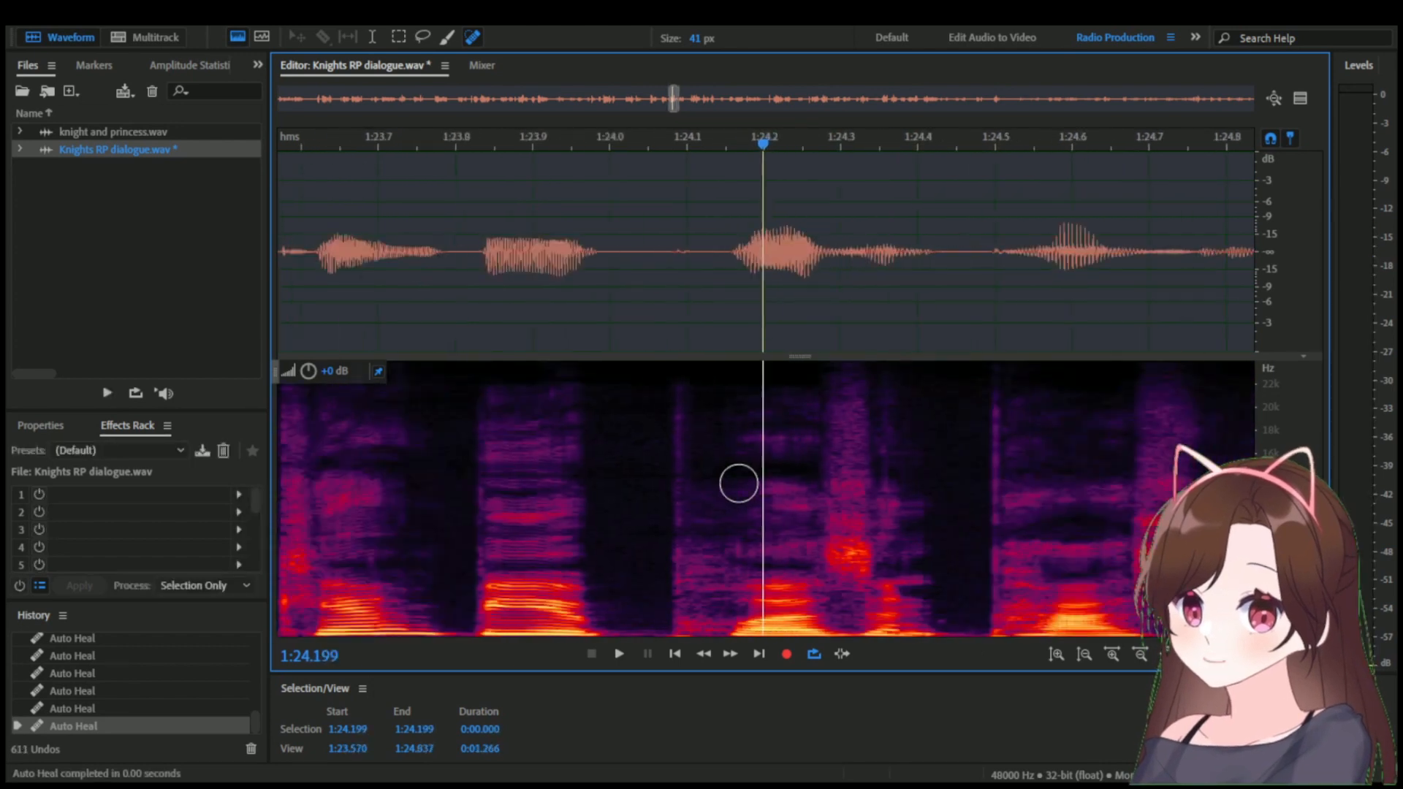
Listen around 1:24.052 to 1:24.150 and examine the faint click near 1:24.09.
click(687, 144)
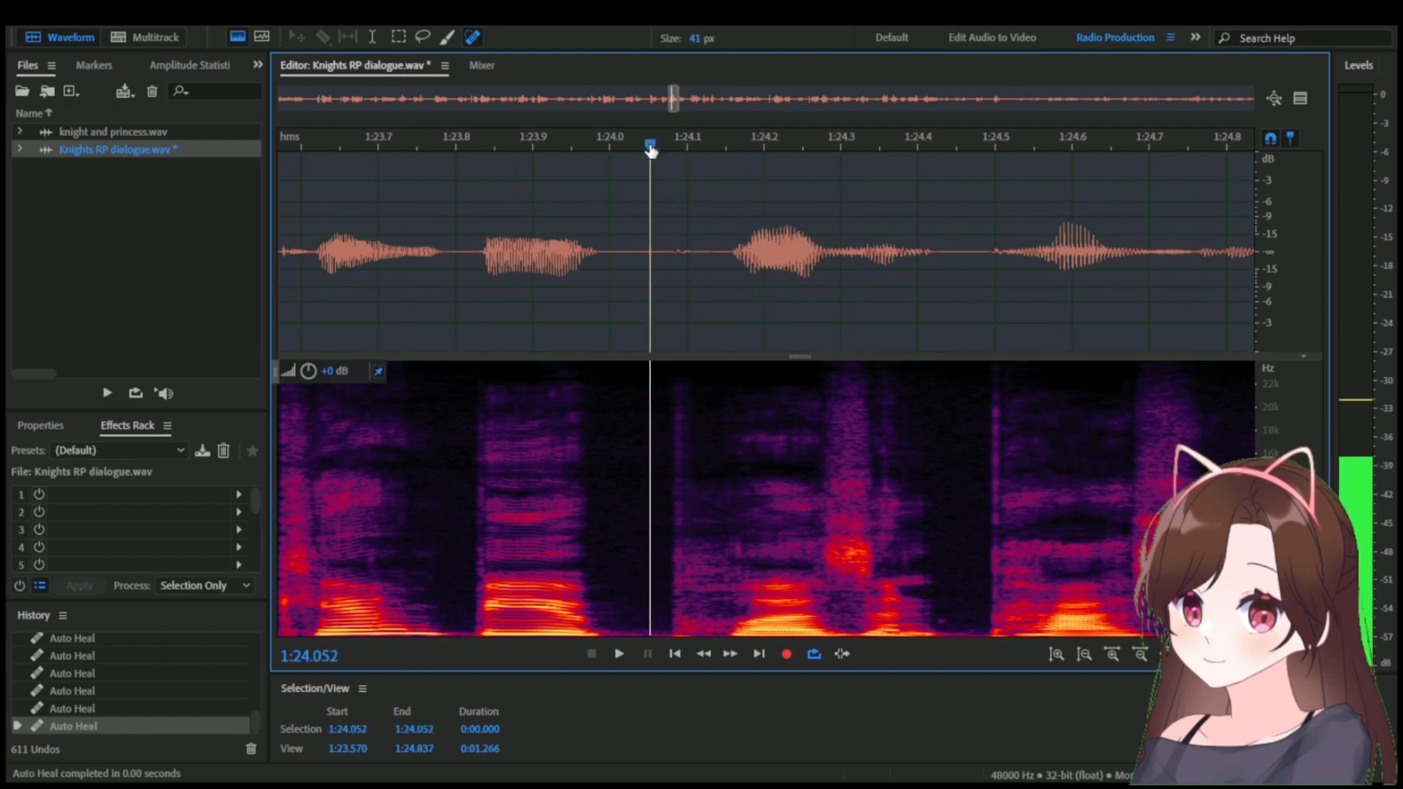
click(726, 145)
scroll(661, 413, up, 2)
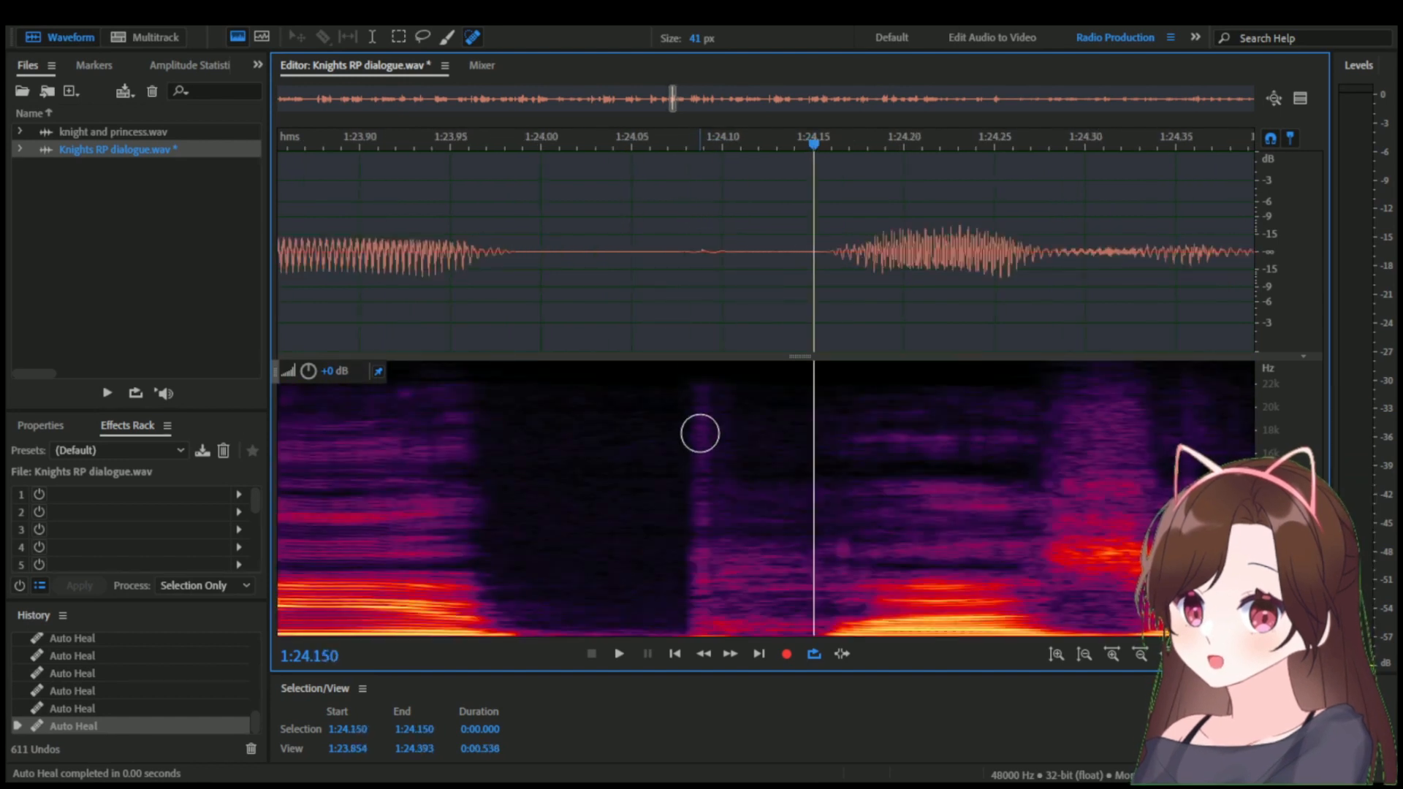
click(650, 417)
scroll(716, 451, up, 3)
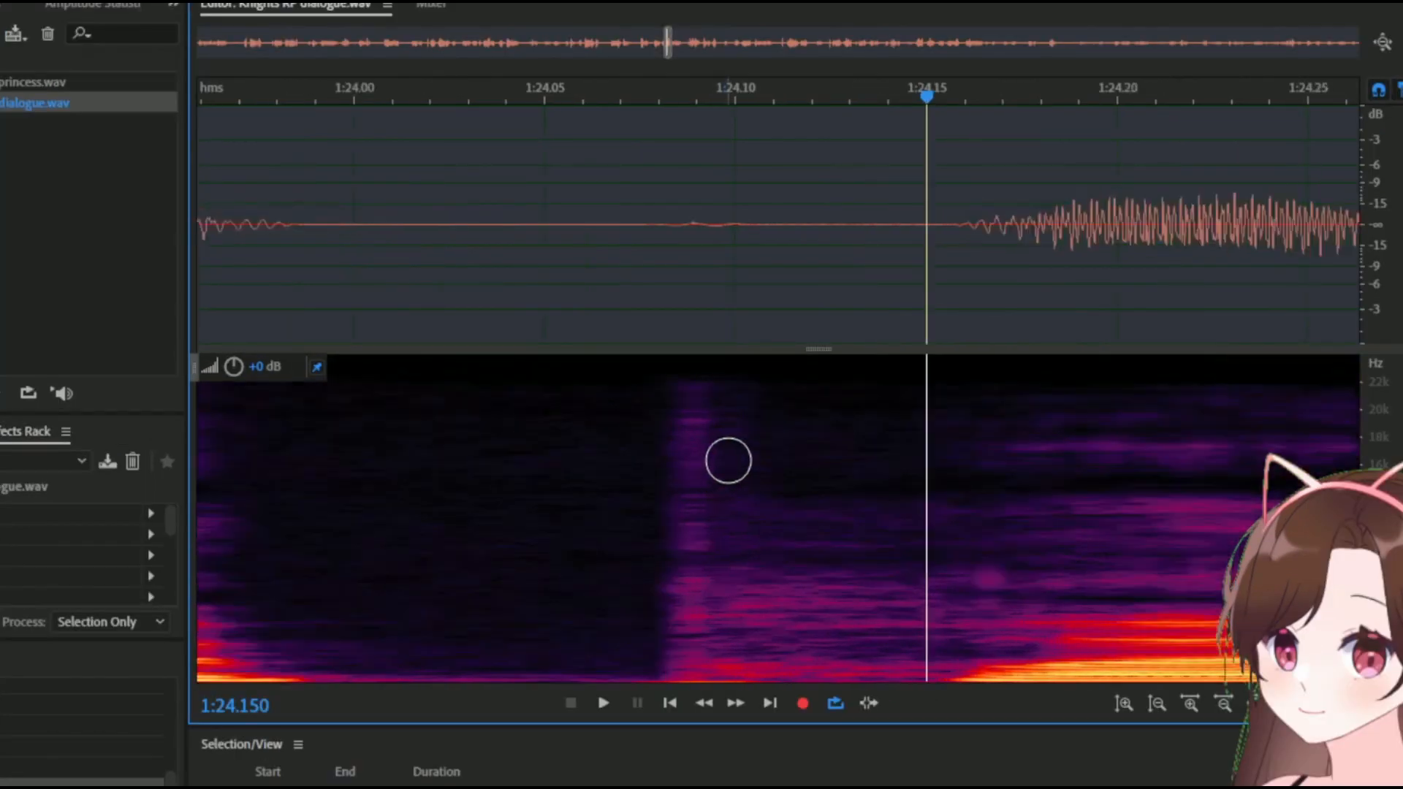
scroll(742, 239, up, 2)
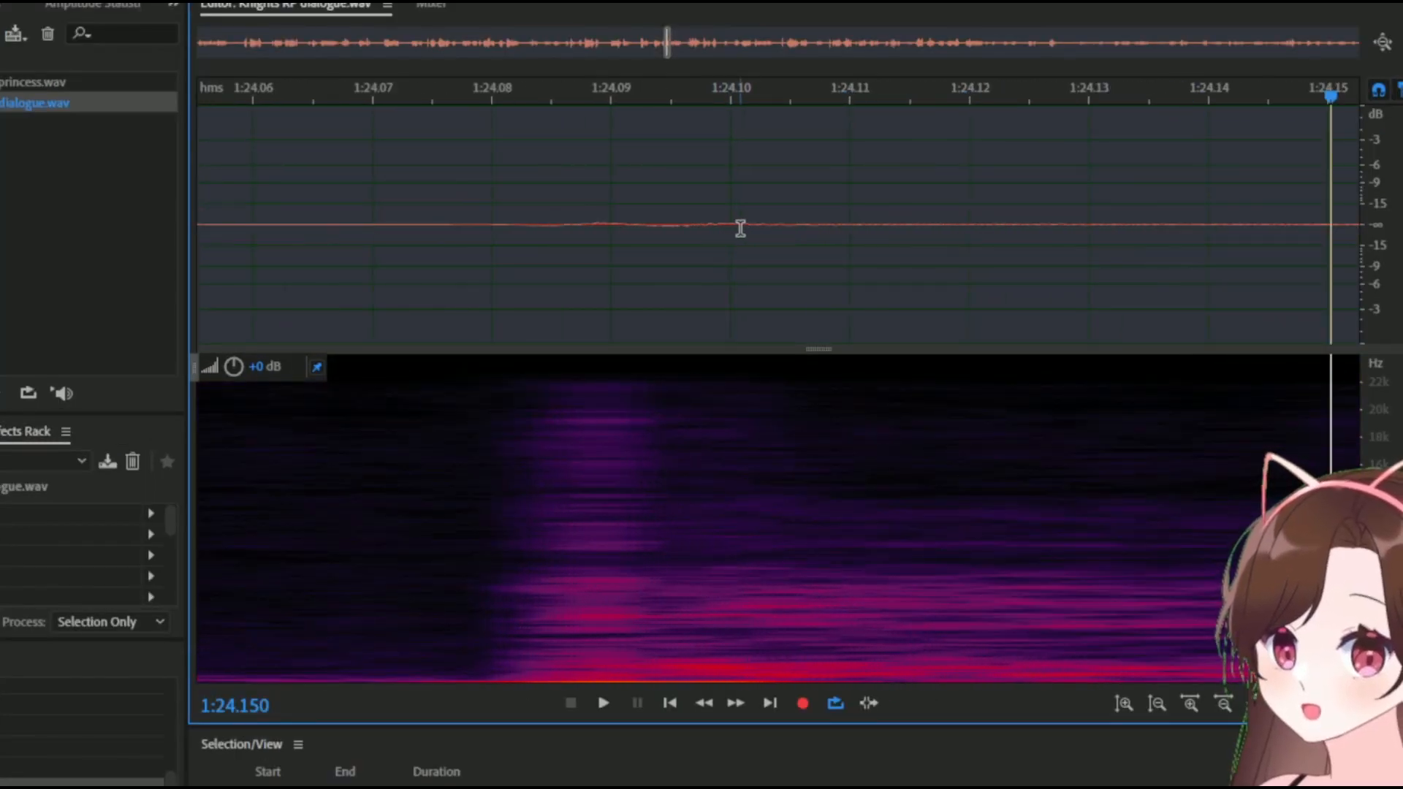
Silence the lowest frequencies of the click between 1:24.075 and 1:24.112.
drag(745, 228, 523, 239)
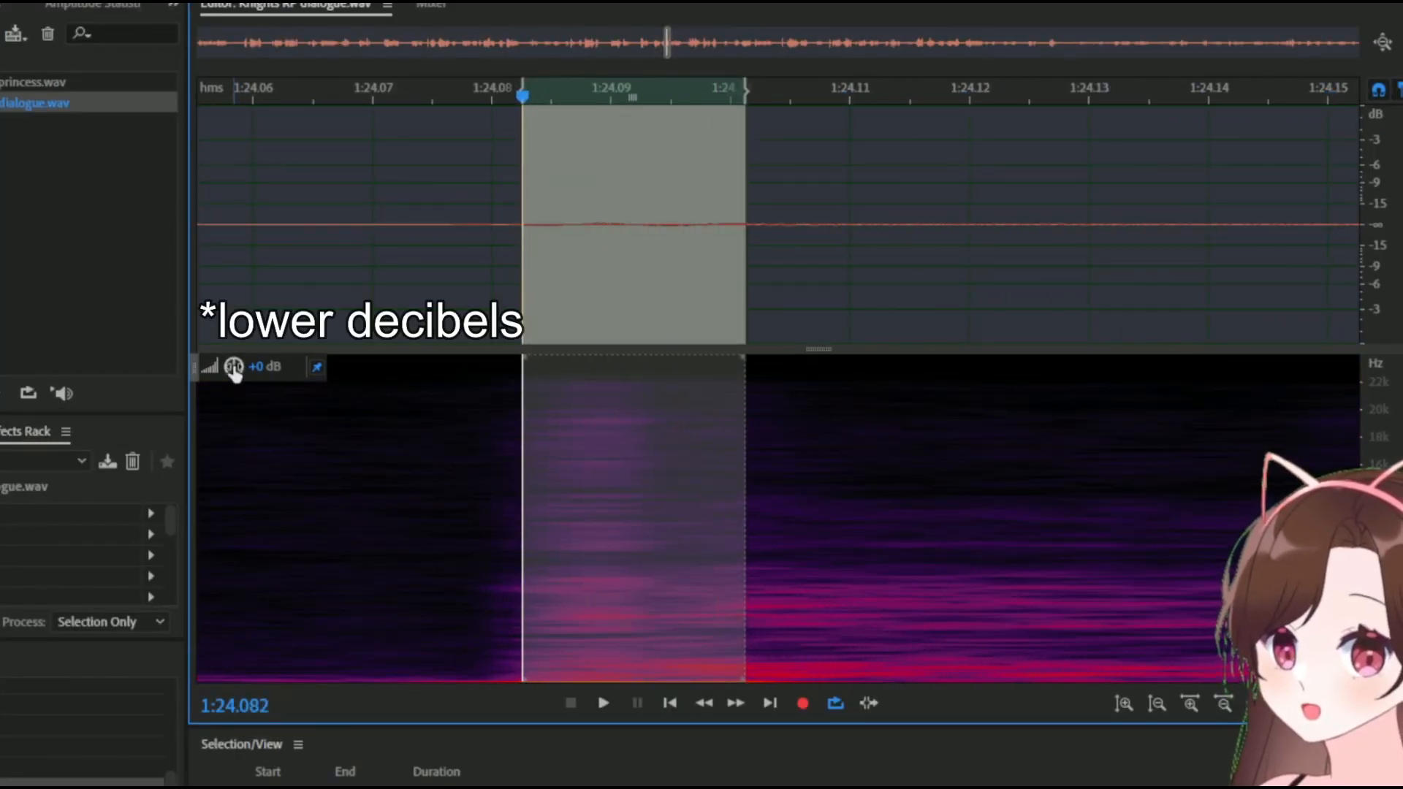
click(658, 278)
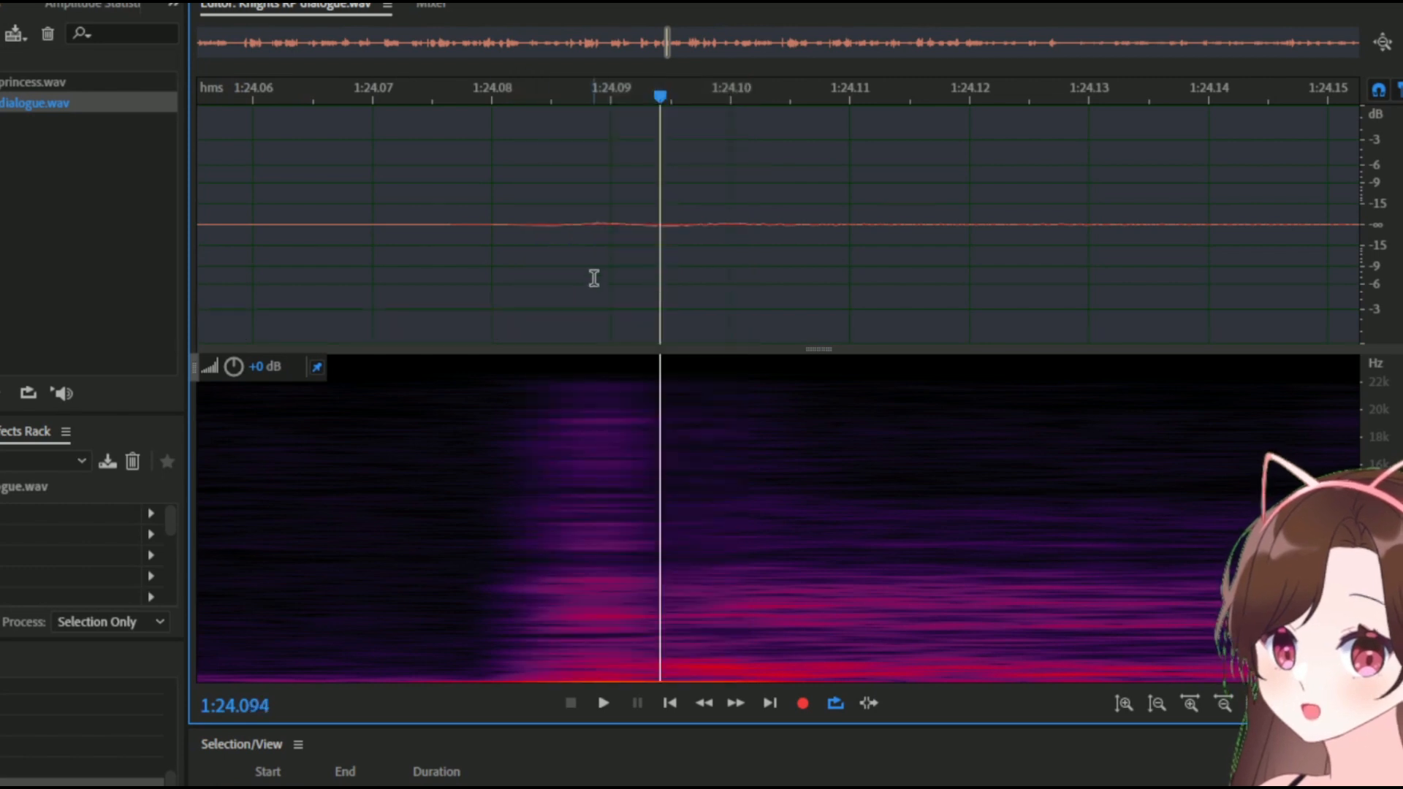
scroll(529, 122, down, 4)
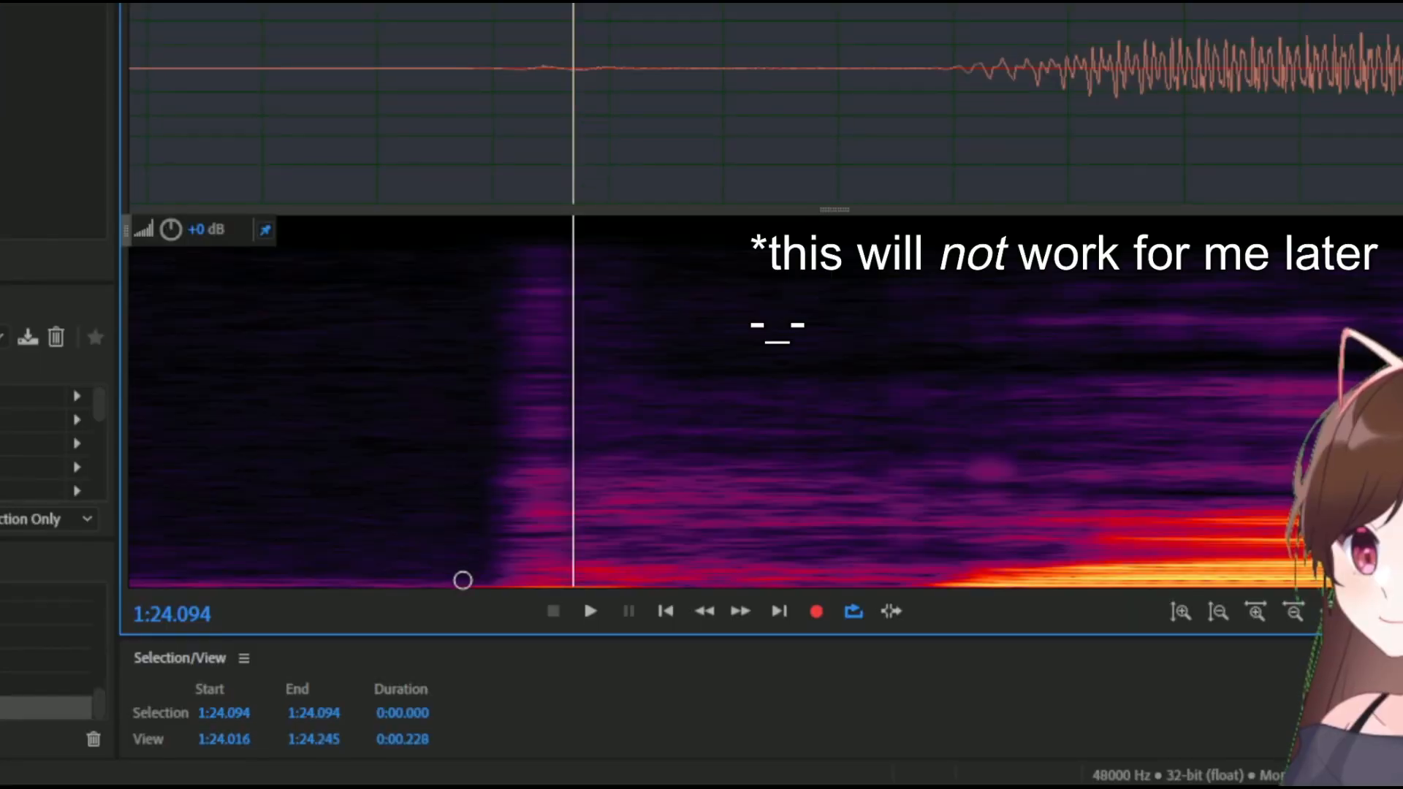
drag(502, 680, 505, 692)
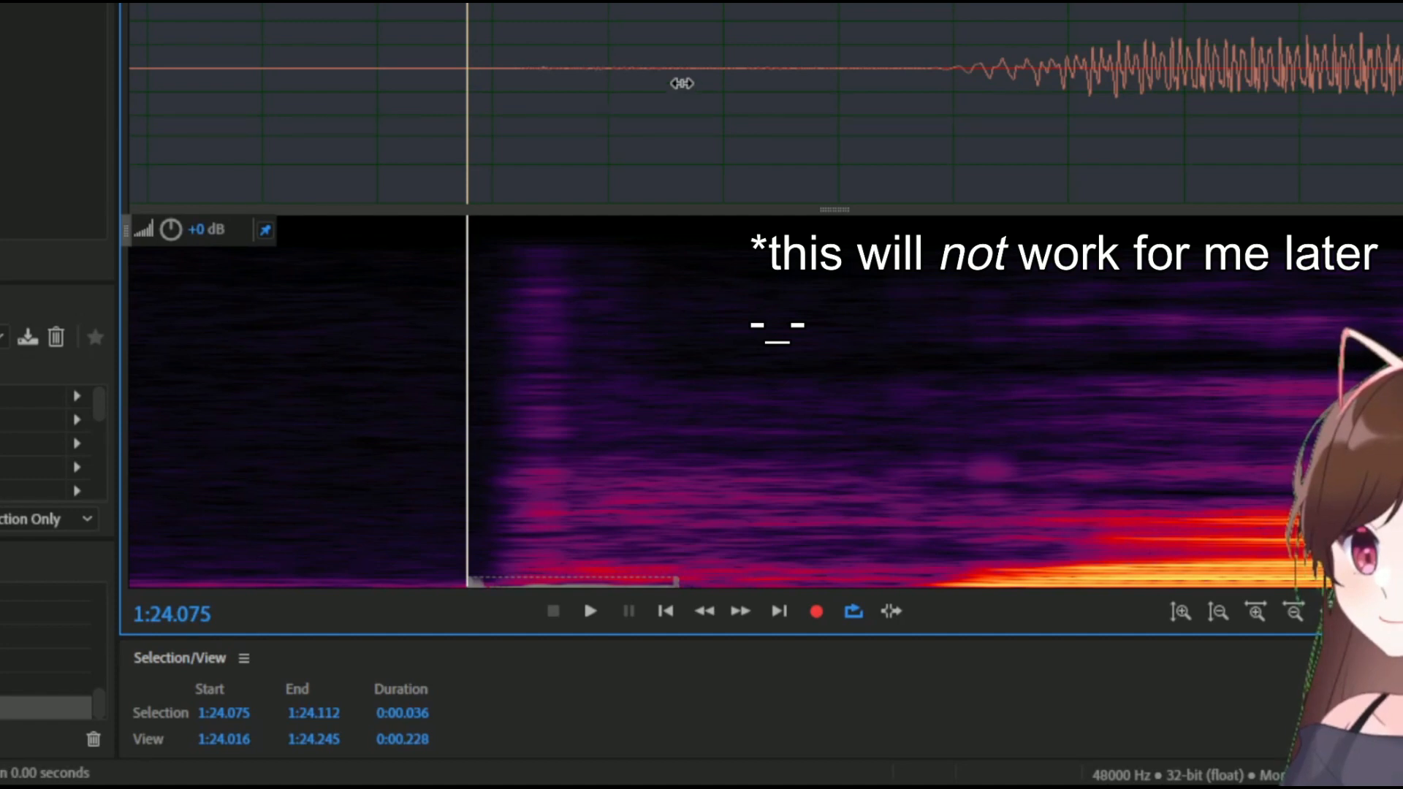
click(590, 293)
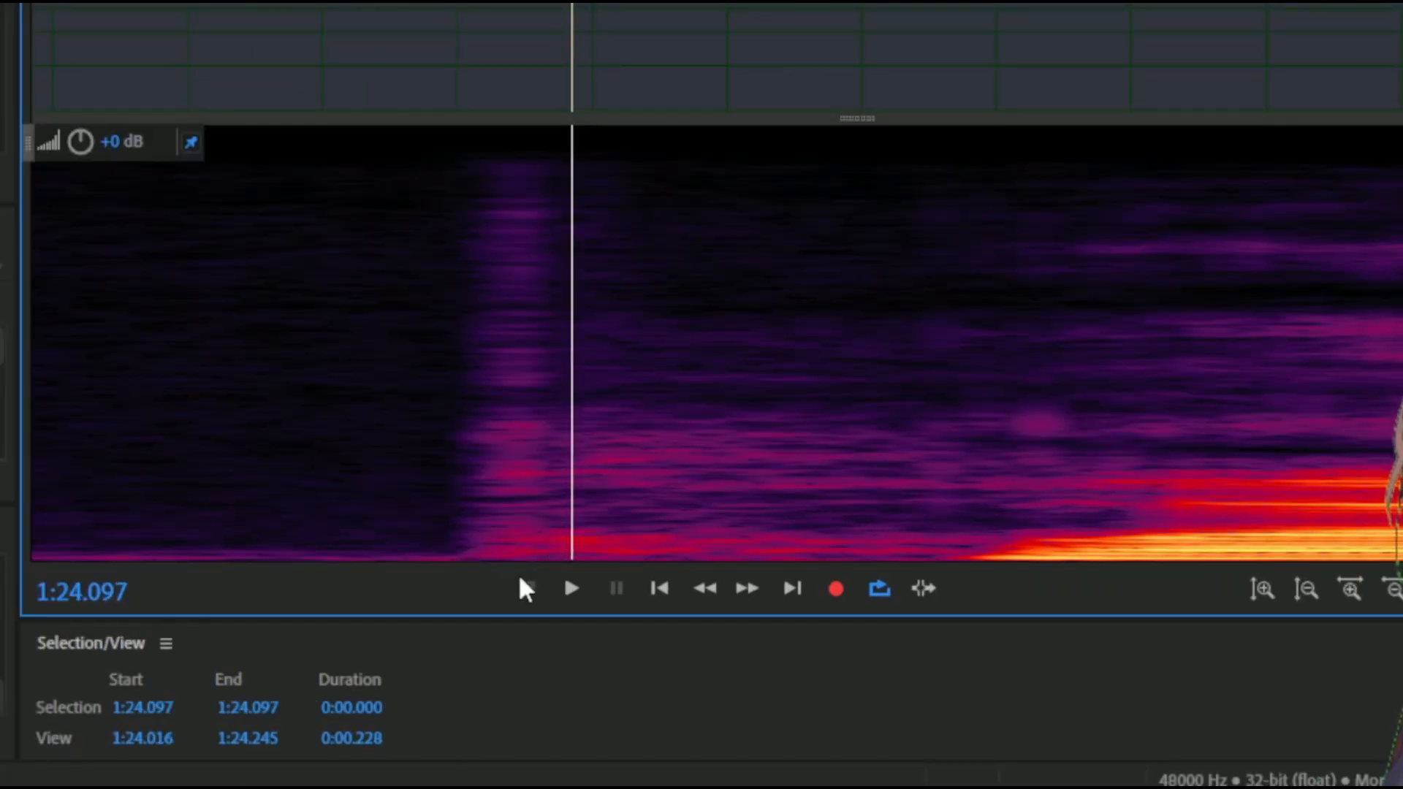
Play back the selection from 1:24.048 to 1:24.454 and the whole line from 1:21.833.
scroll(554, 197, down, 5)
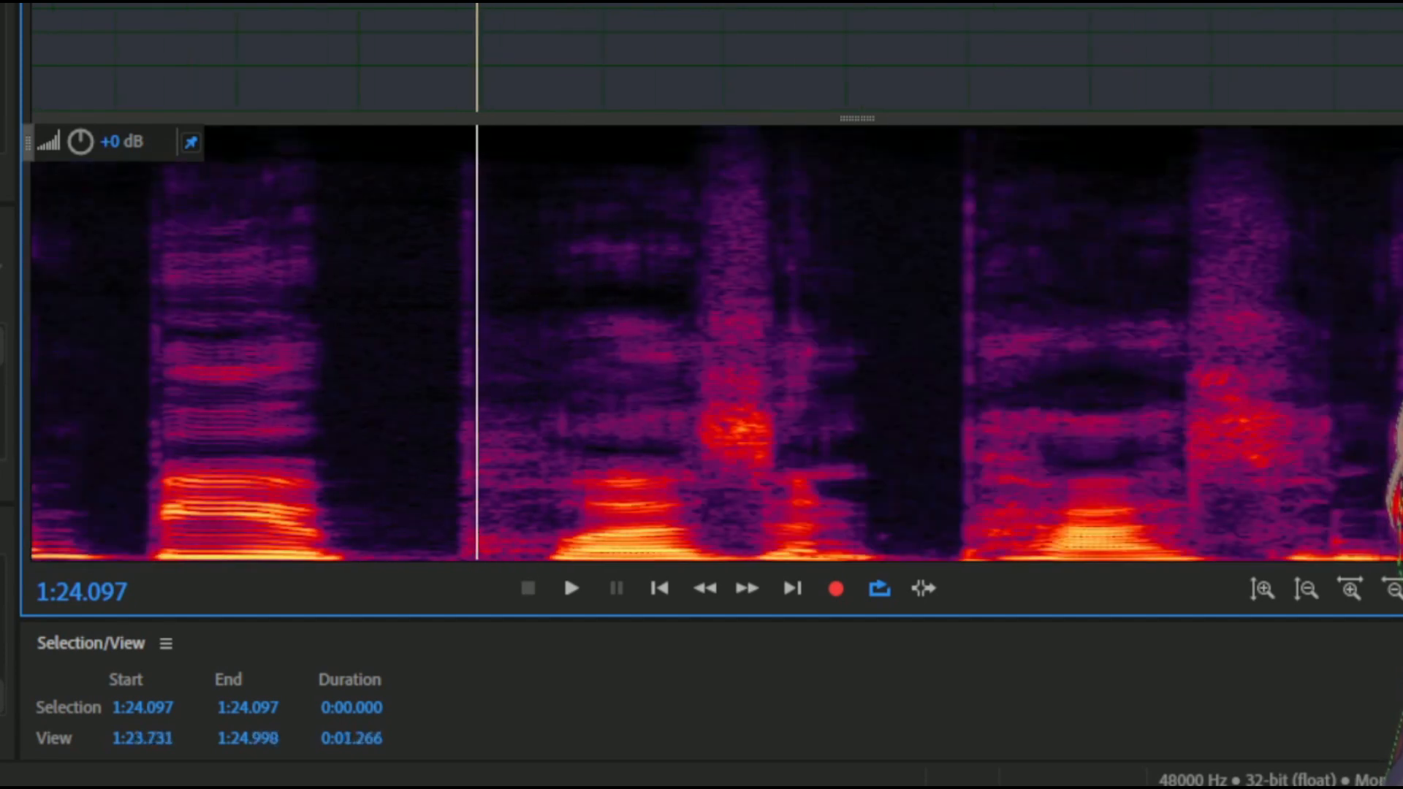
drag(417, 58, 914, 59)
scroll(651, 14, down, 3)
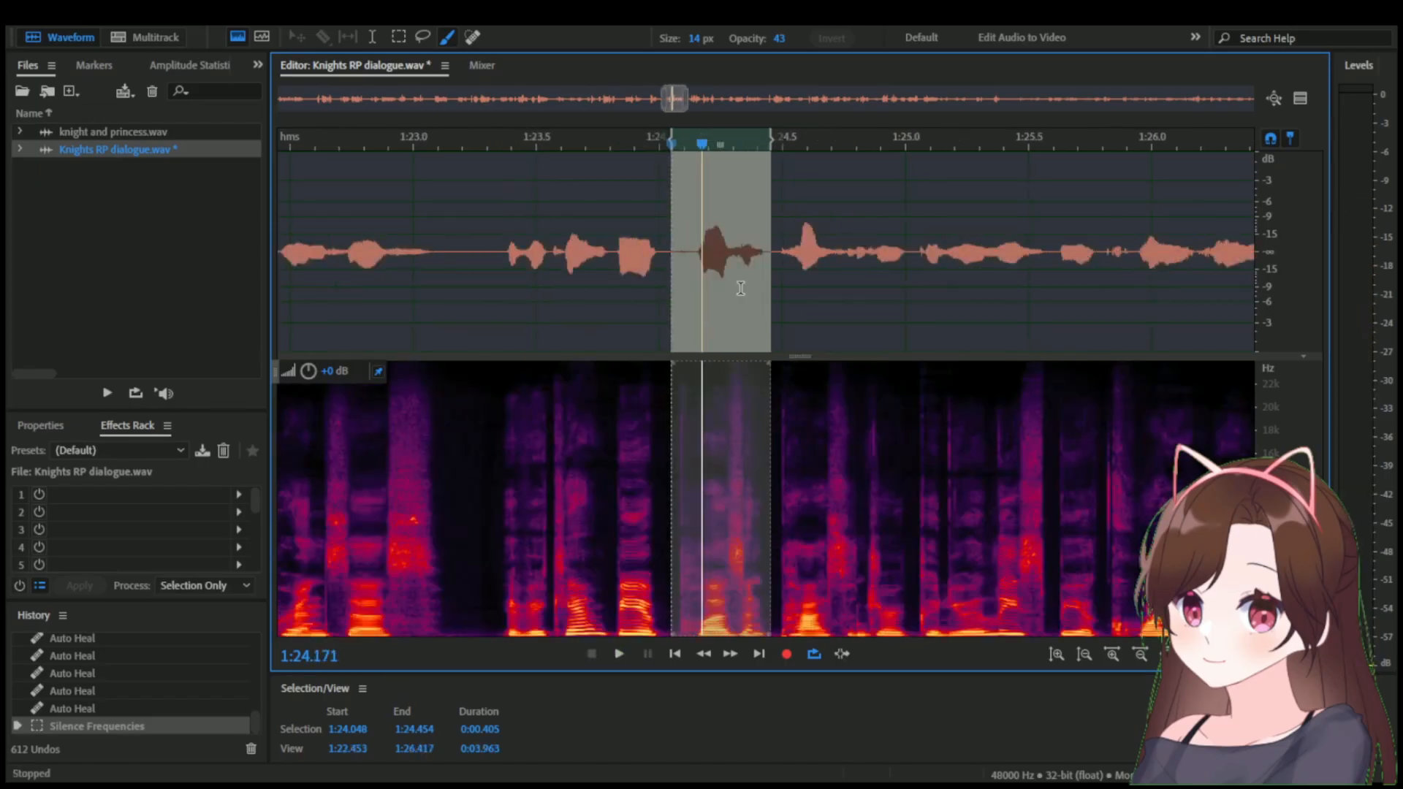
scroll(657, 277, down, 2)
click(392, 264)
key(space)
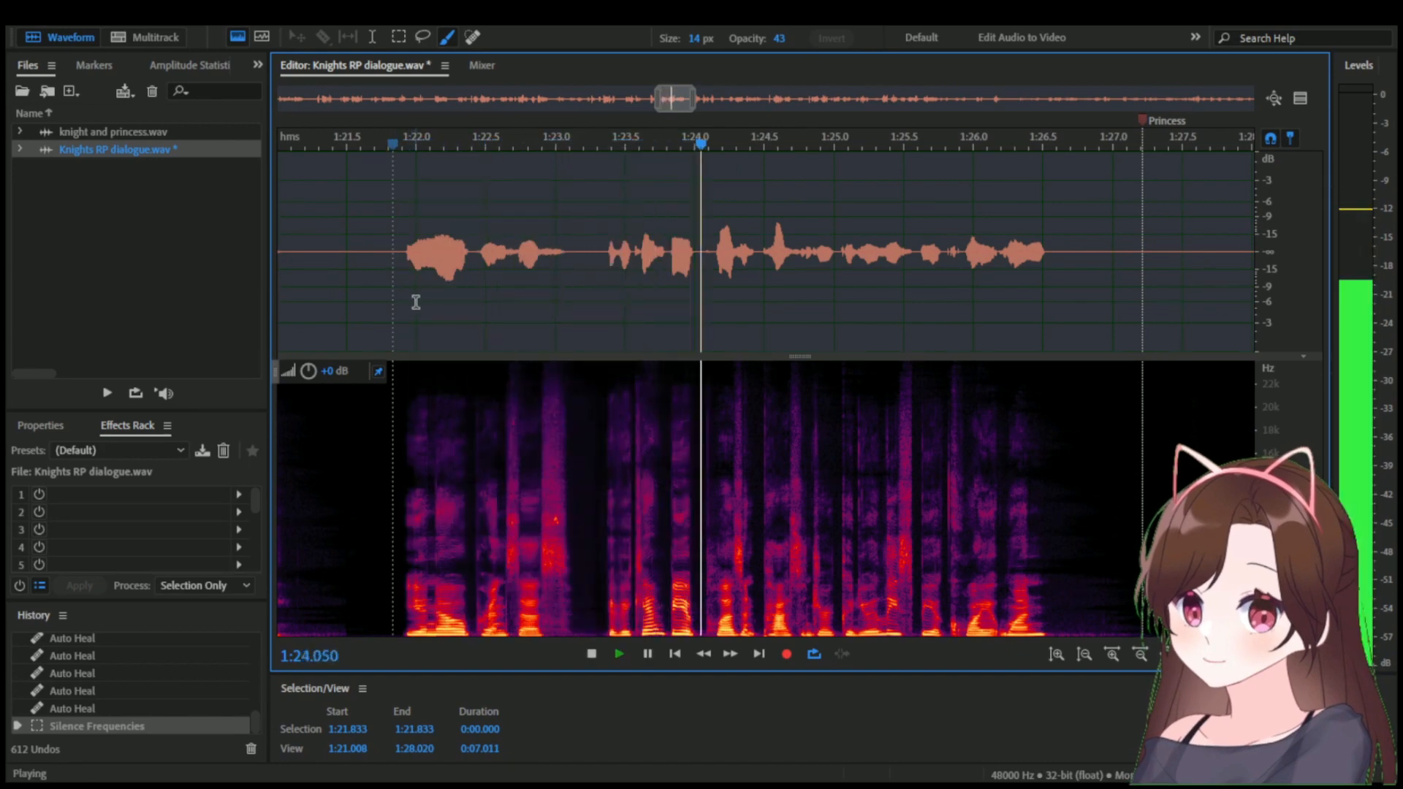
key(space)
scroll(765, 406, up, 3)
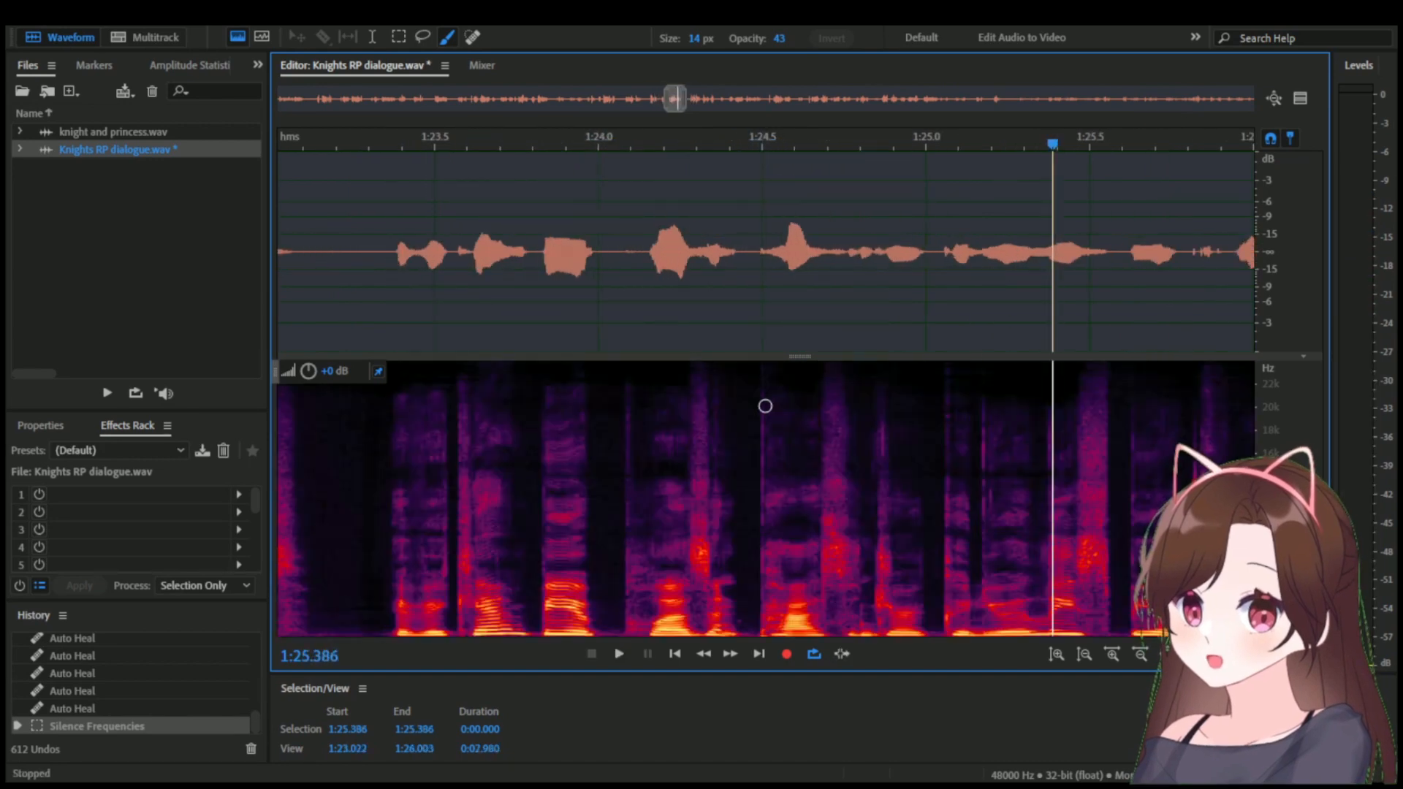
Silence the lowest frequencies of the click between 1:24.484 and 1:24.514.
scroll(765, 380, up, 3)
drag(738, 151, 787, 146)
scroll(758, 404, up, 4)
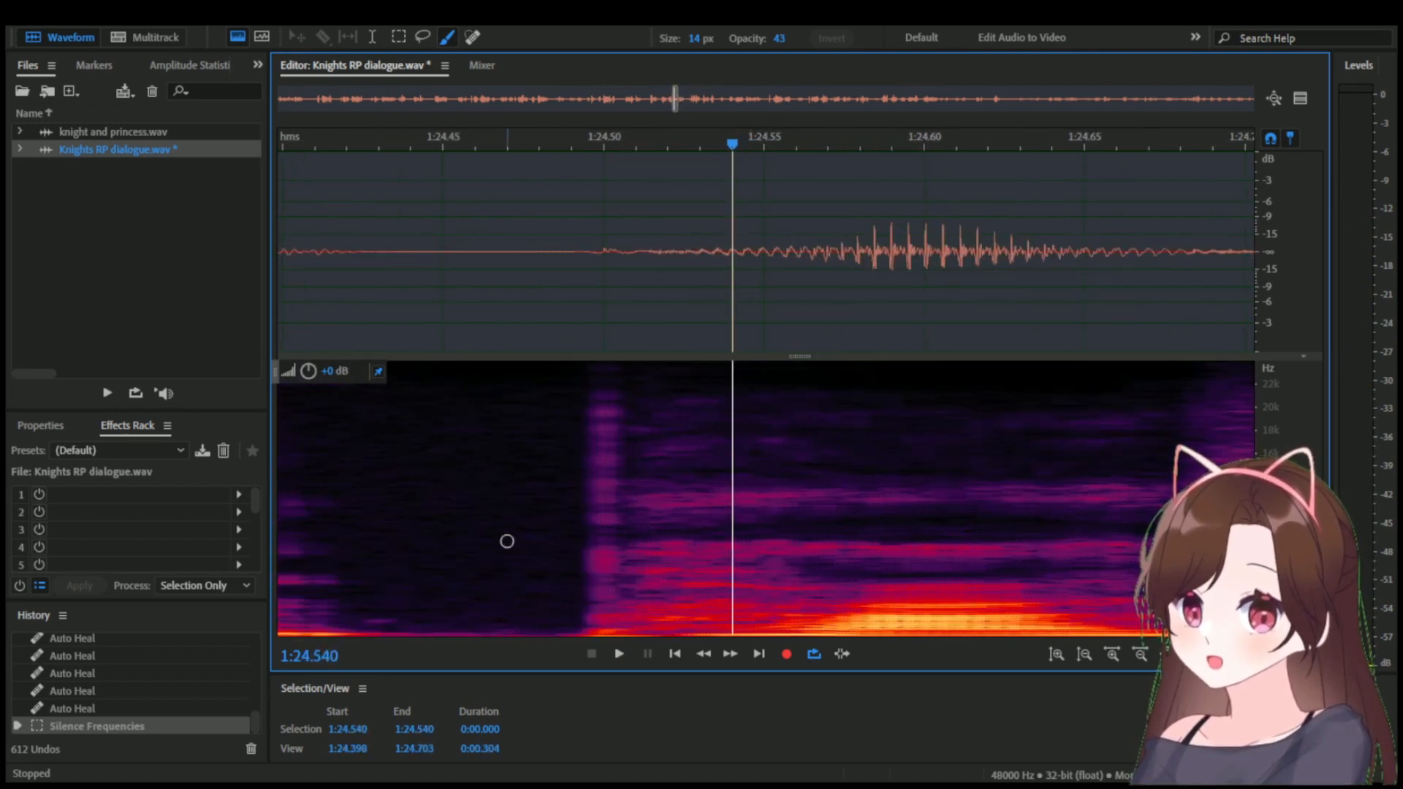
scroll(559, 569, up, 2)
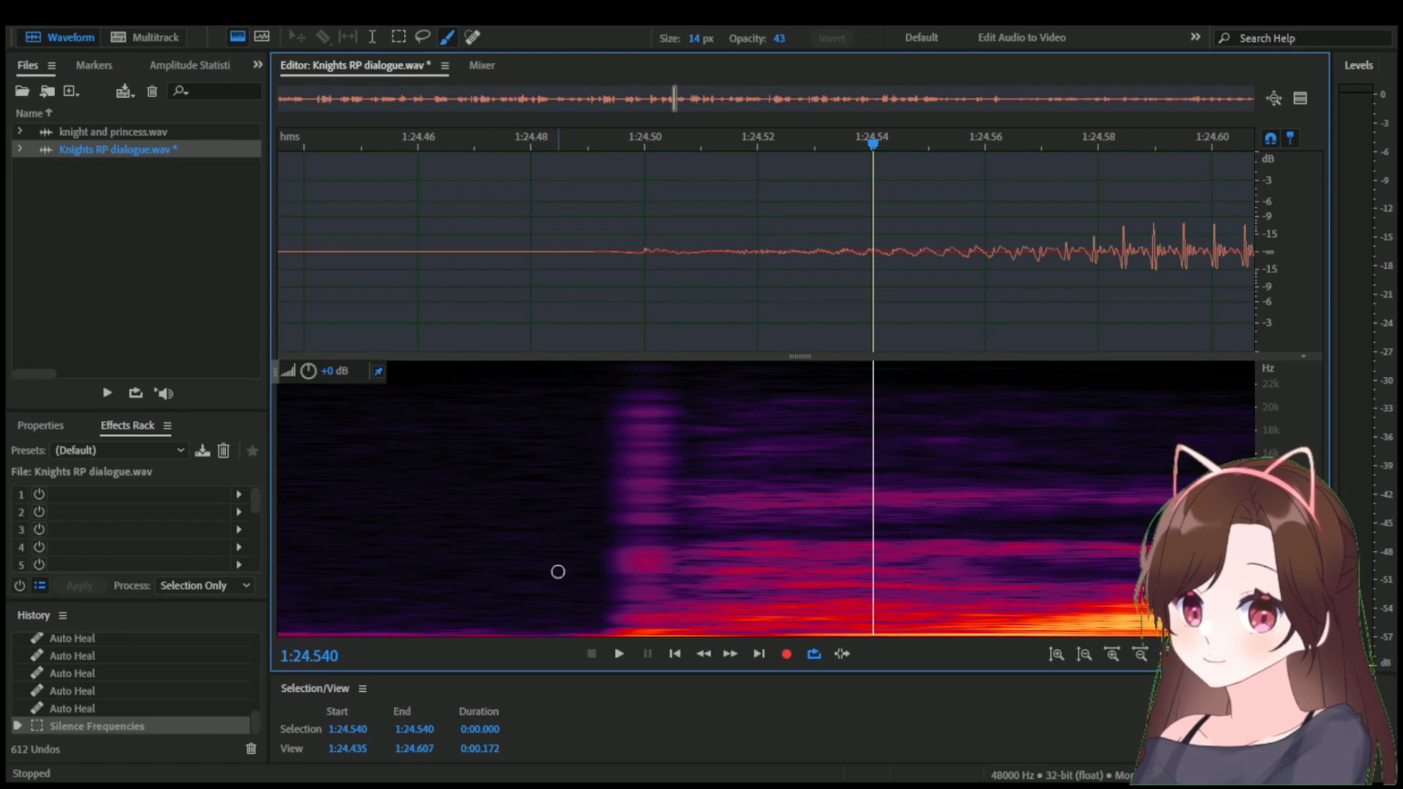
drag(564, 642, 641, 642)
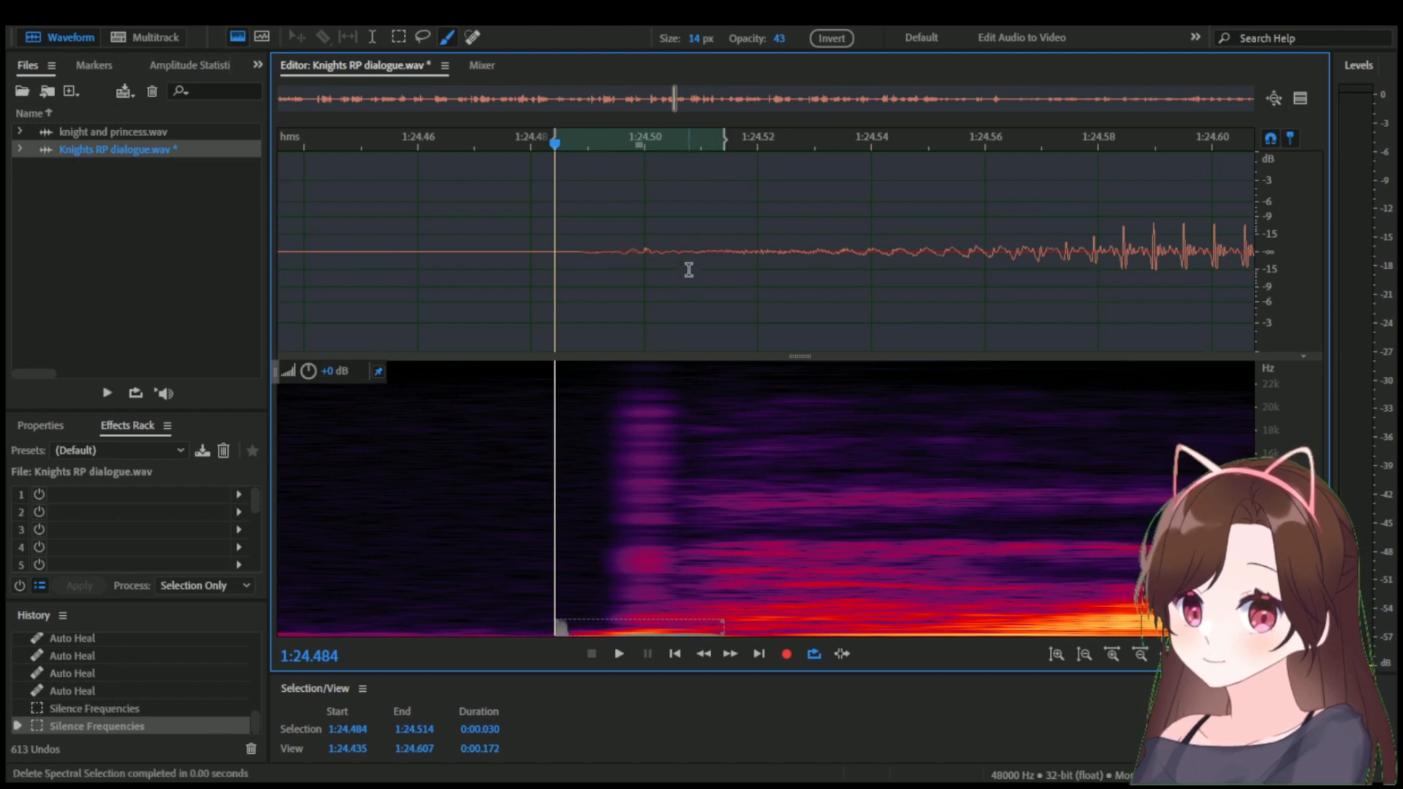
Compare the waveform around 1:24.488 to 1:24.509 with the last frequency silencing undone and reapplied.
drag(699, 253, 577, 263)
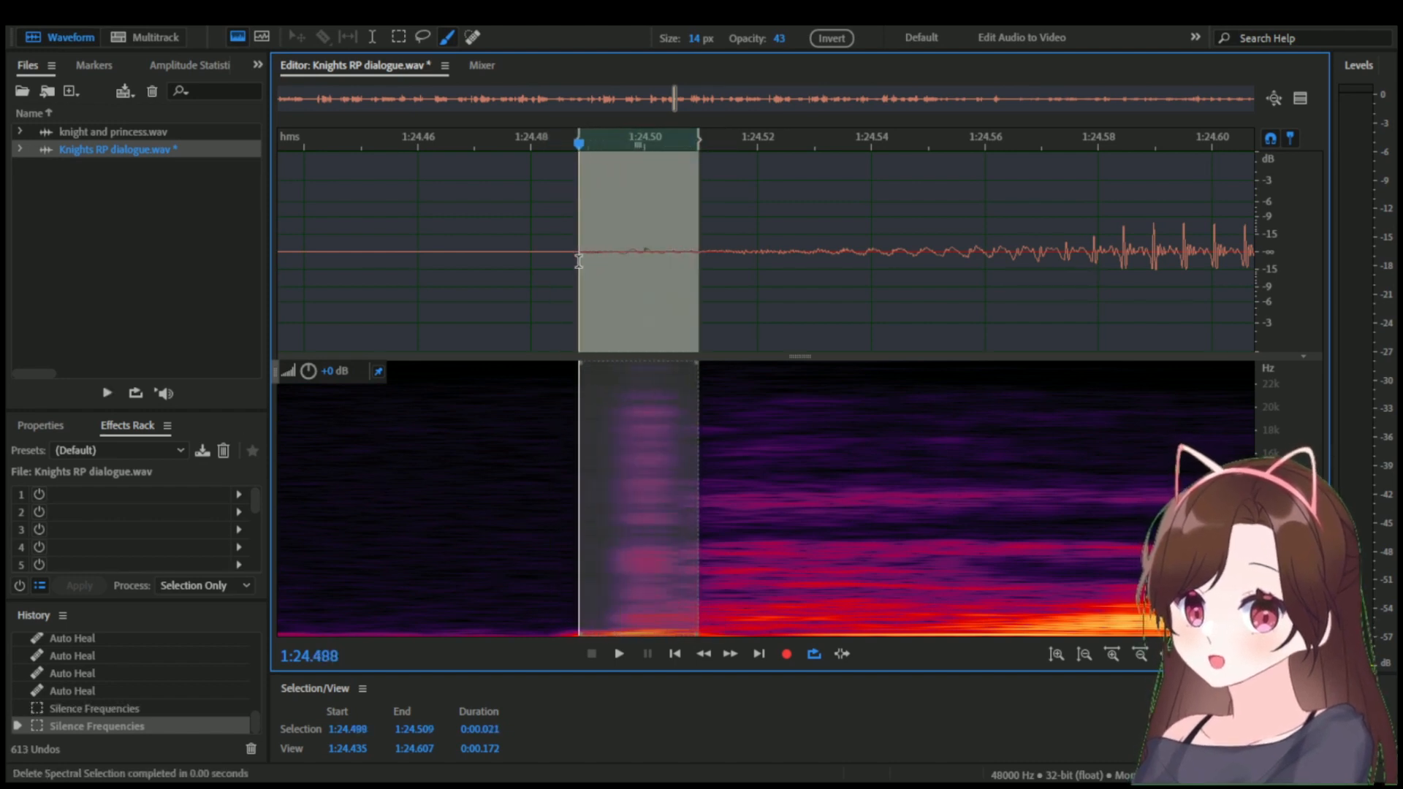
click(662, 270)
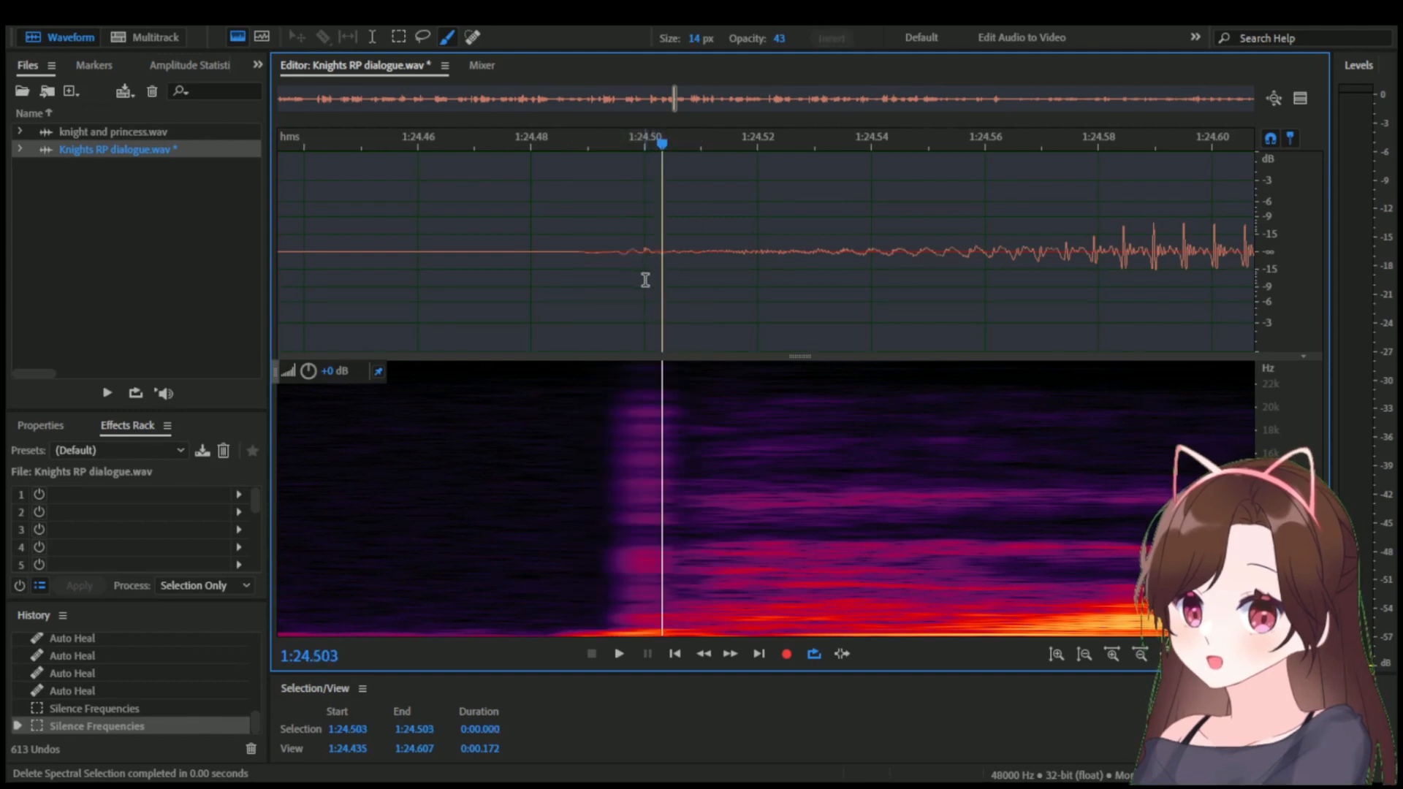
key(ctrl+z)
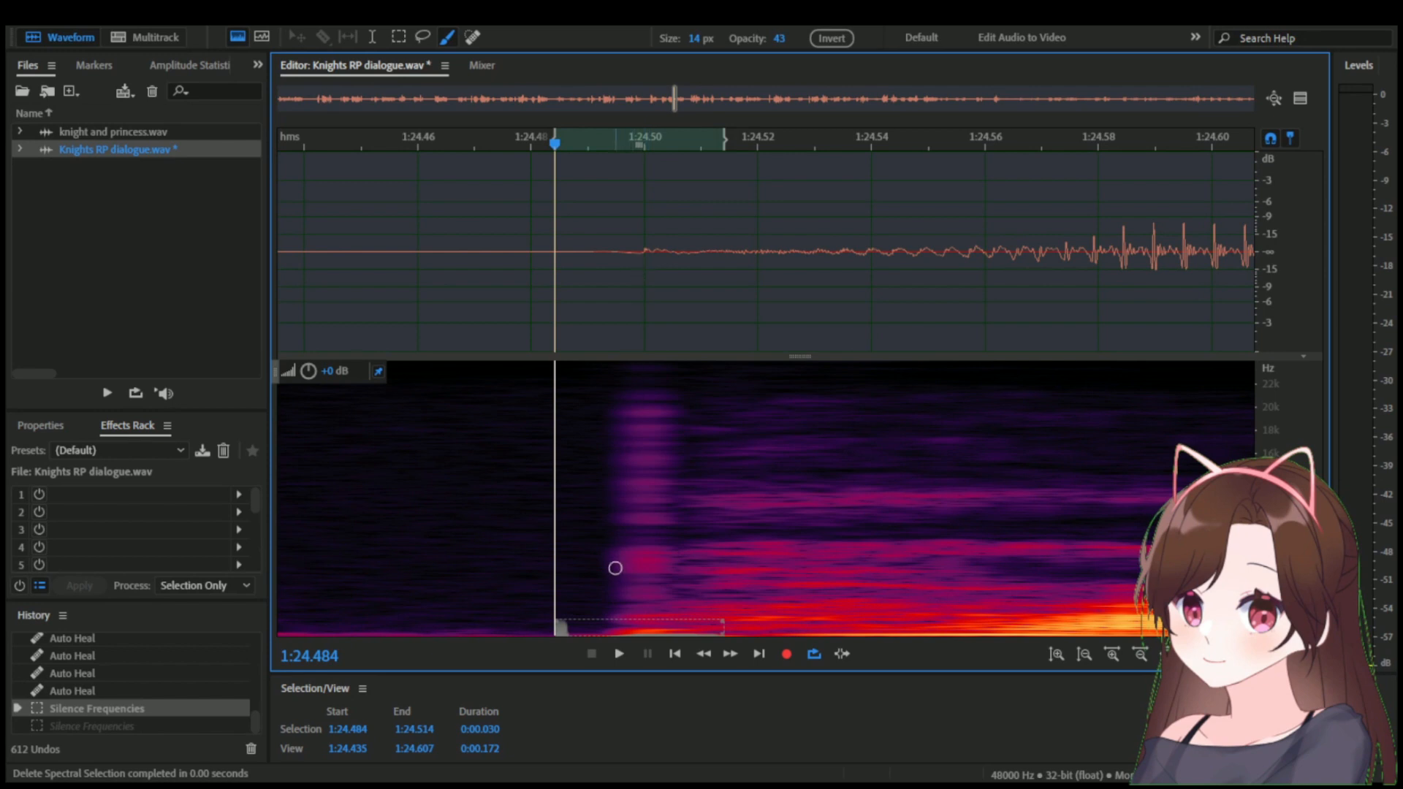
key(ctrl+shift+z)
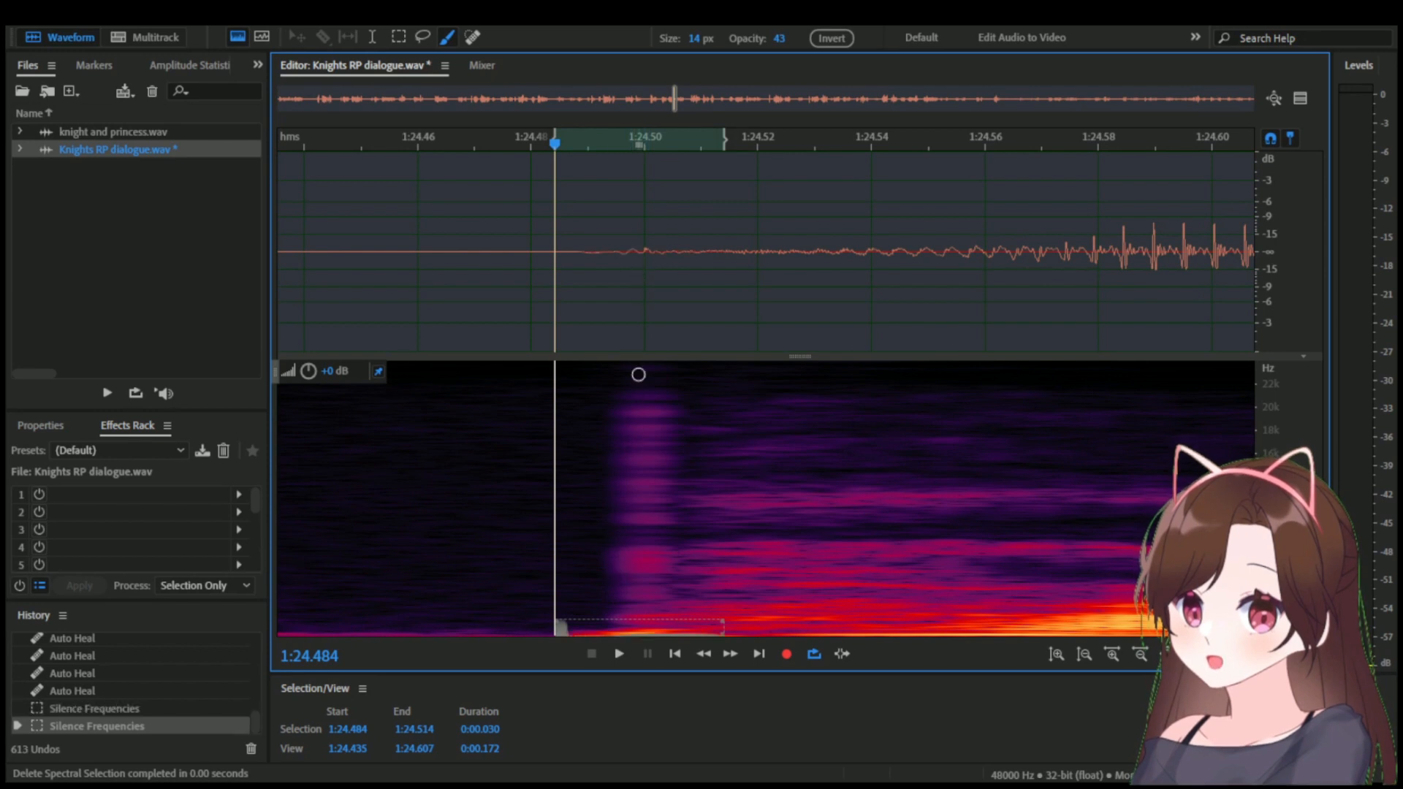
click(645, 307)
scroll(650, 307, down, 10)
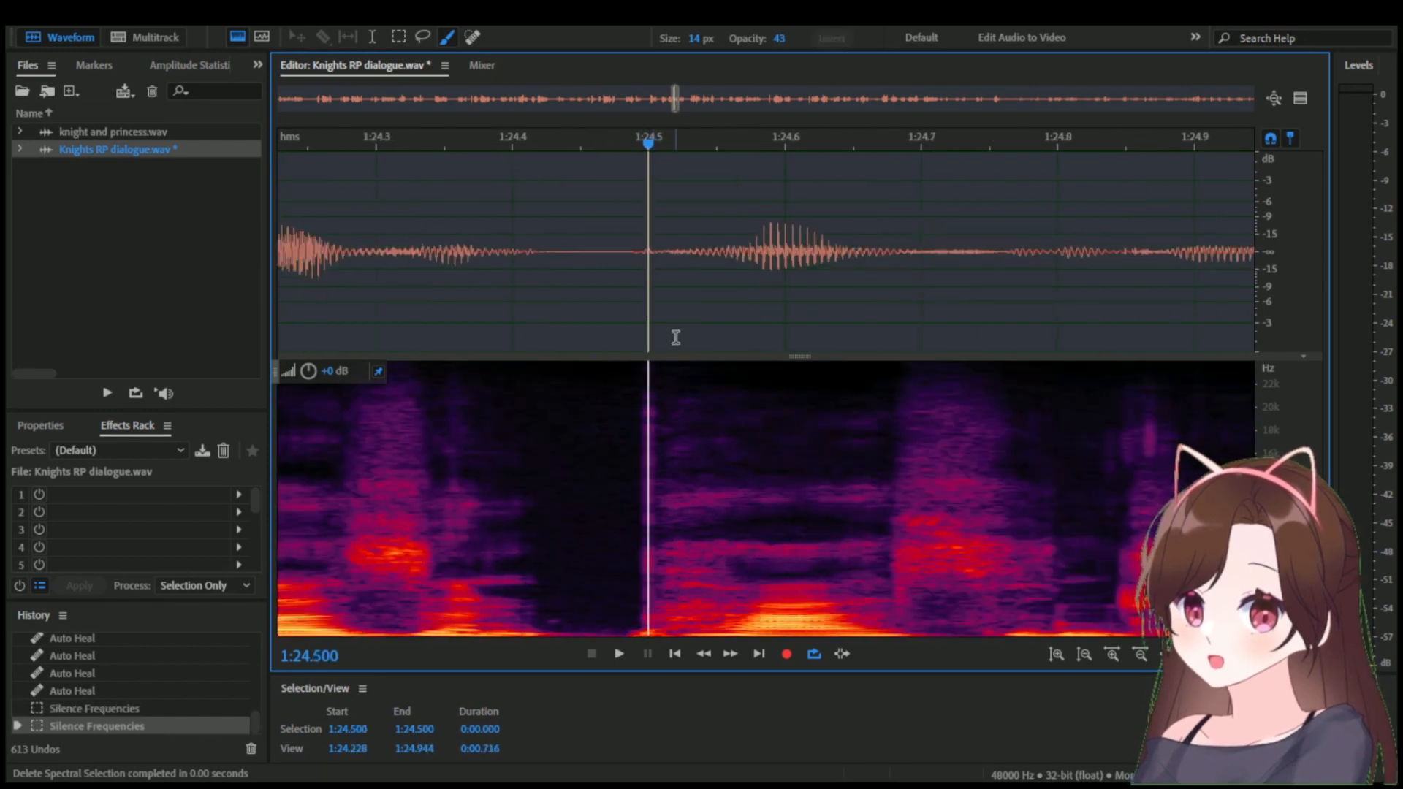
Play back the silenced word start from about 1:24.37 and again from about 1:24.19.
drag(648, 146, 589, 144)
key(space)
key(space)
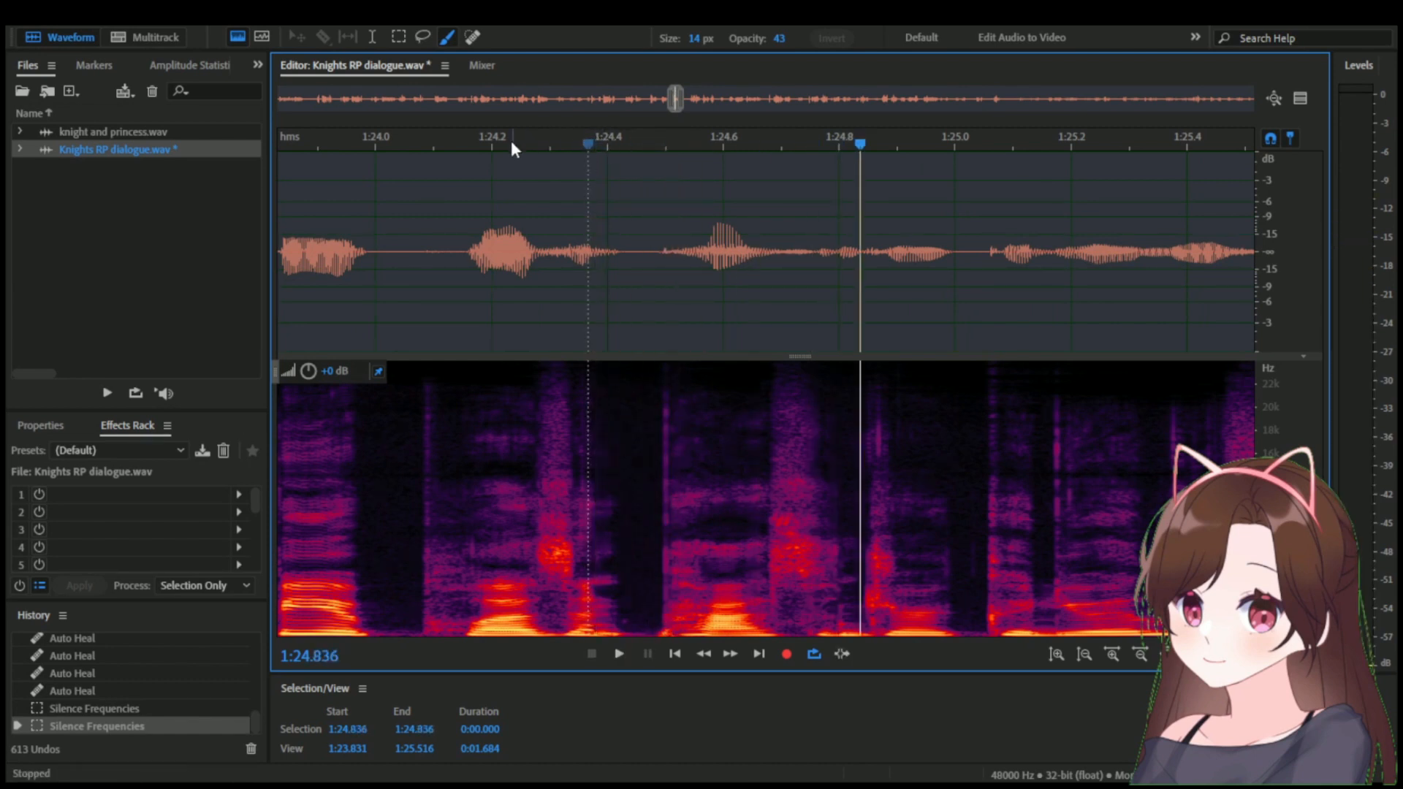
click(479, 144)
key(space)
click(488, 141)
key(space)
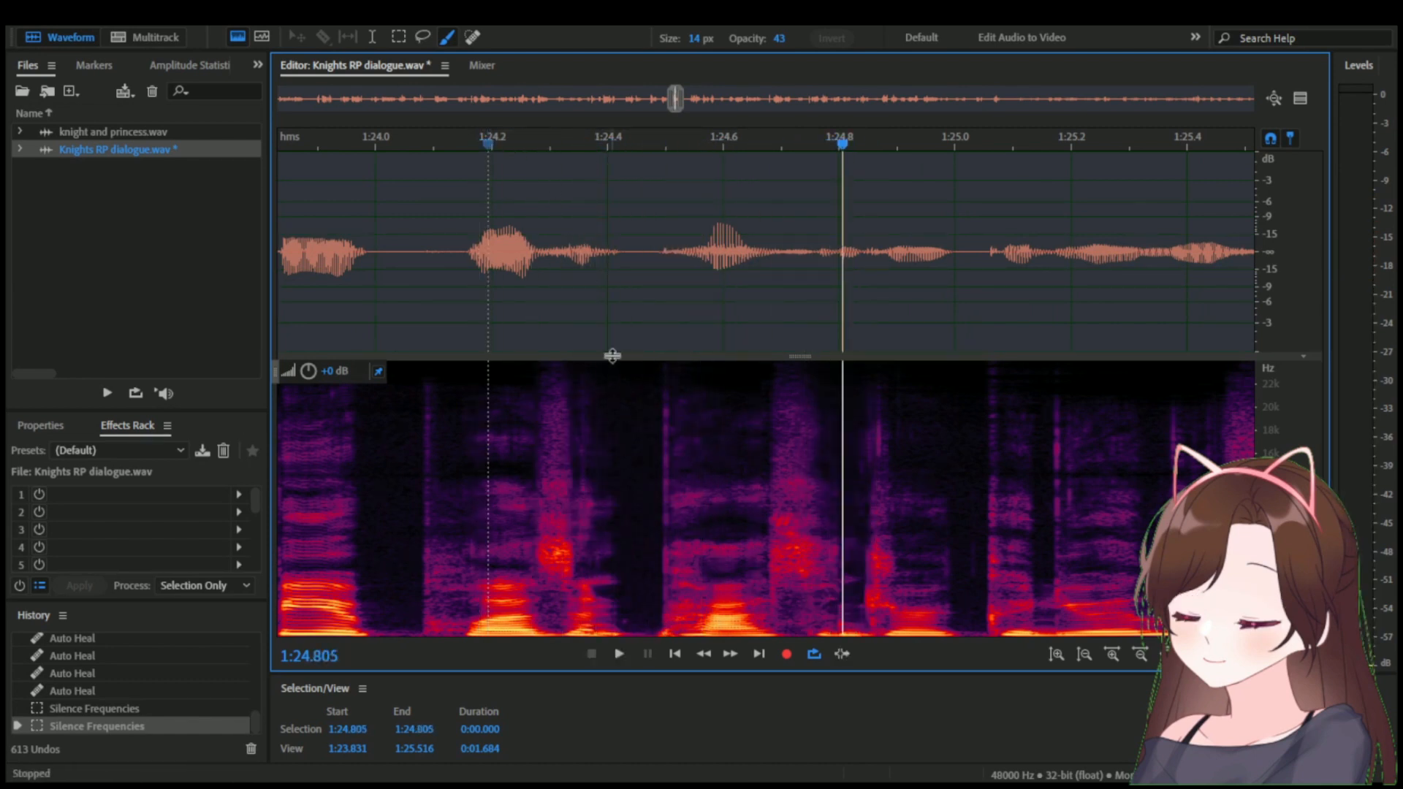
Heal the lowest frequencies between about 1:24.488 and 1:24.501 with the 41 px Spot Healing Brush.
scroll(676, 526, up, 5)
click(475, 38)
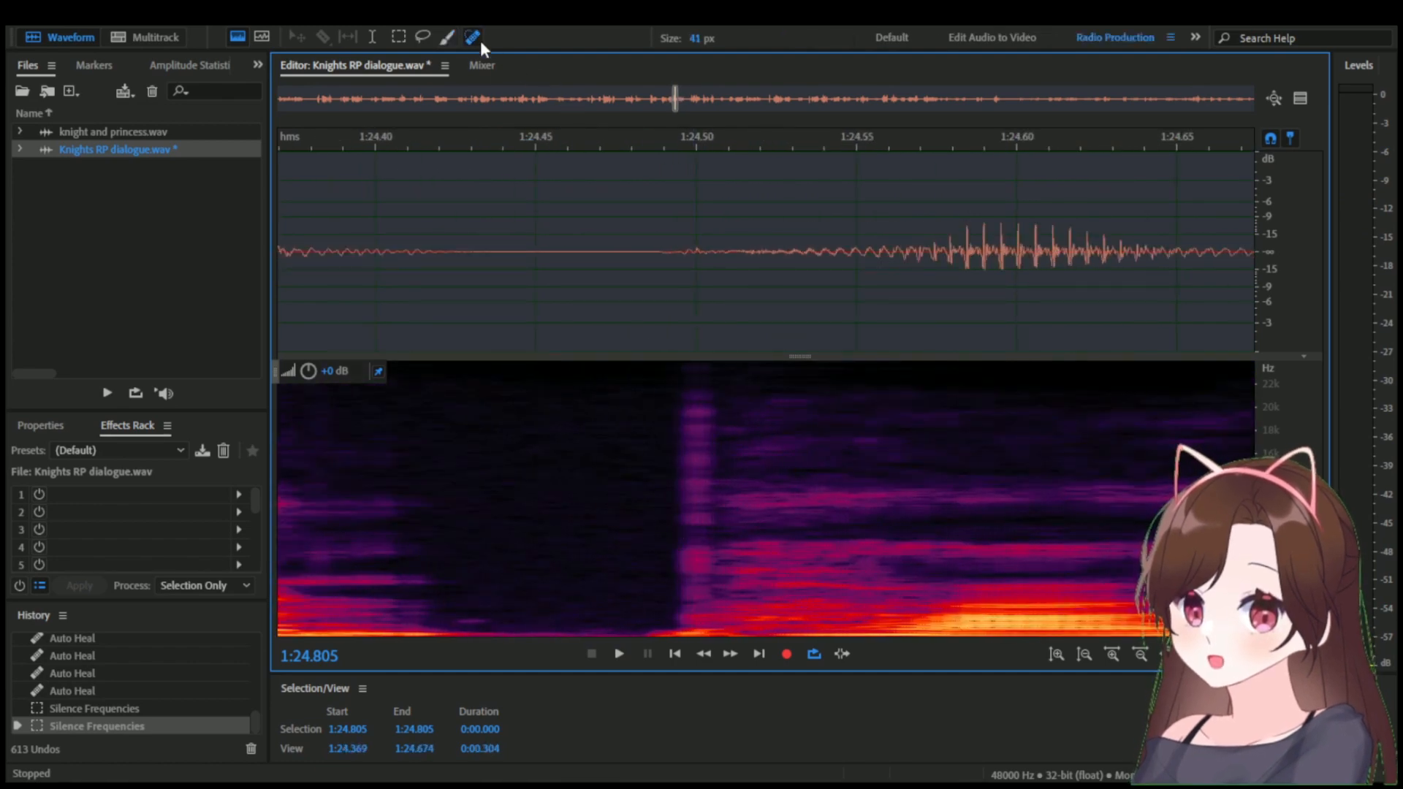
scroll(648, 576, up, 3)
drag(665, 643, 764, 650)
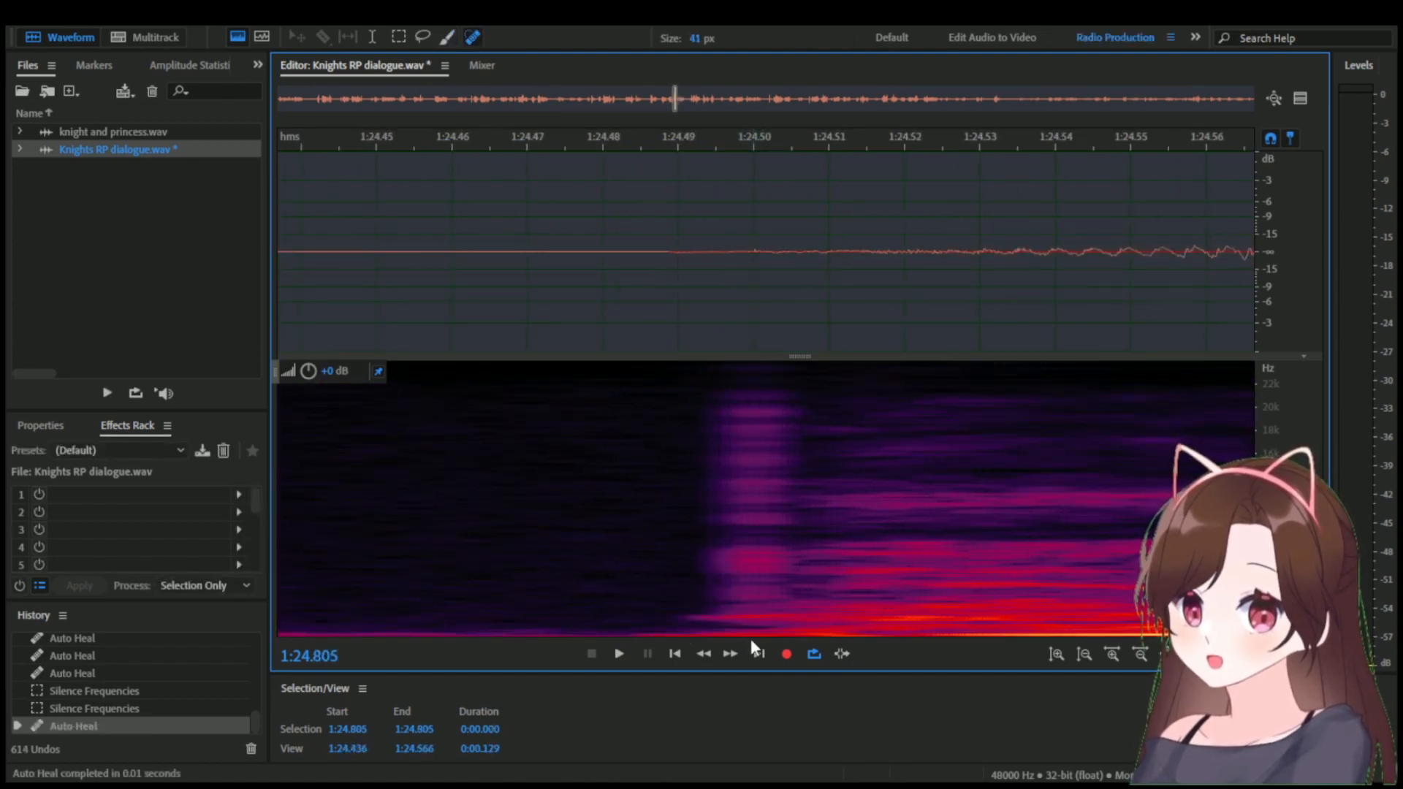
Play back the healed word repeatedly from 1:24.188 and from about 1:24.49.
scroll(698, 601, down, 8)
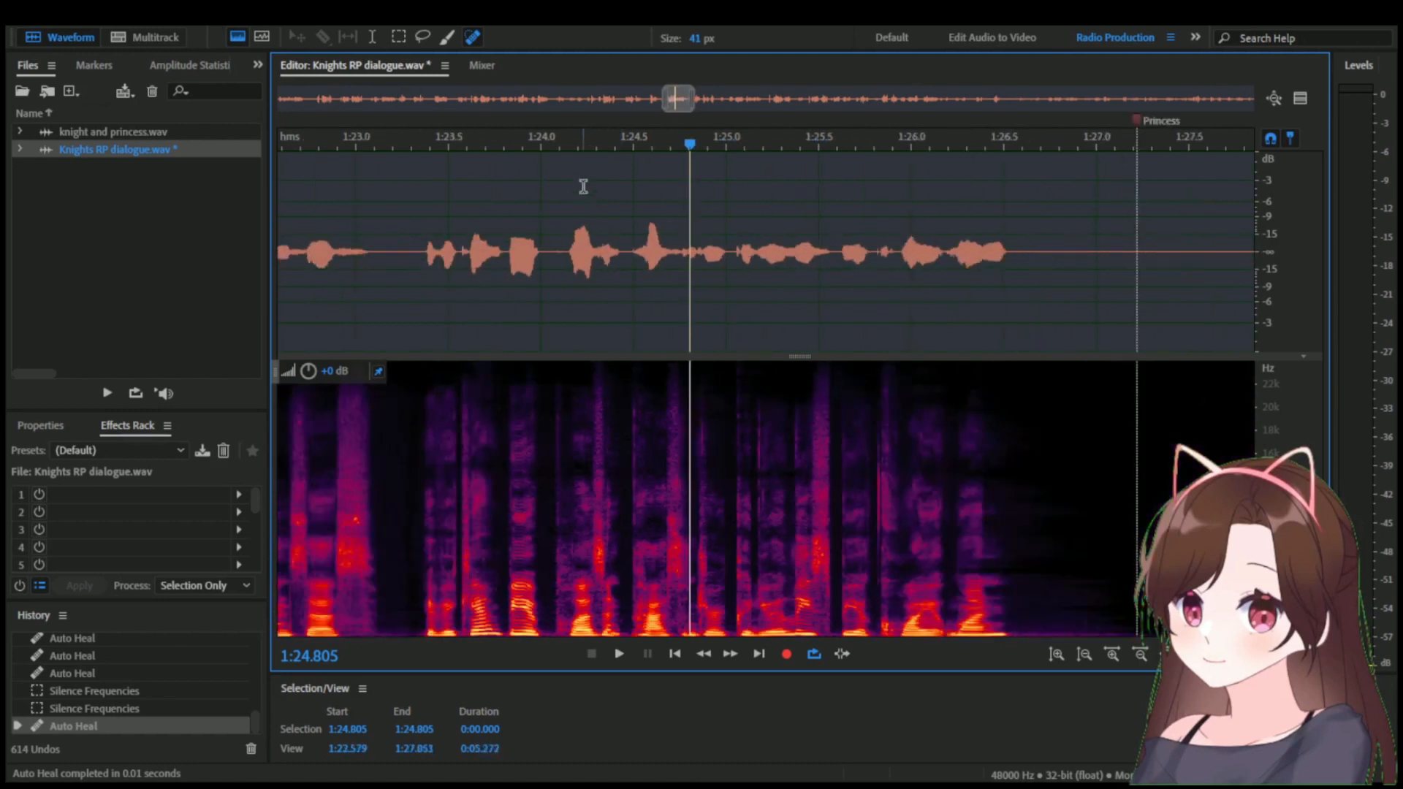
click(577, 146)
key(space)
click(577, 146)
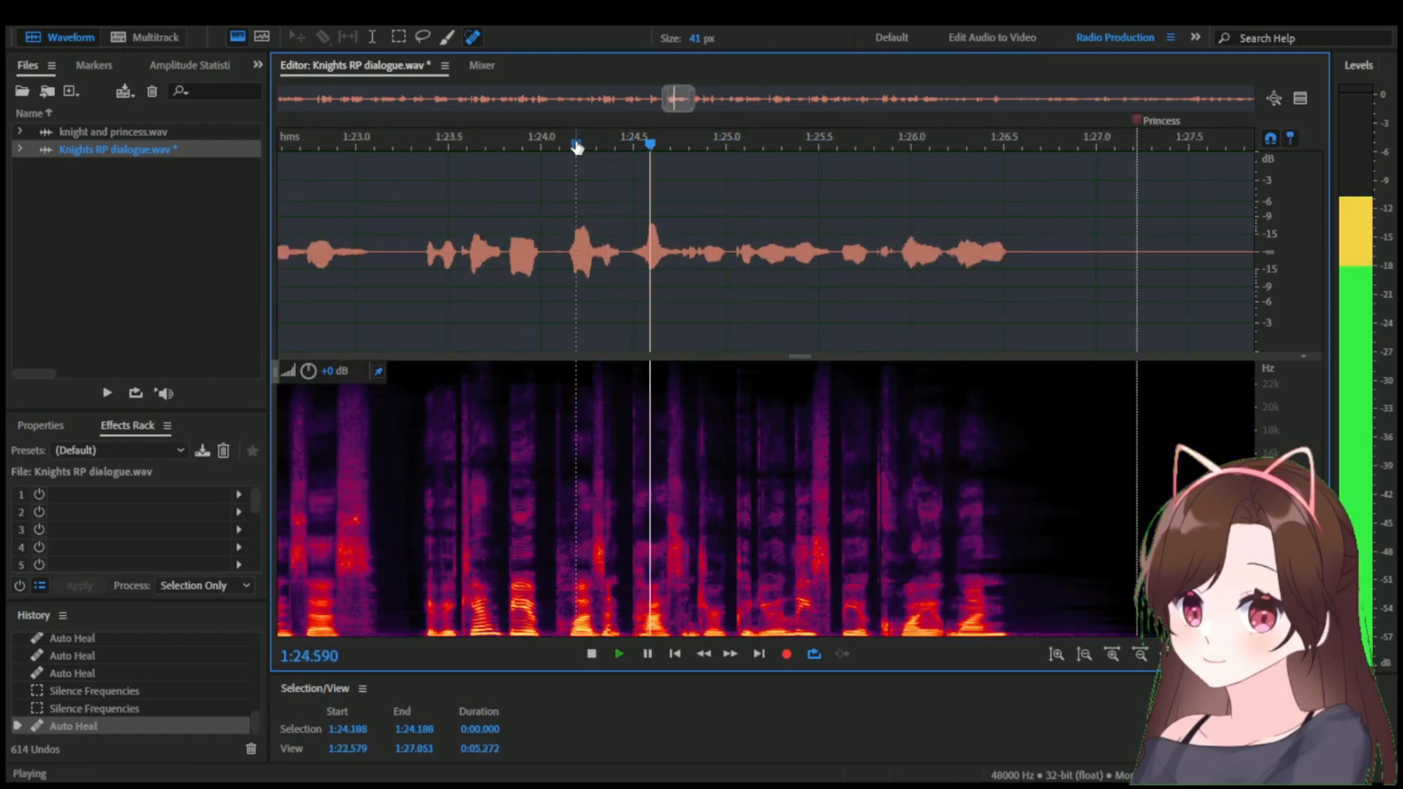
click(581, 147)
scroll(614, 219, up, 4)
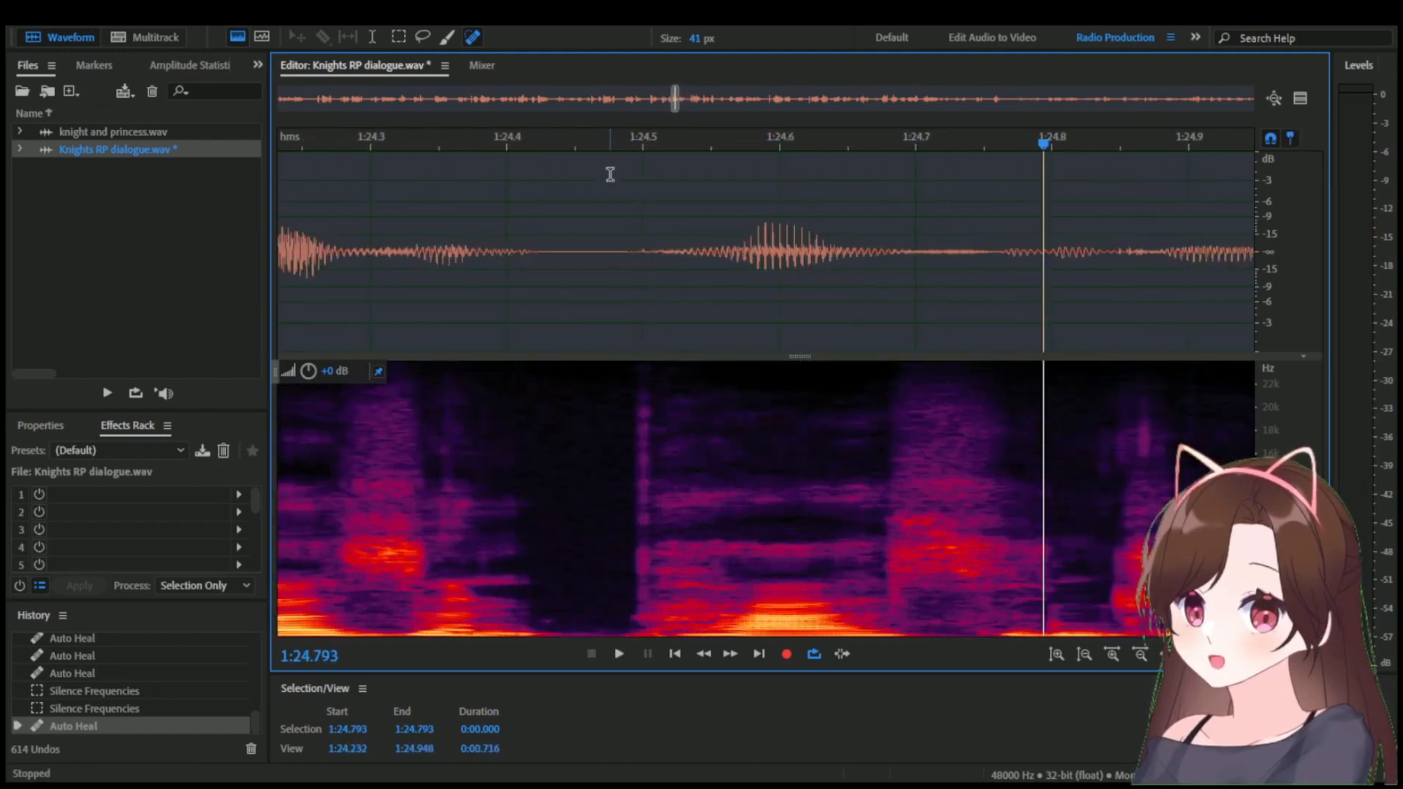
click(600, 142)
click(637, 141)
key(space)
mouse_move(637, 141)
mouse_down()
mouse_move(694, 139)
mouse_move(587, 140)
mouse_move(1083, 170)
mouse_up()
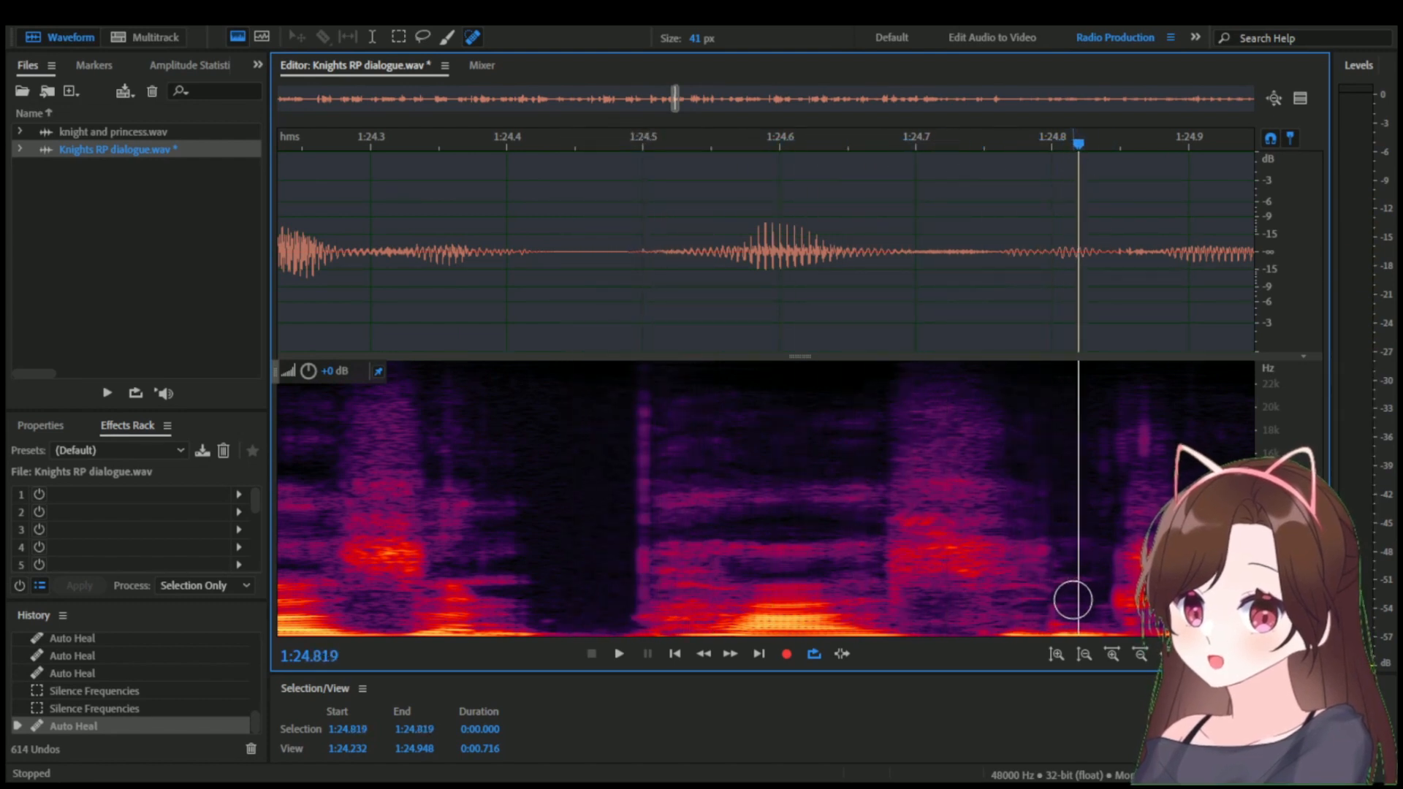
Heal the low-frequency noise around 1:24.80 to 1:24.82 and play back the line from 1:21.693.
drag(1071, 595, 1052, 616)
scroll(925, 593, down, 3)
scroll(869, 583, down, 4)
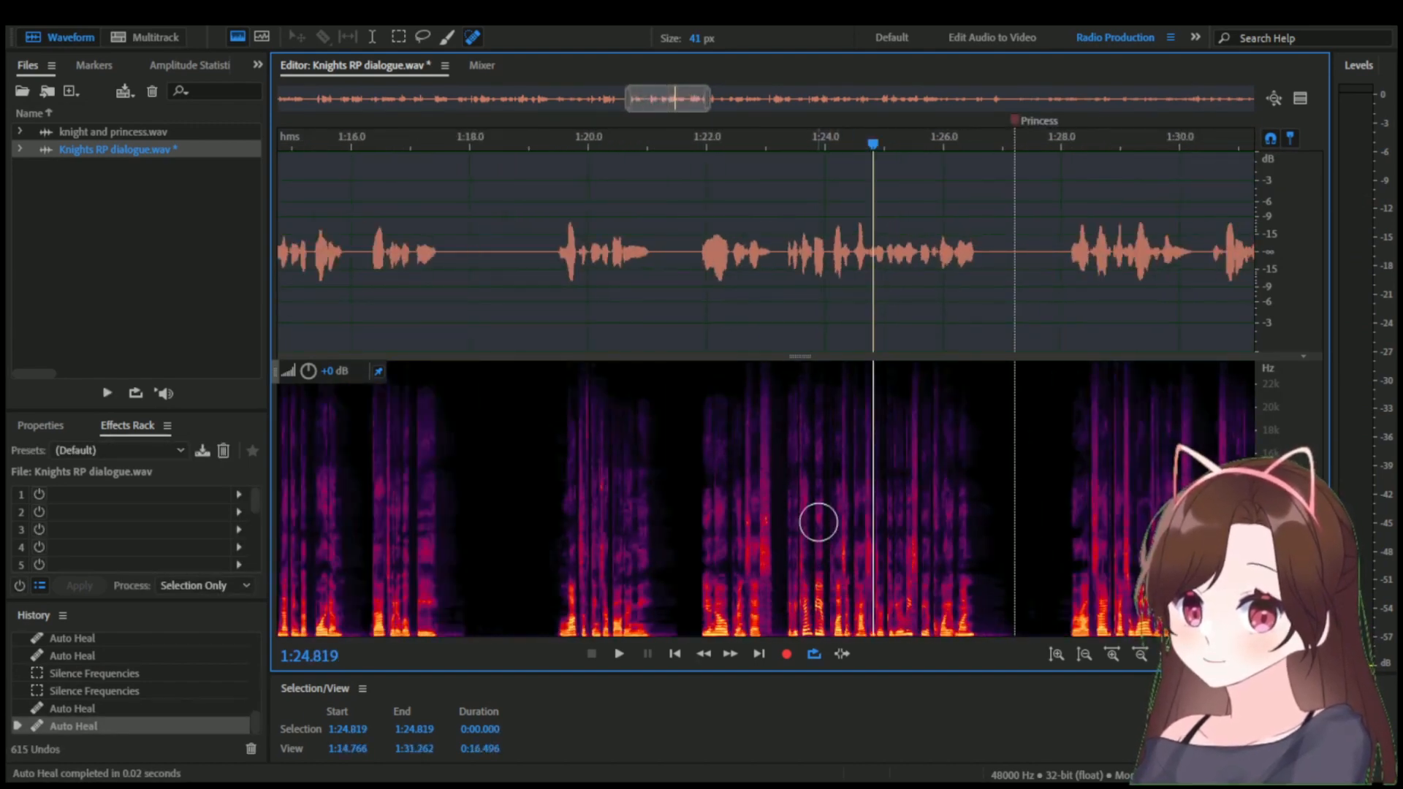
click(689, 144)
key(space)
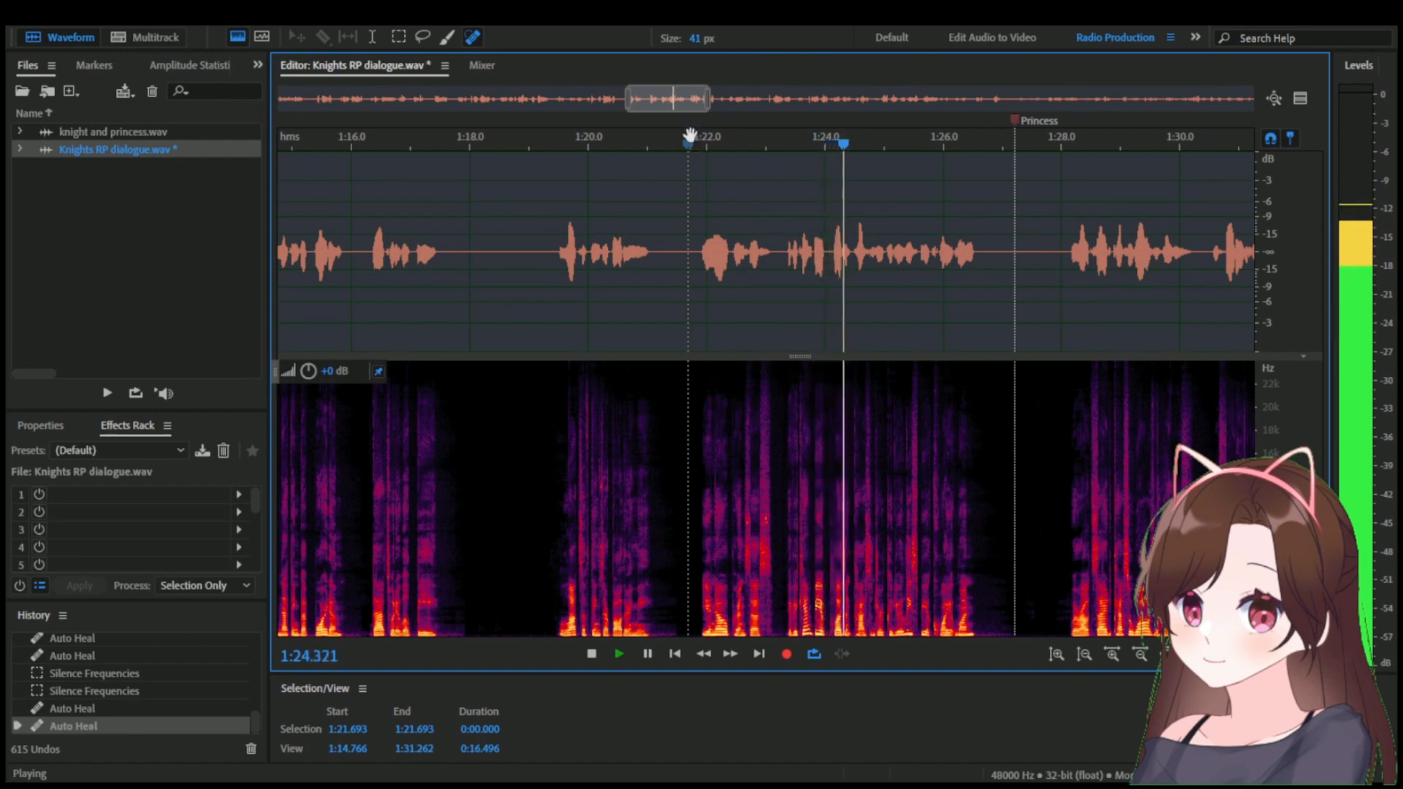
key(space)
scroll(886, 439, up, 8)
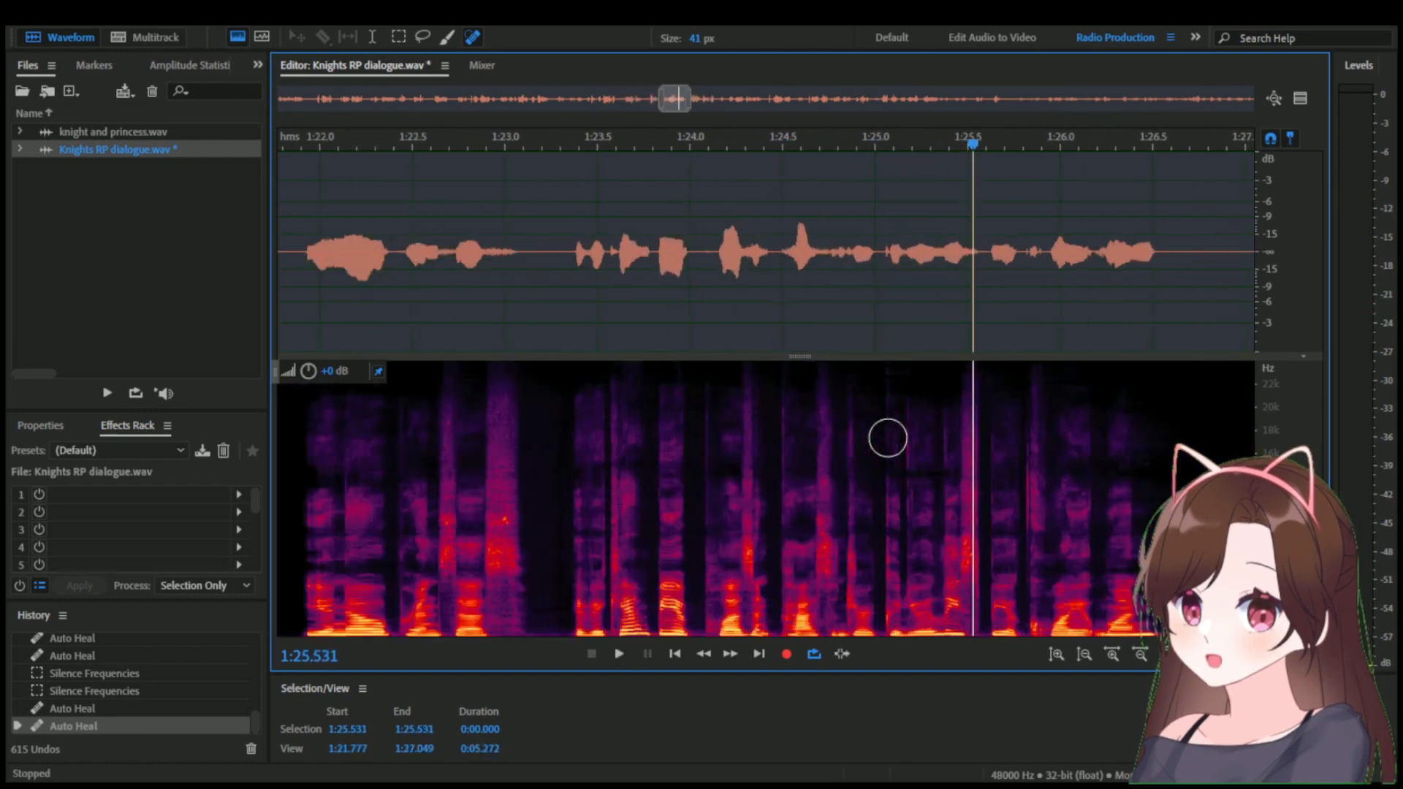
scroll(886, 439, down, 9)
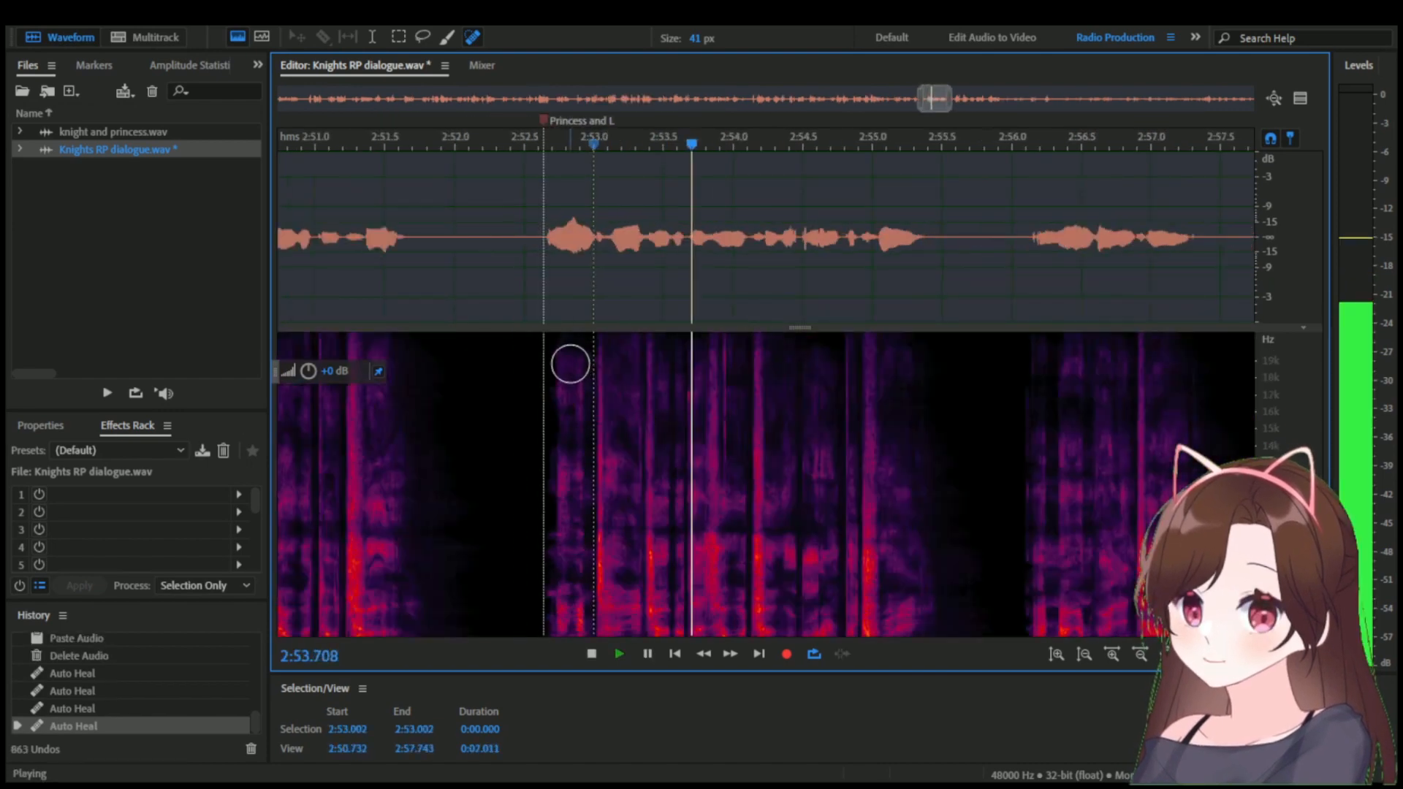
Heal the low-frequency noise just after 2:54.0 with the 41 px Spot Healing Brush and play it back.
drag(663, 139, 707, 122)
scroll(718, 241, up, 2)
mouse_move(741, 618)
mouse_down()
mouse_move(738, 492)
mouse_move(740, 584)
mouse_up()
scroll(604, 182, down, 3)
key(space)
key(space)
Try to quiet the stretch around 2:54.04 to 2:54.11 with Amplify and heal its leading edge.
scroll(738, 220, up, 3)
drag(719, 145, 757, 154)
drag(744, 238, 702, 237)
click(660, 237)
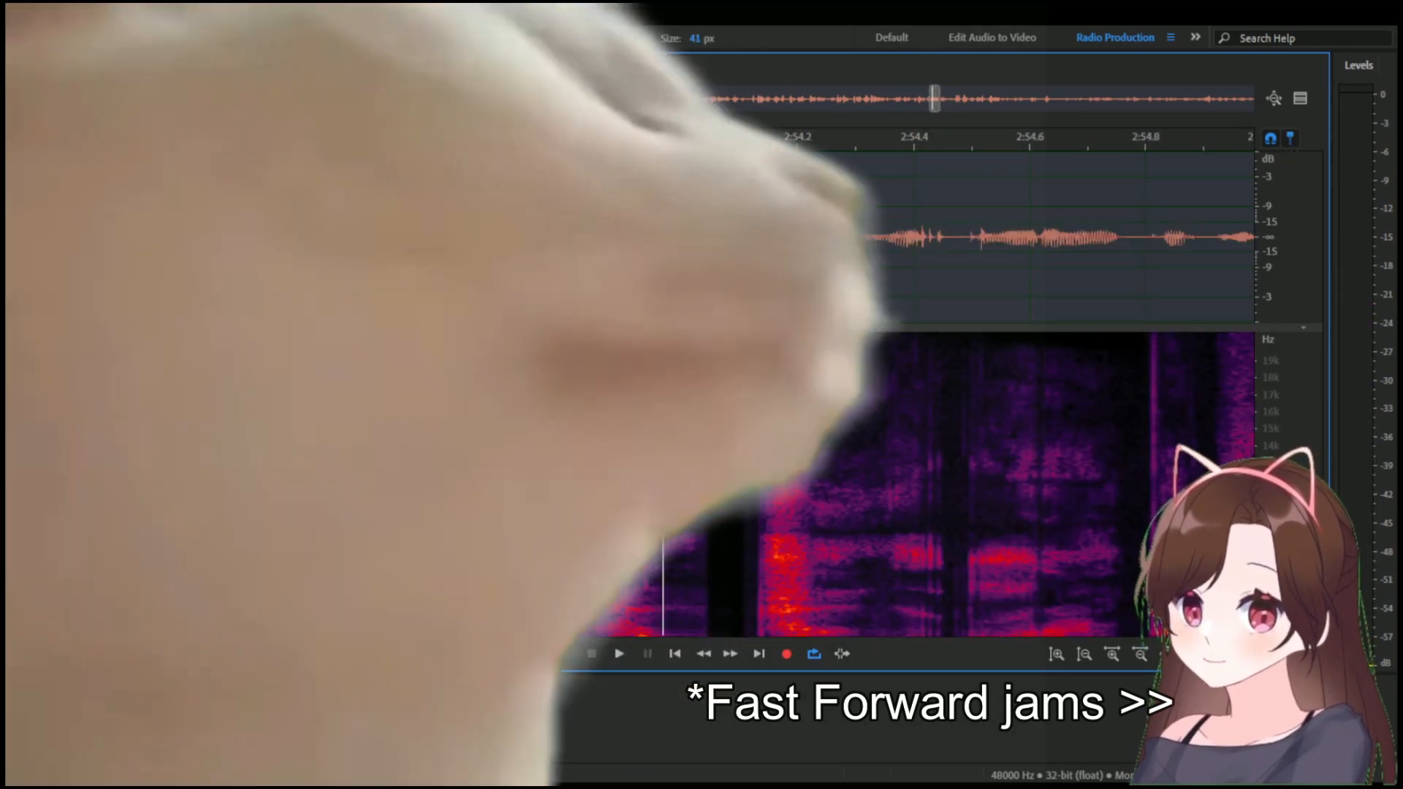
drag(705, 614, 705, 512)
scroll(705, 237, down, 4)
Play back the line from 2:52.536.
click(549, 143)
key(space)
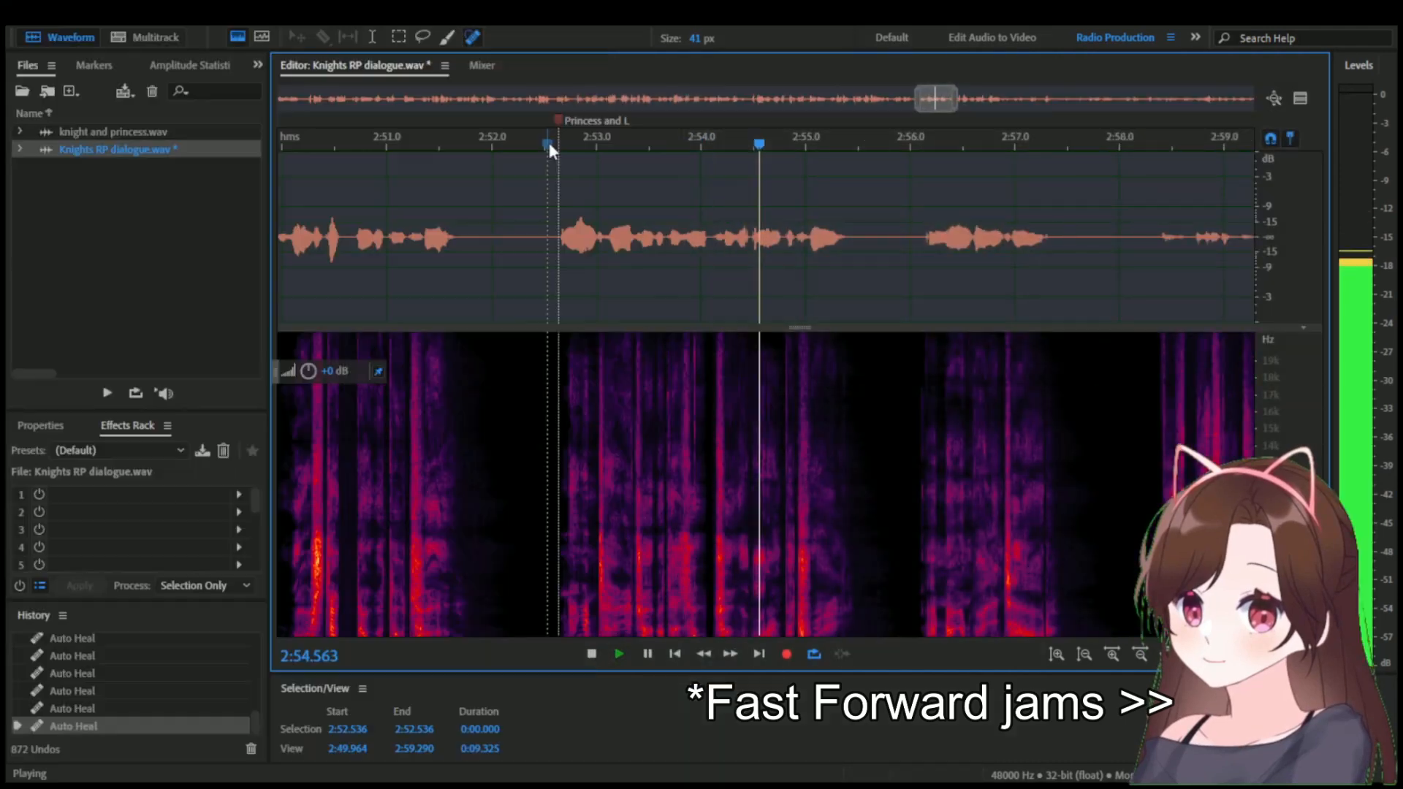
key(space)
Undo the Amplify near 2:54 and the healing strokes made after it.
scroll(687, 292, up, 2)
key(ctrl+z)
key(ctrl+z)
click(670, 291)
key(ctrl+z)
key(ctrl+z)
key(ctrl+z)
key(ctrl+z)
key(ctrl+z)
key(ctrl+z)
click(696, 286)
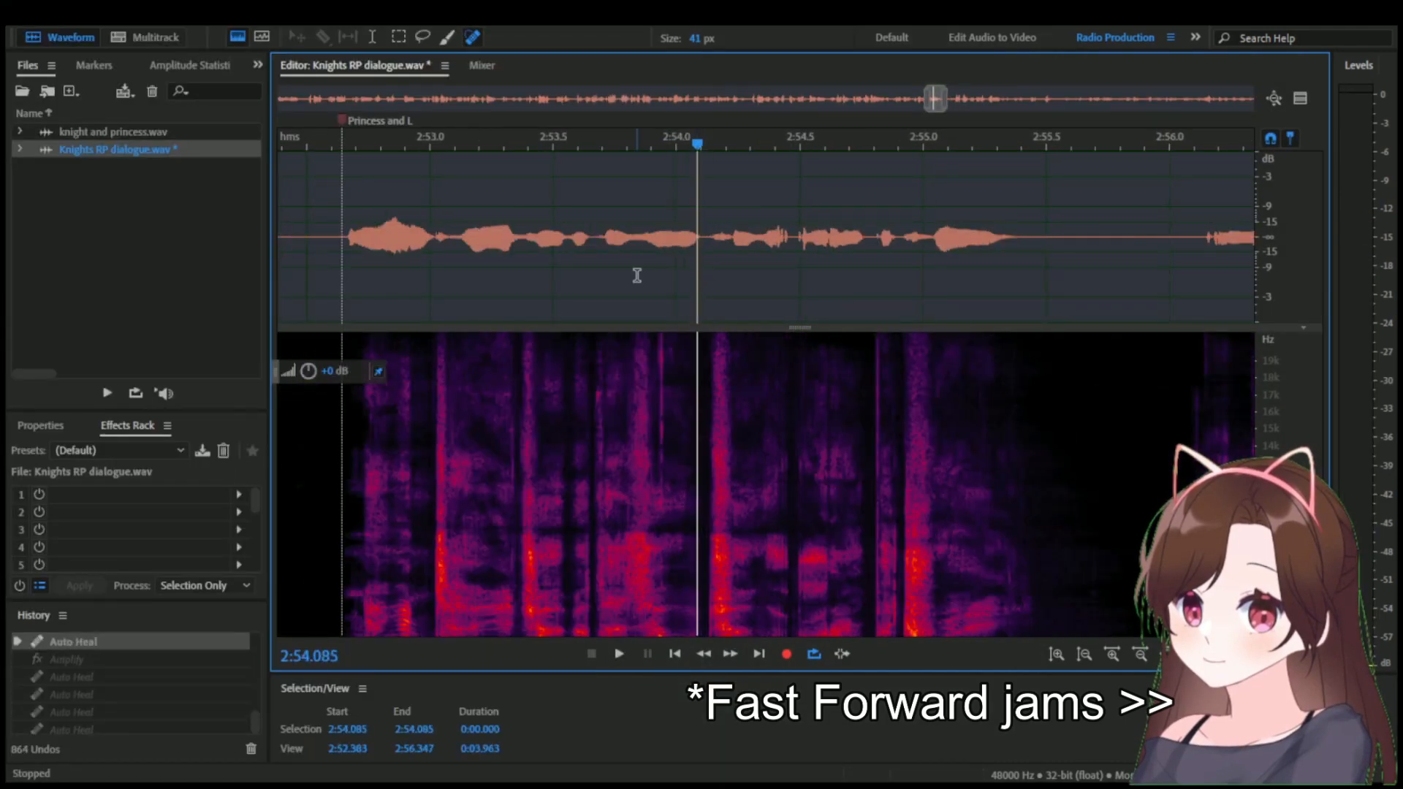
Play back the line around 2:53 and examine the transition near 2:54.138.
scroll(550, 276, down, 2)
click(454, 276)
key(space)
key(space)
scroll(621, 281, up, 5)
scroll(777, 281, down, 2)
click(797, 151)
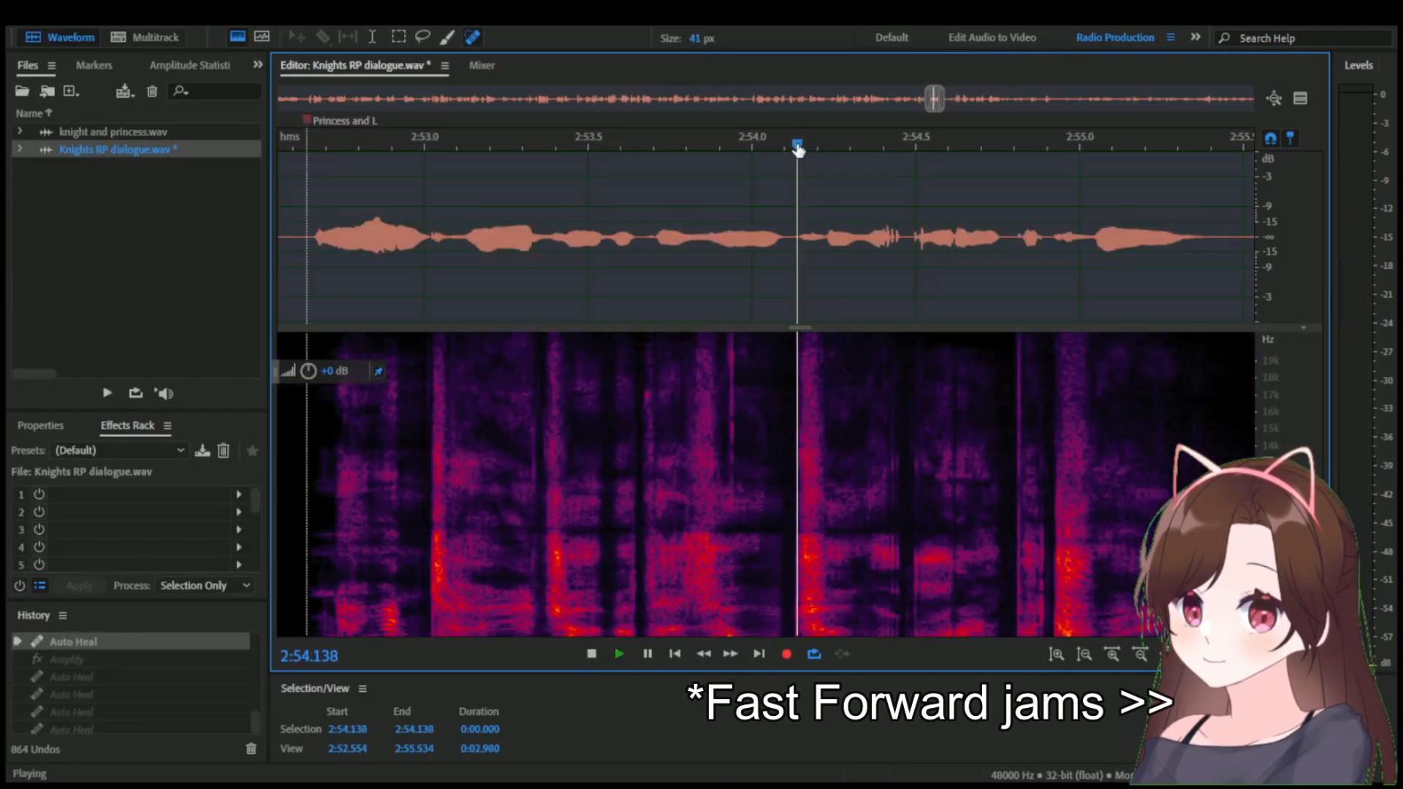
Try to delete the audio between 2:53.977 and 2:54.130, and undo the deletion.
drag(798, 150, 755, 136)
drag(793, 238, 743, 236)
scroll(743, 236, down, 2)
key(space)
key(space)
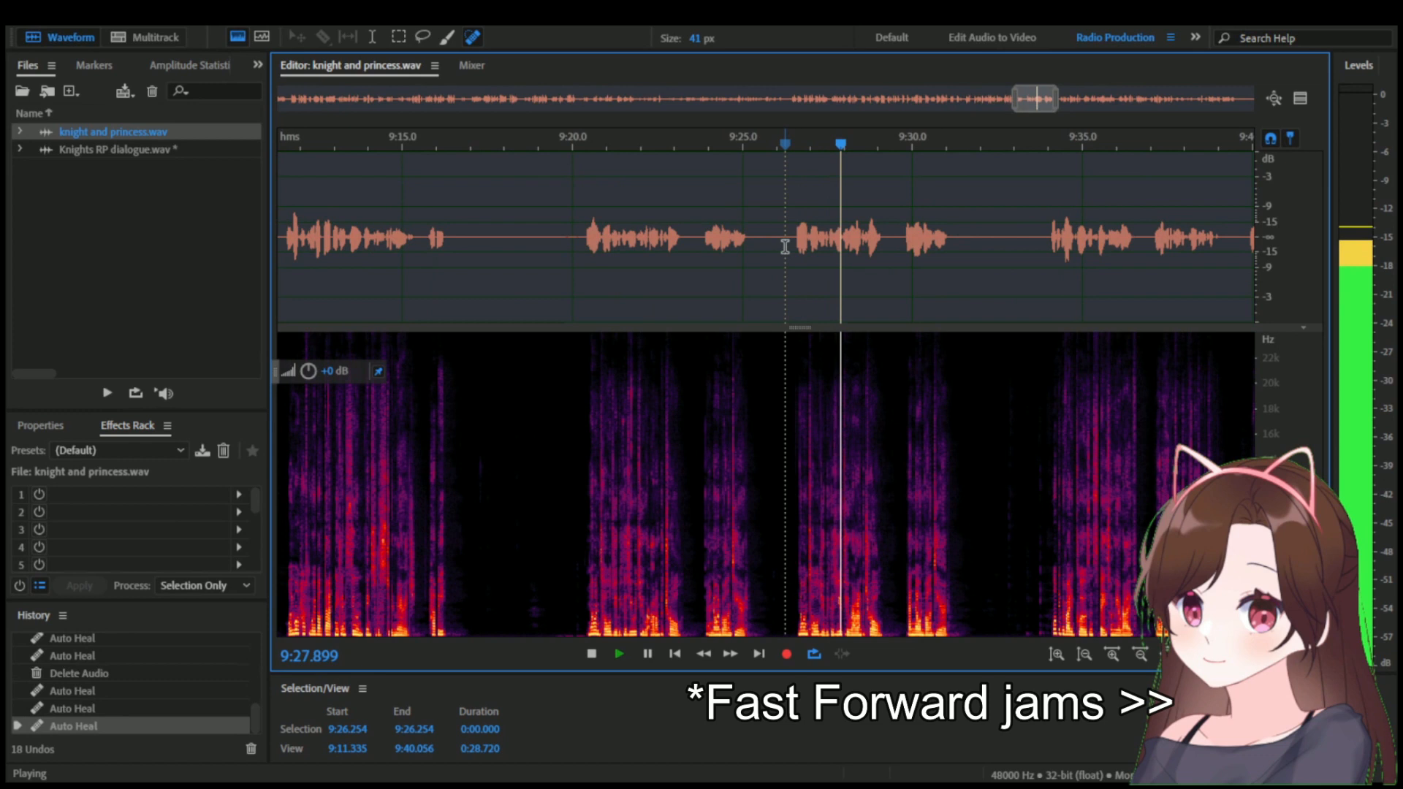
click(637, 146)
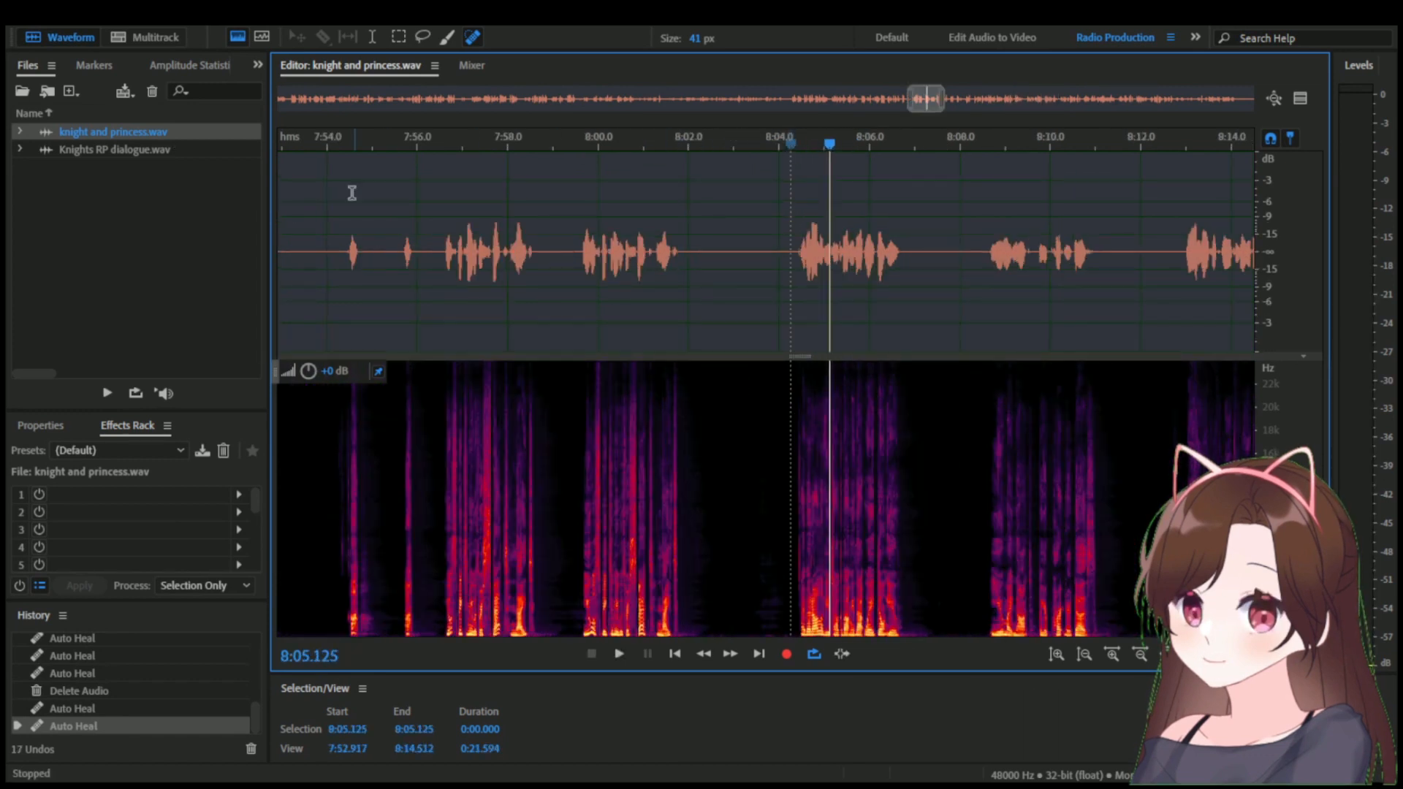
Examine the pause around 1:36.989 in Knights RP dialogue.wav and switch back to knight and princess.wav.
double_click(216, 150)
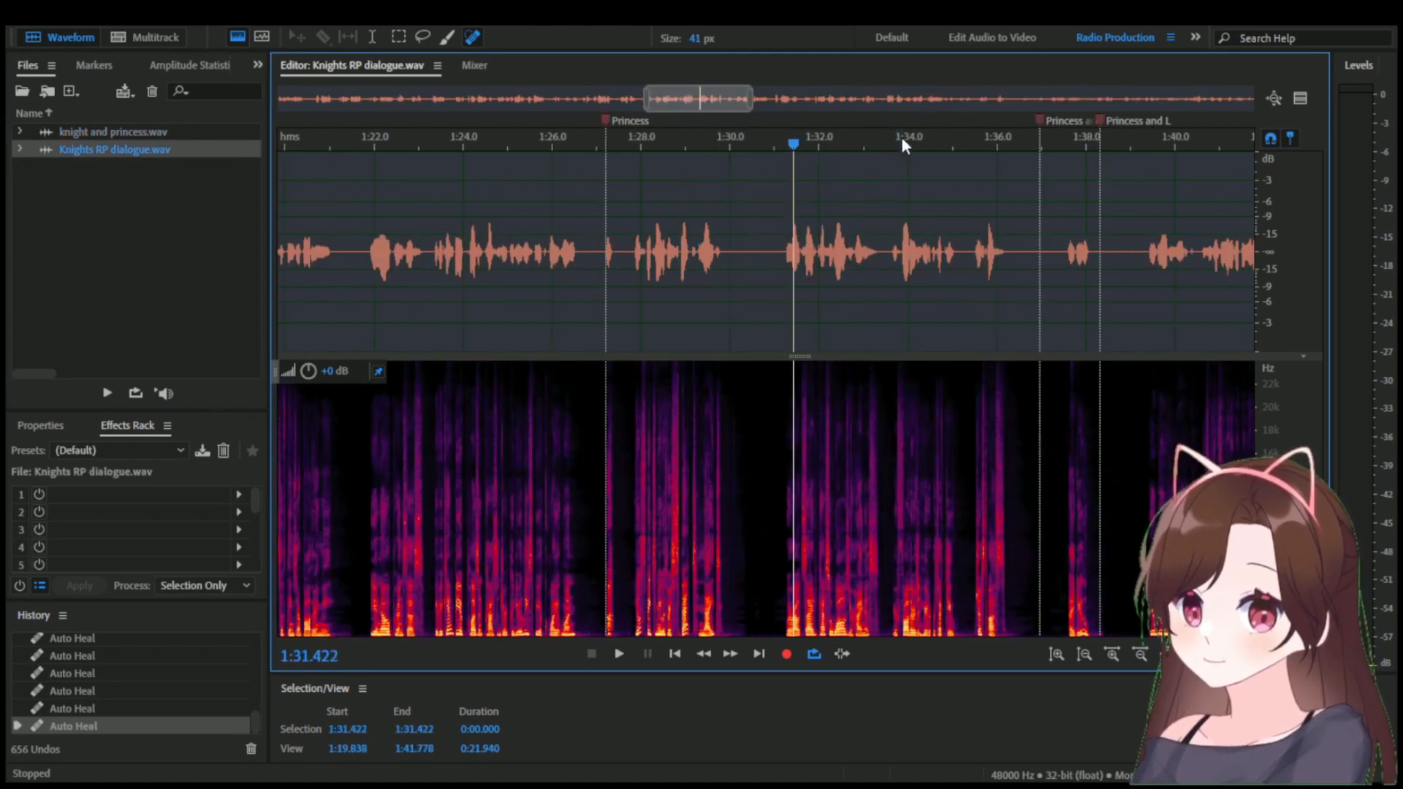
drag(900, 144, 637, 154)
click(759, 183)
scroll(760, 183, up, 5)
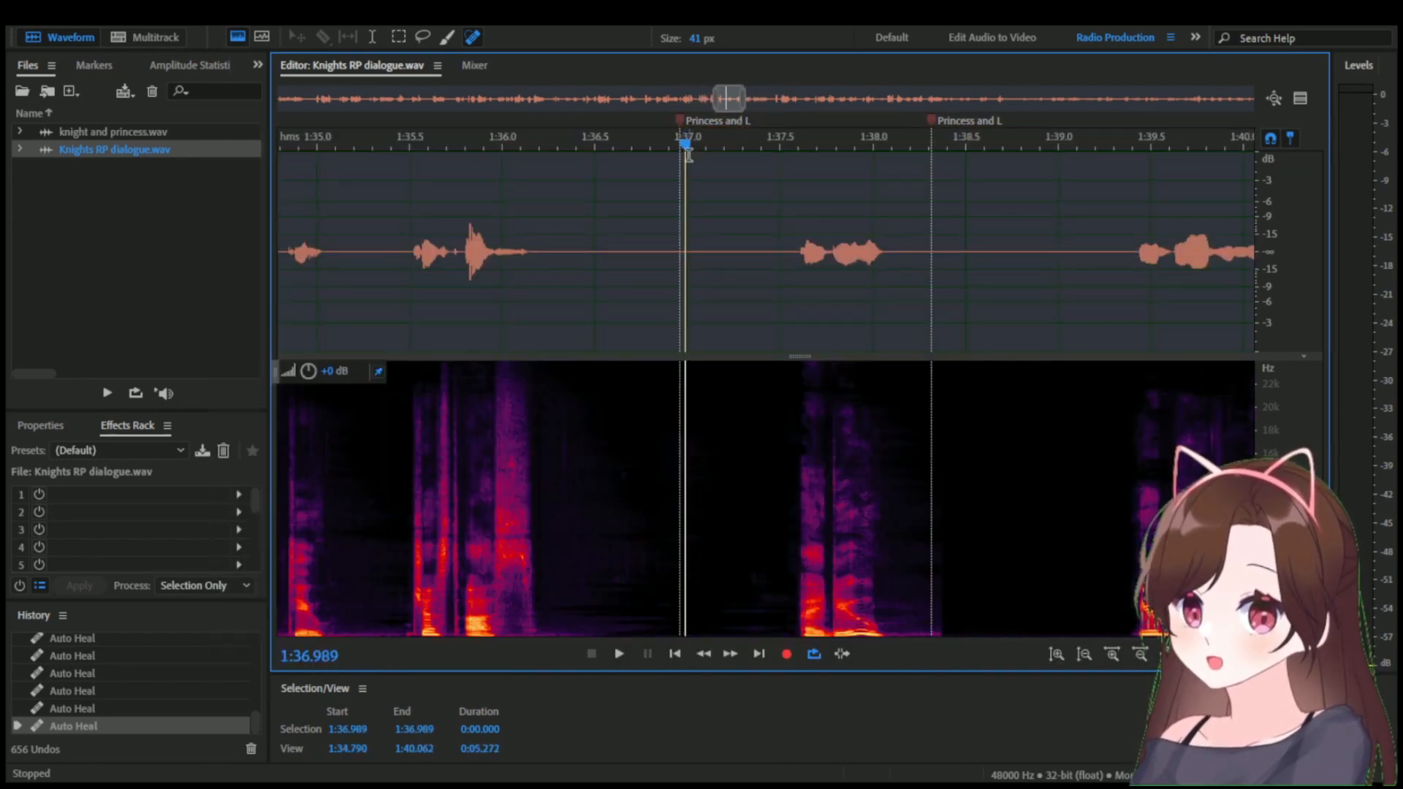
scroll(687, 171, up, 3)
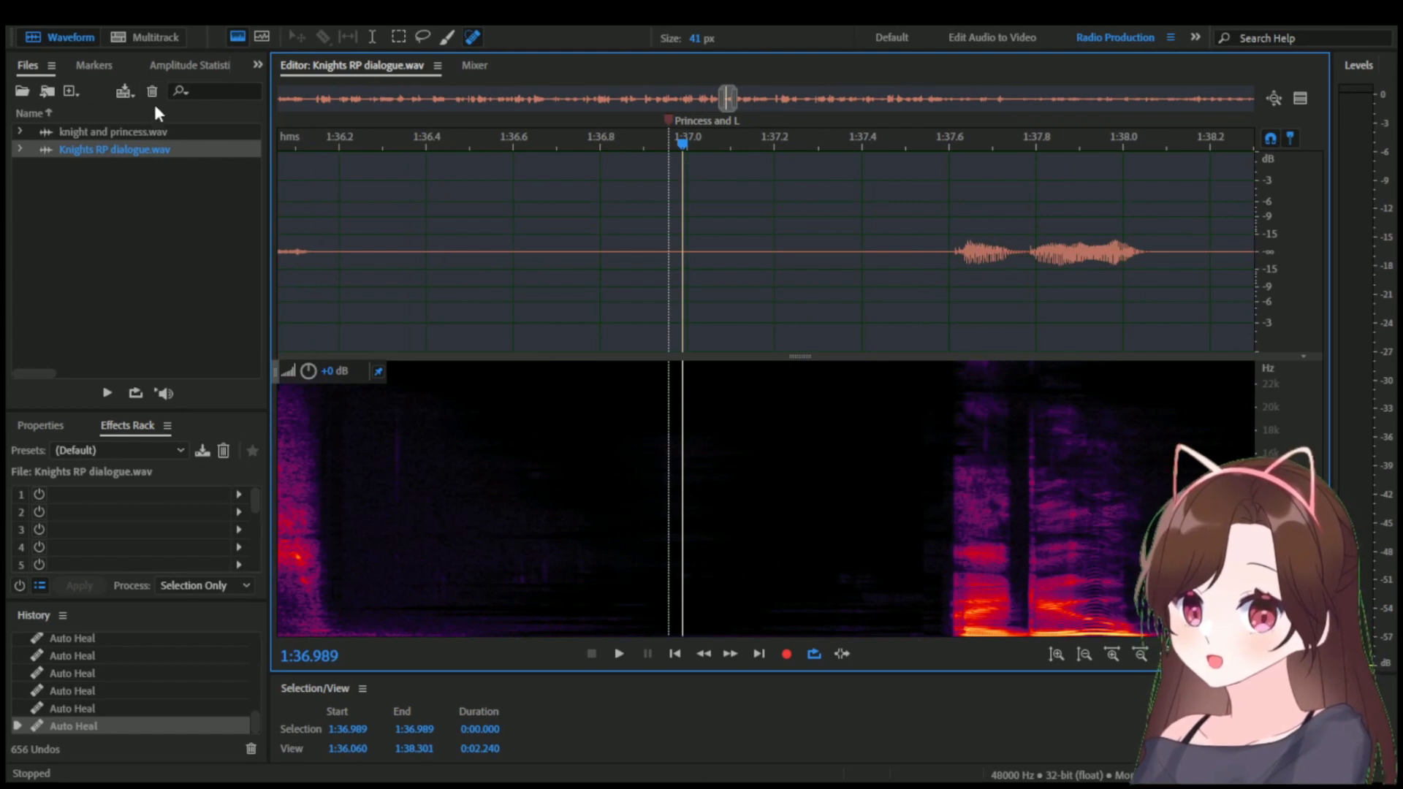
double_click(137, 132)
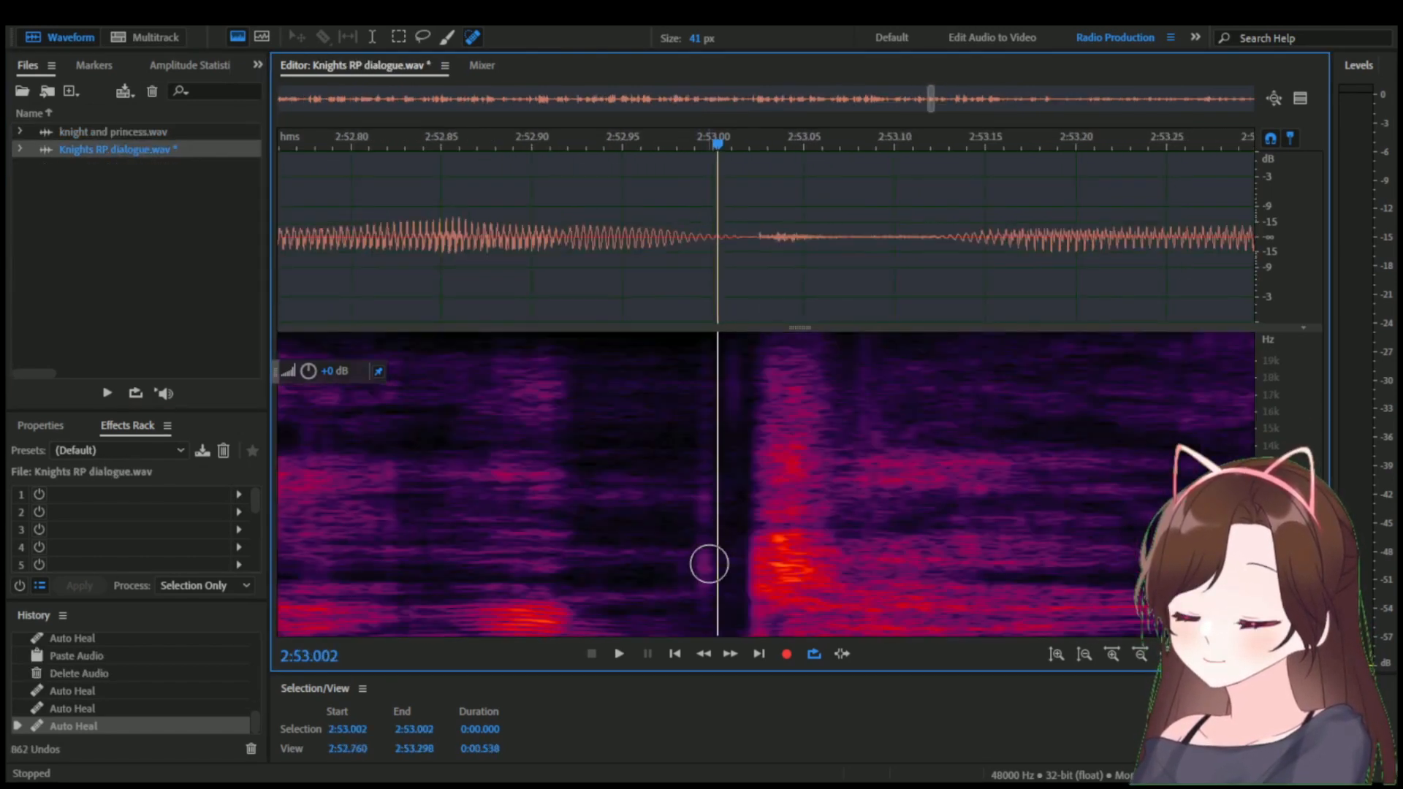
Play back the Knights RP dialogue.wav line from 2:53.002 and listen closely around 2:53.996.
key(space)
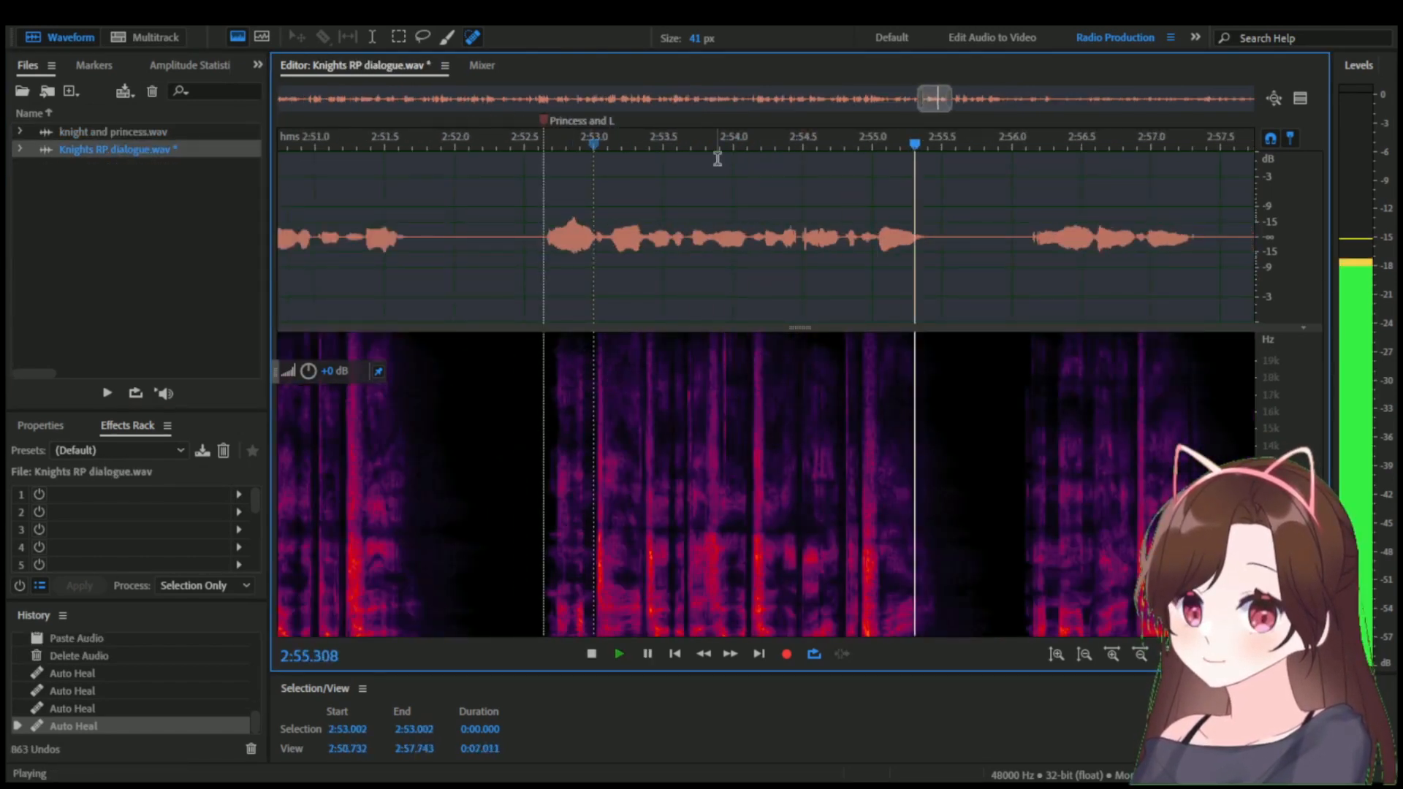
click(699, 158)
scroll(751, 198, up, 3)
click(702, 139)
key(space)
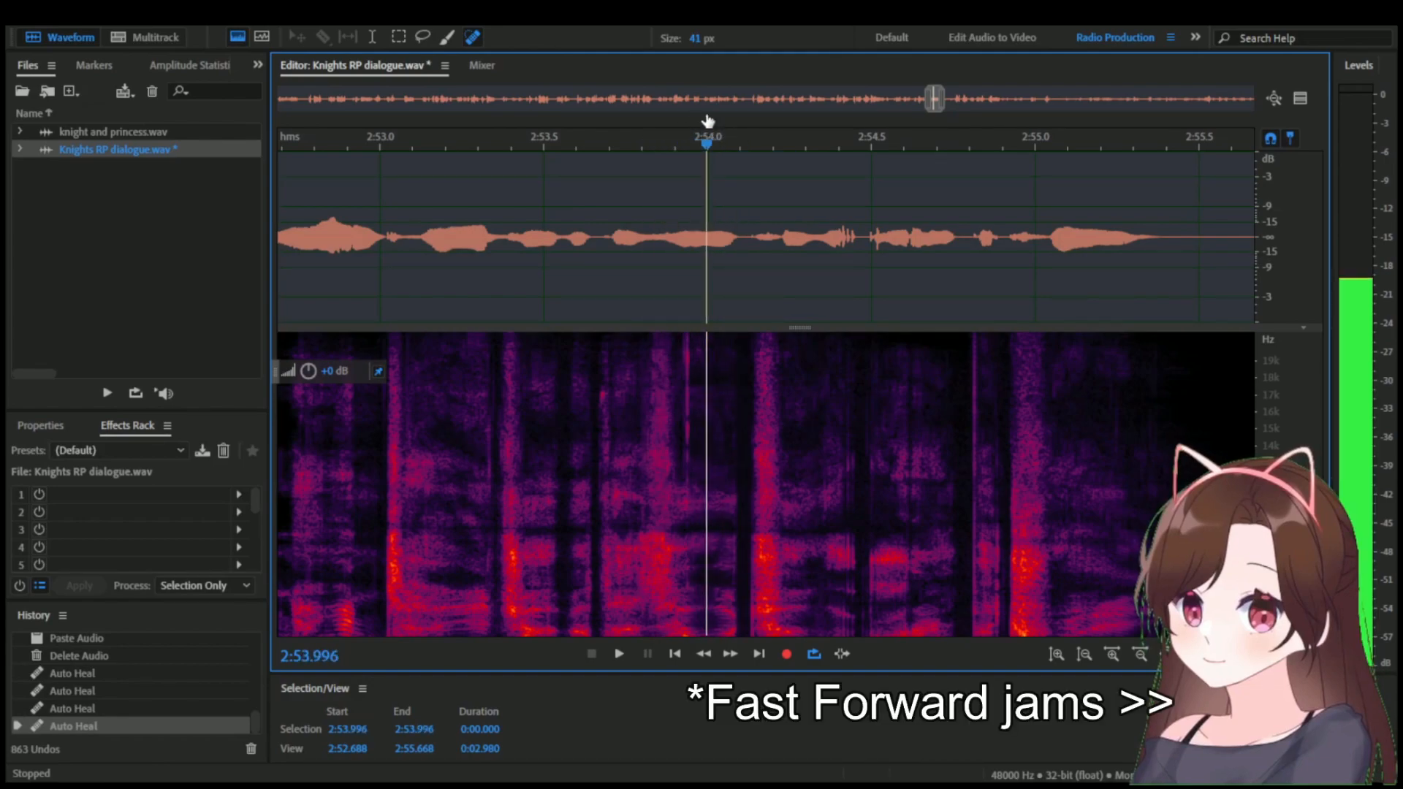
Heal the low-frequency noise shortly after 2:53.996 with the 41 px Spot Healing Brush and play back the result.
scroll(722, 234, up, 2)
mouse_move(742, 616)
mouse_down()
mouse_move(745, 367)
mouse_move(729, 589)
mouse_up()
scroll(729, 562, down, 4)
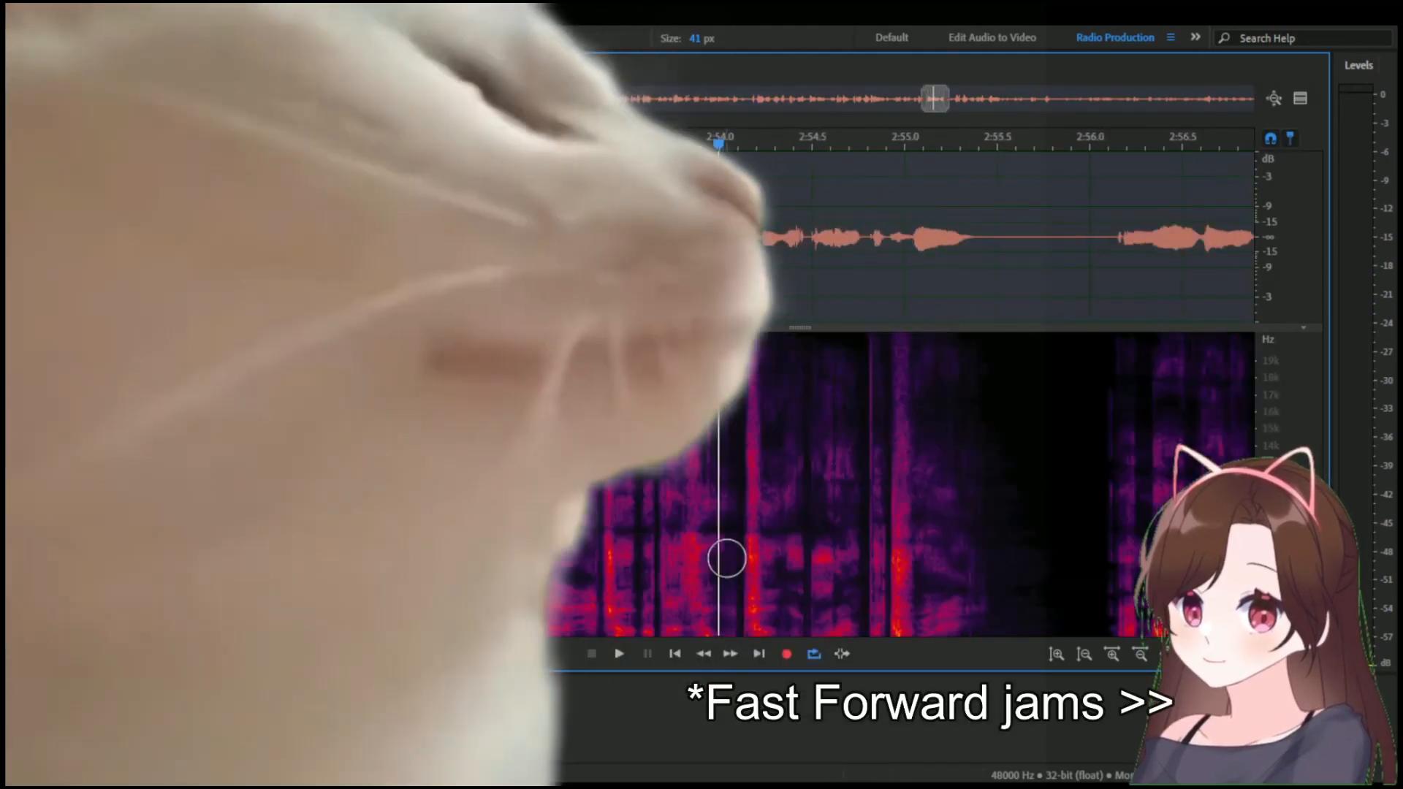
key(space)
scroll(737, 219, up, 4)
key(space)
Quiet the gap from about 2:54.04 to 2:54.11 with Amplify and heal the remaining noise around it.
click(651, 182)
key(space)
key(space)
click(758, 183)
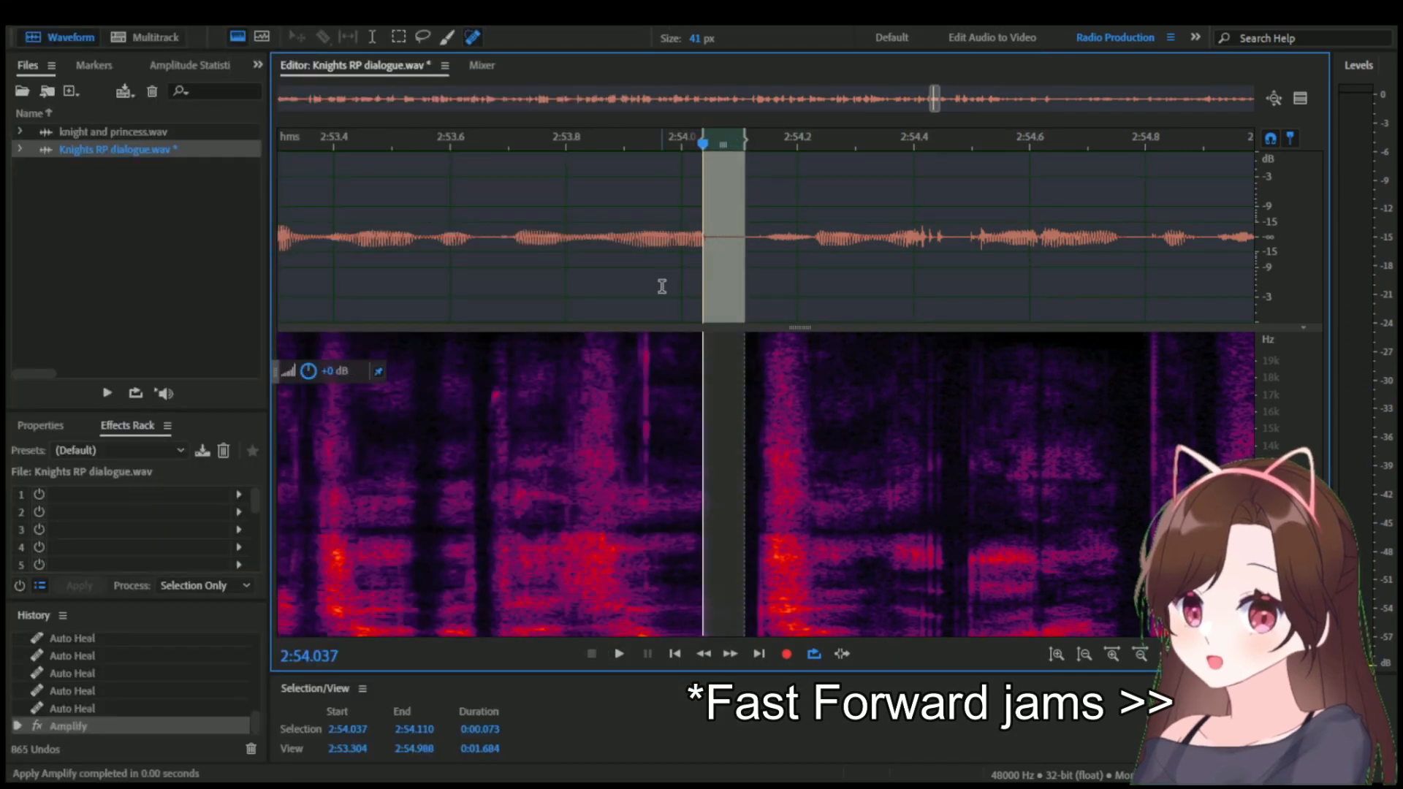
click(663, 285)
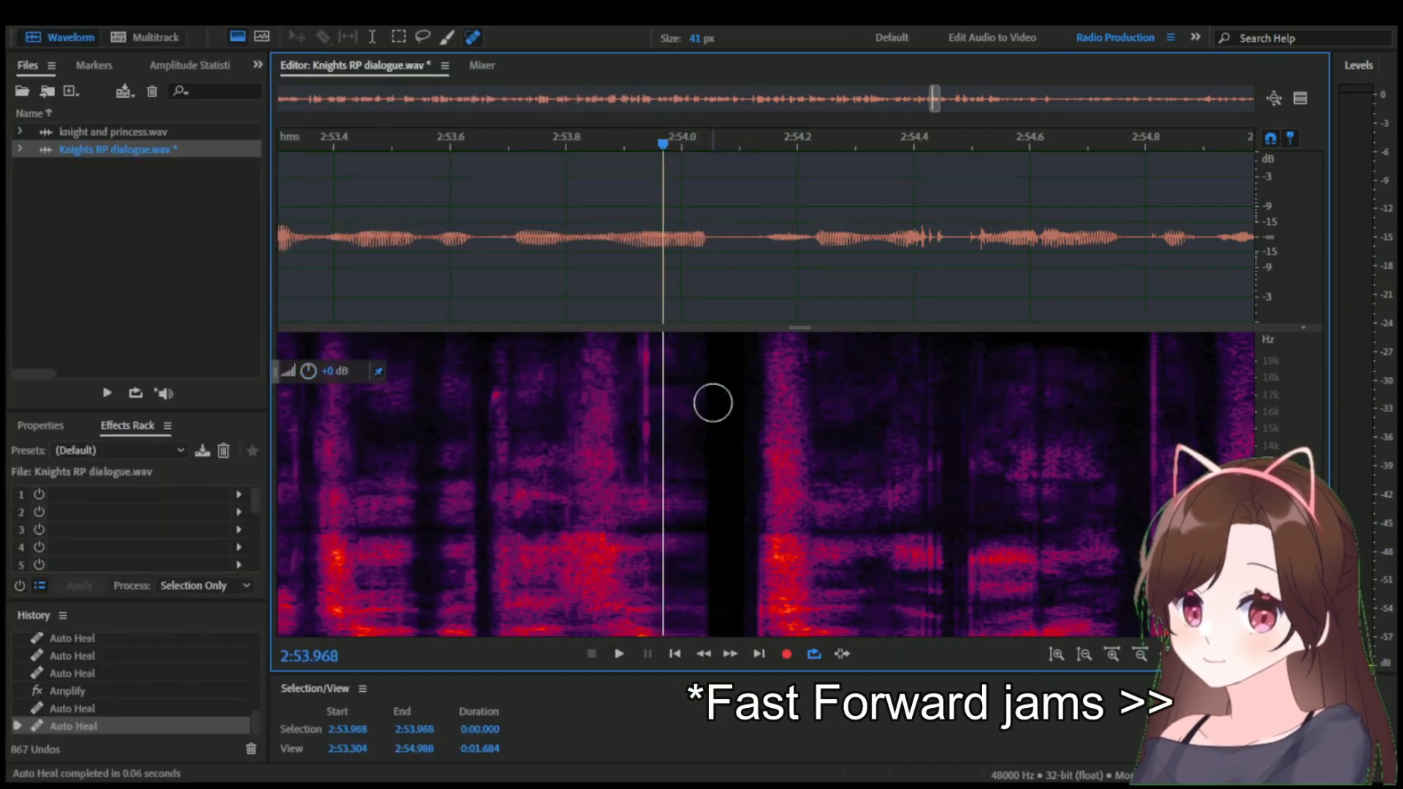
Heal more of the noise around the quieted gap near 2:54.05 and play back the line.
drag(713, 403, 701, 529)
scroll(703, 528, down, 6)
click(546, 144)
key(space)
Undo the Amplify edit and the heals around the 2:54.05 gap, and play back the line from 2:52.807.
key(space)
scroll(705, 285, up, 3)
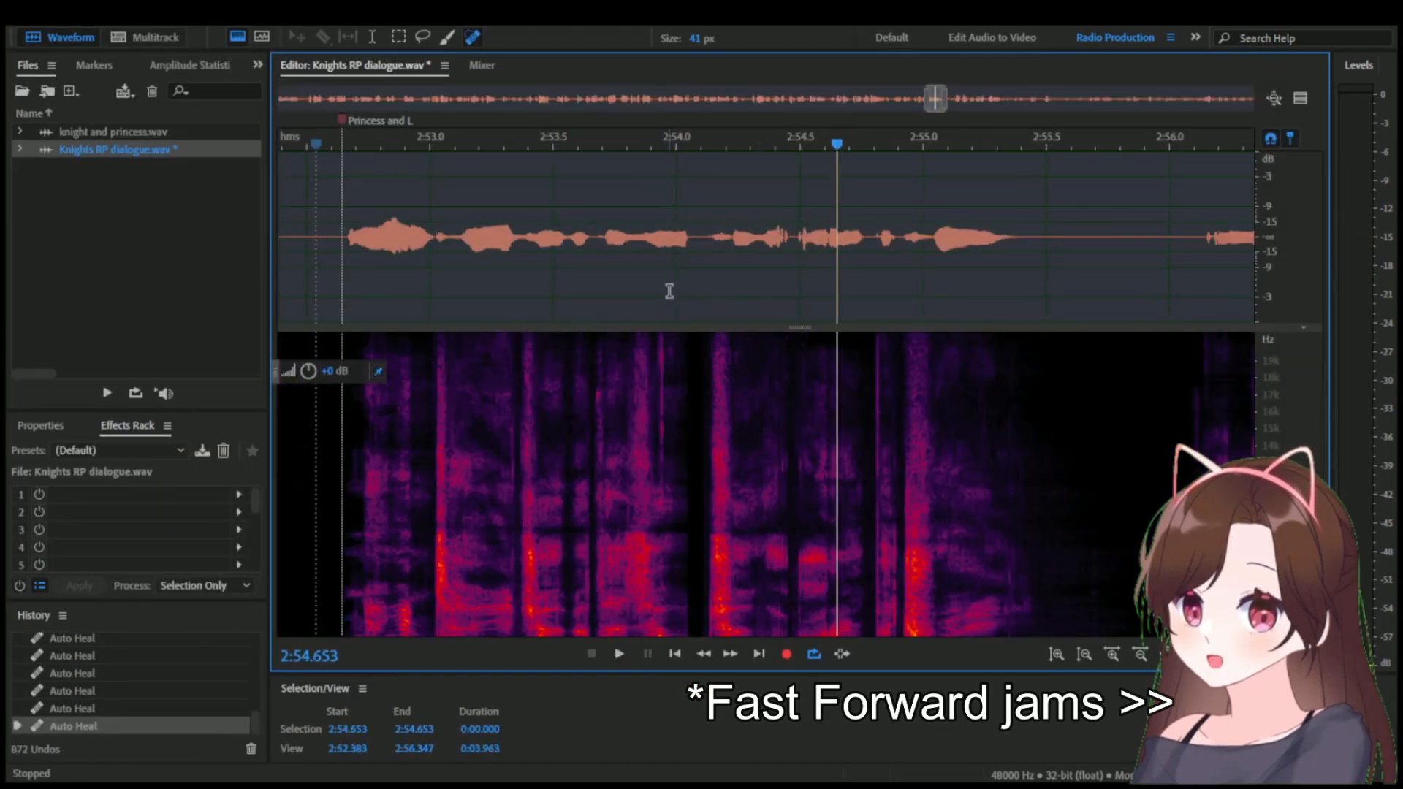
key(ctrl+z)
key(ctrl+z)
key(ctrl+z)
key(ctrl+z)
key(ctrl+z)
key(ctrl+z)
key(ctrl+z)
key(ctrl+z)
click(696, 288)
scroll(550, 257, down, 2)
click(455, 238)
key(space)
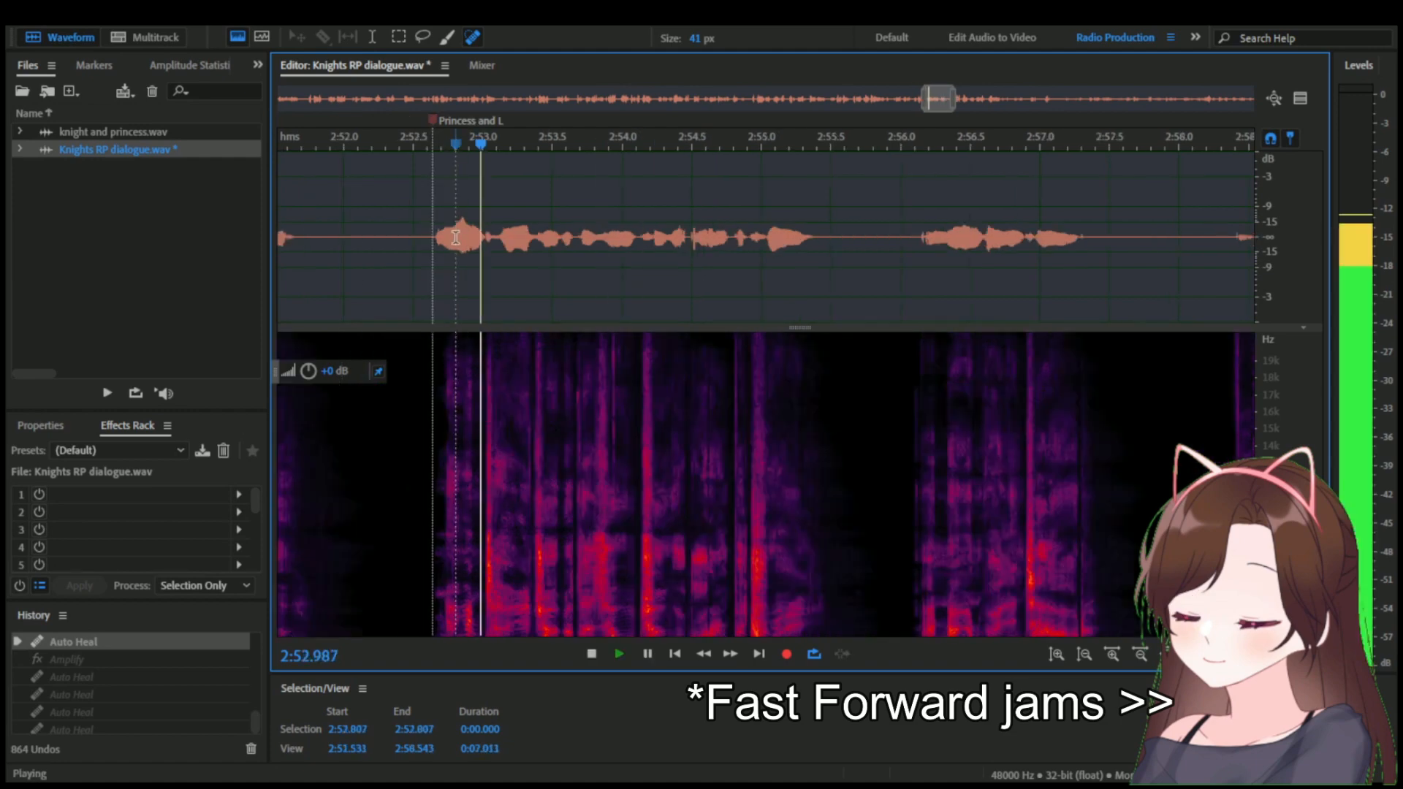
Play back the middle of the line around 2:53.65 to 2:54.13 to judge the gap.
key(space)
scroll(562, 285, up, 3)
drag(746, 139, 794, 139)
click(795, 145)
Try deleting the short section around 2:54, play back the line, and undo the deletion.
key(space)
key(space)
click(637, 145)
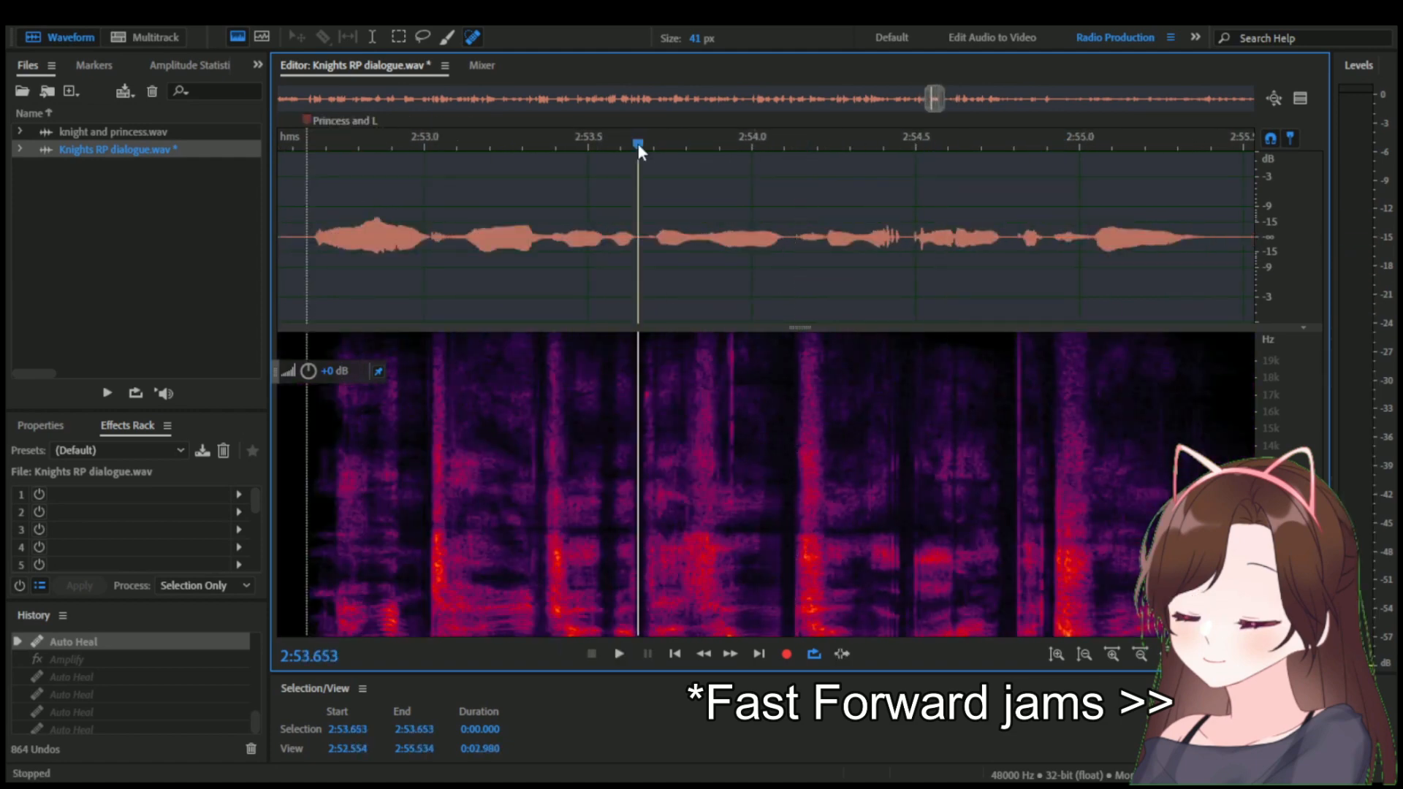
drag(638, 146, 752, 141)
drag(794, 236, 744, 235)
key(Delete)
scroll(745, 236, down, 4)
click(695, 147)
key(space)
Switch to knight and princess.wav and play back the alternative takes around 9:22 and 9:26.
key(space)
key(ctrl+z)
click(767, 210)
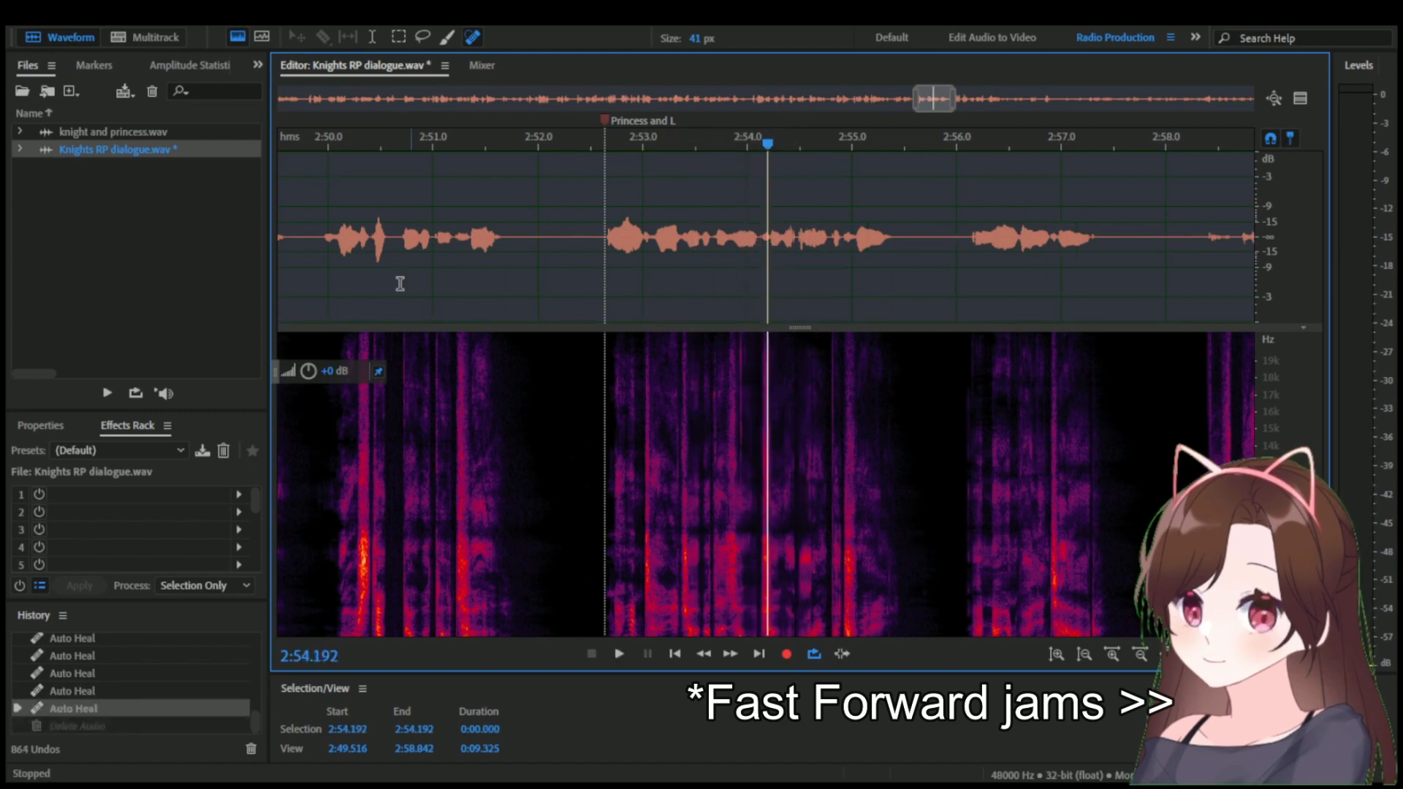
double_click(113, 132)
click(787, 244)
key(space)
click(641, 146)
key(space)
key(space)
key(space)
key(space)
click(620, 146)
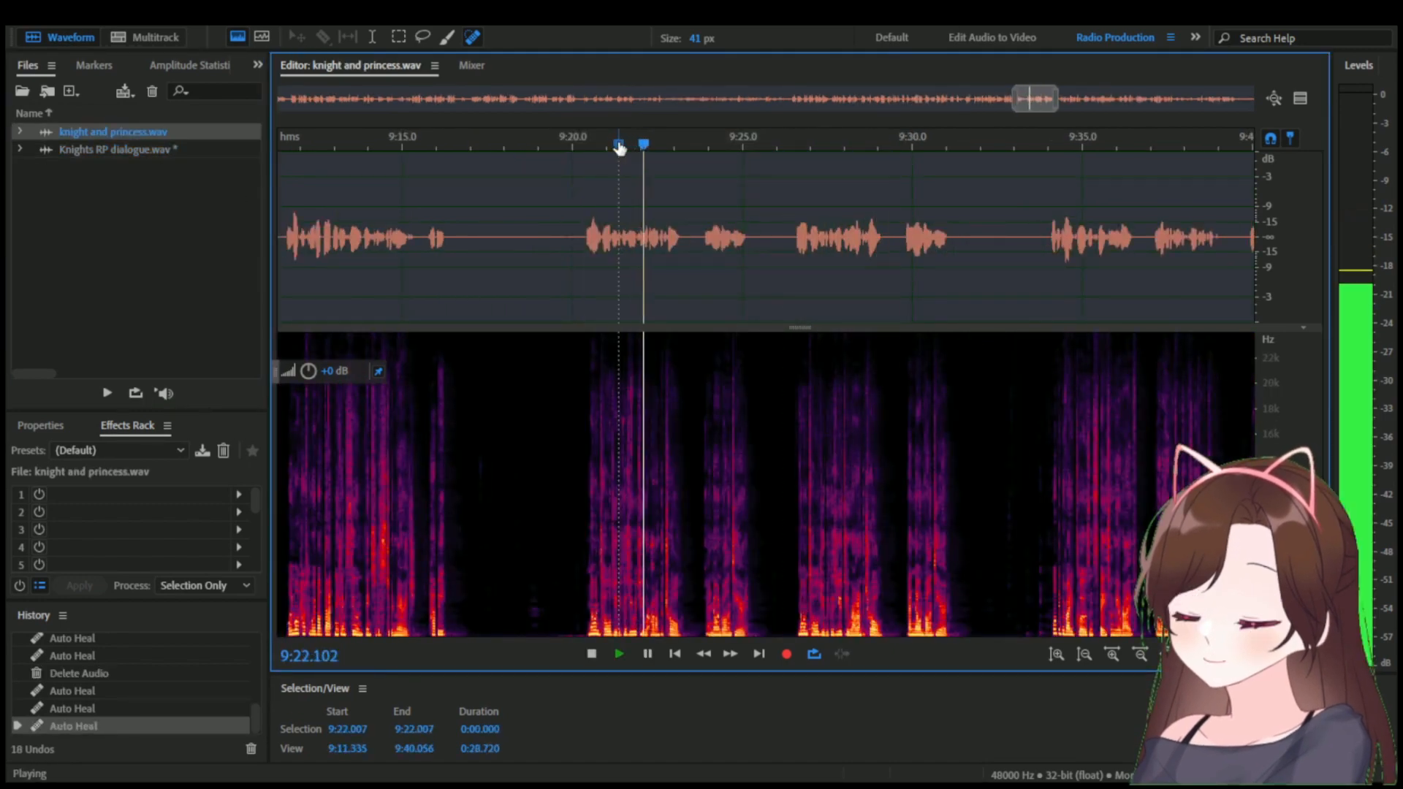
click(795, 150)
key(space)
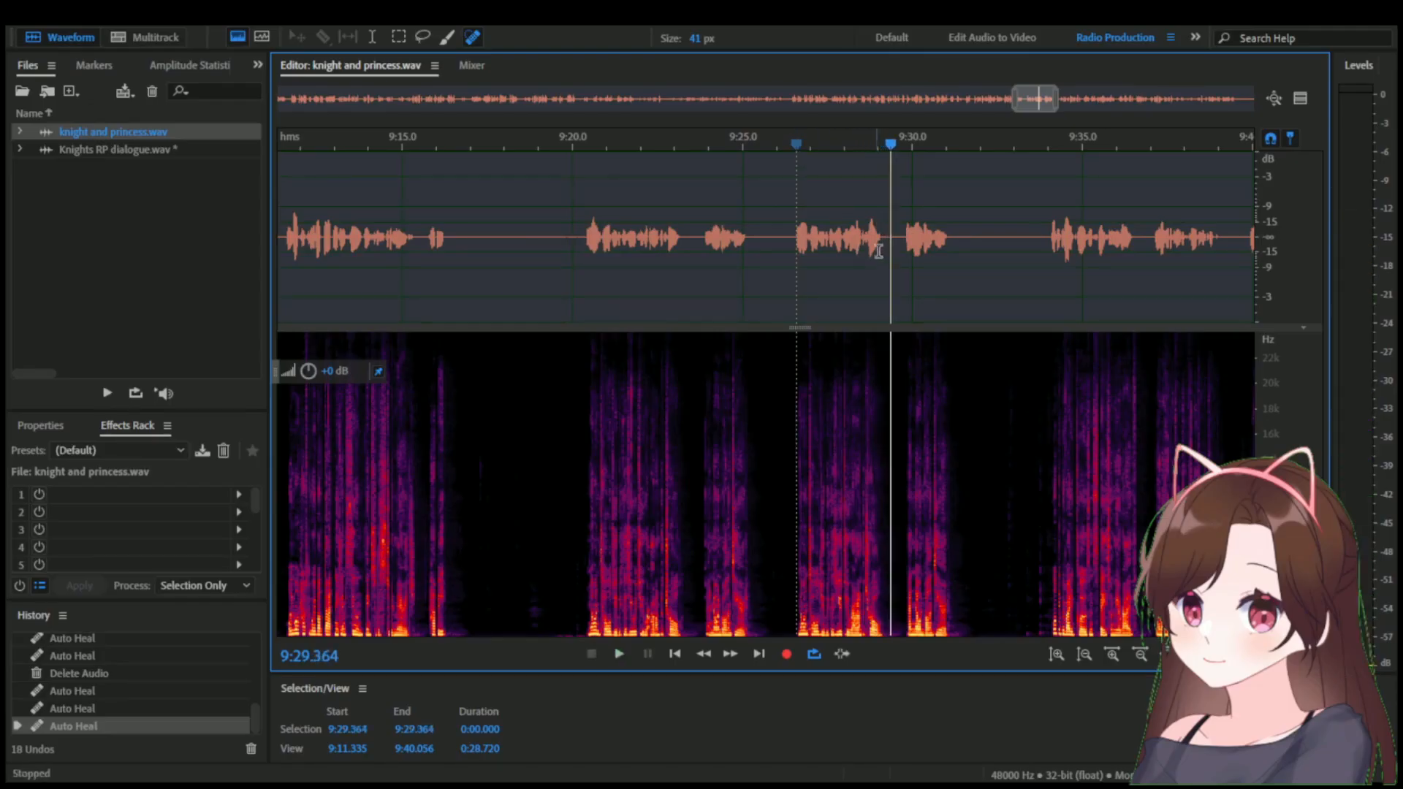
Copy the take from 9:26.308 to 9:29.521 and paste it into Knights RP dialogue.wav at 2:55.810.
drag(895, 245, 786, 245)
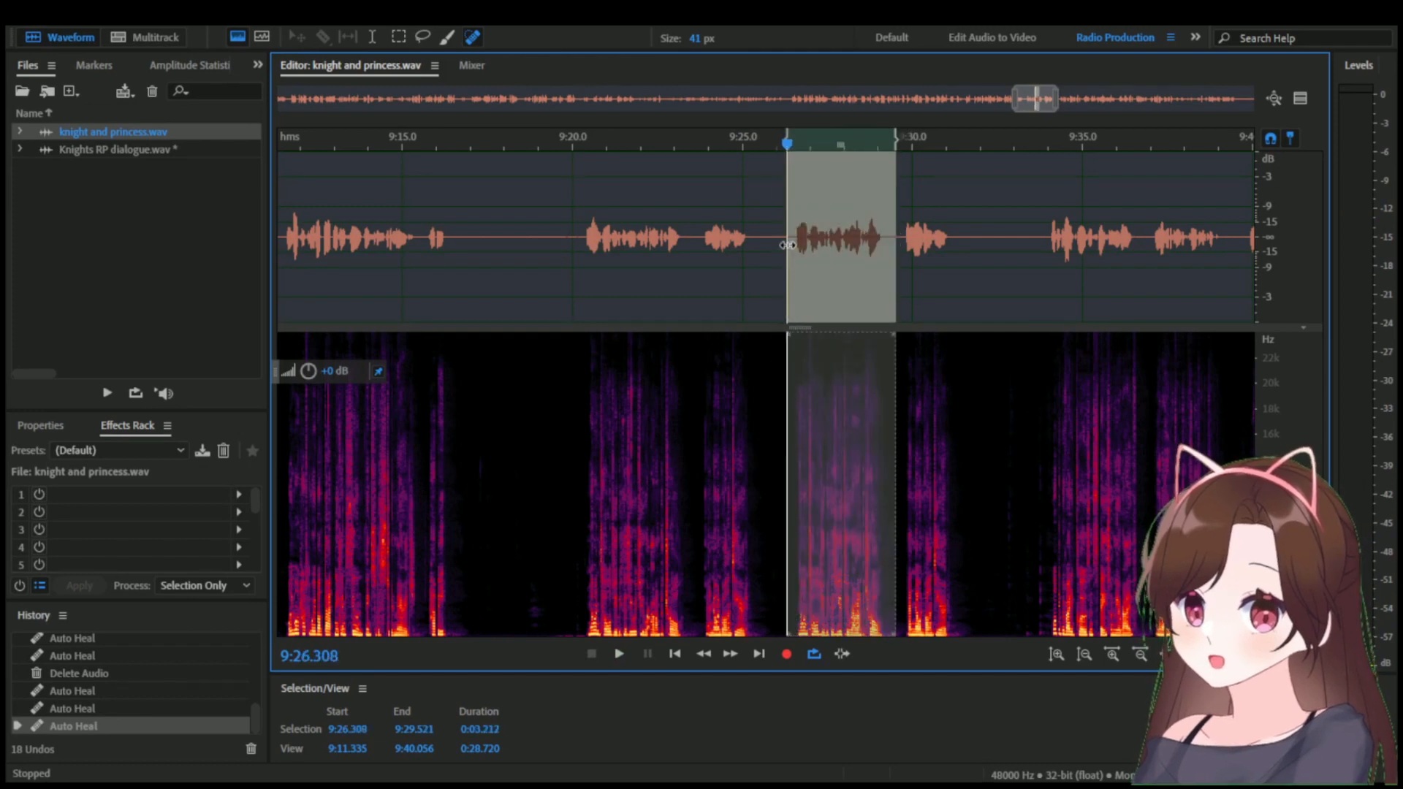
double_click(202, 151)
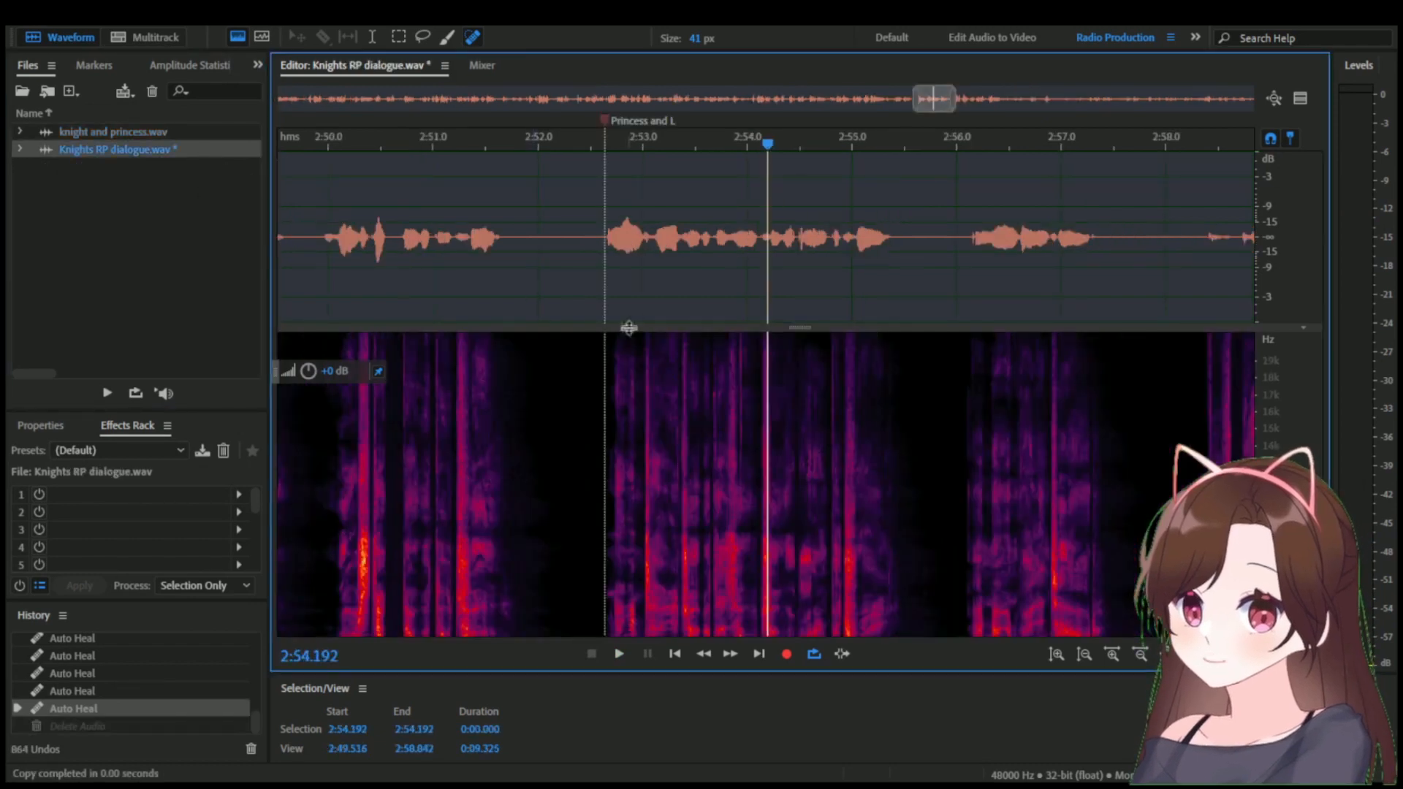
click(936, 221)
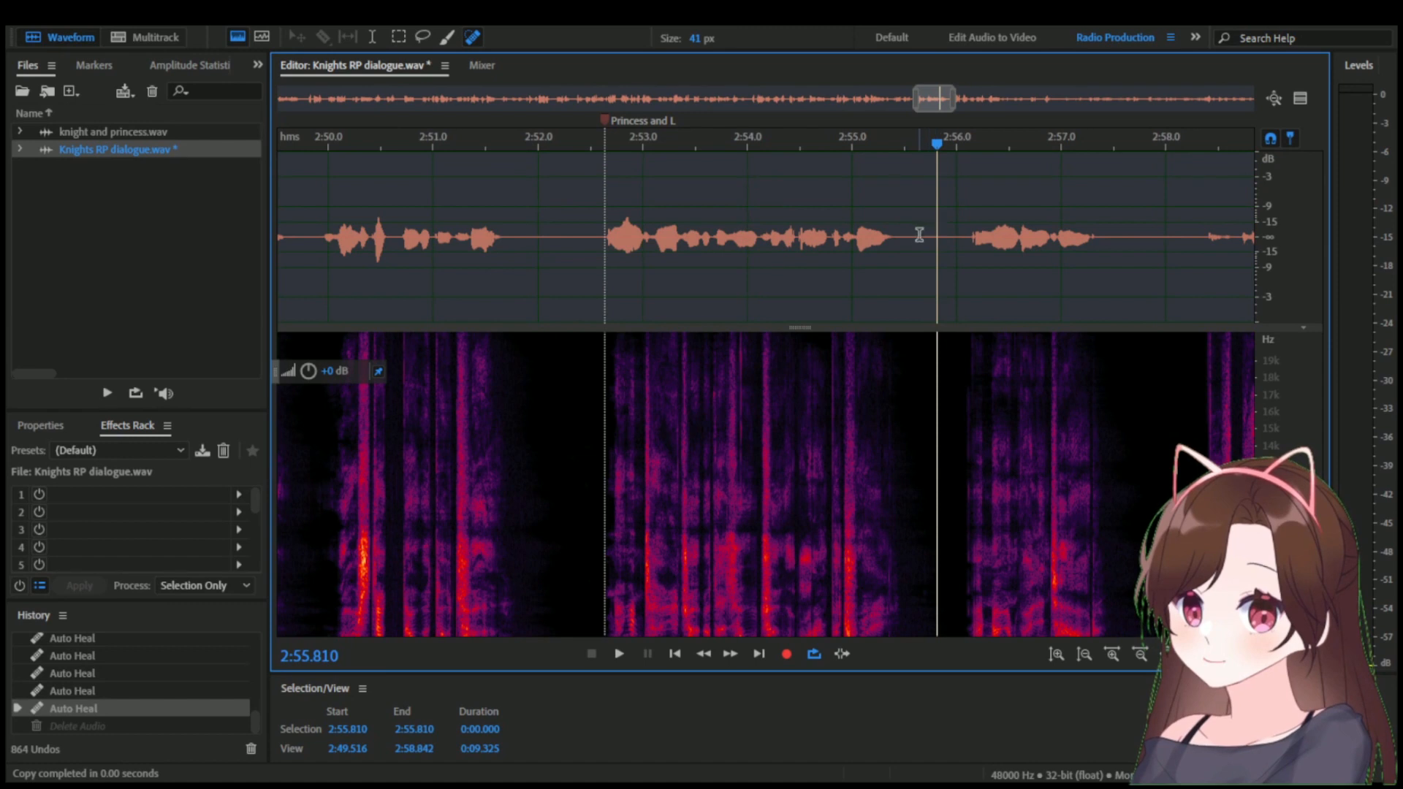
key(ctrl+v)
Delete the old version of the line from 2:52.659 to 2:56.000 in Knights RP dialogue.wav.
click(957, 244)
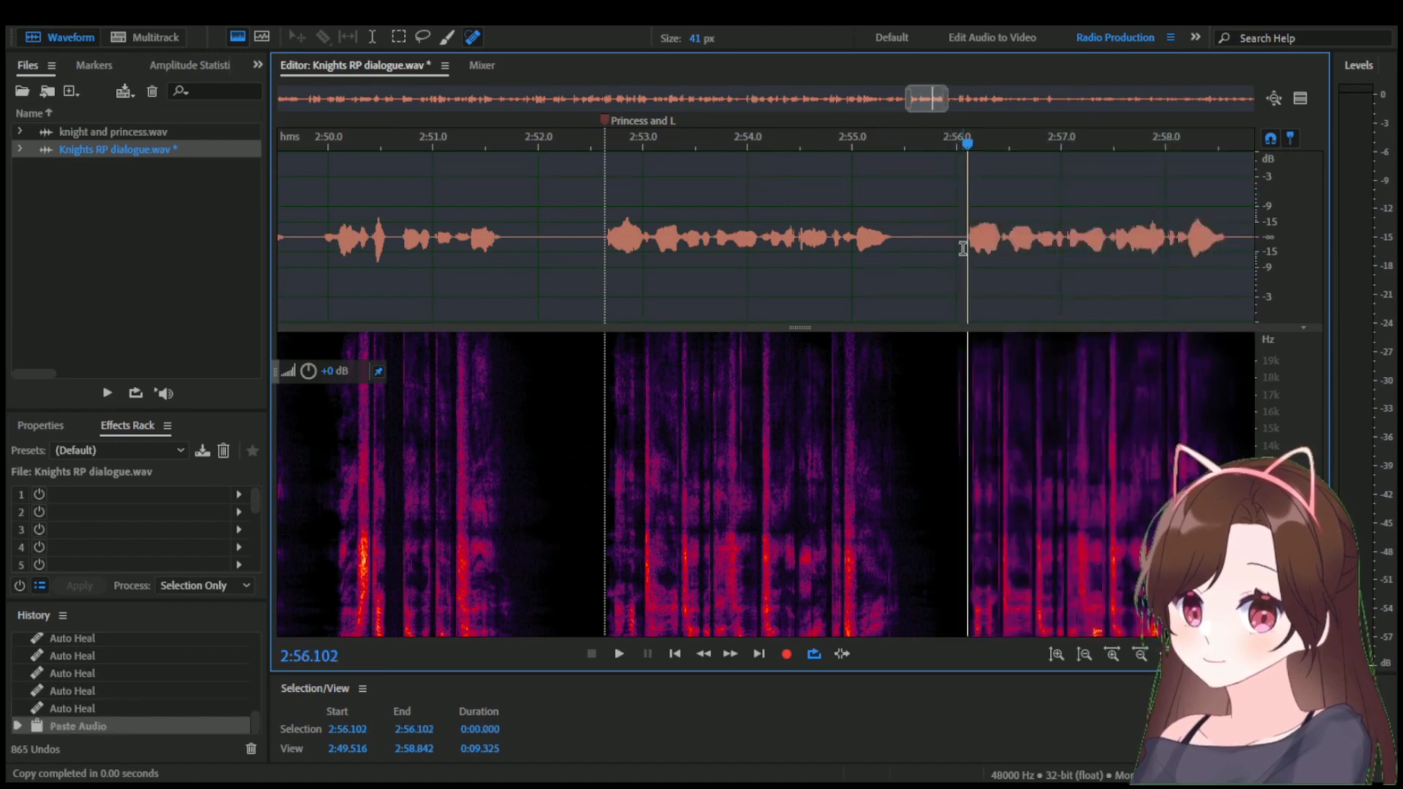
mouse_move(957, 244)
mouse_down()
mouse_move(651, 250)
mouse_move(557, 267)
mouse_up()
scroll(618, 261, up, 6)
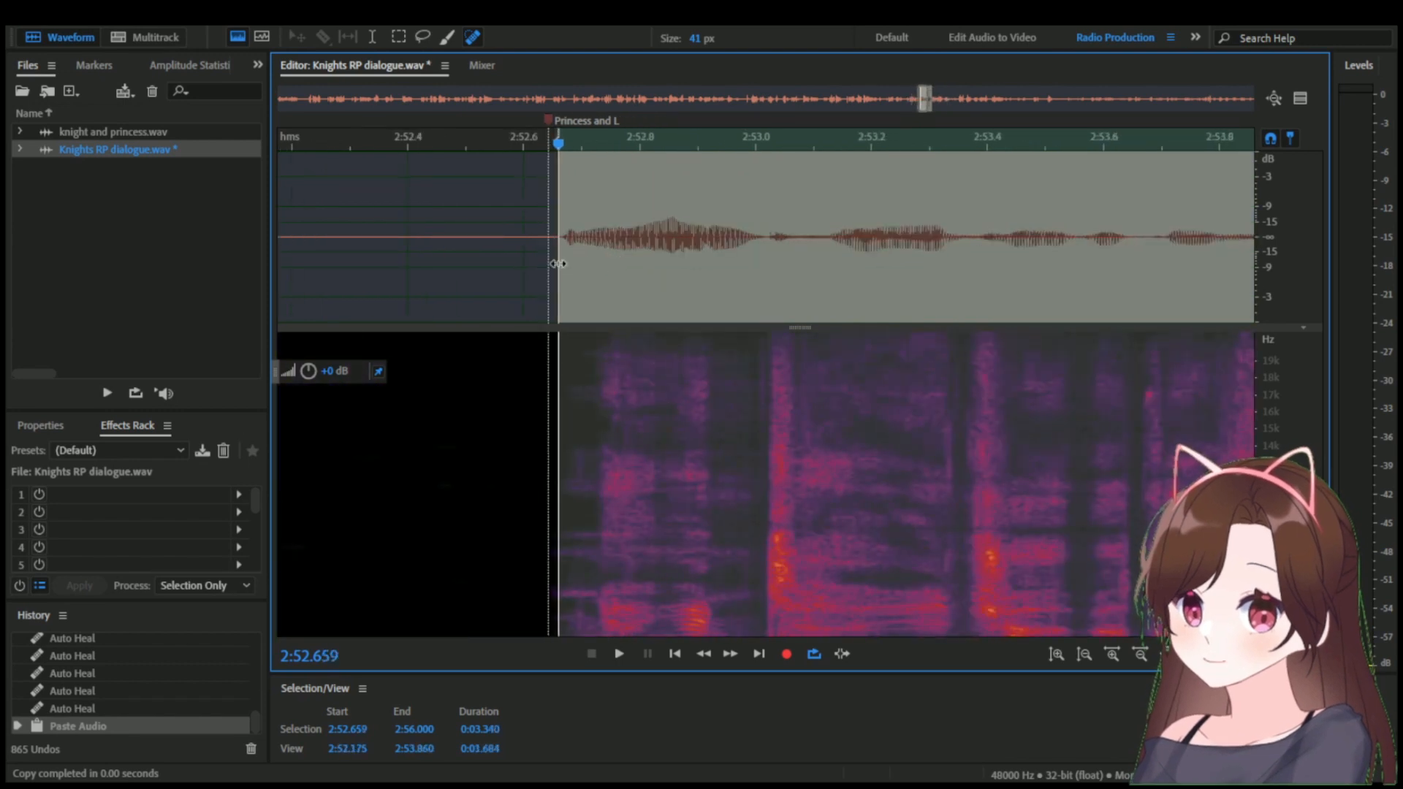
key(Delete)
Trim the gap before the pasted take from 2:52.656 to 2:52.769 and save the file.
drag(622, 248, 556, 261)
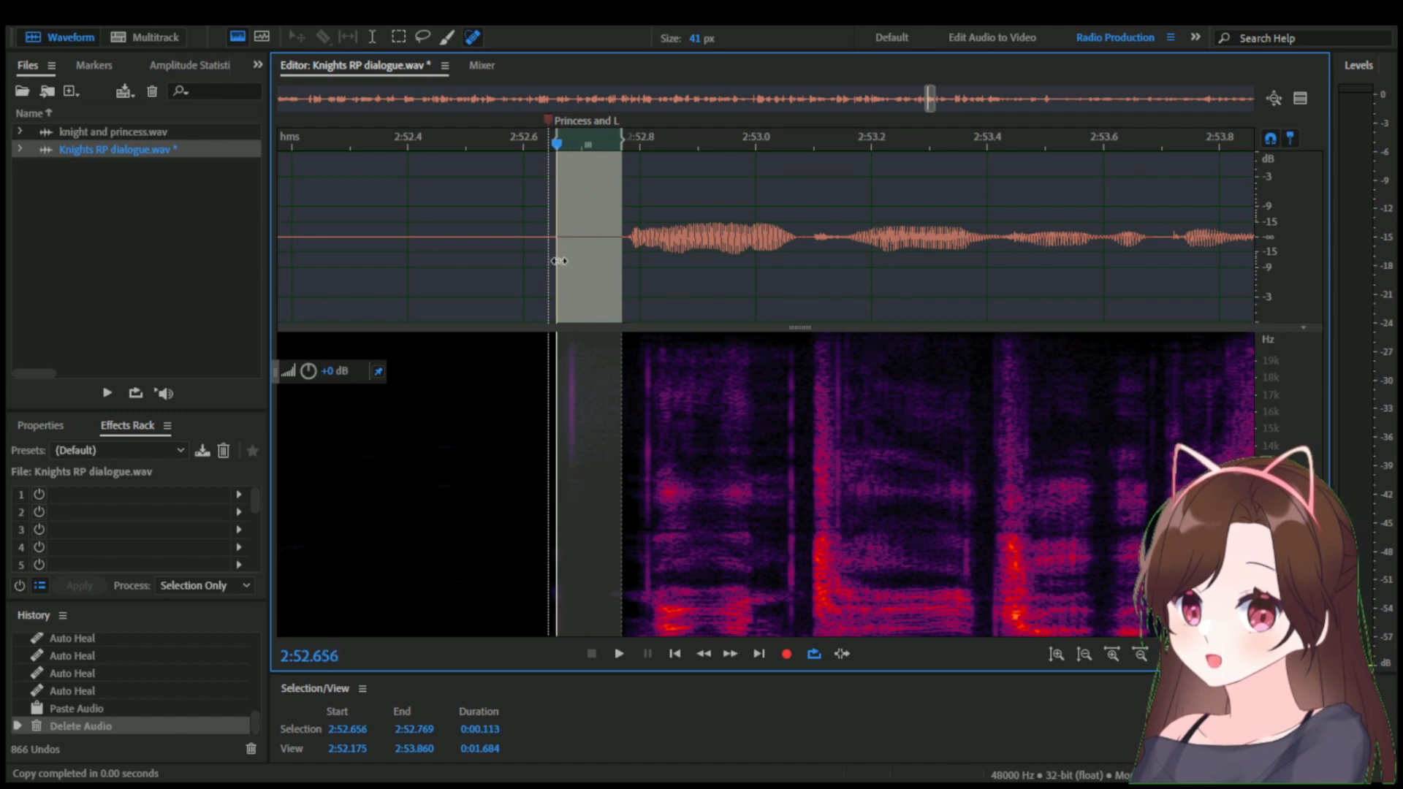
key(Delete)
key(ctrl+s)
scroll(601, 280, up, 5)
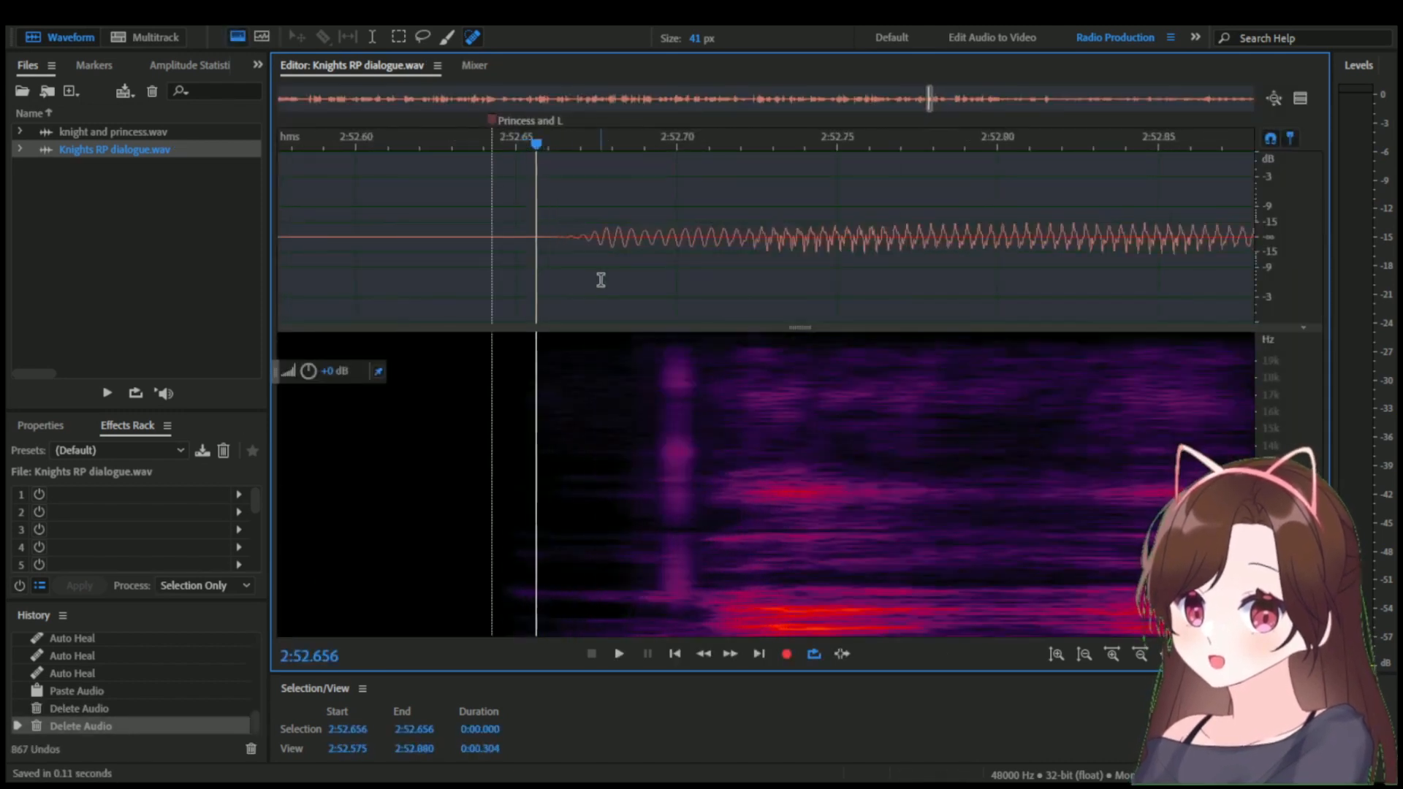
drag(559, 272, 536, 275)
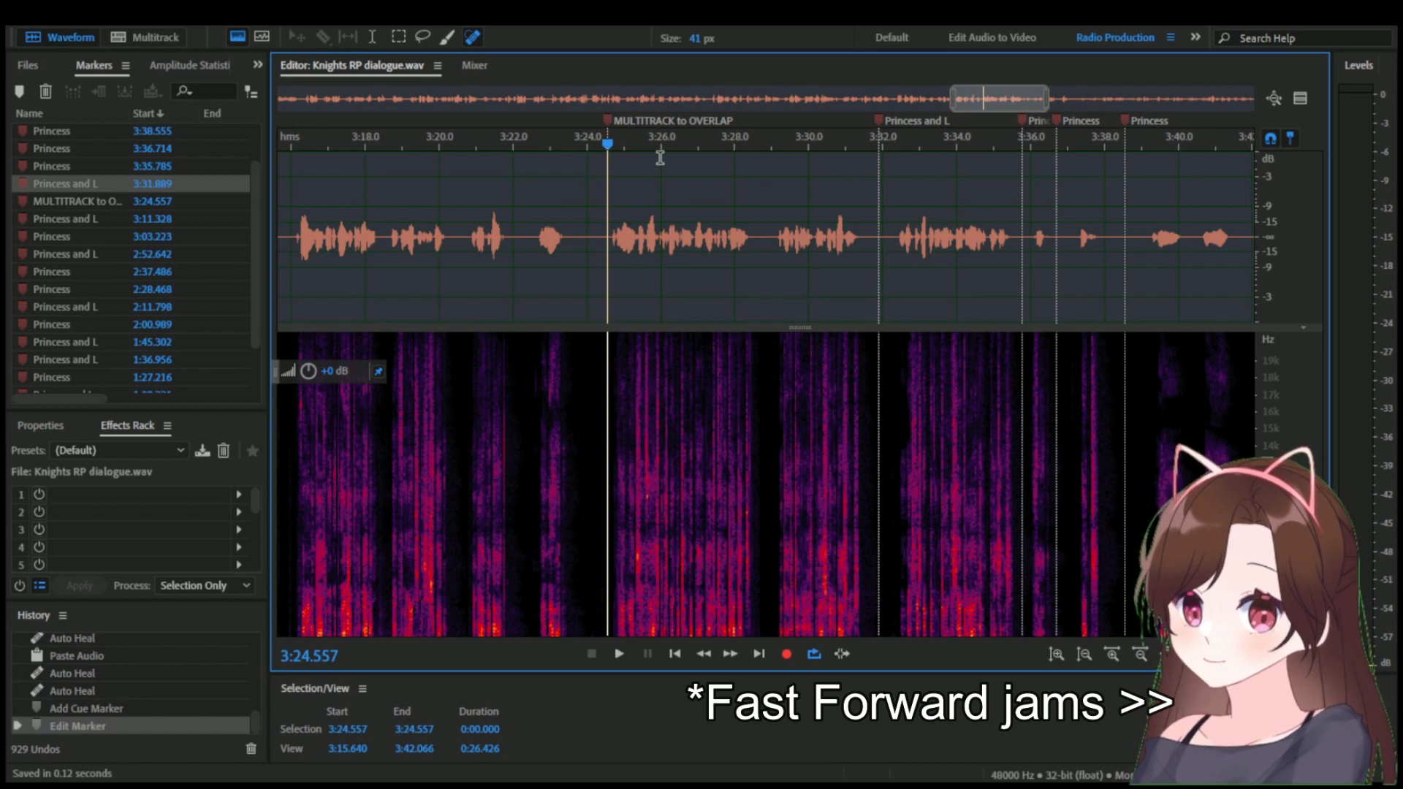
Review the dialogue from the MULTITRACK to OVERLAP marker at 3:24.557.
key(space)
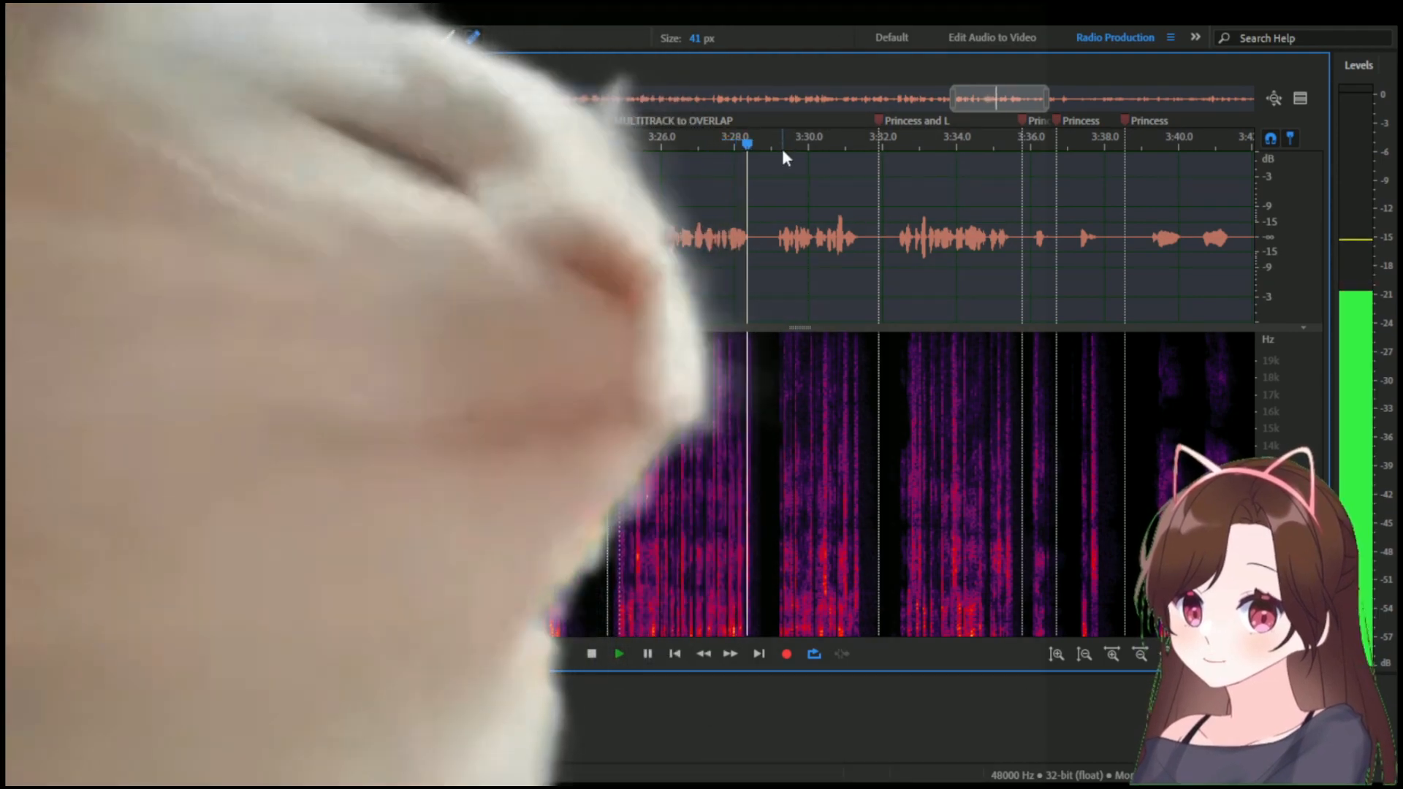
drag(785, 146, 882, 139)
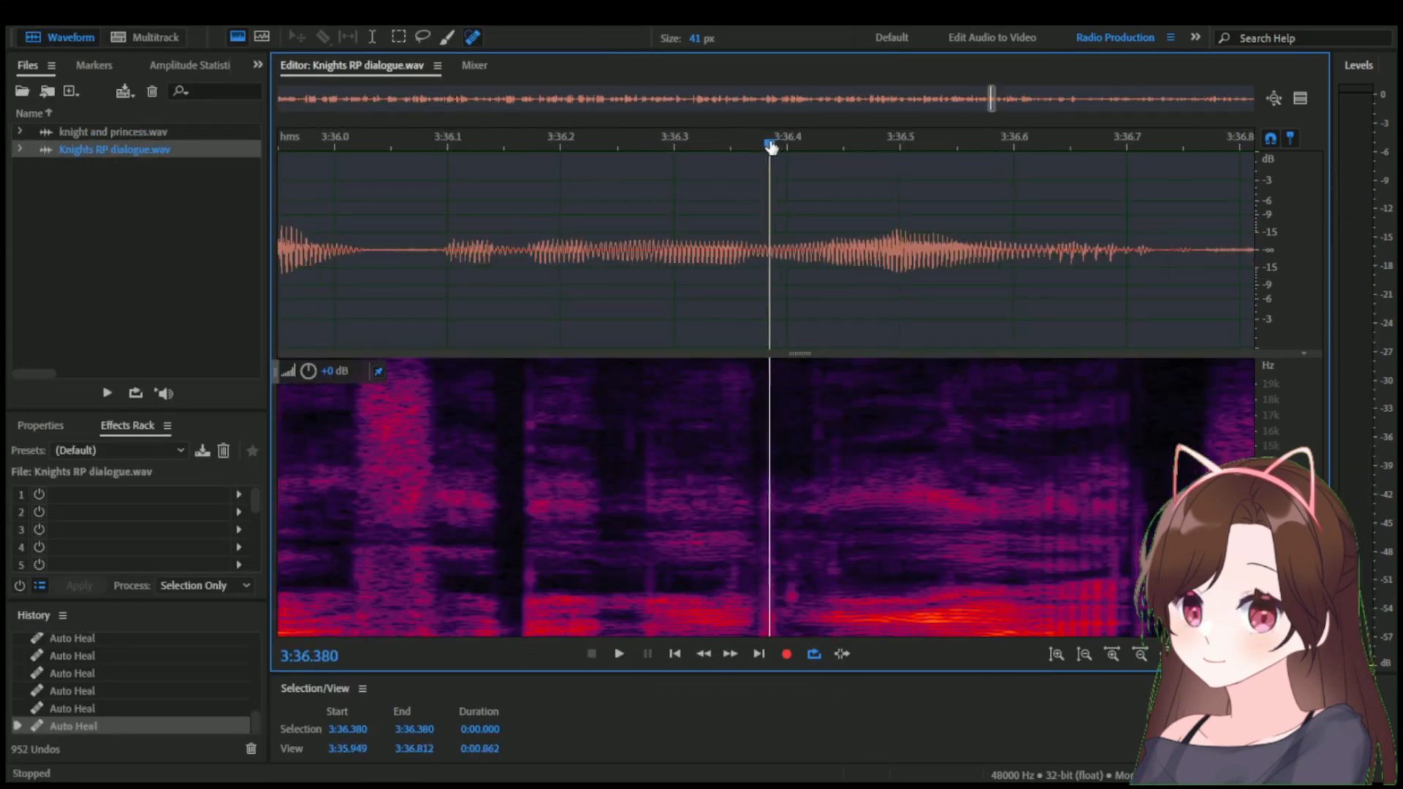
Heal the click around 3:36.38 across its full frequency range with the 41 px Spot Healing Brush and save the file.
scroll(783, 573, up, 2)
click(795, 598)
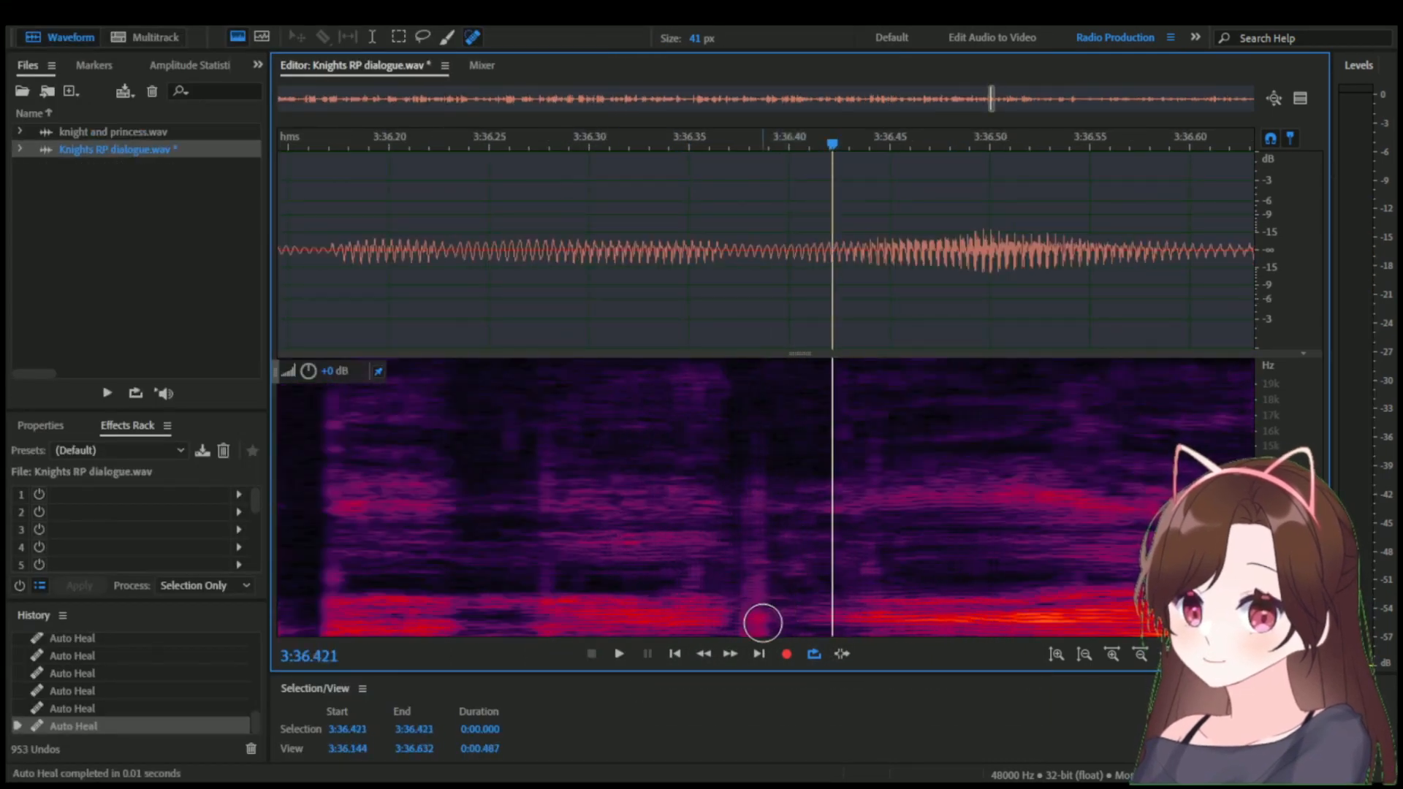
click(757, 610)
drag(749, 633, 758, 375)
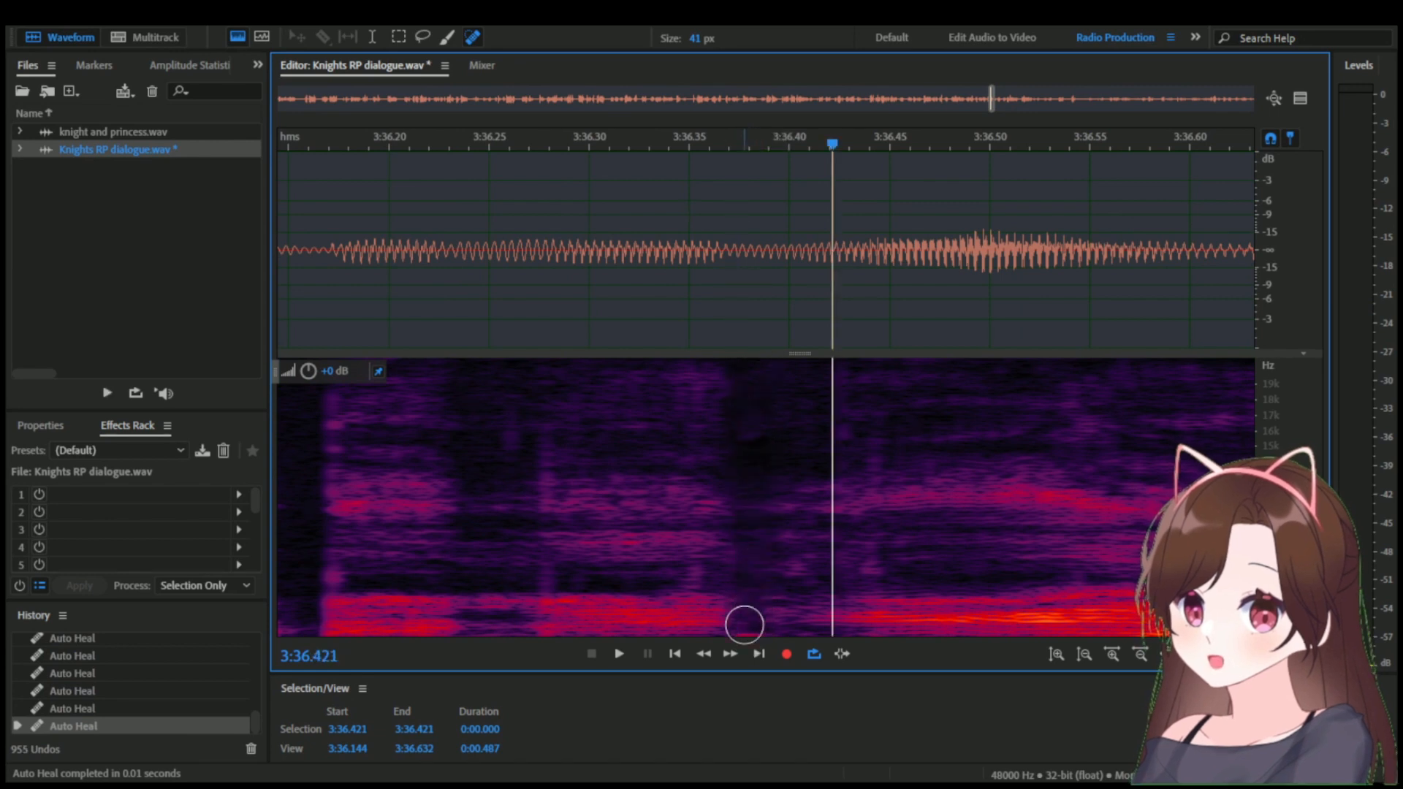
click(751, 633)
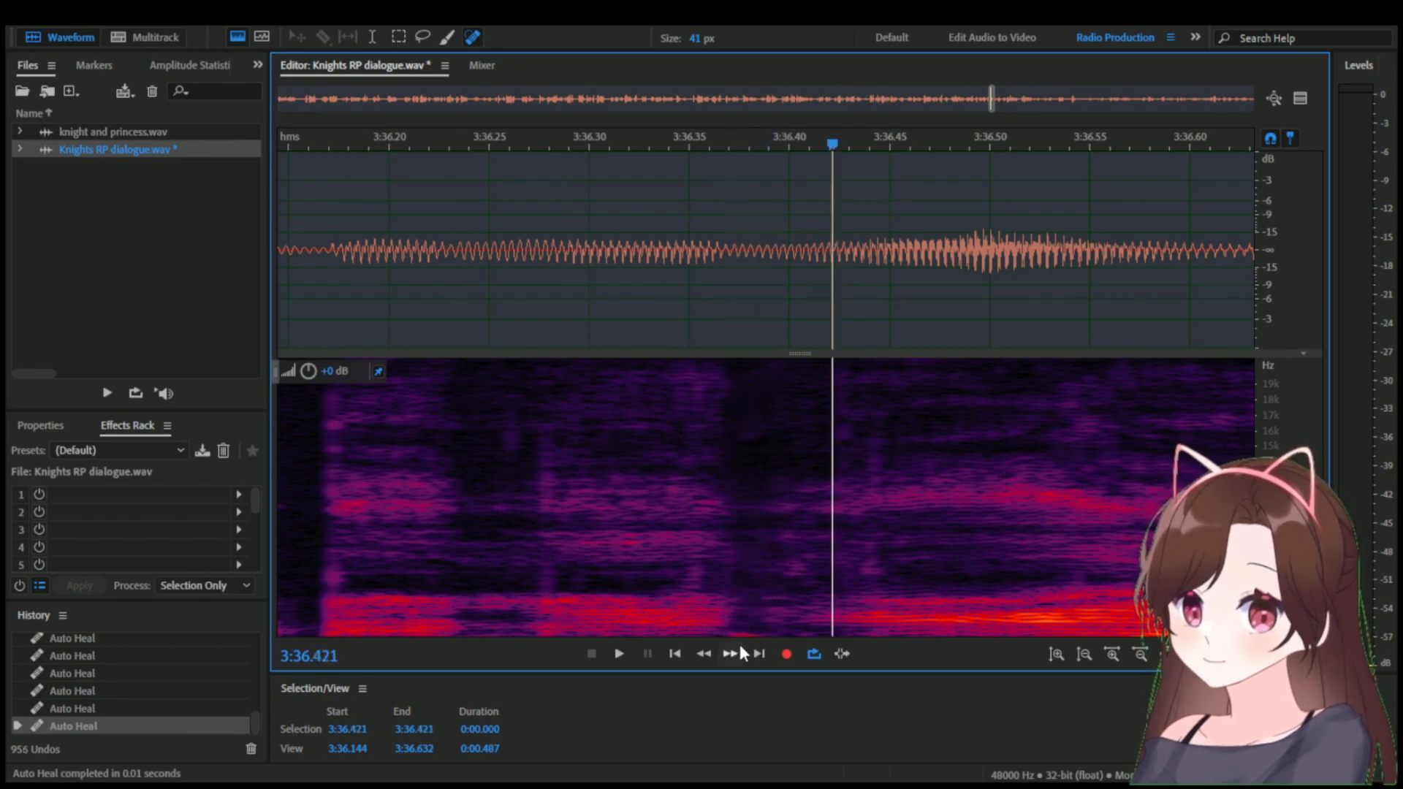
click(753, 630)
key(ctrl+s)
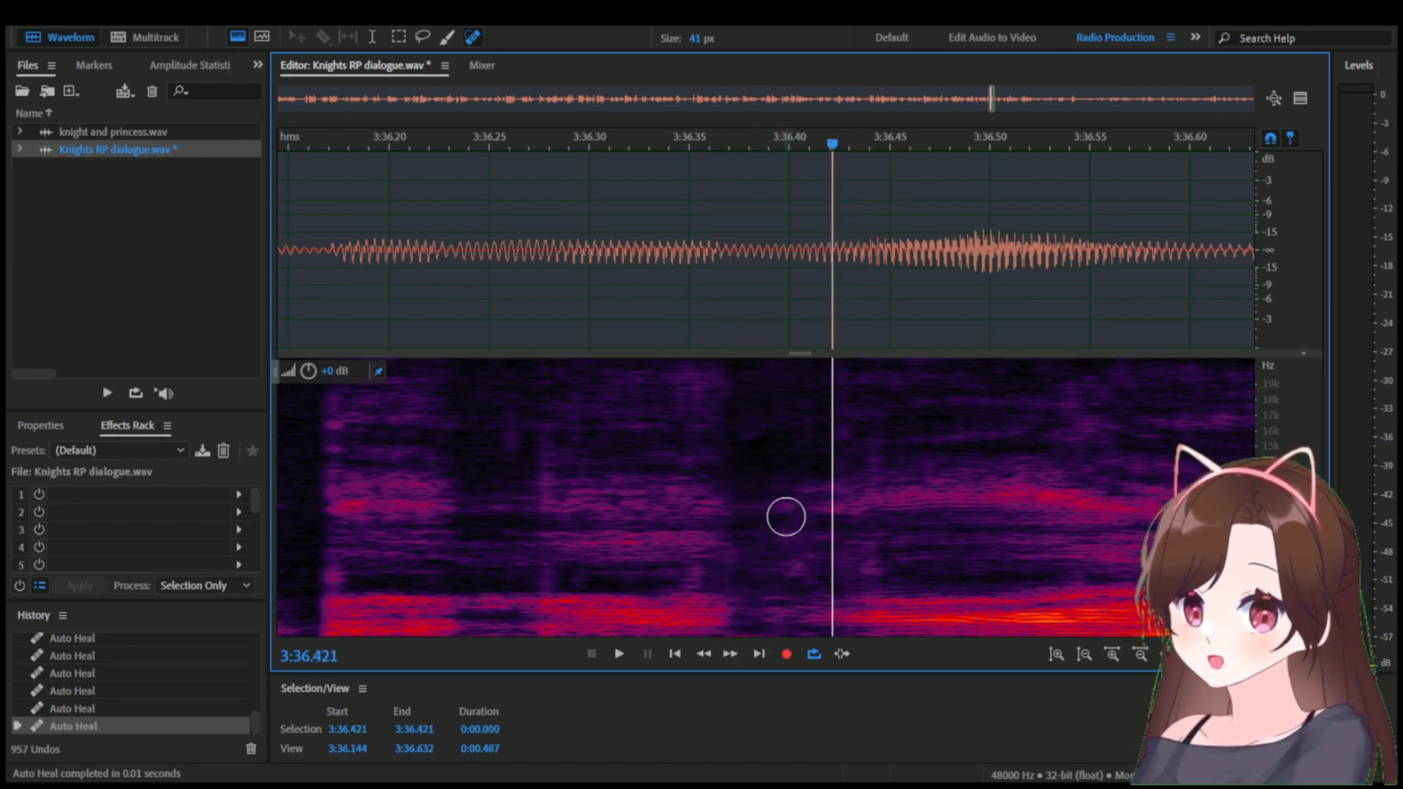
Play back the healed line from 3:35.406 and examine the remaining noise just before 3:36.399.
scroll(770, 470, down, 6)
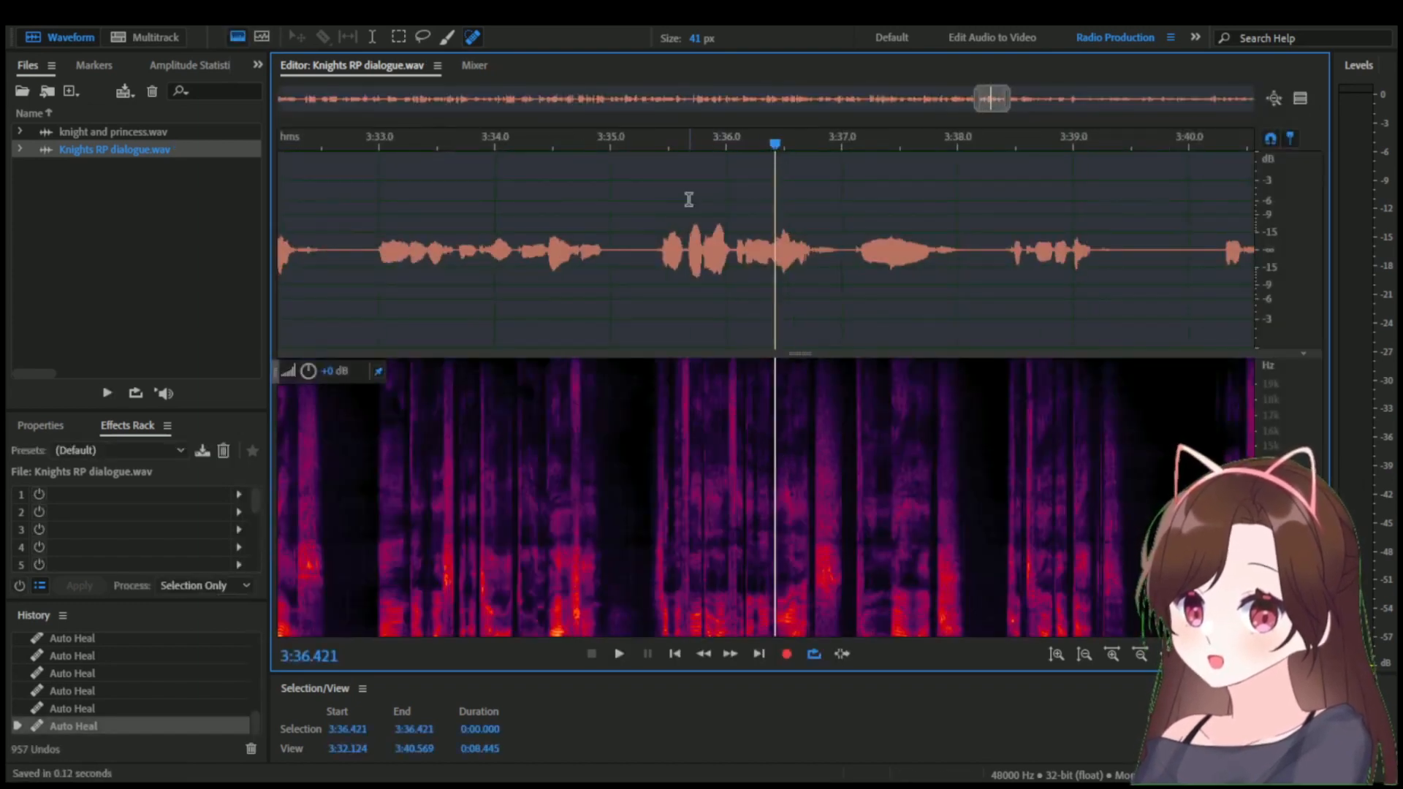
click(658, 148)
key(space)
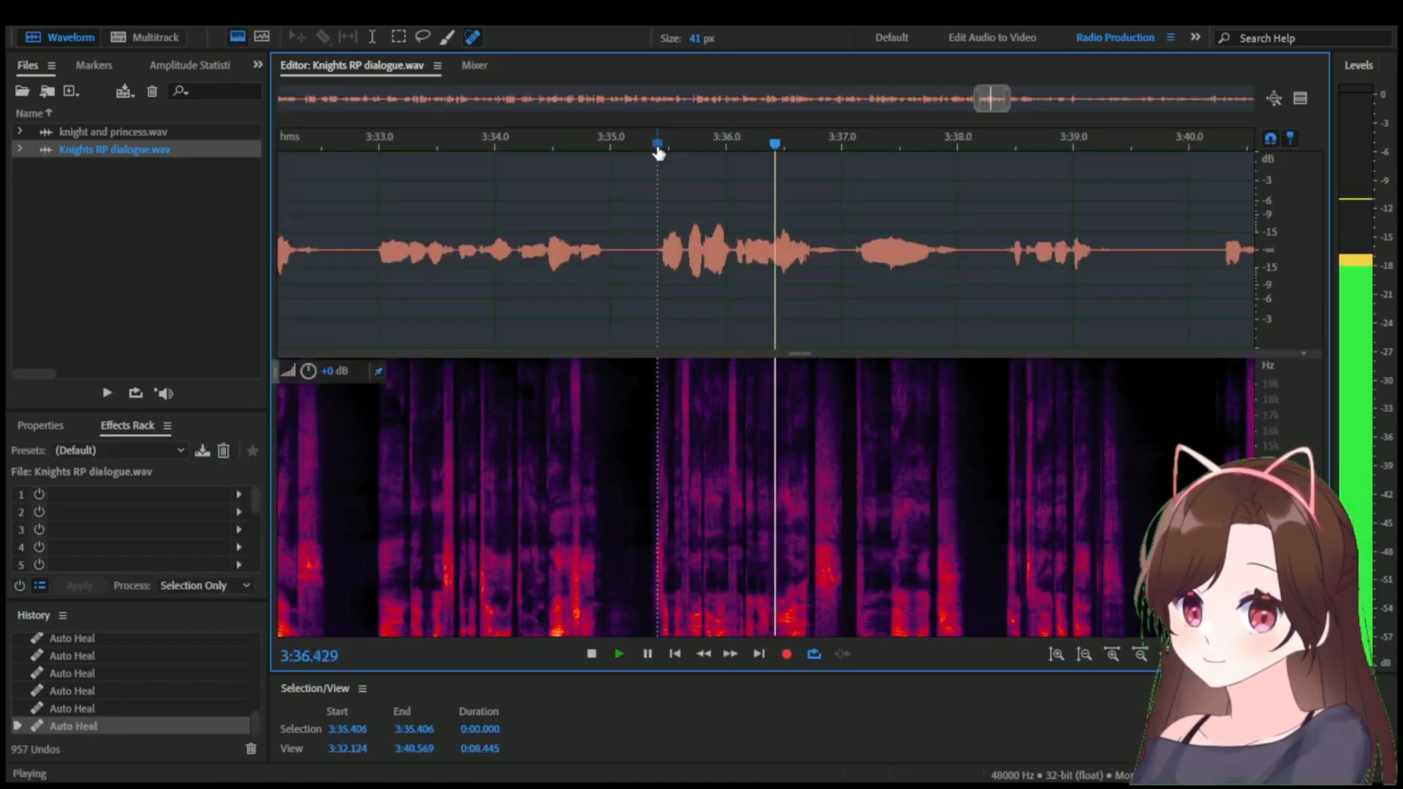
scroll(777, 416, up, 4)
key(space)
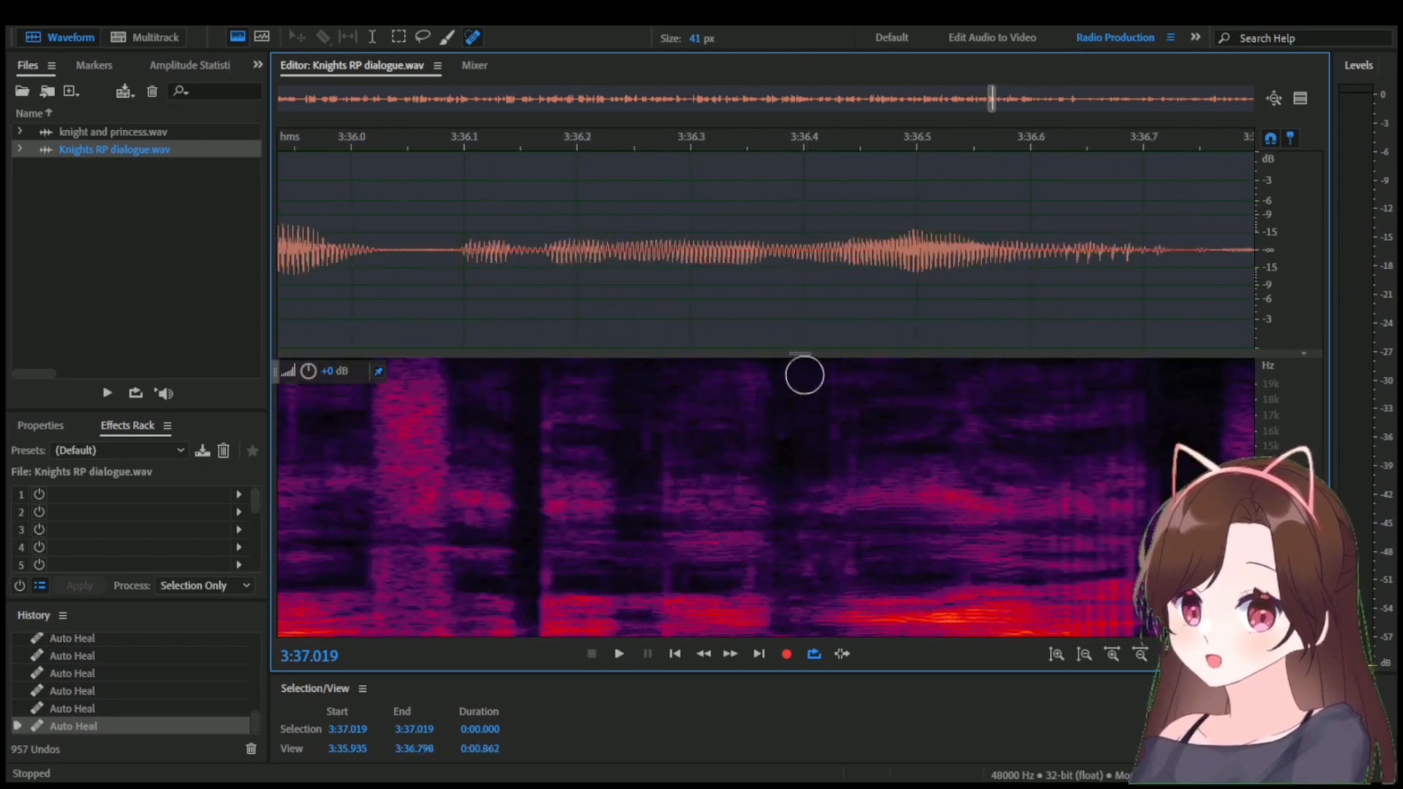
scroll(759, 198, up, 3)
drag(770, 144, 843, 136)
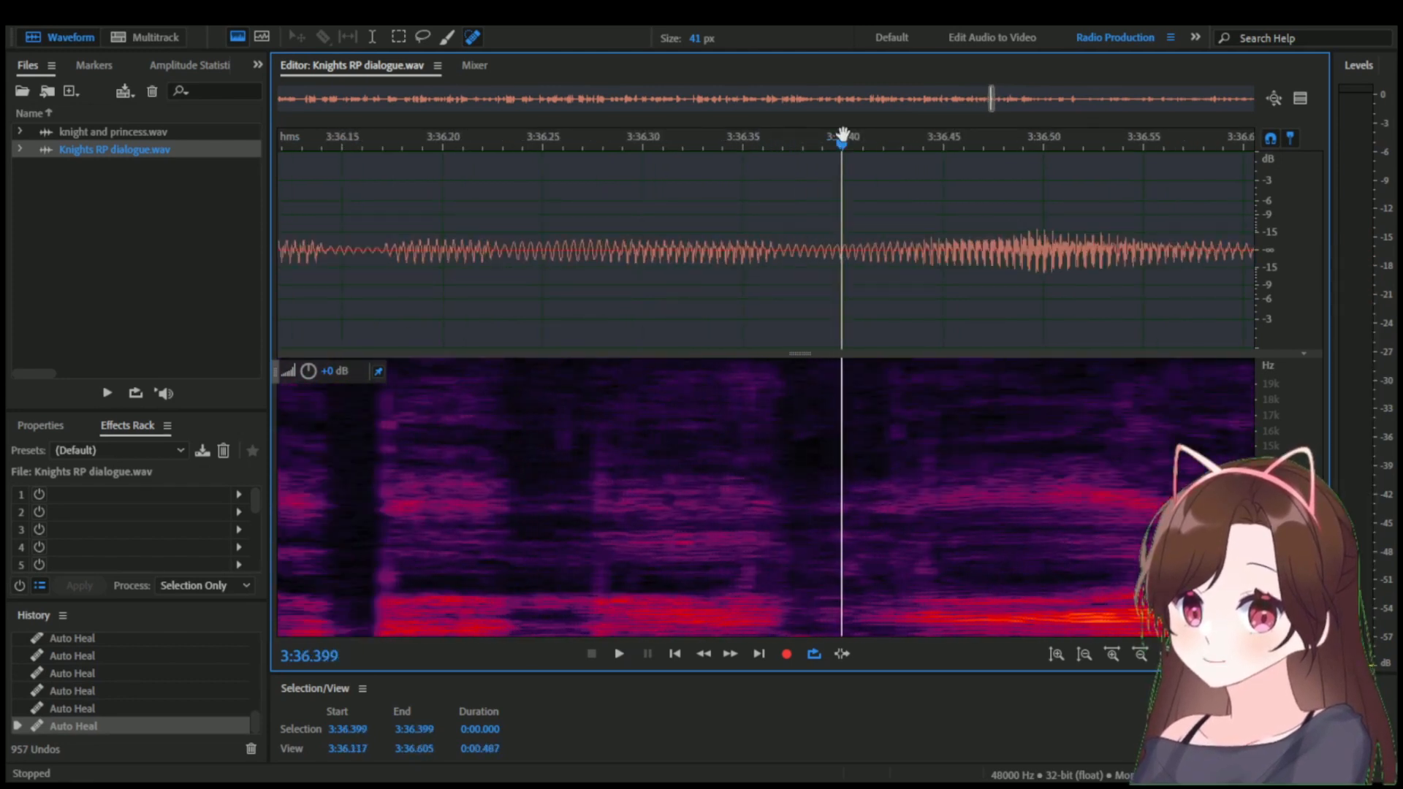
Lasso the lowest-frequency noise from 3:36.372 to 3:36.386 and silence it.
click(420, 40)
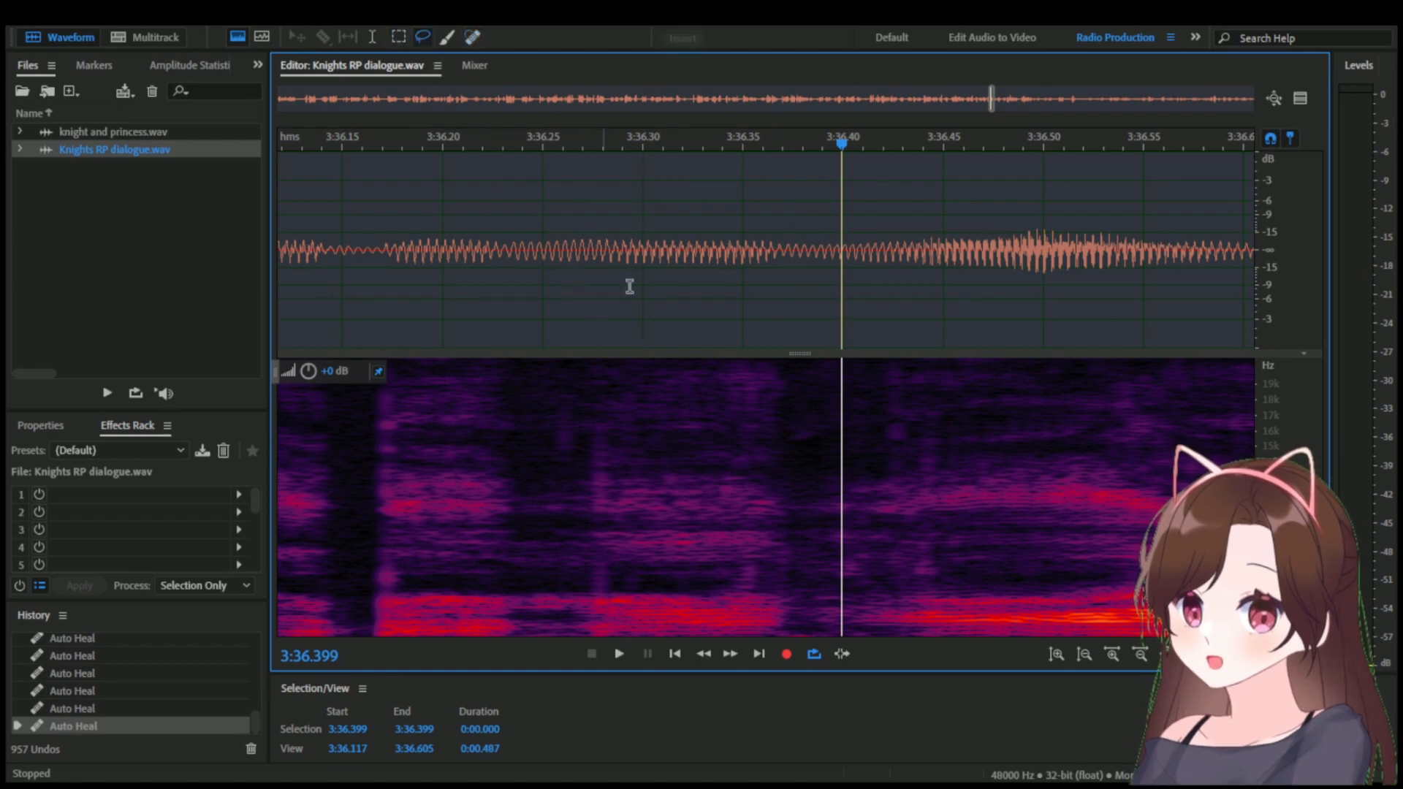
click(813, 634)
drag(813, 636, 791, 636)
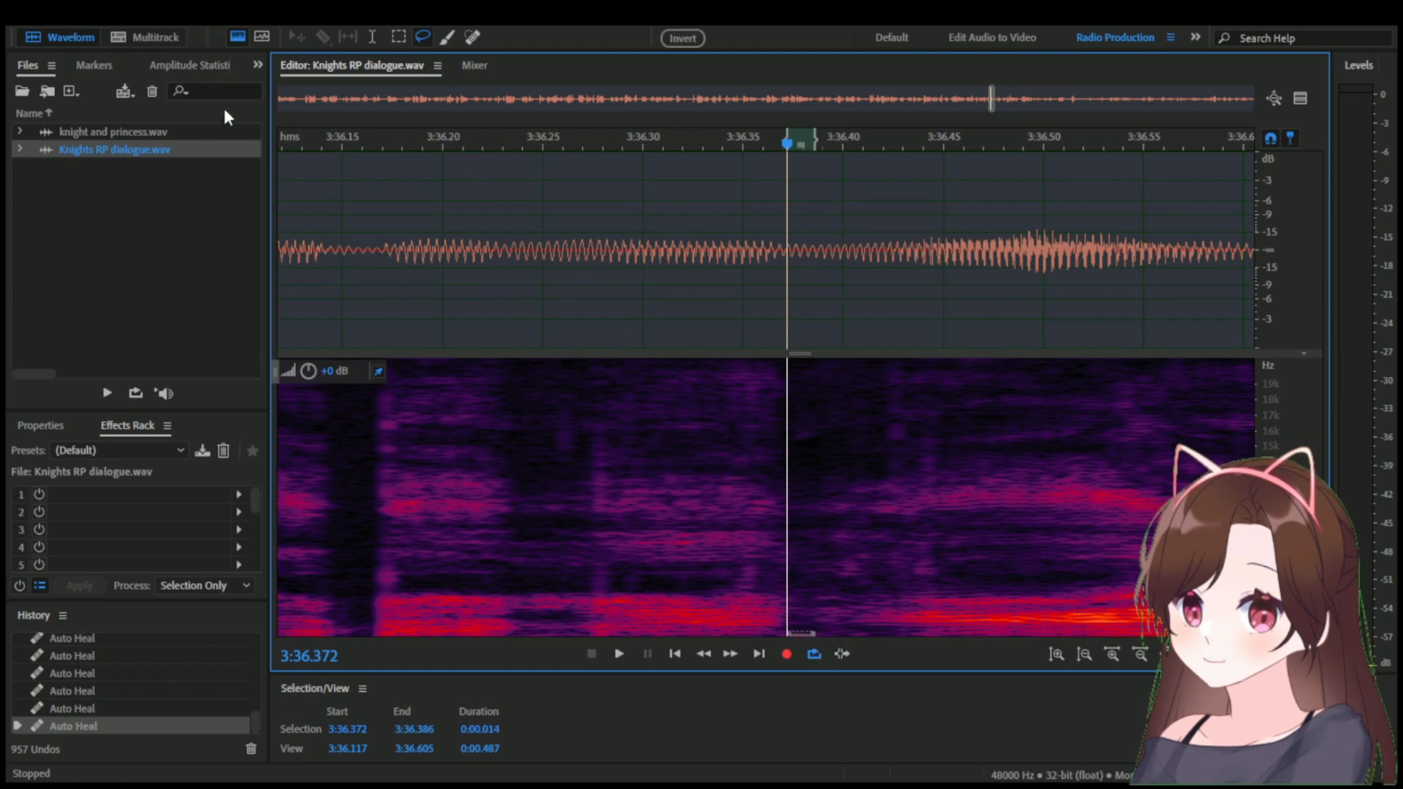
key(Delete)
click(707, 288)
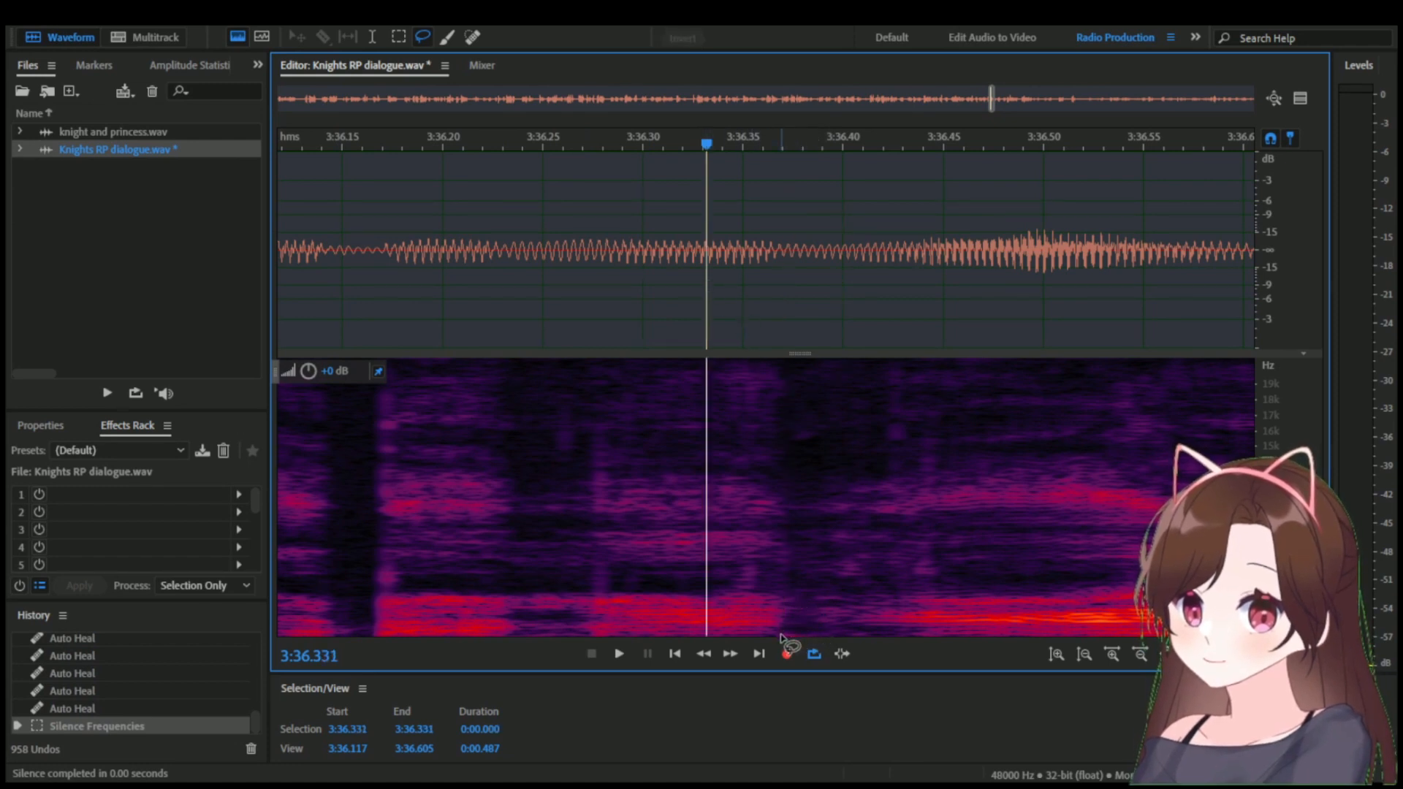
Lasso the remaining low-frequency noise from 3:36.369 to 3:36.384 and silence it.
drag(781, 638, 804, 632)
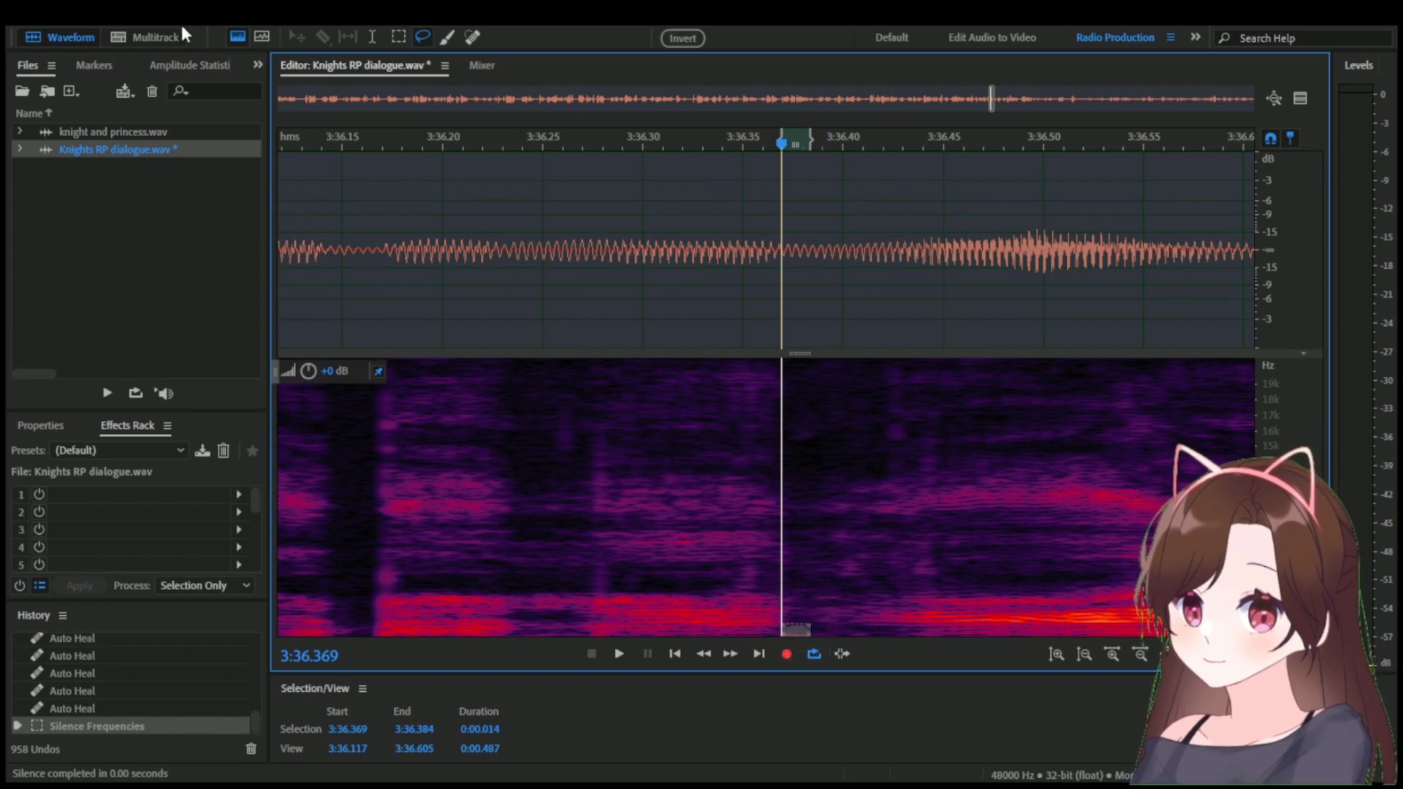
click(697, 263)
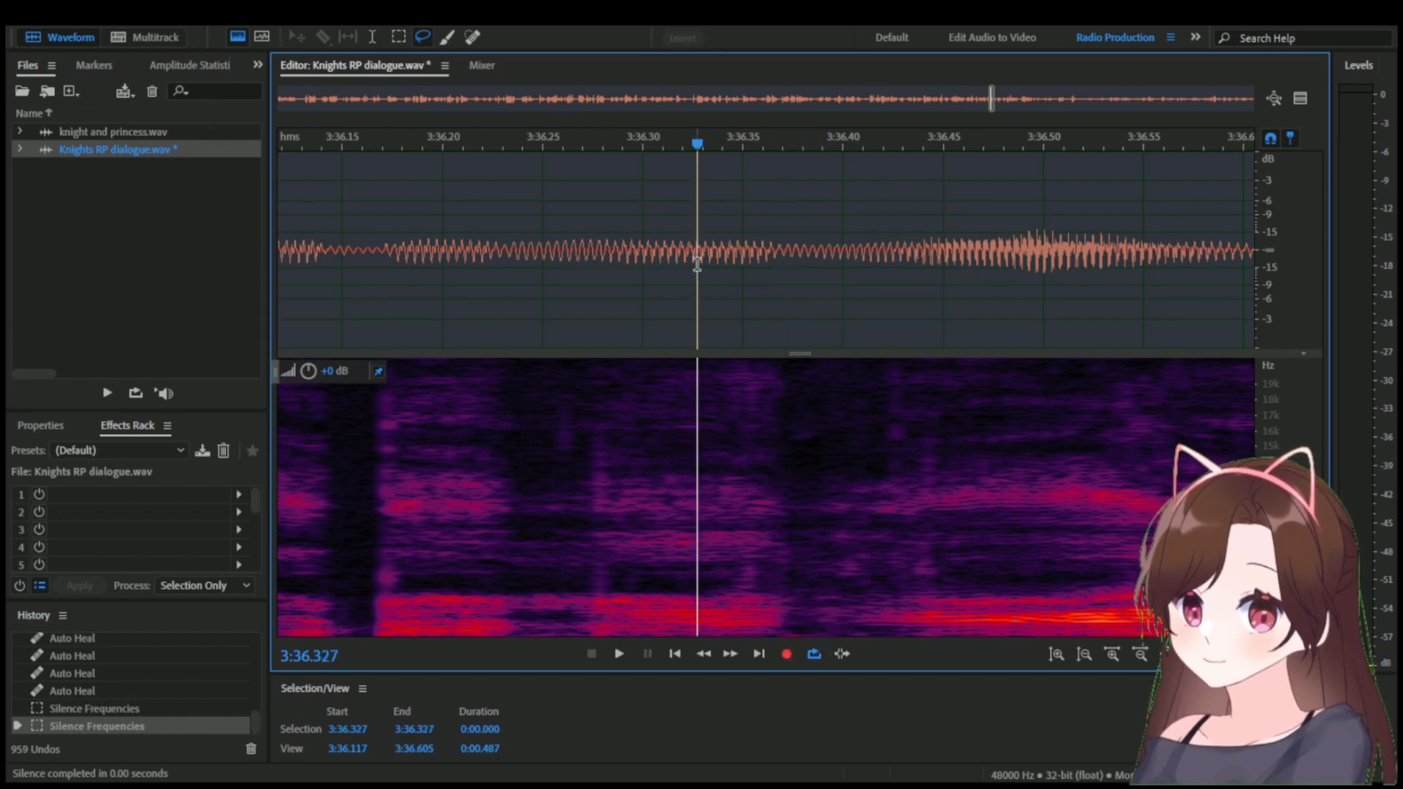
drag(697, 143, 818, 144)
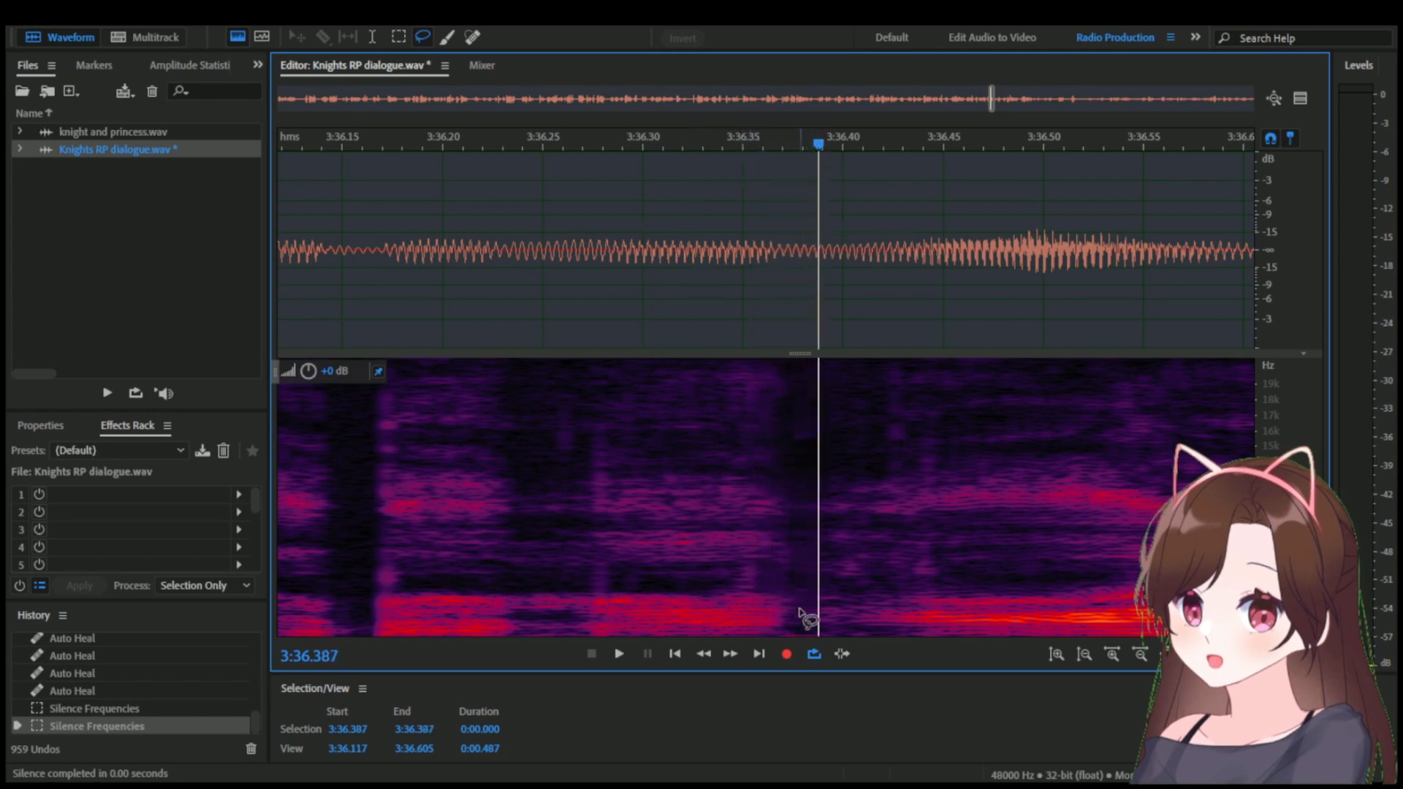
Silence the lowest frequencies from 3:36.367 to 3:36.386 with a Marquee selection, enlarging the spectral display for a closer view.
click(397, 38)
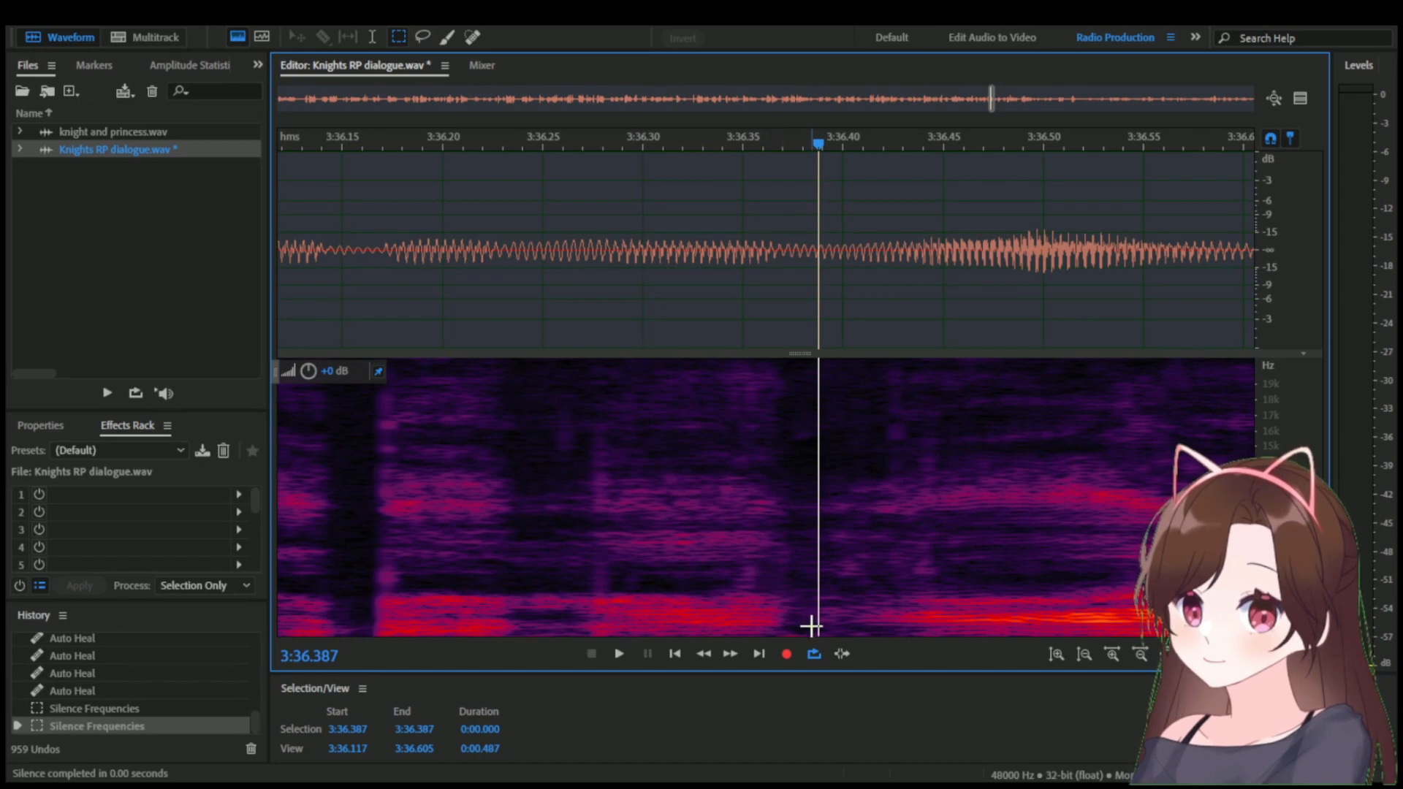
drag(803, 627, 779, 651)
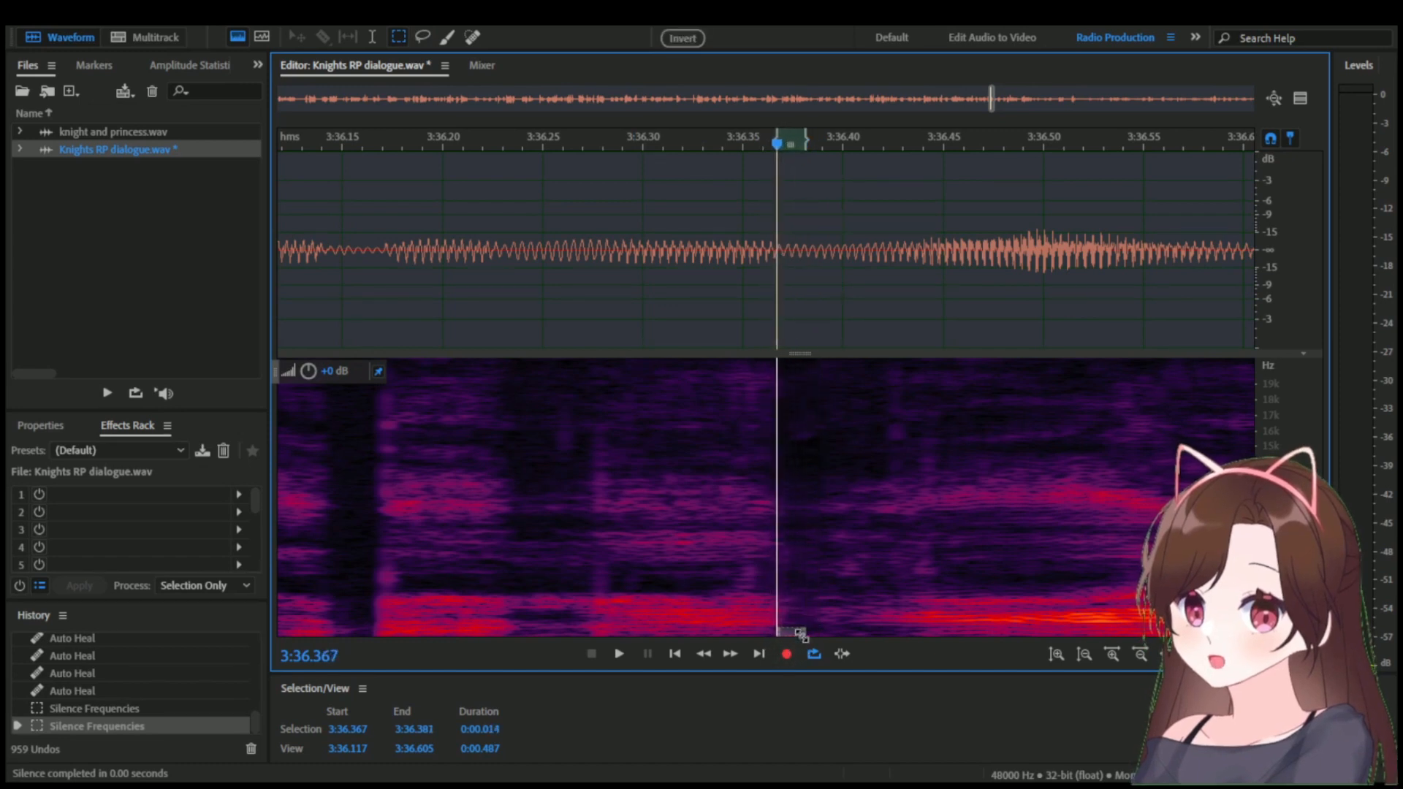
drag(801, 642, 812, 638)
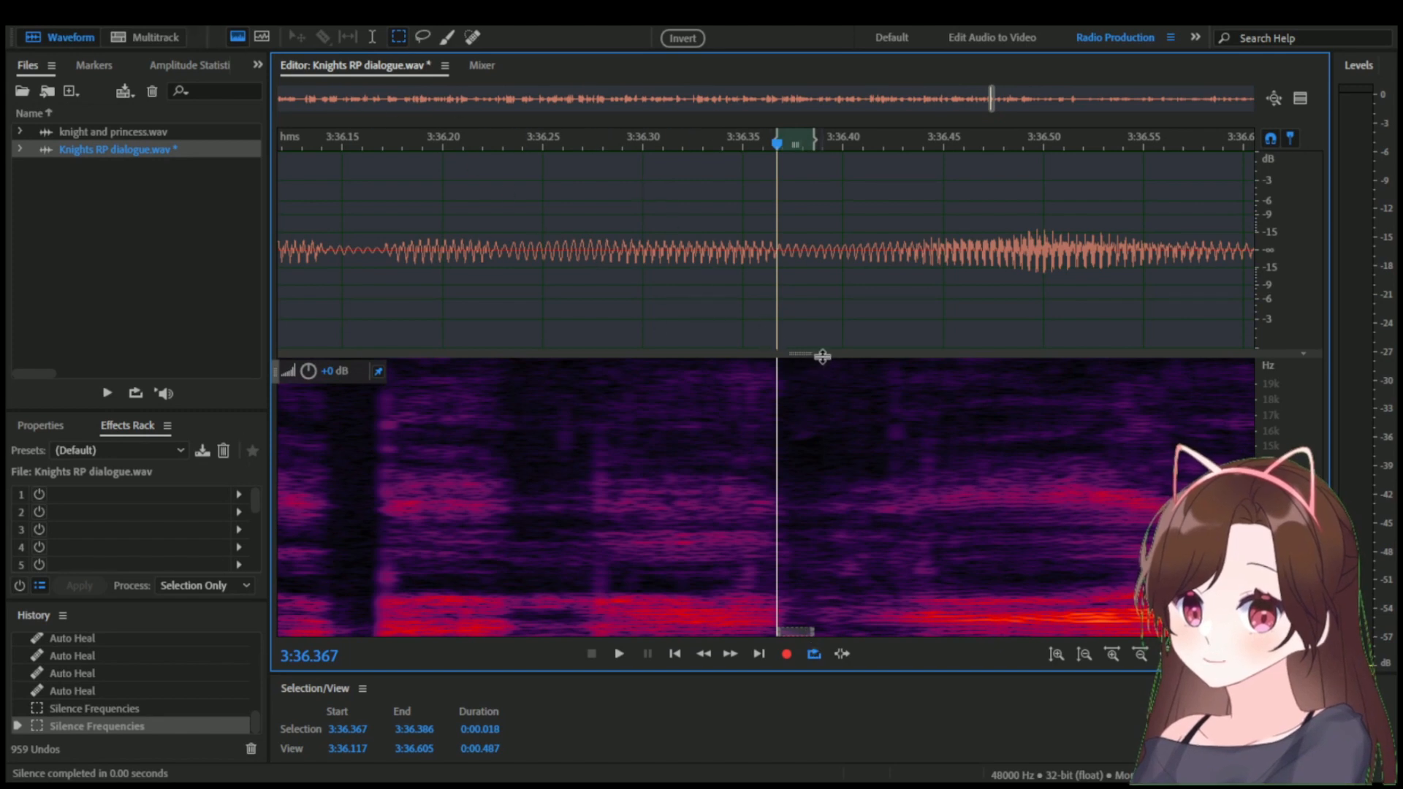
drag(822, 356, 819, 155)
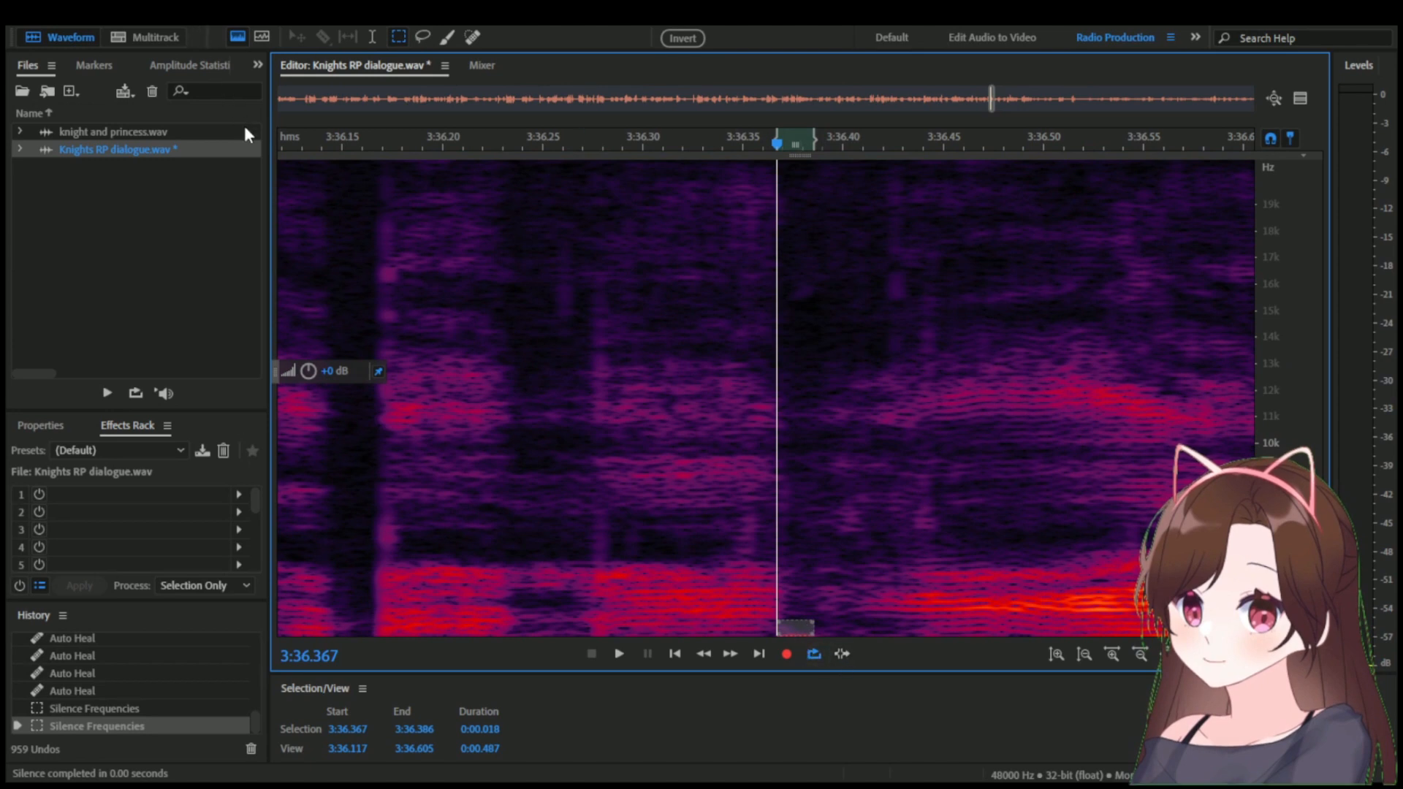
click(802, 457)
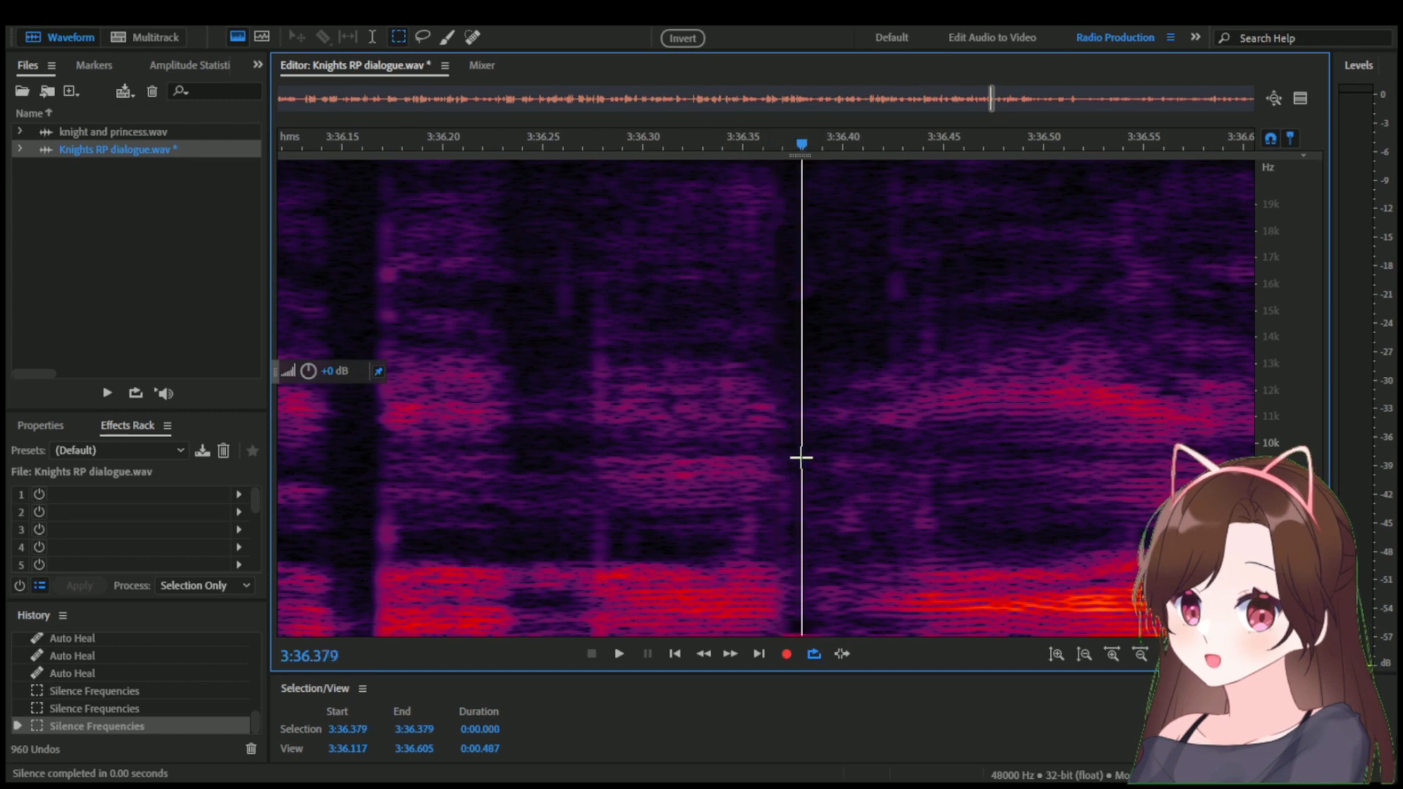
Brush-select the lowest frequencies from 3:36.360 to 3:36.389 with the Paintbrush Selection tool and silence them.
click(447, 40)
drag(800, 633, 765, 634)
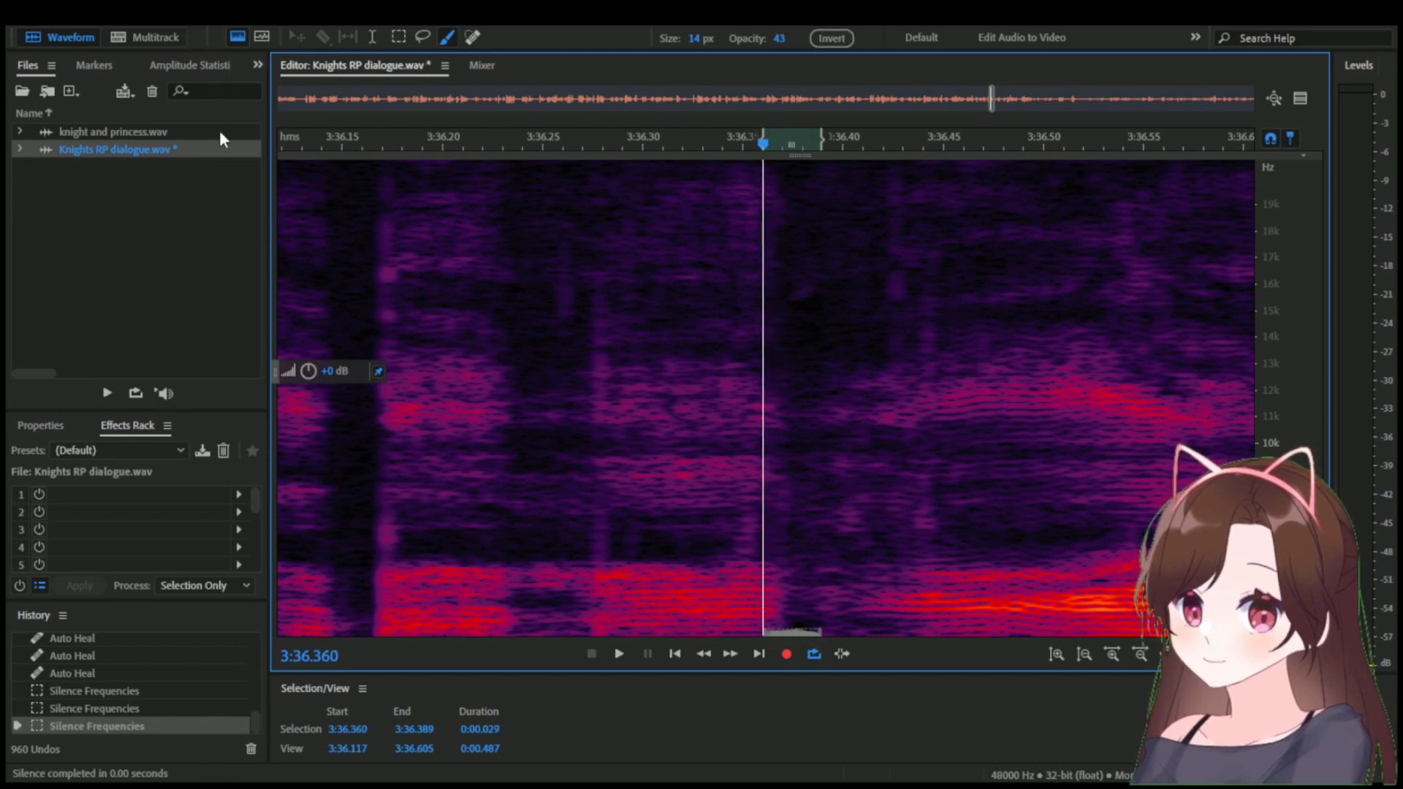
key(Delete)
click(702, 262)
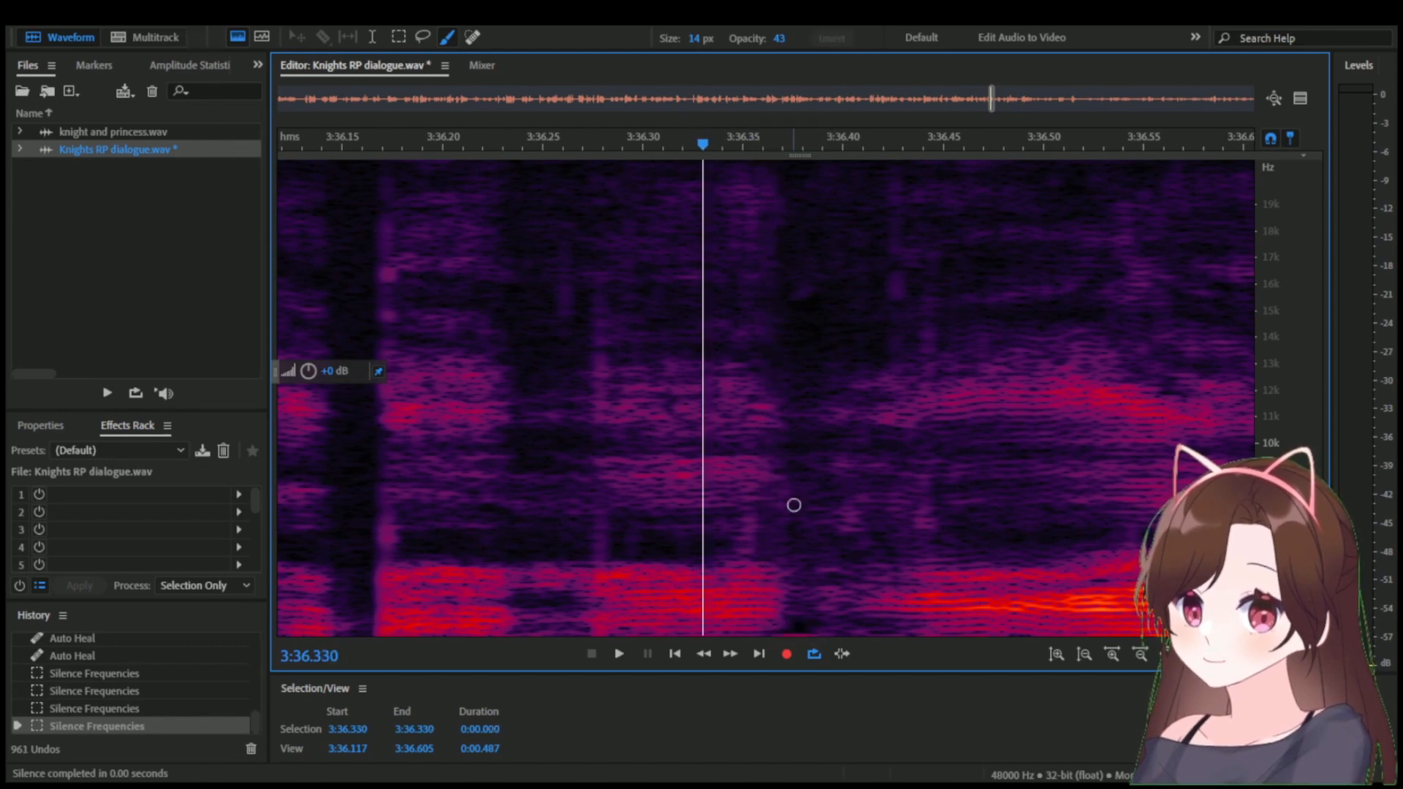
Brush over the remaining lowest frequencies from 3:36.366 to 3:36.392 and again from 3:36.364 to 3:36.393, silencing each pass.
drag(784, 631, 805, 638)
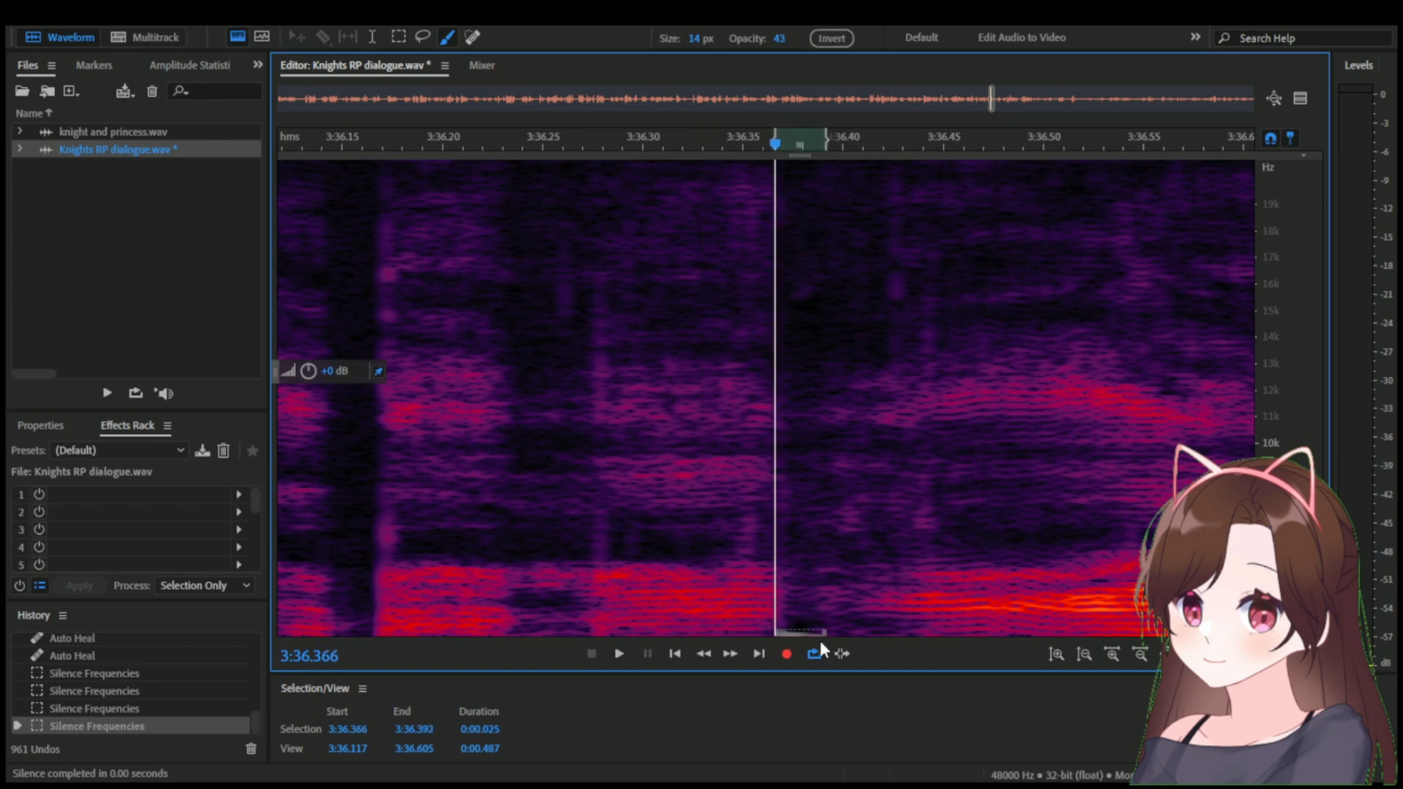
click(781, 535)
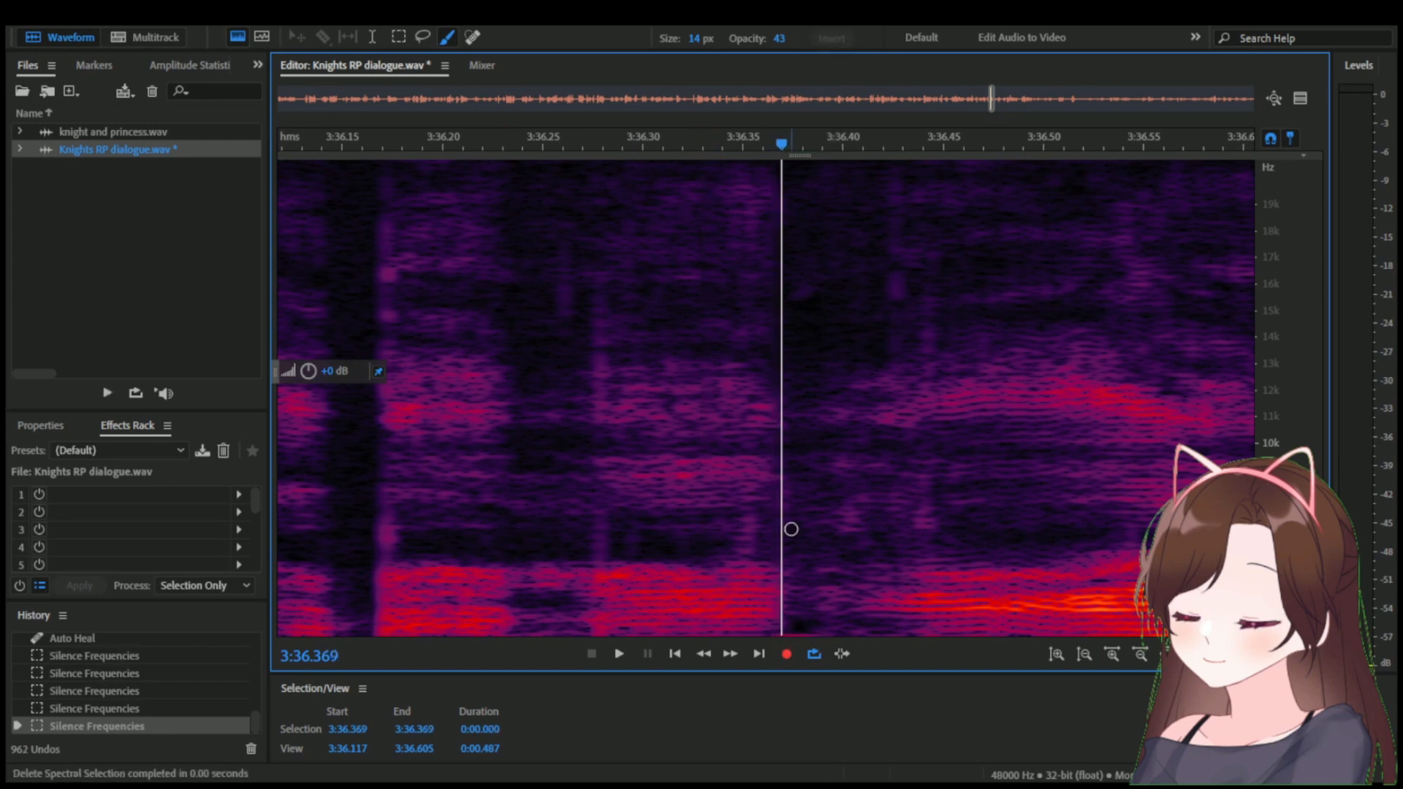
drag(777, 635, 822, 635)
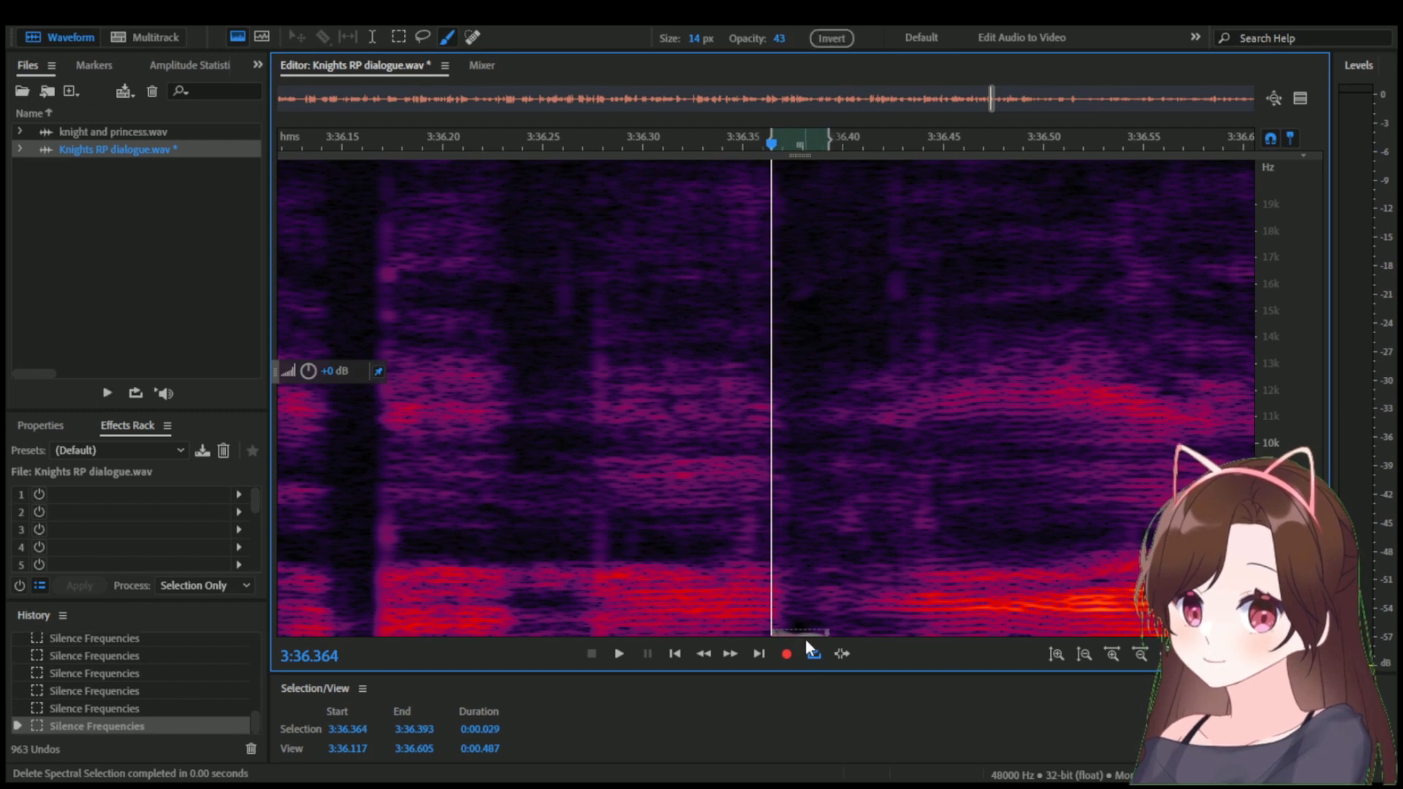
click(819, 536)
Brush-select the remaining lowest frequencies from 3:36.363 to 3:36.390 and silence them repeatedly.
scroll(818, 535, down, 3)
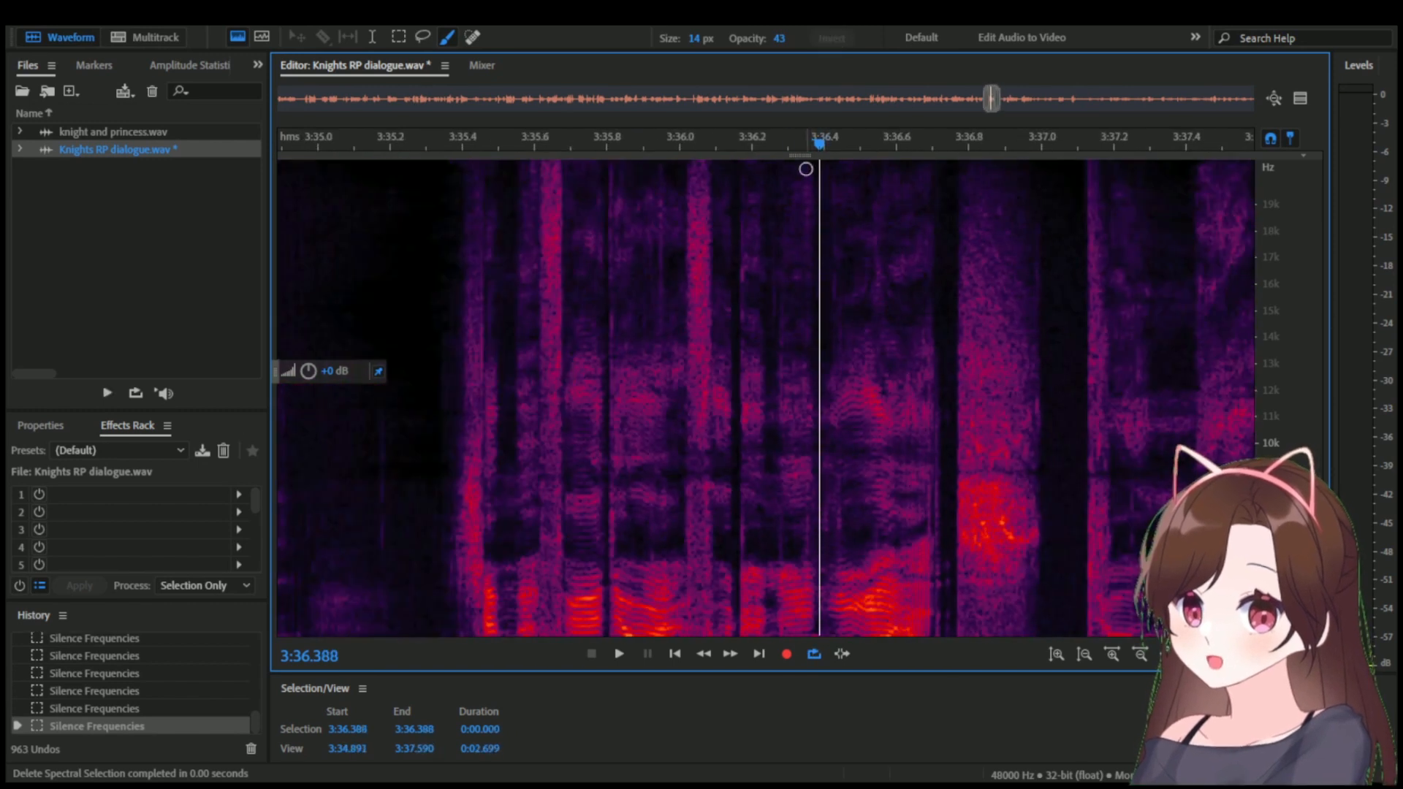
drag(804, 141, 821, 138)
scroll(816, 366, up, 3)
scroll(803, 371, up, 2)
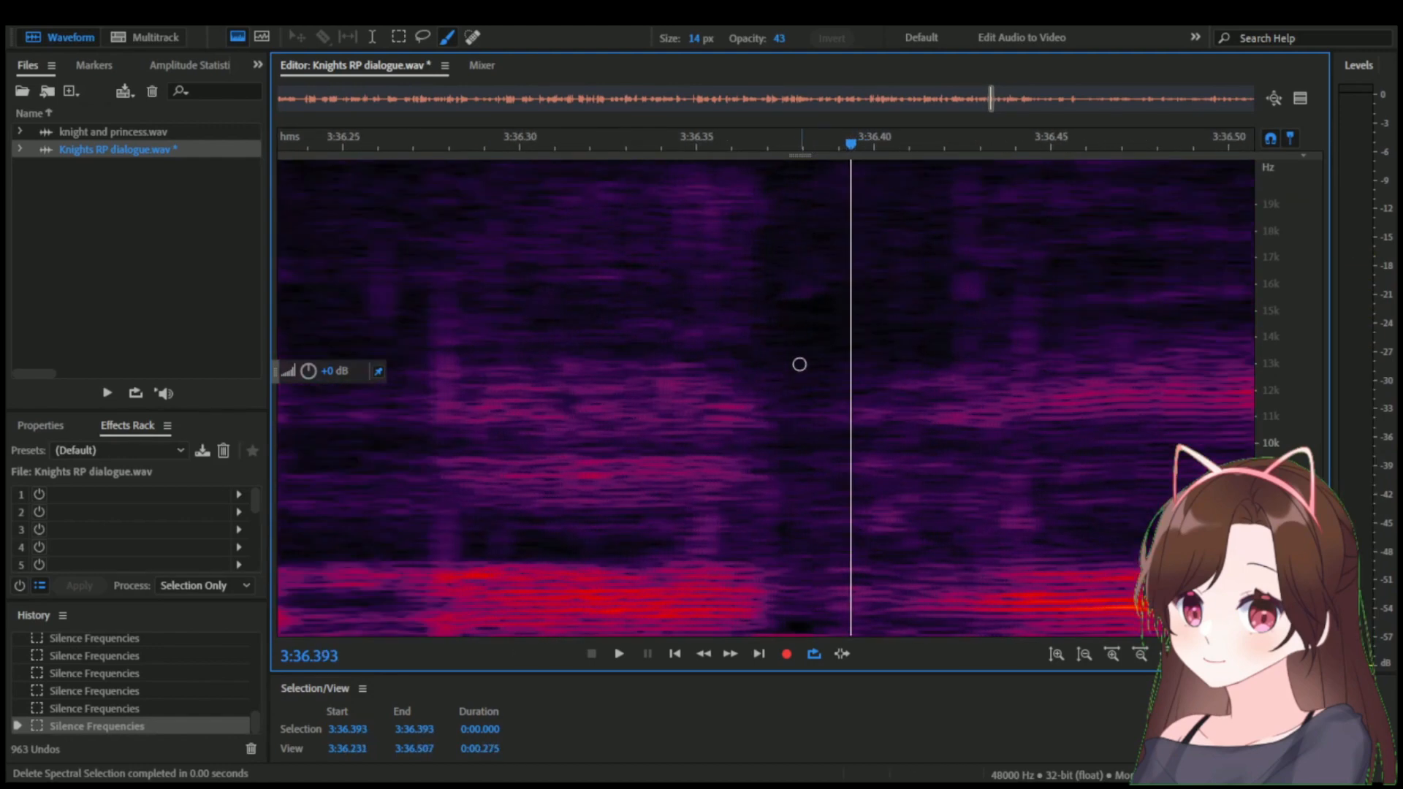
click(766, 631)
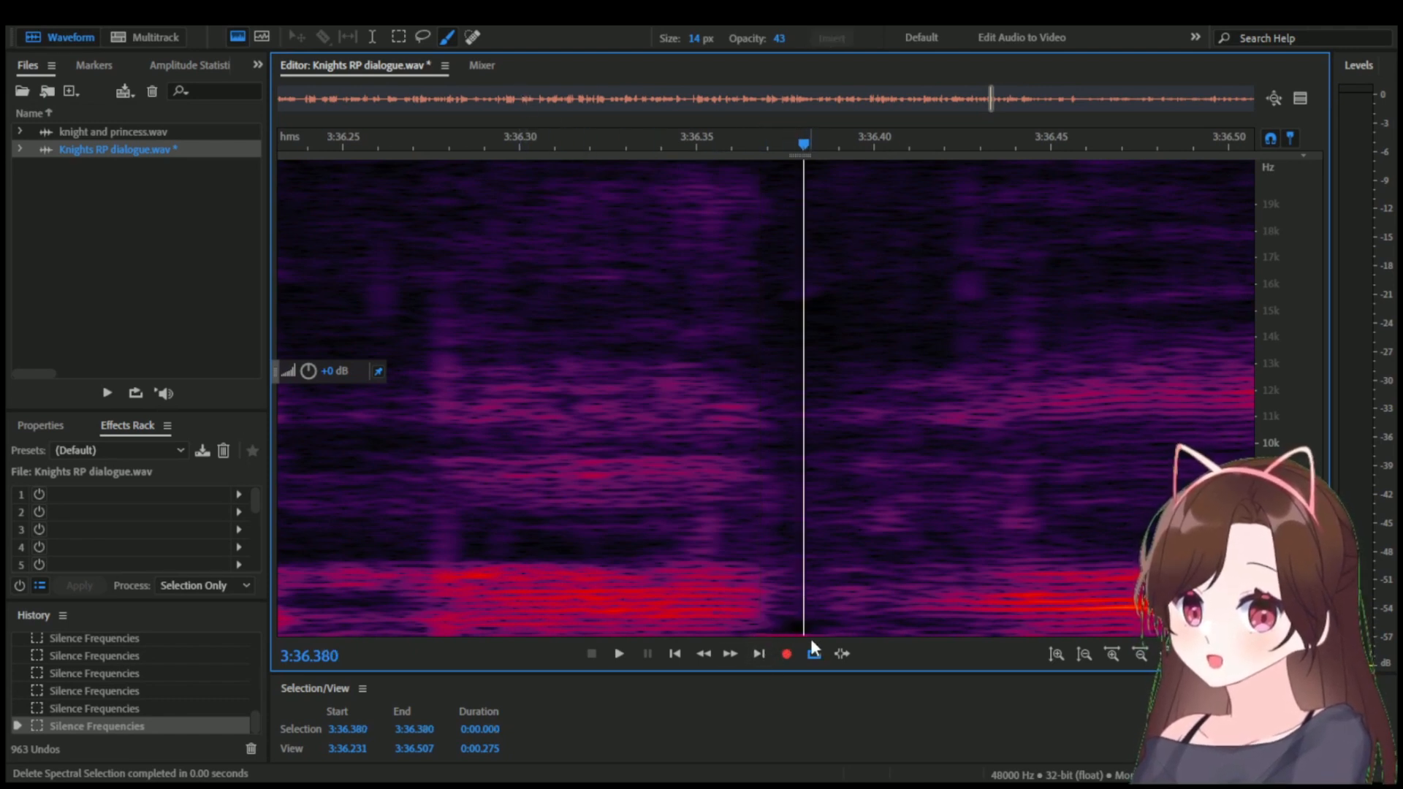
drag(811, 634, 749, 635)
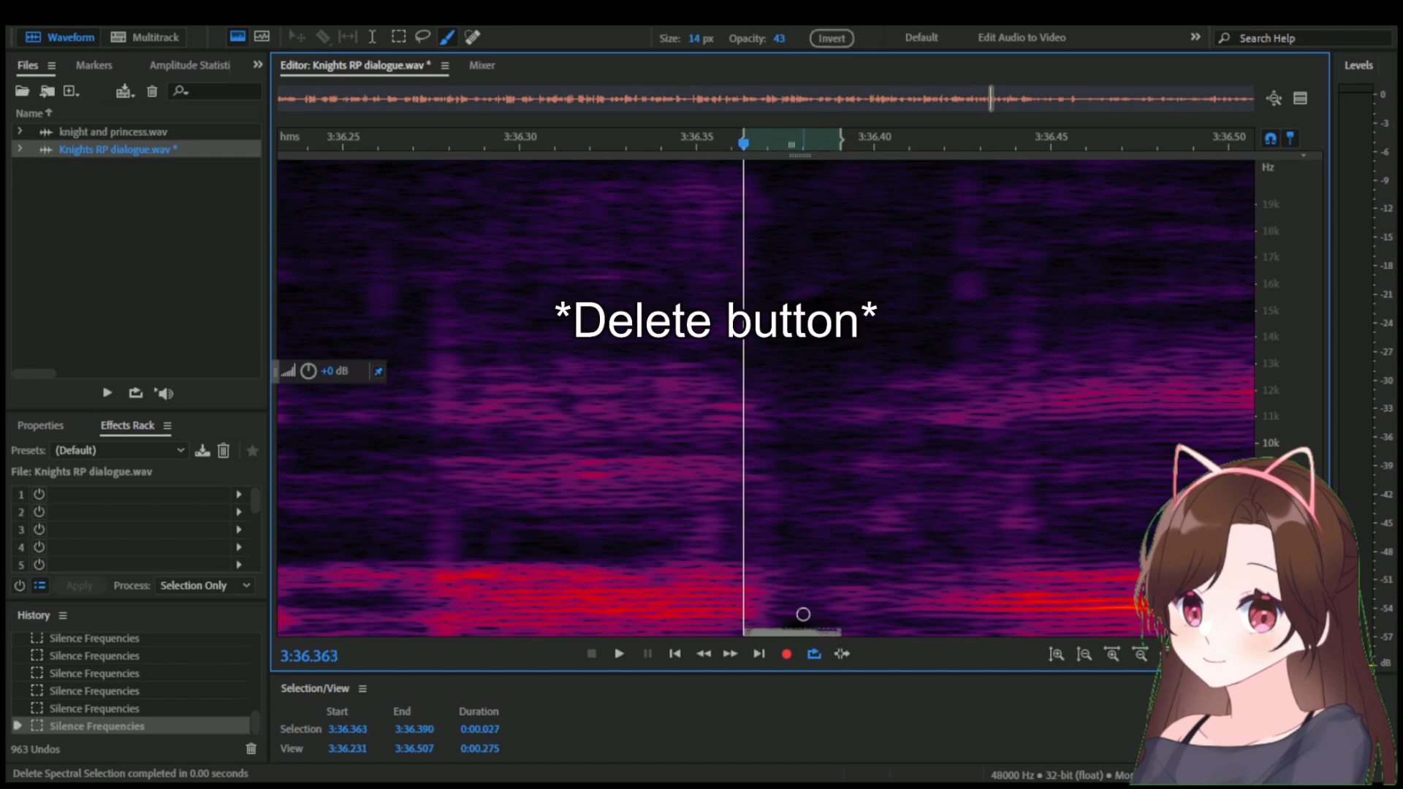
key(Delete)
key(Delete)
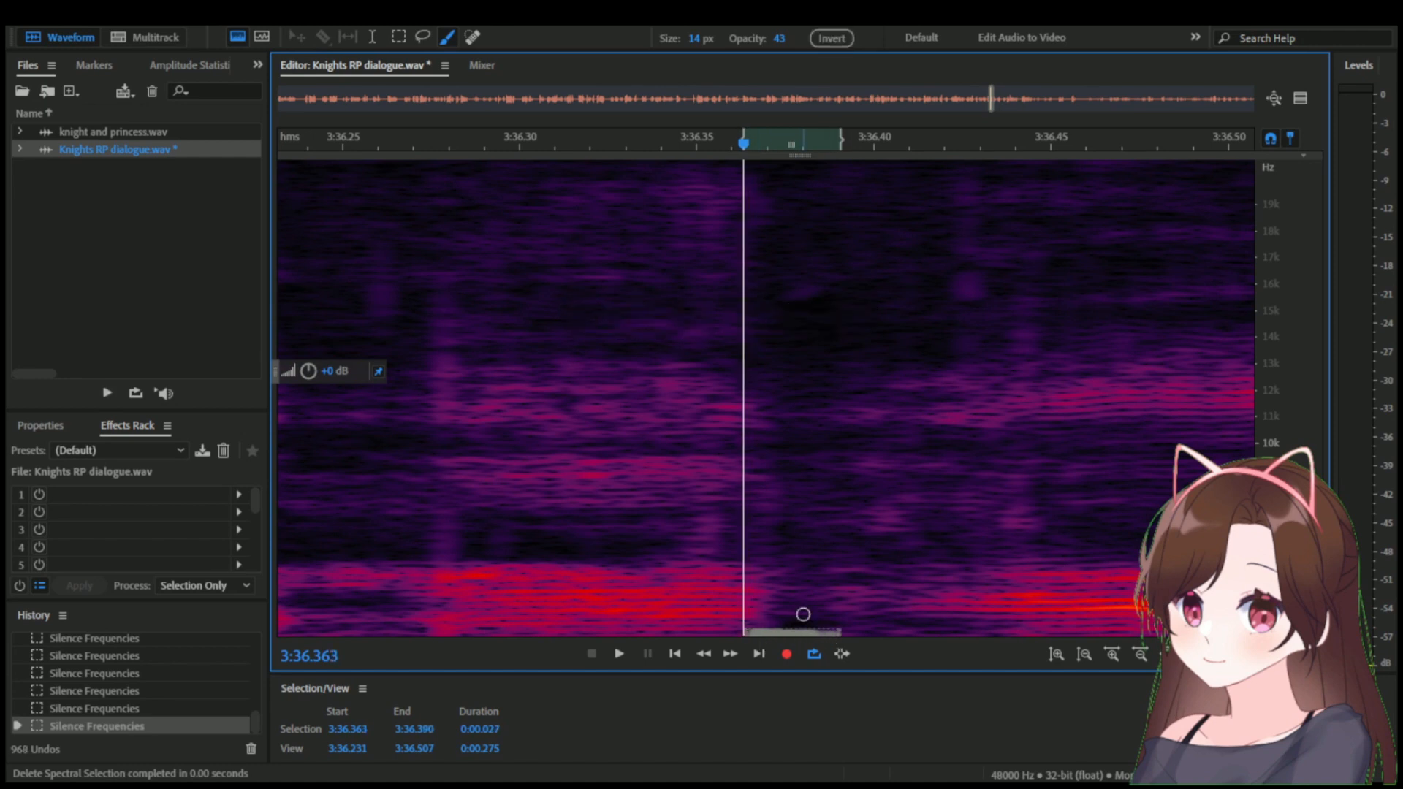
click(830, 515)
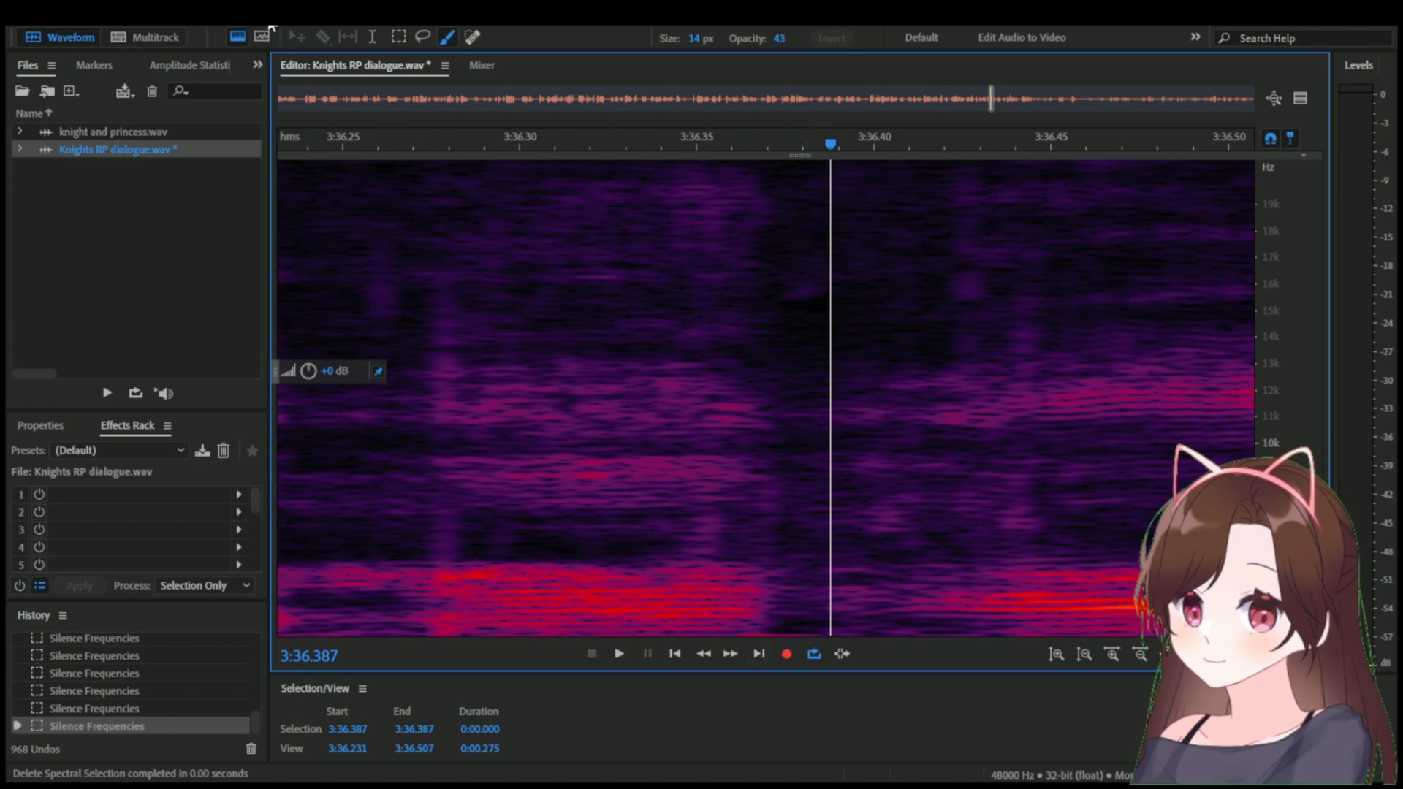
Cut the lowest frequencies from 3:36.362 to 3:36.383 out of the audio with a Marquee selection.
click(690, 508)
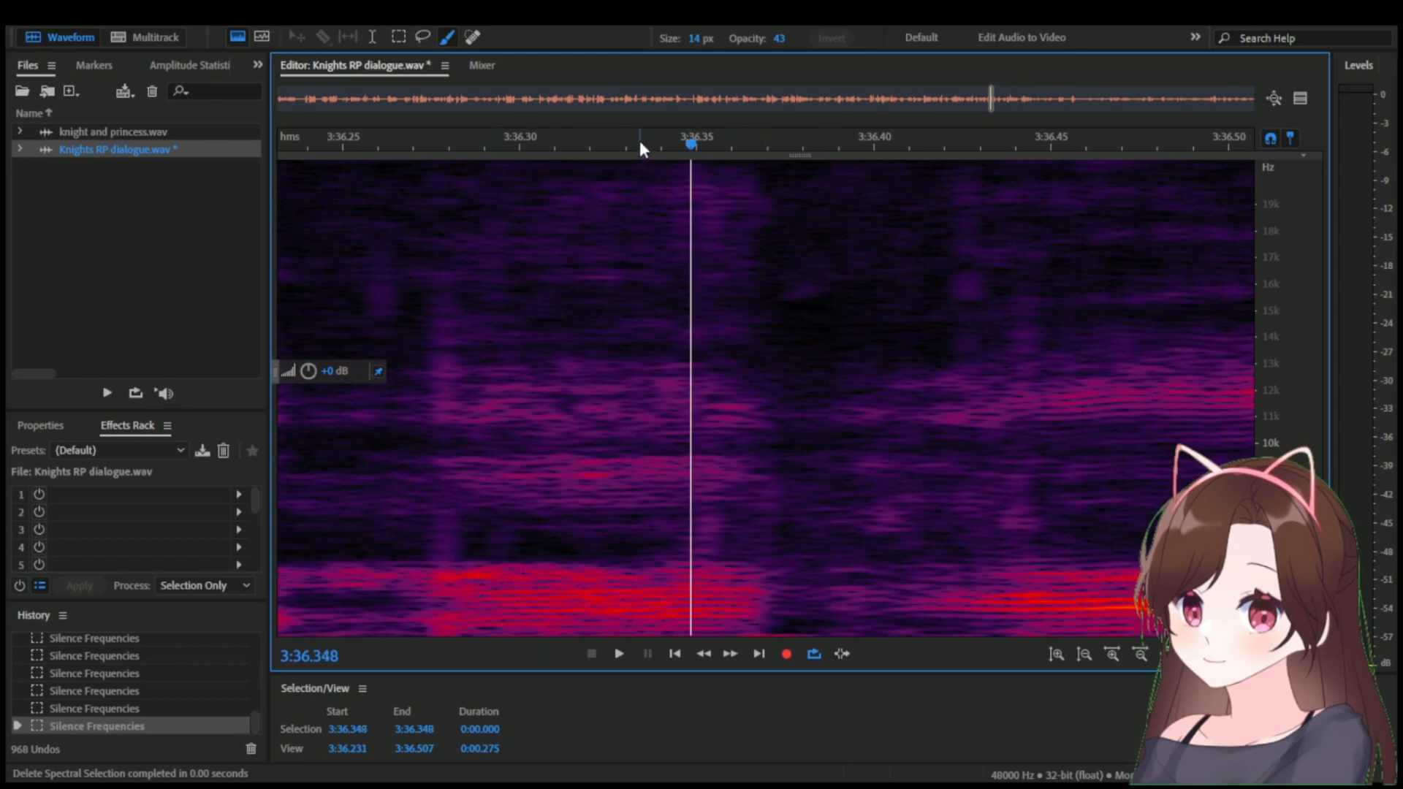
drag(640, 142, 785, 157)
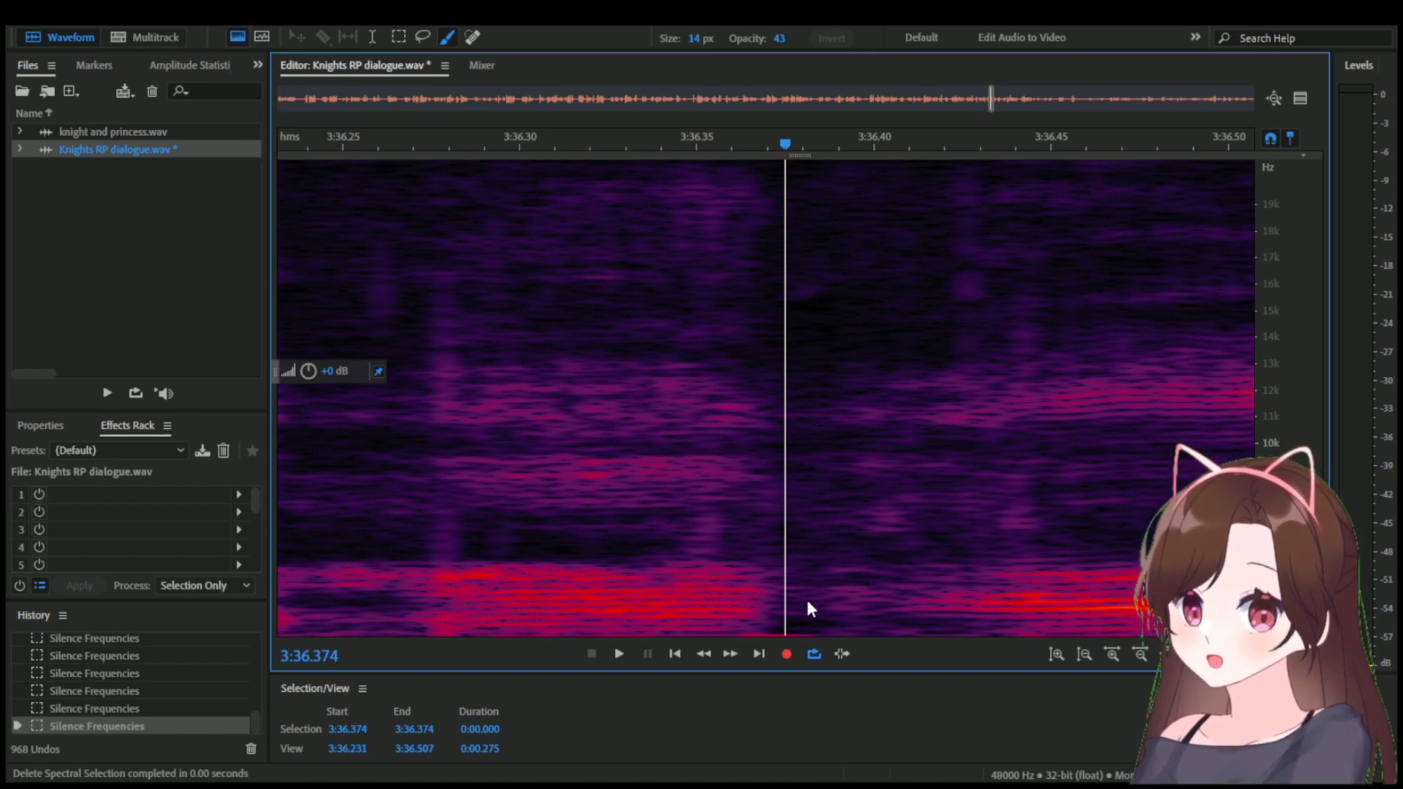
click(789, 626)
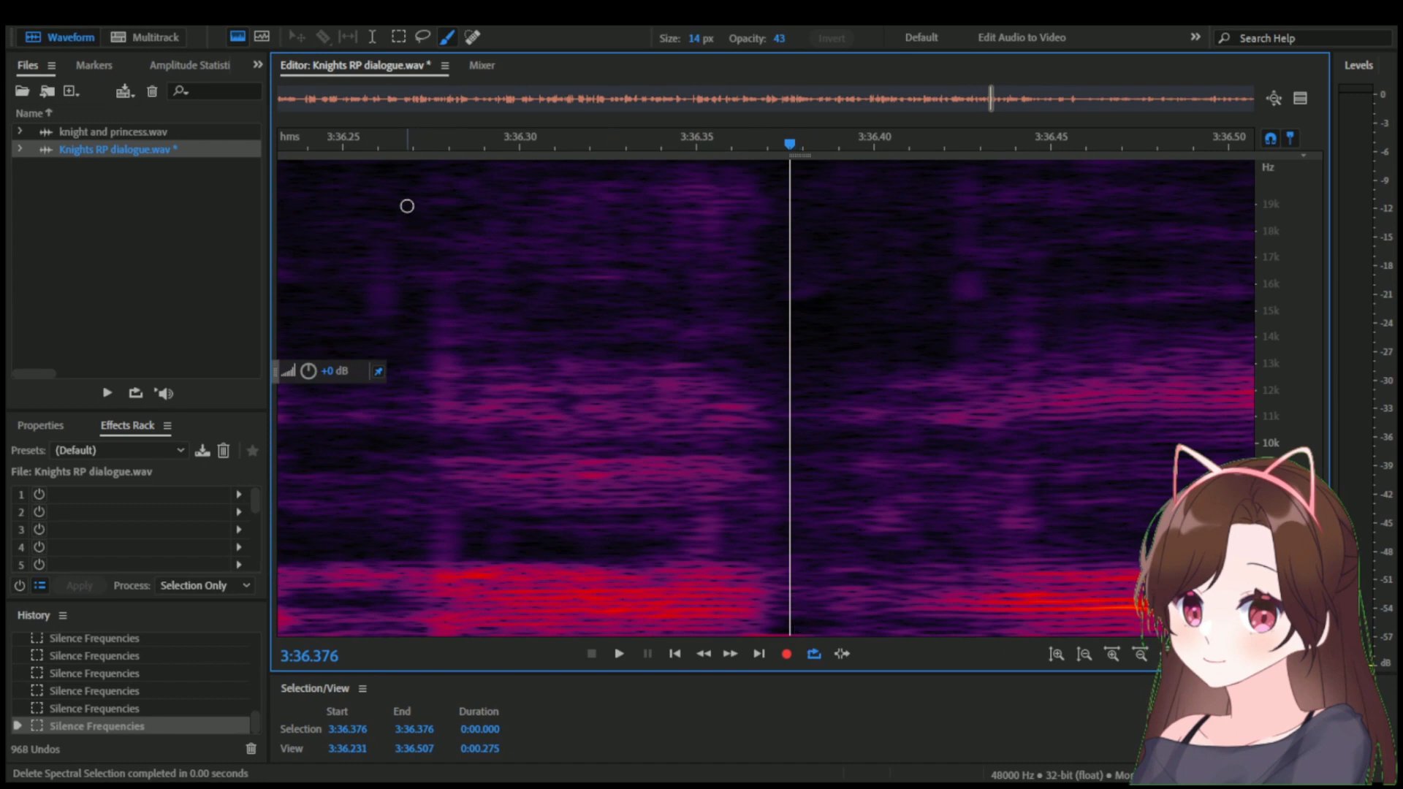
click(398, 36)
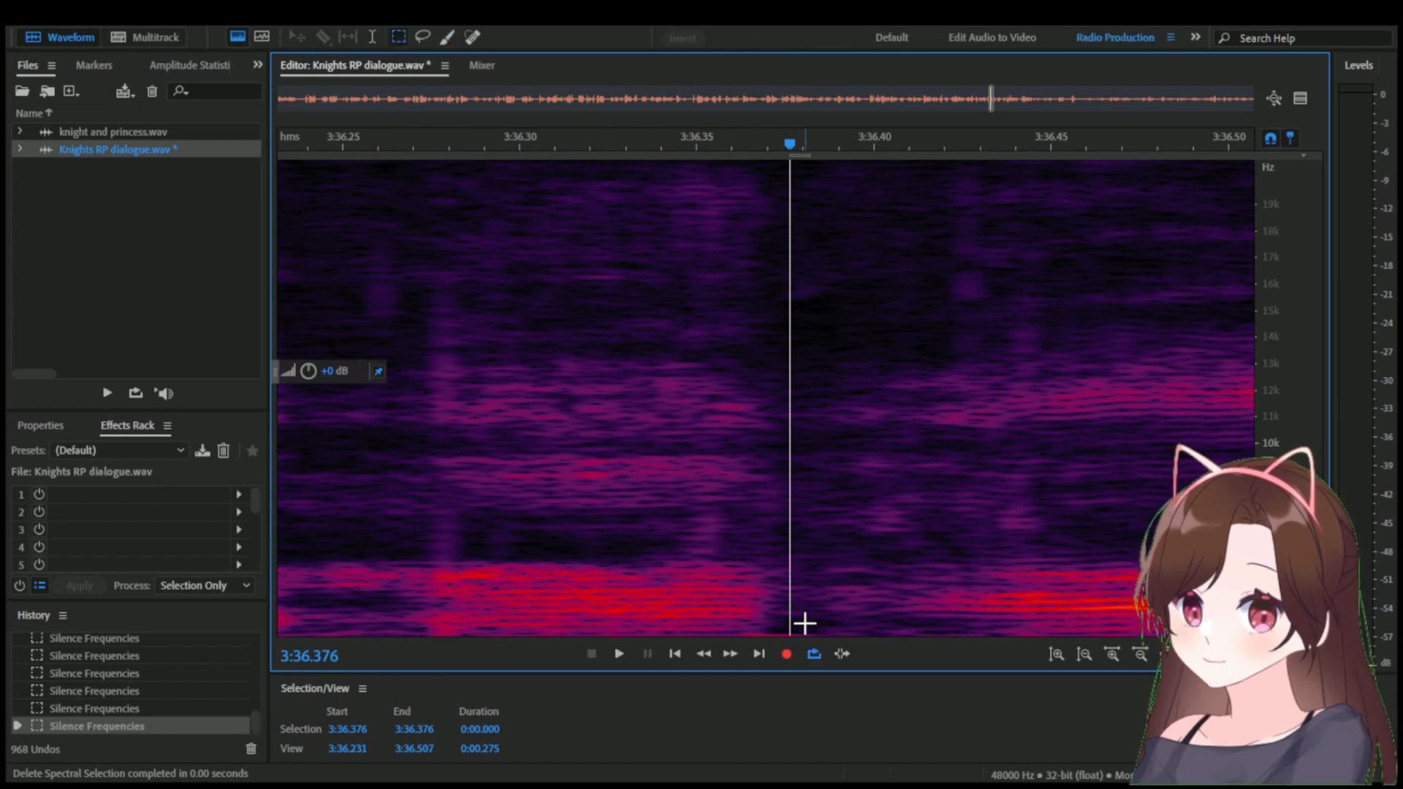
drag(811, 625, 742, 634)
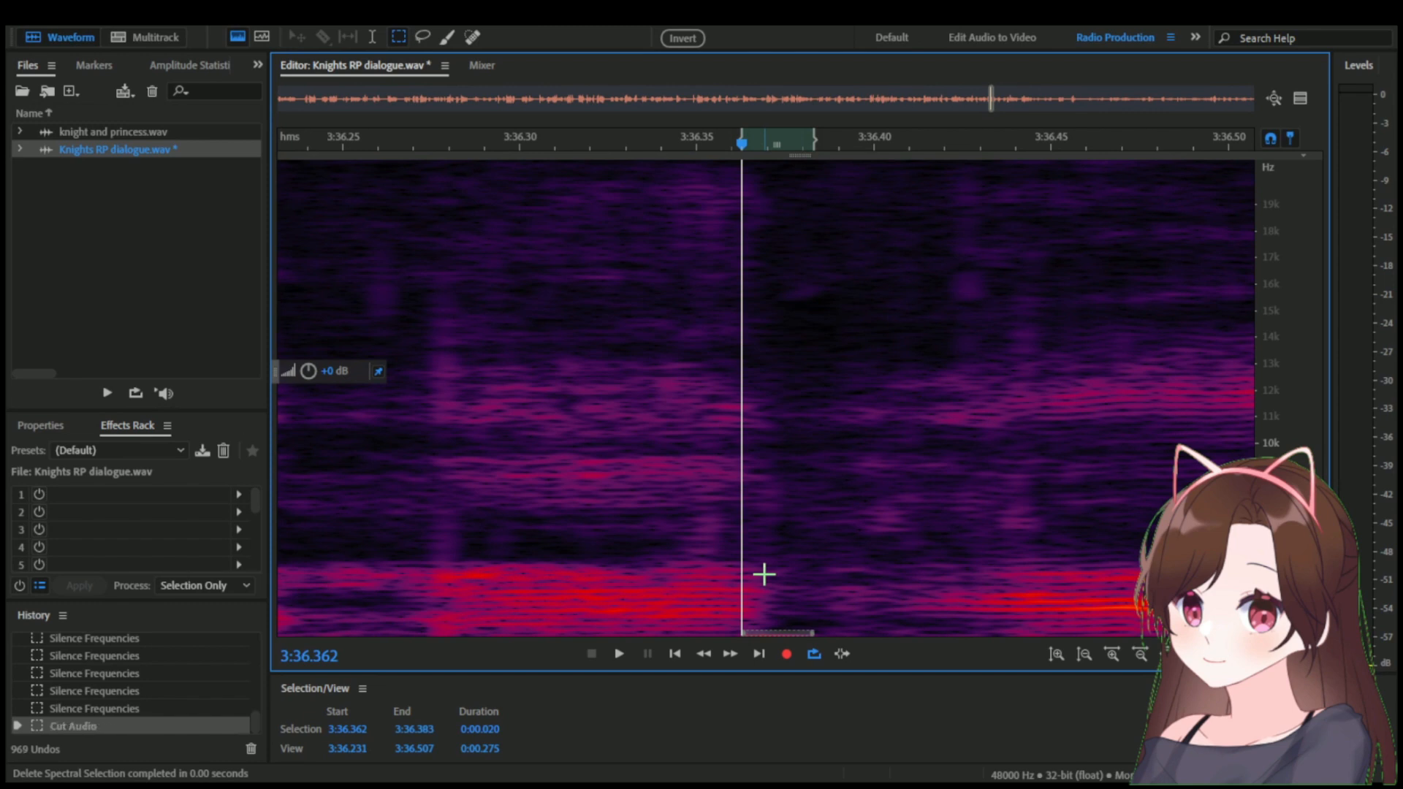
click(834, 448)
Play back the cut spot from about 3:36.33 to check for leftover noise.
scroll(834, 448, down, 2)
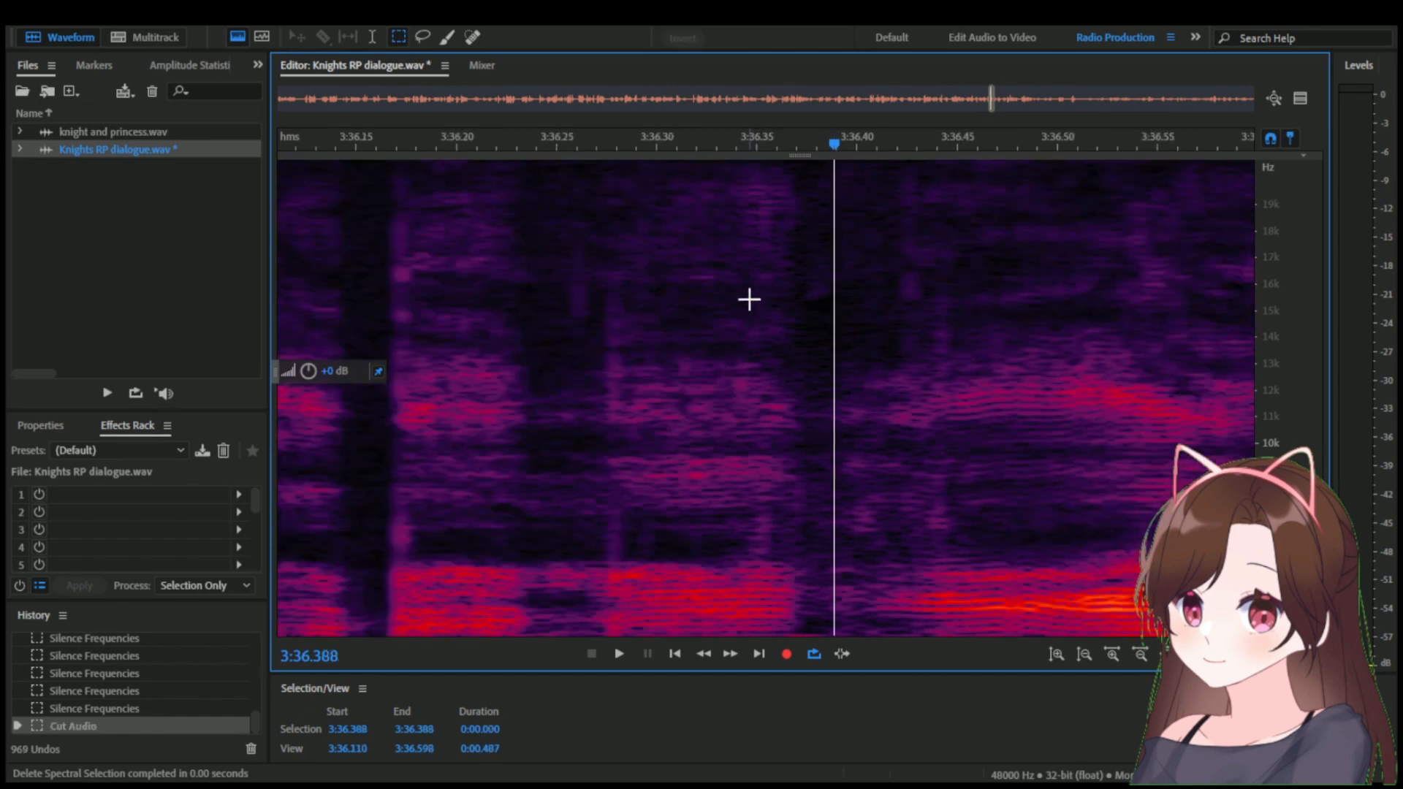
click(714, 150)
key(space)
key(space)
scroll(711, 279, down, 6)
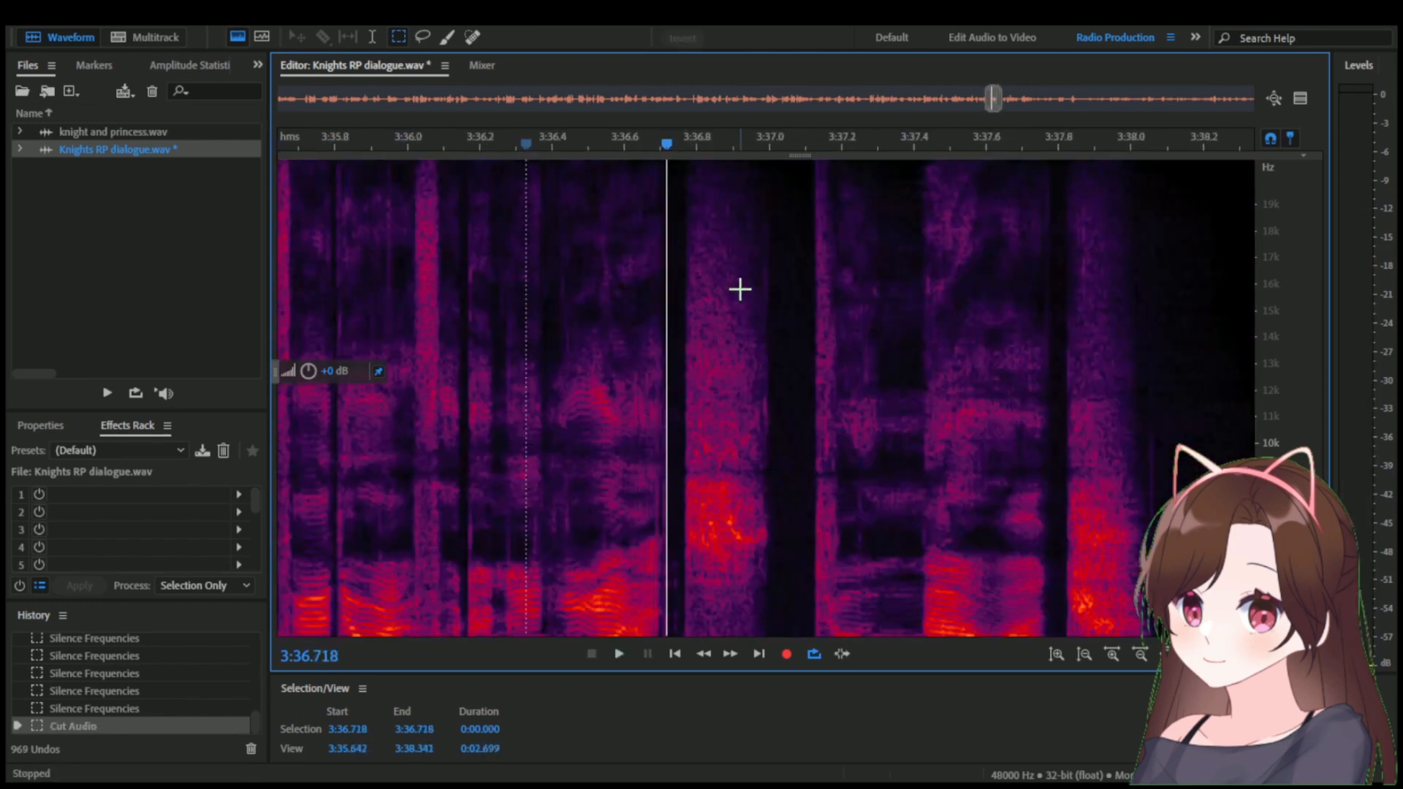
scroll(764, 292, down, 3)
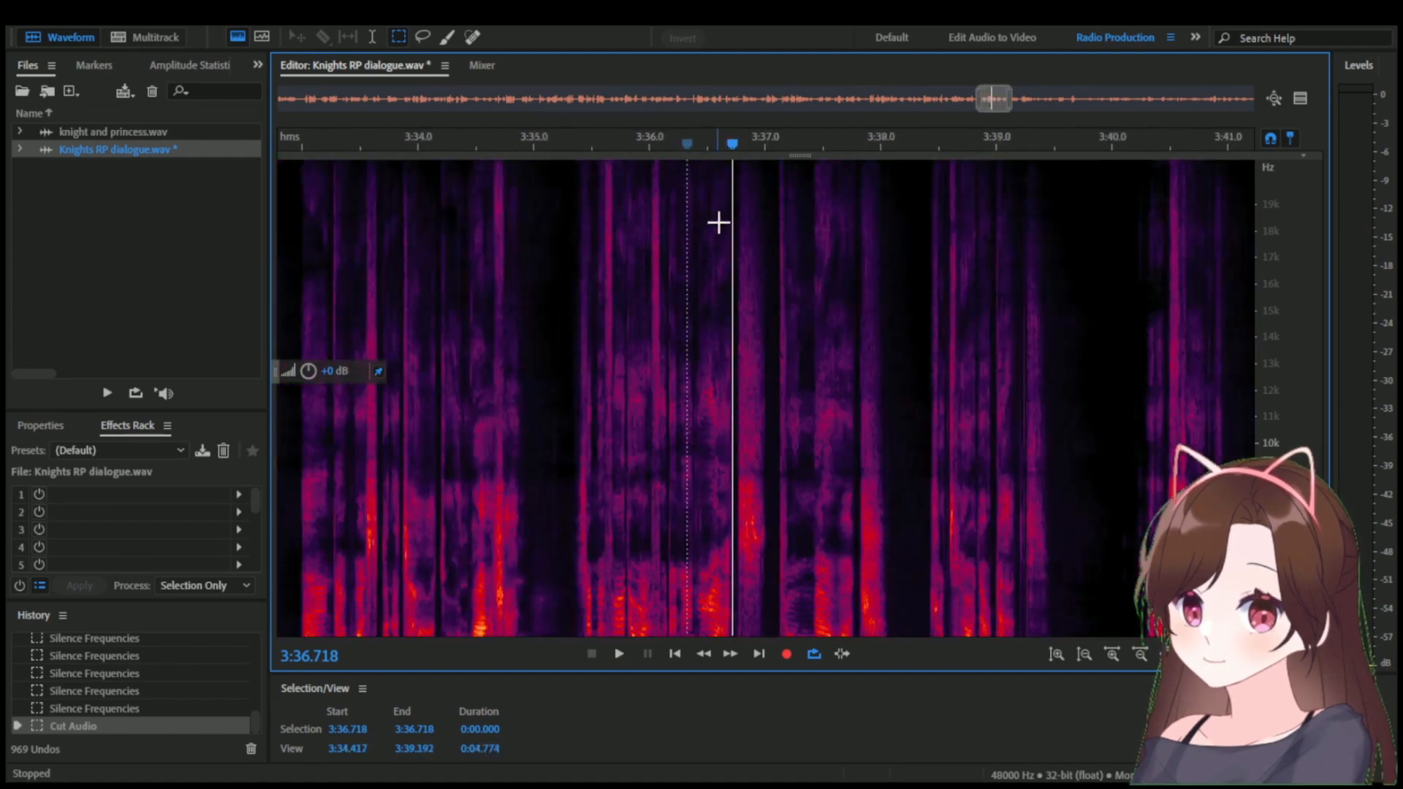
Bring back the waveform display above the spectrogram and play the line from 3:35.444 and from 3:35.946.
drag(734, 286, 740, 396)
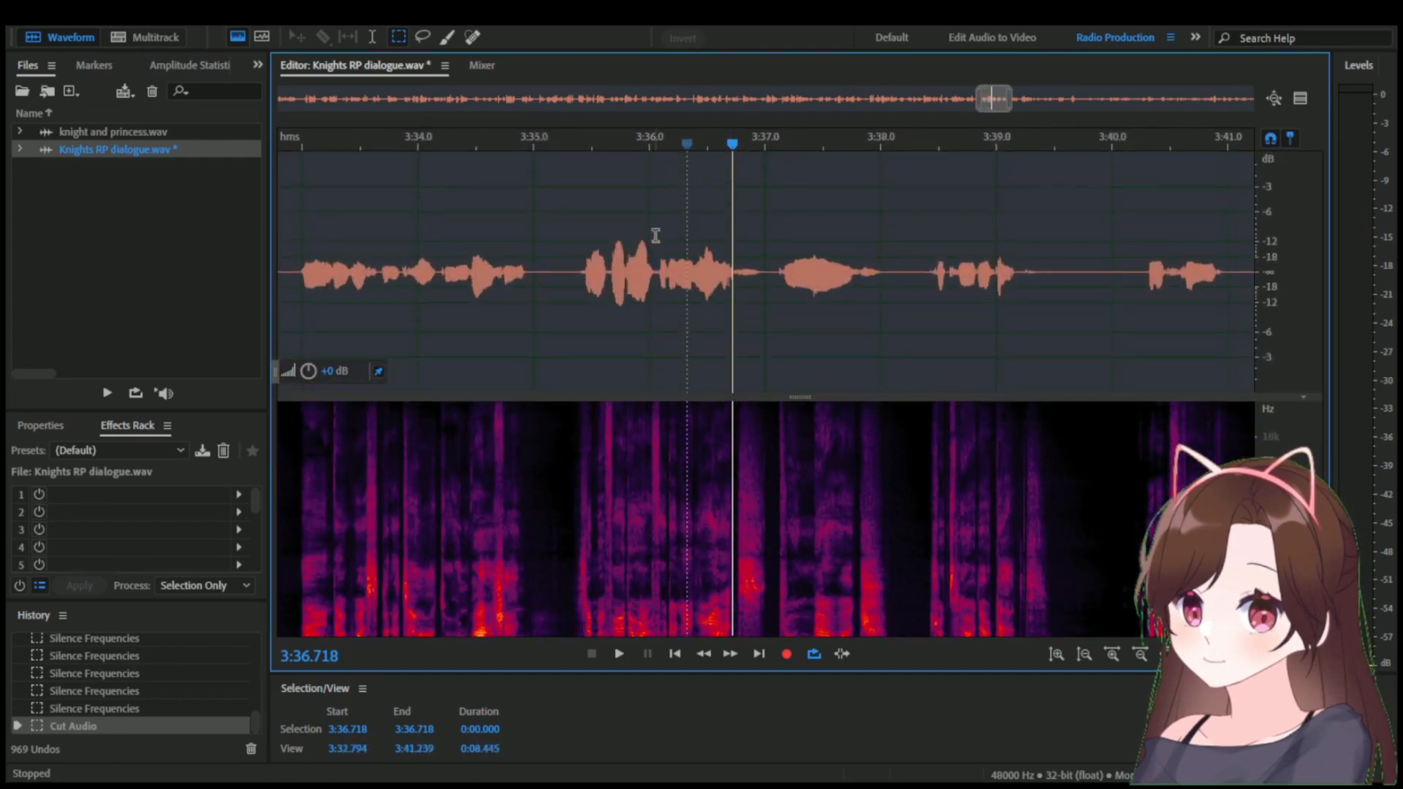
click(585, 152)
key(space)
key(space)
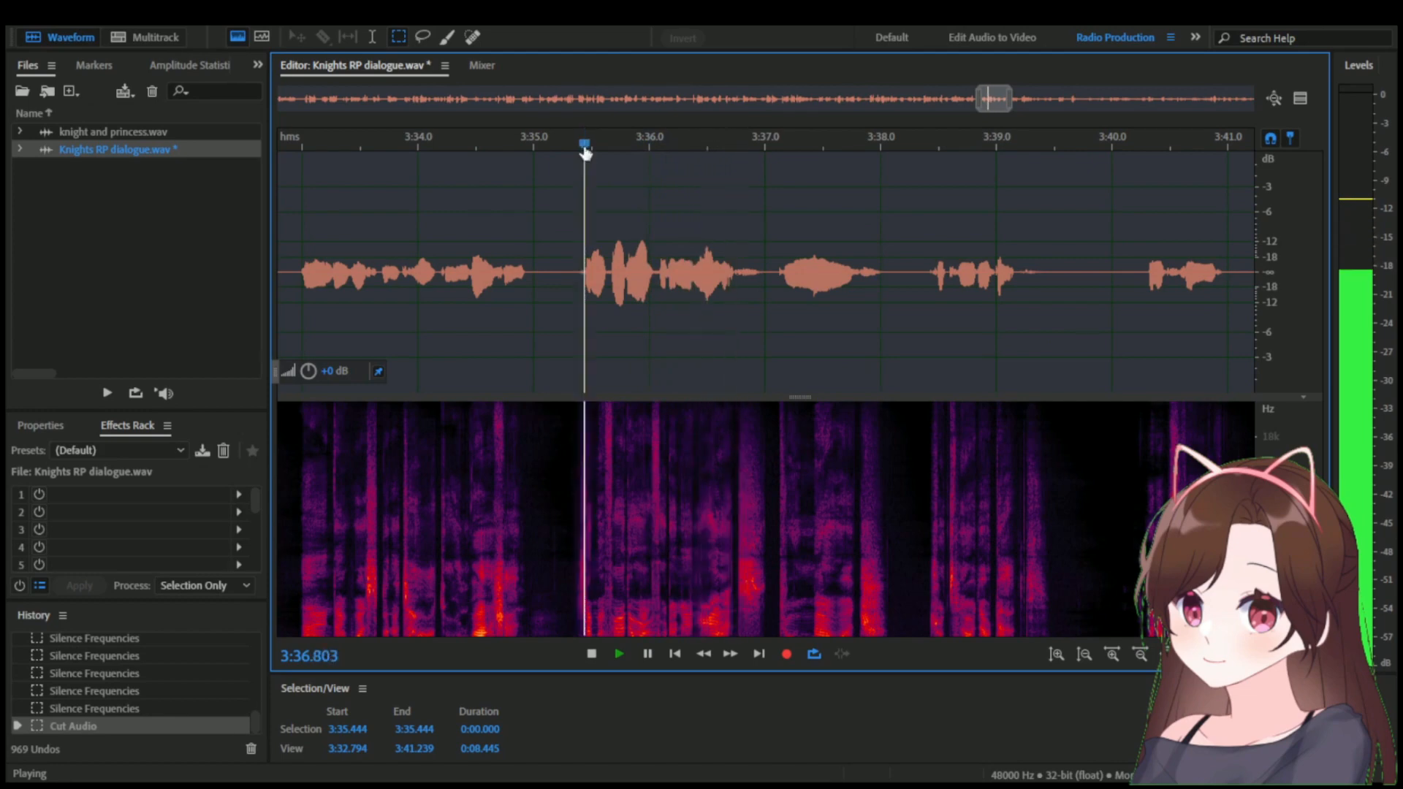
key(space)
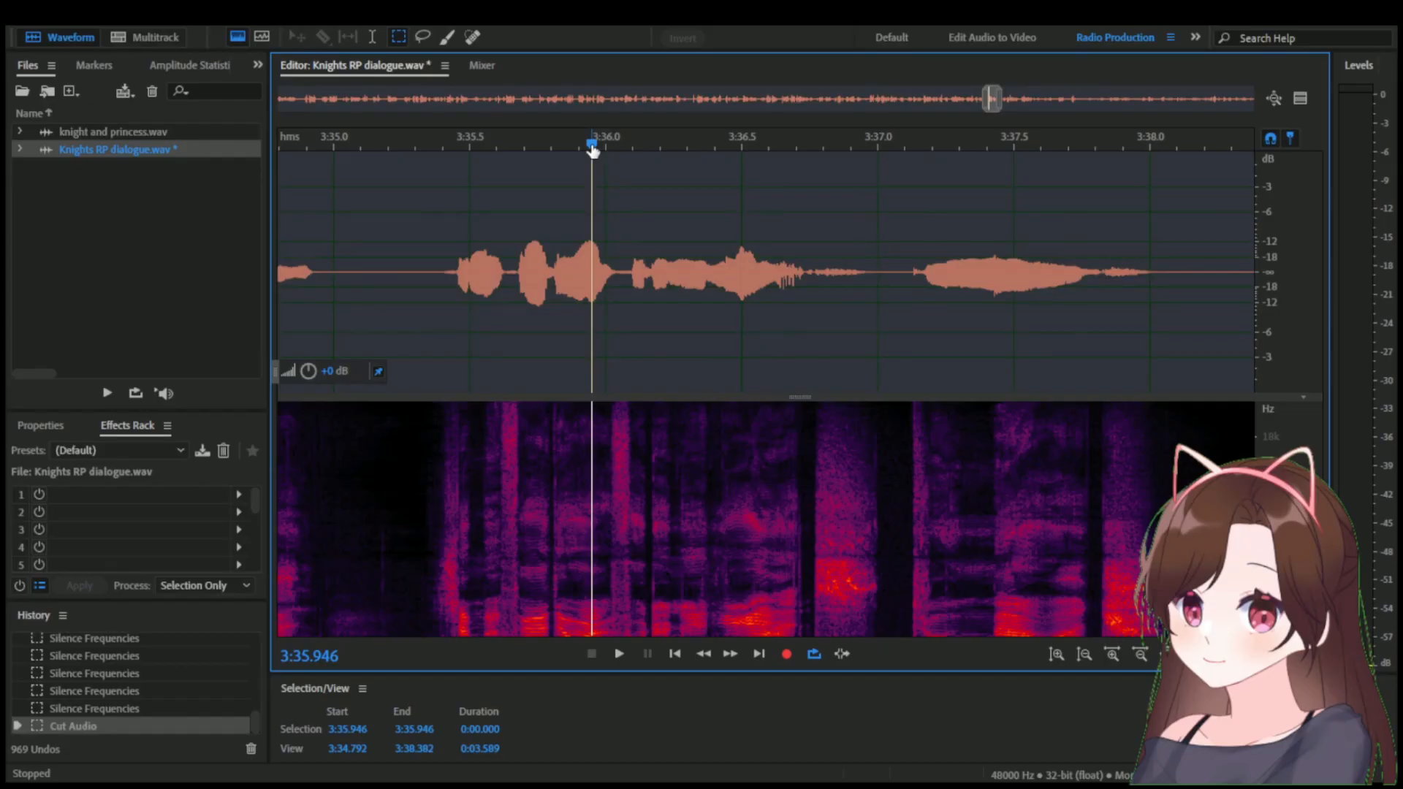
key(space)
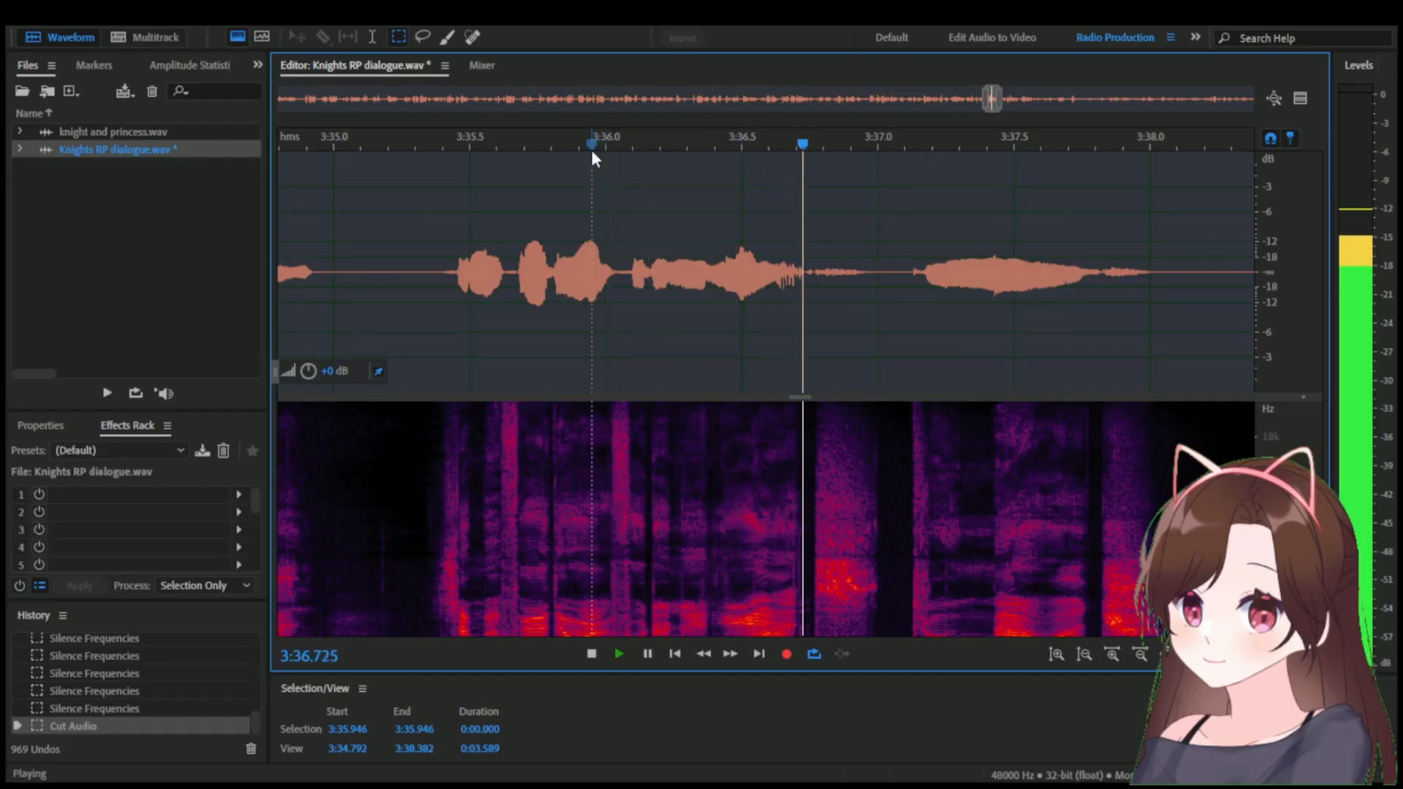
key(space)
Examine the waveform around 3:36.387 and replay the line from 3:35.307 and from about 3:36.18 to locate the remaining noise.
scroll(659, 310, up, 1)
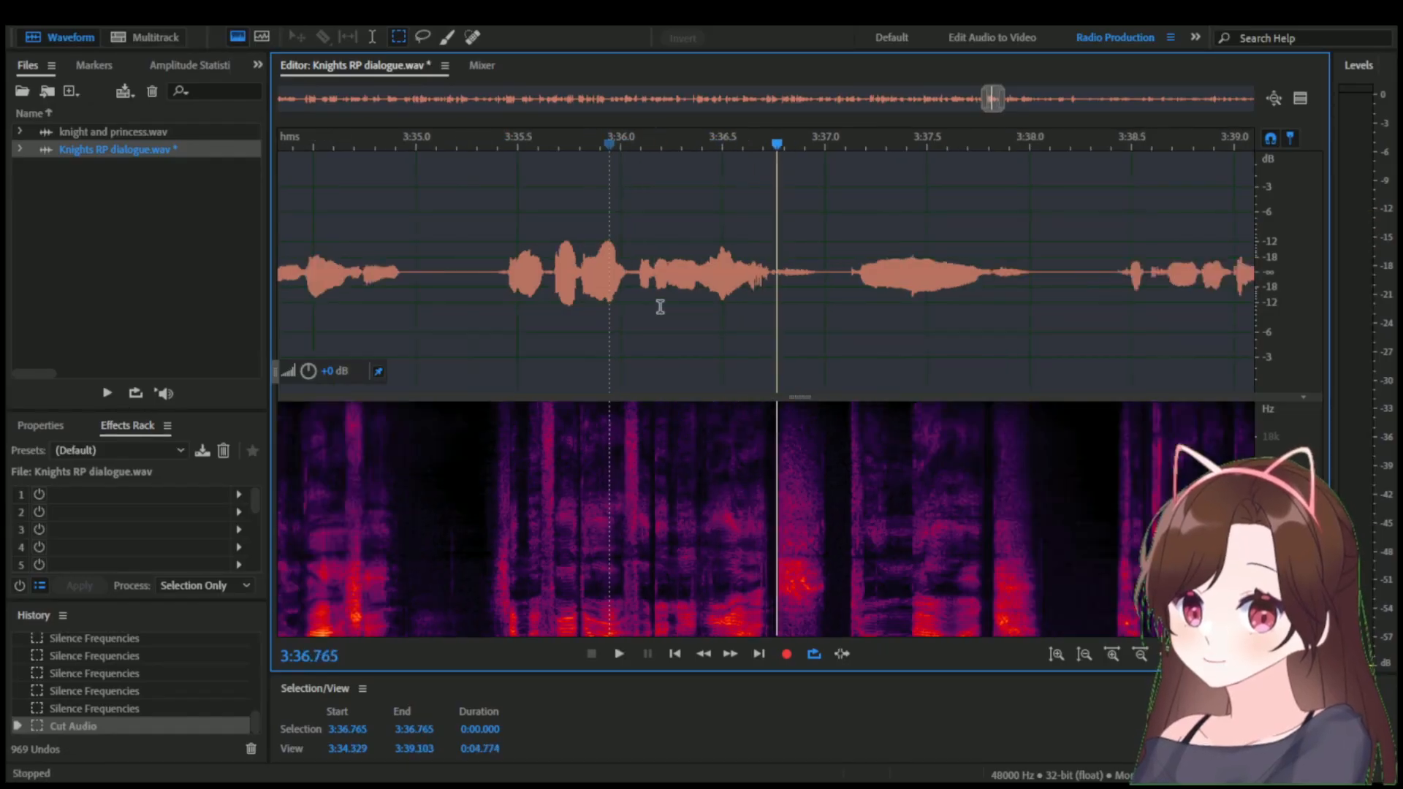
drag(574, 139, 729, 140)
scroll(777, 397, up, 8)
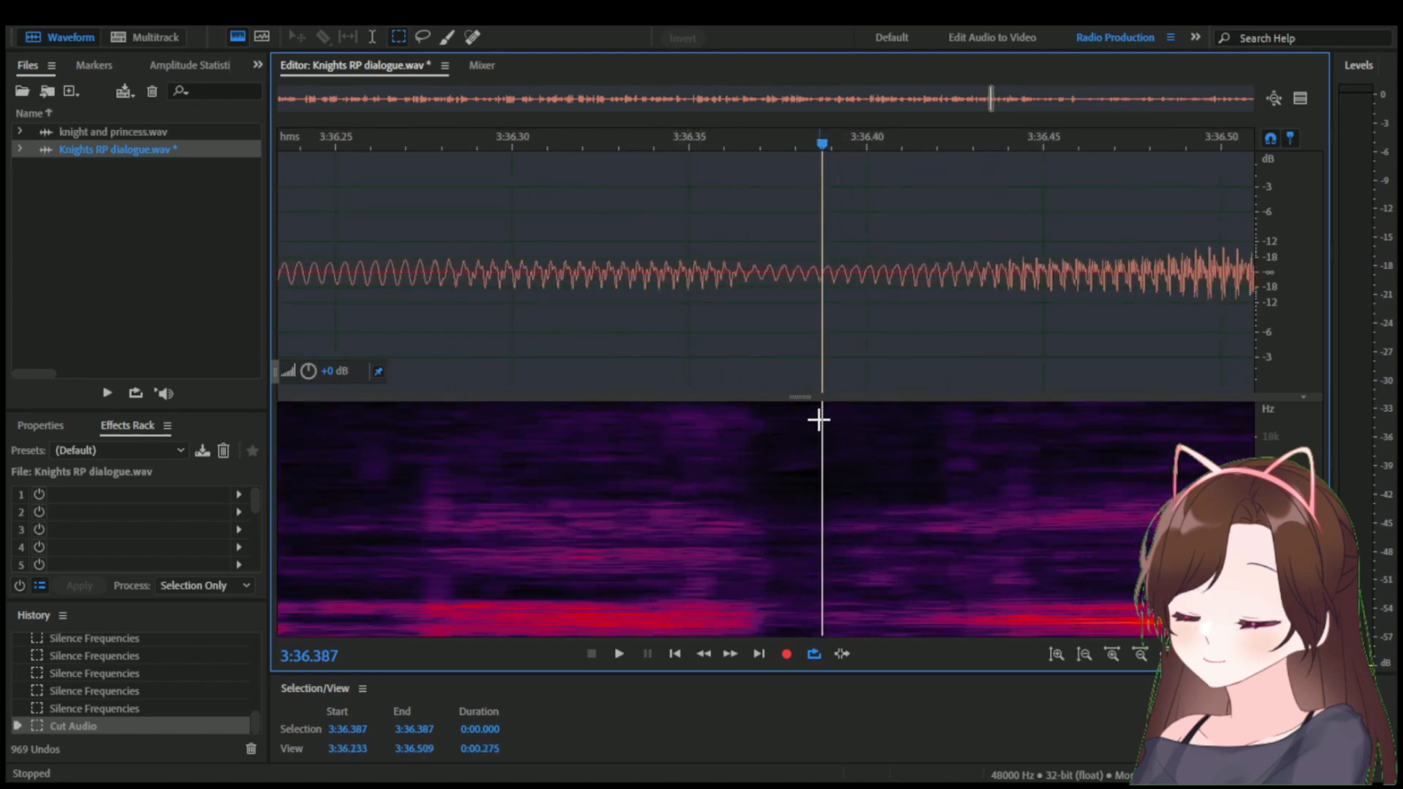
scroll(721, 366, down, 9)
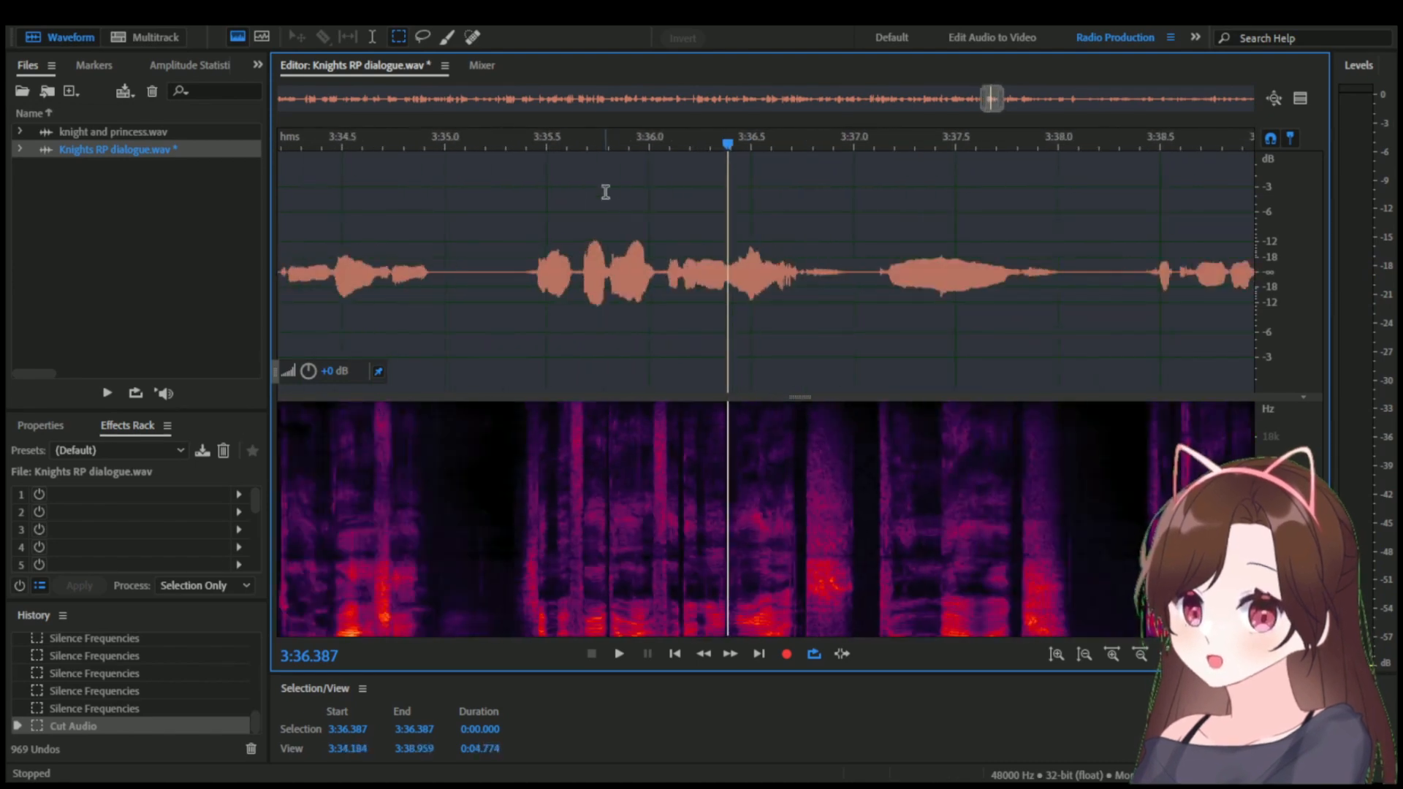
click(507, 144)
key(space)
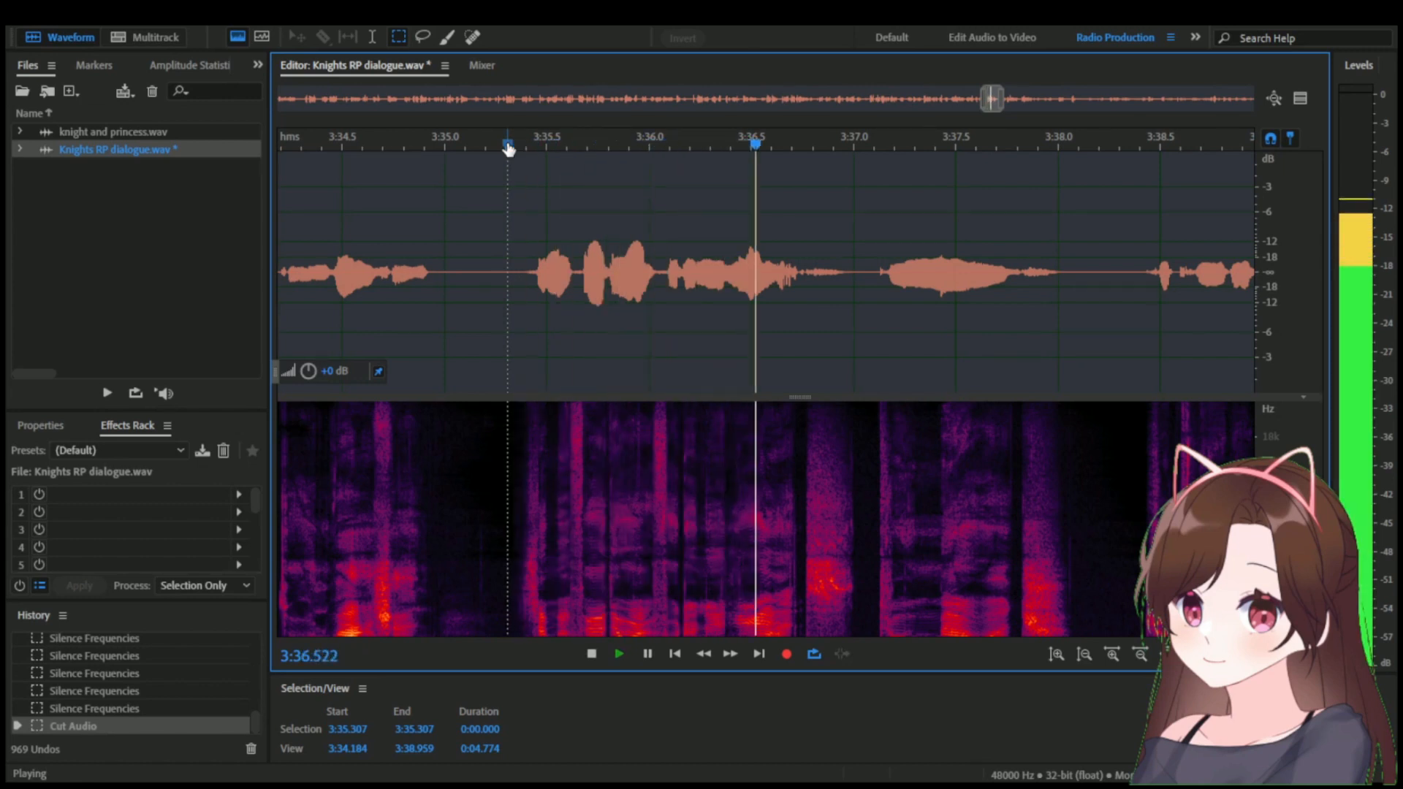
key(space)
scroll(719, 370, up, 3)
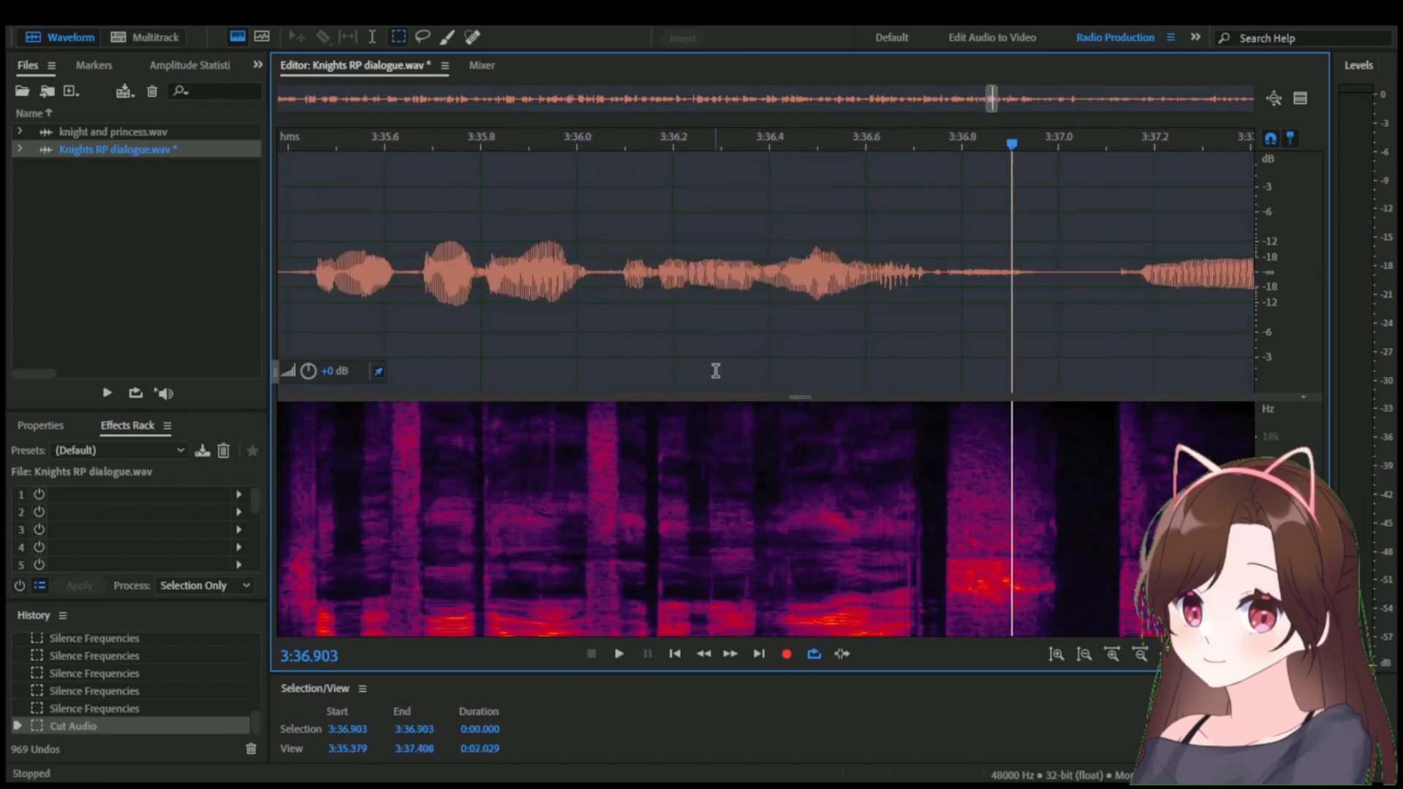
scroll(716, 371, down, 1)
click(648, 142)
key(space)
key(space)
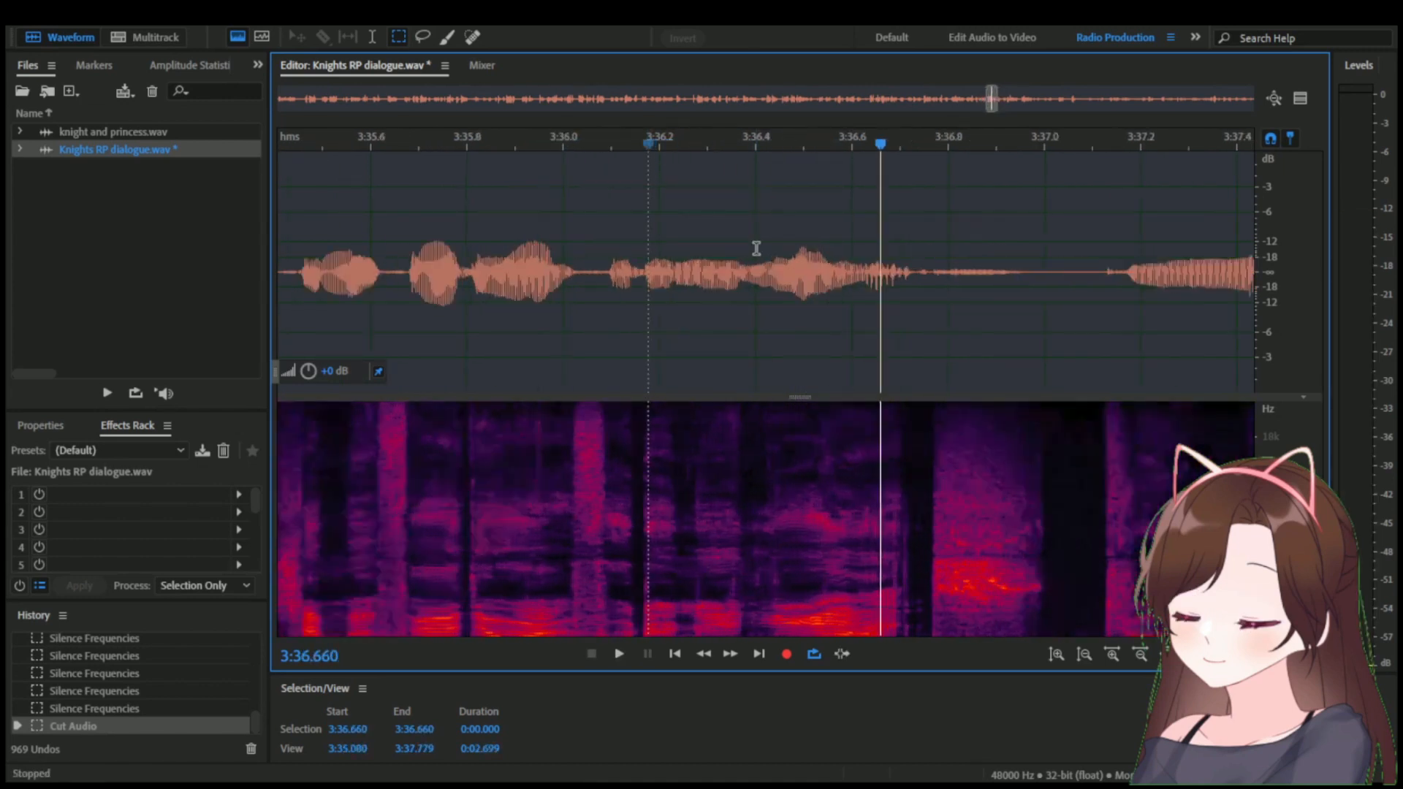
Enlarge the spectral display, Marquee-select the lowest frequencies from 3:36.361 to 3:36.383, and scrub through that selection.
scroll(756, 248, up, 4)
drag(633, 143, 703, 143)
scroll(648, 483, up, 3)
scroll(794, 517, up, 3)
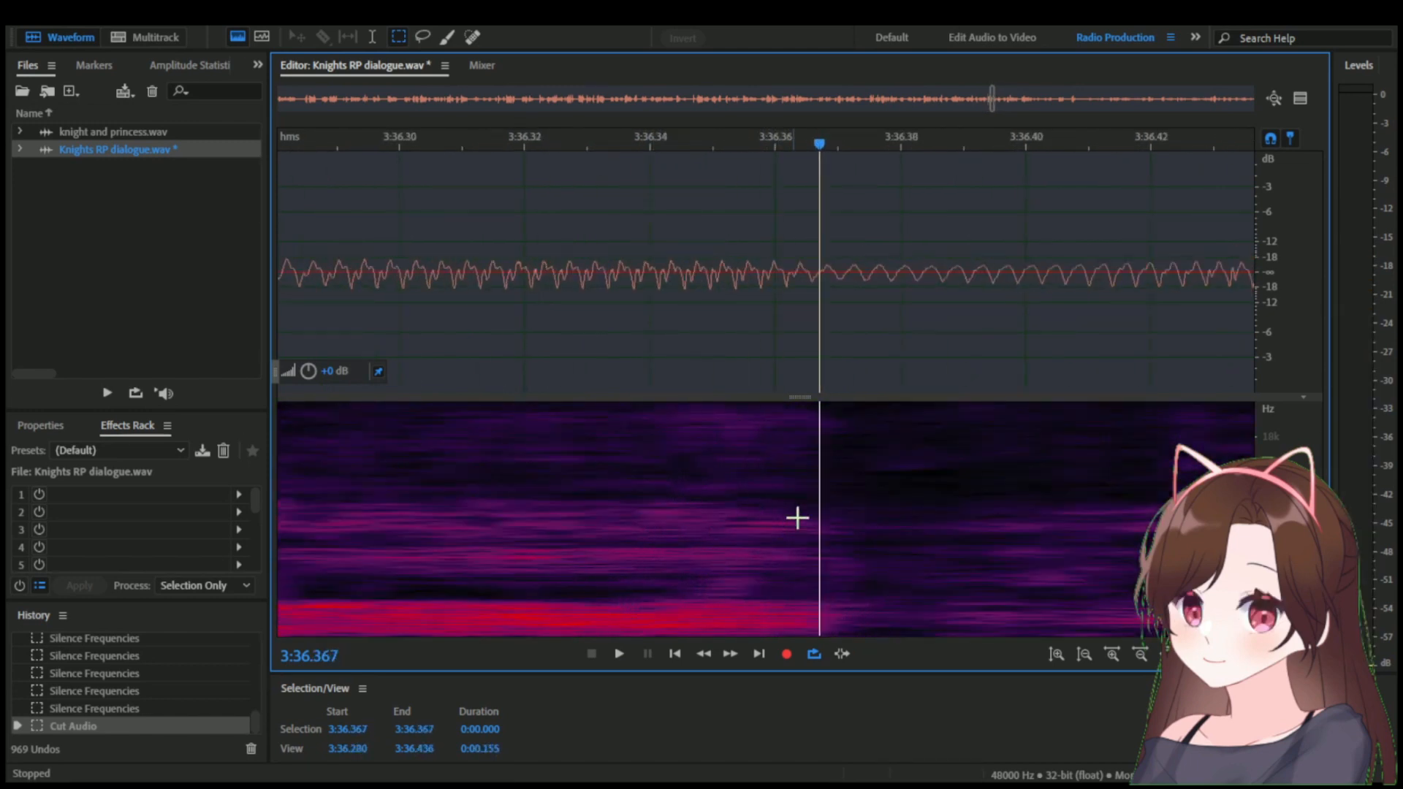
scroll(792, 518, down, 1)
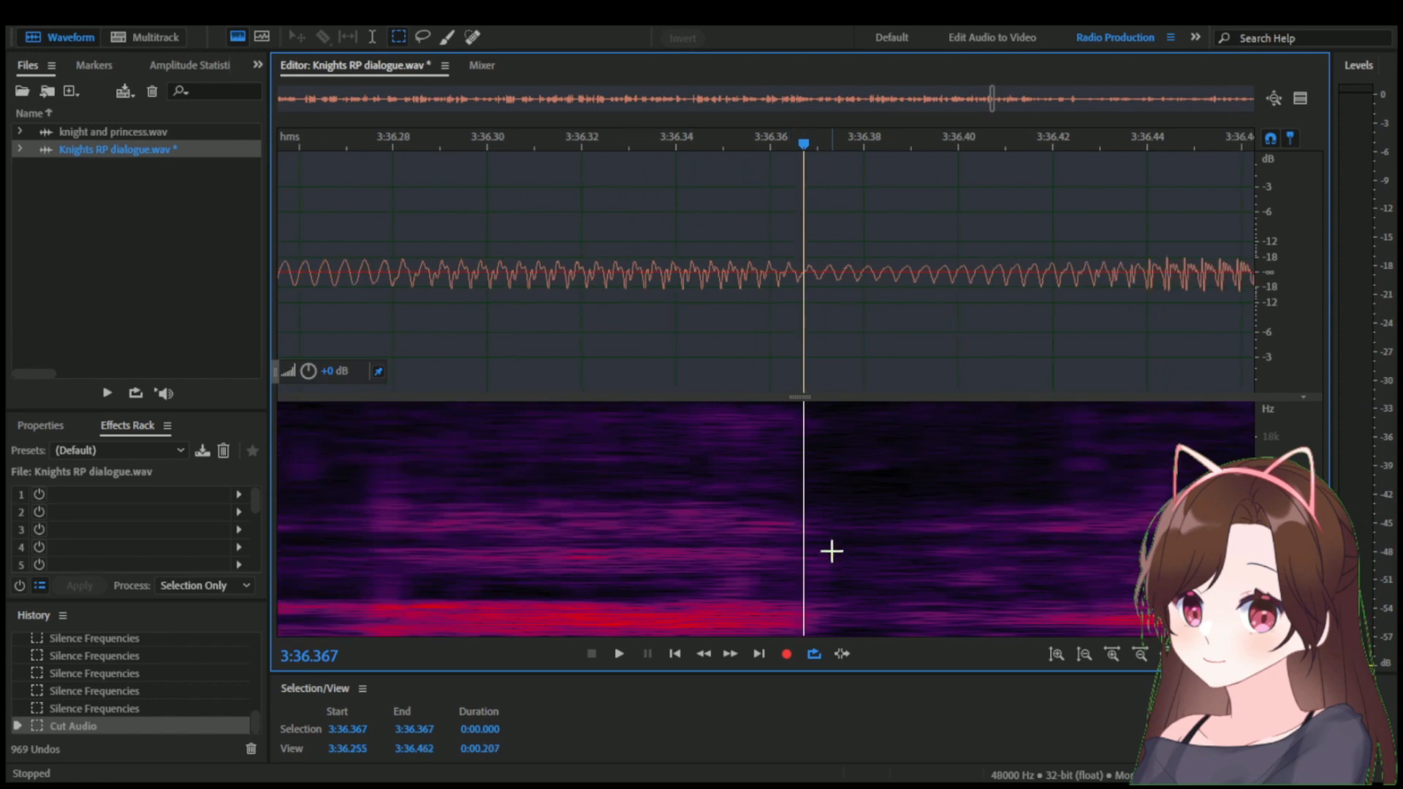
drag(825, 400, 824, 165)
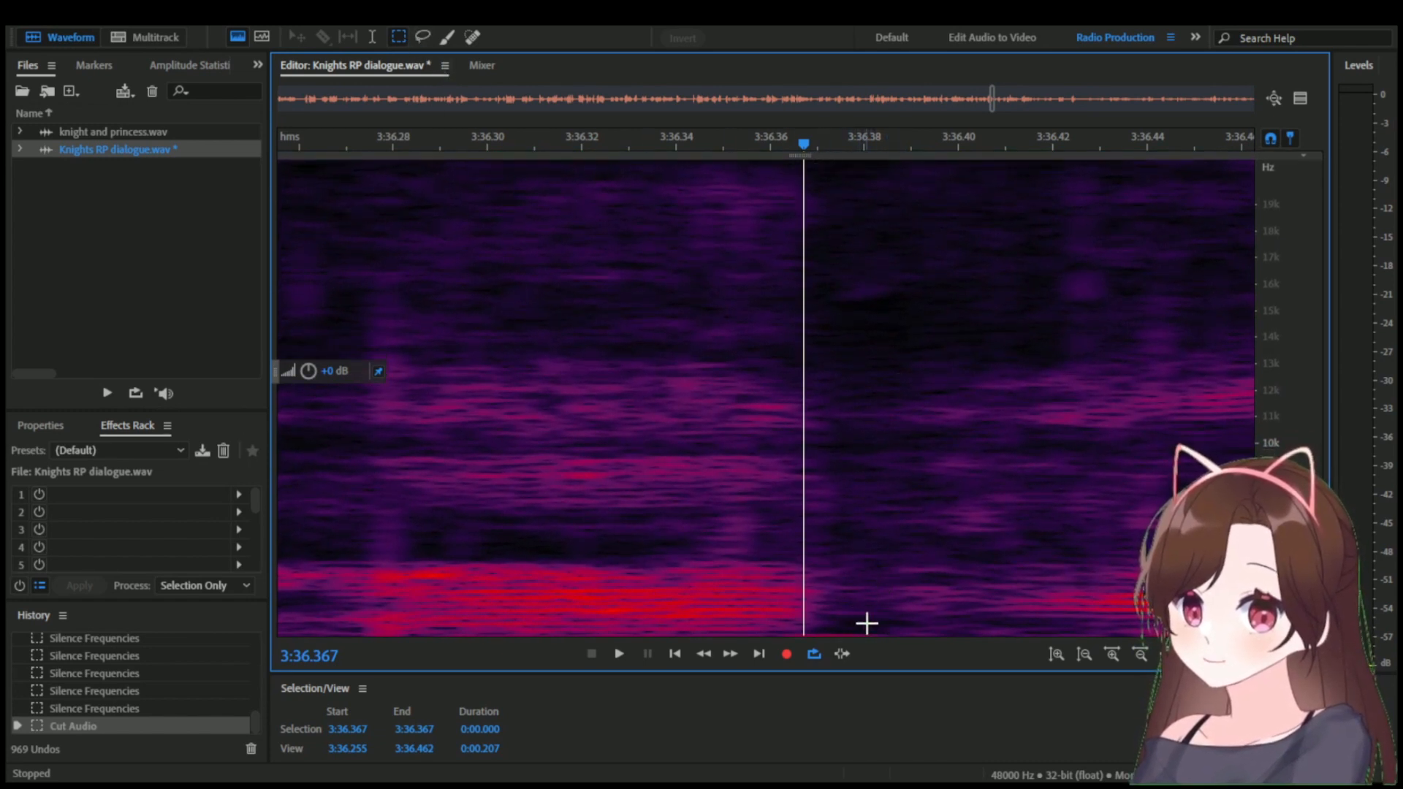
drag(878, 626, 778, 643)
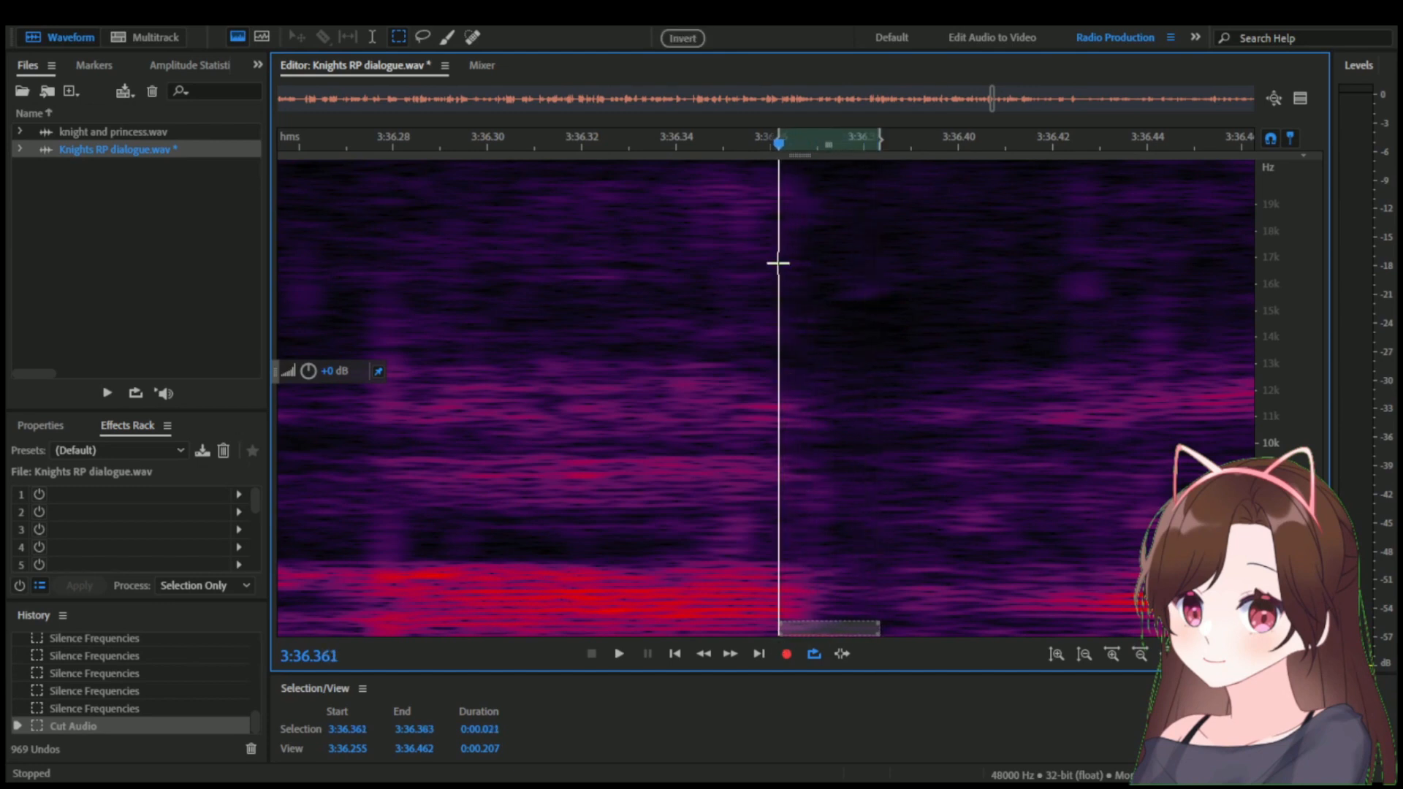
drag(779, 146, 869, 143)
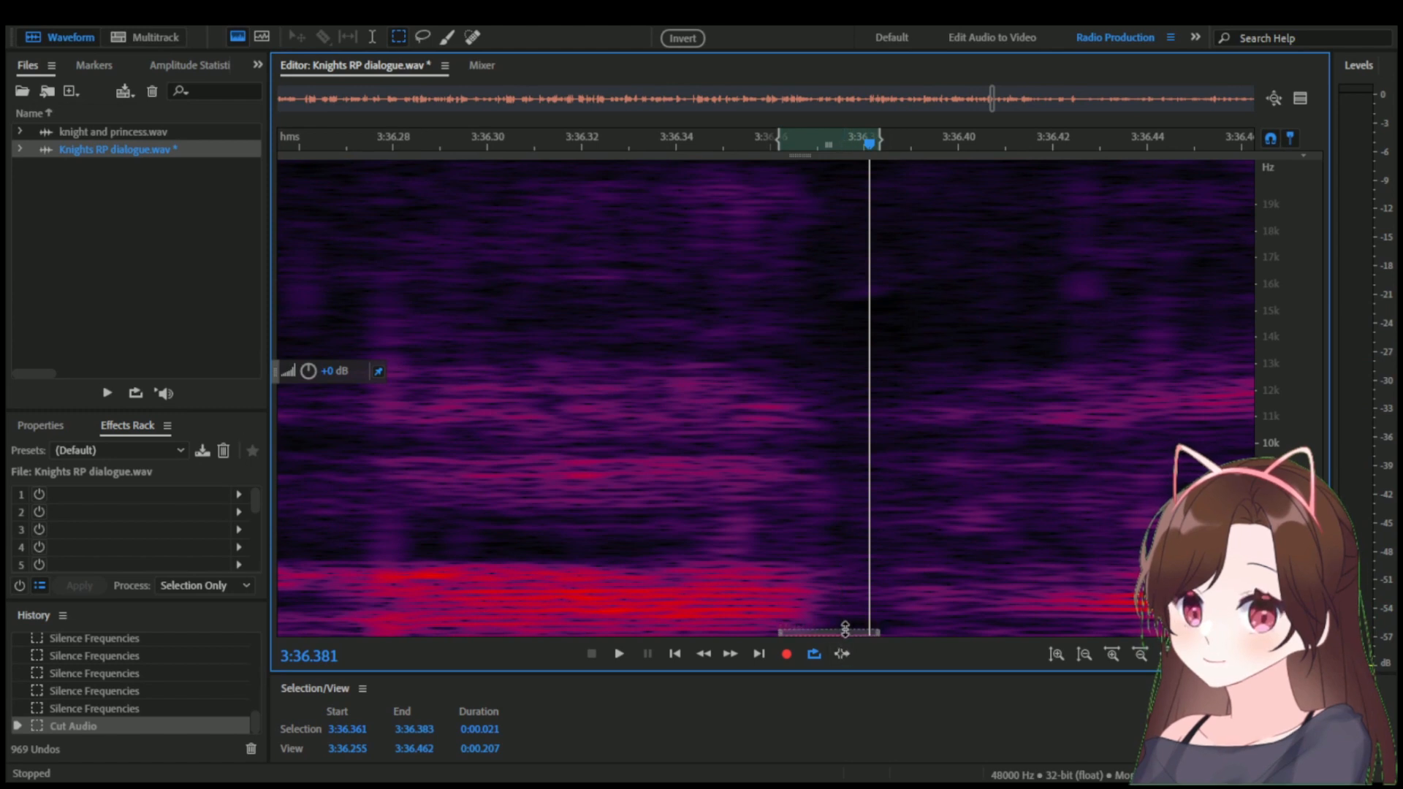
drag(785, 138, 833, 144)
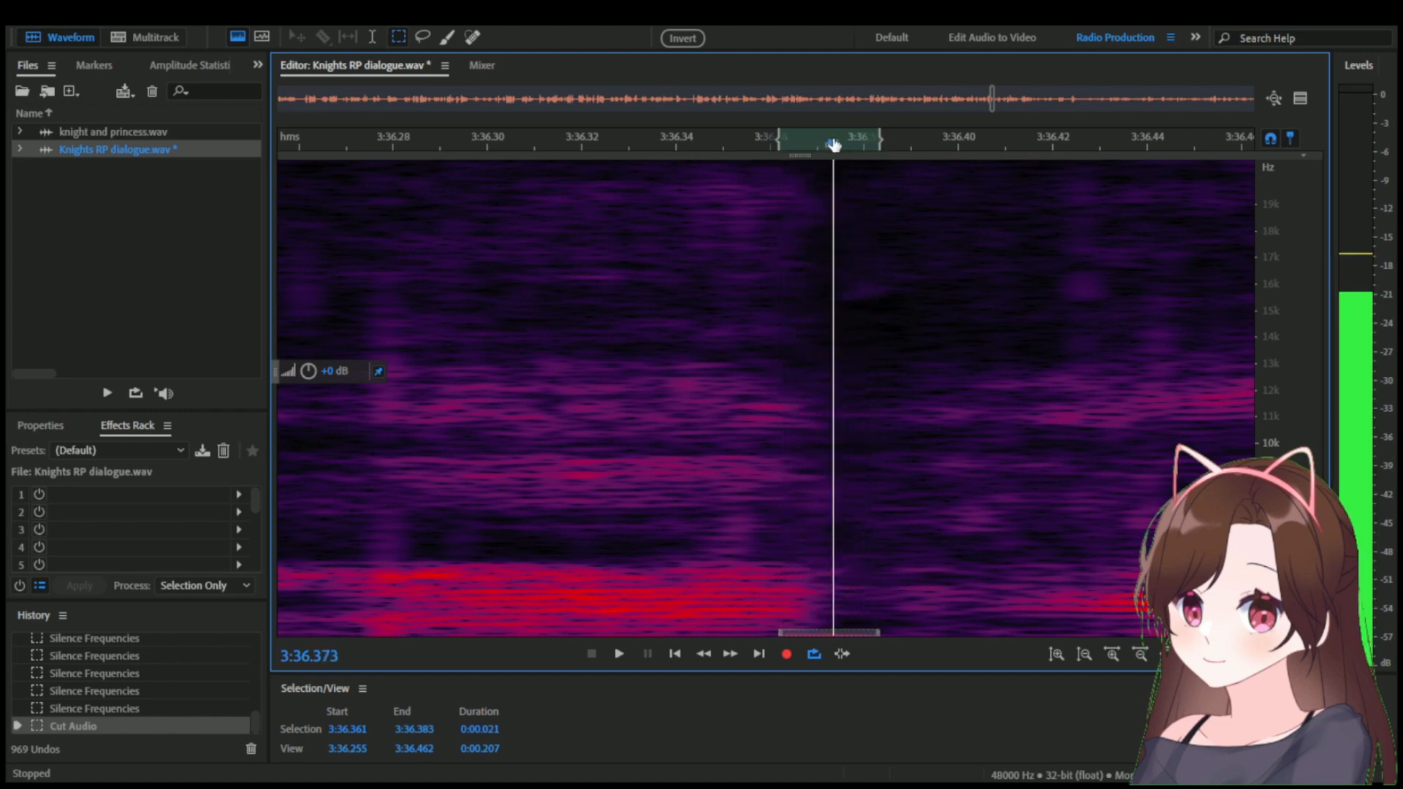
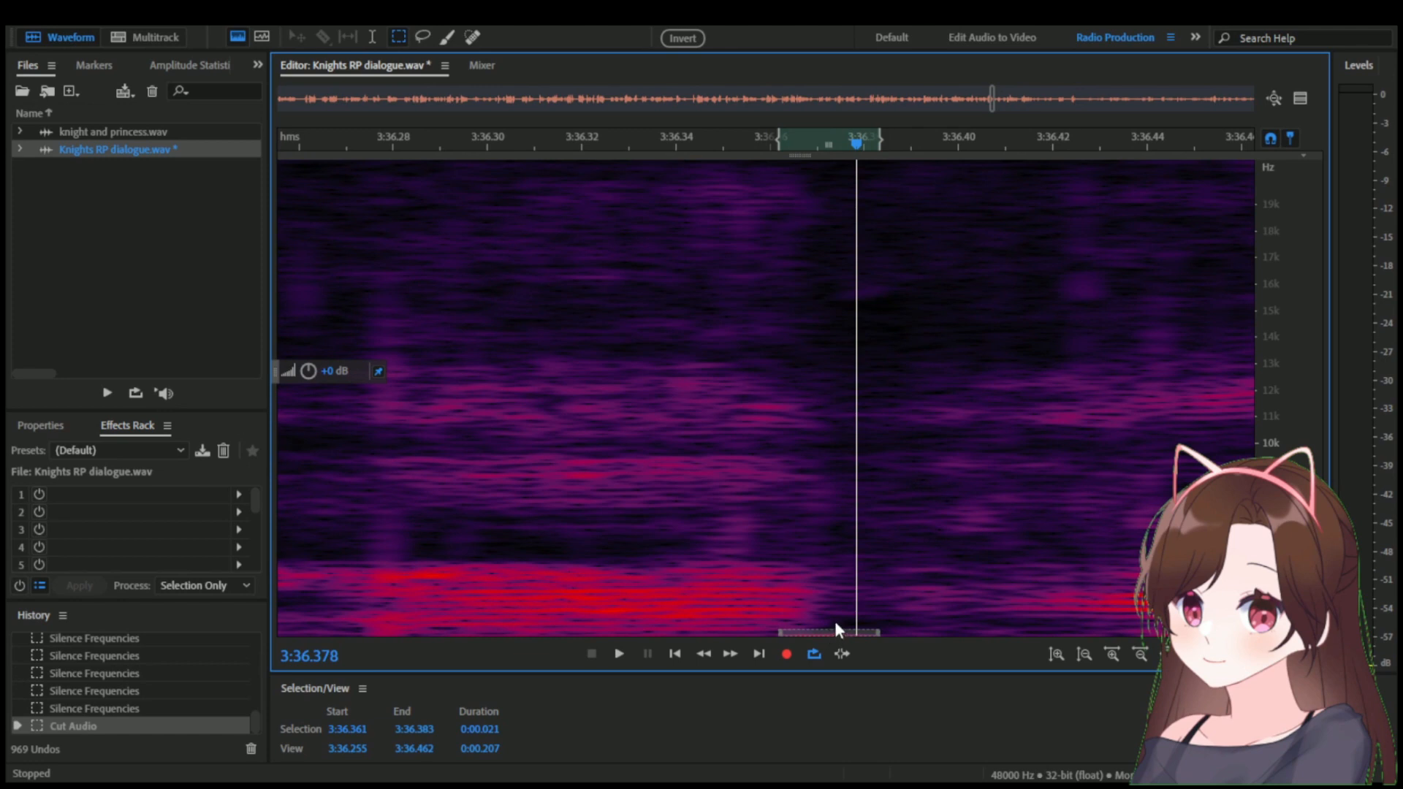
Clear the selection and bring back the waveform display above the spectrogram.
click(895, 588)
drag(743, 139, 839, 173)
scroll(789, 257, down, 8)
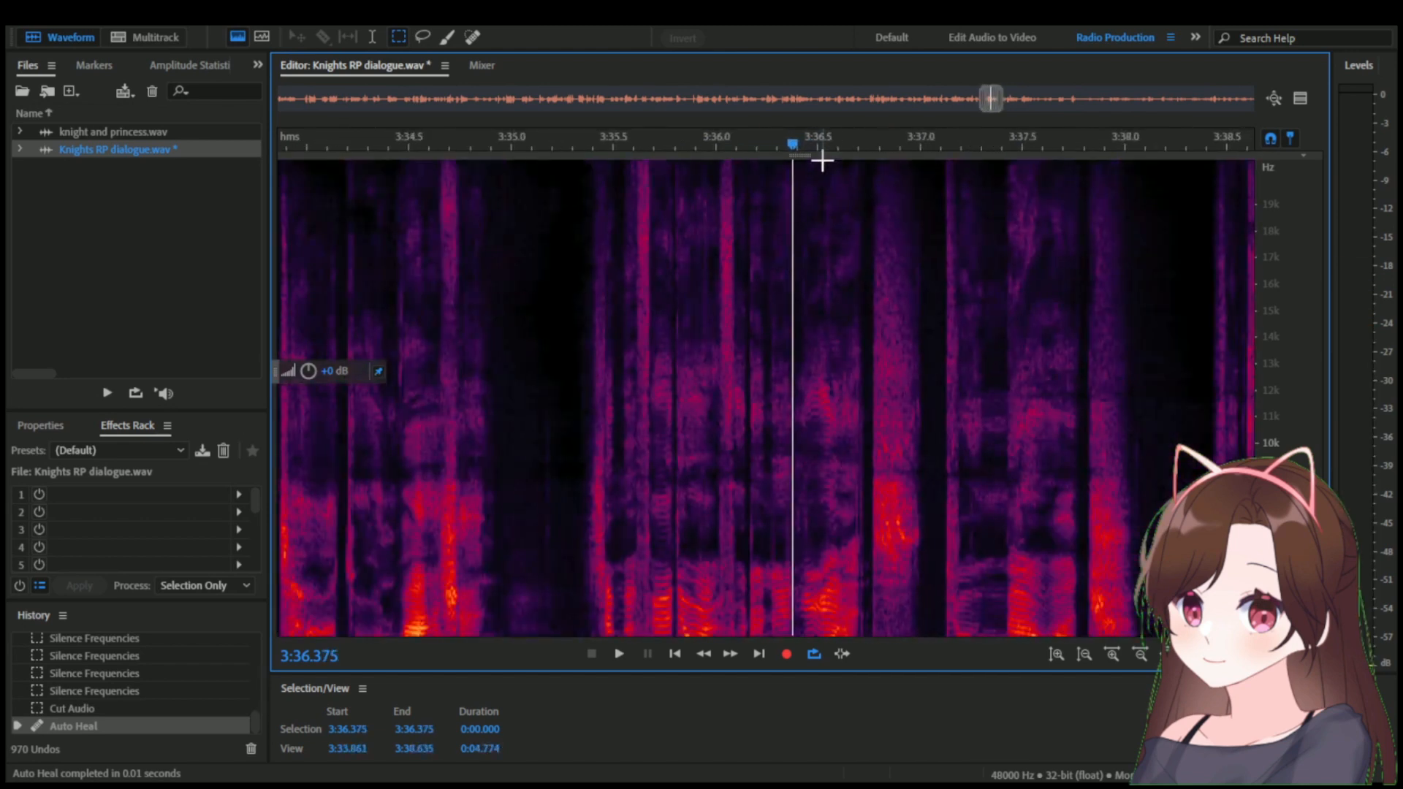
drag(818, 220, 817, 377)
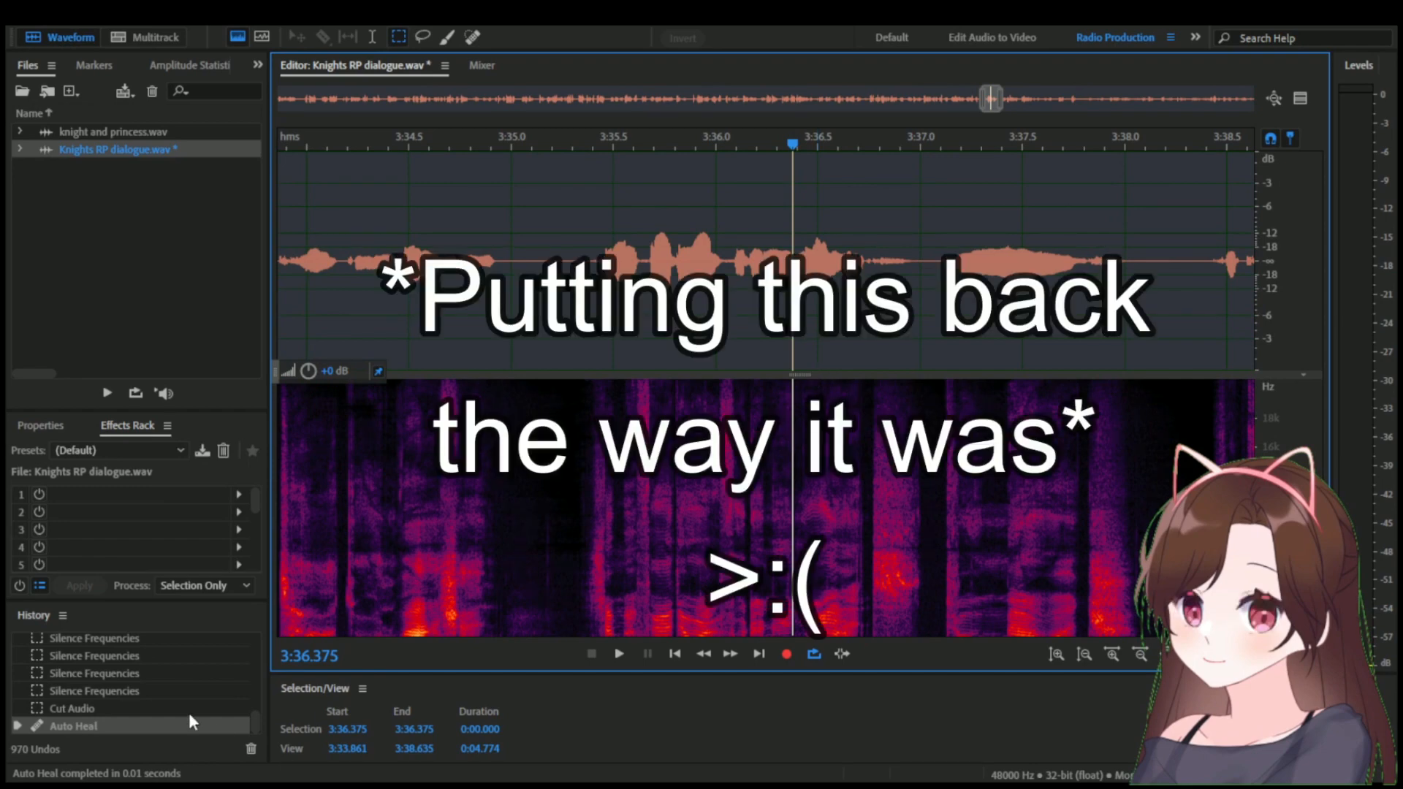
Undo the recent run of cut, silence and heal edits around 3:36.37.
click(250, 687)
scroll(785, 501, up, 4)
key(ctrl+z)
key(ctrl+z)
key(ctrl+z)
key(ctrl+z)
key(ctrl+z)
key(ctrl+z)
key(ctrl+z)
key(ctrl+z)
key(ctrl+z)
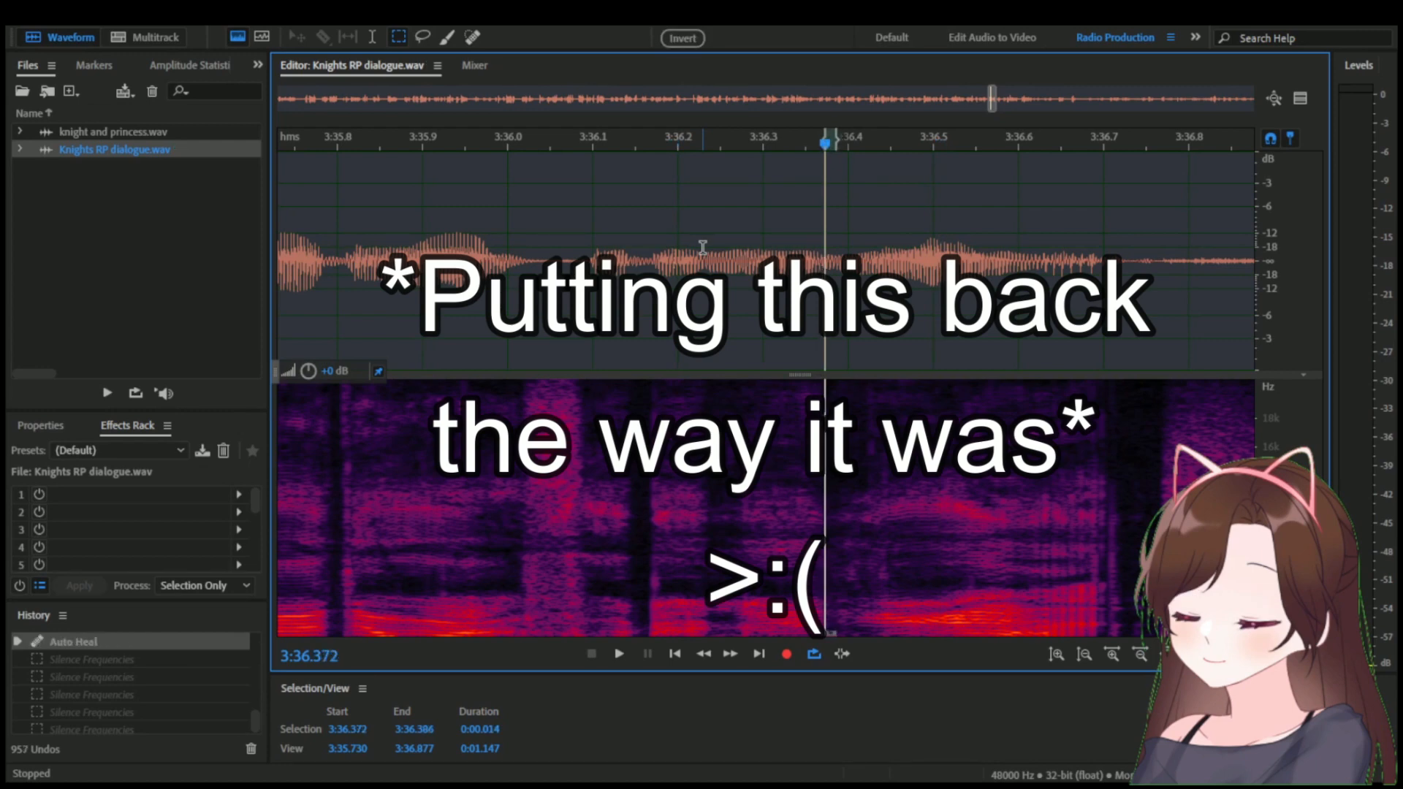
key(ctrl+z)
key(ctrl+z)
key(ctrl+z)
key(ctrl+z)
scroll(702, 248, down, 3)
key(ctrl+z)
scroll(757, 248, up, 3)
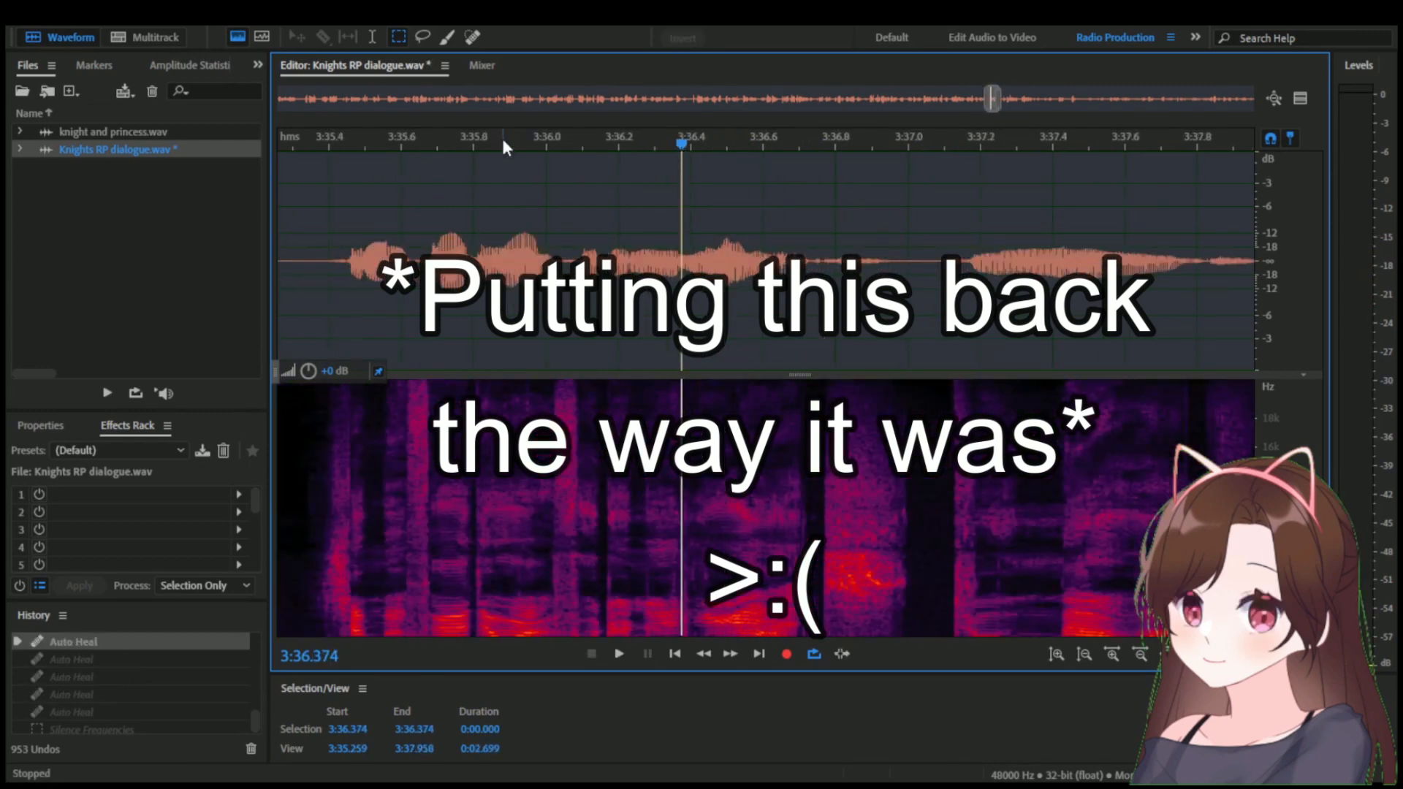
Play the restored line from about 3:35.88 and 3:35.69 and examine the waveform around 3:36.40 to locate the noise.
click(501, 139)
key(space)
key(space)
click(435, 142)
key(space)
key(space)
scroll(678, 292, up, 5)
click(705, 137)
click(729, 212)
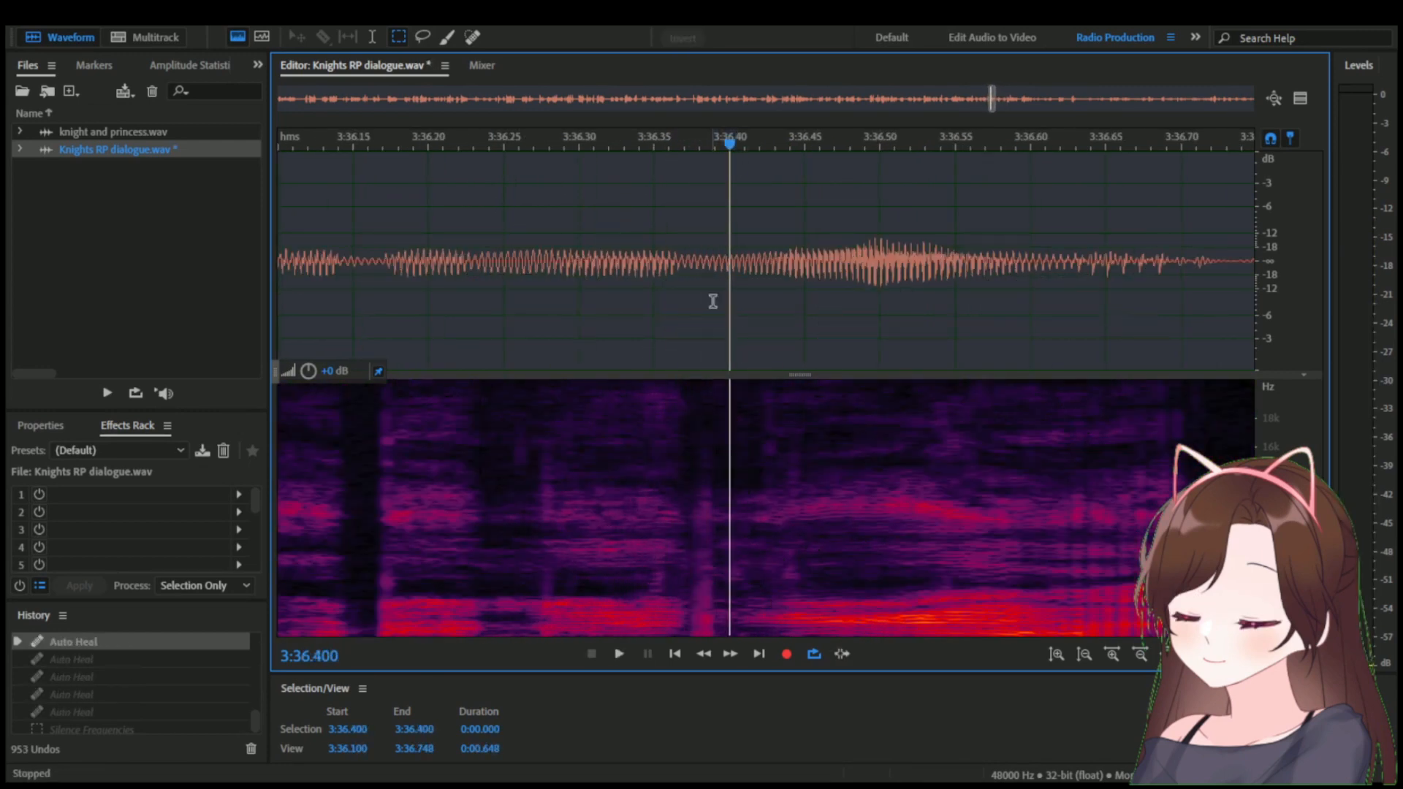
Marquee-select the frequencies below about 13 kHz from 3:36.374 to 3:36.394 and lower that area's volume in several passes.
scroll(712, 303, up, 2)
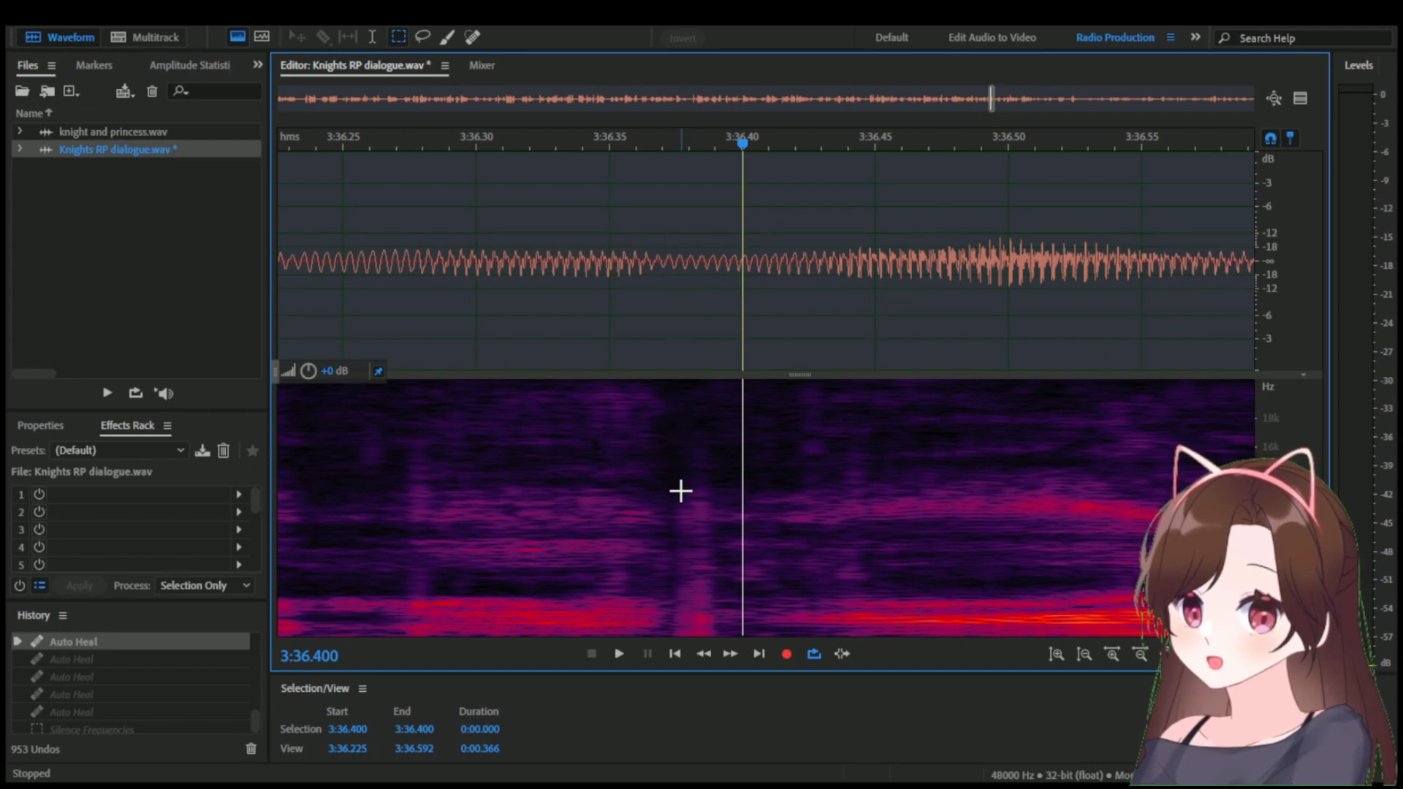
drag(673, 485, 729, 618)
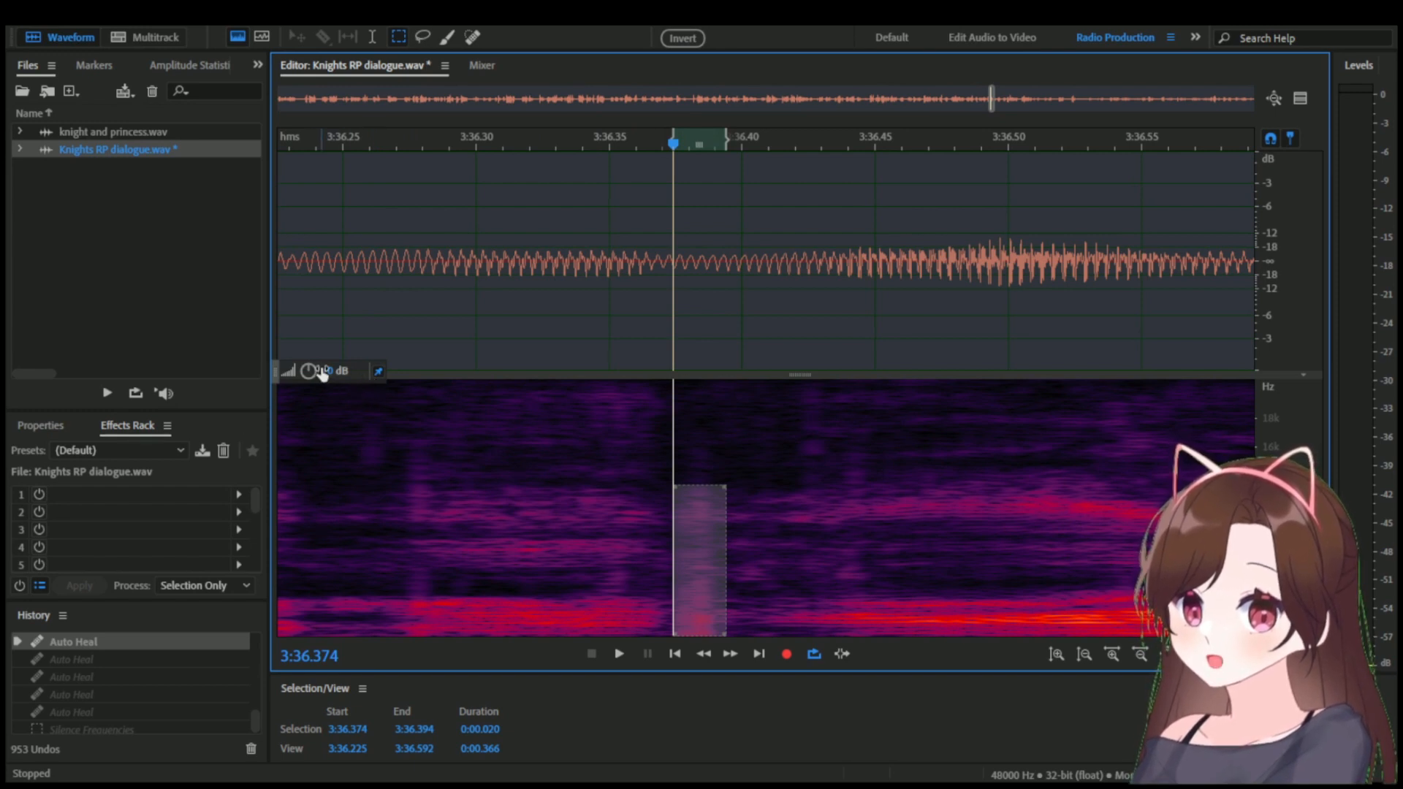
mouse_move(289, 371)
mouse_down()
mouse_move(324, 388)
mouse_move(290, 369)
mouse_up()
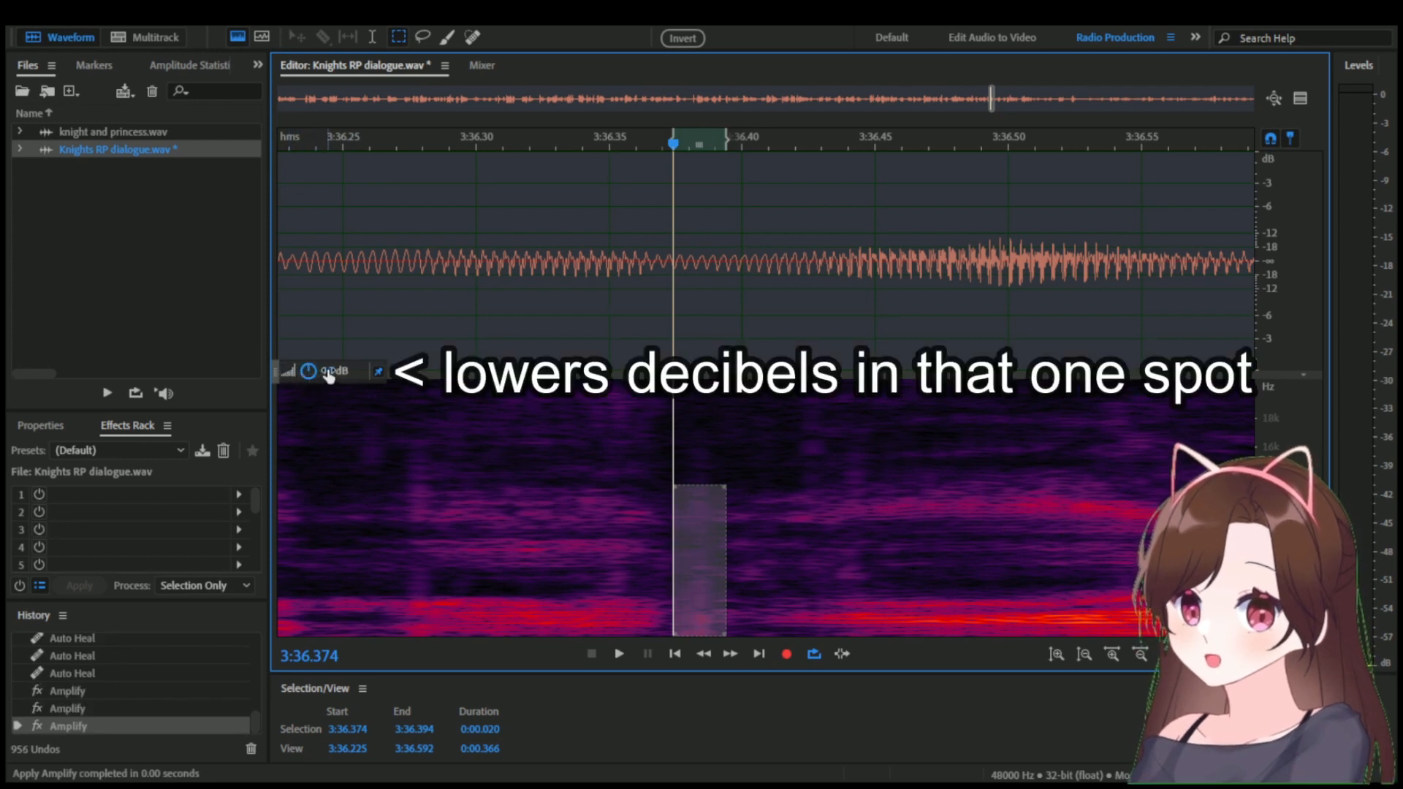
drag(313, 373, 291, 369)
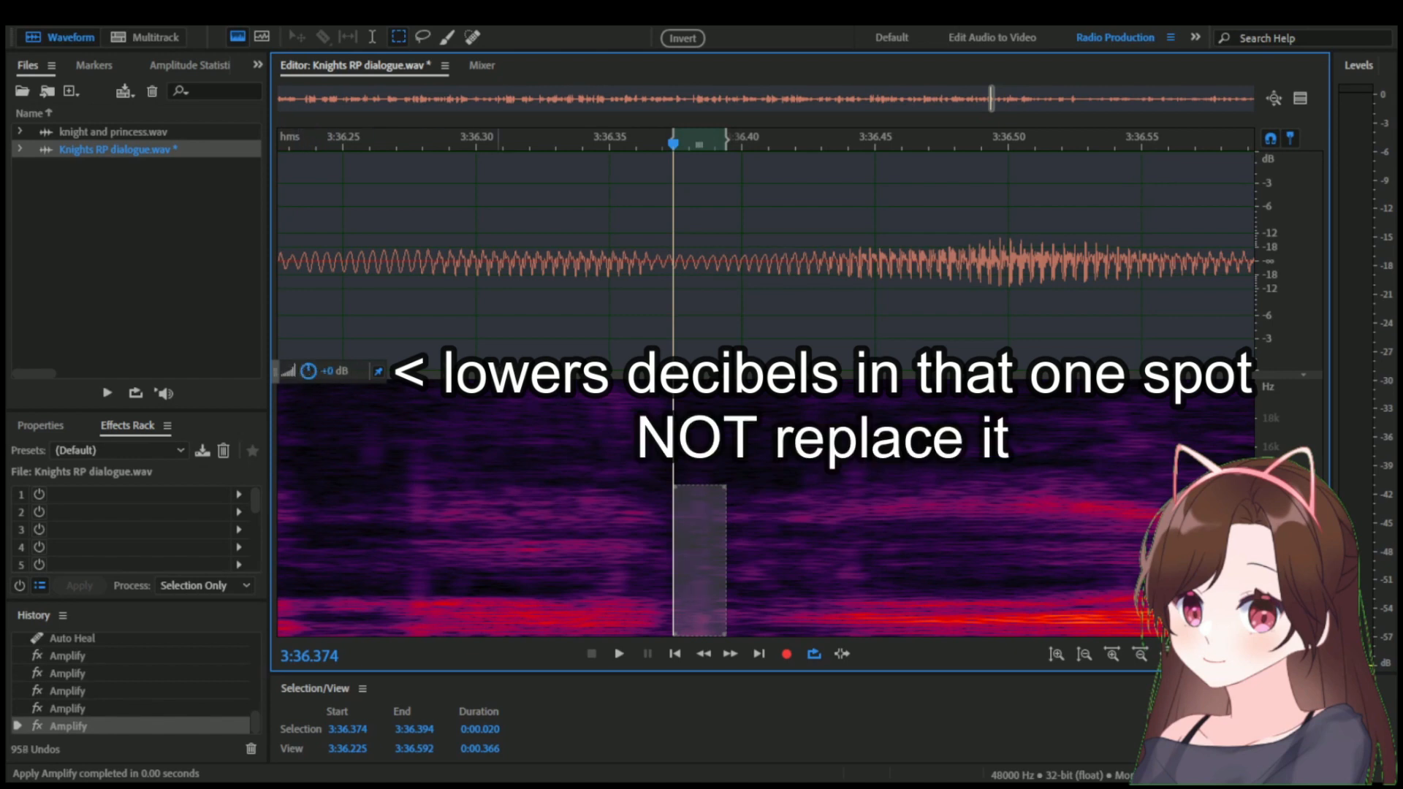
Clear the selection and play the line from 3:35.348 to check the softened spot.
scroll(569, 379, down, 9)
click(594, 312)
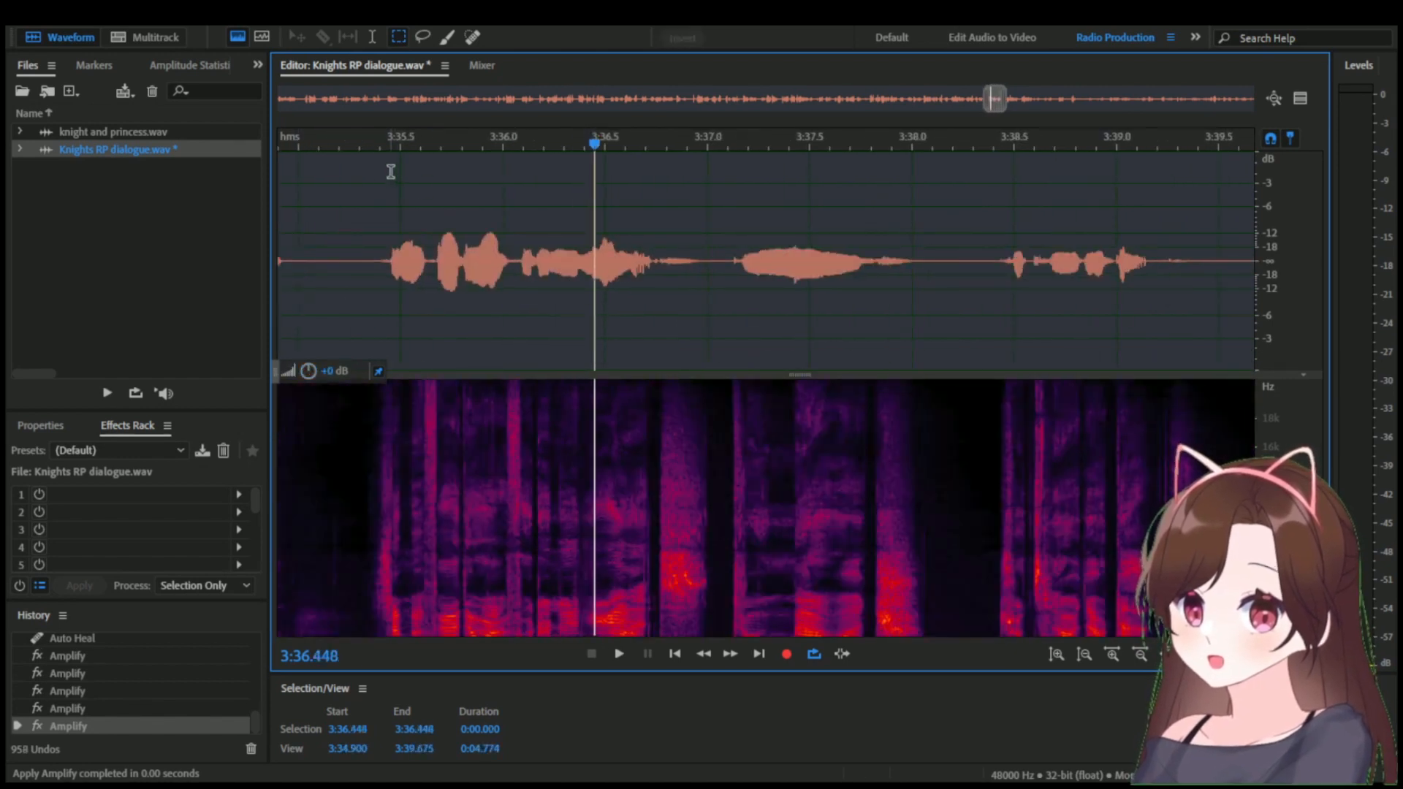
click(370, 149)
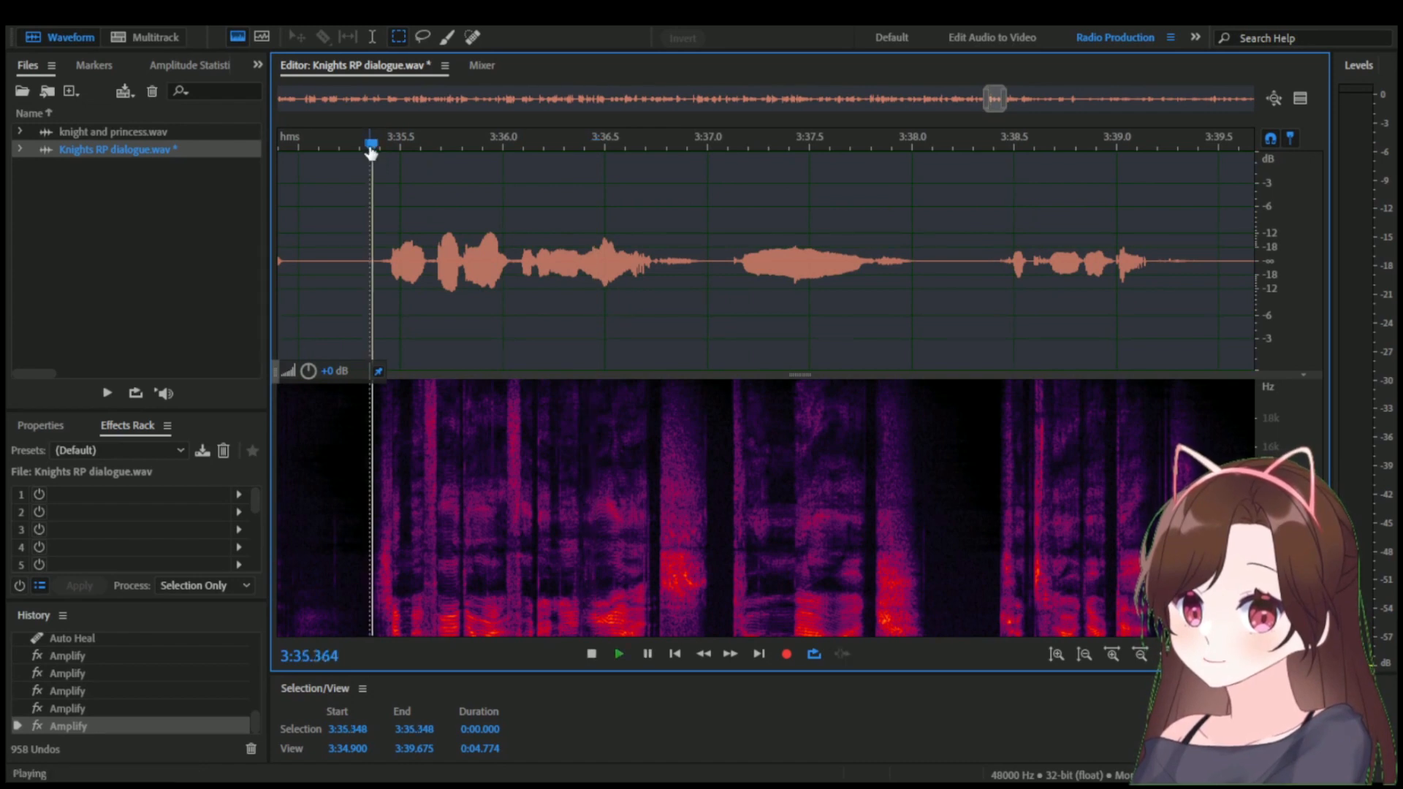
key(space)
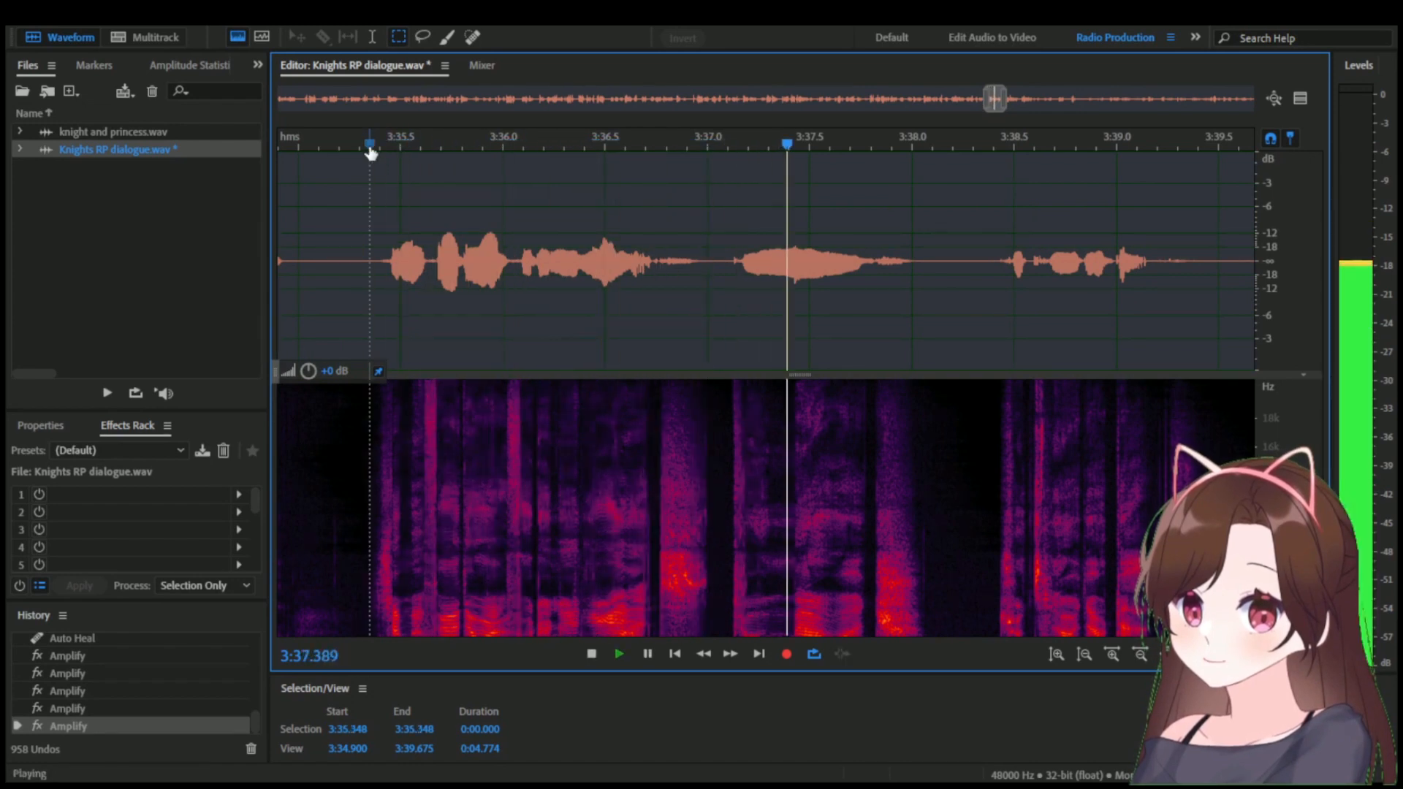
key(space)
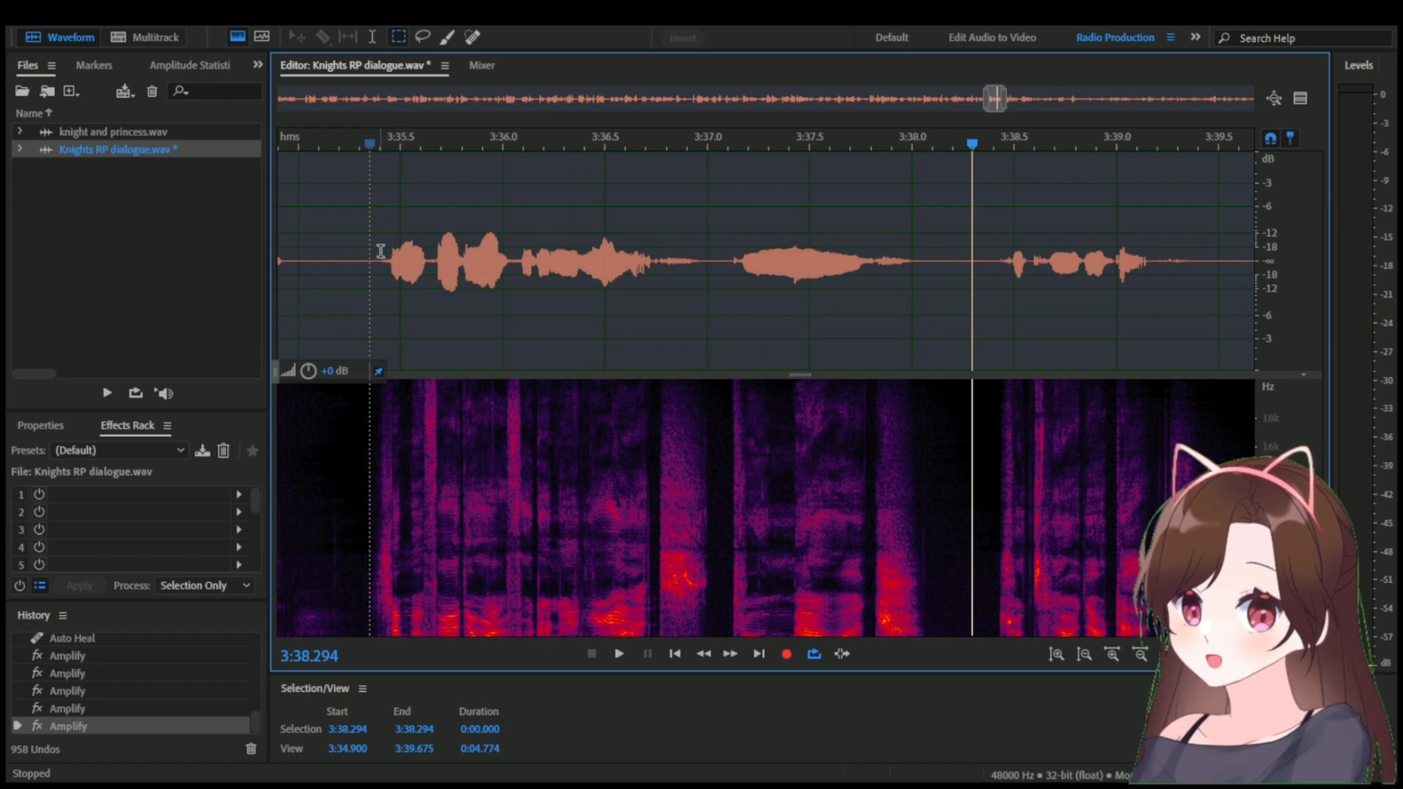
Play the next line from 3:38.415 to check it for noise.
scroll(397, 310, down, 1)
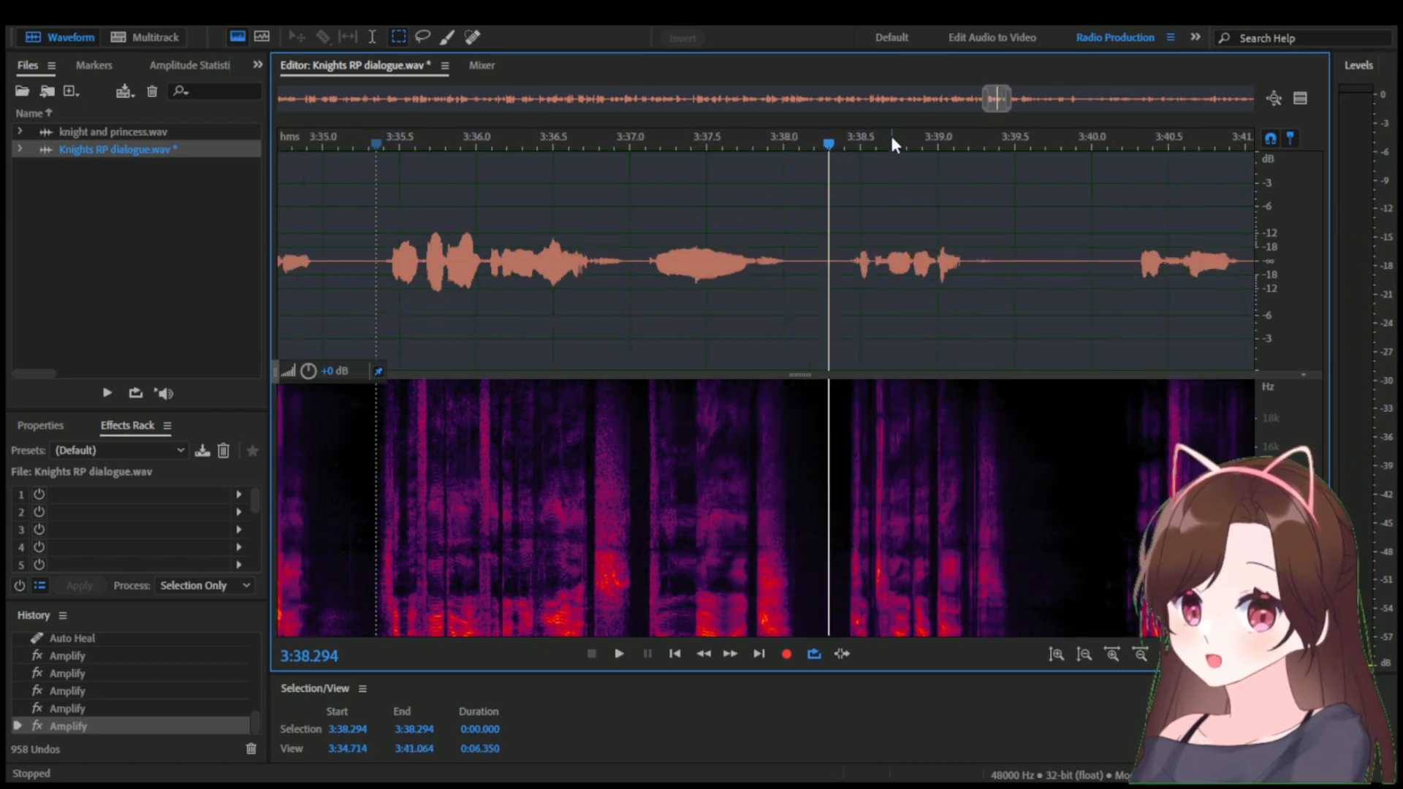
click(862, 143)
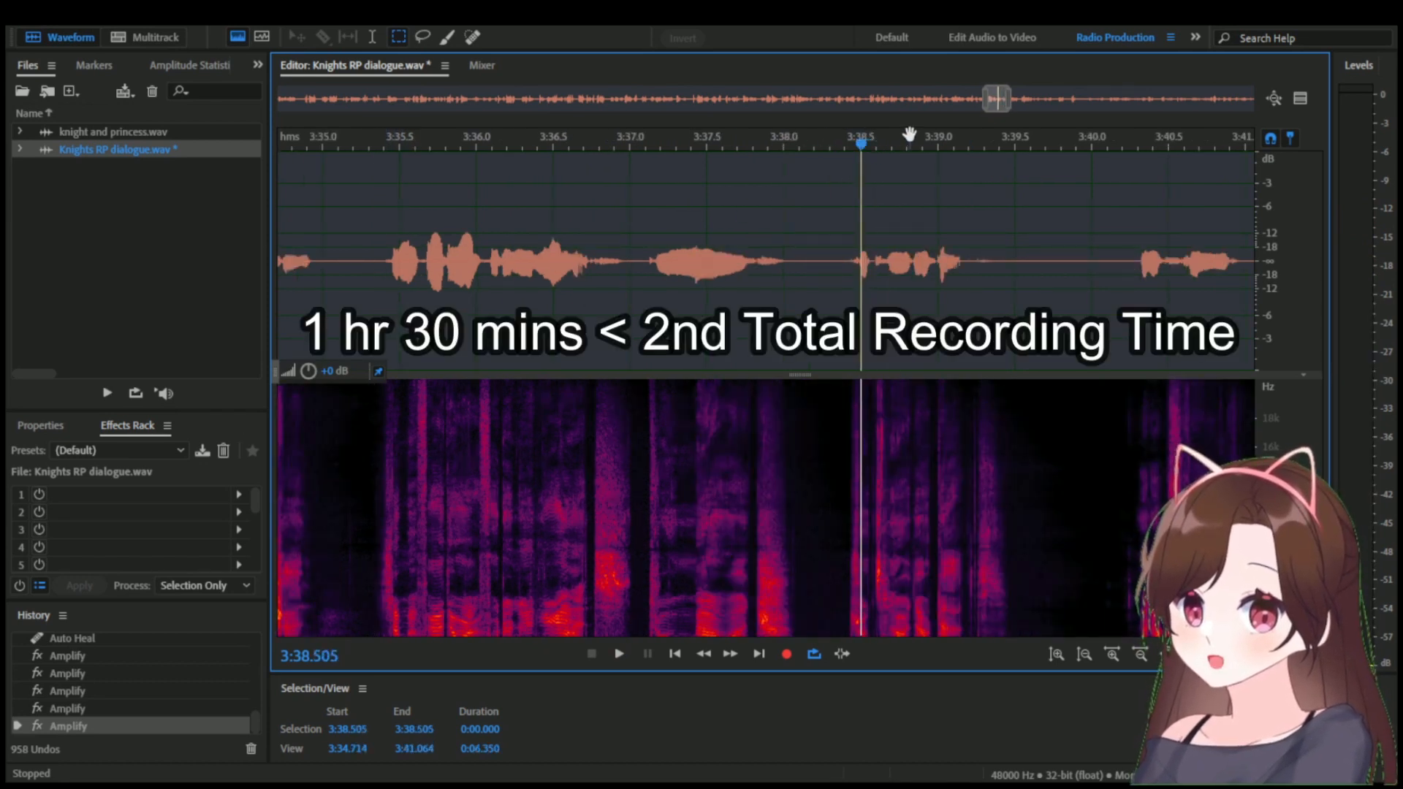
drag(909, 134, 769, 135)
click(708, 143)
key(space)
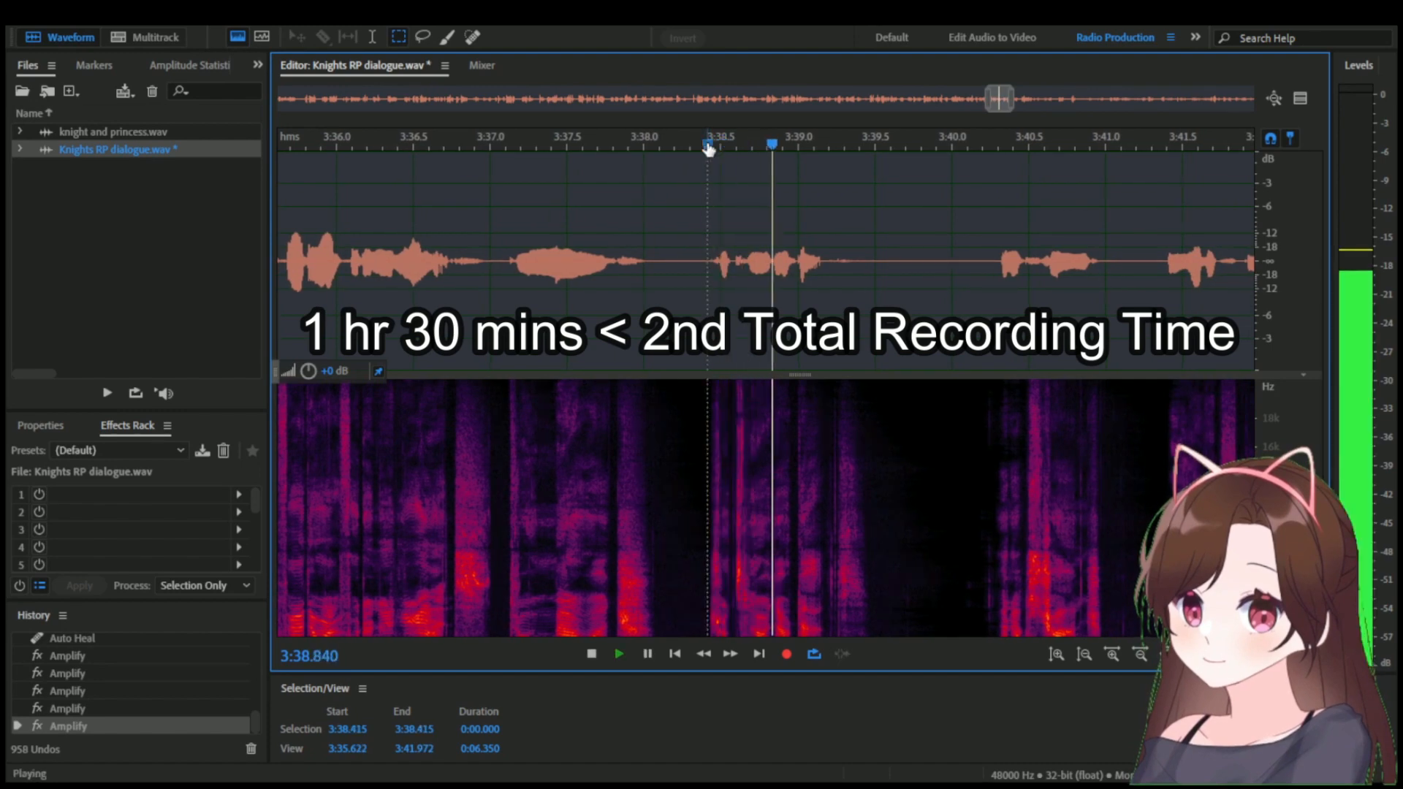
key(space)
Heal the faint clicks between the speech and the breath near 3:39.2 with the Spot Healing Brush.
scroll(836, 417, up, 4)
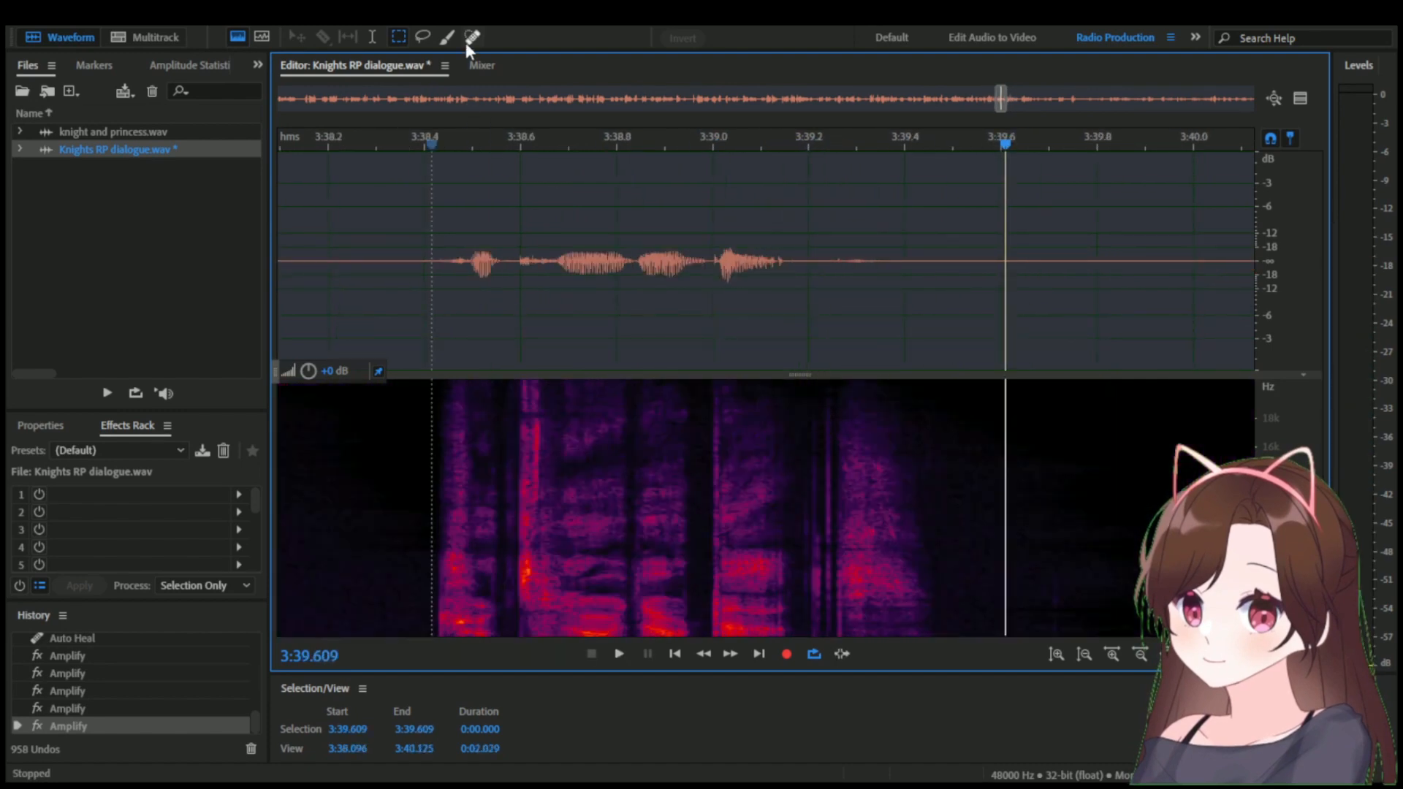
scroll(912, 507, up, 3)
drag(708, 409, 709, 629)
drag(709, 553, 713, 642)
drag(713, 409, 712, 621)
Replay the line from about 3:38.37 and heal two leftover spots in the gap near 3:39.21 and 3:39.24.
scroll(749, 511, down, 4)
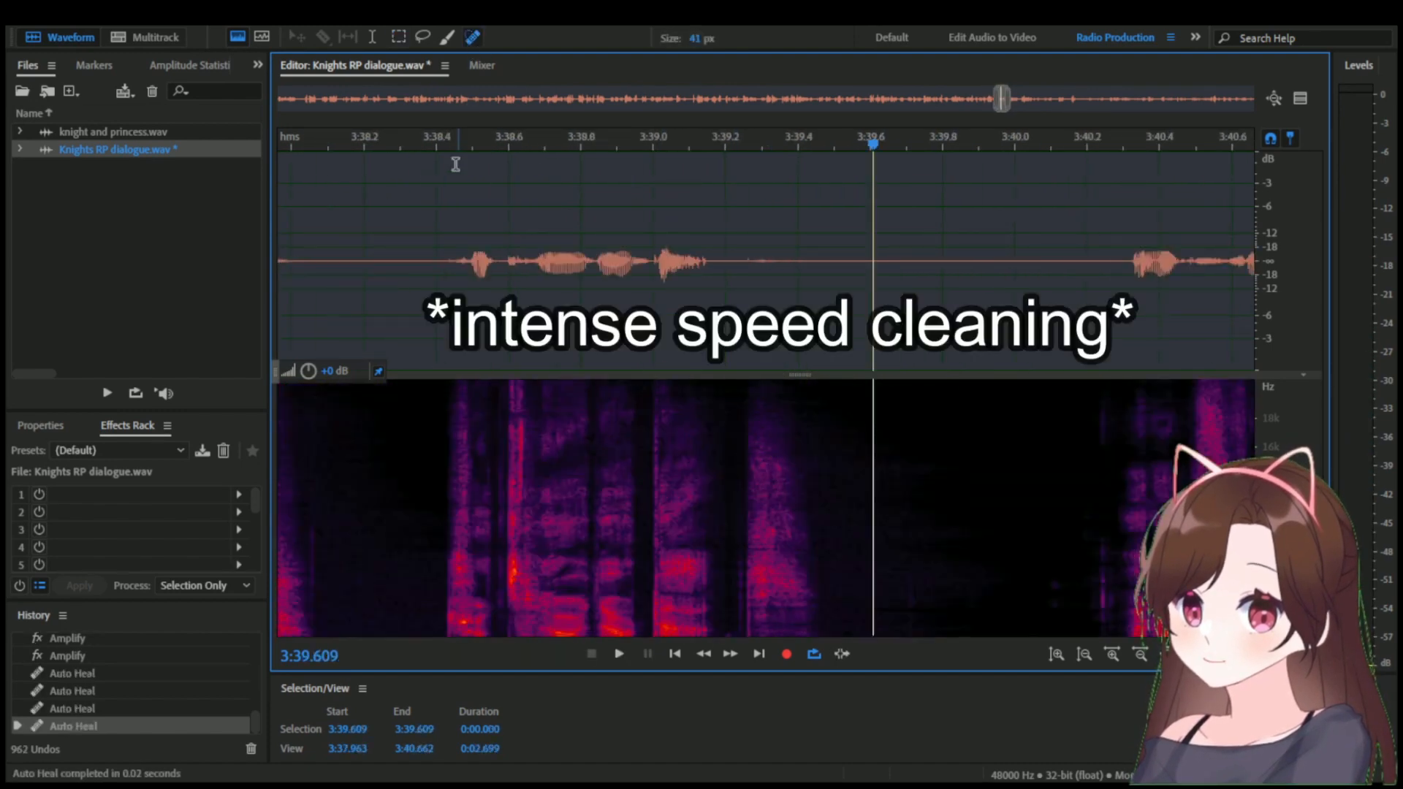
click(426, 142)
key(space)
scroll(426, 176, down, 2)
scroll(597, 511, up, 7)
drag(602, 614, 601, 398)
drag(643, 399, 642, 621)
click(517, 146)
key(space)
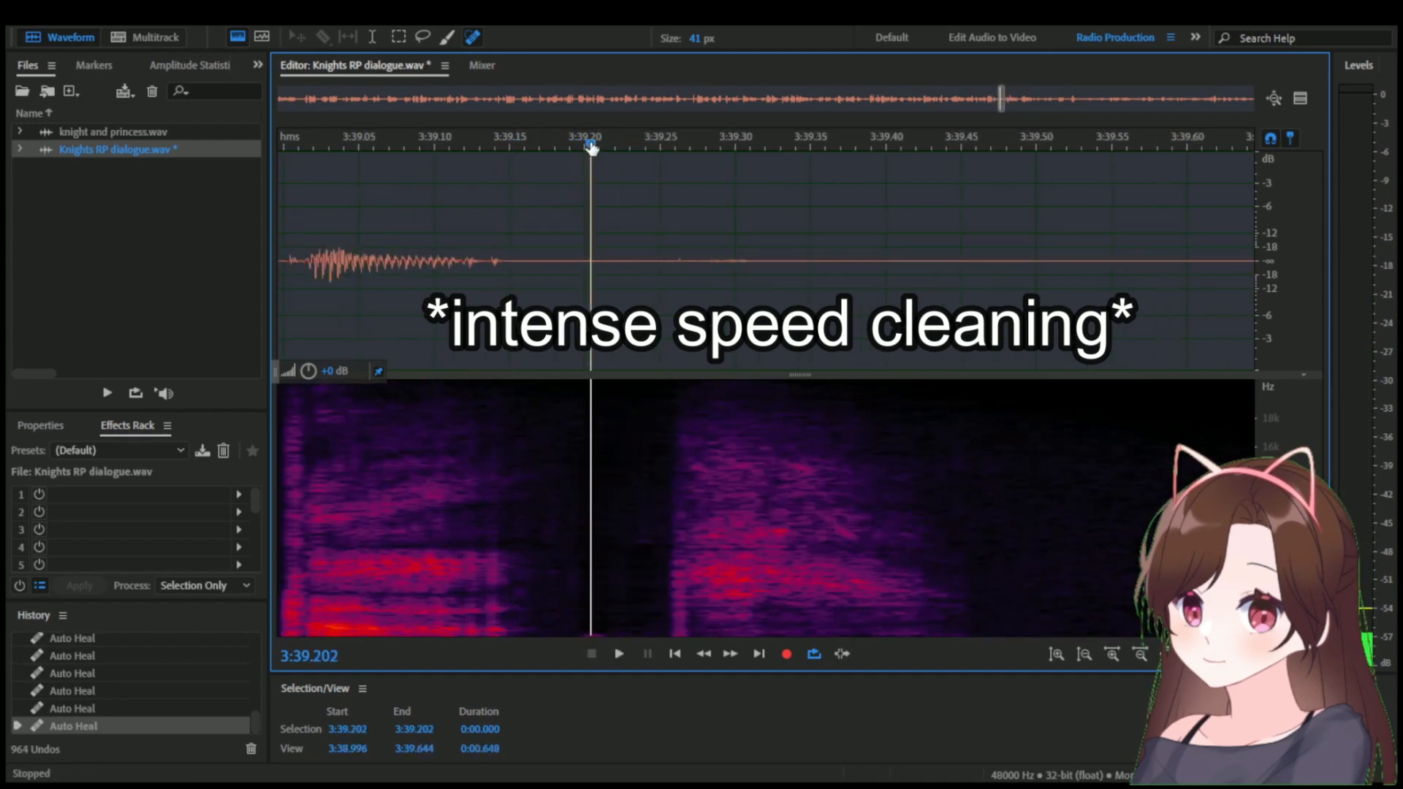
Delete the audio from about 3:39.19 to 3:39.22, then copy silence and paste it at 3:39.194 and about 3:39.21.
drag(615, 363, 569, 363)
key(Delete)
key(ctrl+c)
click(575, 362)
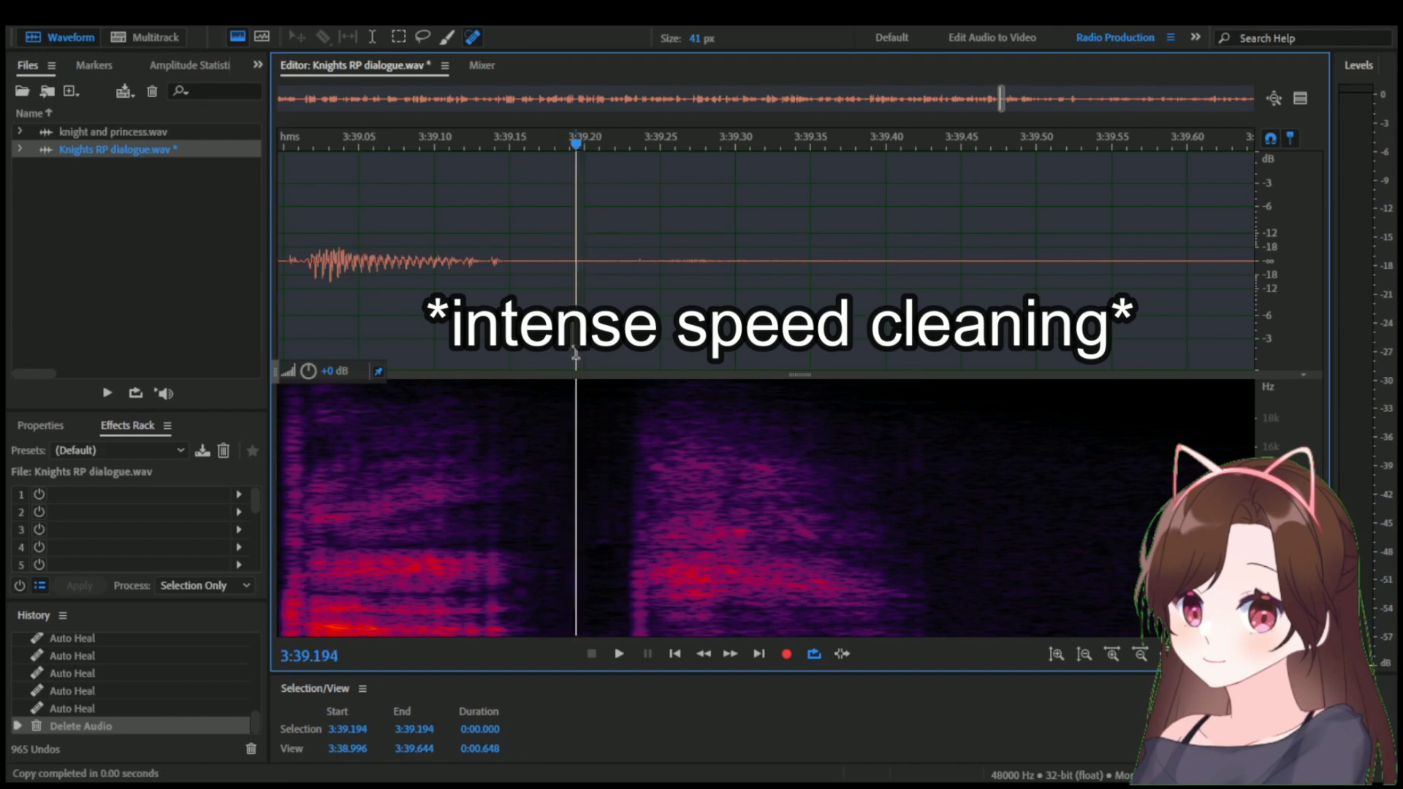
key(ctrl+v)
click(599, 355)
key(ctrl+v)
scroll(590, 353, down, 6)
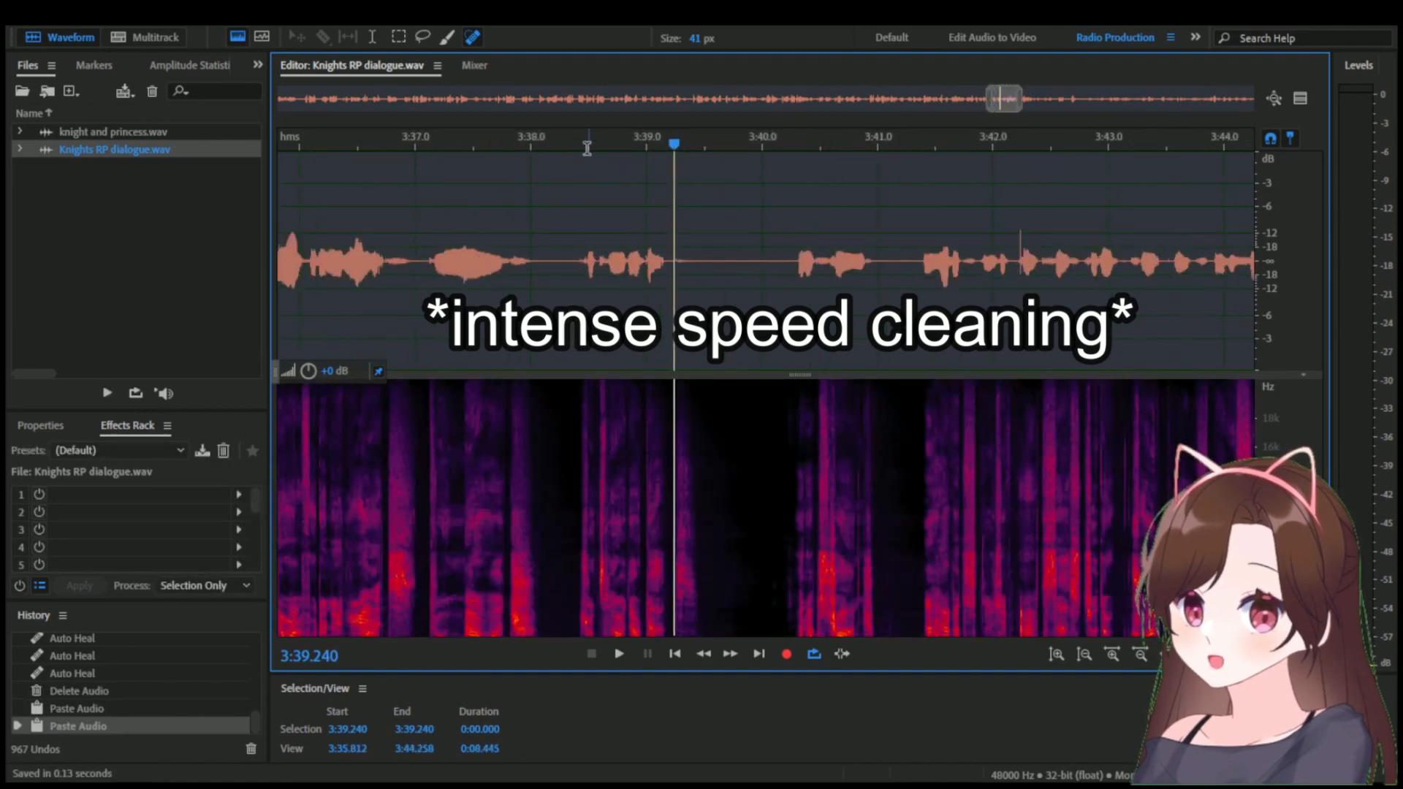
Play from about 3:38.45 and heal the noise at the end of the following phrase near 3:40.96.
click(584, 146)
key(space)
Play on from 3:41.045 and heal the faint noise in the gap between words around 3:42.18.
key(space)
scroll(789, 398, up, 5)
mouse_move(785, 621)
mouse_down()
mouse_move(799, 395)
mouse_move(786, 541)
mouse_up()
scroll(799, 395, down, 3)
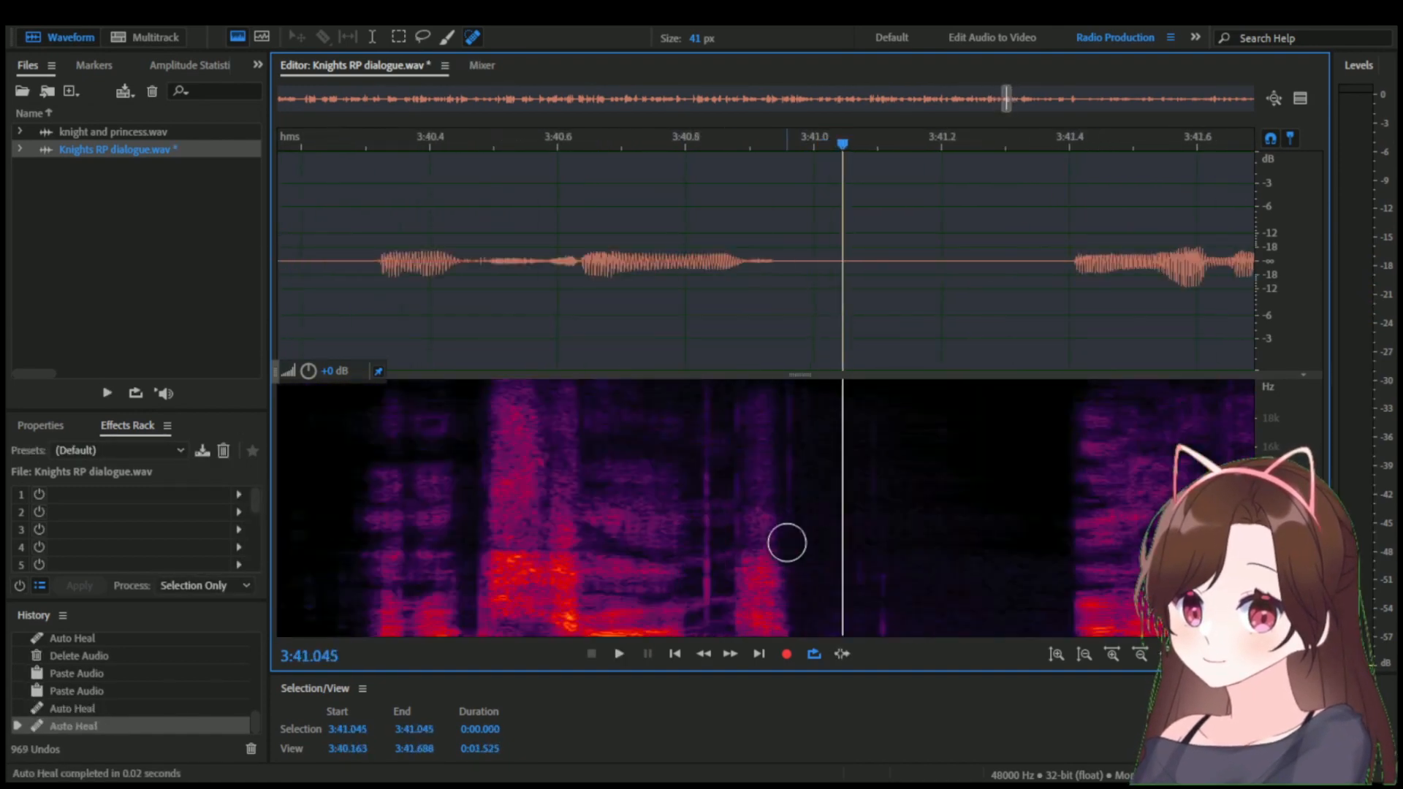
key(space)
scroll(838, 389, down, 3)
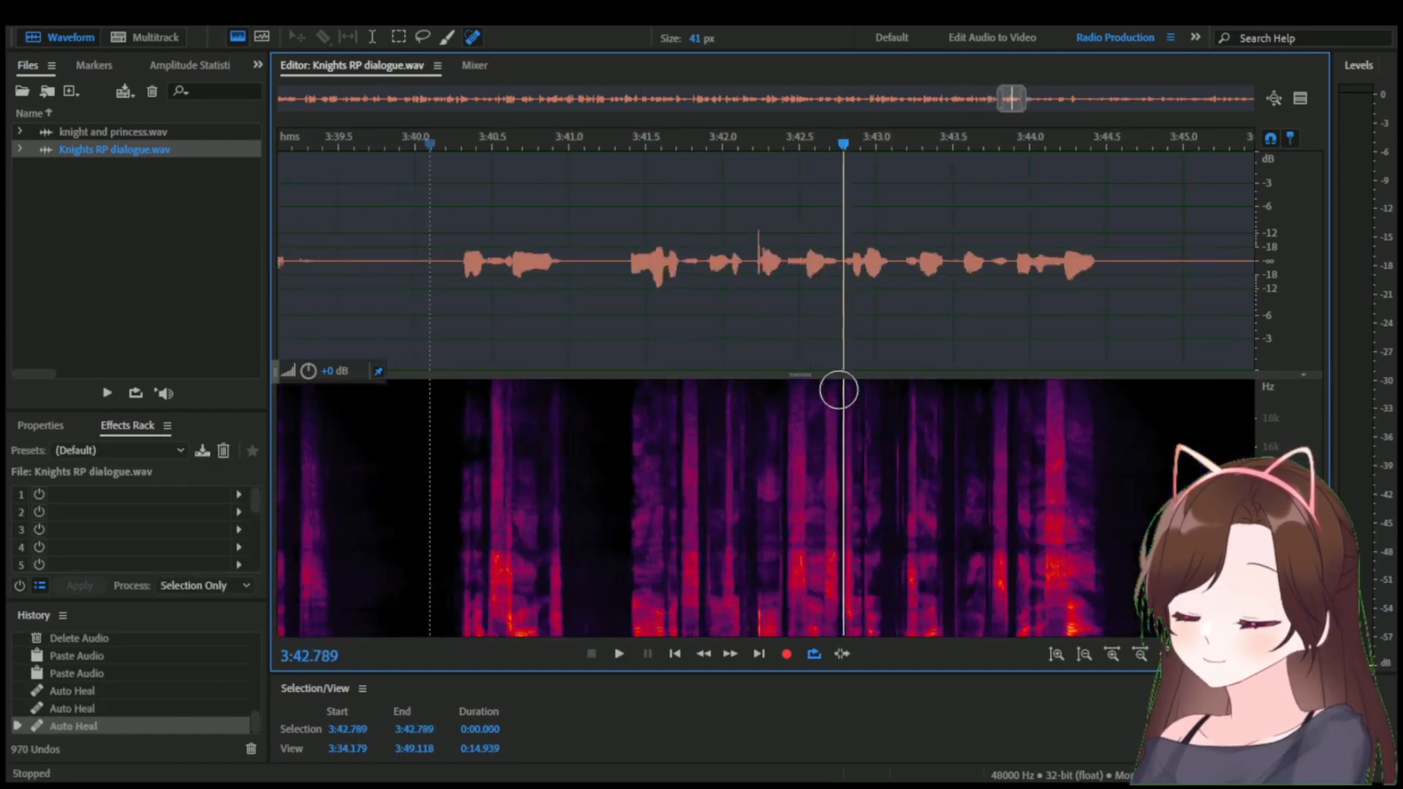
scroll(739, 401, up, 5)
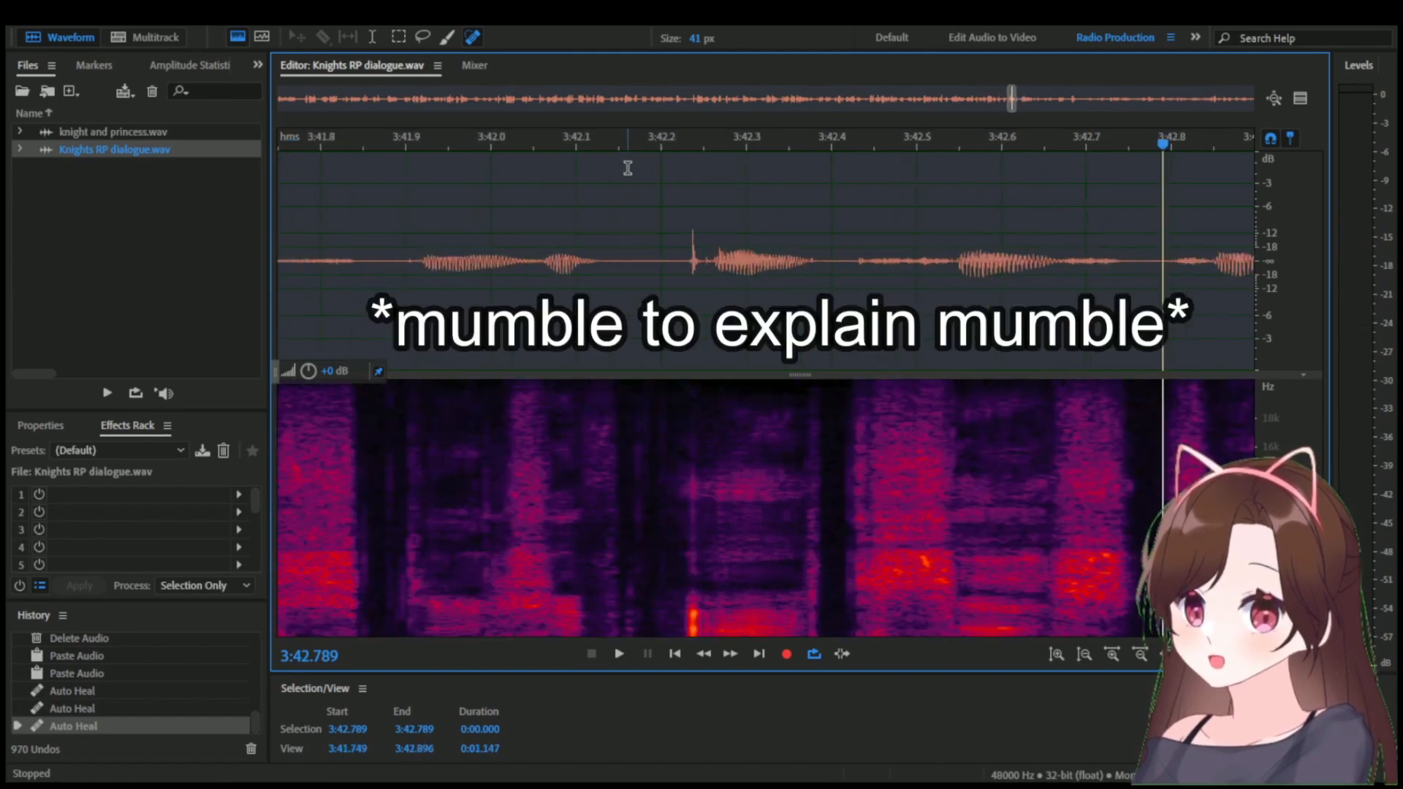
click(622, 146)
drag(623, 147, 640, 144)
scroll(630, 394, up, 3)
drag(643, 395, 635, 586)
drag(636, 585, 650, 395)
drag(671, 395, 672, 602)
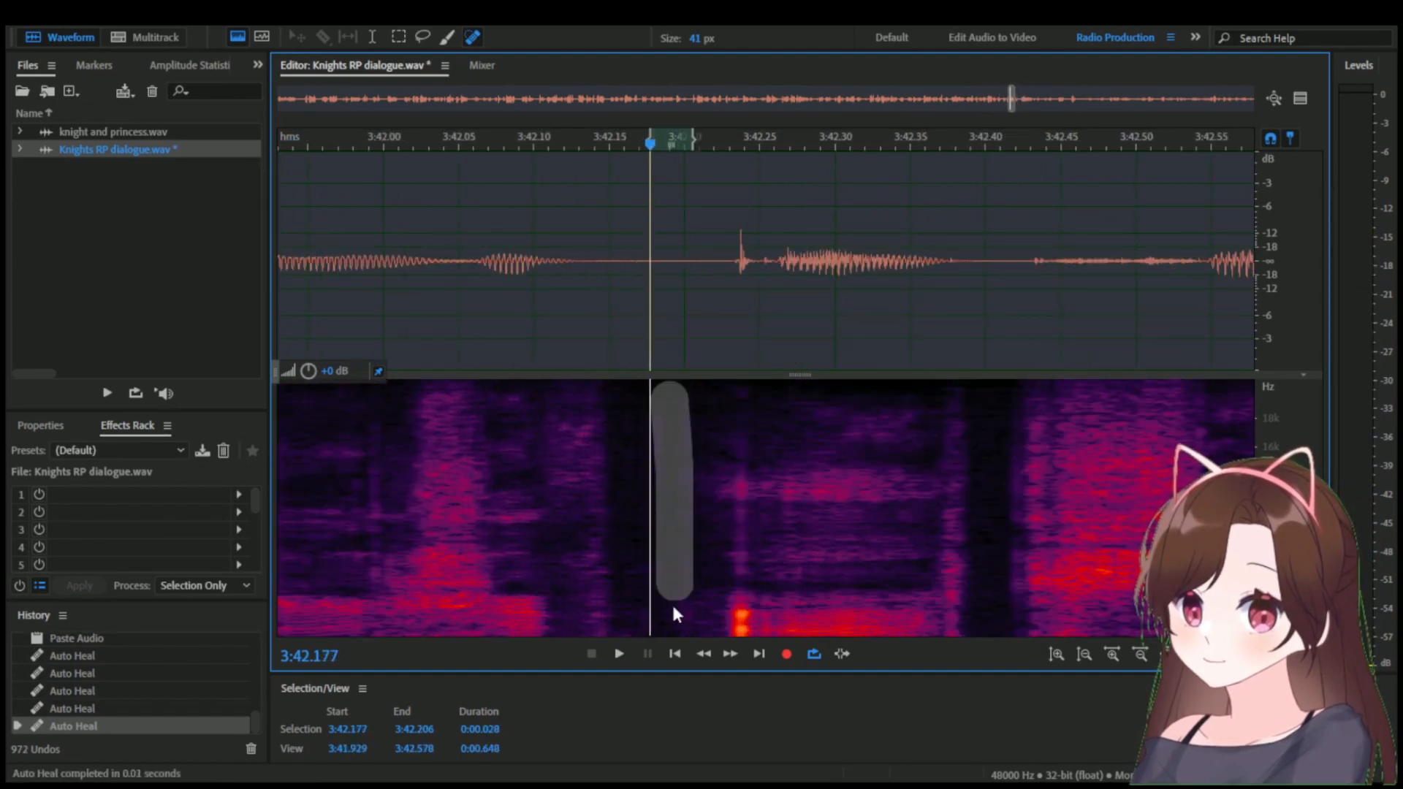
Replay the healed line from about 3:41.39 and audition the gap from 3:42.157 to 3:42.221 for remaining noise.
mouse_move(696, 143)
mouse_down()
mouse_move(812, 126)
mouse_move(990, 130)
mouse_up()
scroll(745, 295, down, 9)
click(651, 146)
key(space)
click(651, 147)
key(space)
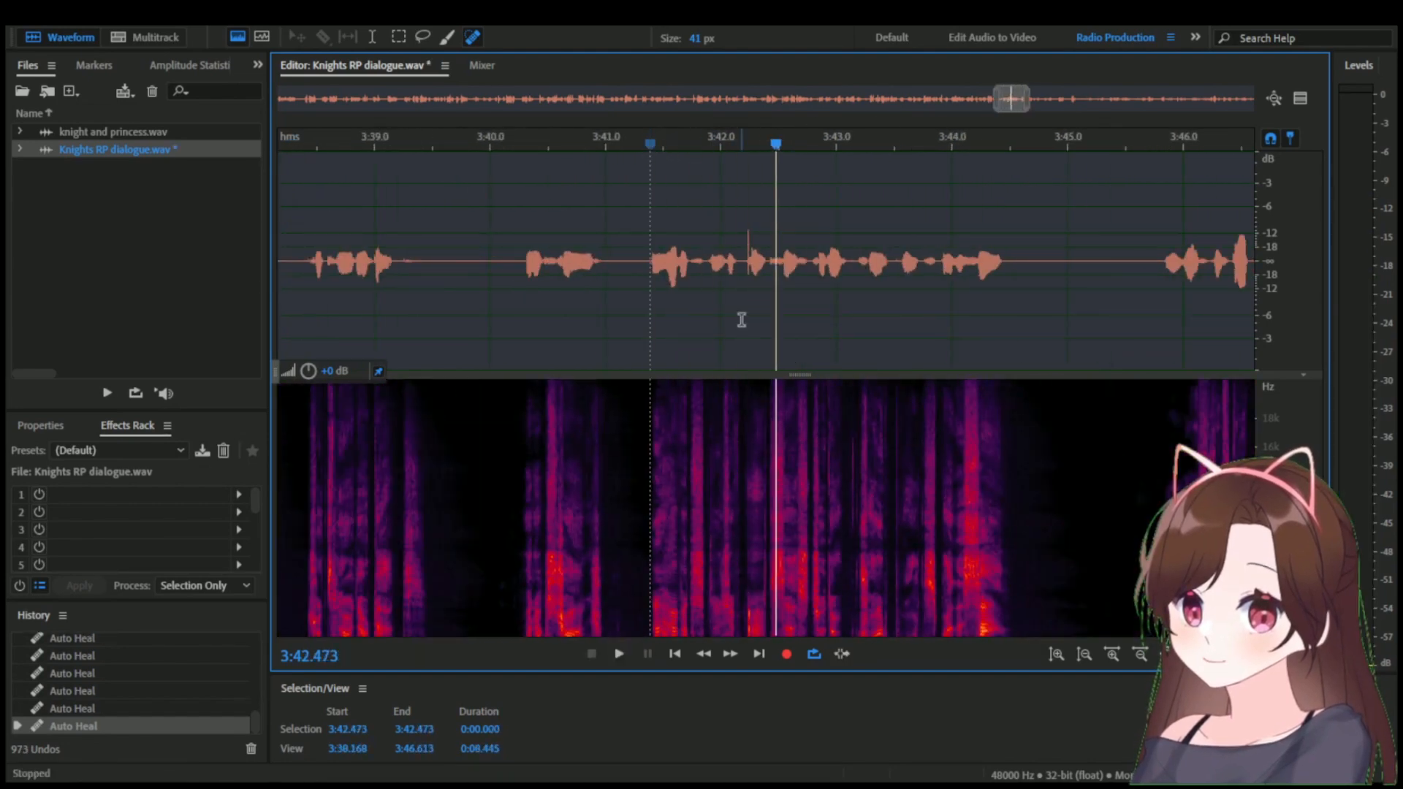
scroll(729, 320, up, 6)
click(607, 137)
key(space)
drag(773, 220, 898, 220)
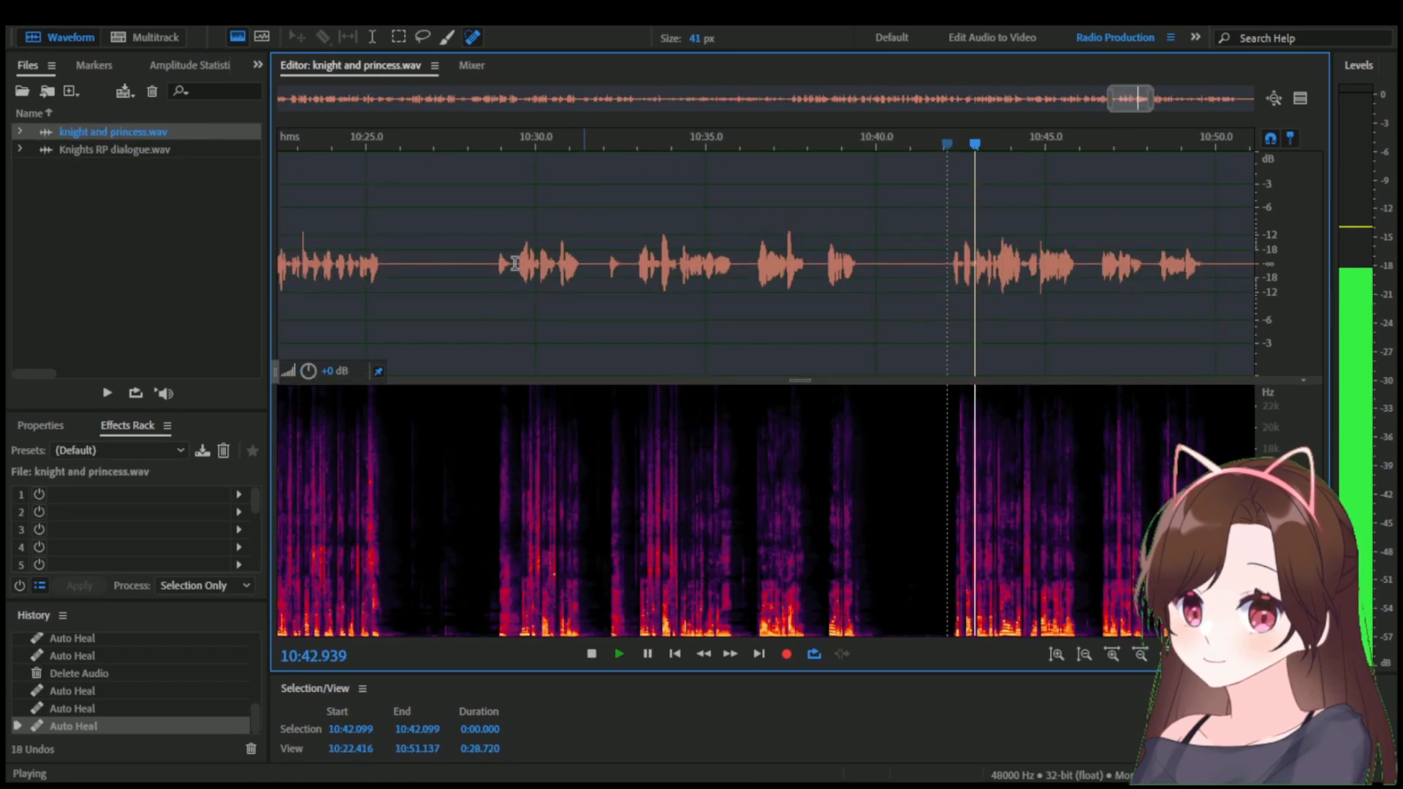
key(space)
Copy the take from 10:28.460 to 10:40.356 in knight and princess.wav and paste it after the line ending near 3:44.4 in Knights RP dialogue.wav.
drag(483, 263, 888, 269)
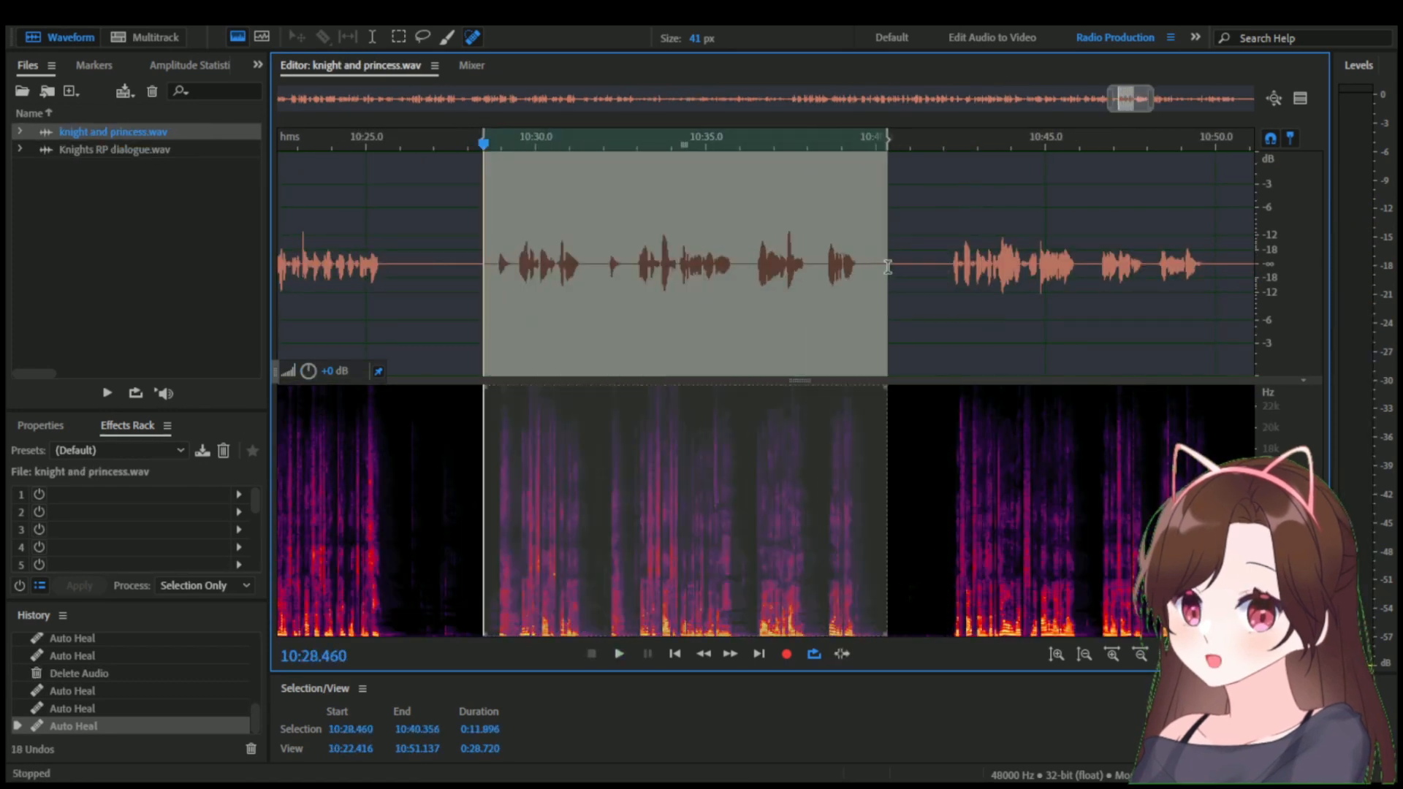
double_click(234, 151)
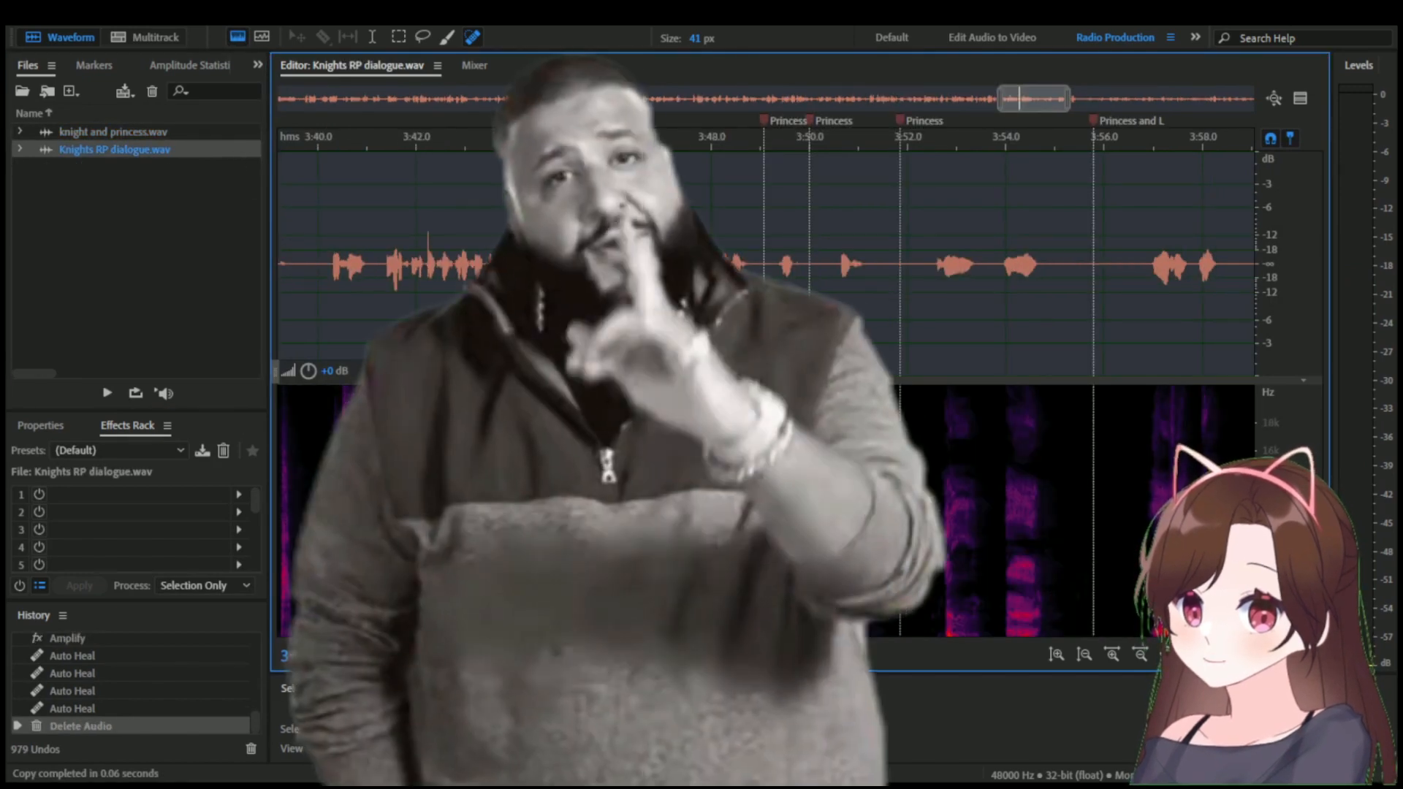
key(ctrl+v)
Copy the silence from 3:45.100 to 3:45.344 and paste it repeatedly up to 3:46.000 to lengthen the pause before the pasted take.
click(583, 283)
drag(580, 278, 569, 277)
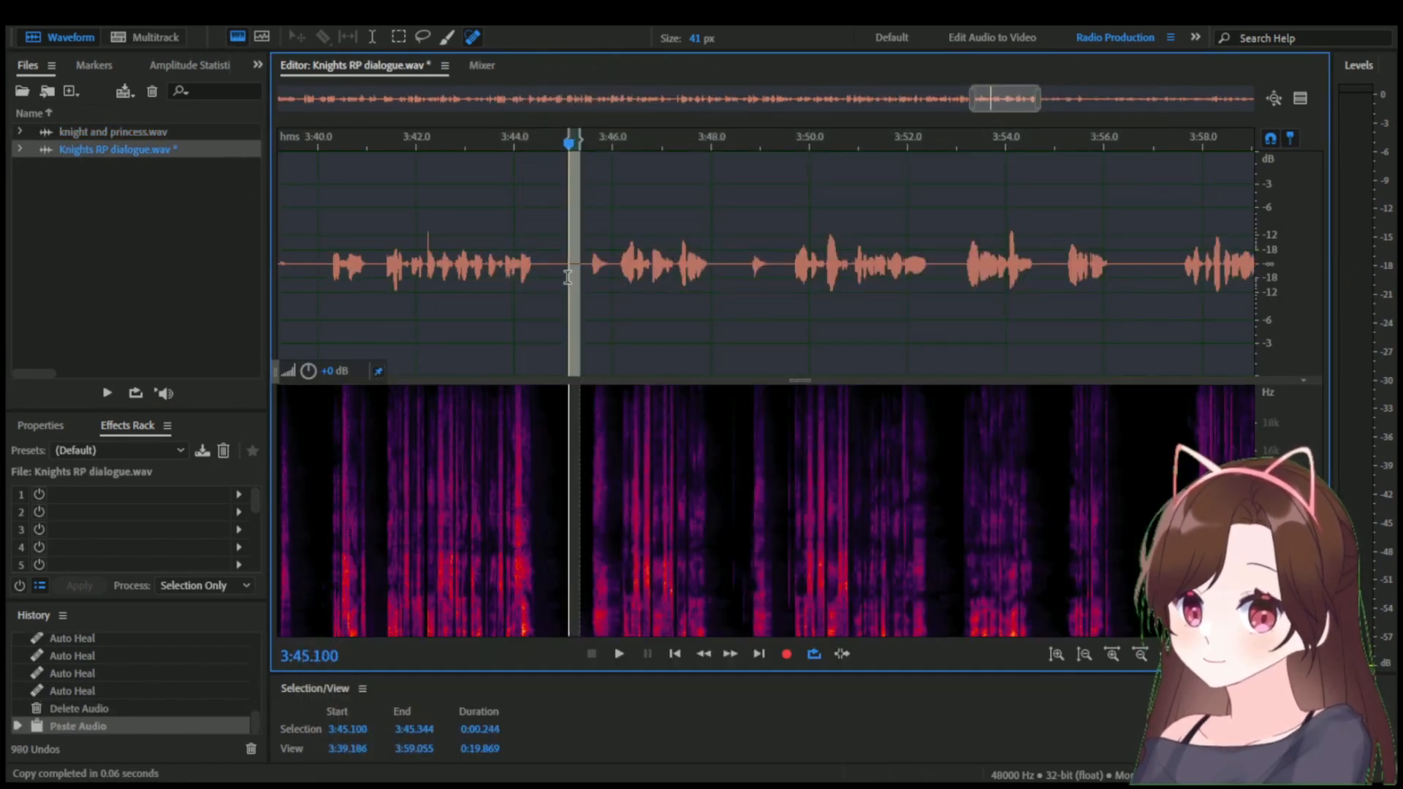
click(582, 279)
key(ctrl+v)
click(591, 279)
key(ctrl+v)
key(ctrl+v)
click(613, 278)
key(ctrl+v)
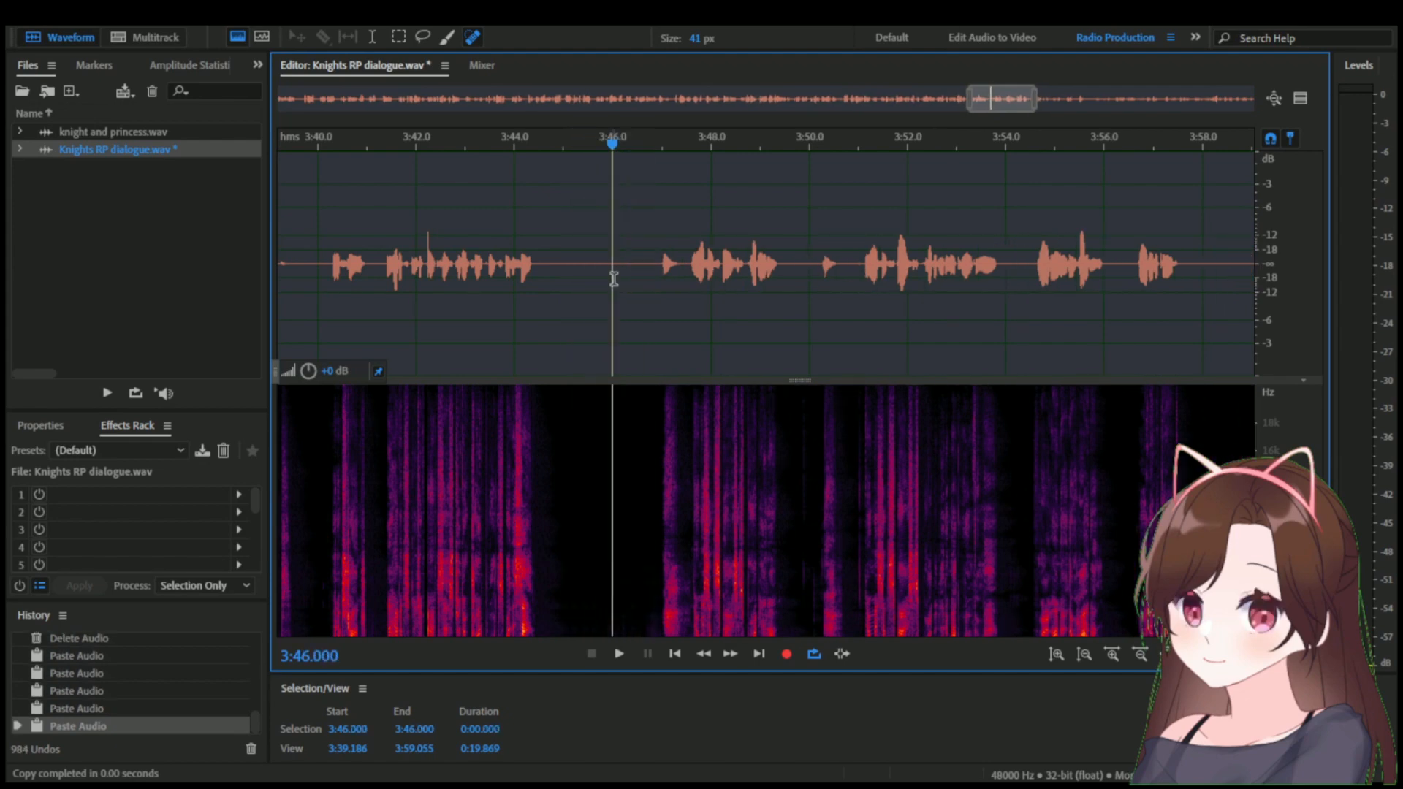
Save the file, play the pasted take, and delete its first attempt from about 3:46.9 to 3:50.1.
key(ctrl+s)
key(space)
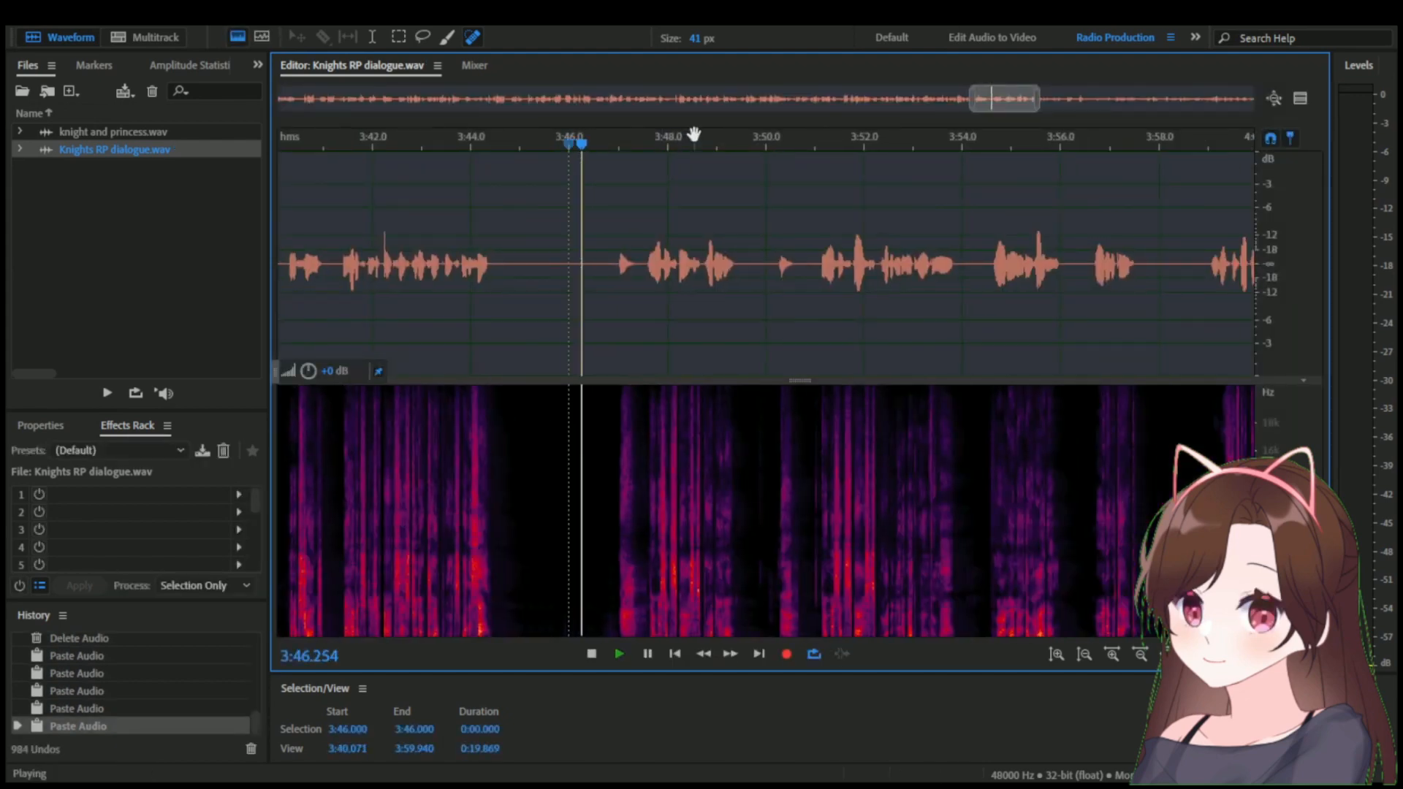
click(773, 282)
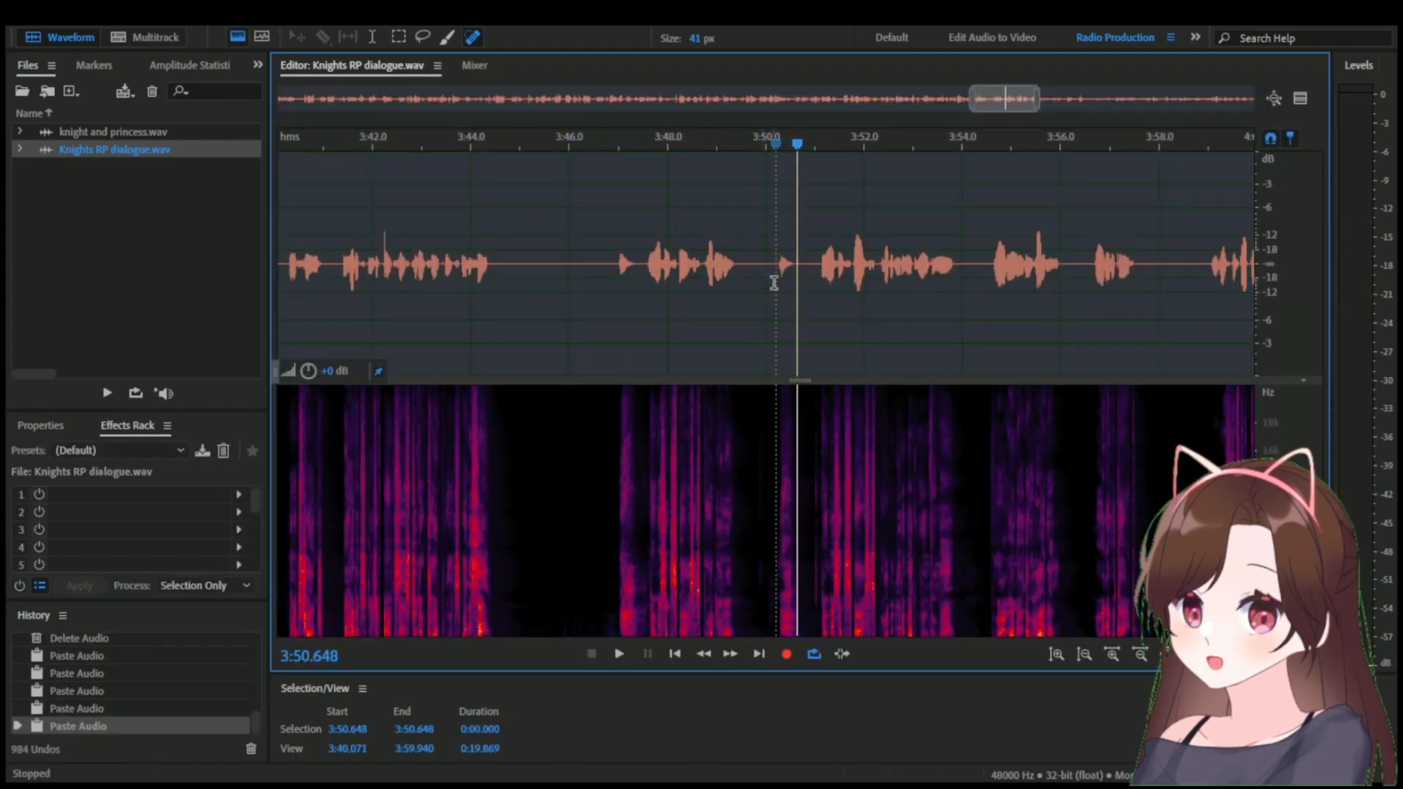
drag(773, 283, 614, 303)
key(space)
key(Delete)
key(space)
Heal the noise in the pasted take with the Spot Healing Brush and play it back.
key(space)
scroll(691, 314, up, 3)
drag(595, 621, 593, 395)
click(541, 314)
key(space)
click(482, 144)
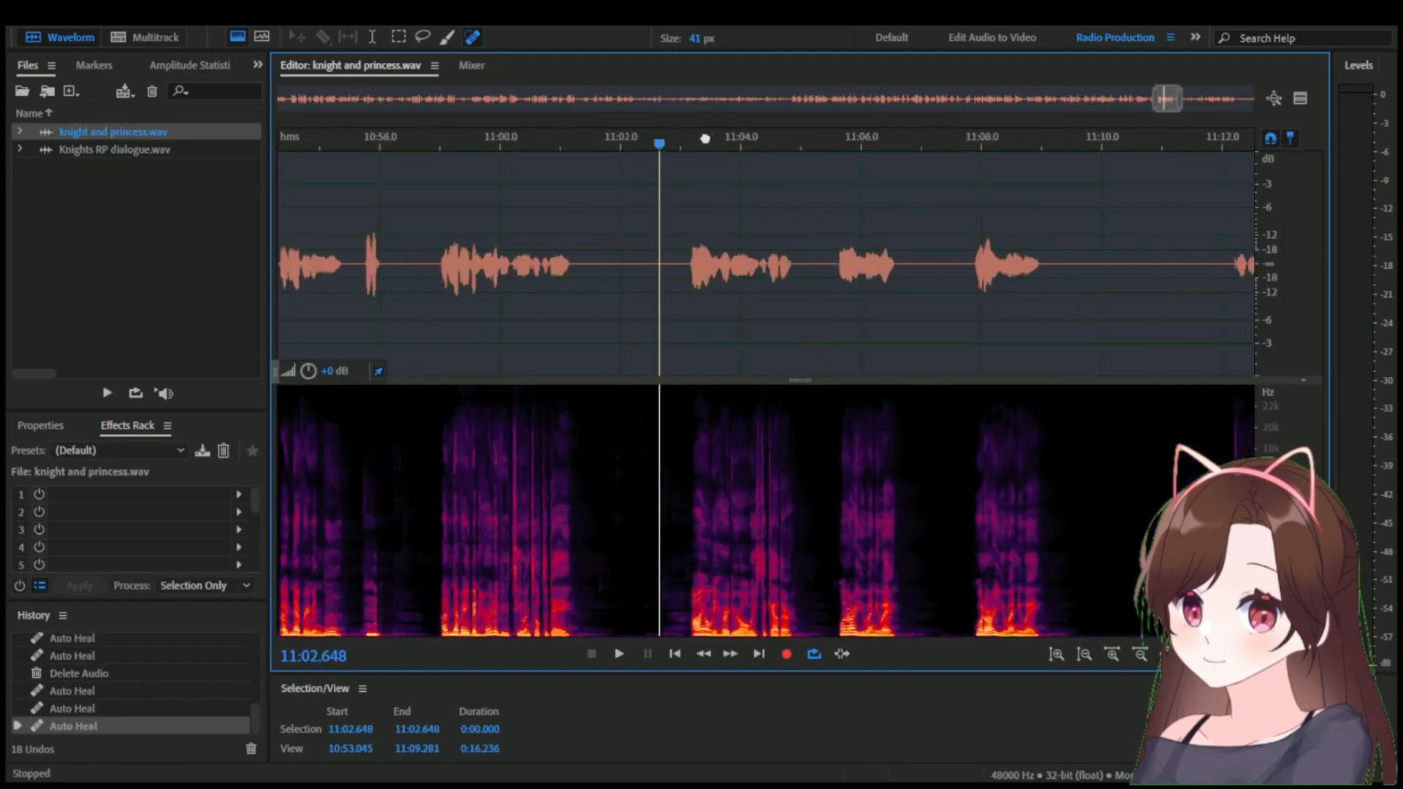
Copy the take from 11:03.110 to 11:05.388 in knight and princess.wav and paste it at the Princess marker near 4:15.9 in Knights RP dialogue.wav.
drag(705, 138, 633, 140)
key(space)
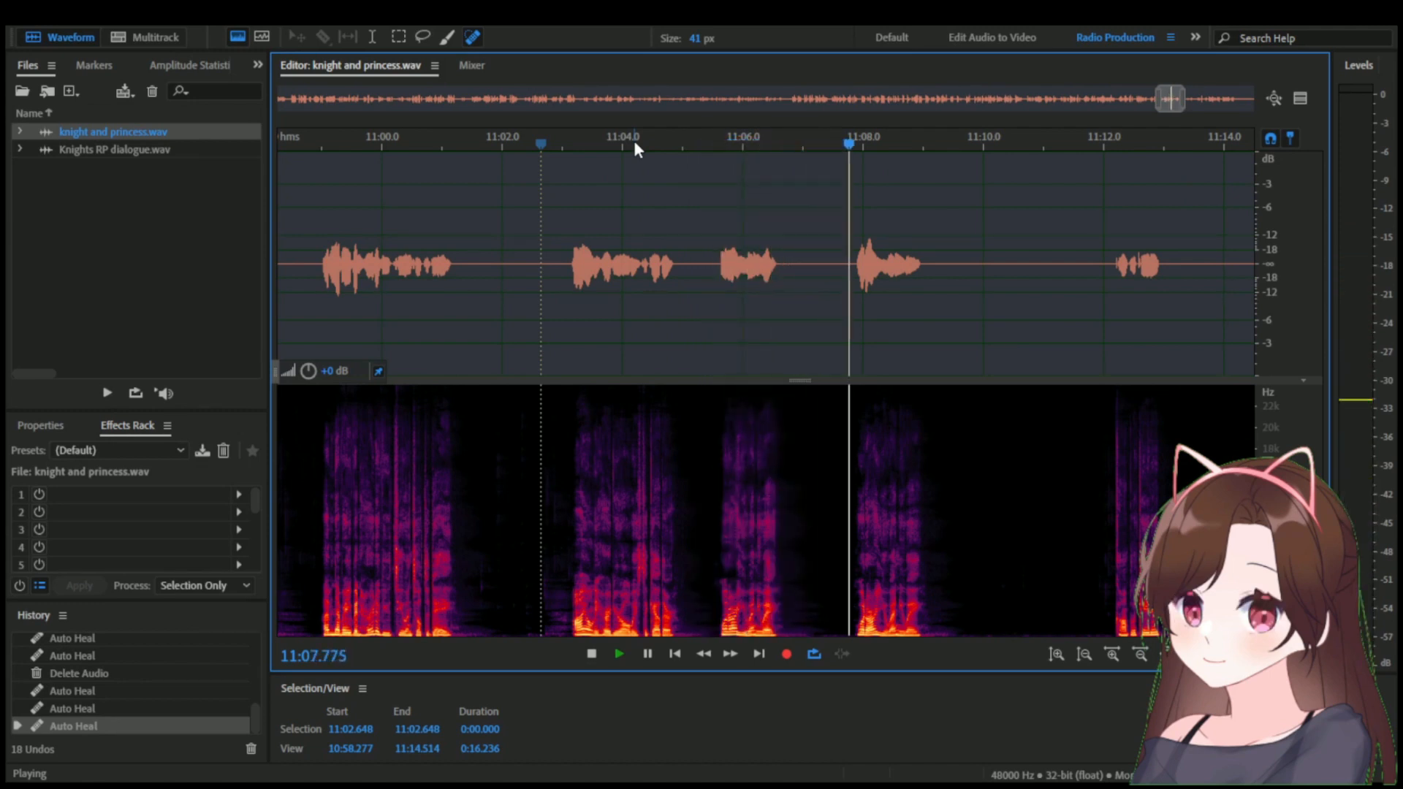
drag(705, 292, 568, 280)
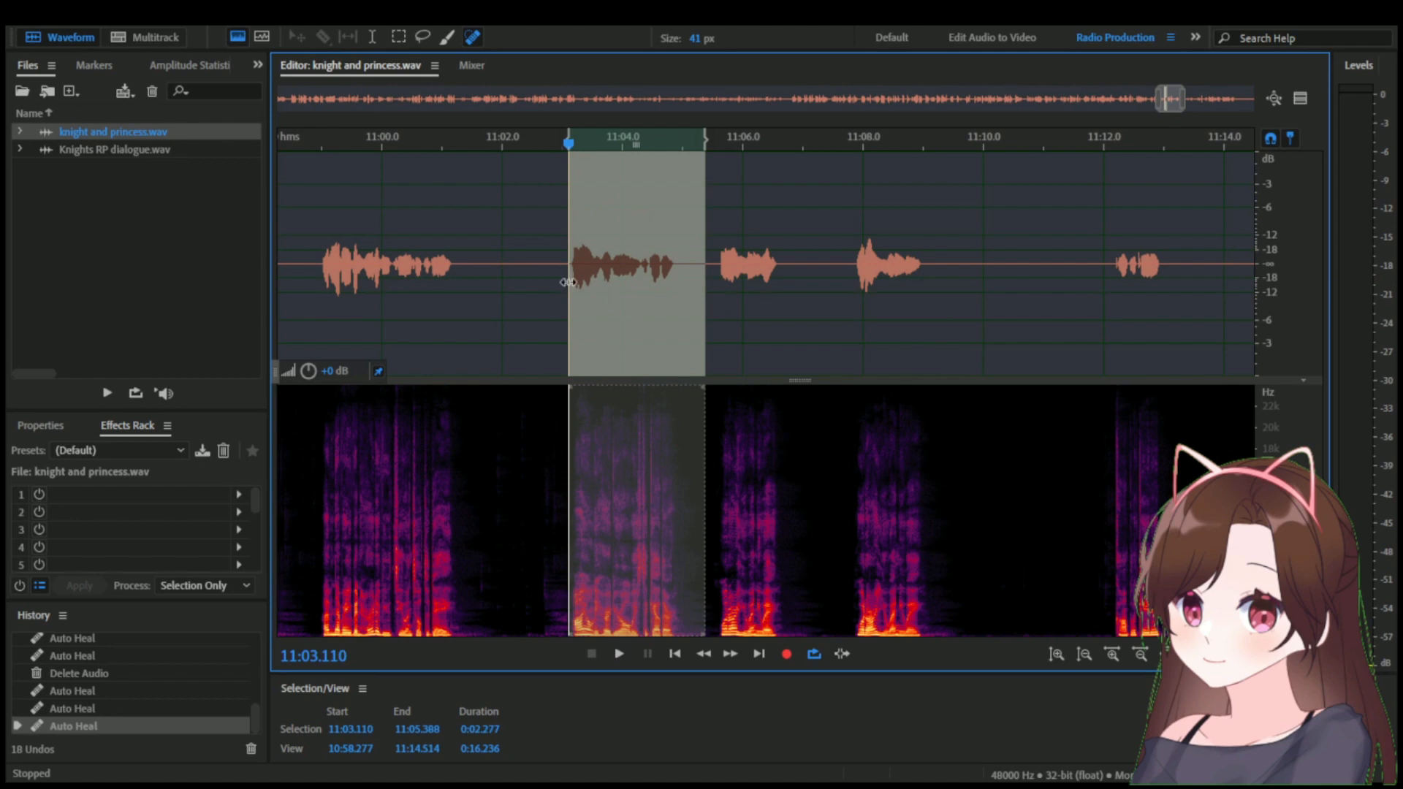
double_click(212, 155)
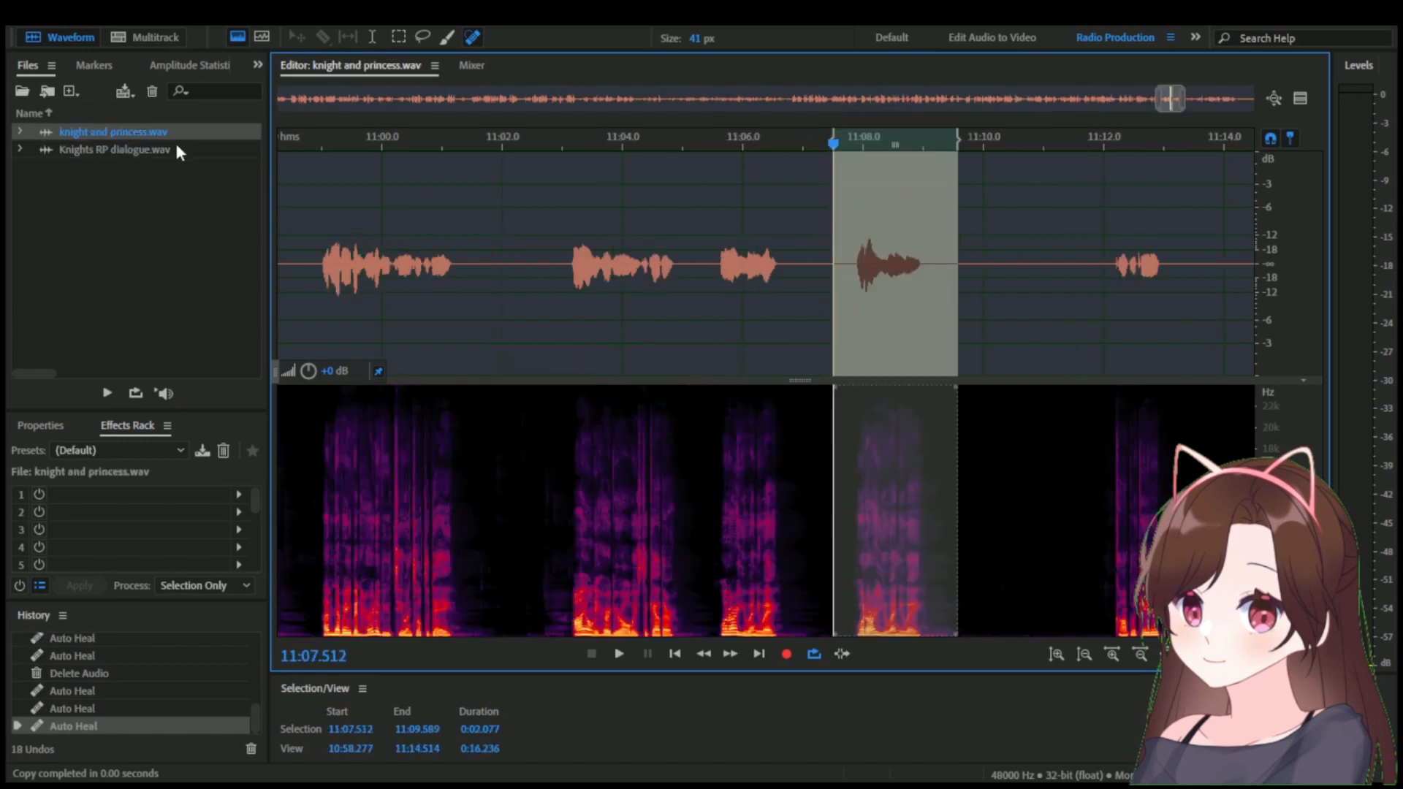
Copy the take from 11:07.512 to 11:09.589 in knight and princess.wav and paste it near 4:18.1 in Knights RP dialogue.wav.
double_click(171, 147)
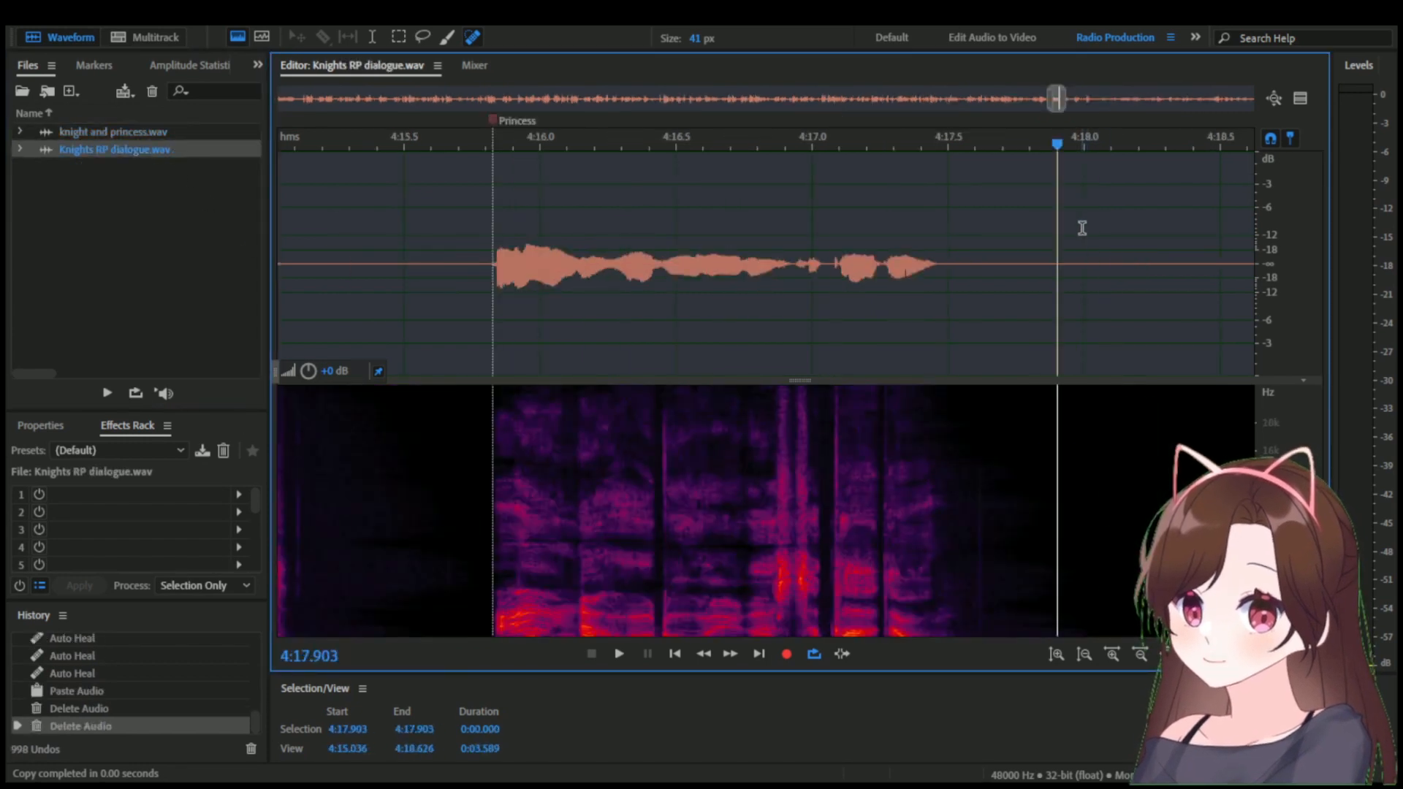
key(ctrl+v)
click(1099, 158)
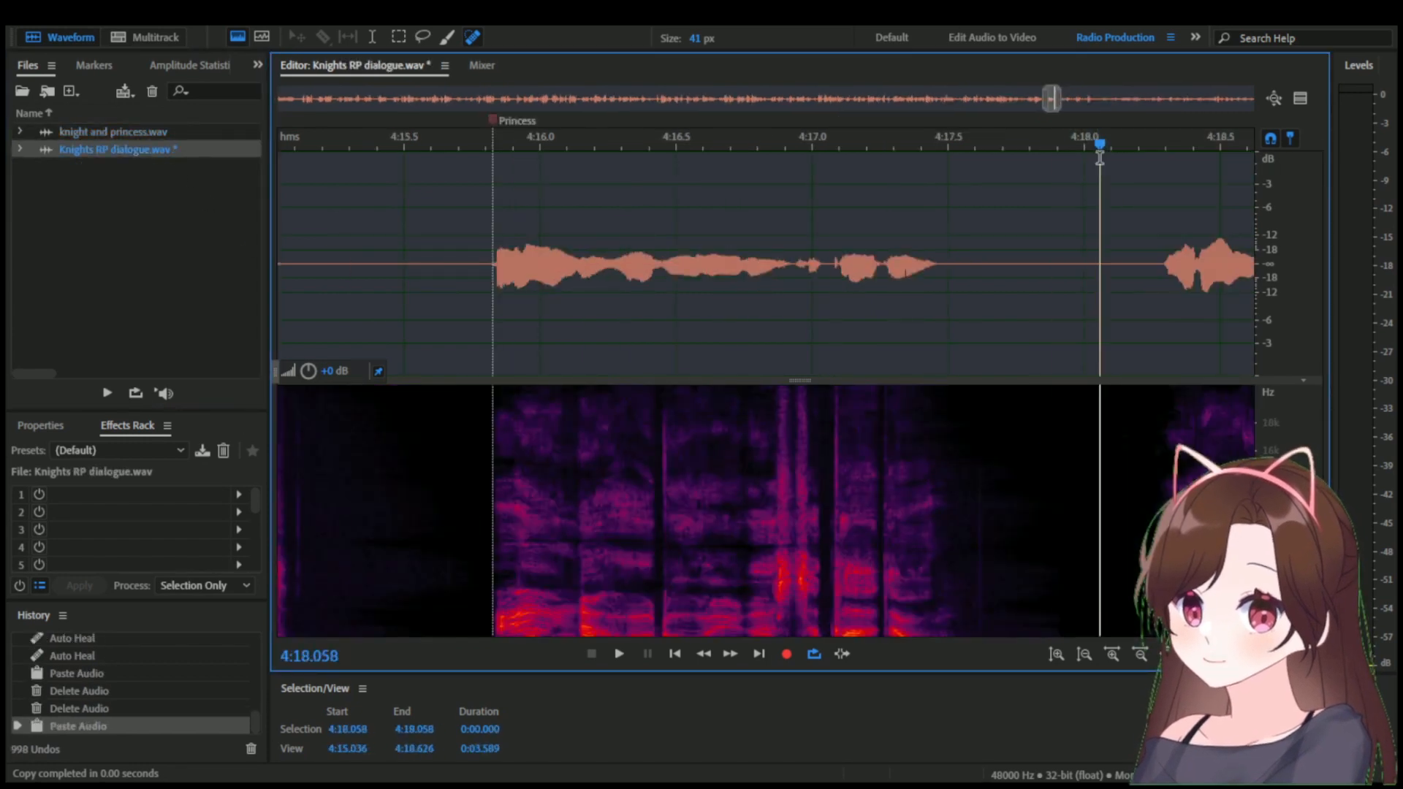
drag(1060, 102, 1079, 102)
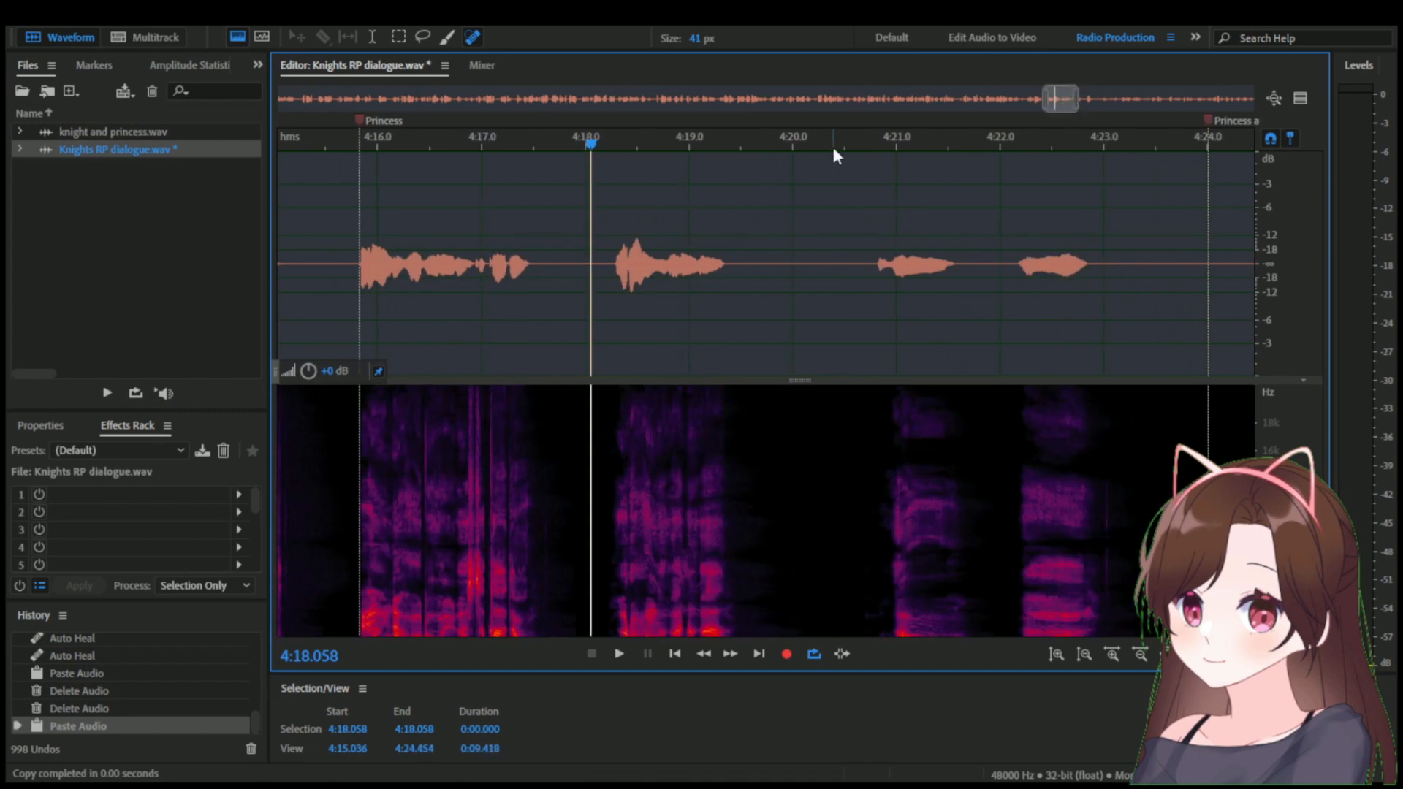
Save Knights RP dialogue.wav and play back the two pasted takes from about 4:16.1.
key(ctrl+s)
click(390, 143)
key(space)
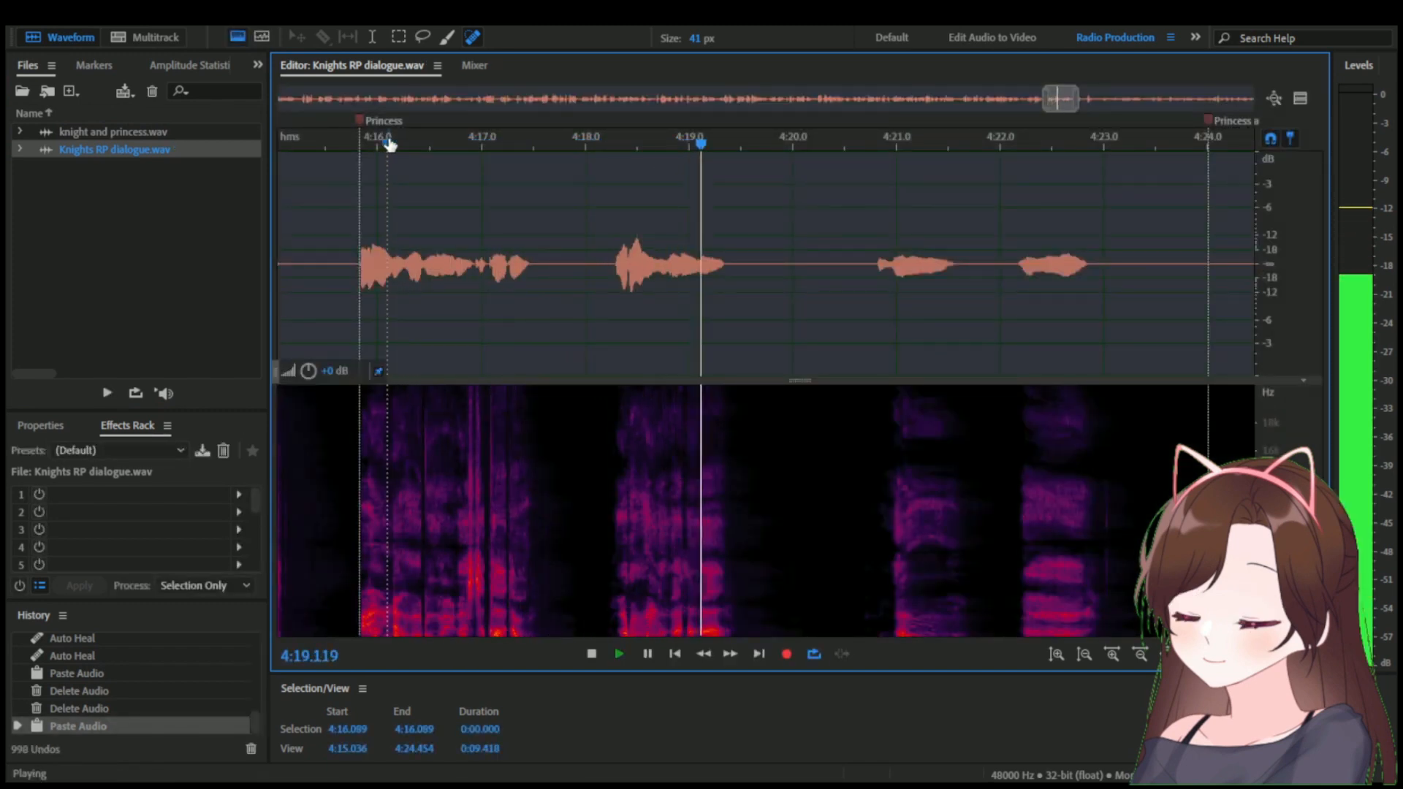
key(space)
Play and copy the take from 11:11.728 to 11:13.637 in knight and princess.wav, and return to Knights RP dialogue.wav.
click(125, 131)
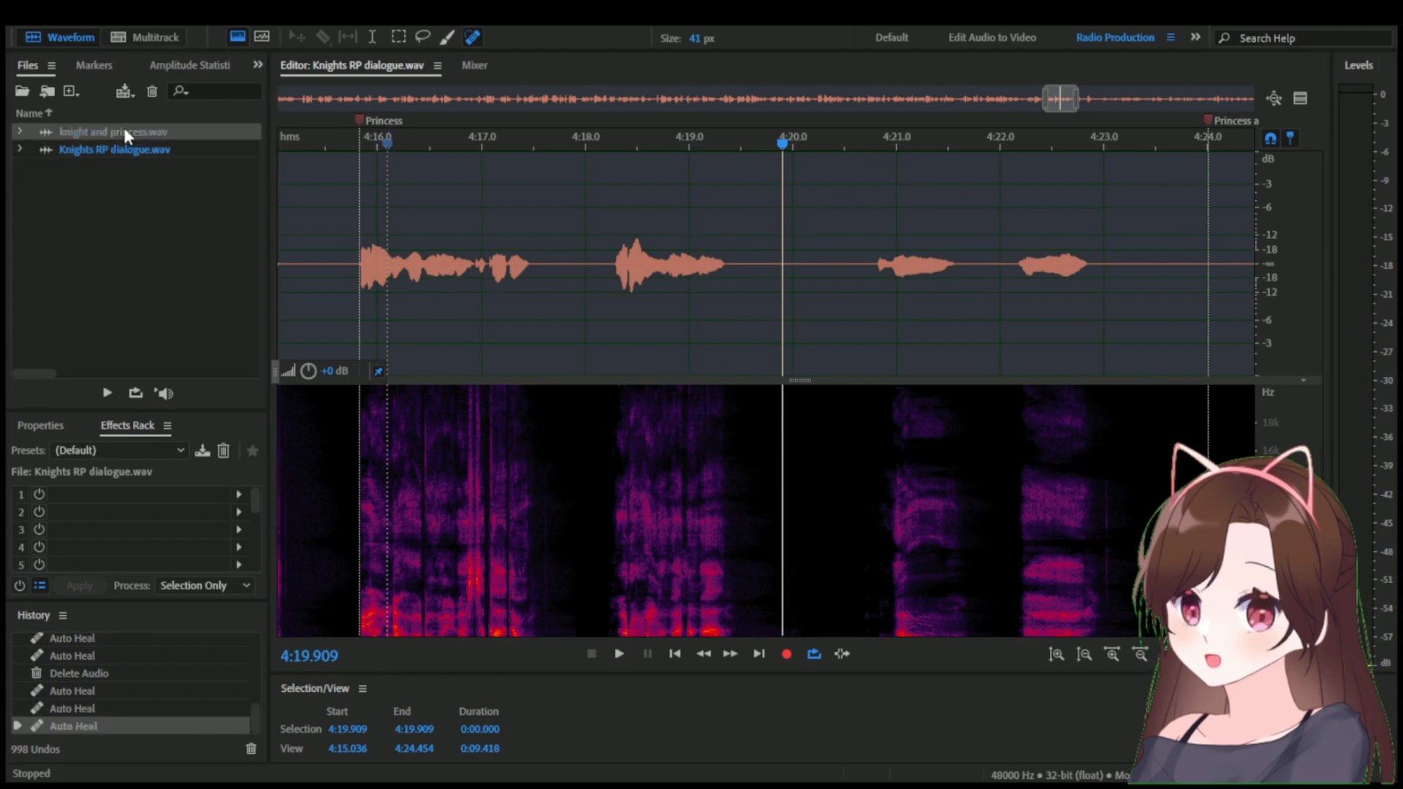
click(1014, 263)
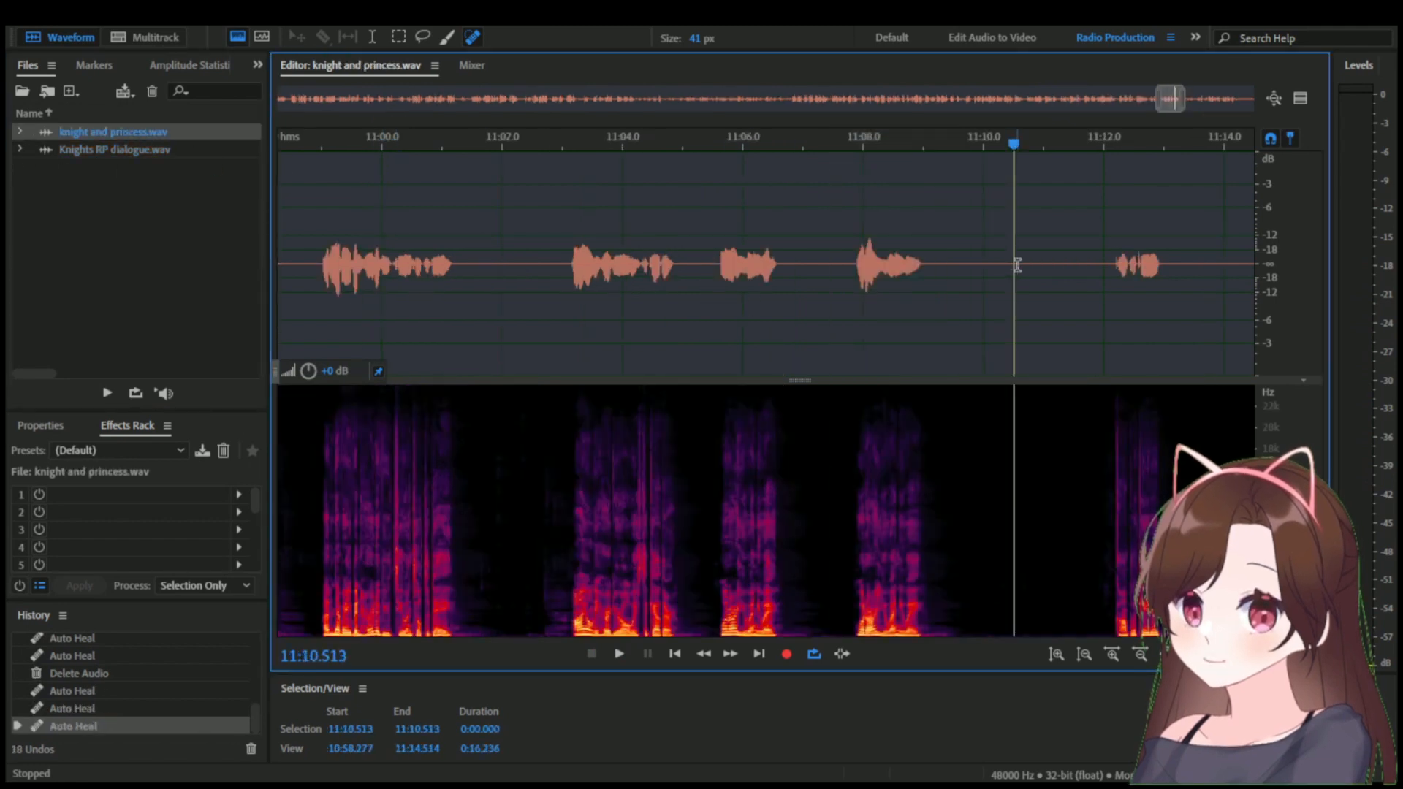
drag(1091, 140, 788, 139)
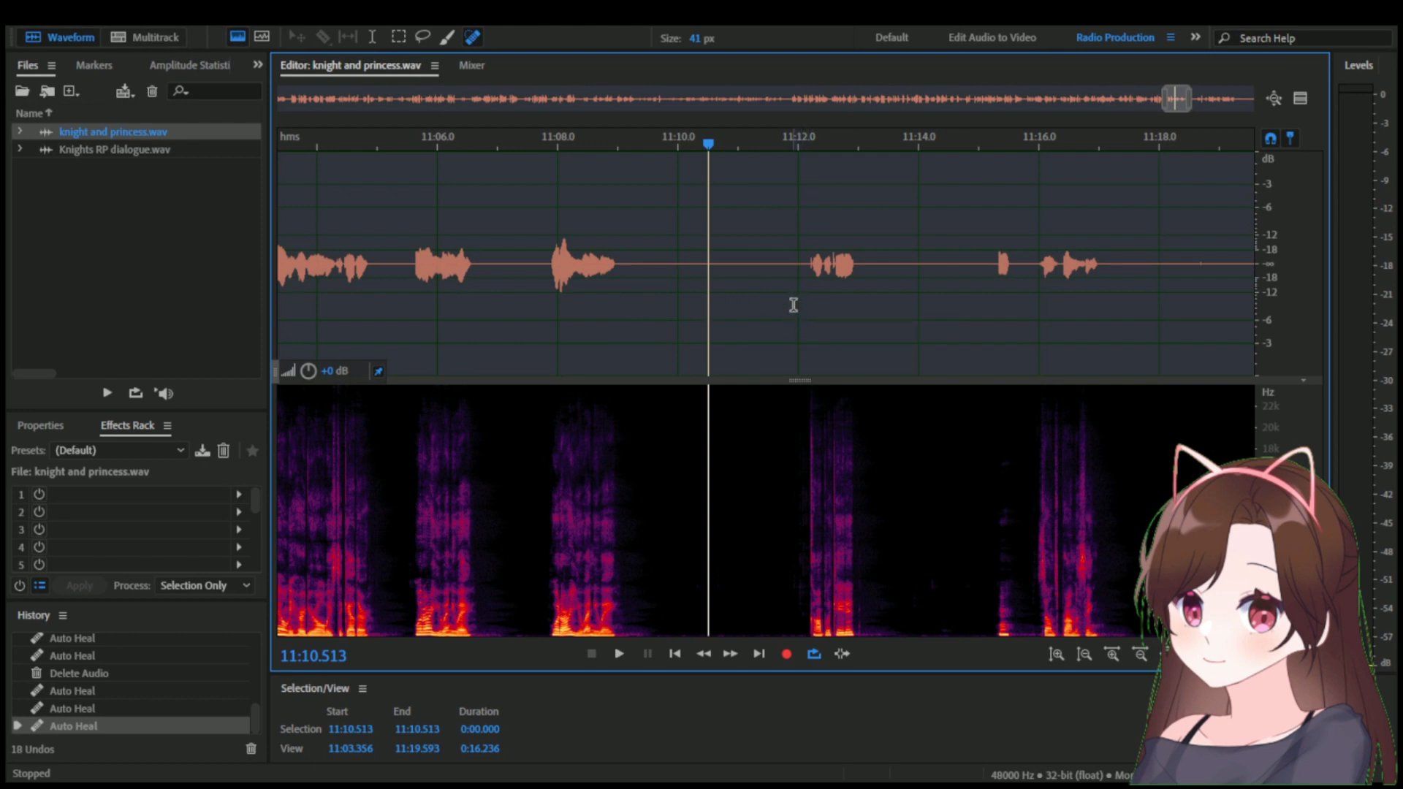
click(785, 272)
drag(789, 272, 896, 267)
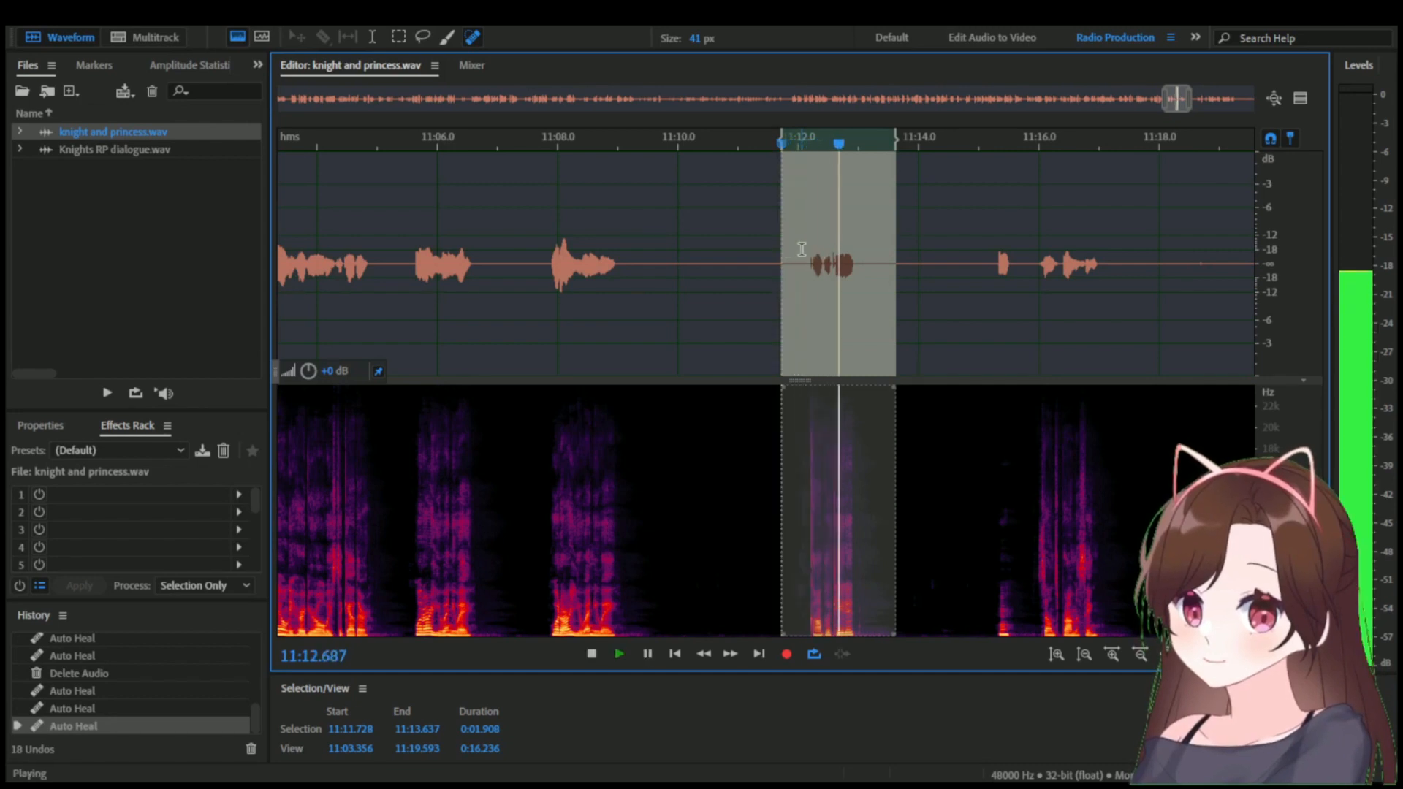
key(space)
key(ctrl+c)
key(ctrl+Tab)
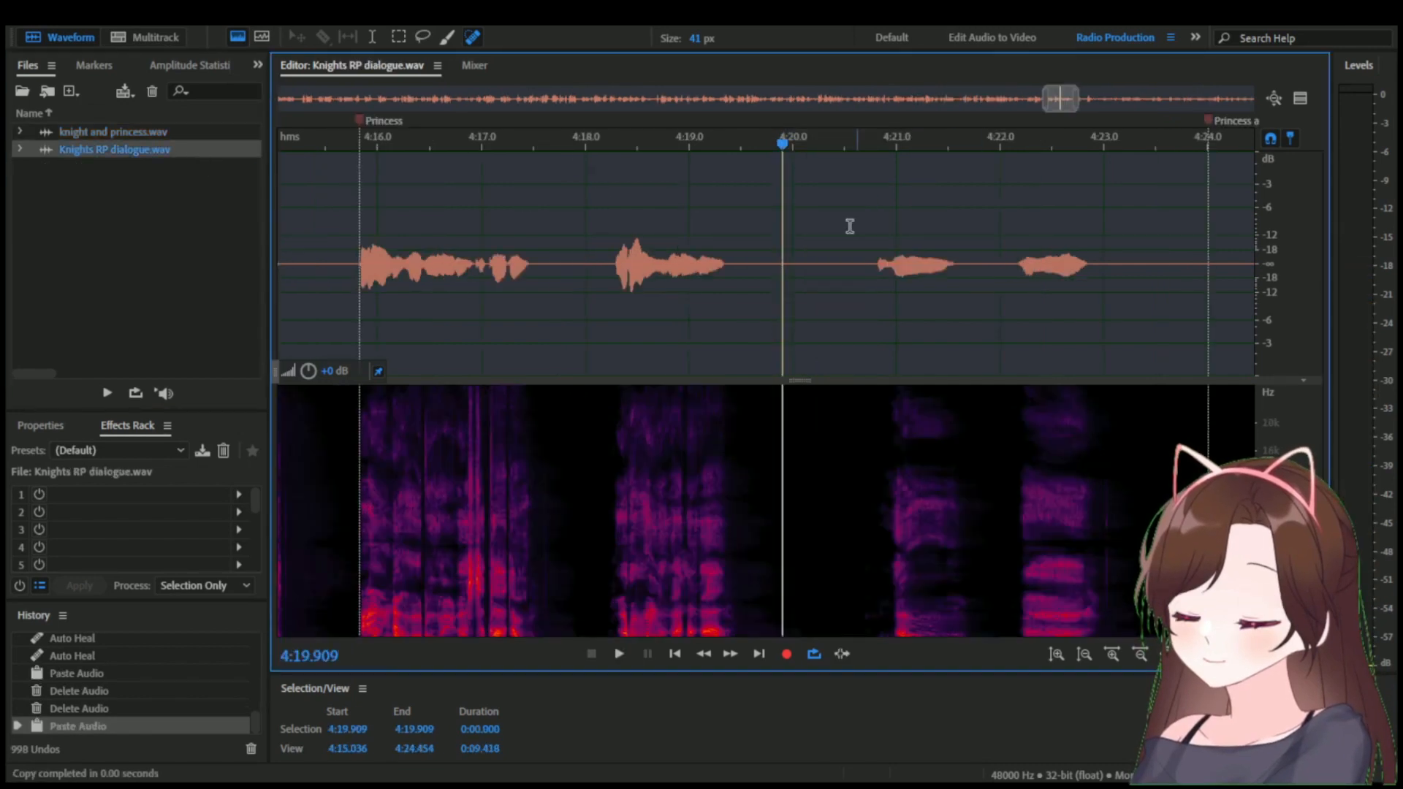
Paste the take near 4:19.9, lengthen the pause before it with copies of the silence from 4:19.928 to 4:20.339, and save.
drag(783, 144, 819, 141)
key(ctrl+v)
key(ctrl+v)
key(ctrl+v)
key(ctrl+v)
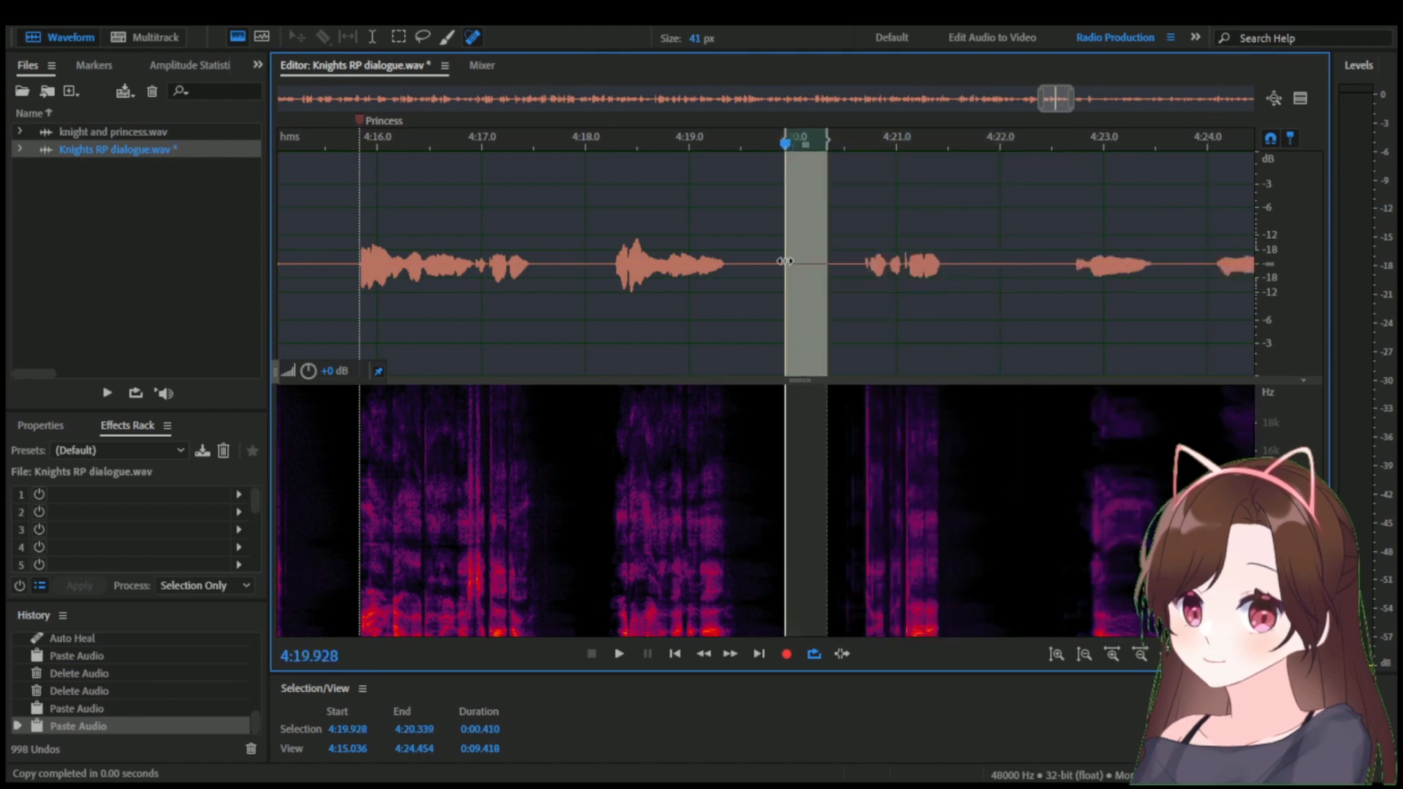
key(ctrl+s)
Delete about 0.9 s of silence after the newly pasted take, near 4:23, and play the section back from 4:21.313.
scroll(1136, 258, right, 5)
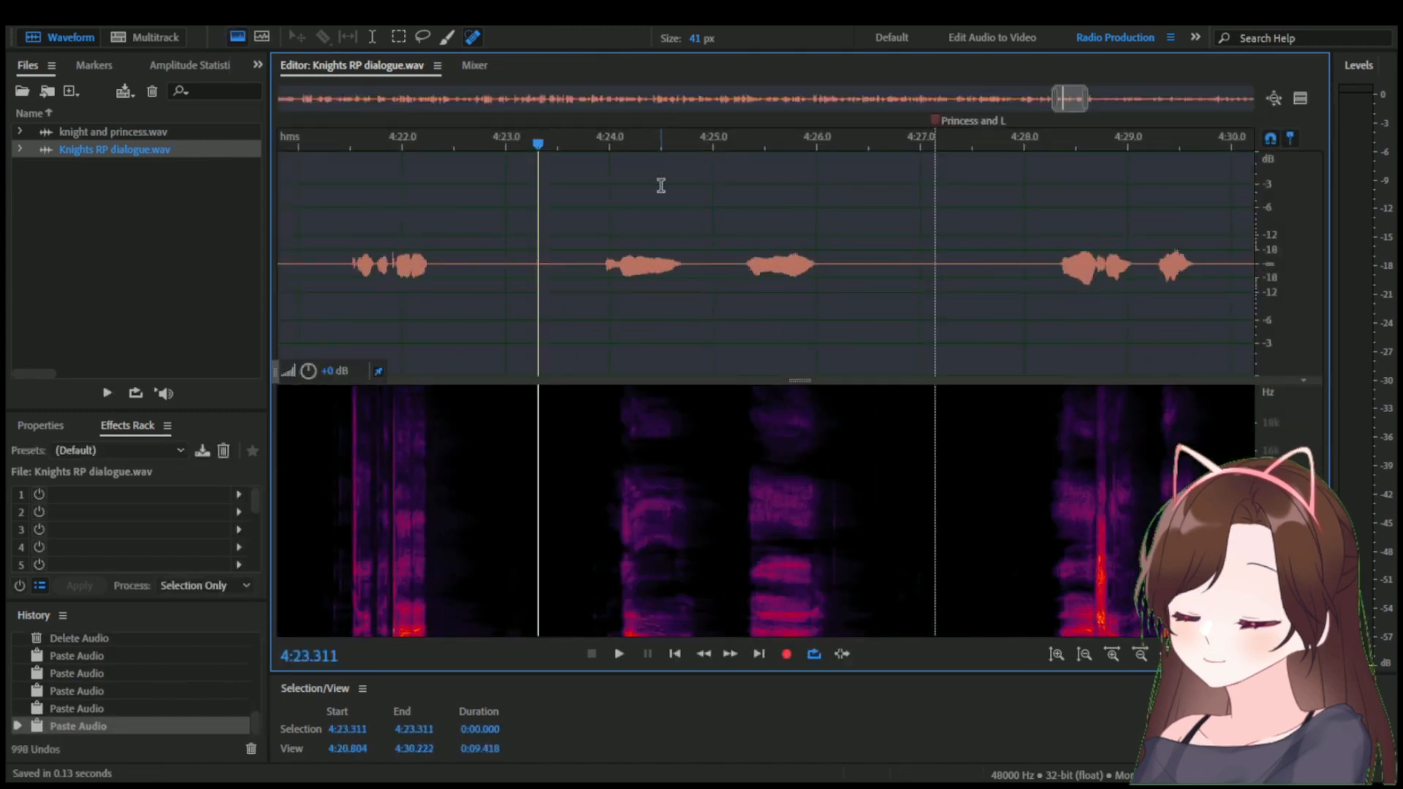
click(330, 143)
key(space)
key(space)
drag(505, 255, 601, 253)
key(Delete)
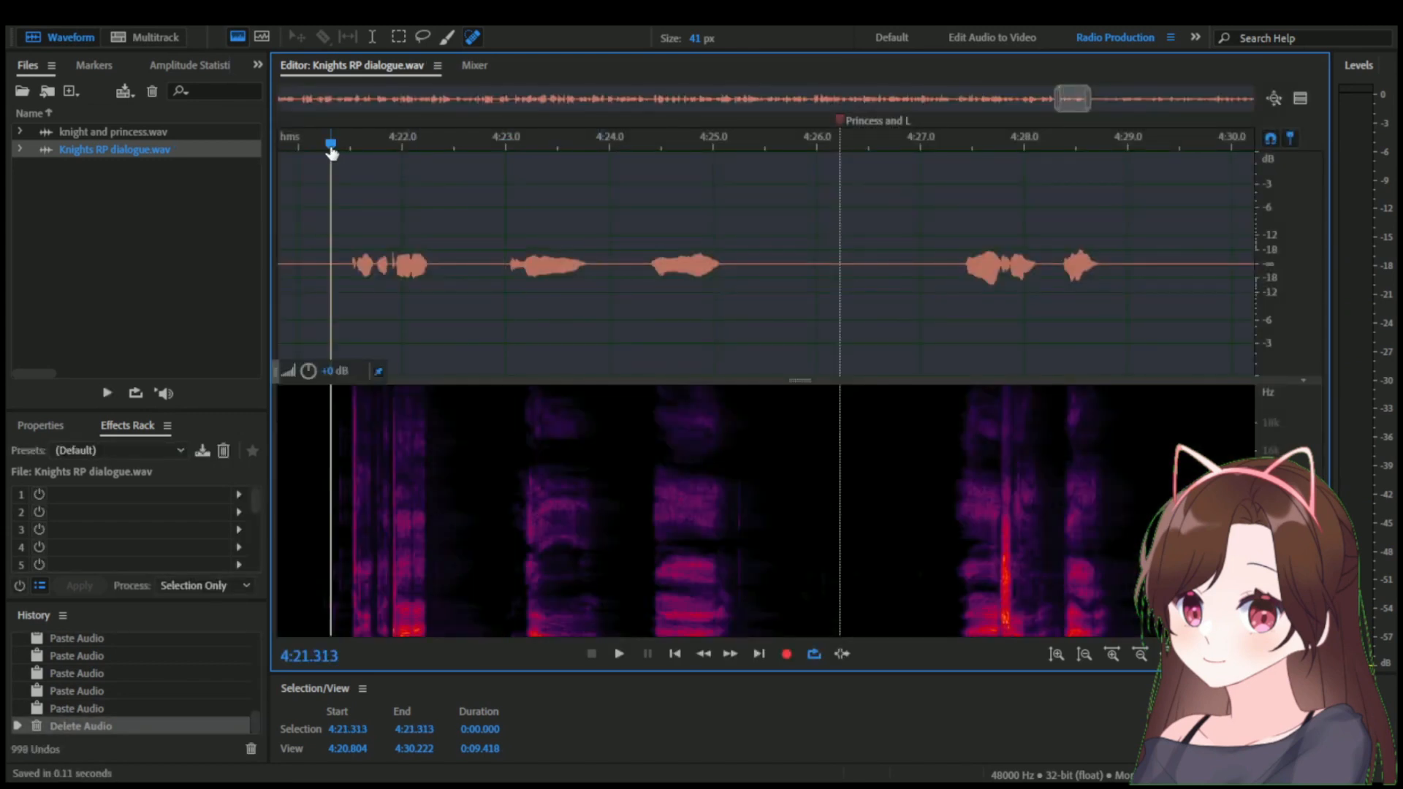
key(space)
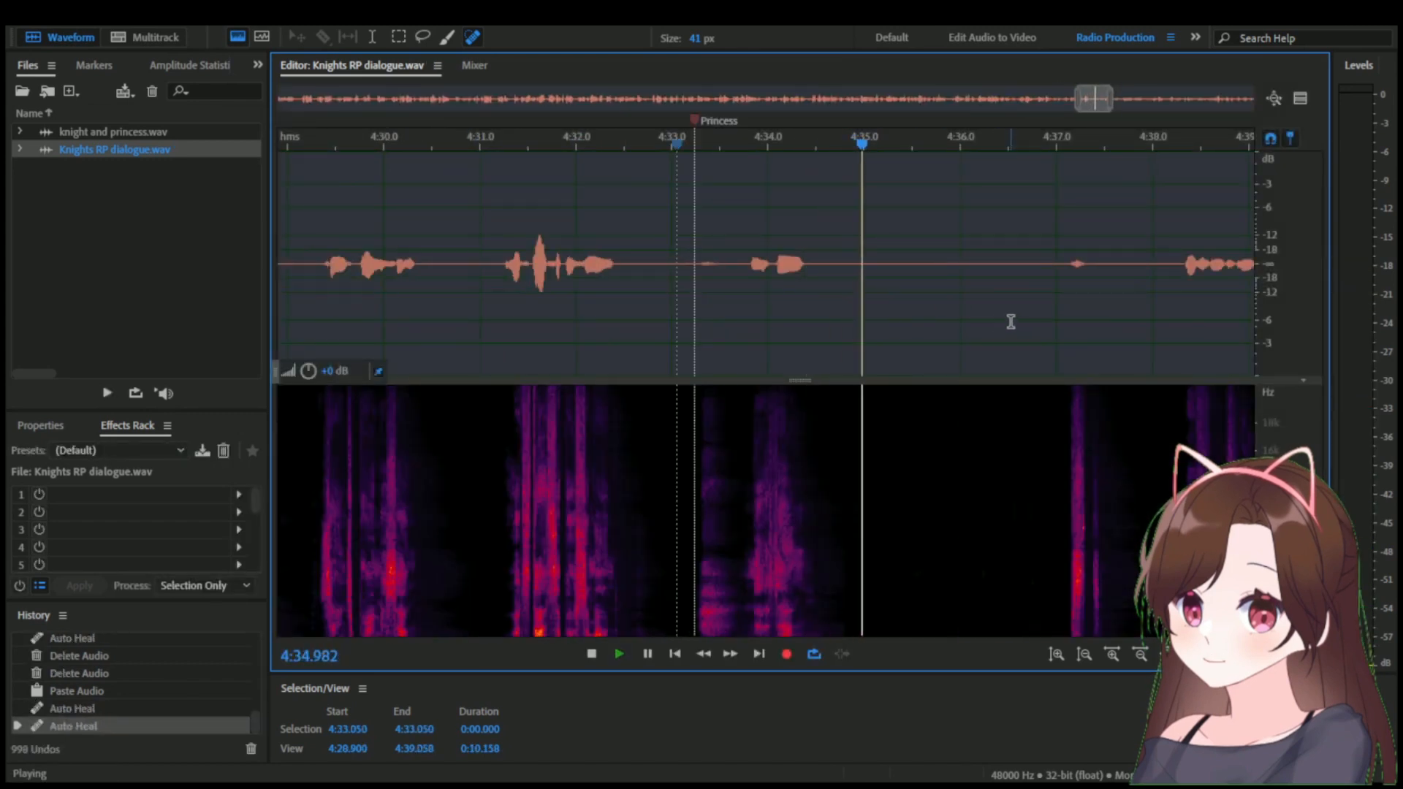
key(space)
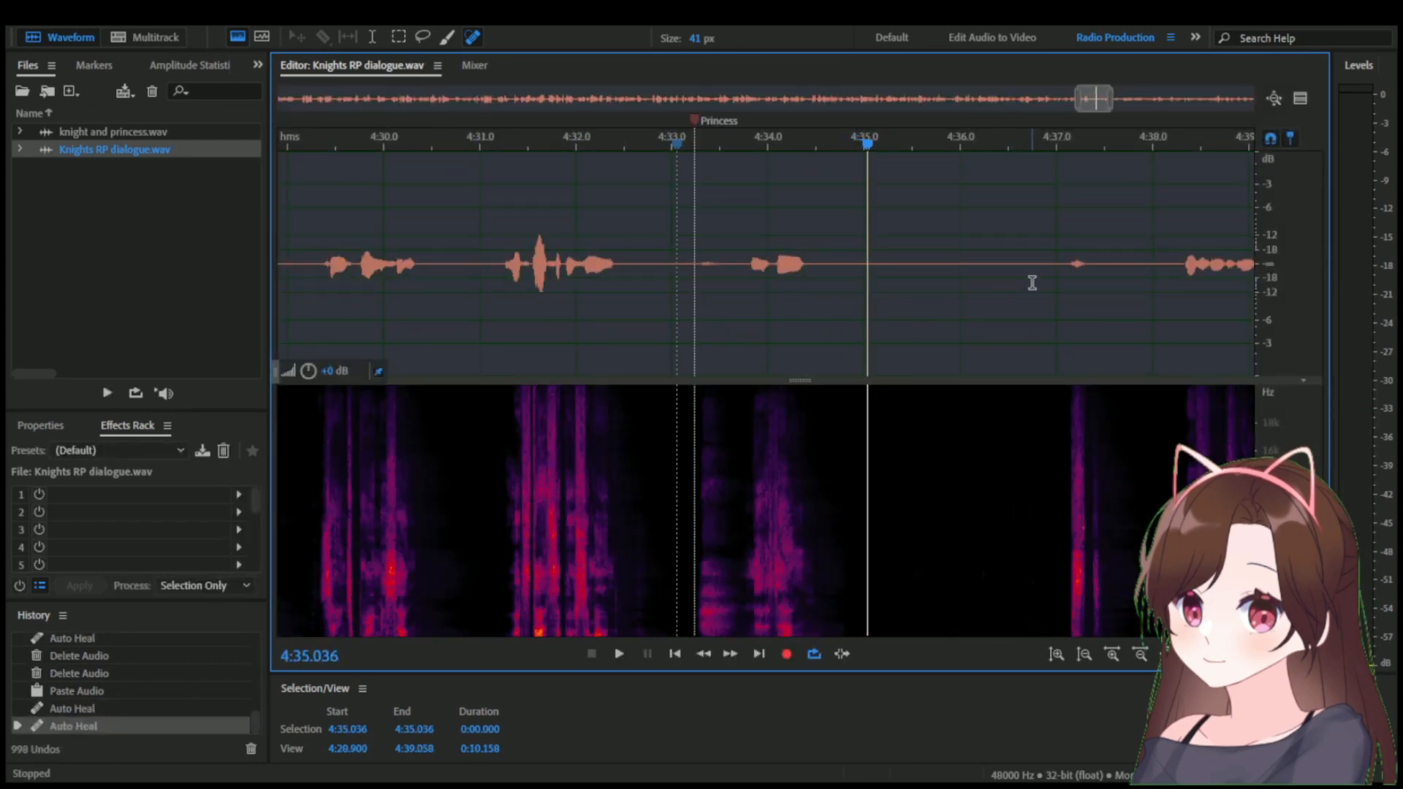
Copy the silence from 4:35.101 to 4:36.747, paste it repeatedly from about 4:36 to lengthen the pause after the Princess line, and save.
drag(1030, 285, 873, 294)
key(ctrl+c)
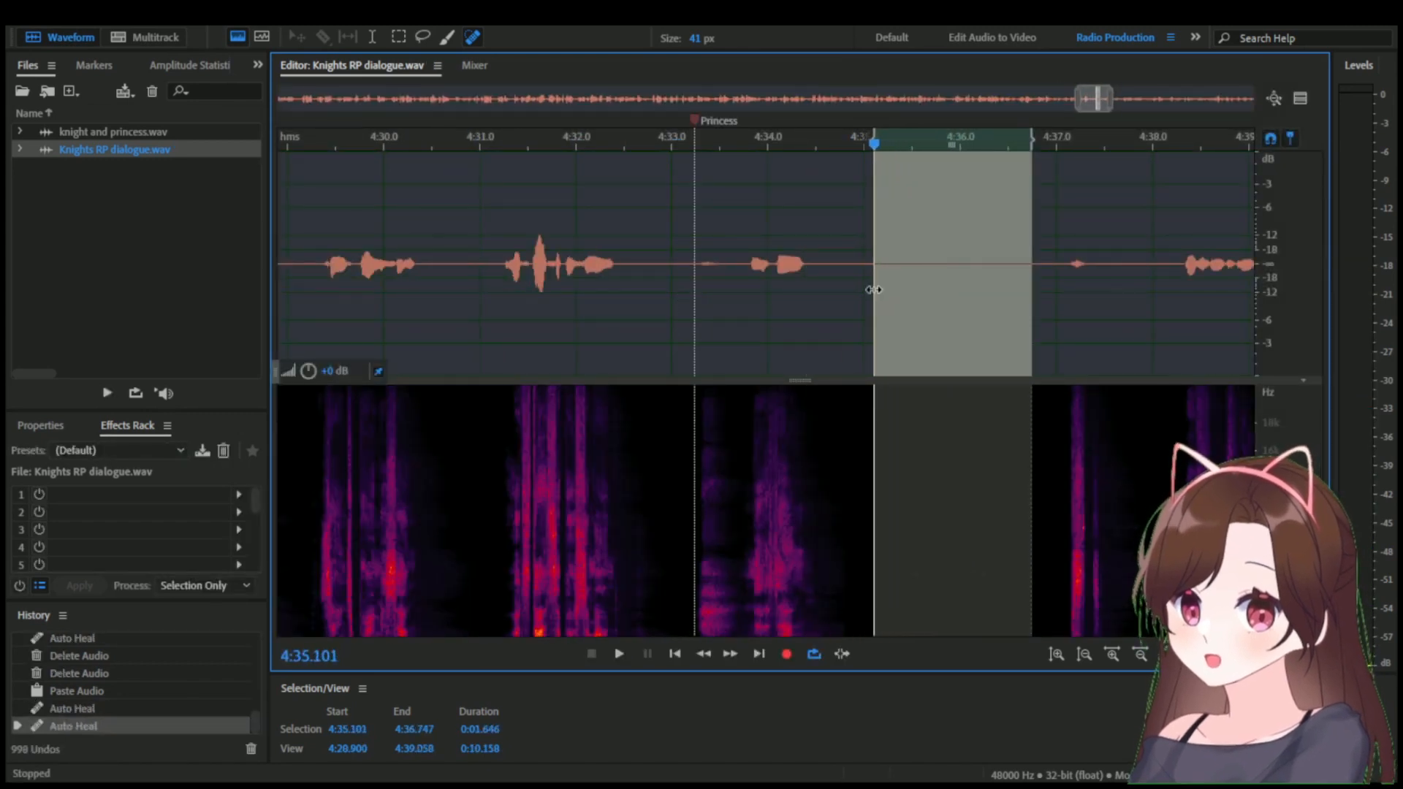
click(960, 307)
key(ctrl+v)
key(ctrl+z)
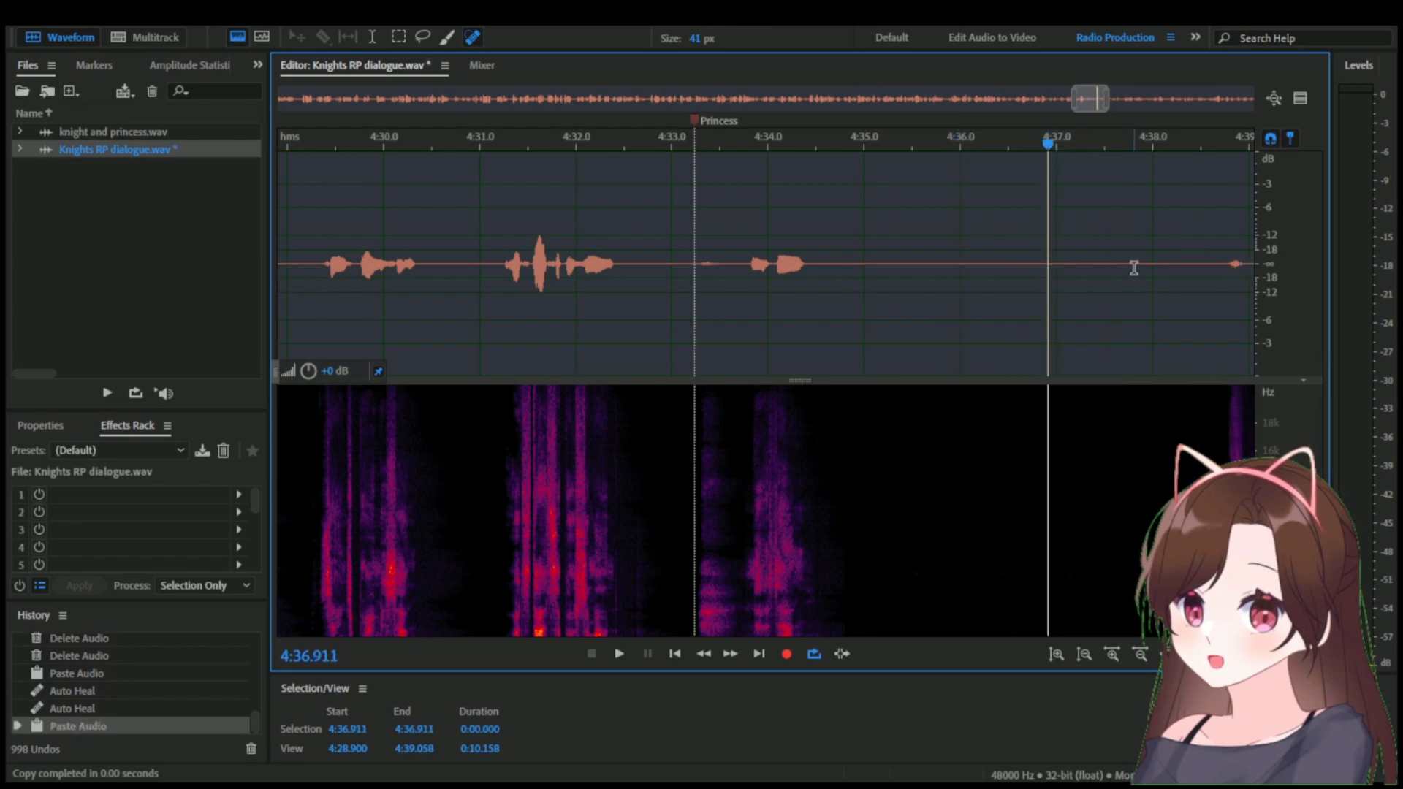
key(ctrl+v)
key(ctrl+v)
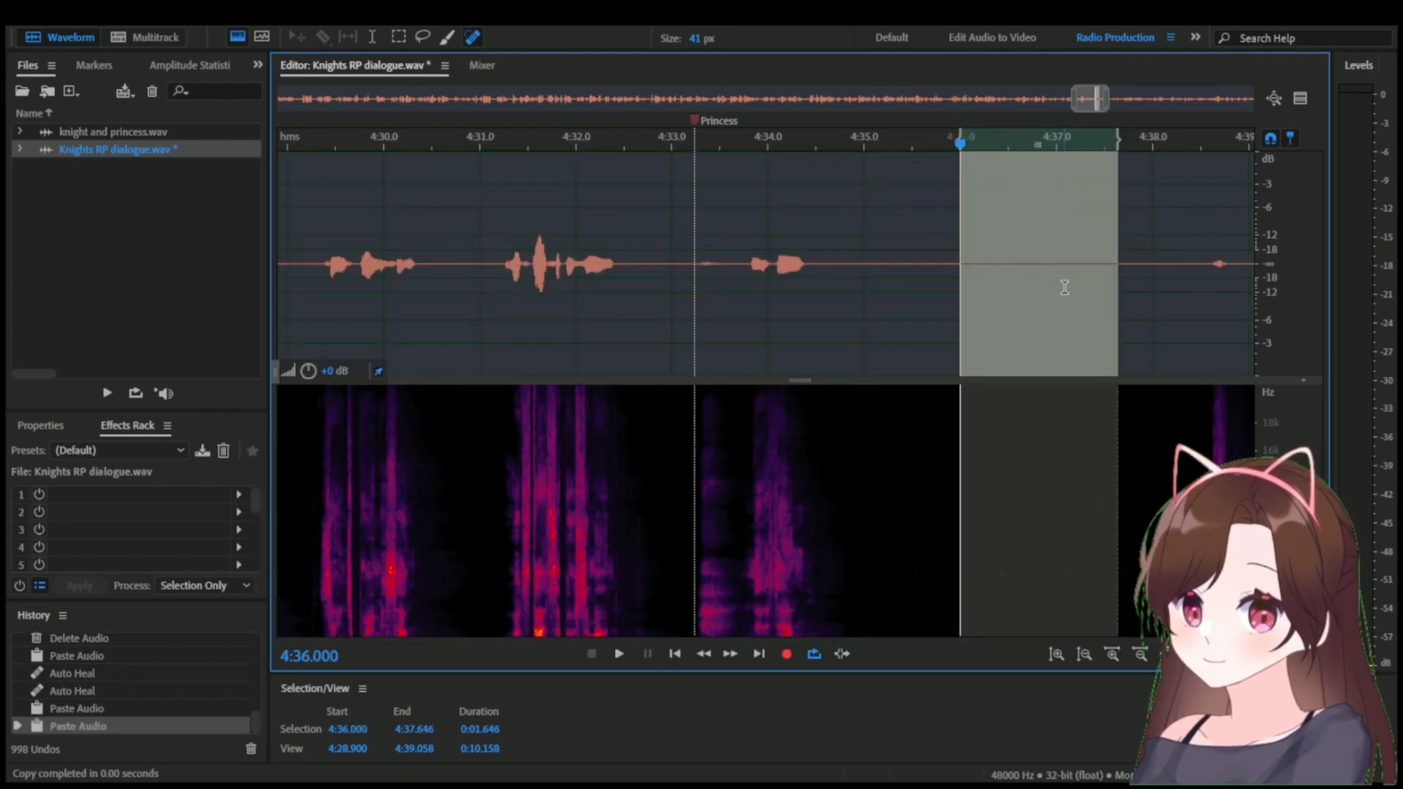
click(1043, 291)
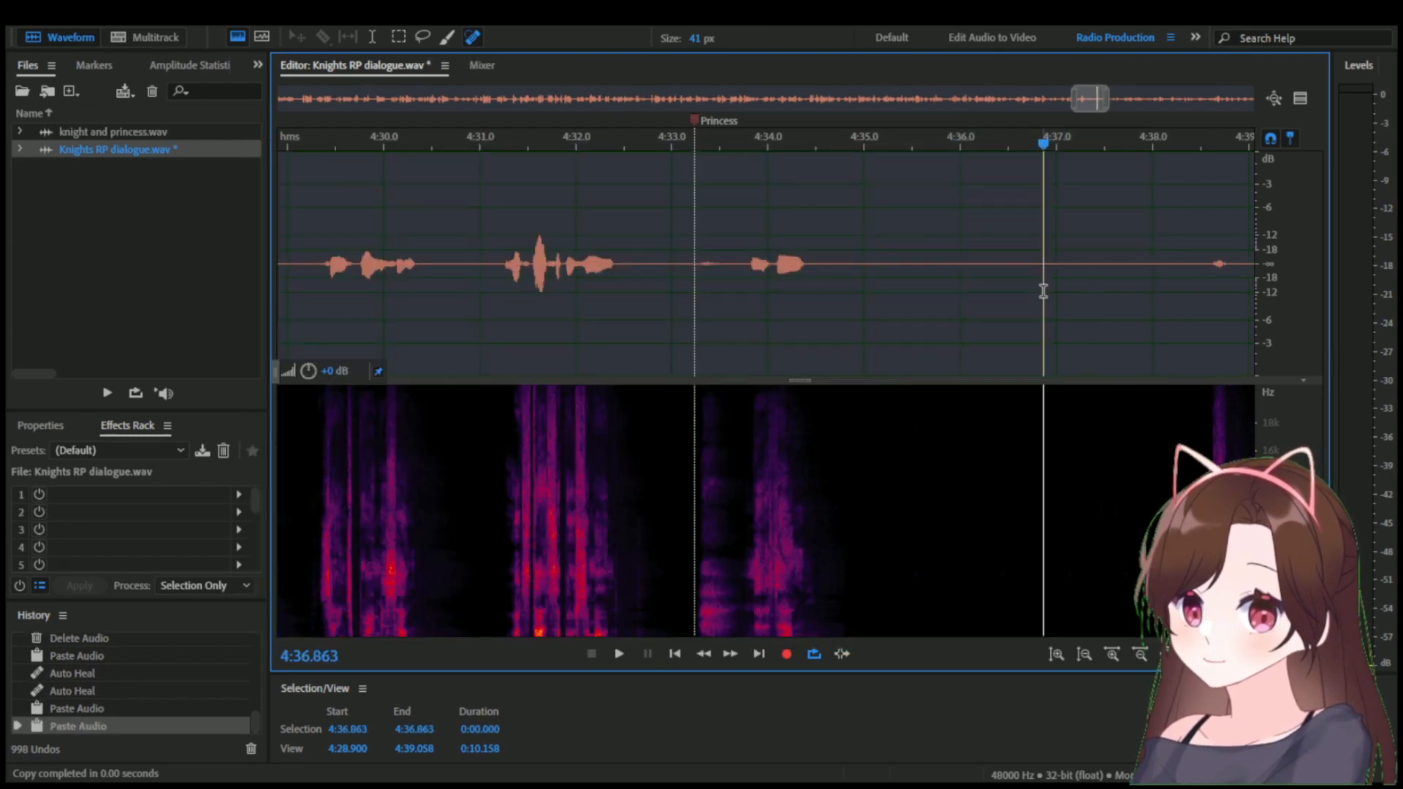
key(ctrl+v)
click(1026, 295)
key(ctrl+s)
scroll(986, 300, down, 3)
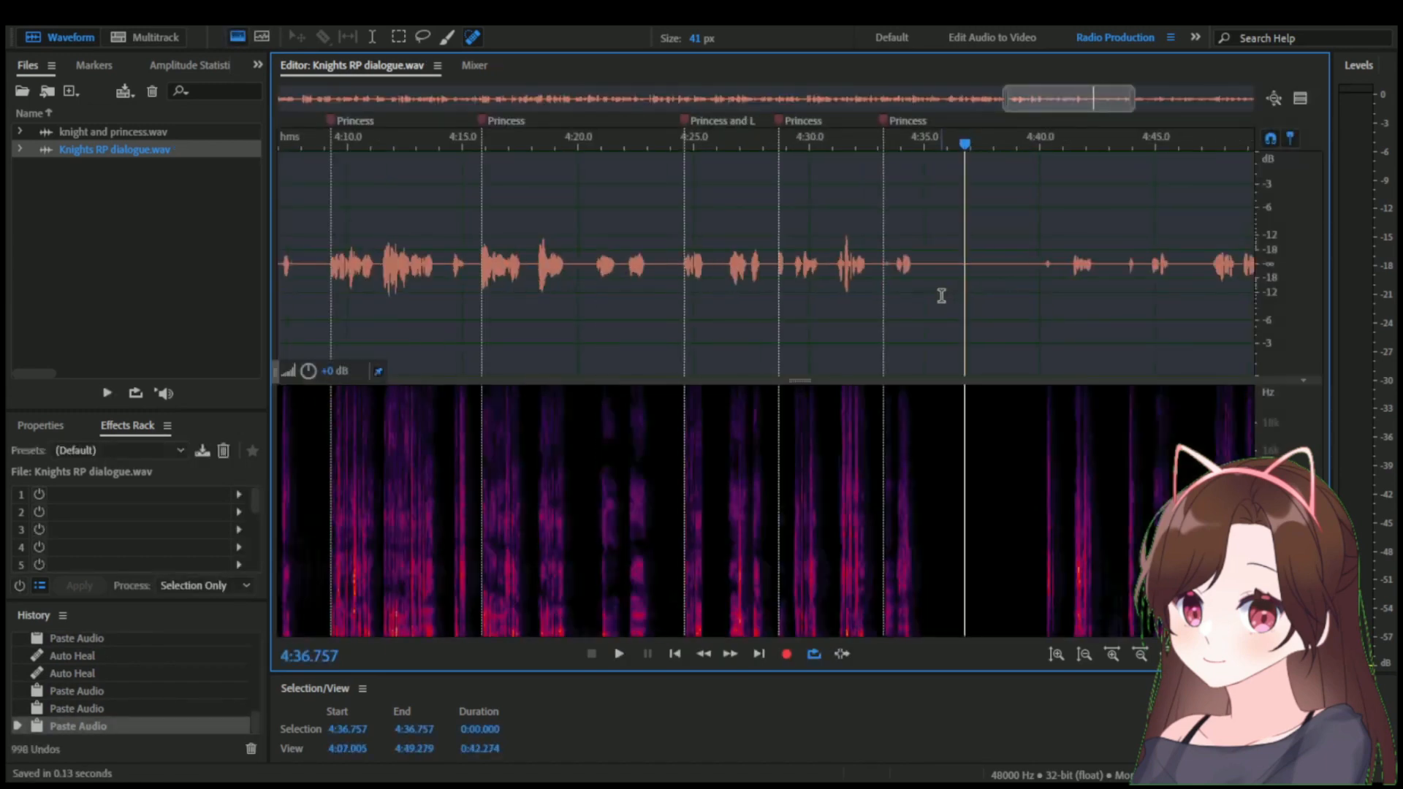
mouse_move(1065, 99)
mouse_down()
mouse_move(1199, 106)
mouse_move(1081, 100)
mouse_up()
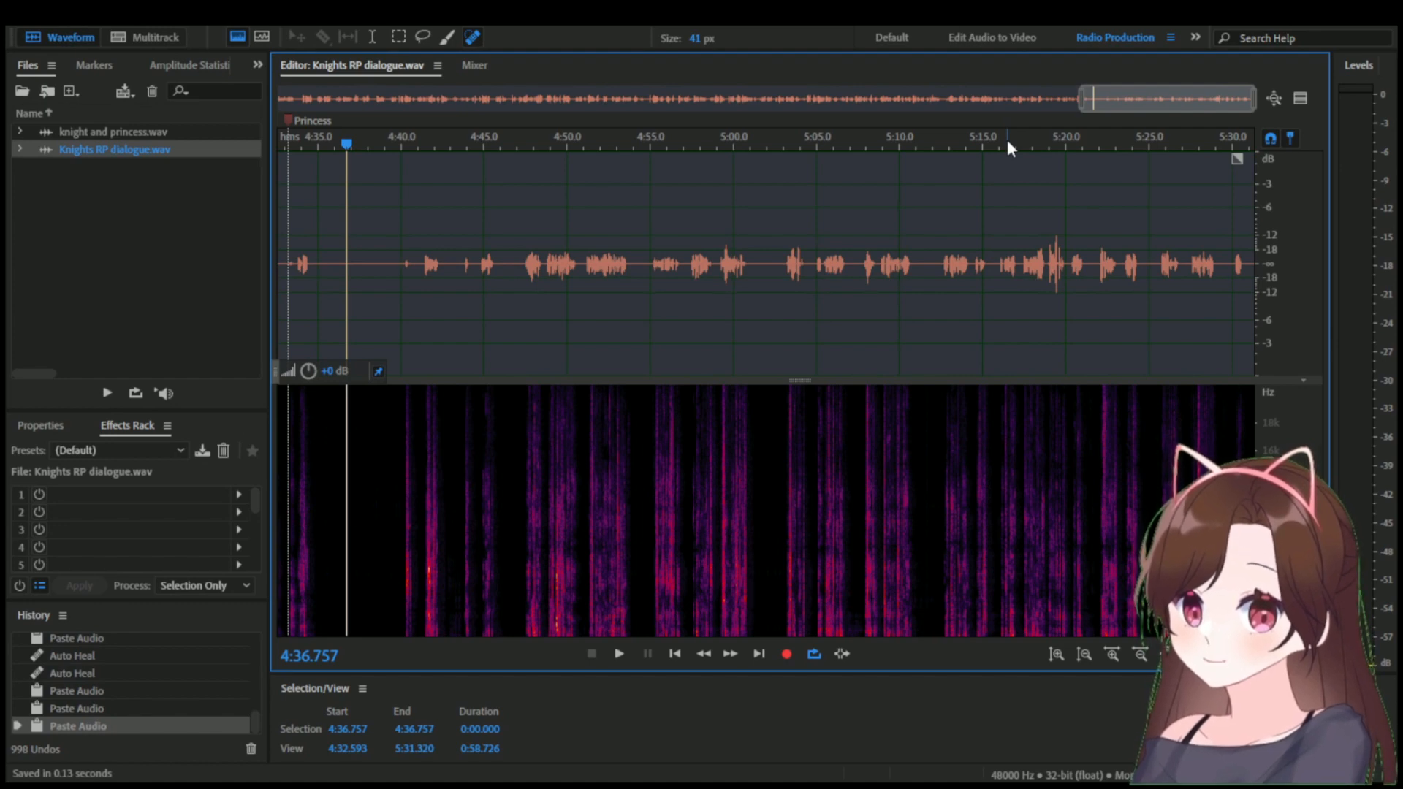
scroll(1010, 158, down, 5)
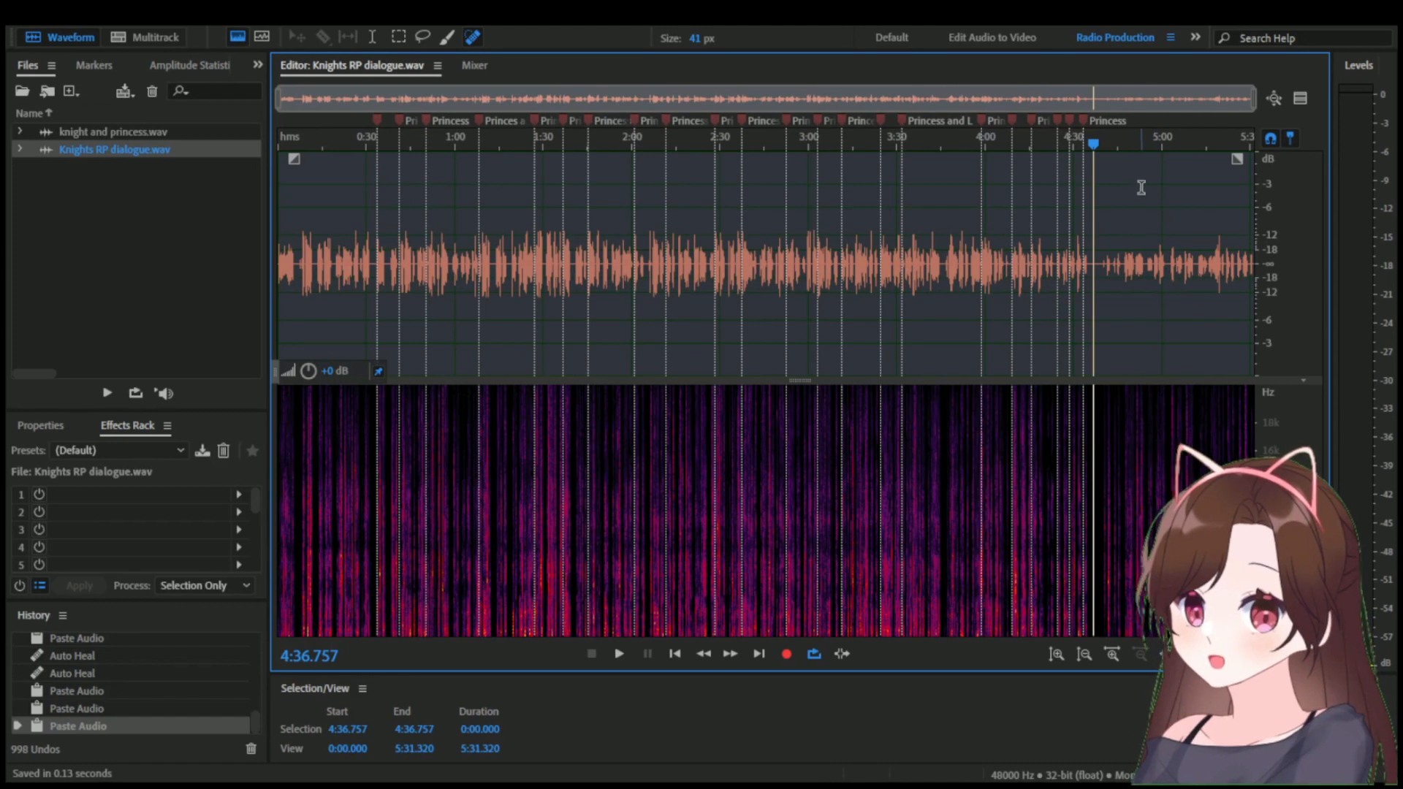
drag(1093, 144, 1136, 168)
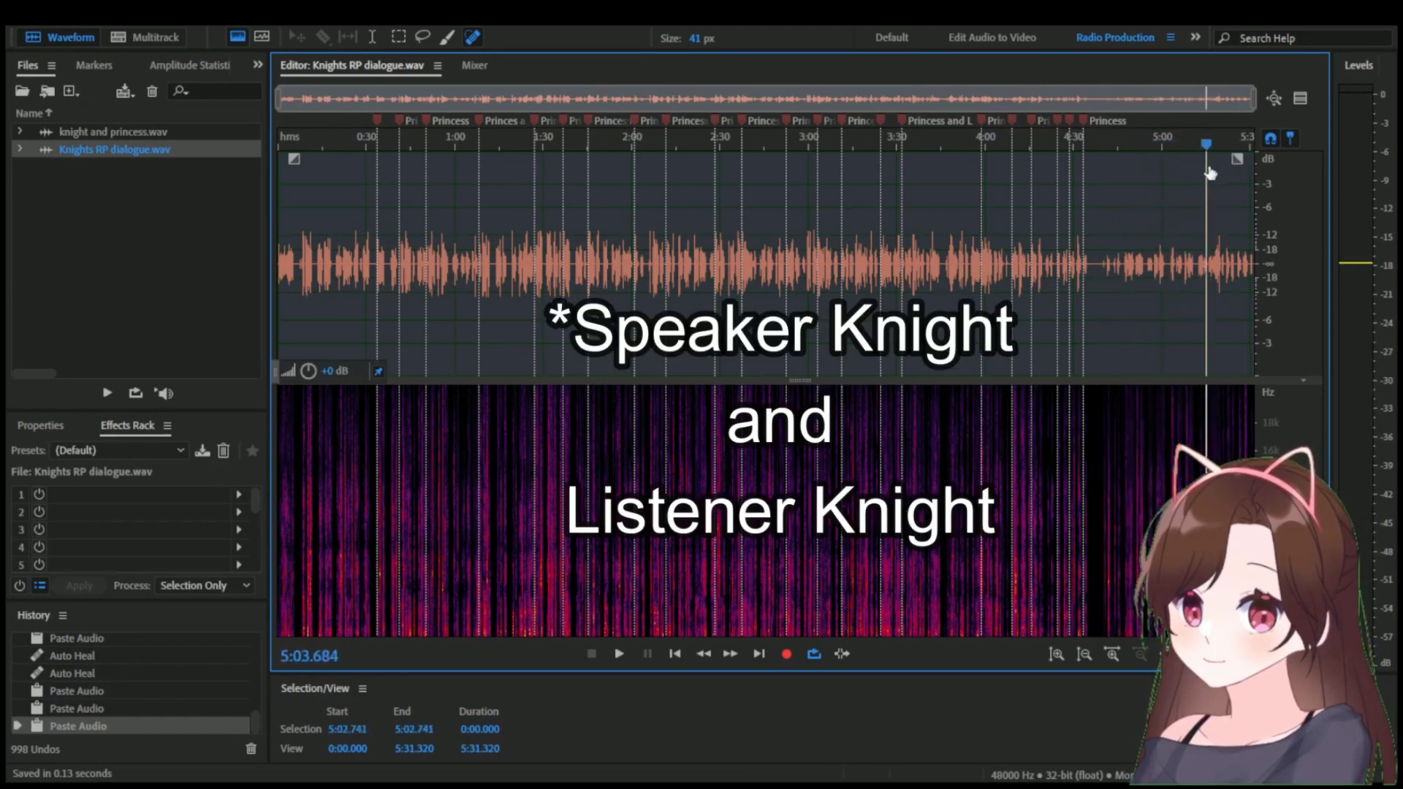
drag(1225, 177, 1118, 179)
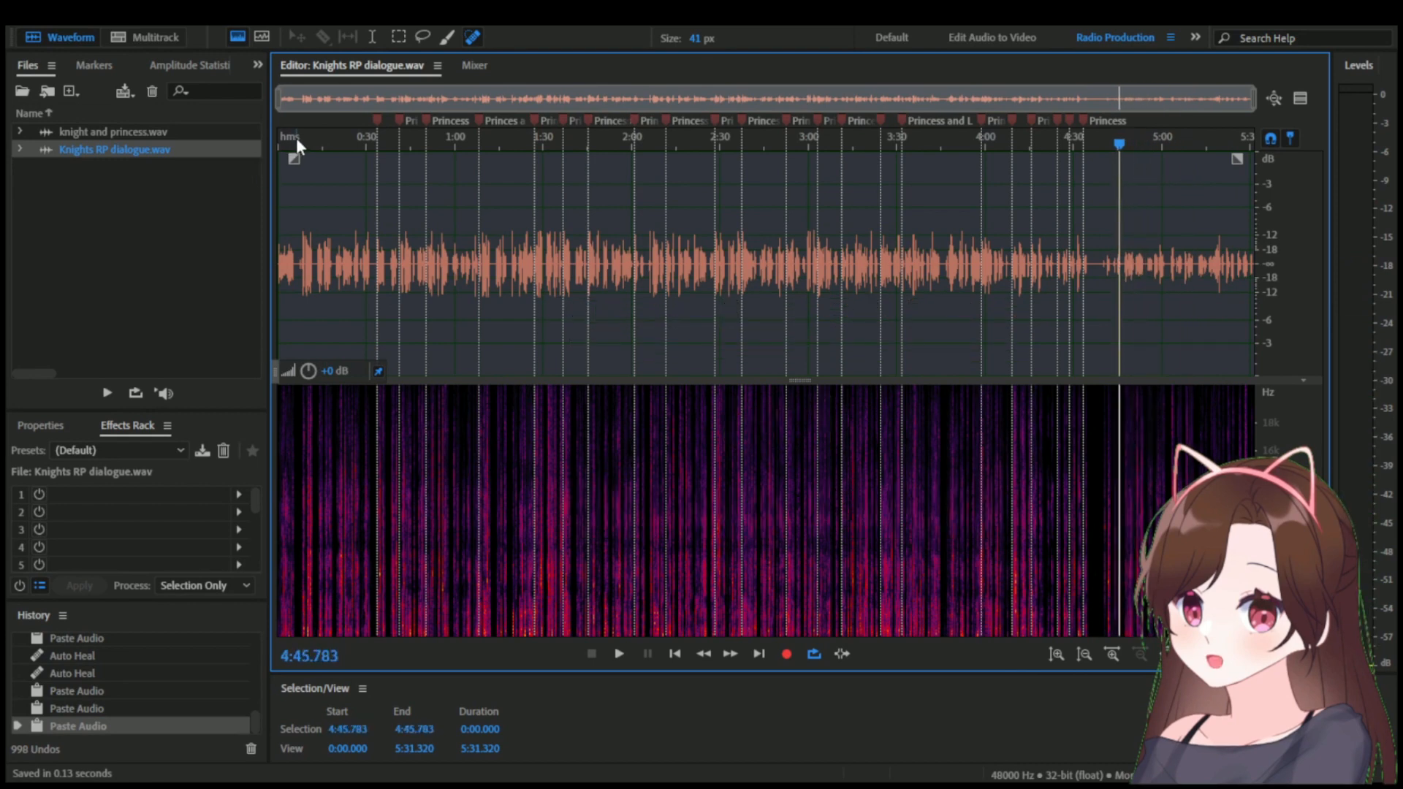